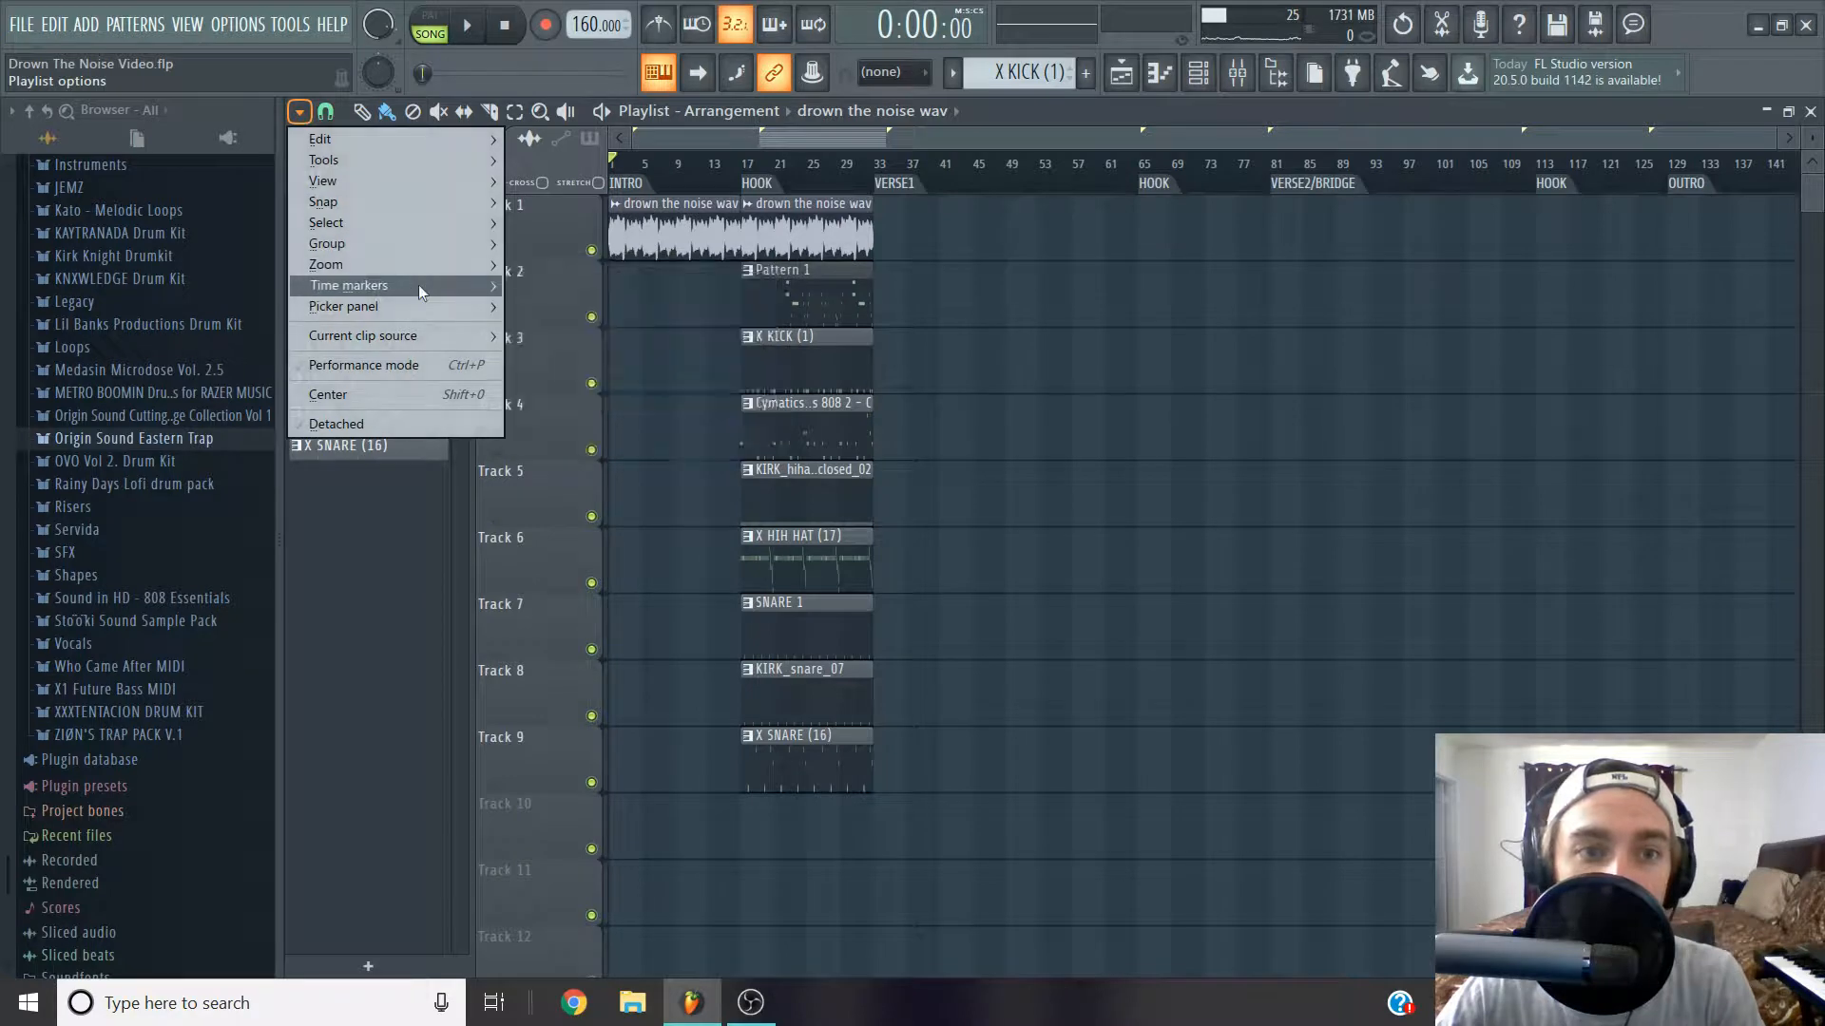
# Jump through the INTRO, HOOK and VERSE1 markers and return the playhead to the start of the song.
pyautogui.click(652, 162)
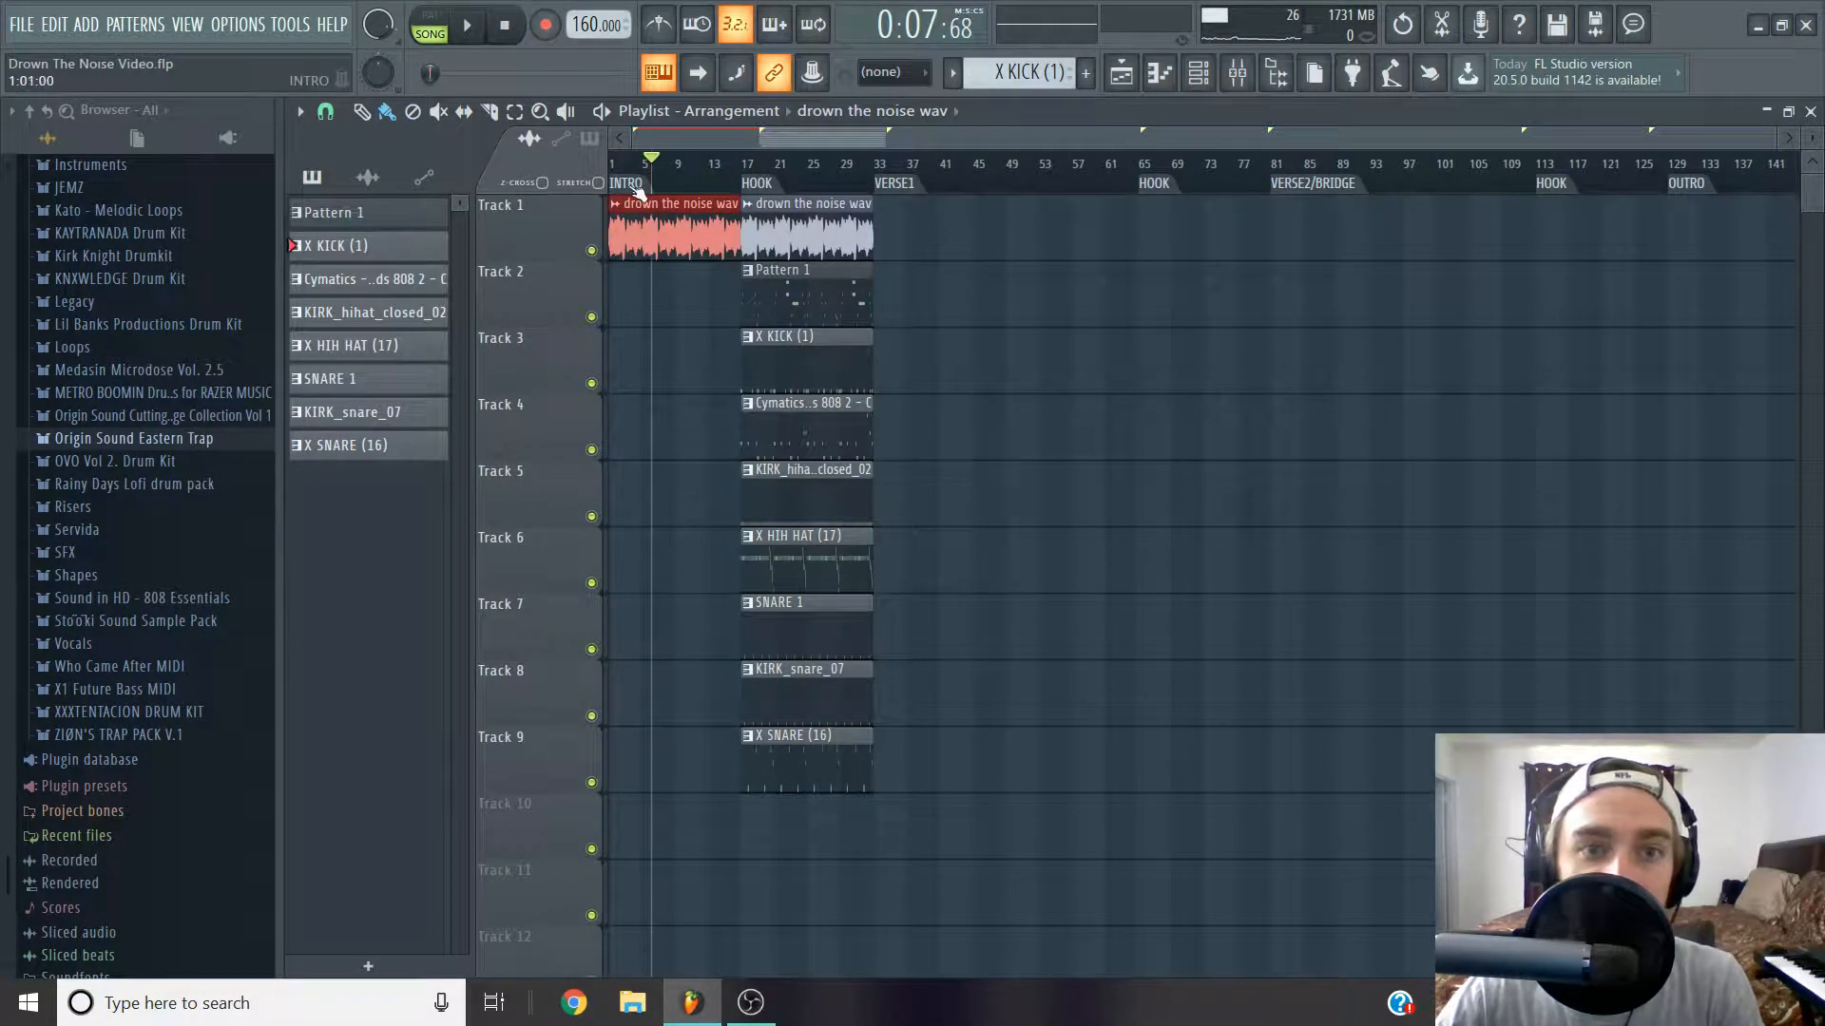
pyautogui.click(635, 186)
pyautogui.click(760, 188)
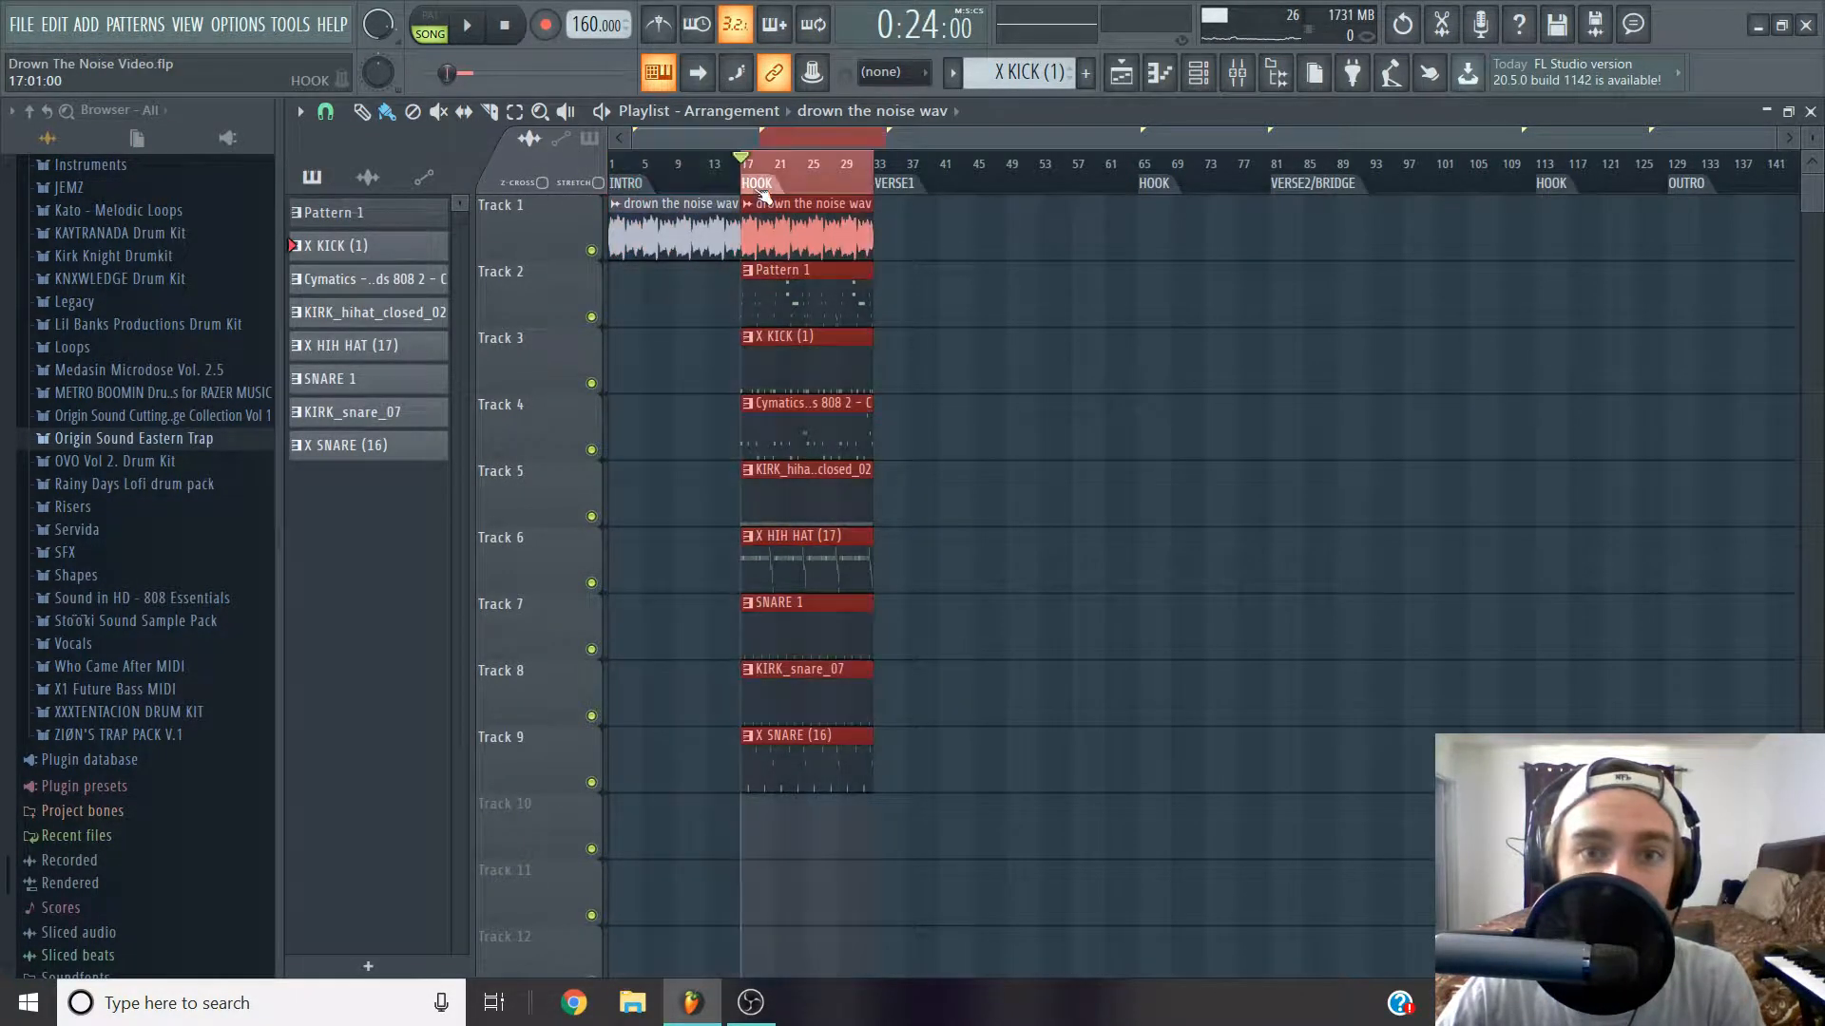
pyautogui.click(896, 186)
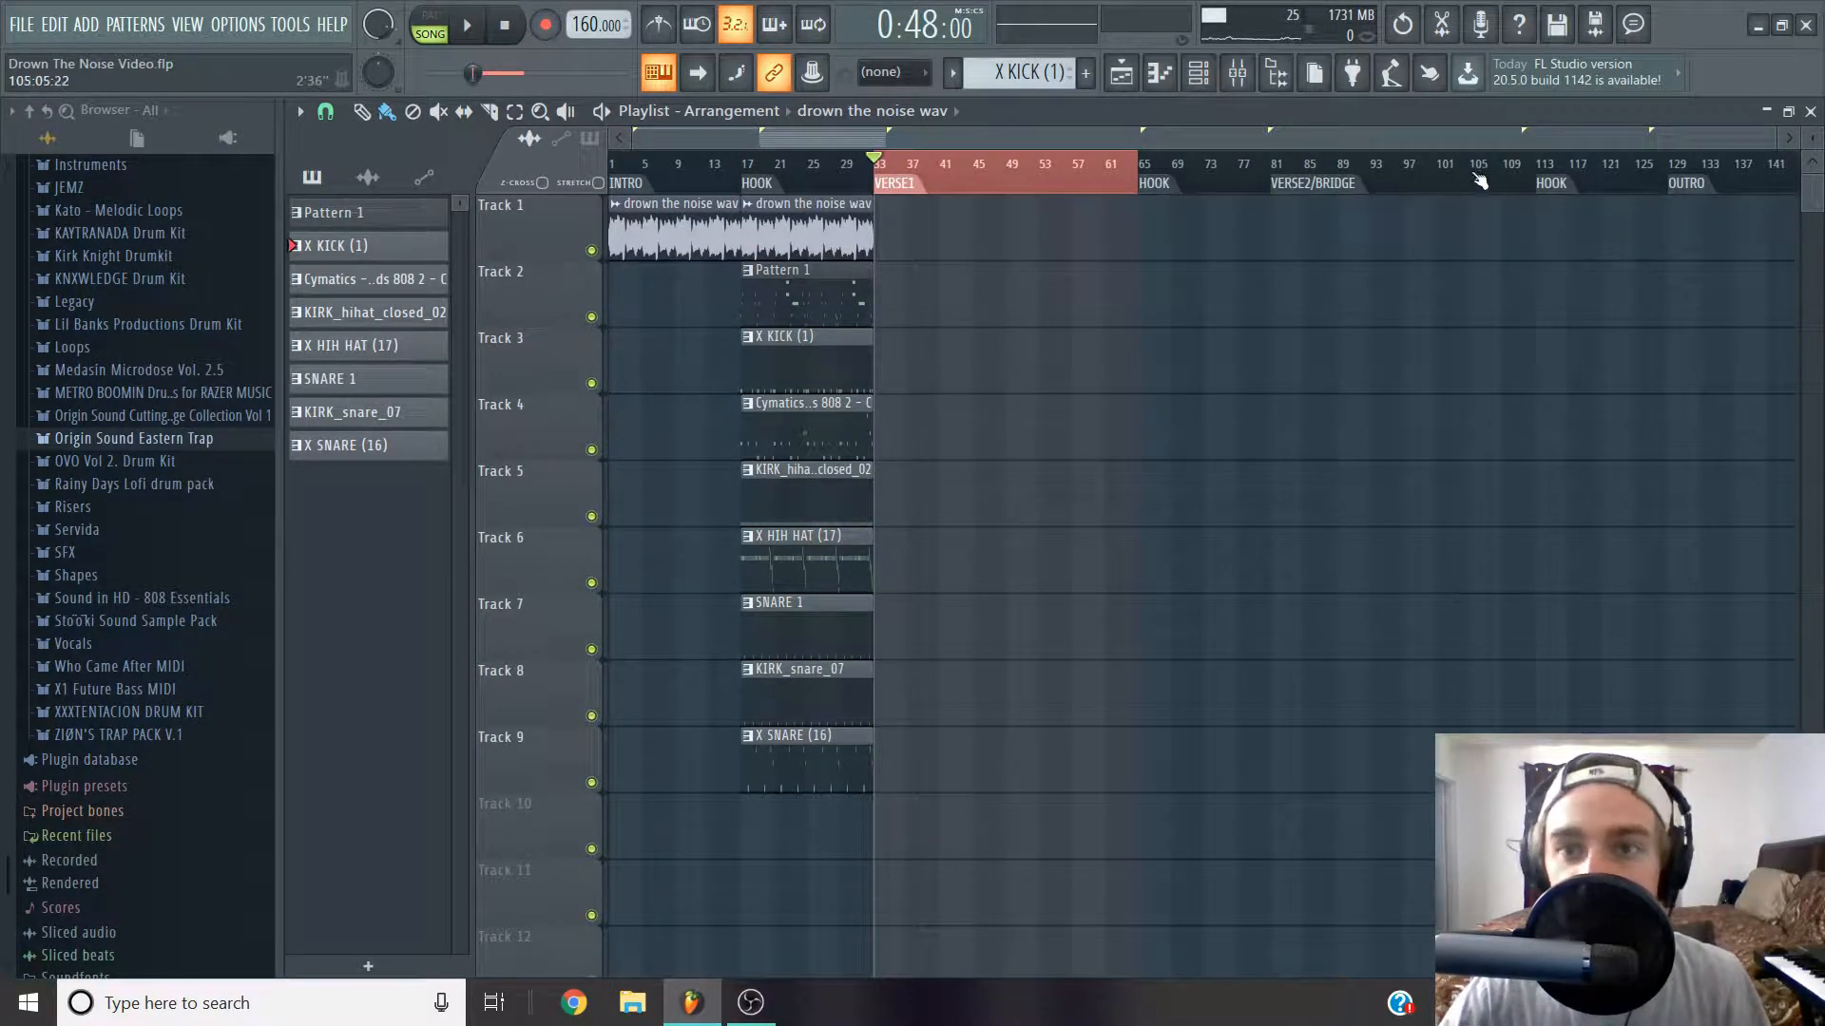
pyautogui.click(903, 187)
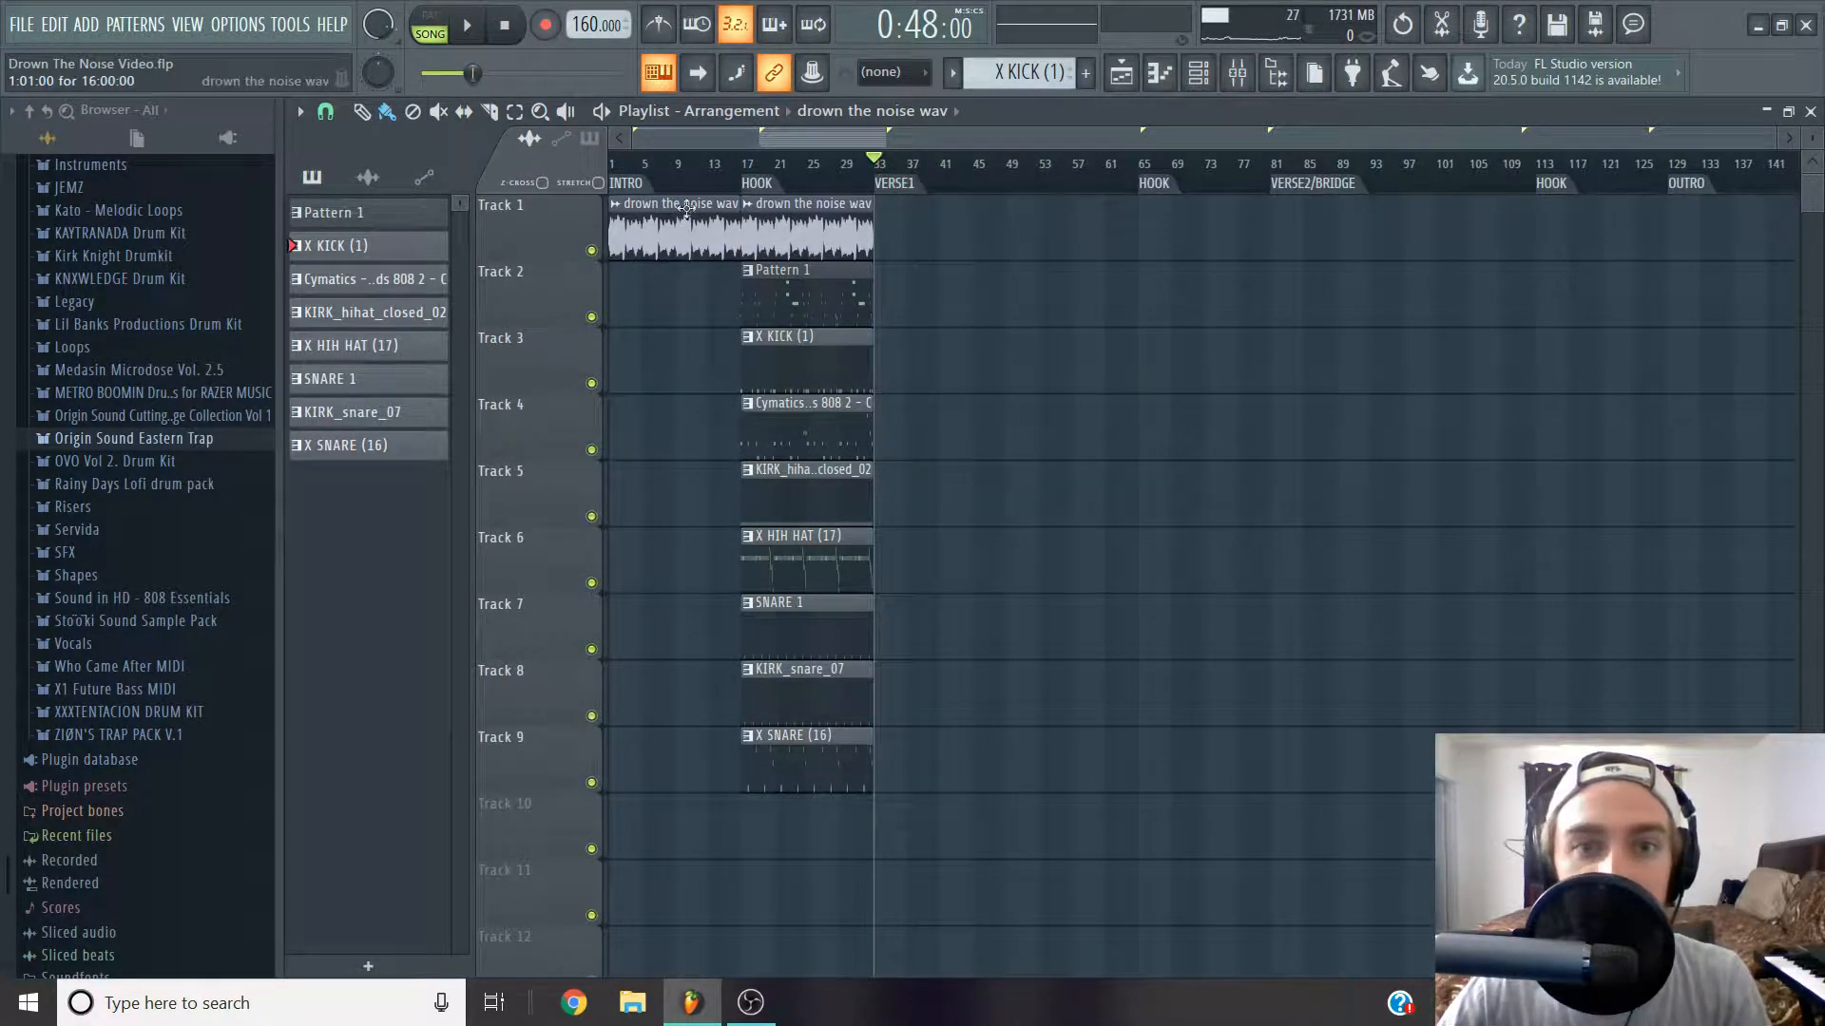
pyautogui.click(615, 181)
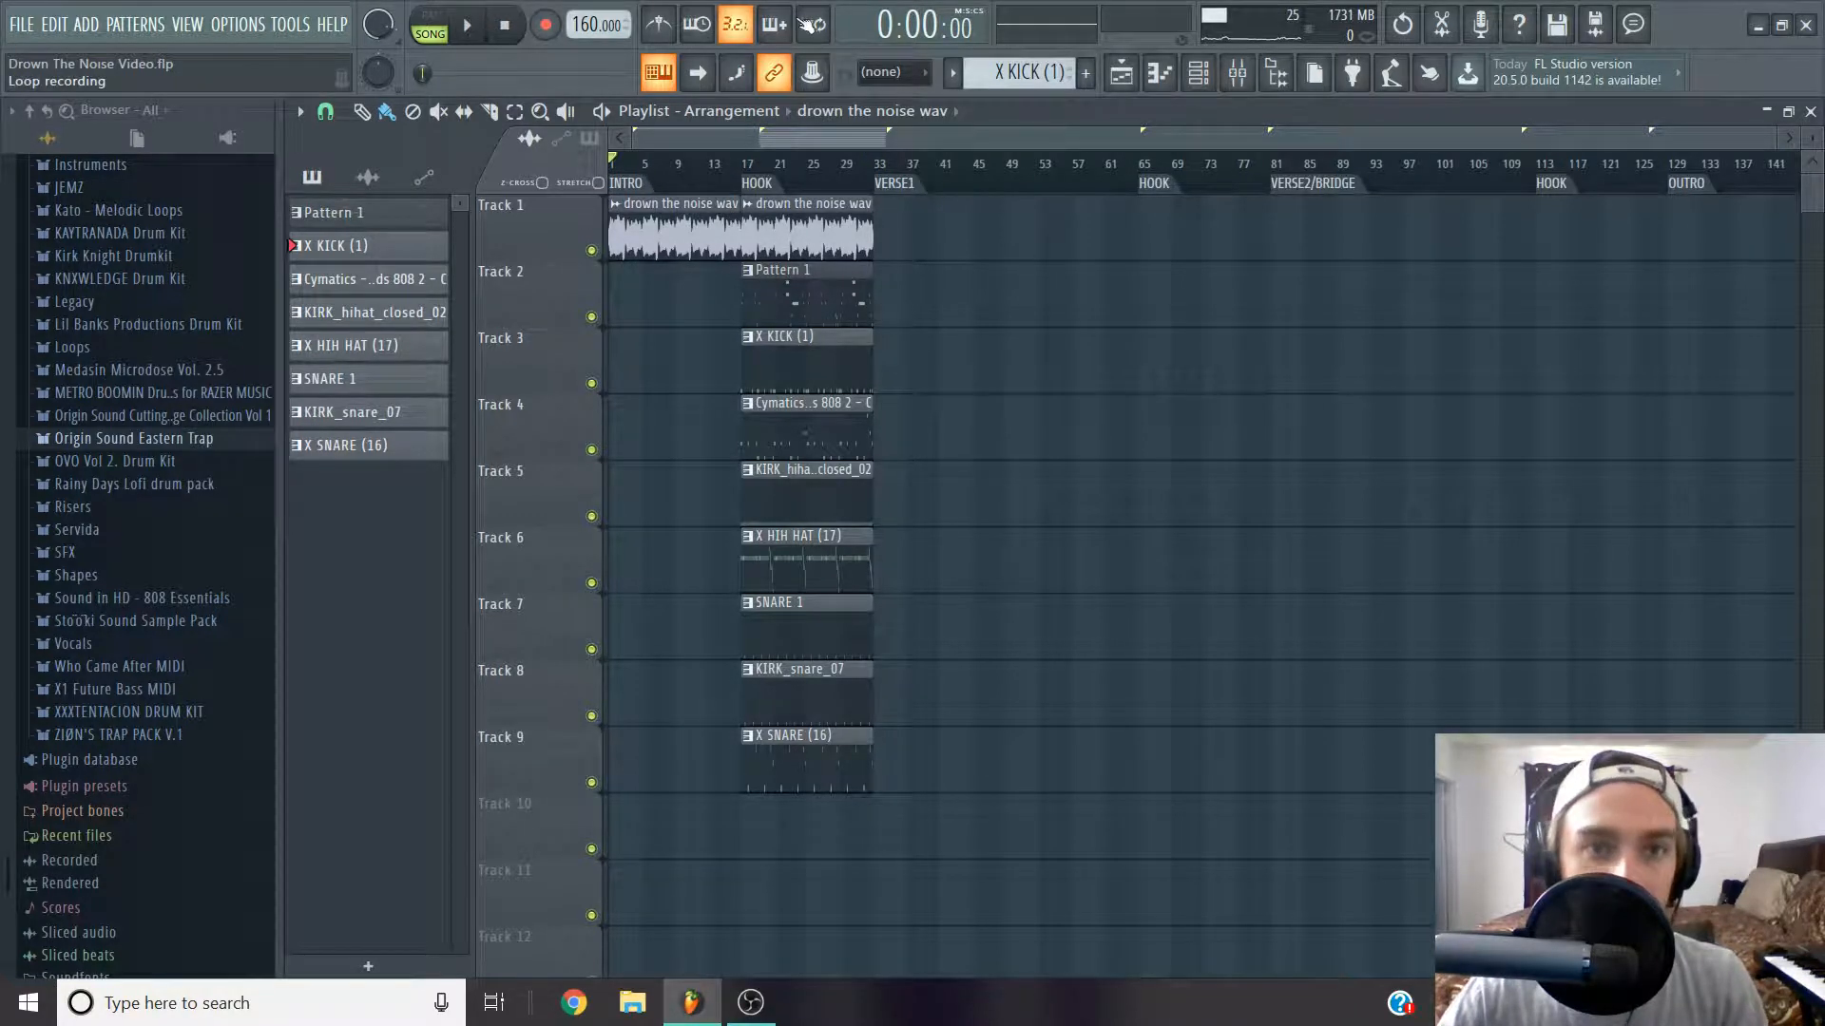
pyautogui.click(813, 24)
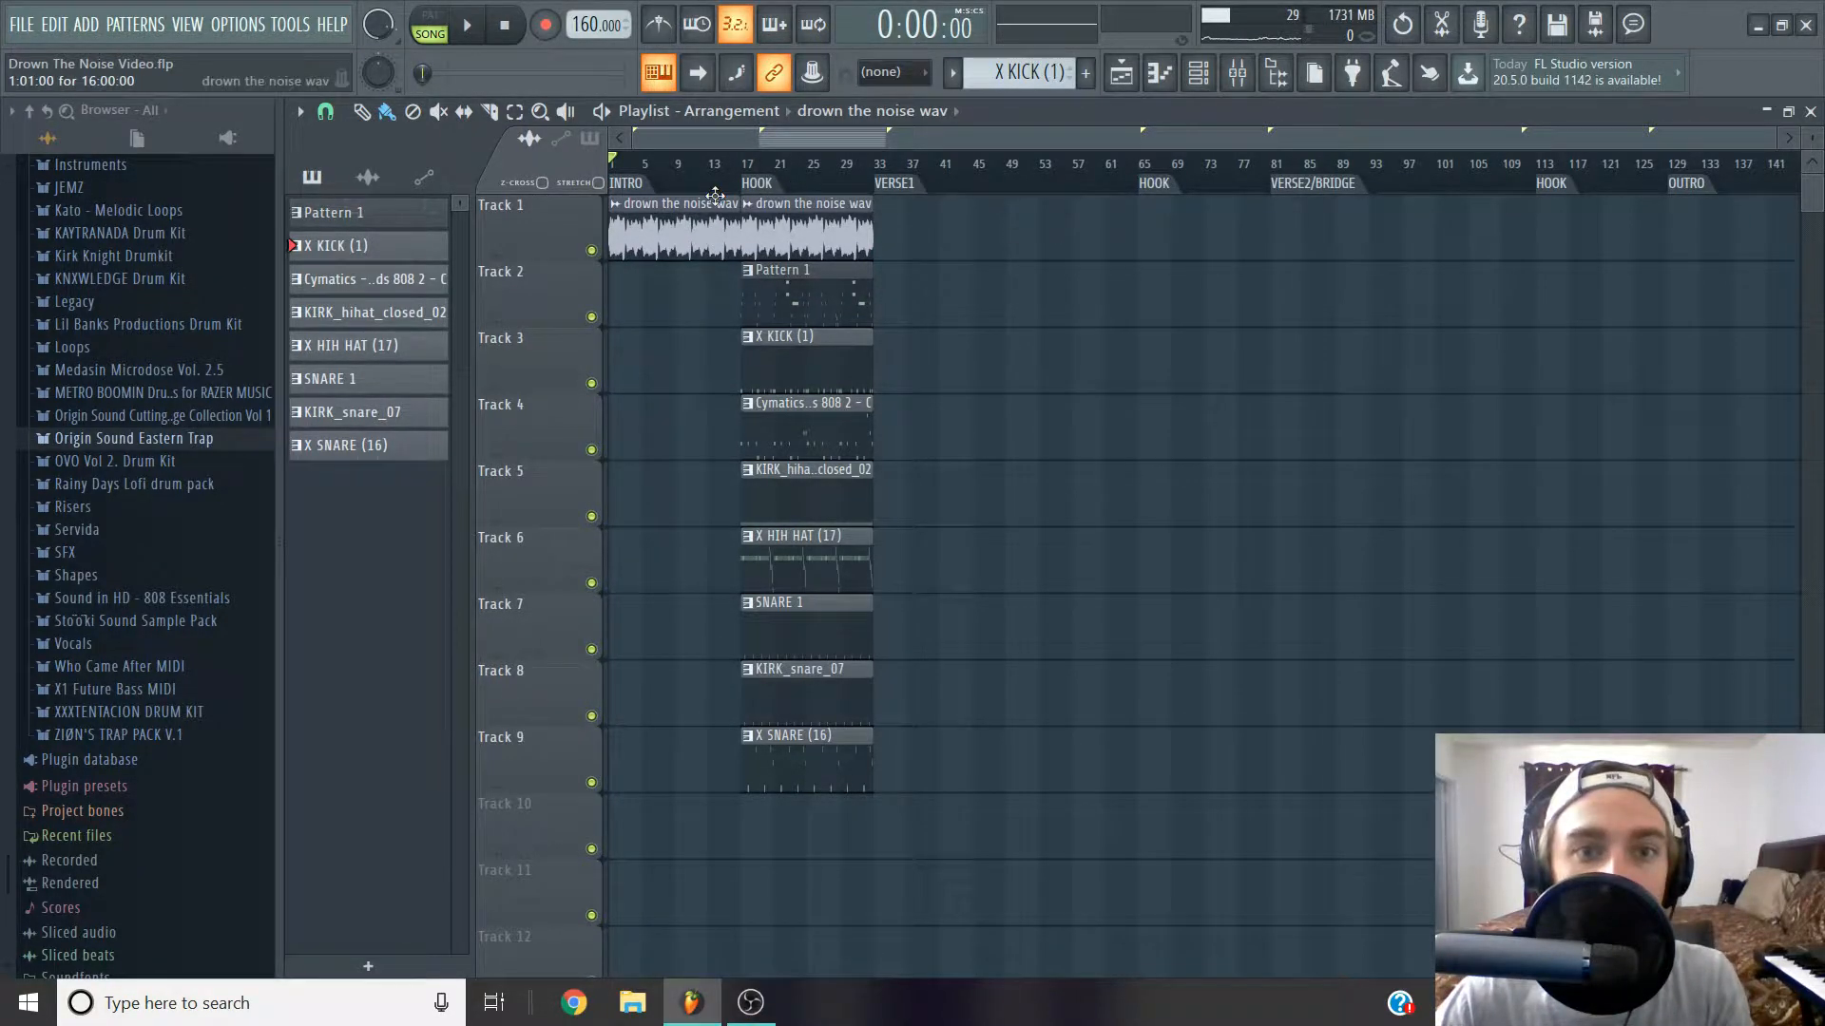
# Select all HOOK clips on Tracks 1 to 9 and shorten them together to 8 bars.
pyautogui.scroll(2, 723, 195)
pyautogui.moveTo(755, 139); pyautogui.dragTo(563, 193)
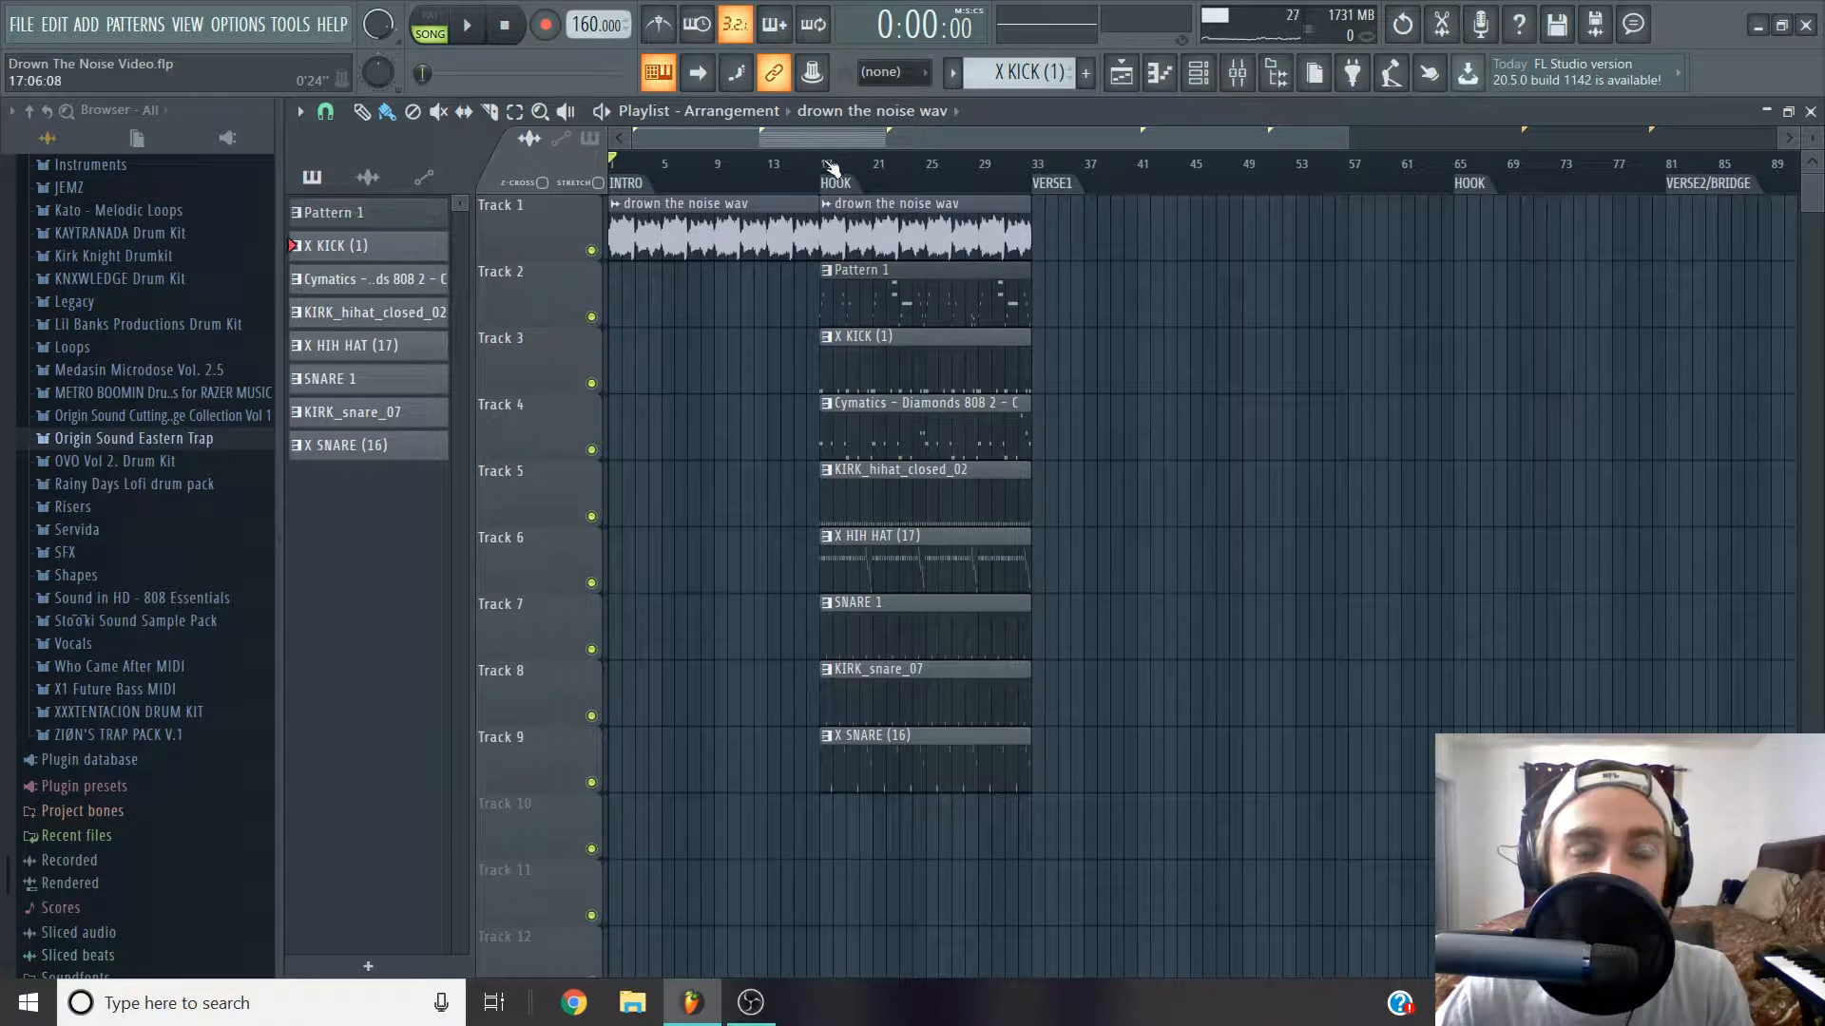
pyautogui.scroll(3, 946, 224)
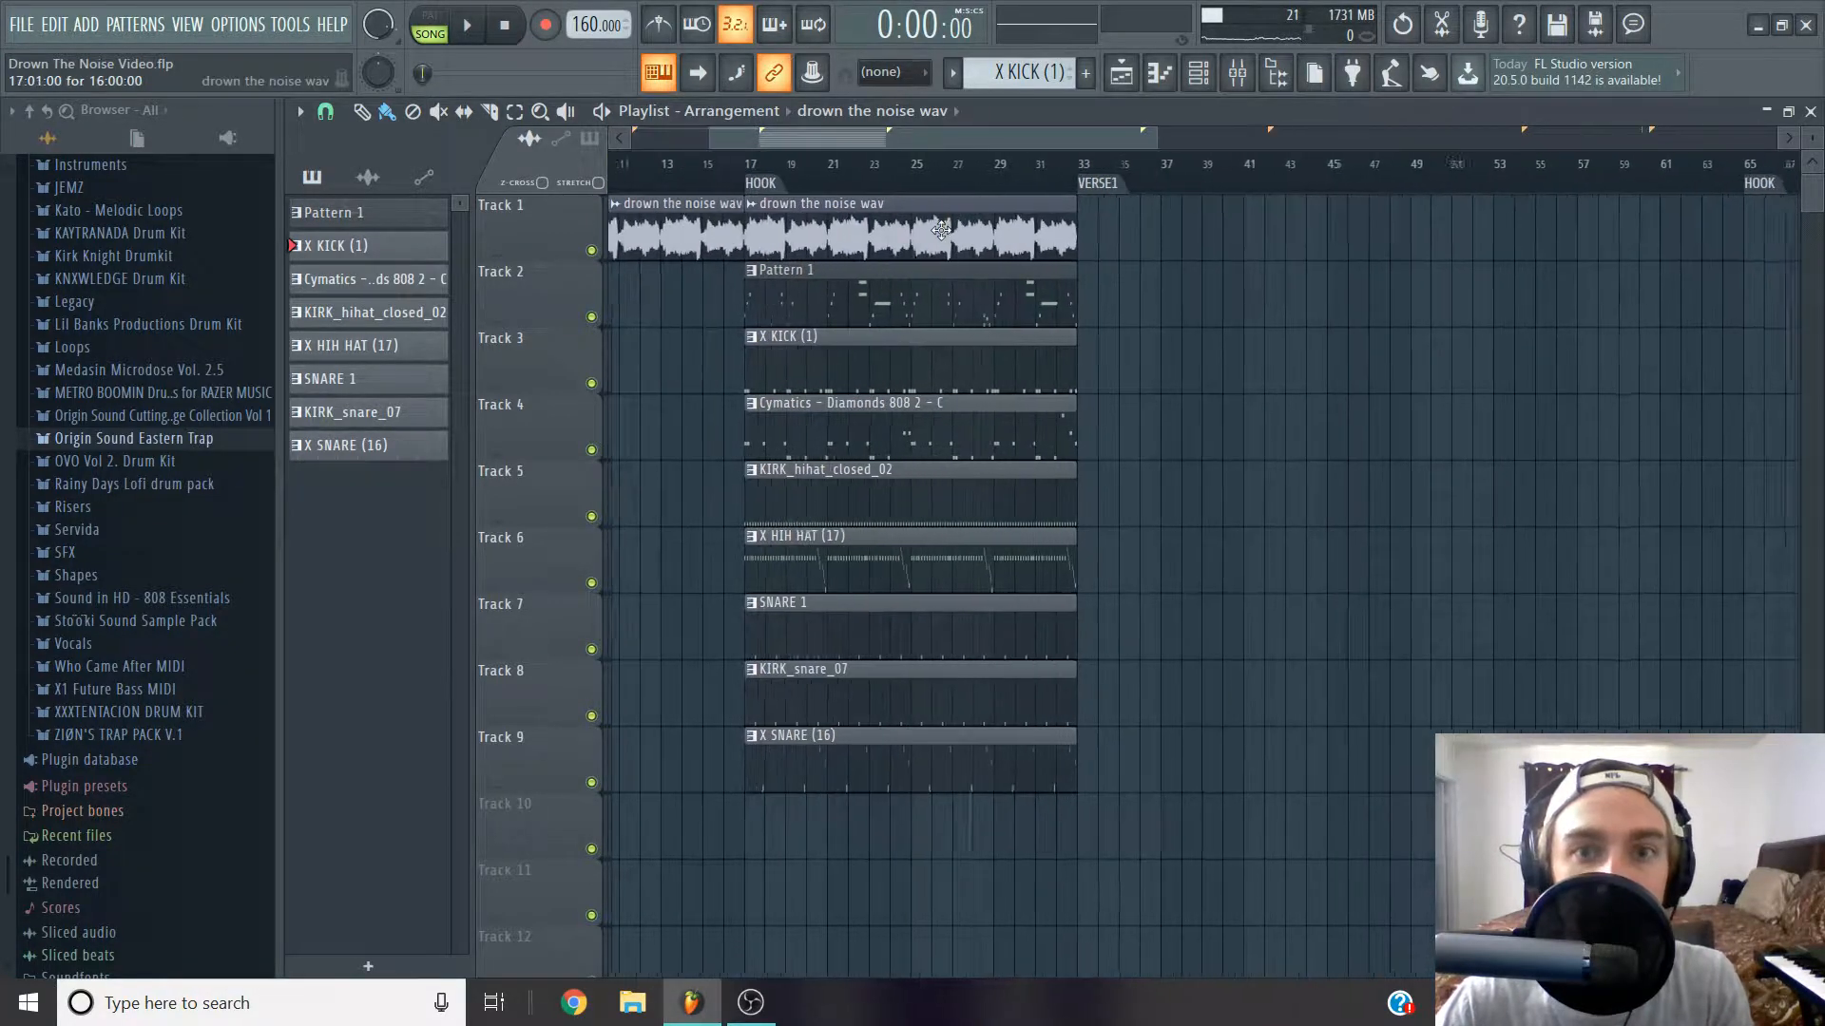
pyautogui.moveTo(1085, 195); pyautogui.dragTo(946, 762)
pyautogui.scroll(2, 902, 762)
pyautogui.moveTo(1190, 761); pyautogui.dragTo(912, 766)
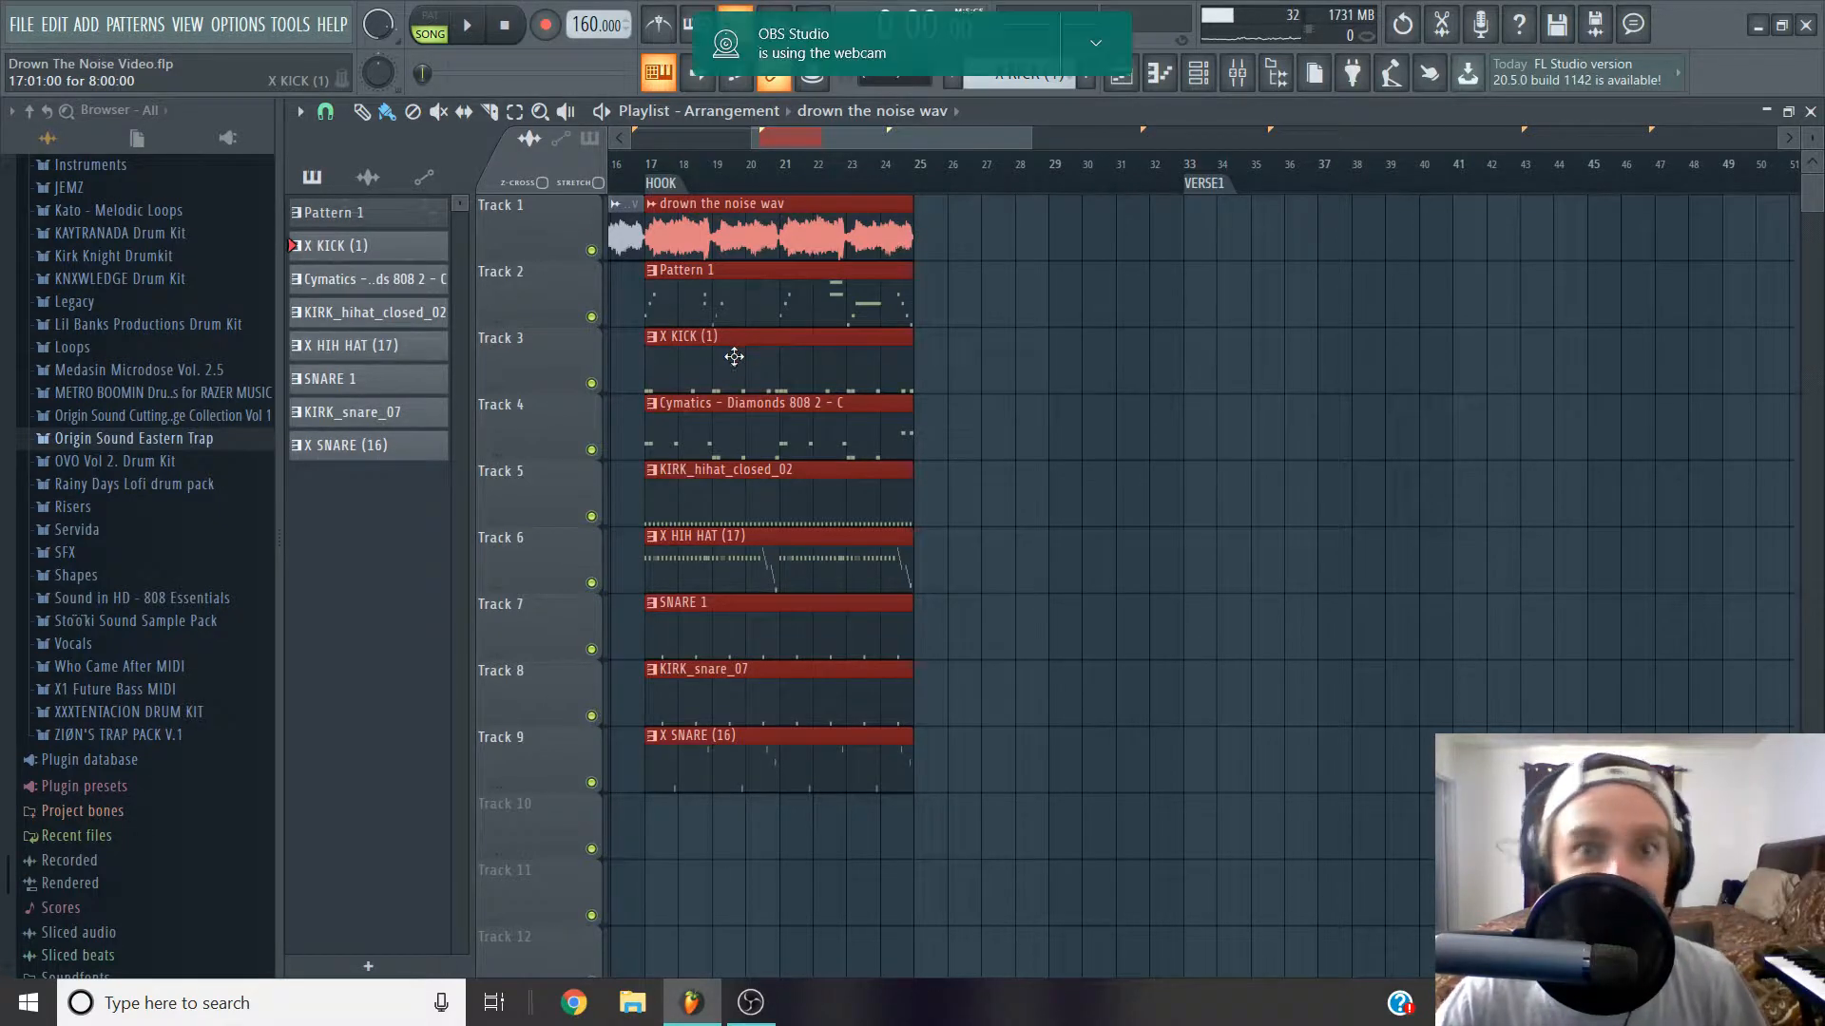
# Hide the OBS Studio webcam notification.
pyautogui.click(1096, 43)
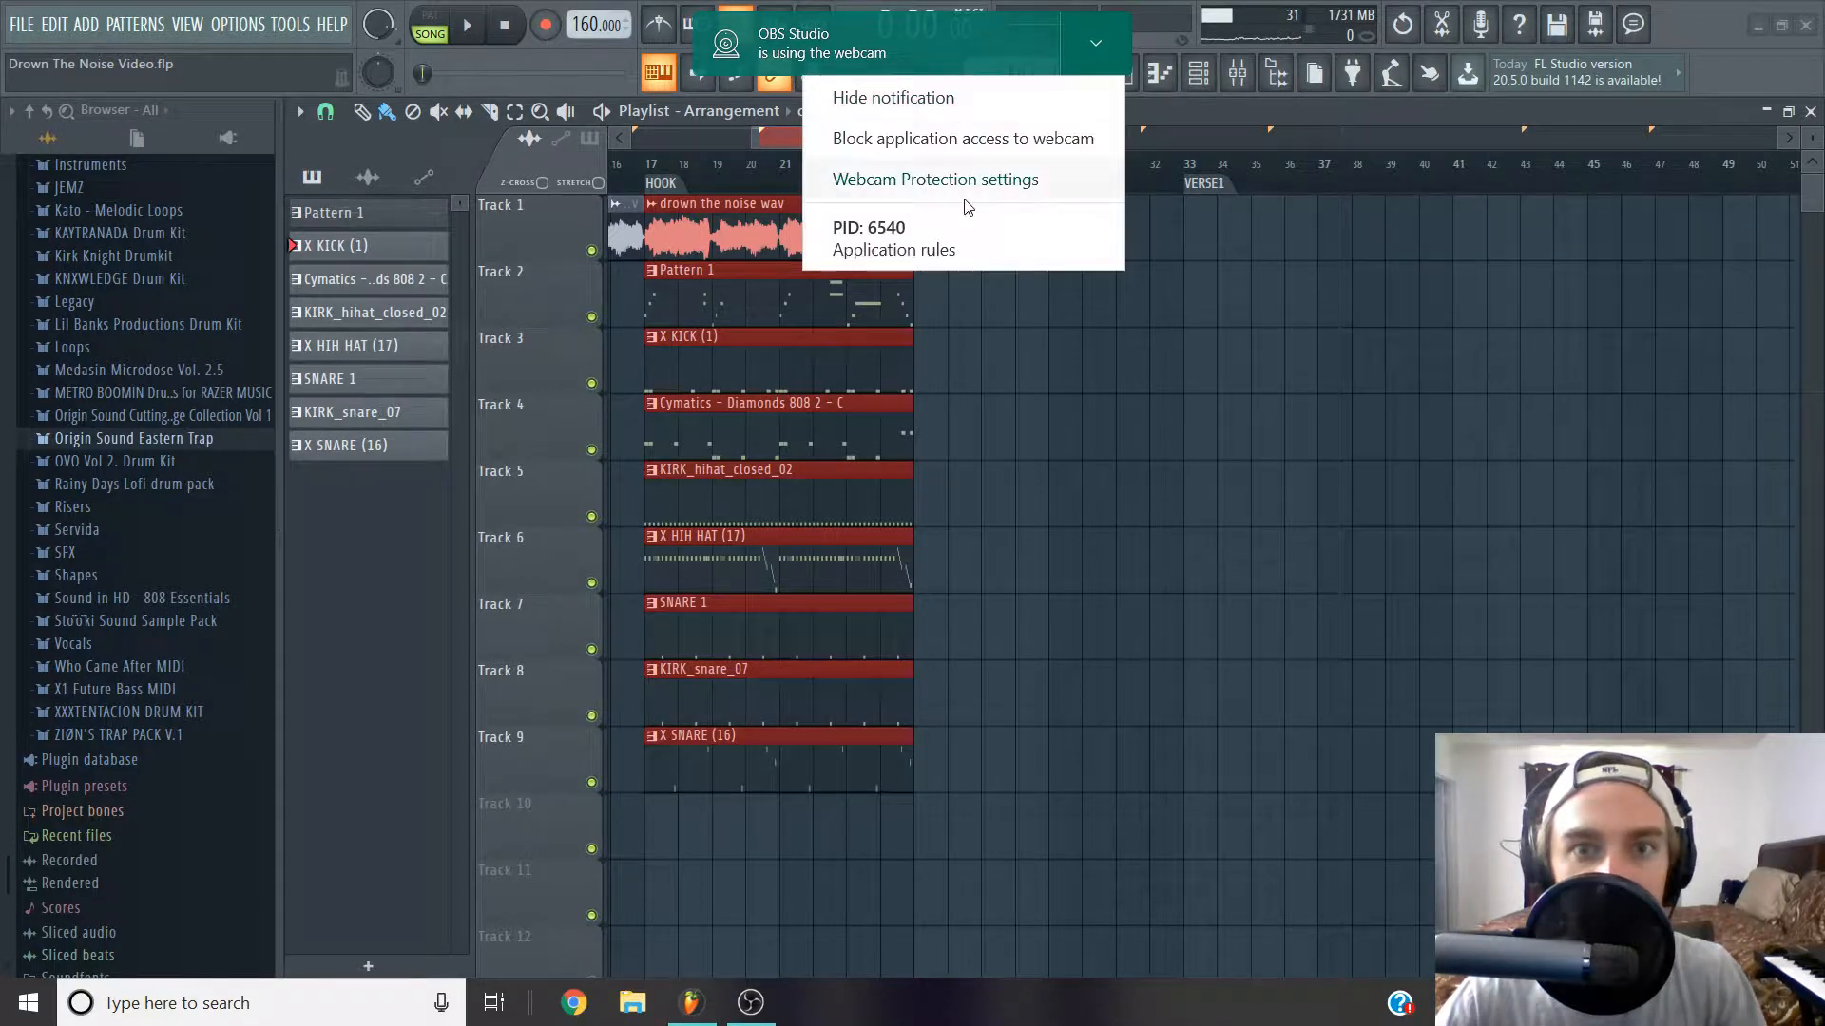
pyautogui.click(966, 105)
# Extend the selected HOOK clips on Tracks 1 to 9 to 16 bars, up to VERSE1, and deselect them.
pyautogui.moveTo(988, 228); pyautogui.dragTo(646, 733)
pyautogui.moveTo(912, 781); pyautogui.dragTo(1179, 817)
pyautogui.scroll(-2, 1261, 744)
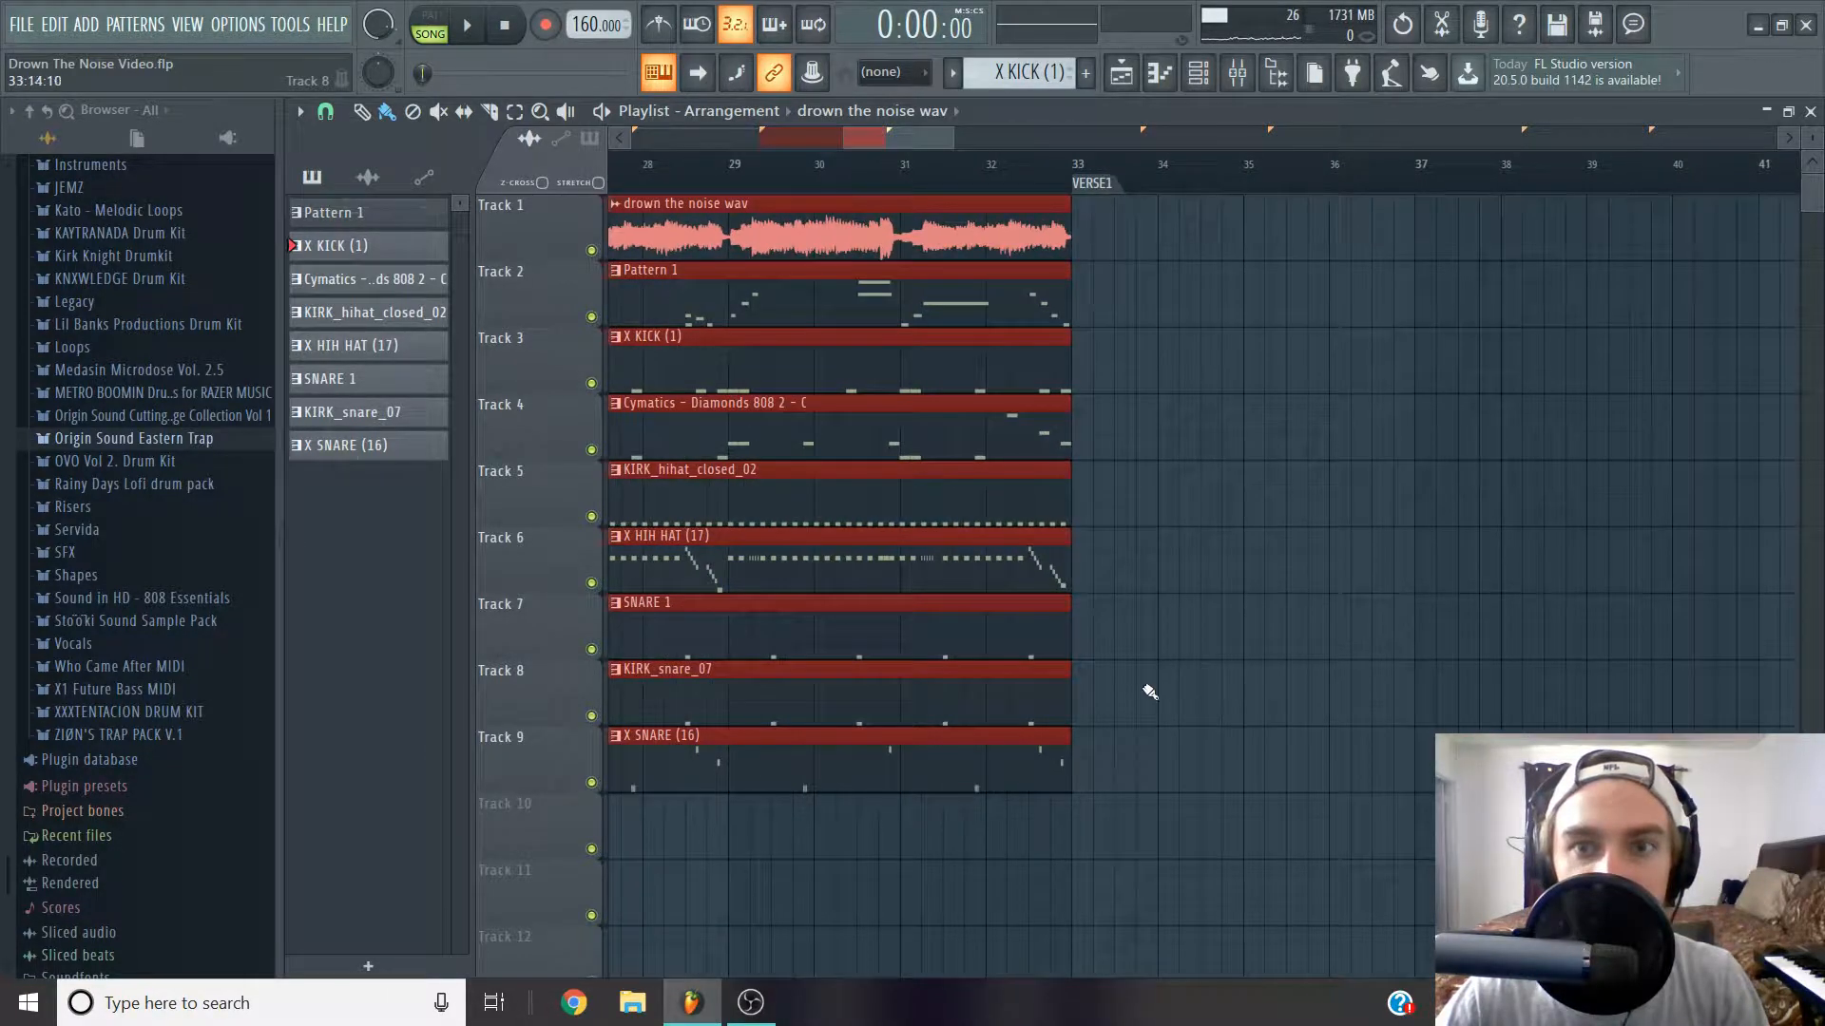
pyautogui.scroll(-3, 654, 545)
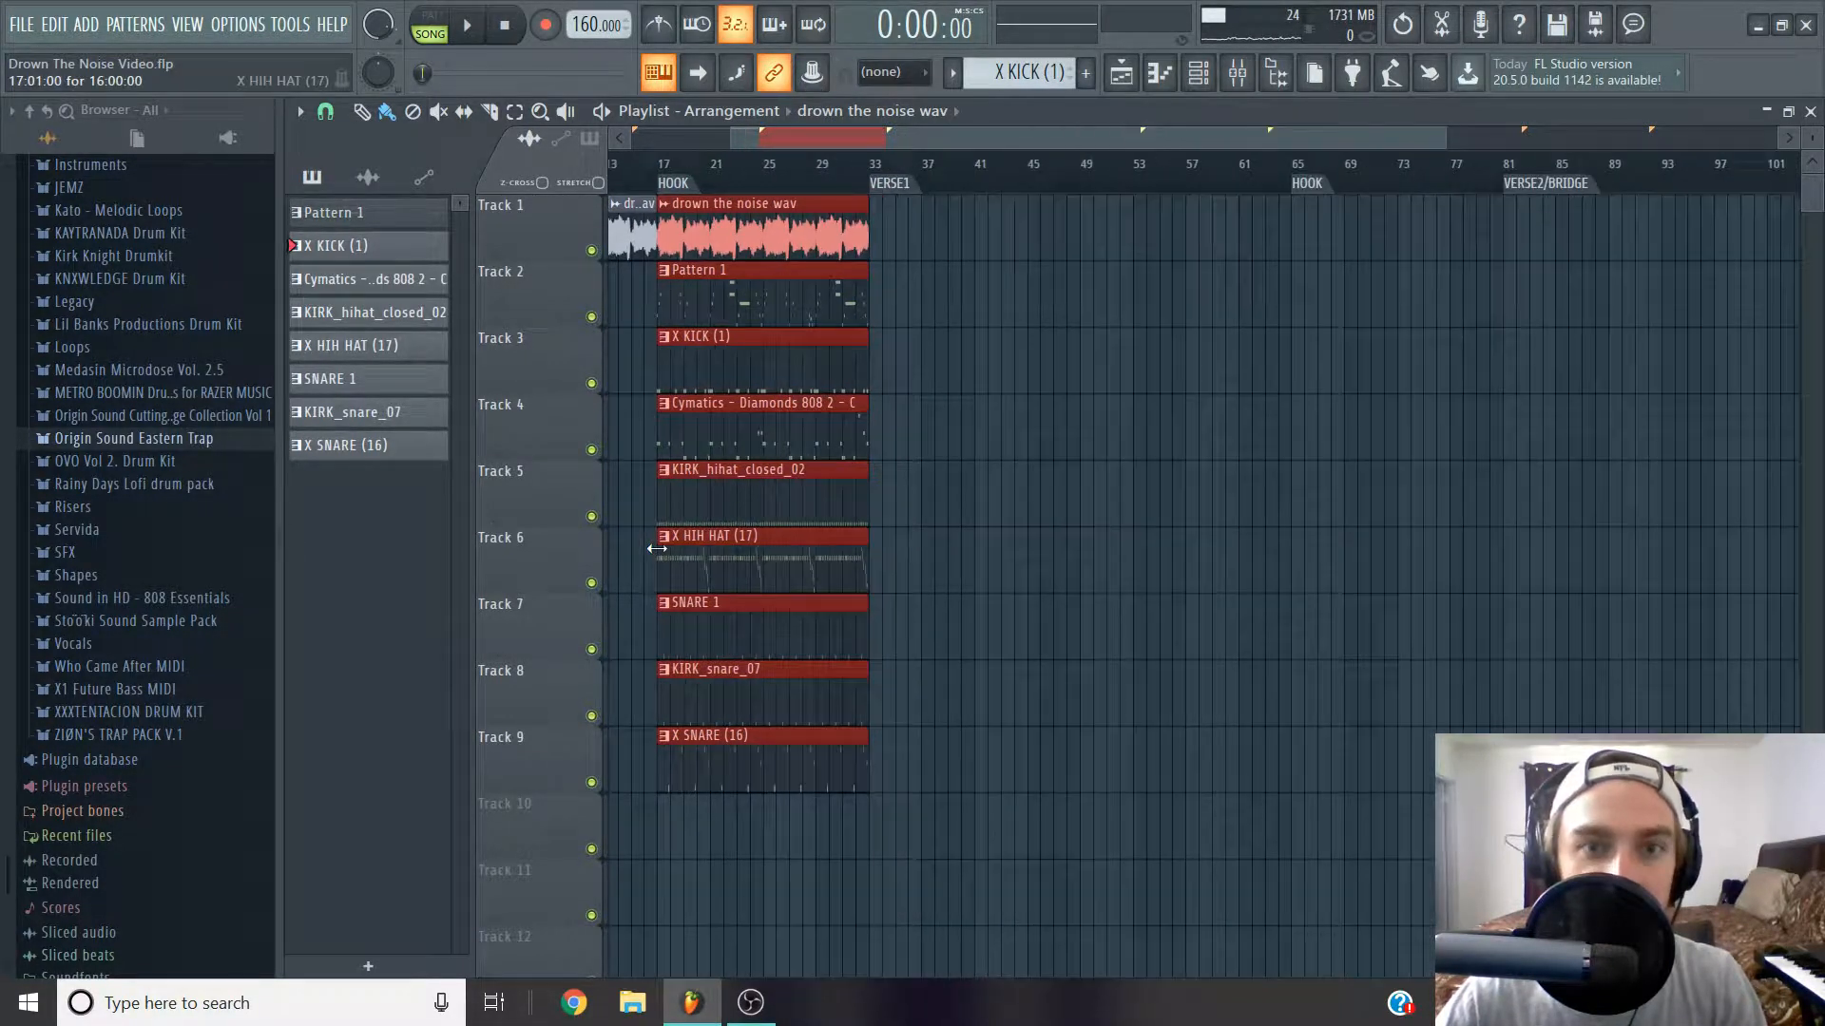
pyautogui.keyDown('ctrl'); pyautogui.click(949, 245); pyautogui.keyUp('ctrl')
pyautogui.scroll(-2, 952, 250)
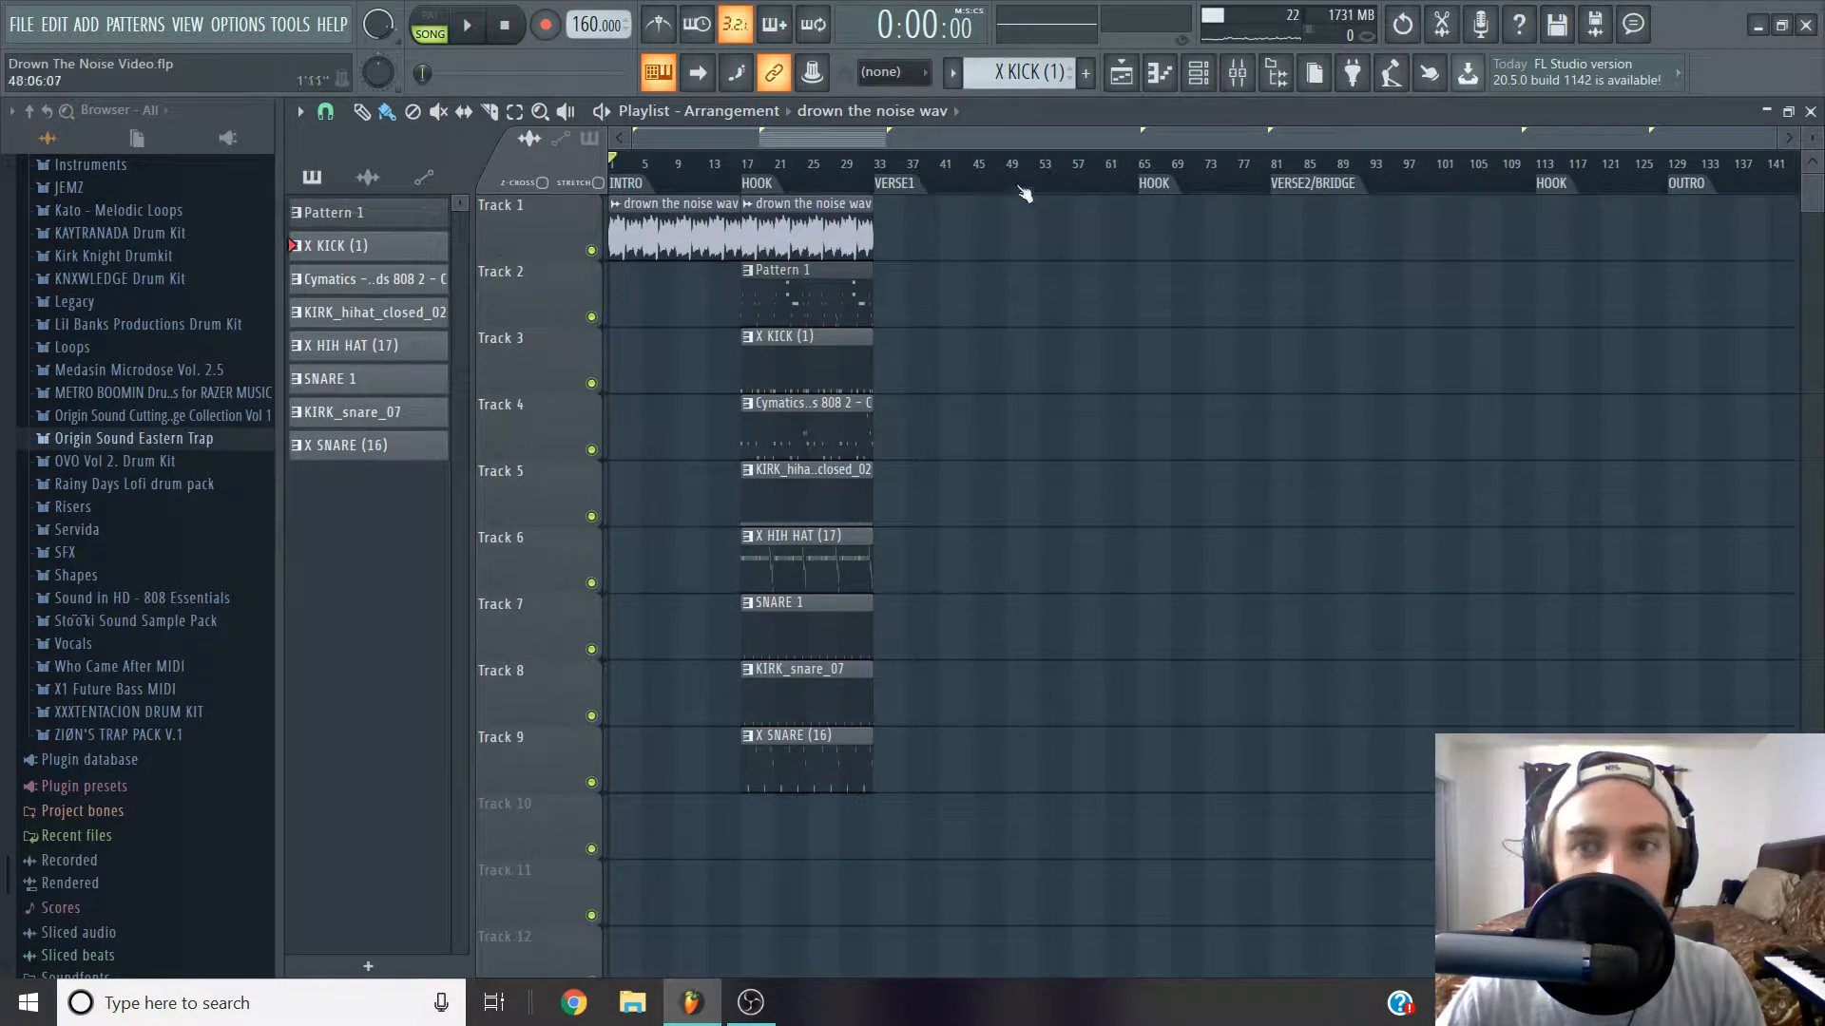
# Select both drown the noise wav clips on Track 1 and duplicate the pair four times along the timeline.
pyautogui.click(1737, 181)
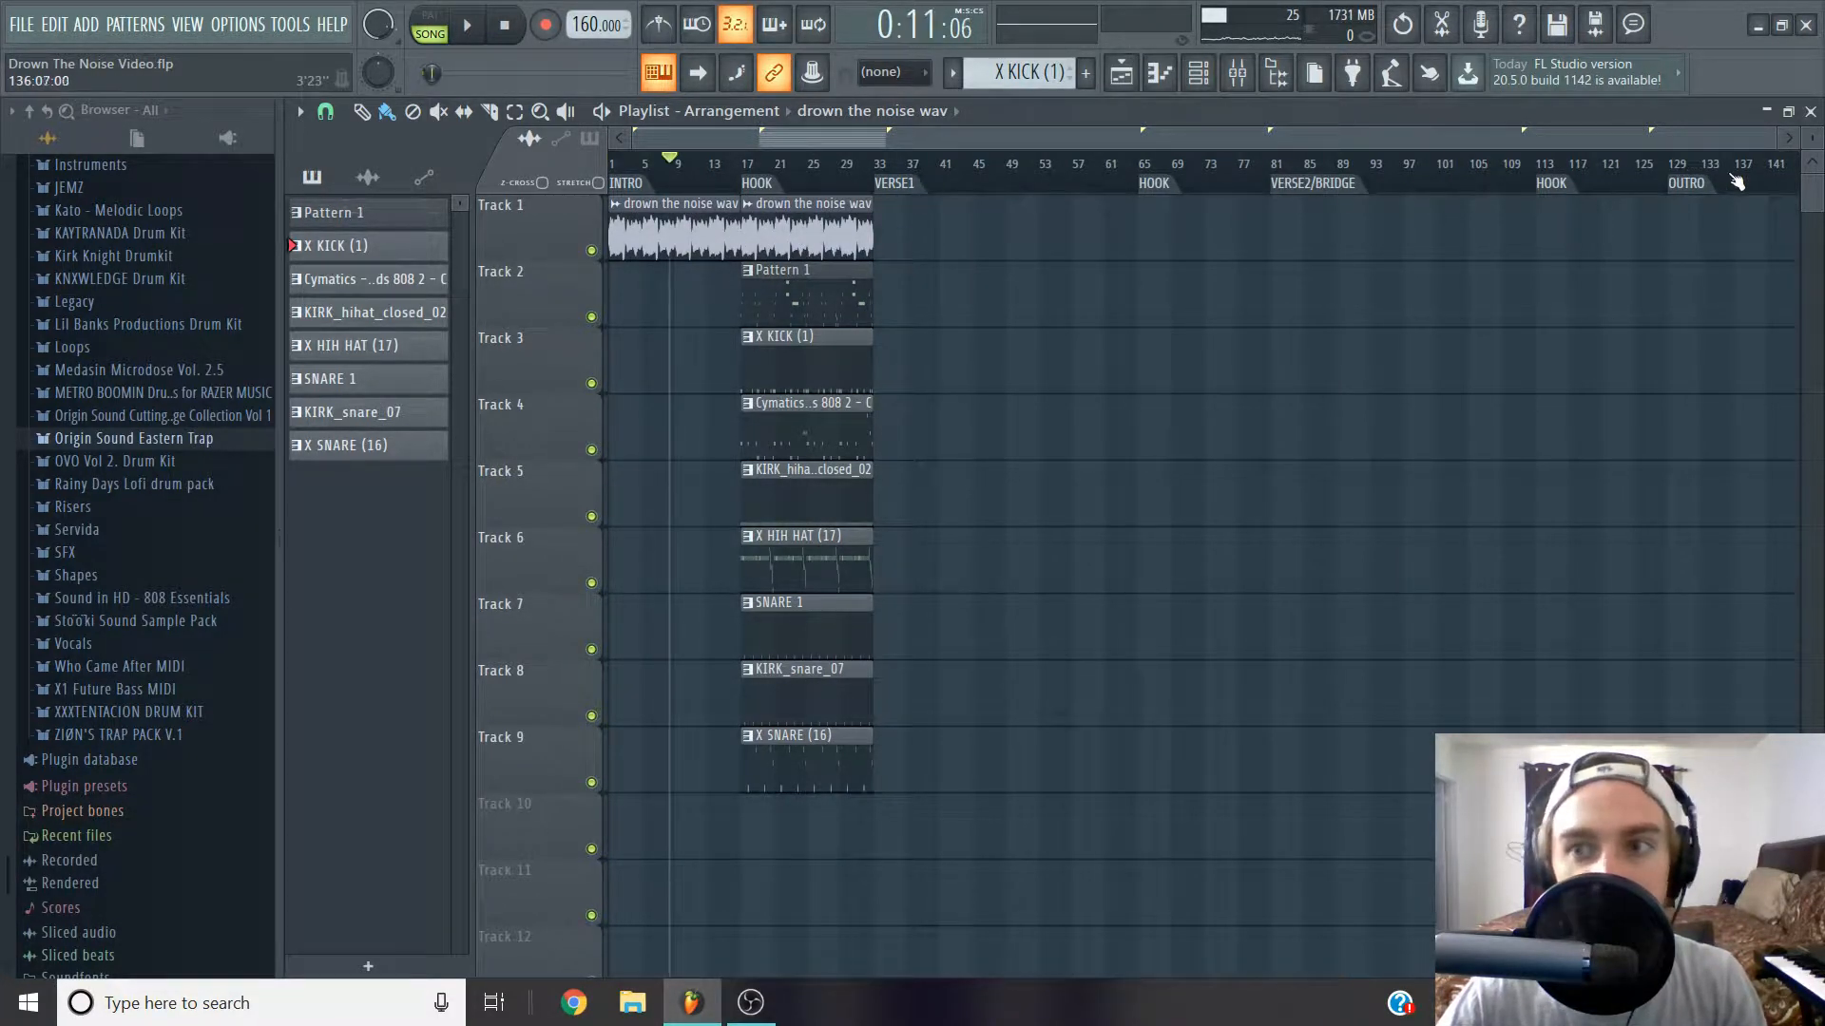
pyautogui.click(1703, 170)
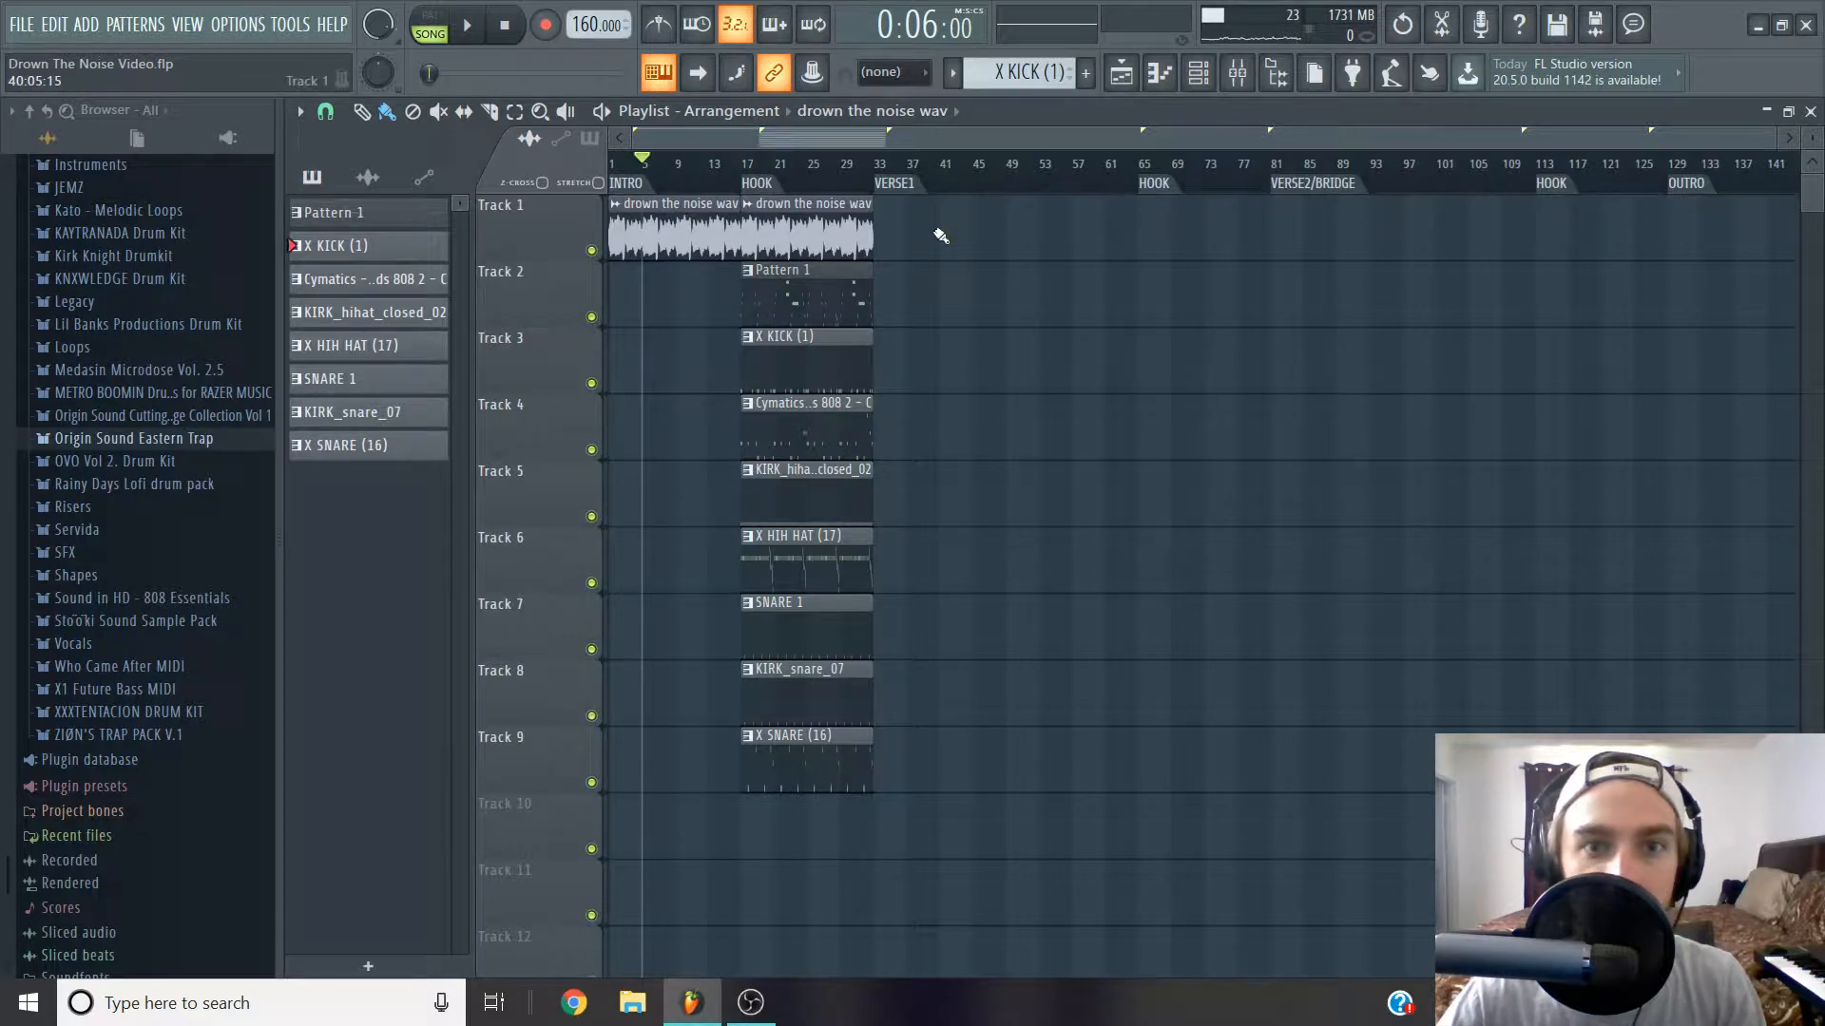
pyautogui.moveTo(932, 236); pyautogui.dragTo(519, 269)
pyautogui.moveTo(895, 251); pyautogui.dragTo(533, 251)
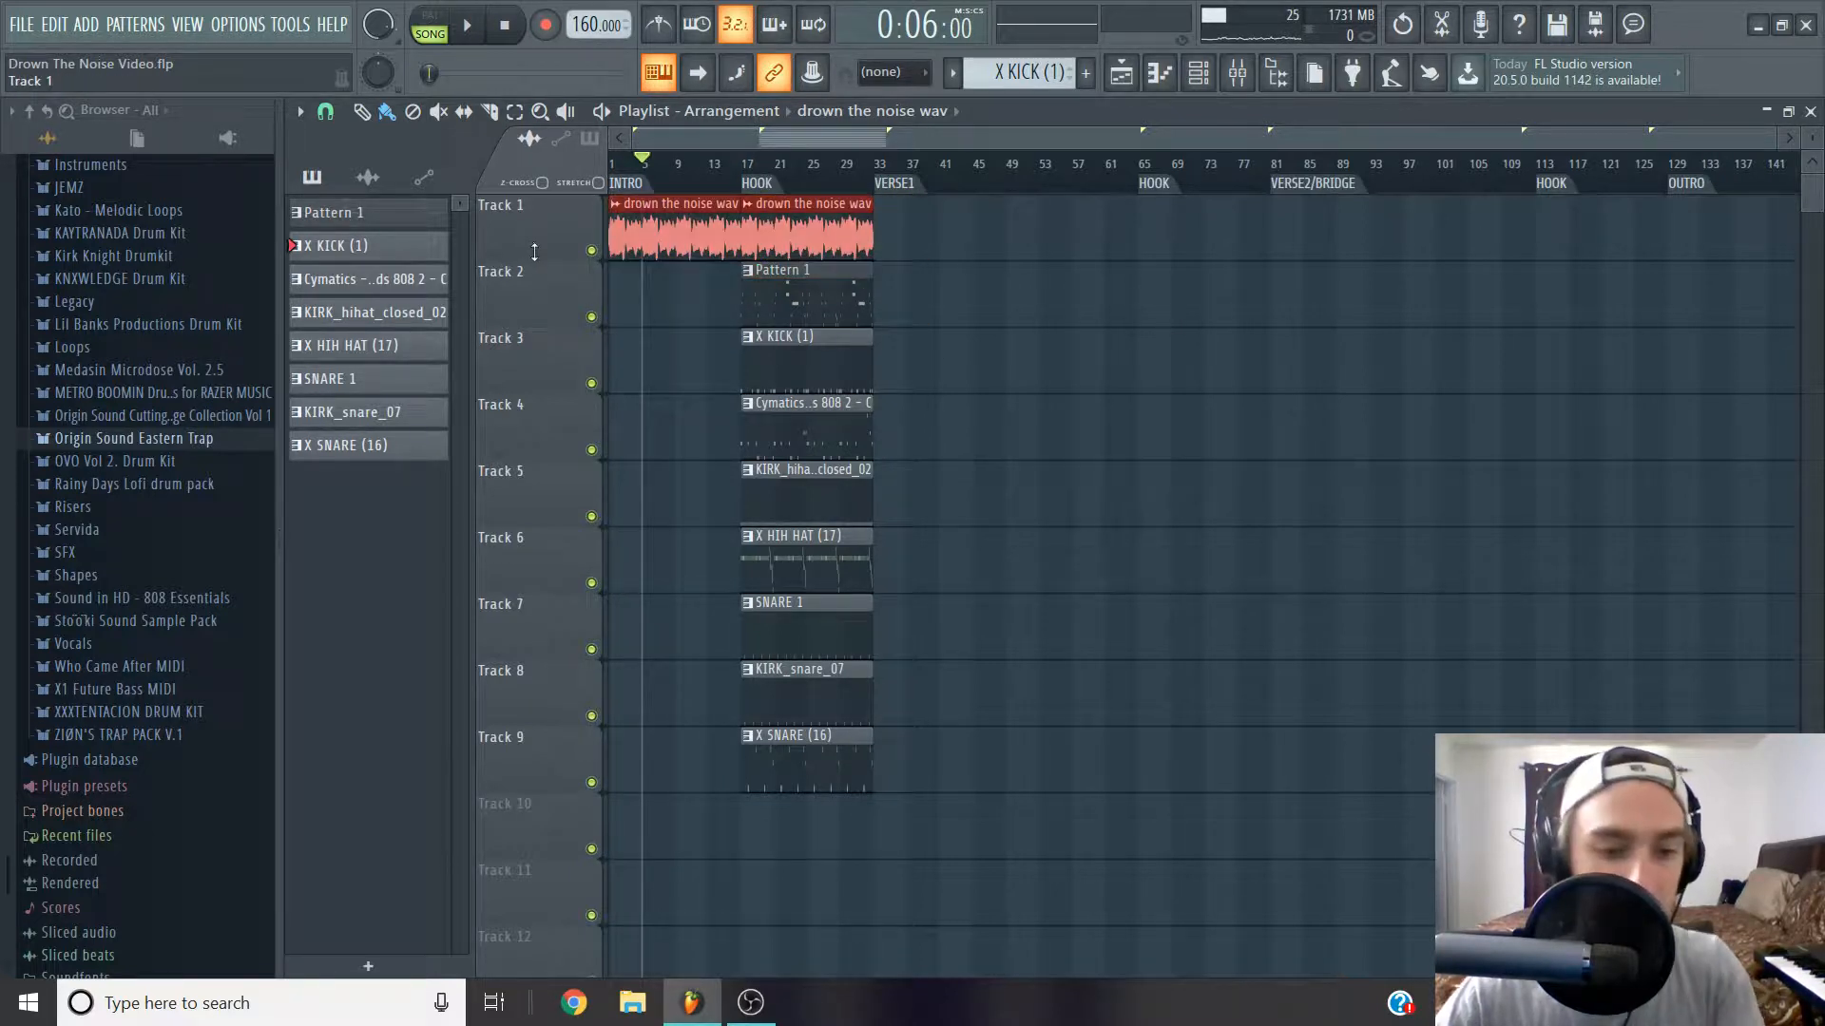
pyautogui.hotkey('ctrl', 'b')
pyautogui.hotkey('ctrl', 'b')
pyautogui.hotkey('ctrl', 'b')
pyautogui.hotkey('ctrl', 'b')
# Delete the surplus last drown the noise wav clip on Track 1, ending the melody at bar 145, and clear the selection.
pyautogui.click(1429, 160)
pyautogui.rightClick(1610, 218)
pyautogui.keyDown('ctrl'); pyautogui.click(1636, 269); pyautogui.keyUp('ctrl')
# Place the playhead at bar 135 in the OUTRO and briefly play the arrangement from there.
pyautogui.moveTo(1450, 171); pyautogui.dragTo(1446, 169)
pyautogui.scroll(1, 1464, 169)
pyautogui.scroll(2, 1539, 171)
pyautogui.scroll(3, 1573, 171)
pyautogui.click(1334, 173)
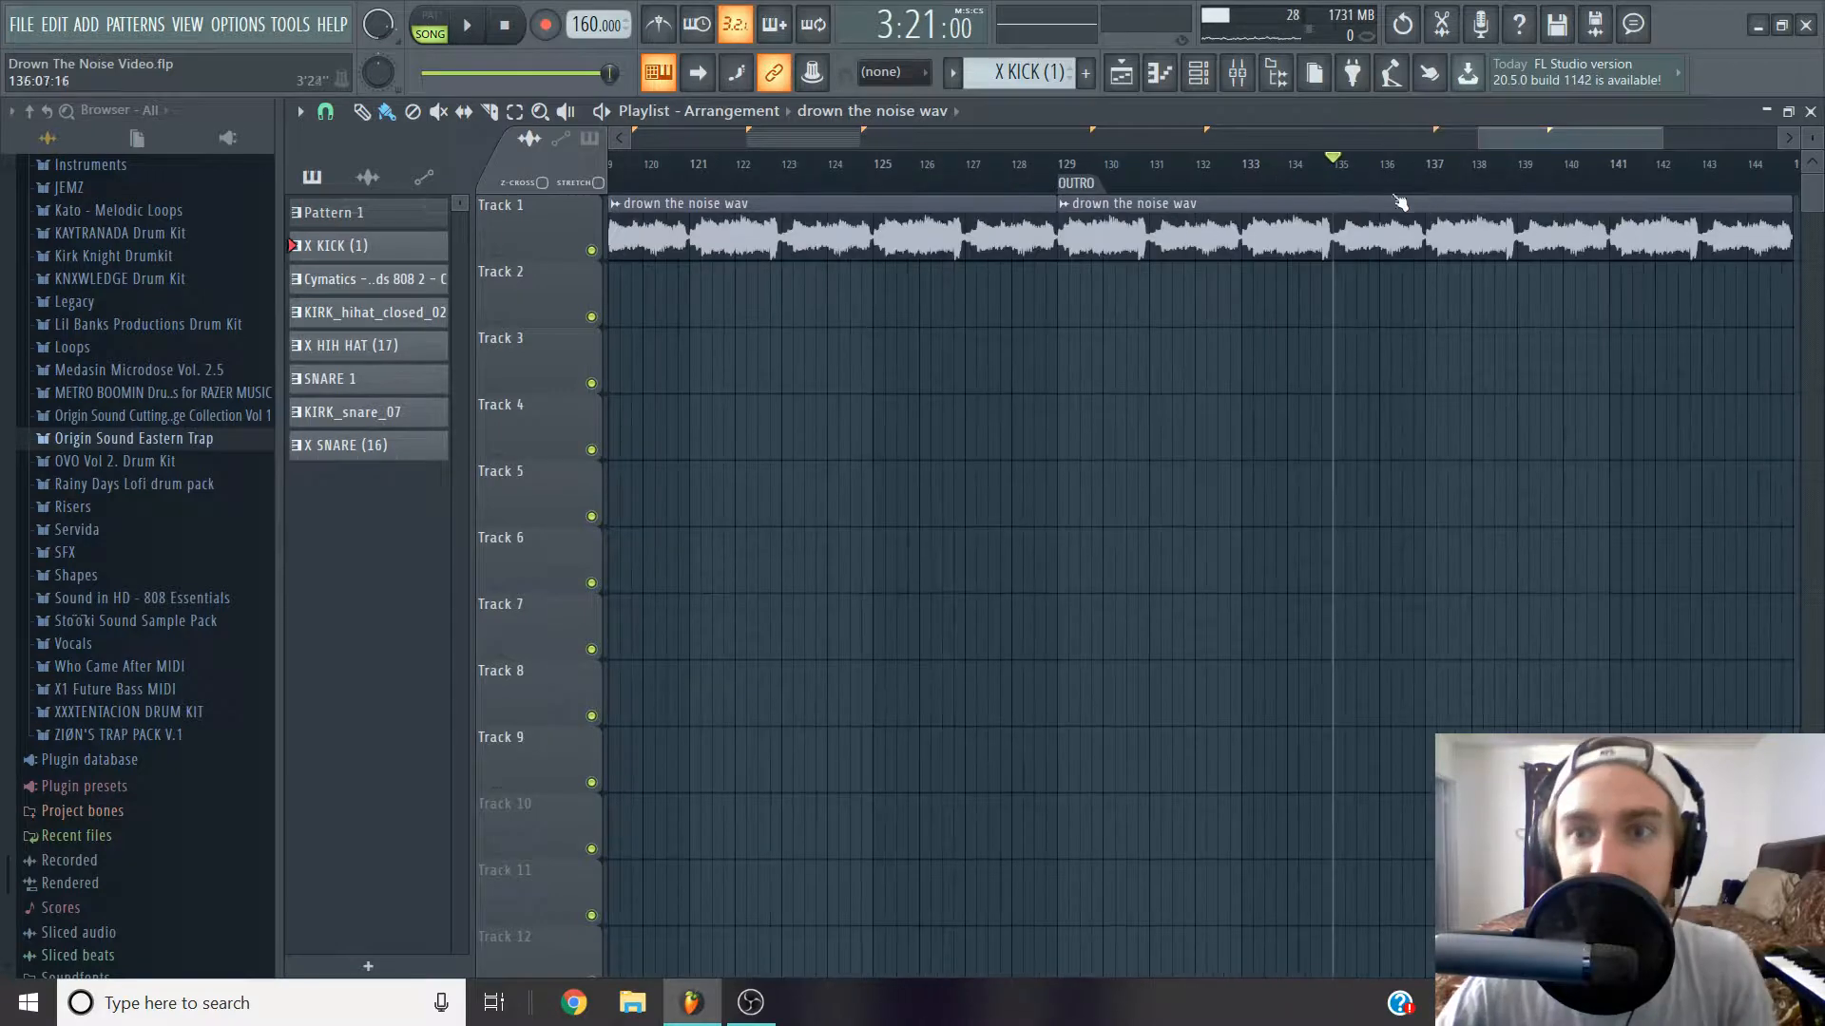
pyautogui.scroll(-1, 1346, 174)
pyautogui.scroll(2, 1351, 180)
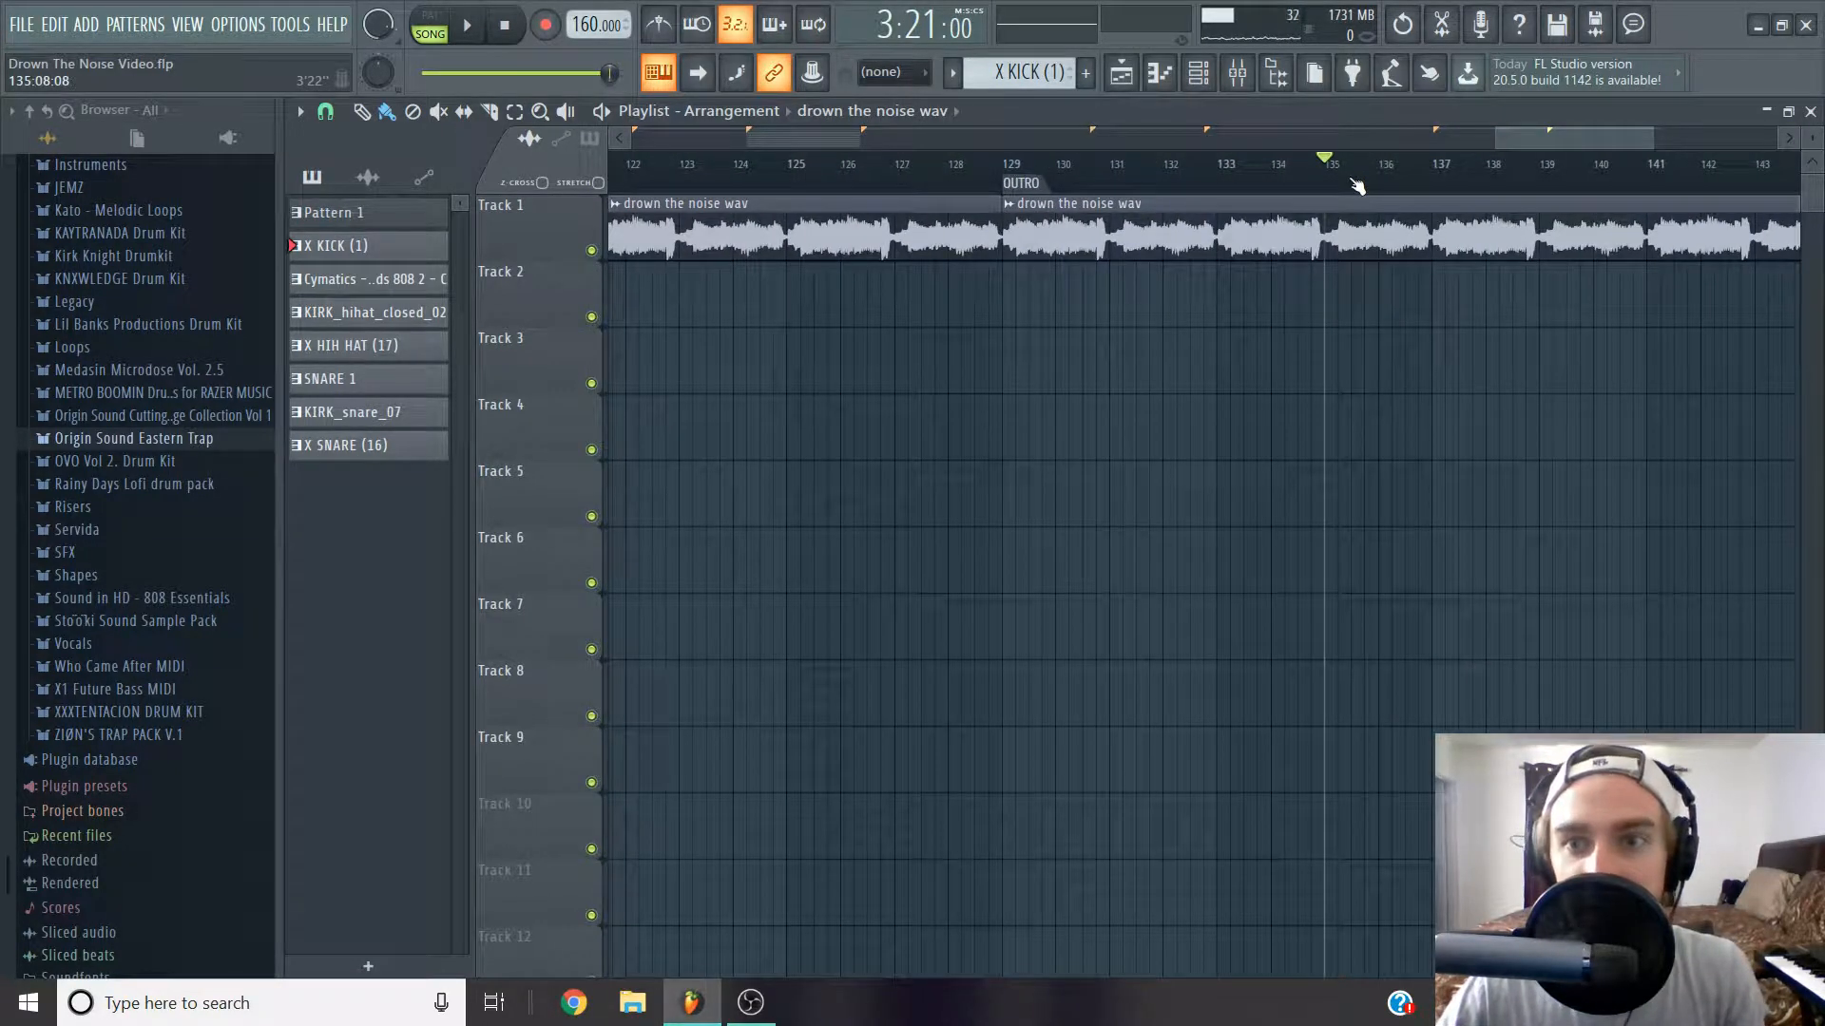
pyautogui.press('space')
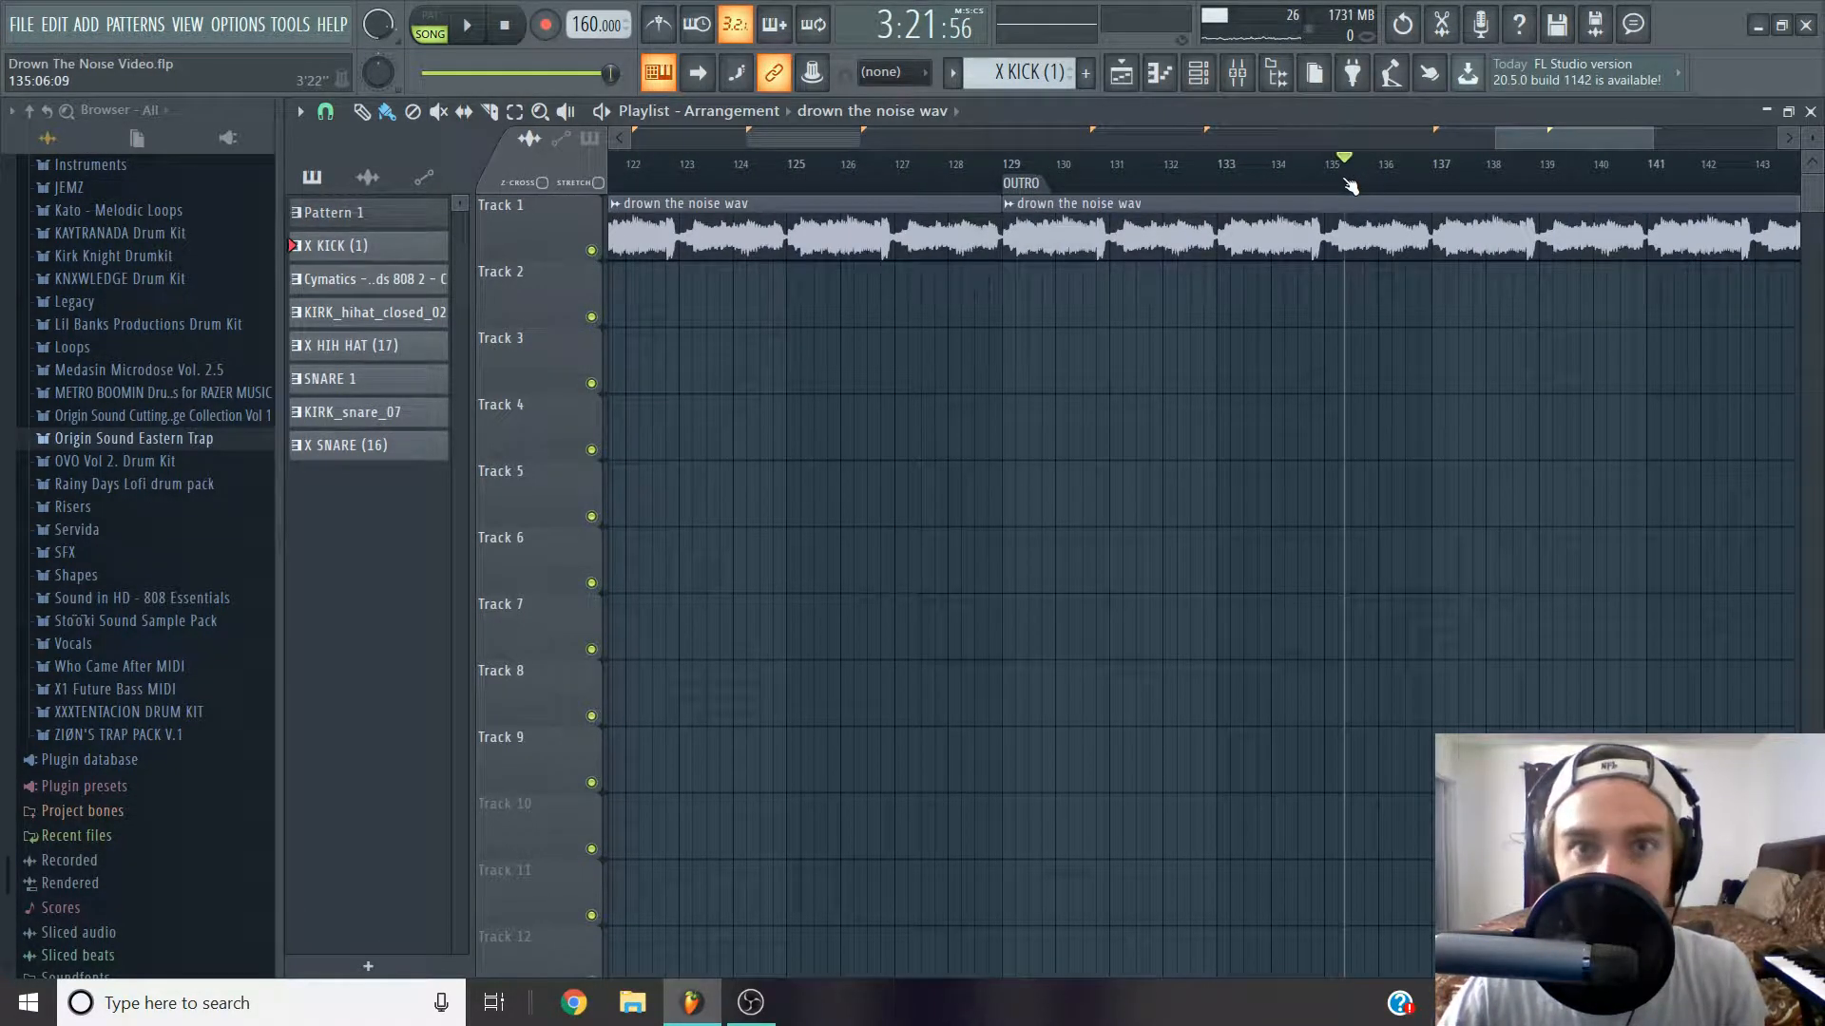
# Select the HOOK clips on Tracks 2 to 9, mark the whole HOOK section by its marker, and deselect the clips.
pyautogui.scroll(-8, 1349, 185)
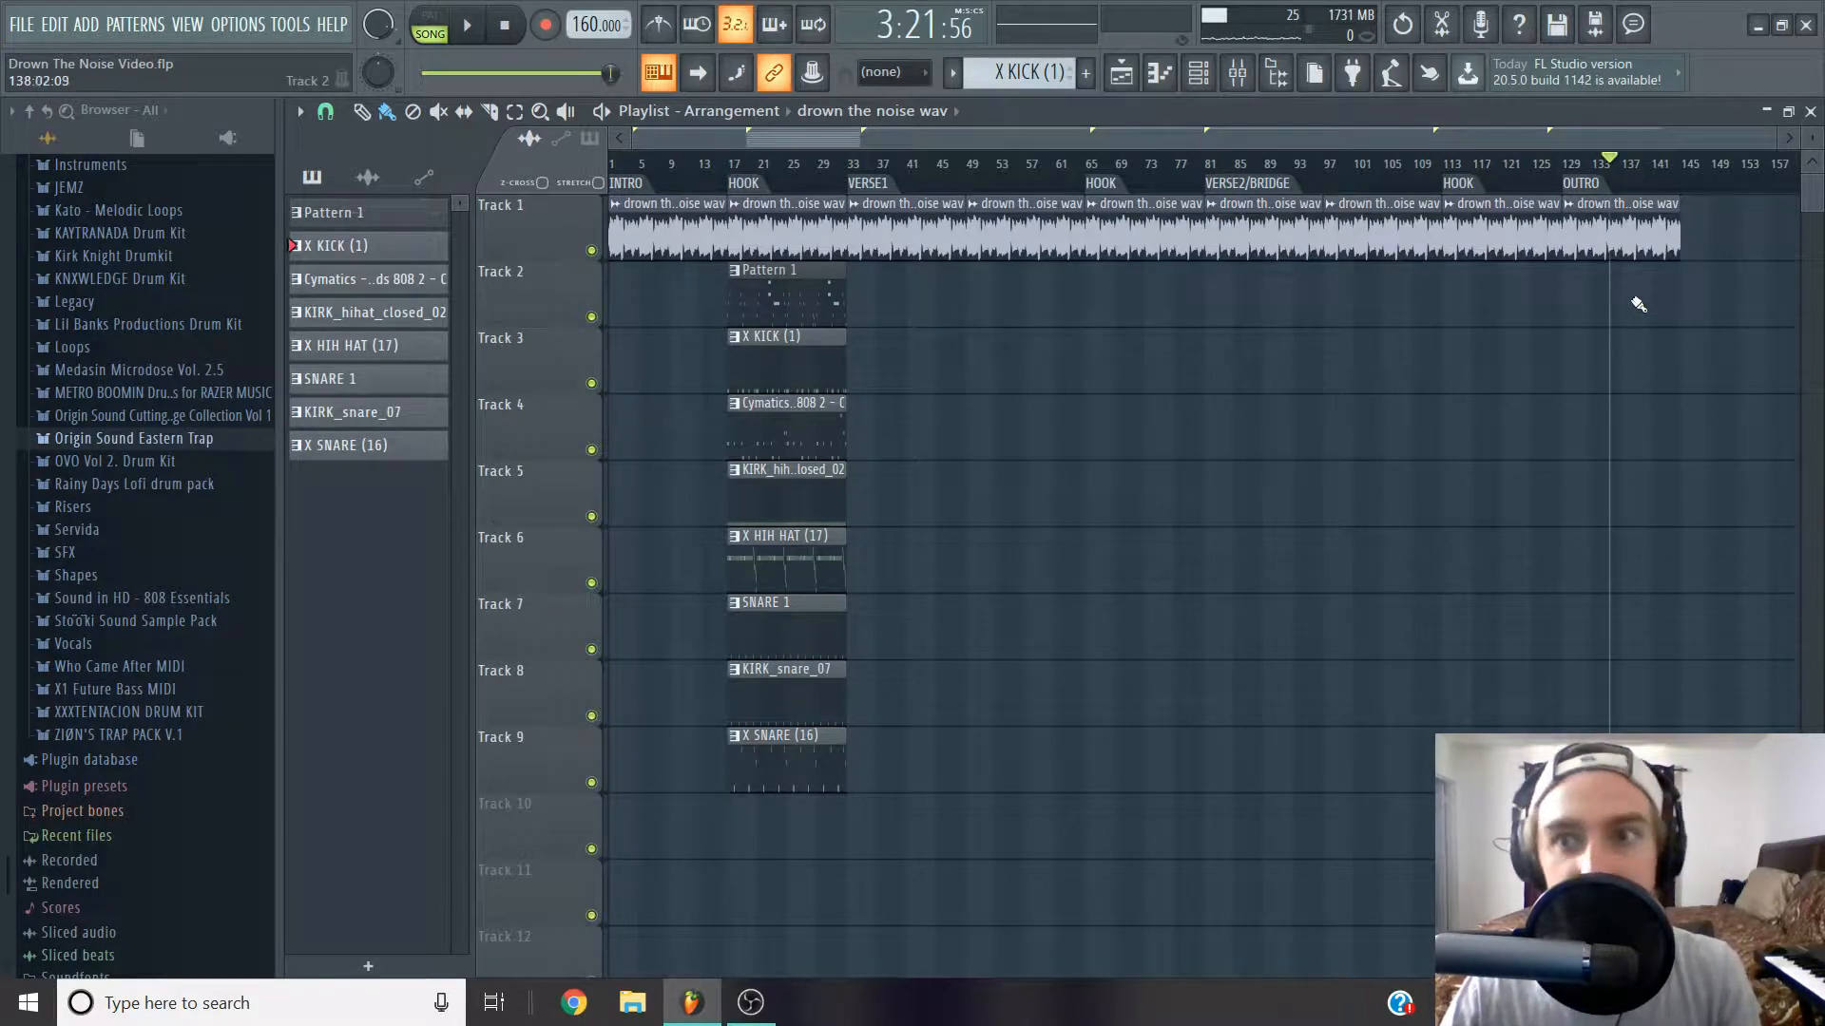
pyautogui.scroll(2, 1641, 304)
pyautogui.scroll(-2, 1640, 304)
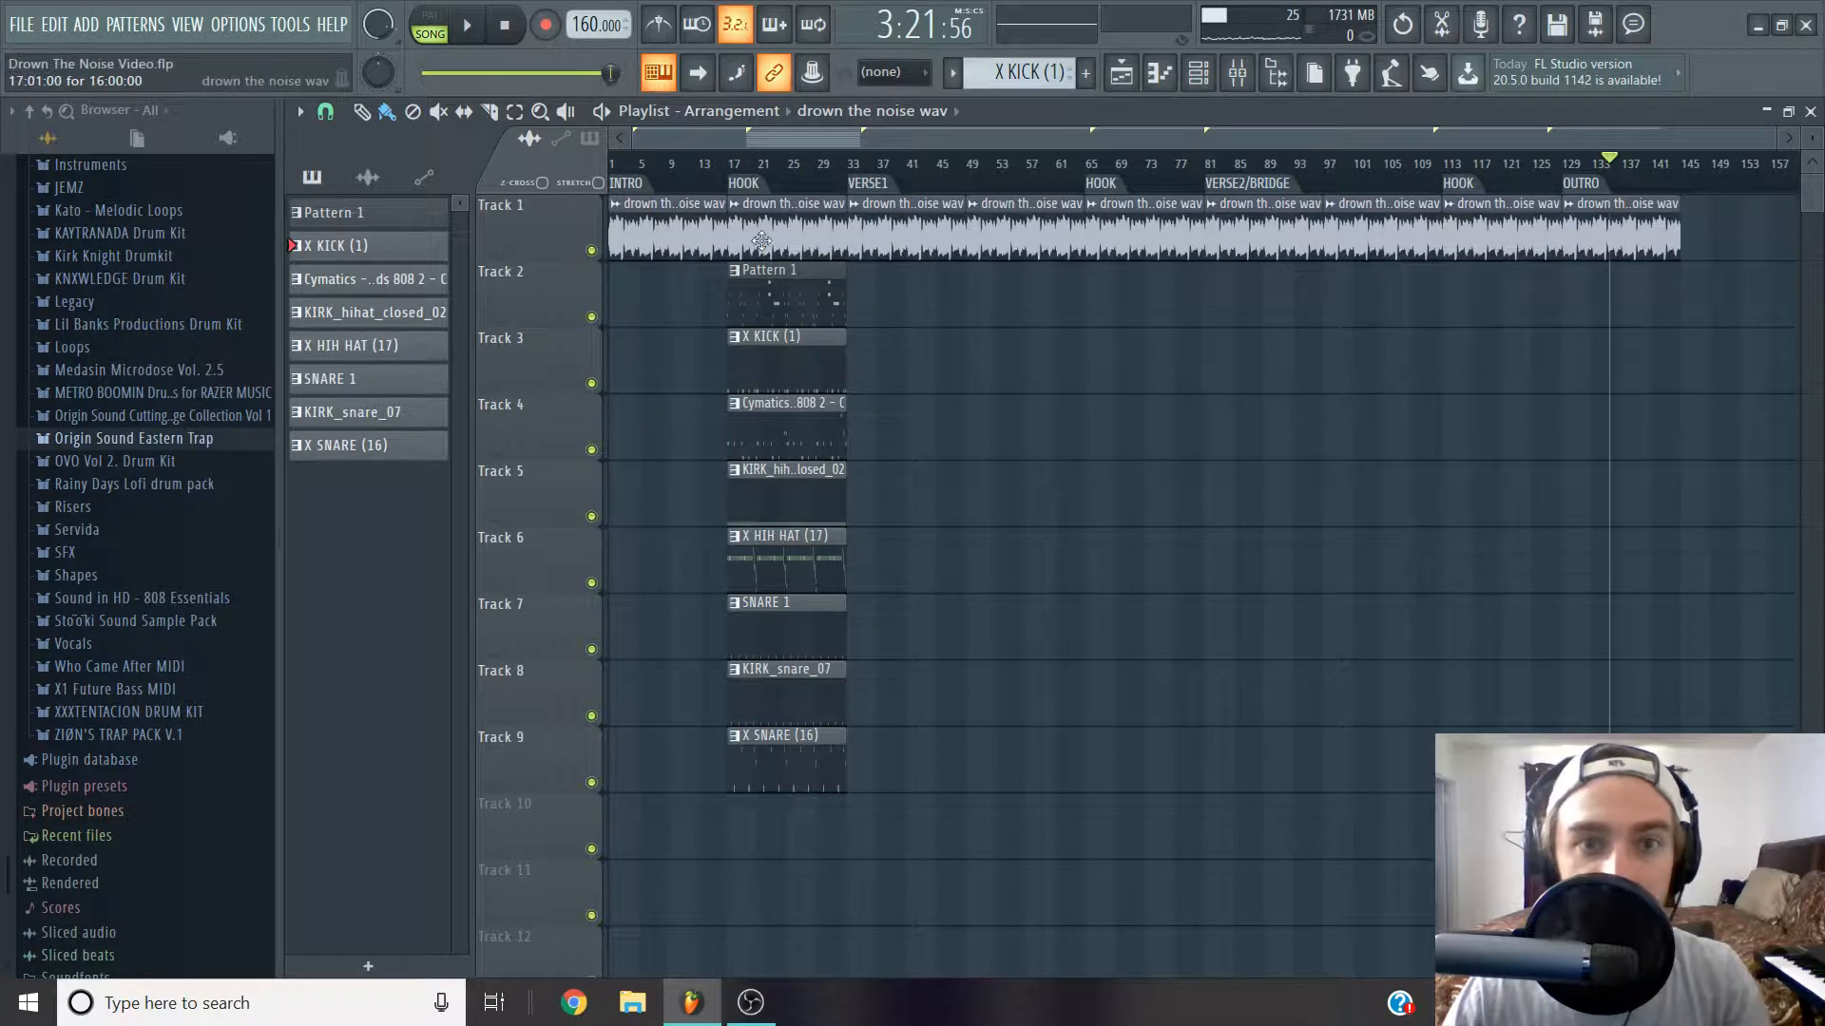
pyautogui.scroll(1, 803, 271)
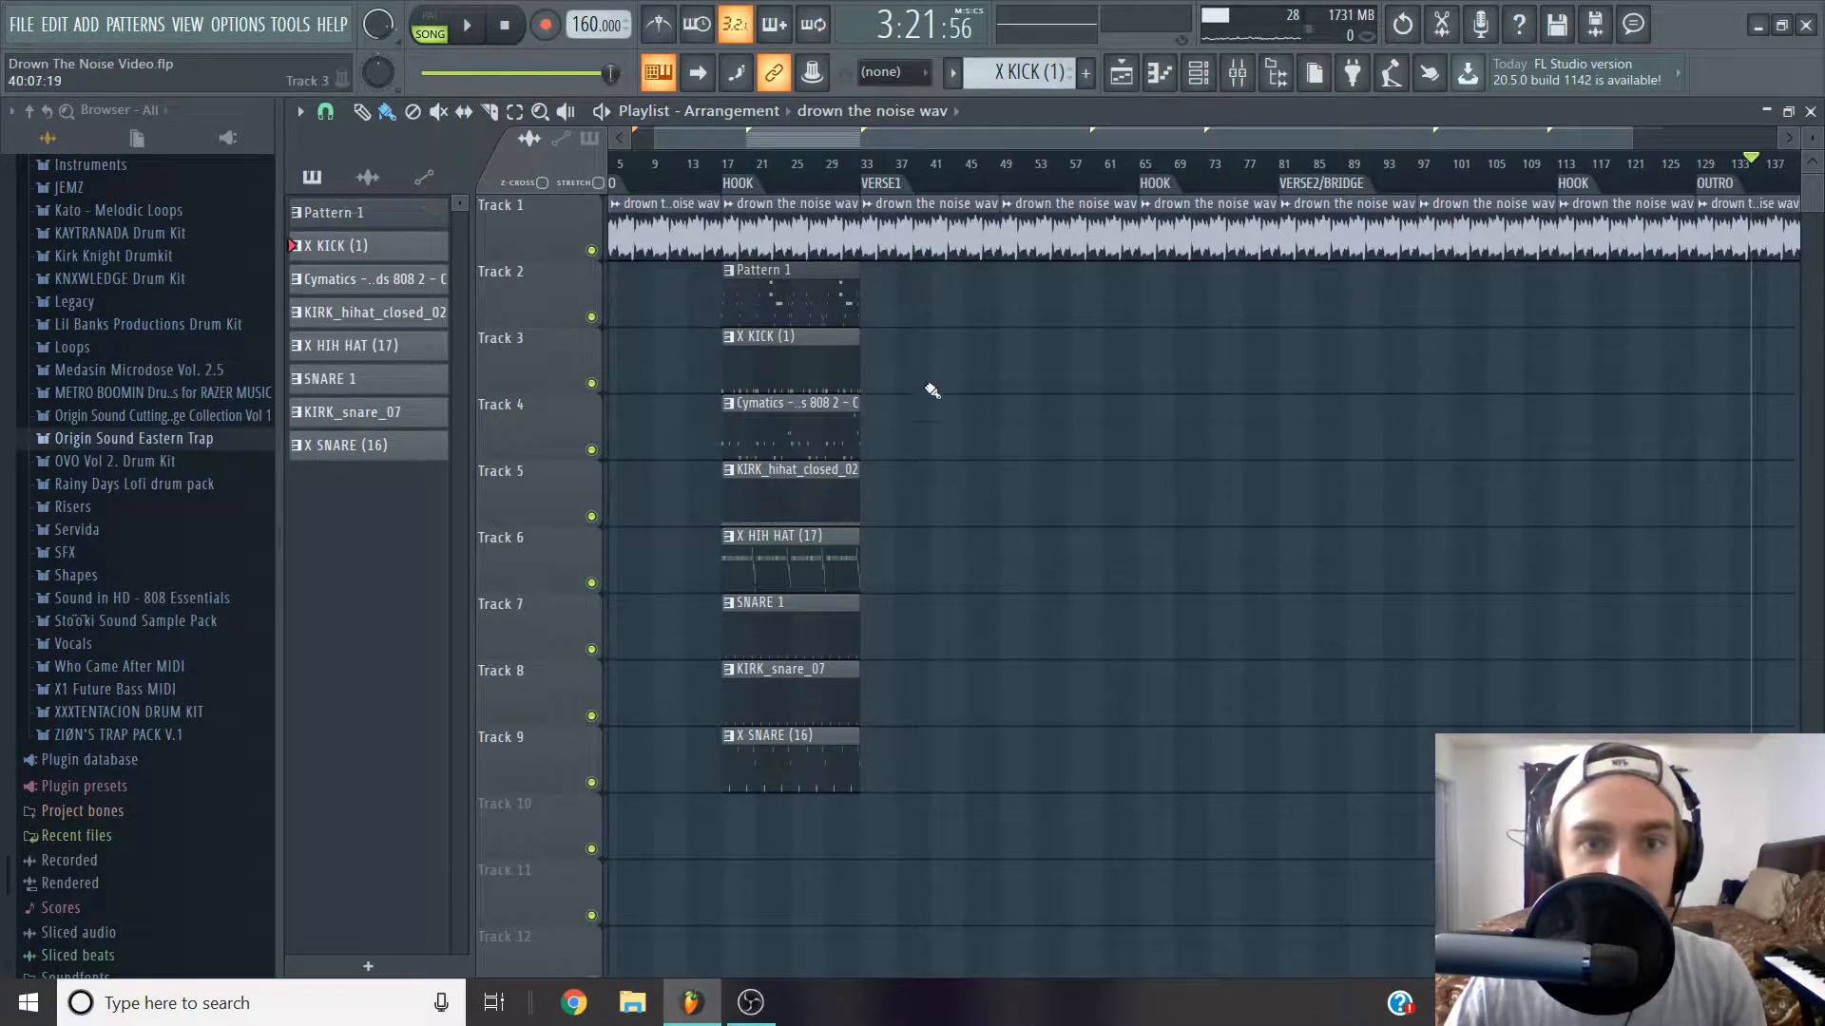
pyautogui.moveTo(881, 266); pyautogui.dragTo(736, 846)
pyautogui.scroll(2, 778, 380)
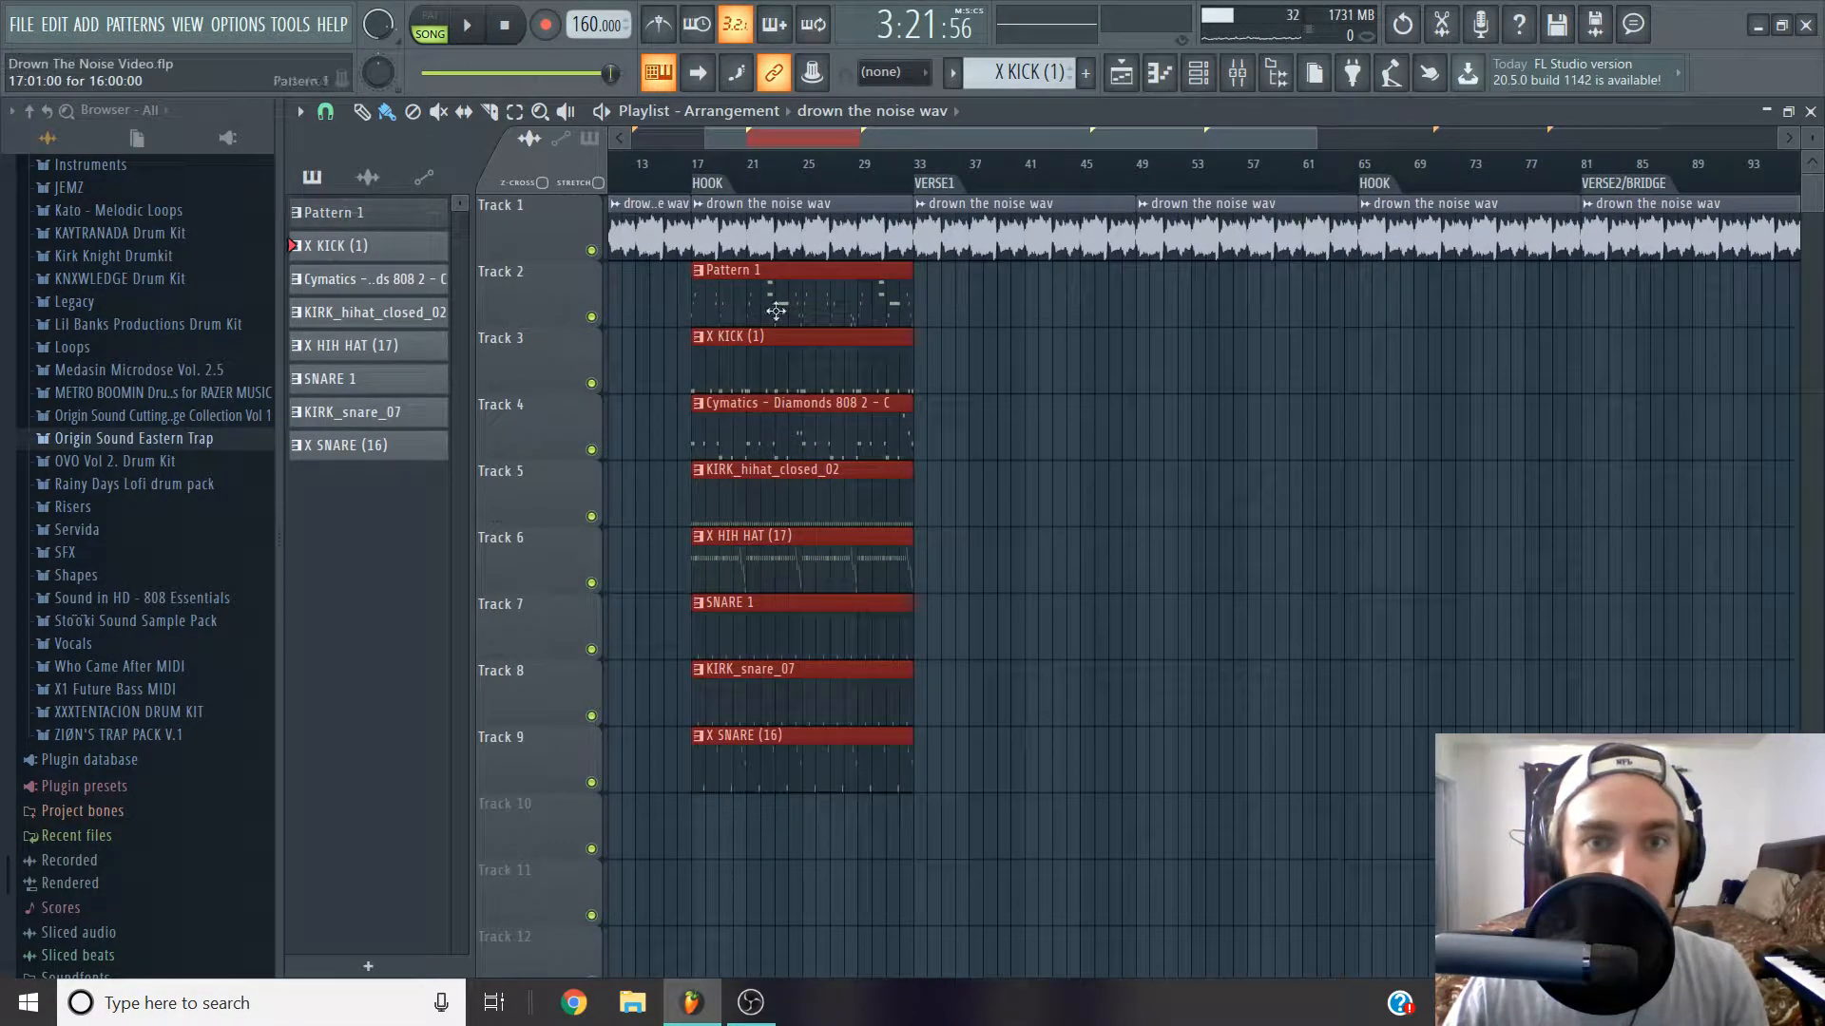
pyautogui.doubleClick(712, 185)
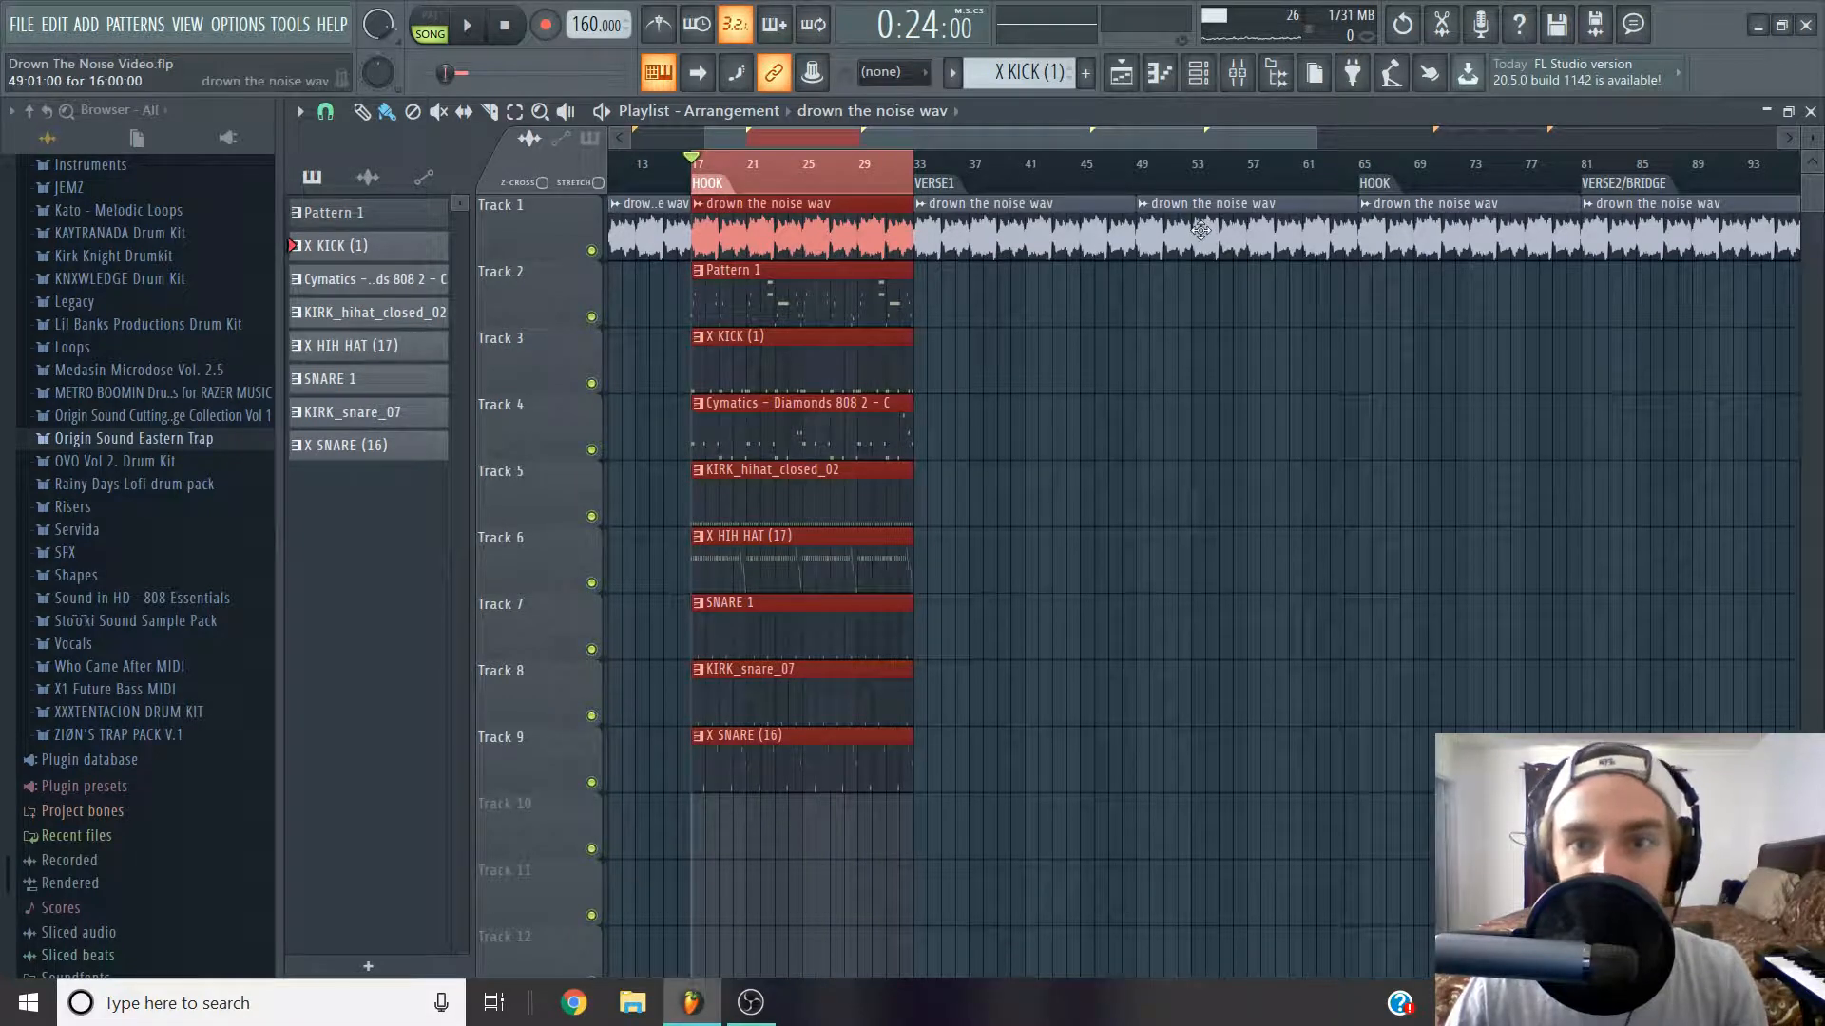
pyautogui.click(1176, 376)
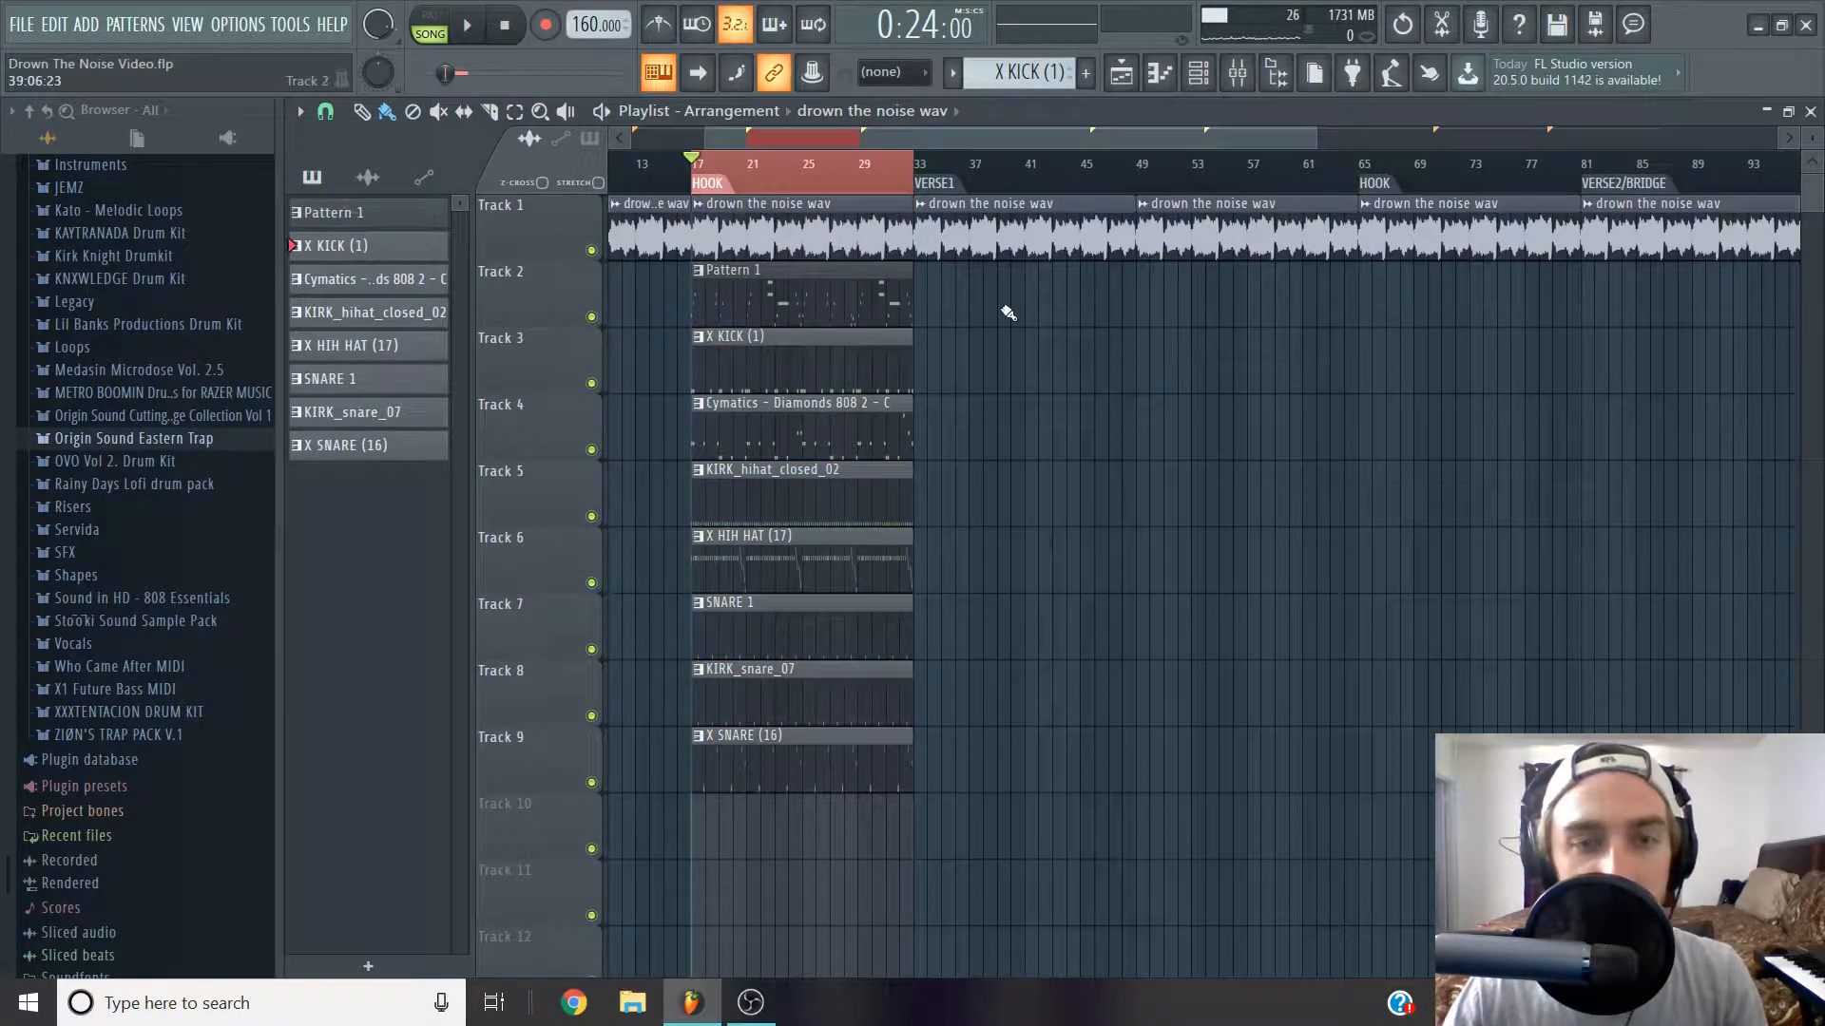
# Review the HOOK clips against the empty verse, clear the HOOK time selection and move the playhead to the VERSE1 marker.
pyautogui.scroll(-2, 970, 456)
pyautogui.scroll(2, 970, 459)
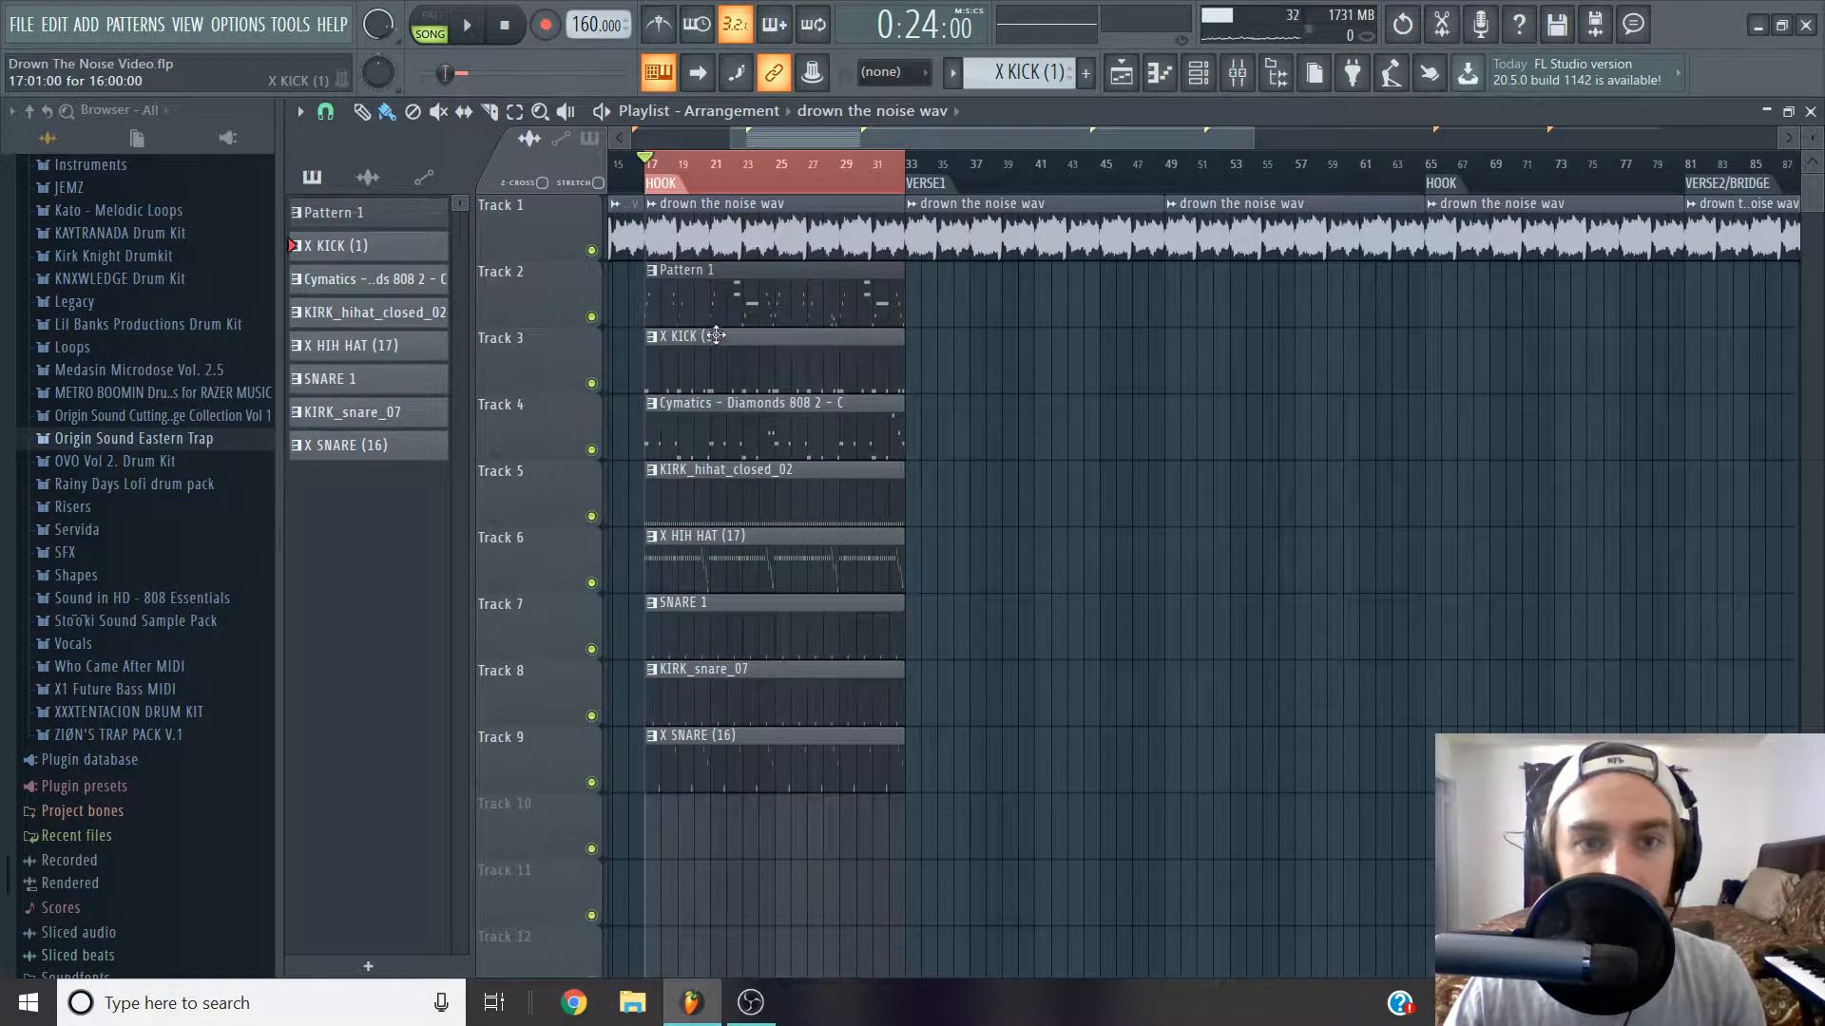
pyautogui.scroll(2, 708, 366)
pyautogui.scroll(-1, 698, 380)
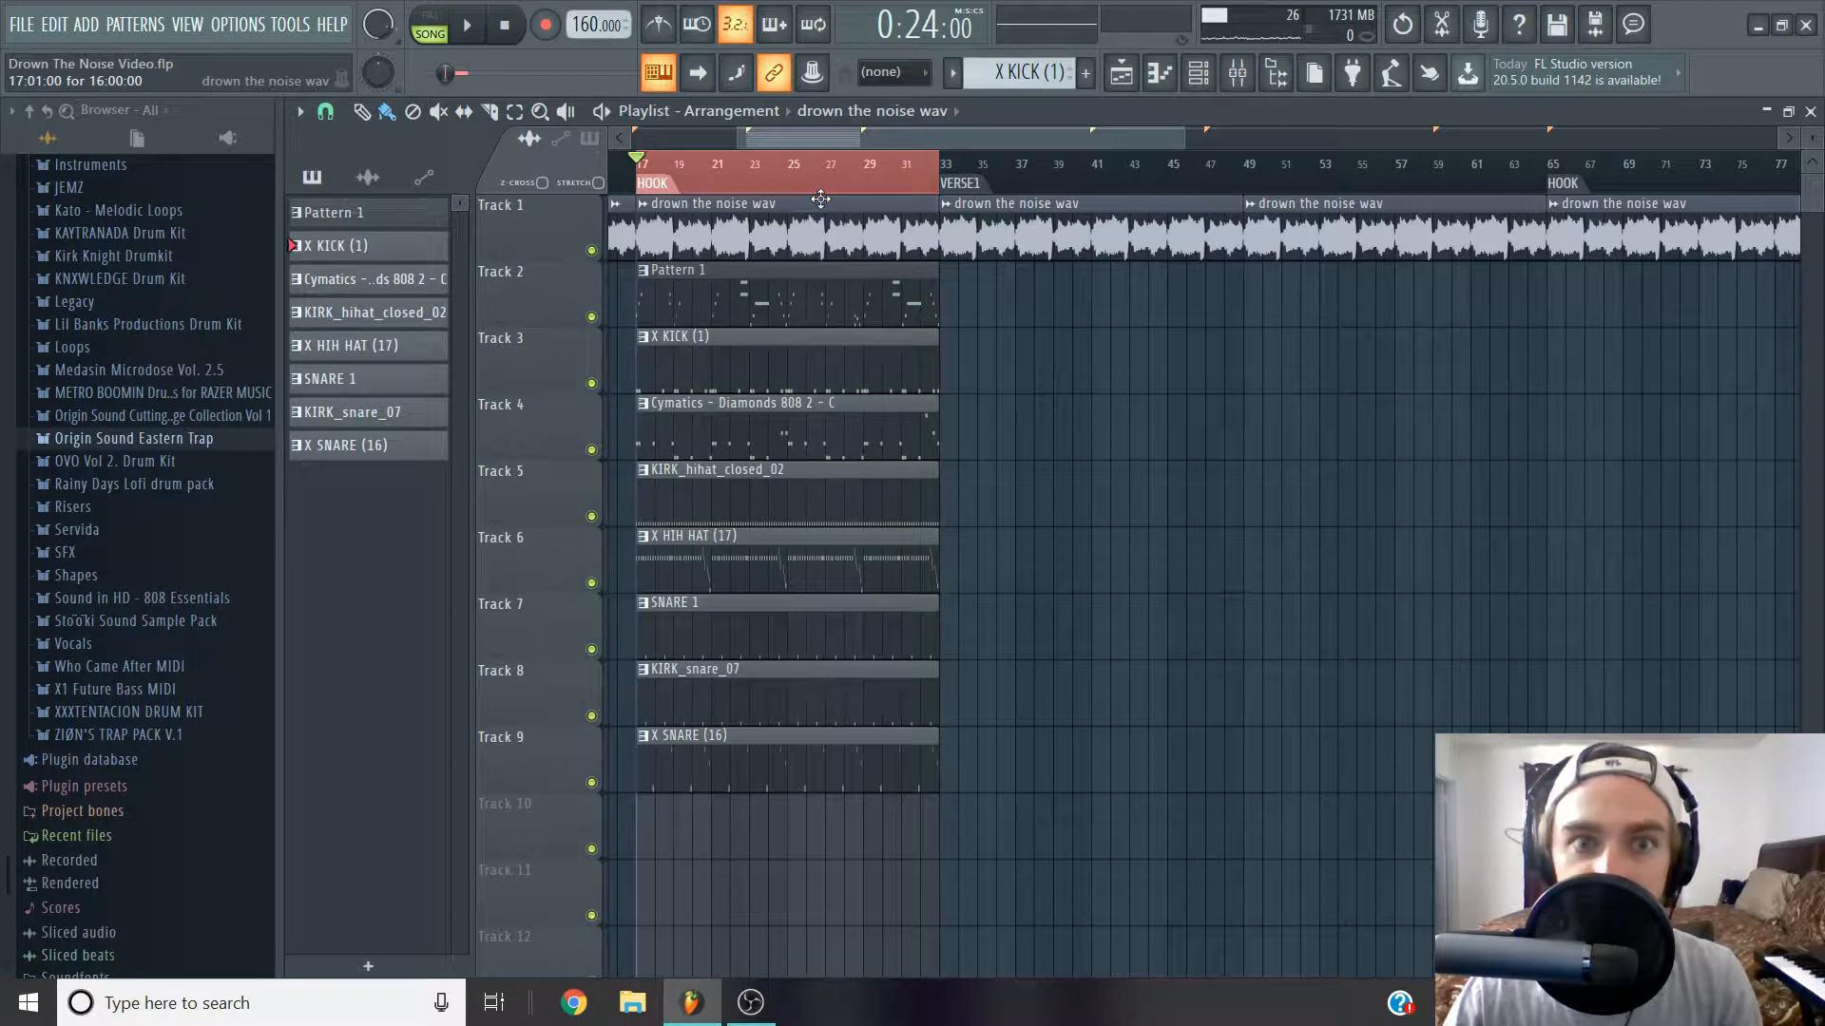
pyautogui.scroll(1, 885, 316)
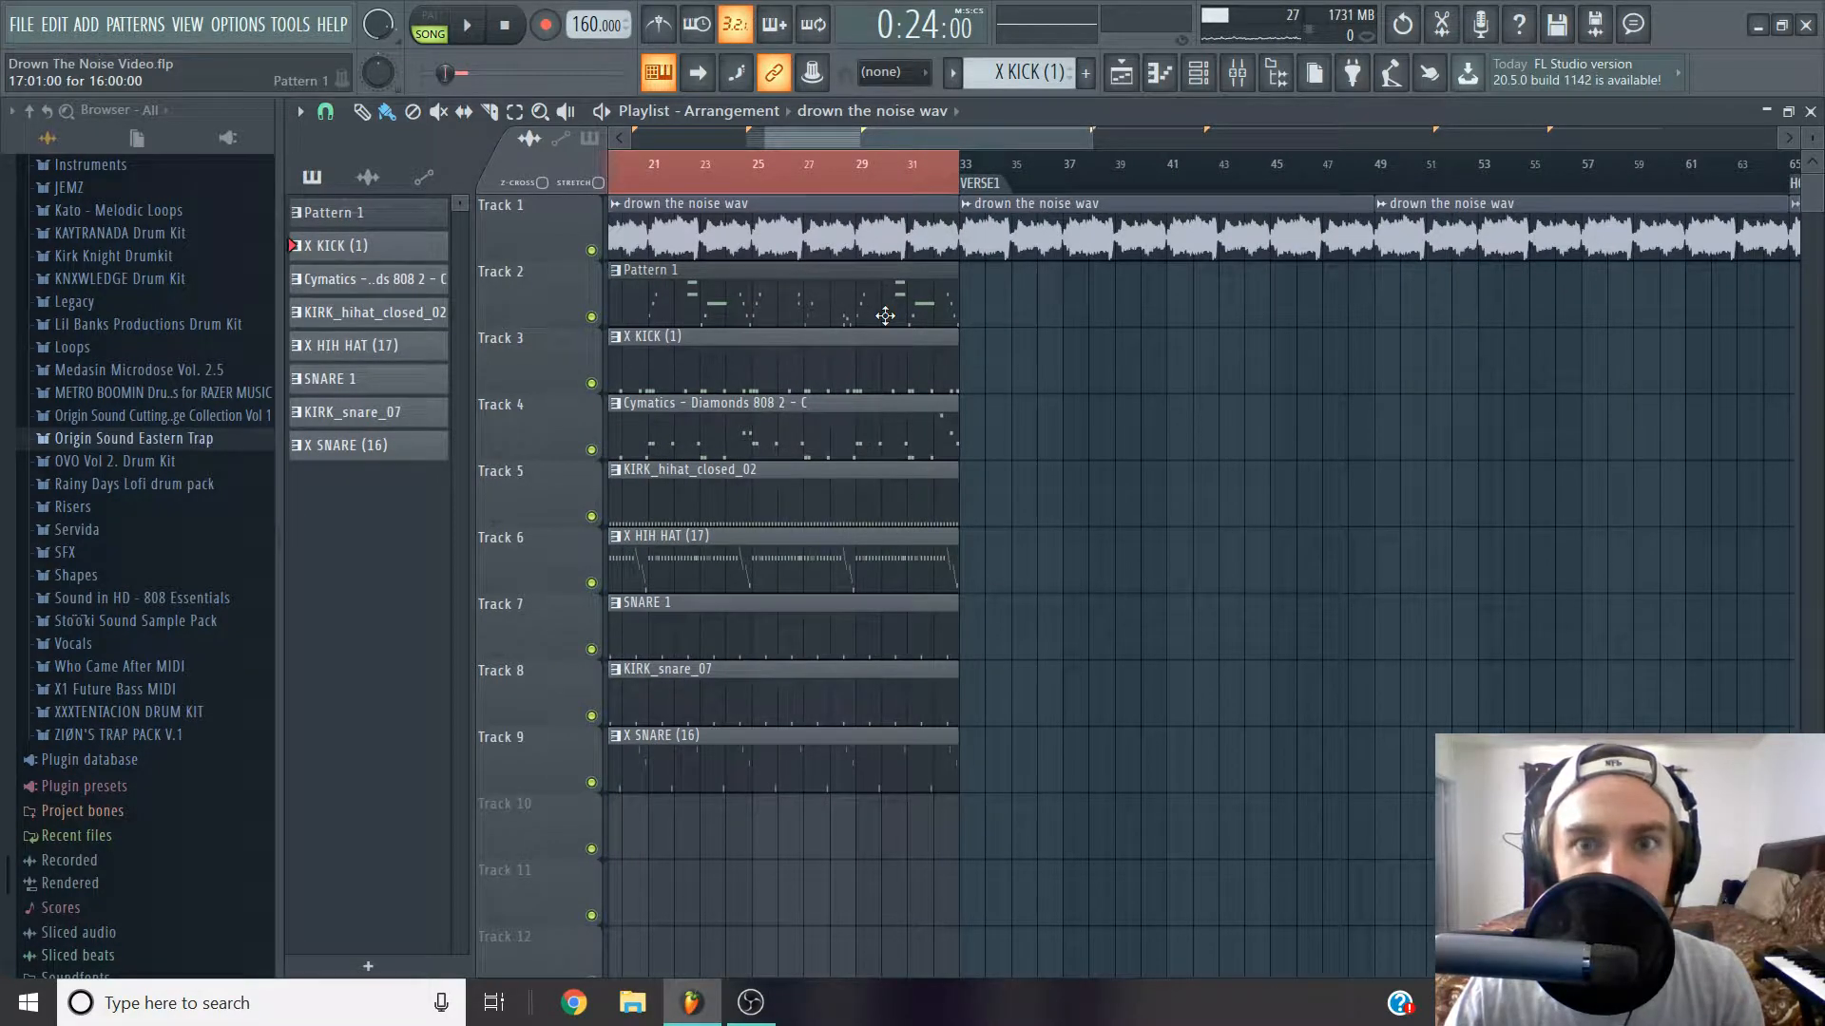
pyautogui.scroll(-2, 878, 321)
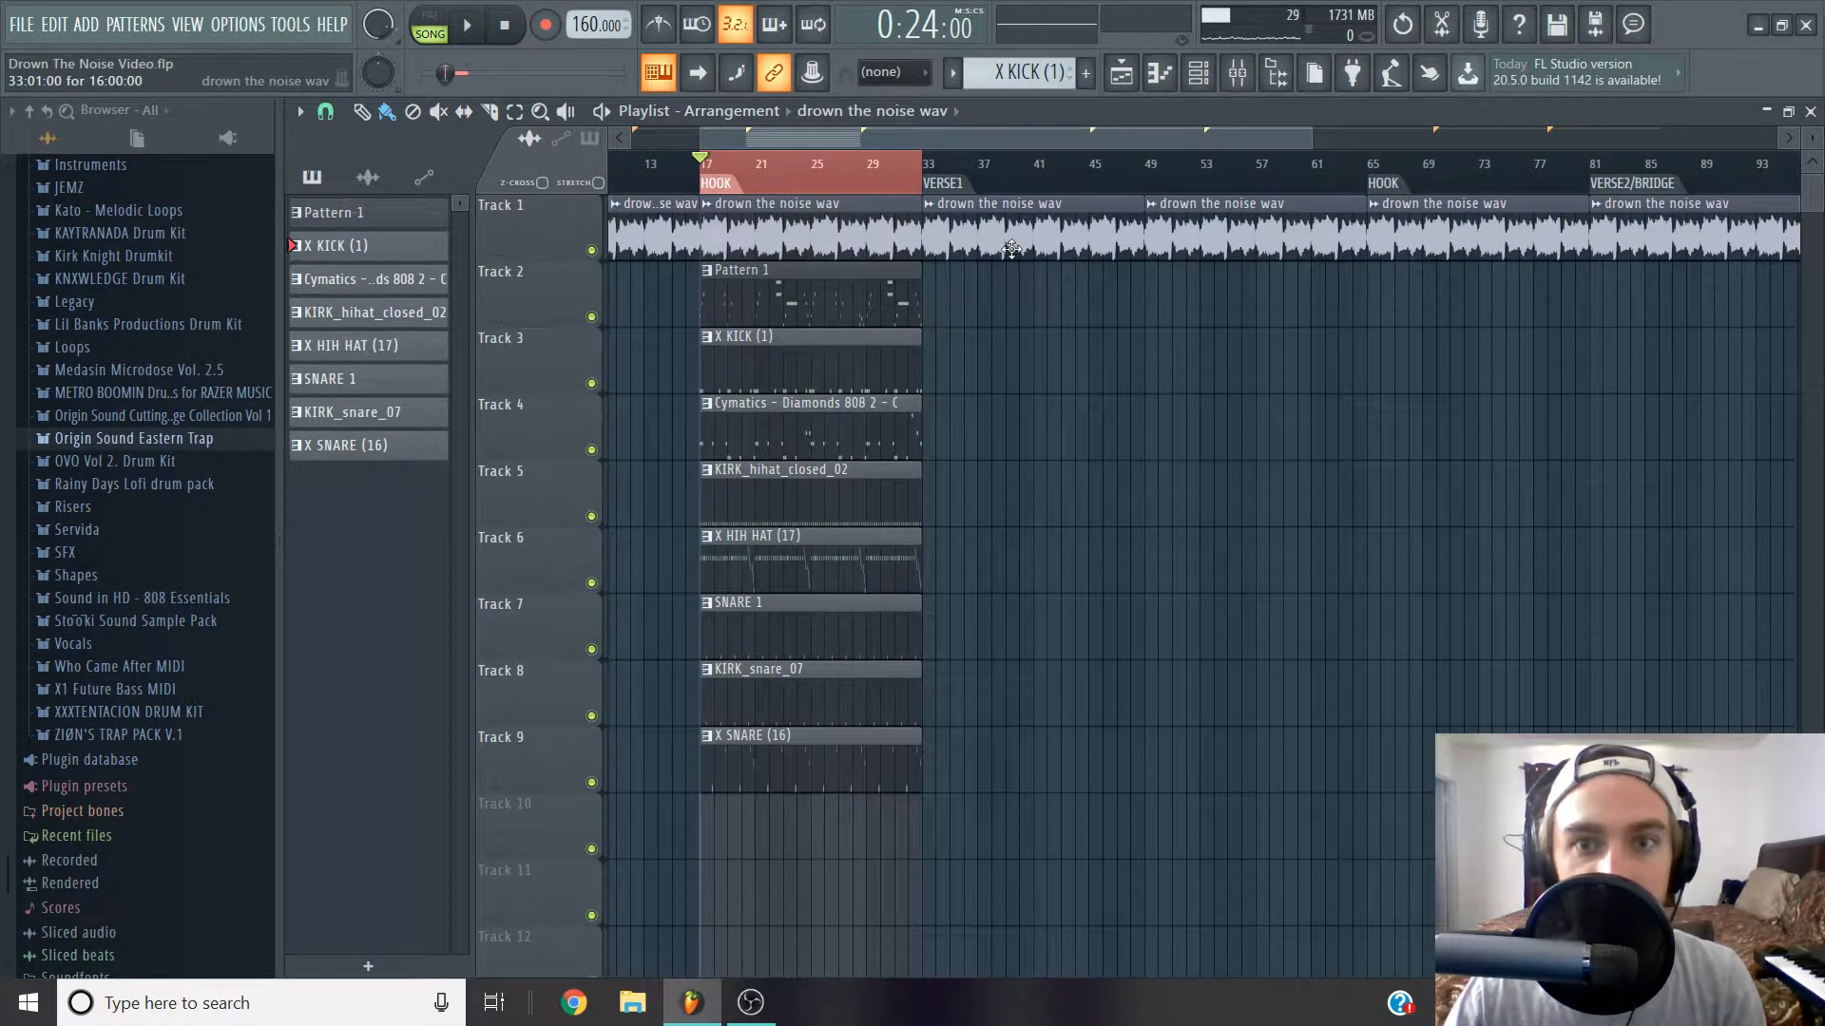
pyautogui.scroll(1, 1003, 245)
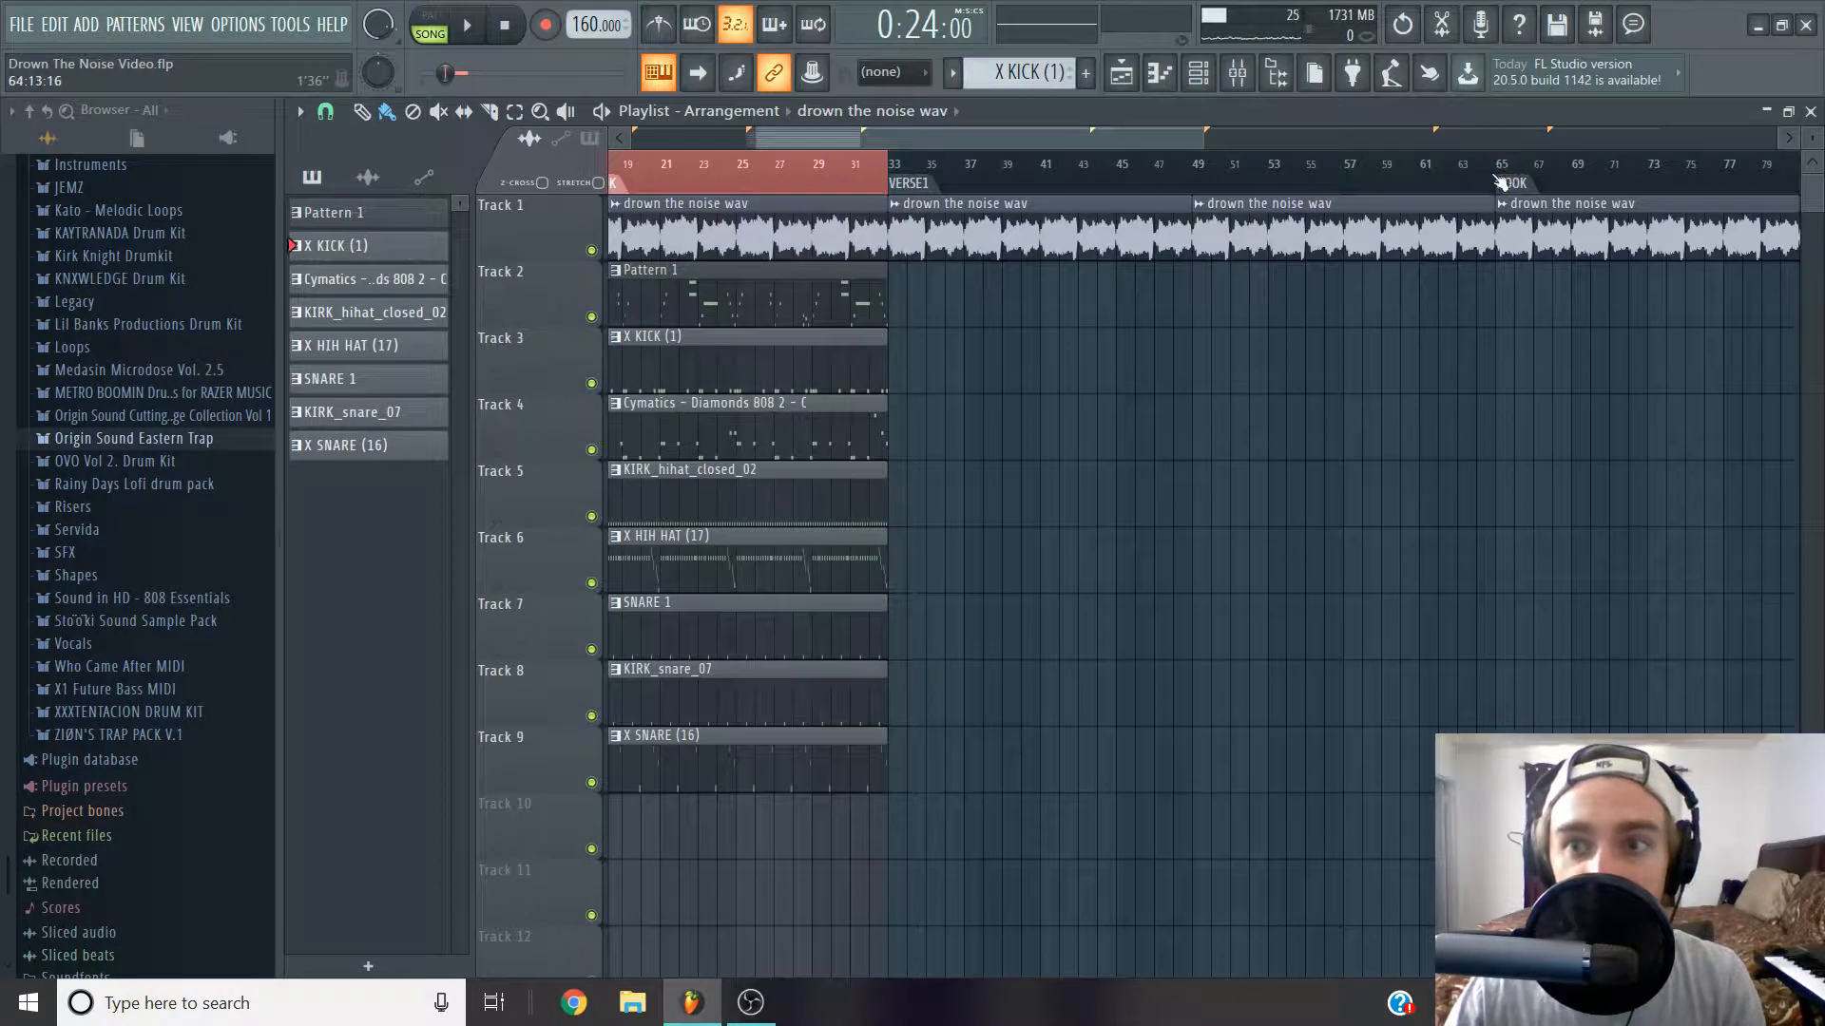
pyautogui.doubleClick(880, 179)
pyautogui.scroll(-3, 914, 188)
pyautogui.scroll(2, 915, 218)
pyautogui.scroll(-2, 1028, 271)
pyautogui.click(869, 188)
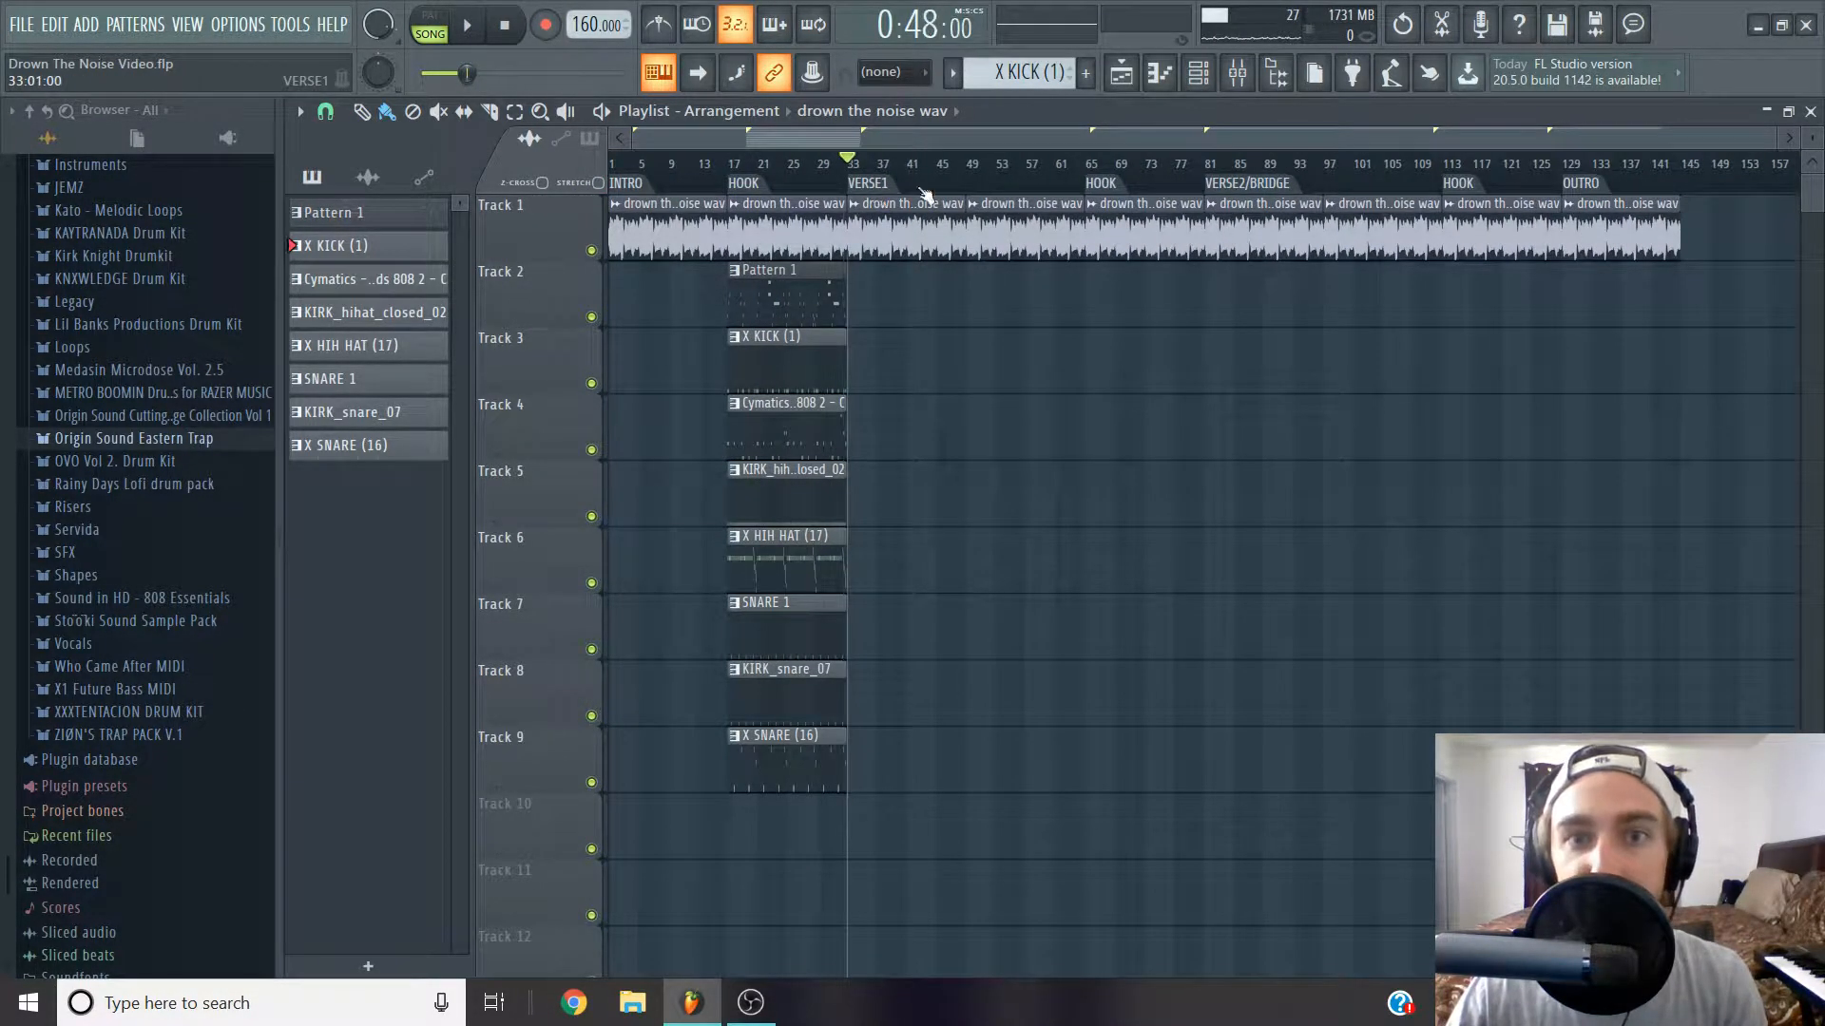
# Mark the VERSE1 section, clear it, mark VERSE2/BRIDGE for comparison, and return the time selection to VERSE1.
pyautogui.doubleClick(885, 188)
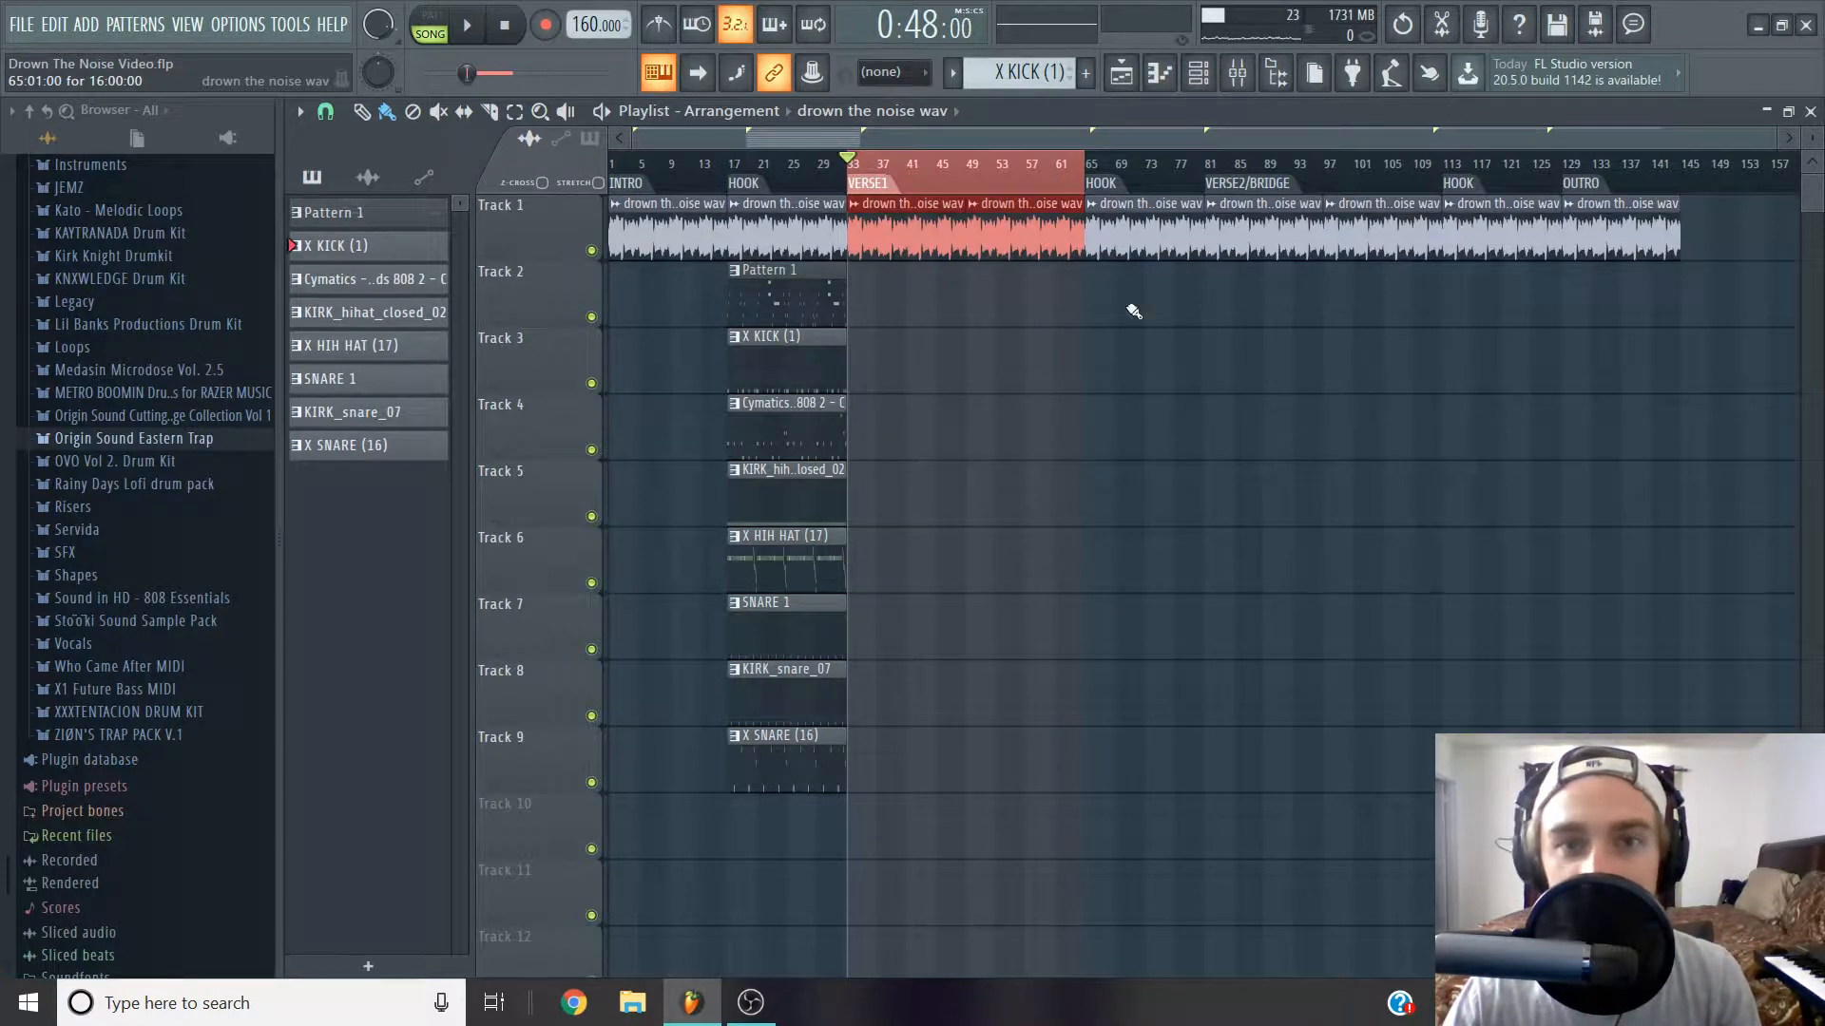
pyautogui.doubleClick(873, 188)
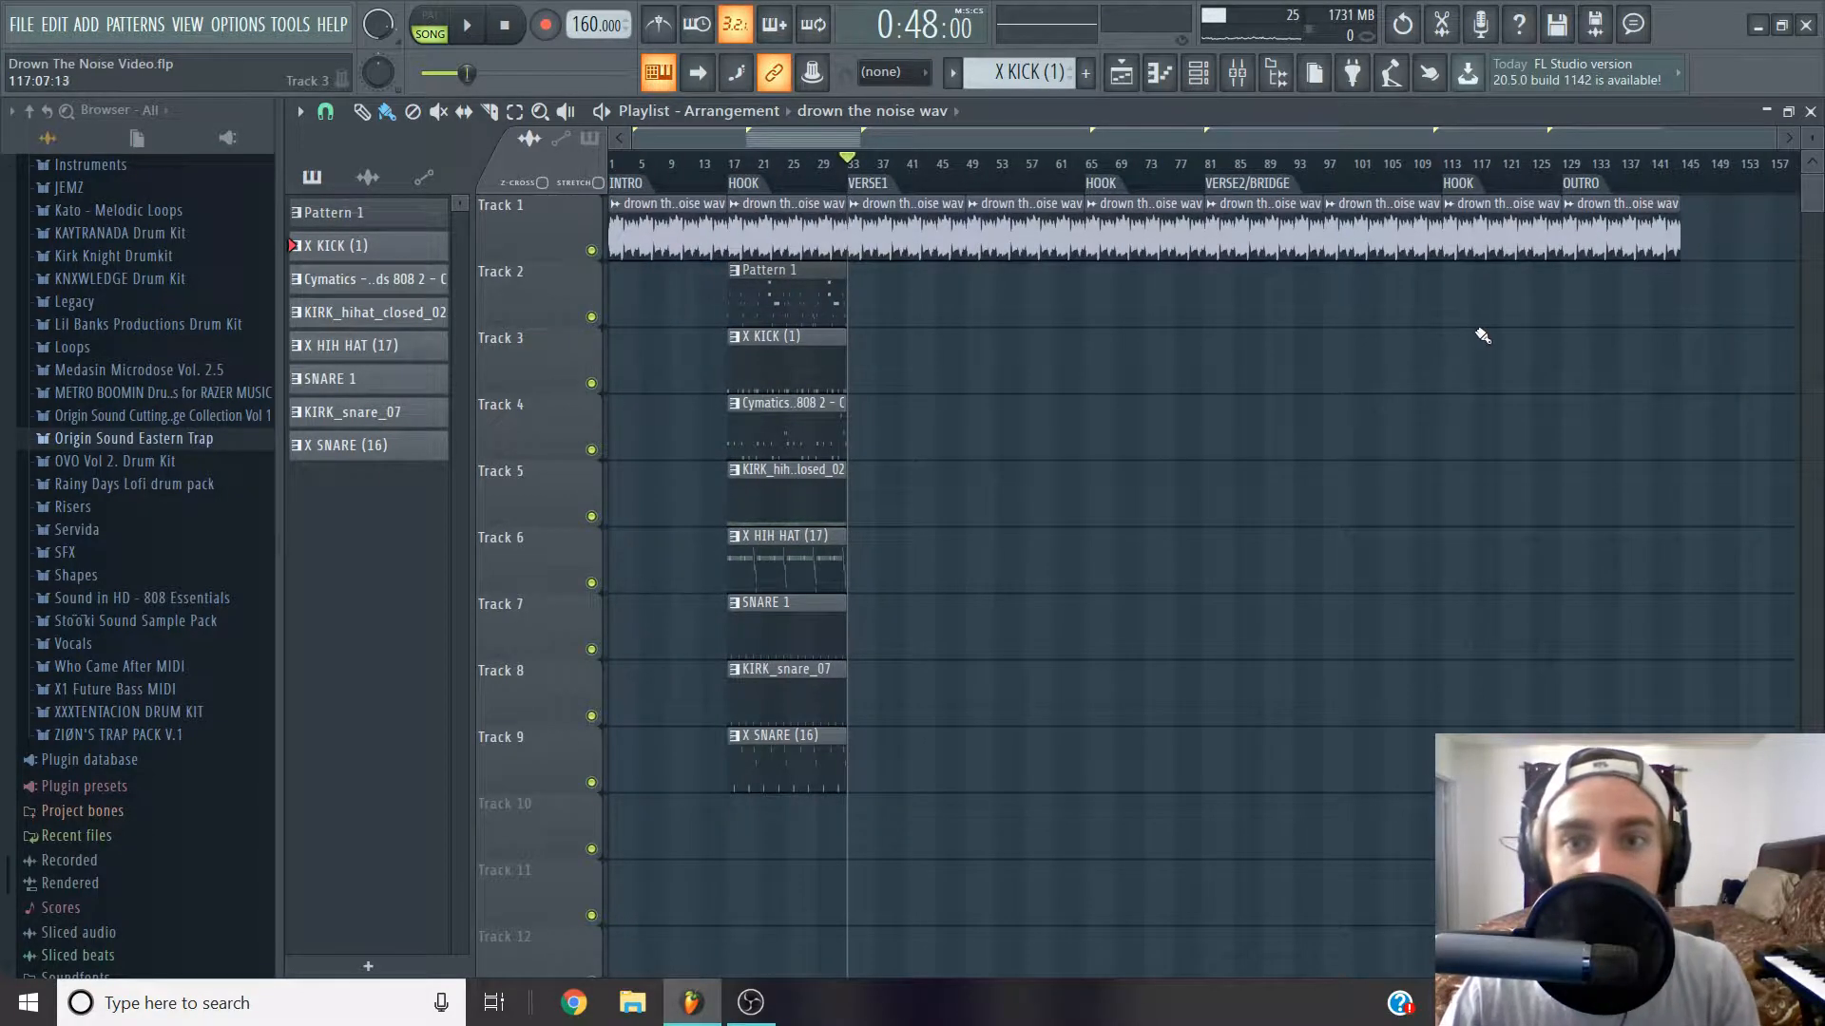
pyautogui.click(1286, 186)
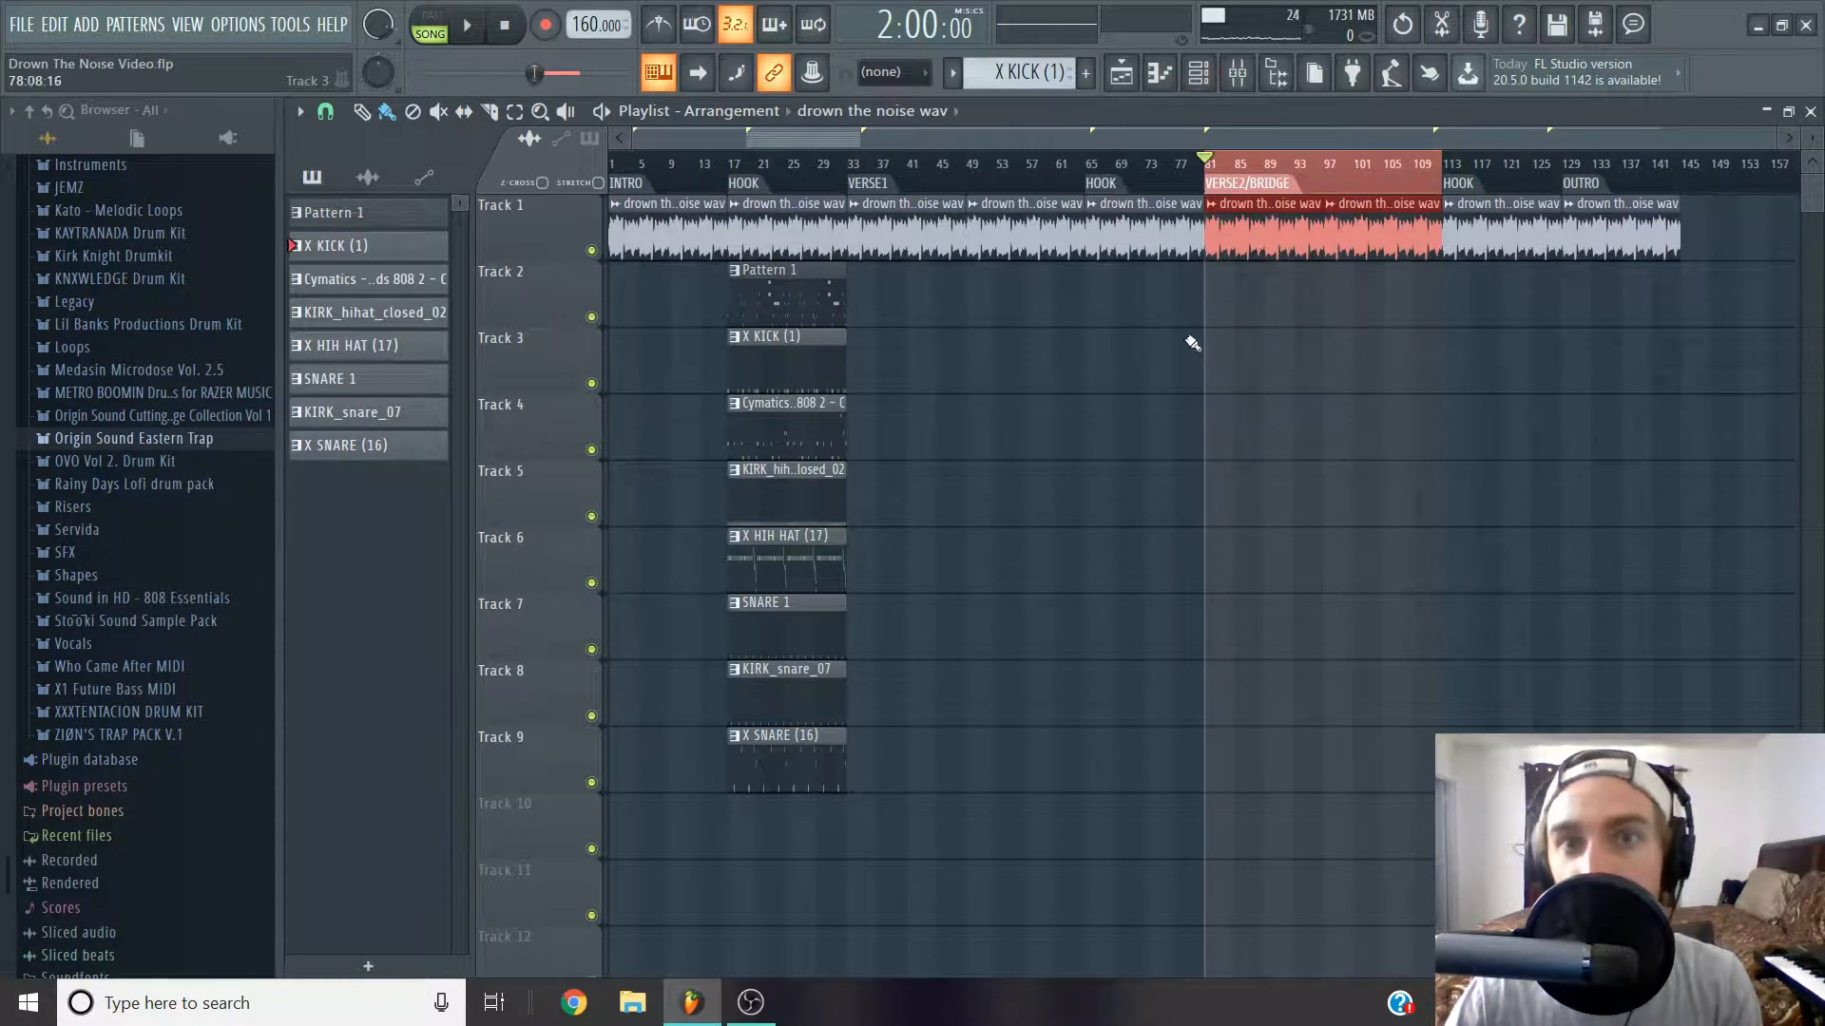
pyautogui.click(876, 184)
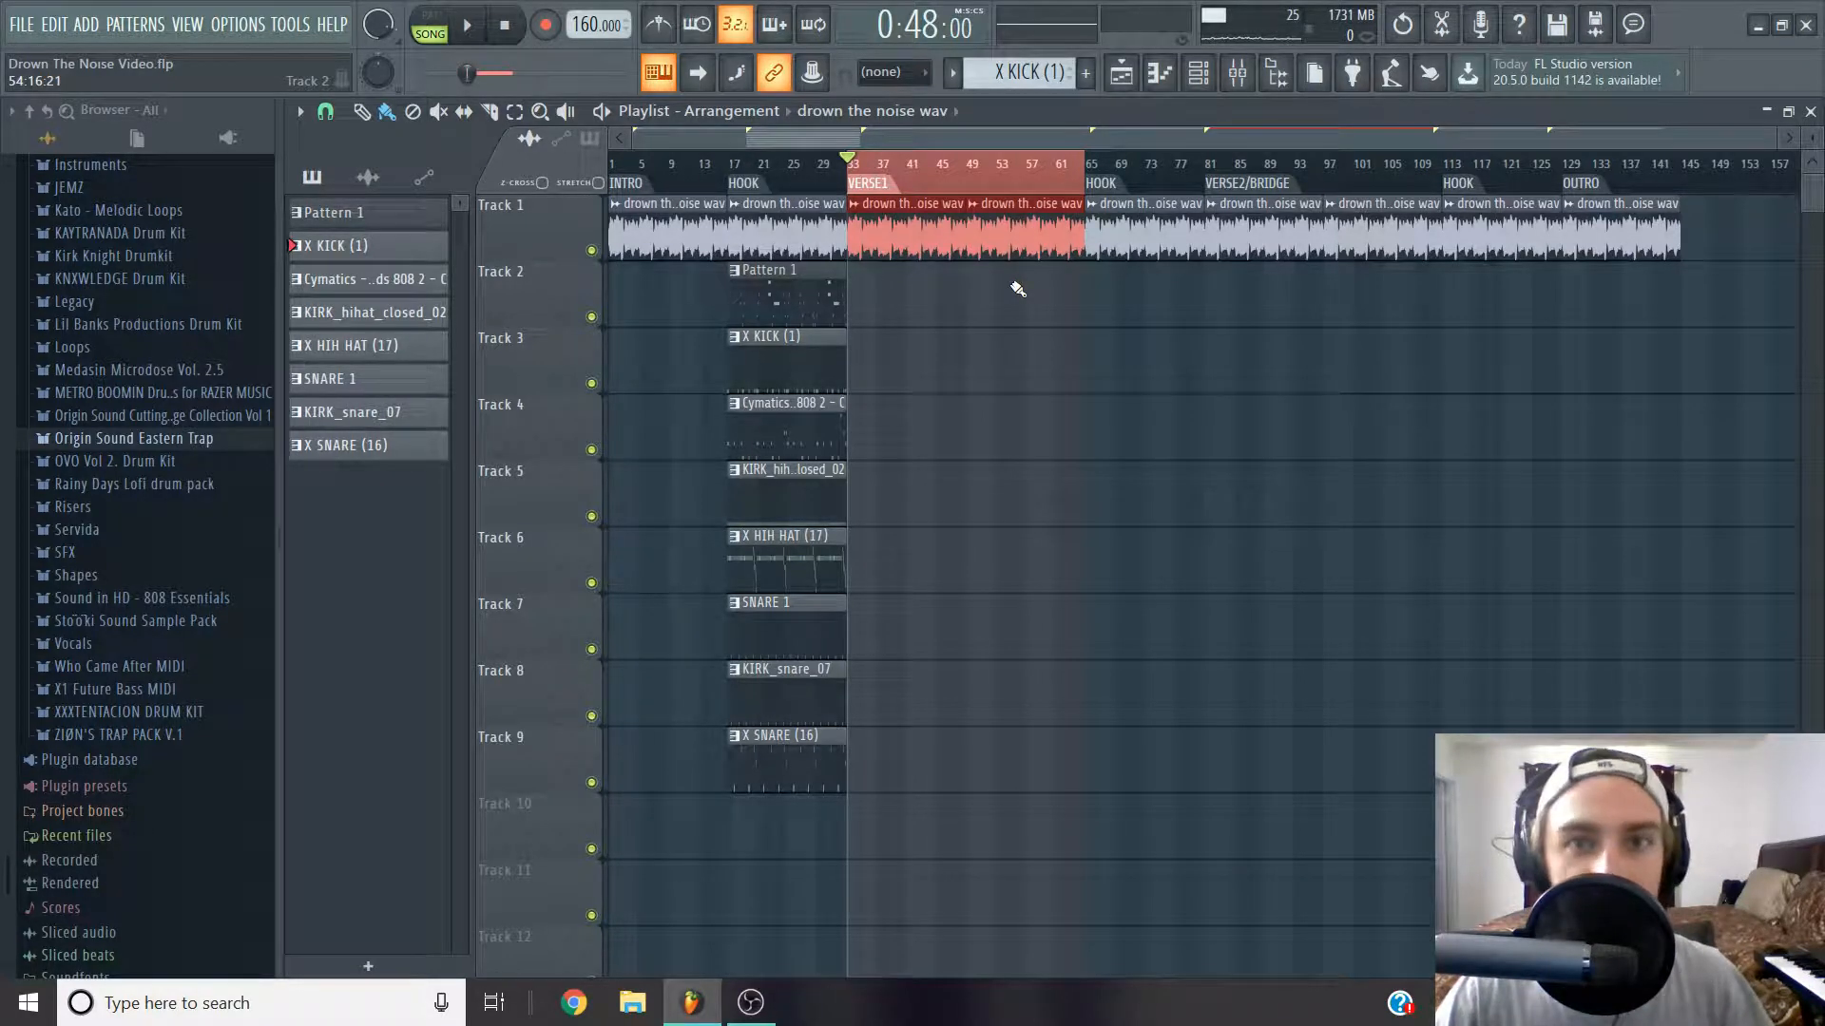
# Mark the VERSE2/BRIDGE section by its marker to examine its length, and clear the time selection.
pyautogui.click(1249, 184)
pyautogui.scroll(2, 1352, 289)
pyautogui.scroll(-2, 1372, 342)
pyautogui.scroll(1, 1721, 460)
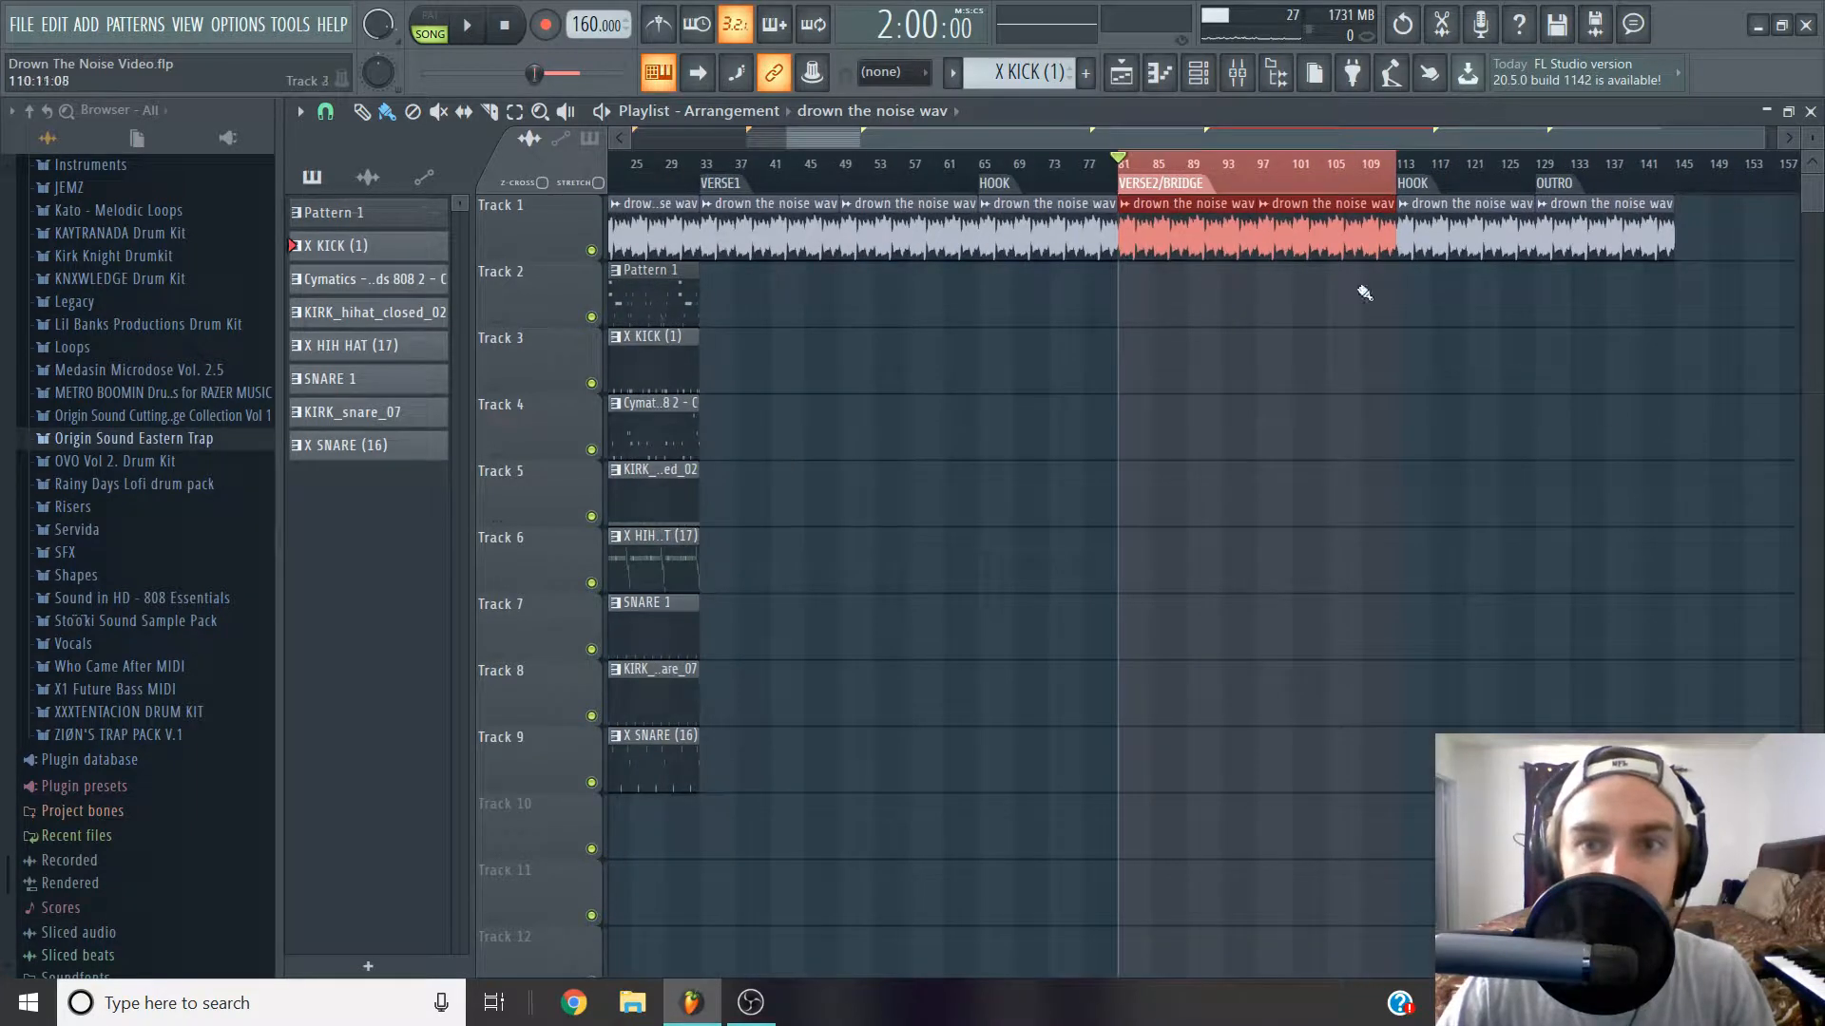
pyautogui.click(1170, 196)
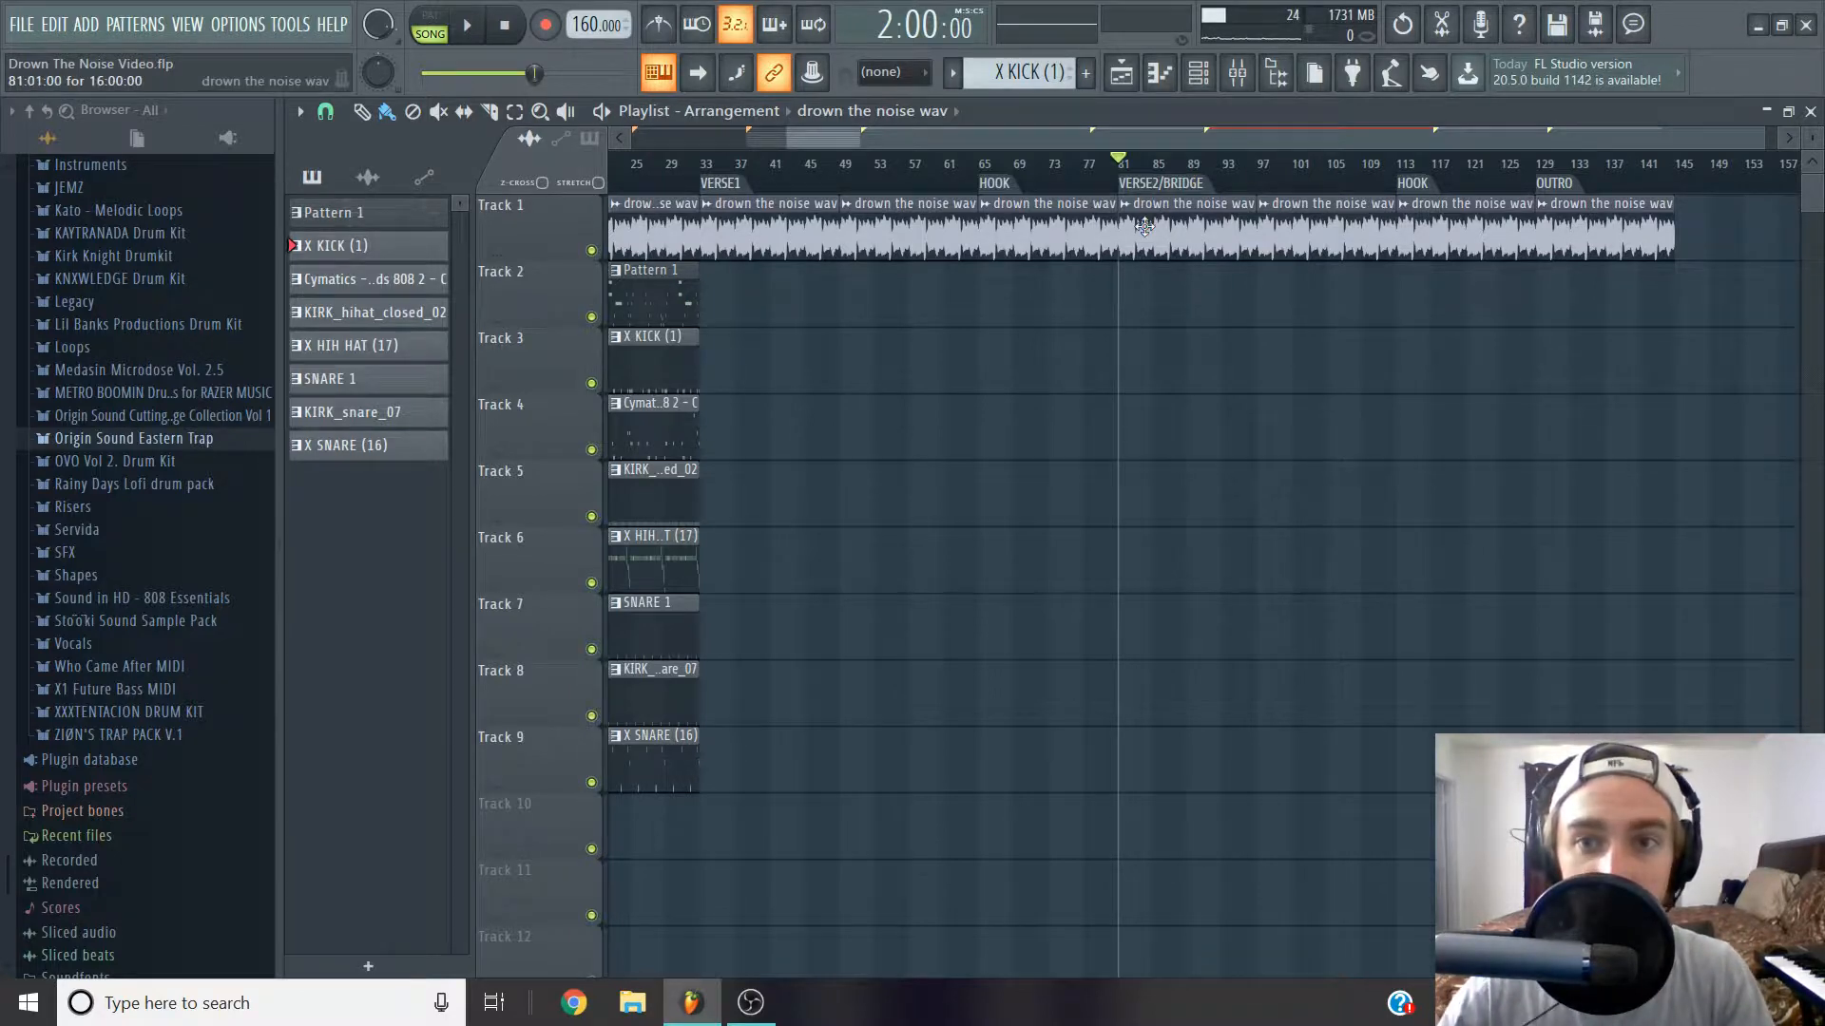
# Delete the second melody clip of VERSE2/BRIDGE and move the remaining HOOK and OUTRO melody clips back to bar 97.
pyautogui.scroll(1, 1187, 182)
pyautogui.doubleClick(1181, 183)
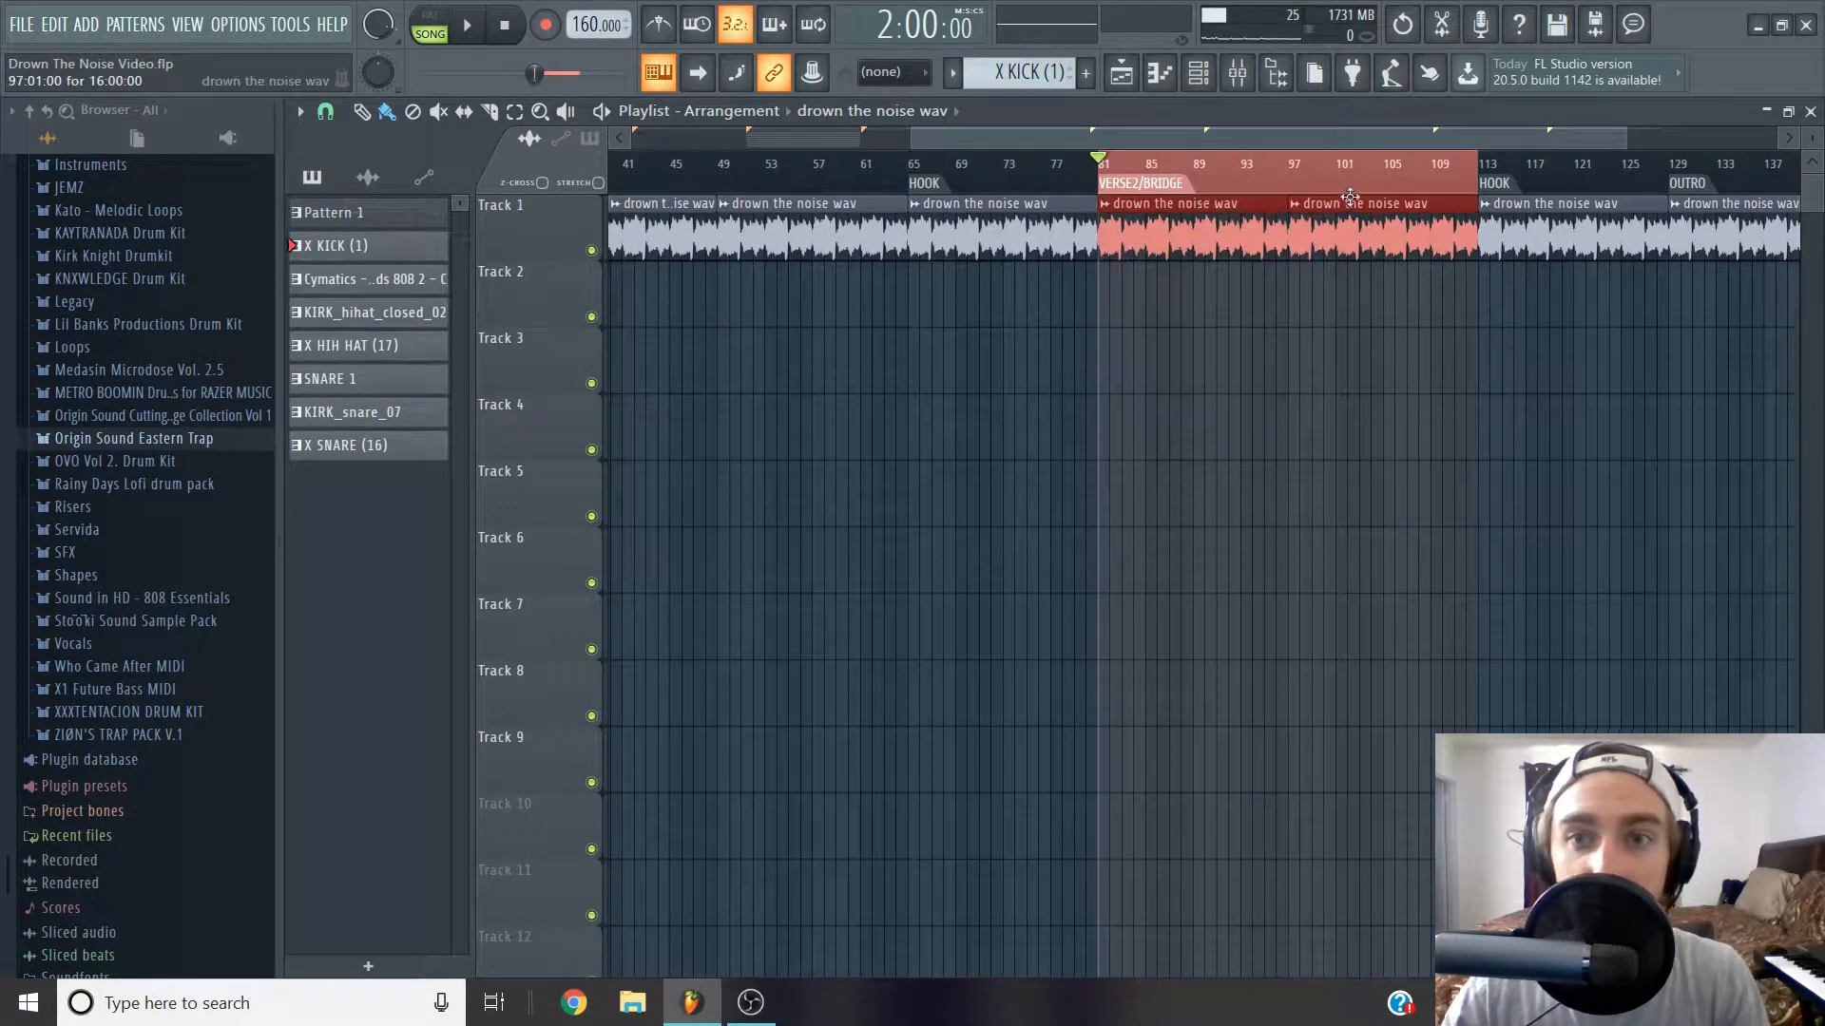
pyautogui.rightClick(1399, 222)
pyautogui.click(1273, 164)
pyautogui.scroll(-2, 1311, 209)
pyautogui.moveTo(1708, 228); pyautogui.dragTo(1368, 253)
pyautogui.scroll(5, 1404, 261)
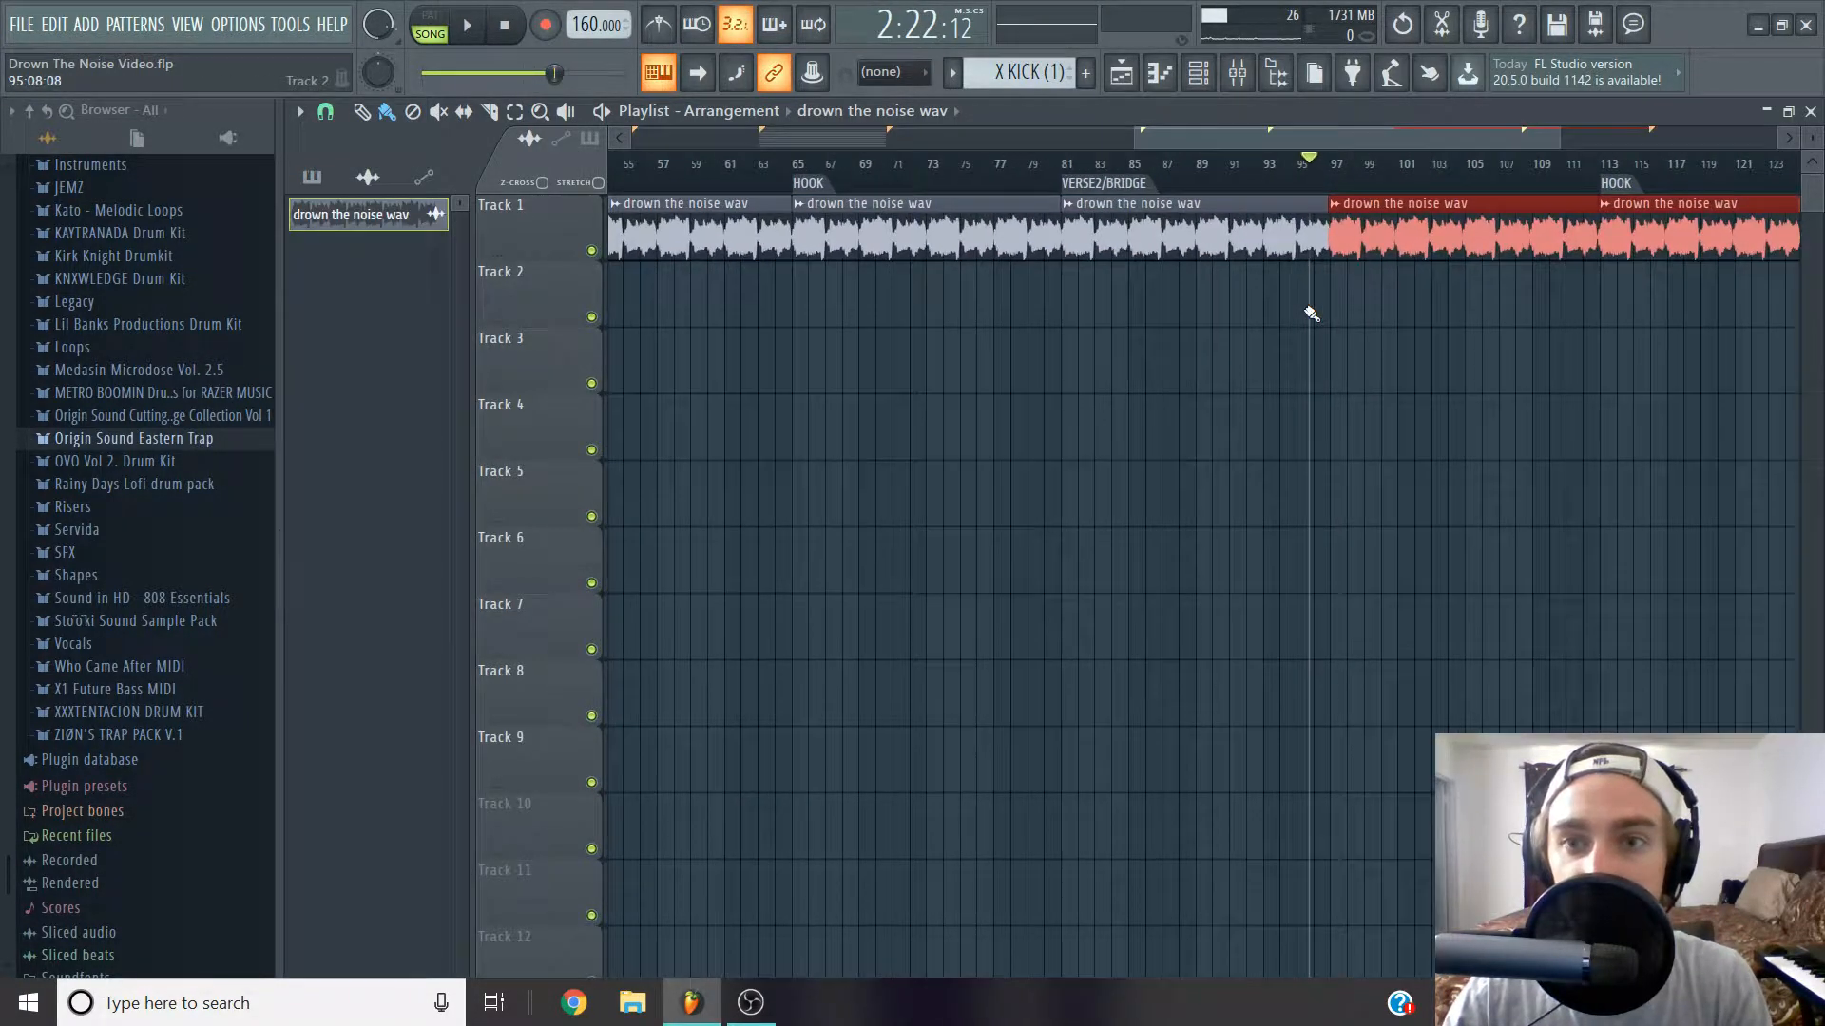
# Move the last HOOK marker back to bar 97, at the start of the shifted melody clips.
pyautogui.scroll(-5, 1405, 260)
pyautogui.click(1555, 184)
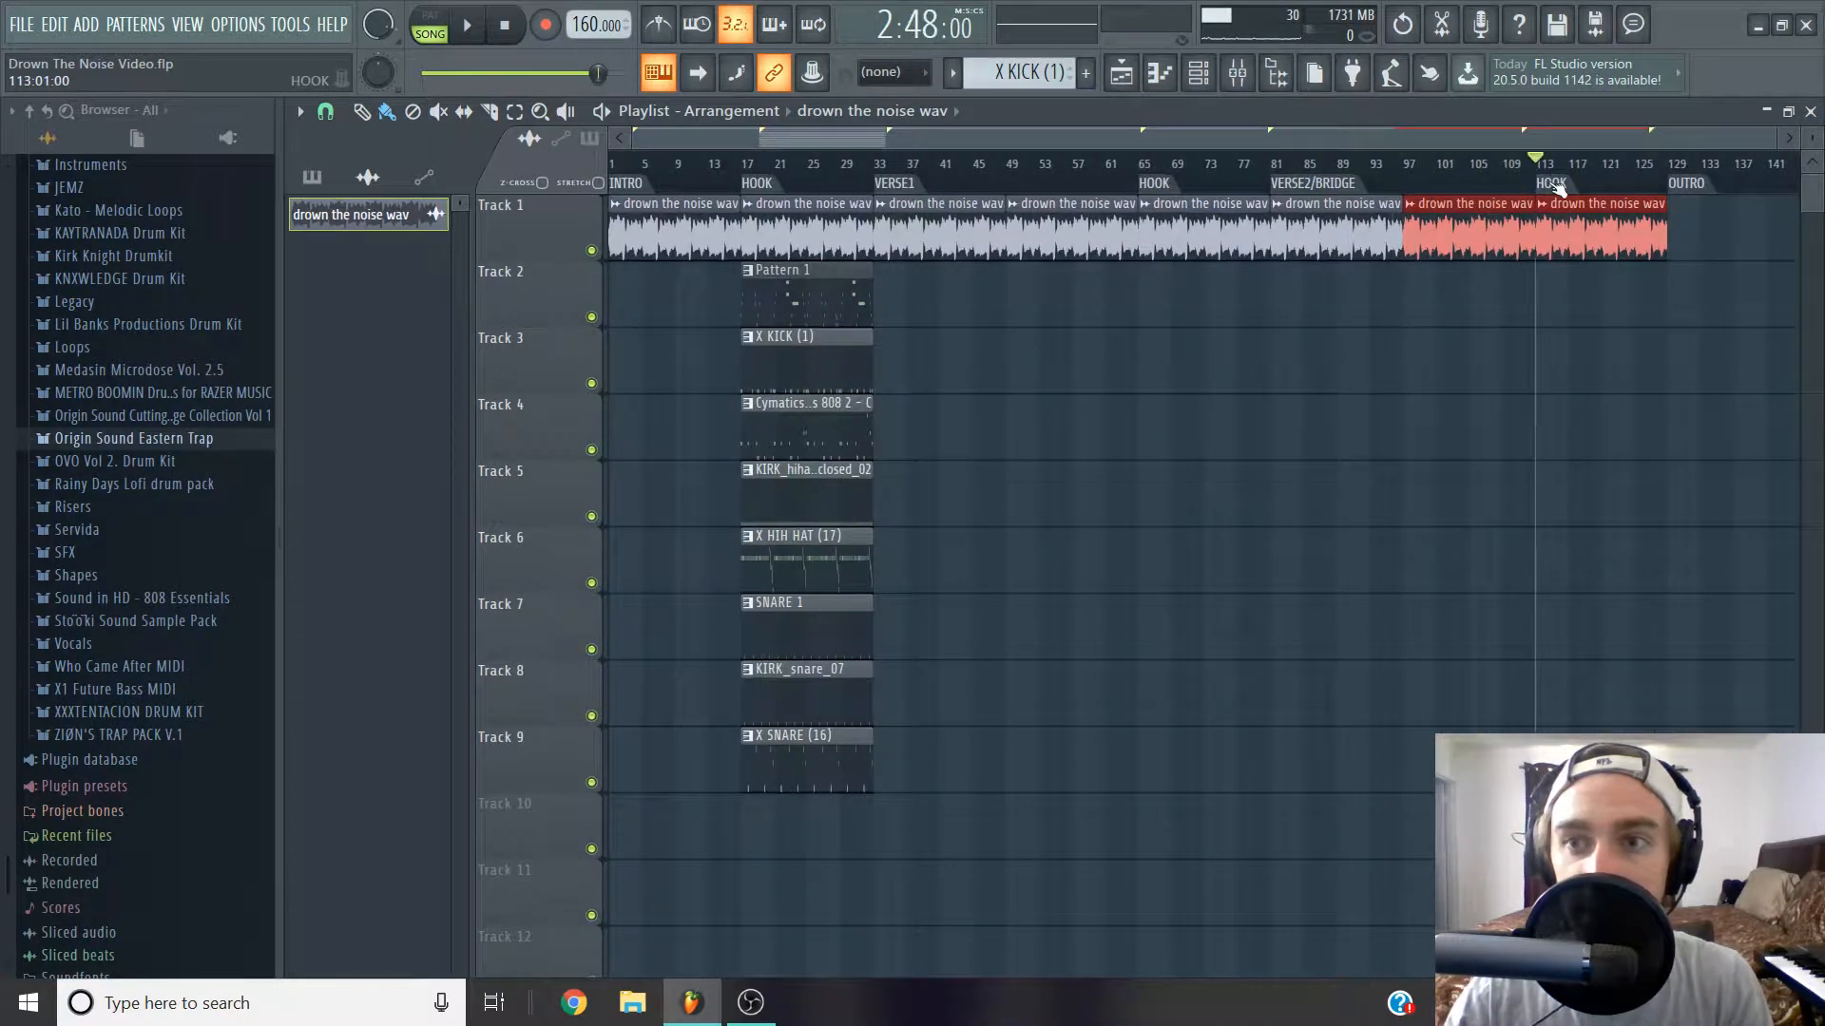
pyautogui.moveTo(1540, 181); pyautogui.dragTo(1404, 183)
pyautogui.scroll(4, 1405, 190)
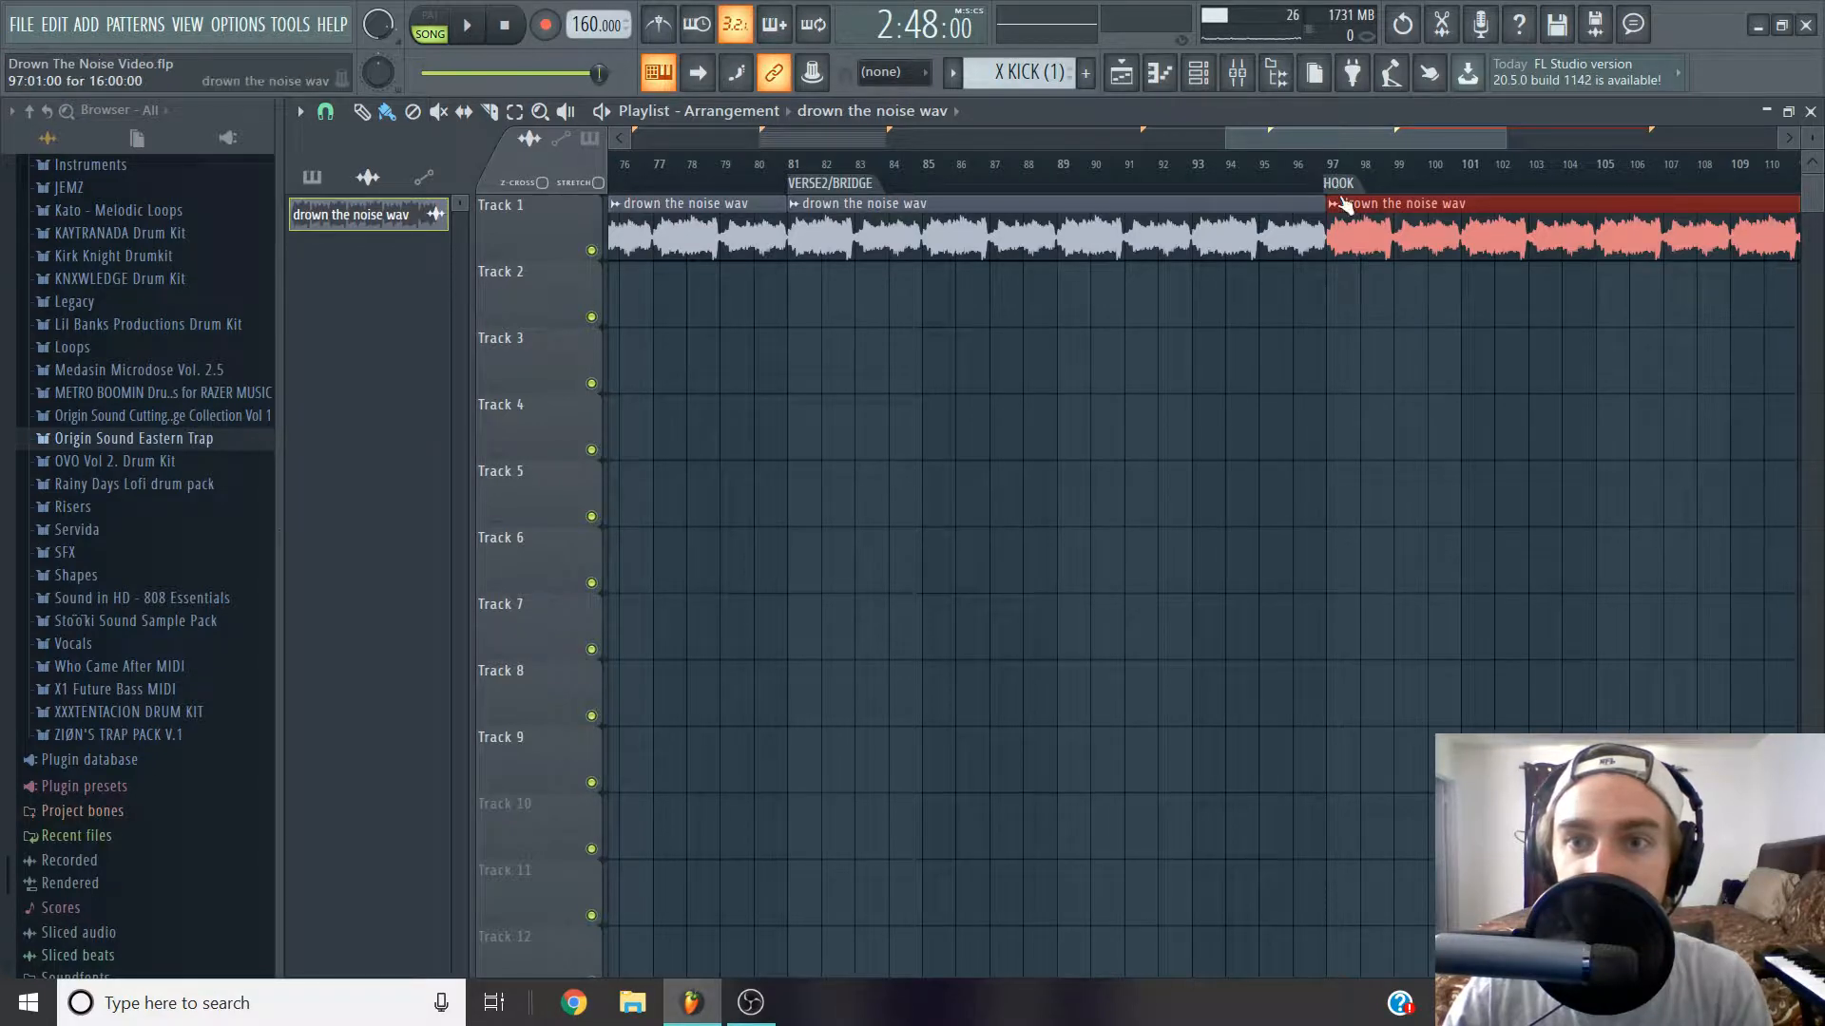
# Set the playlist snap to Bar and move the OUTRO marker back to bar 113.
pyautogui.scroll(2, 1330, 184)
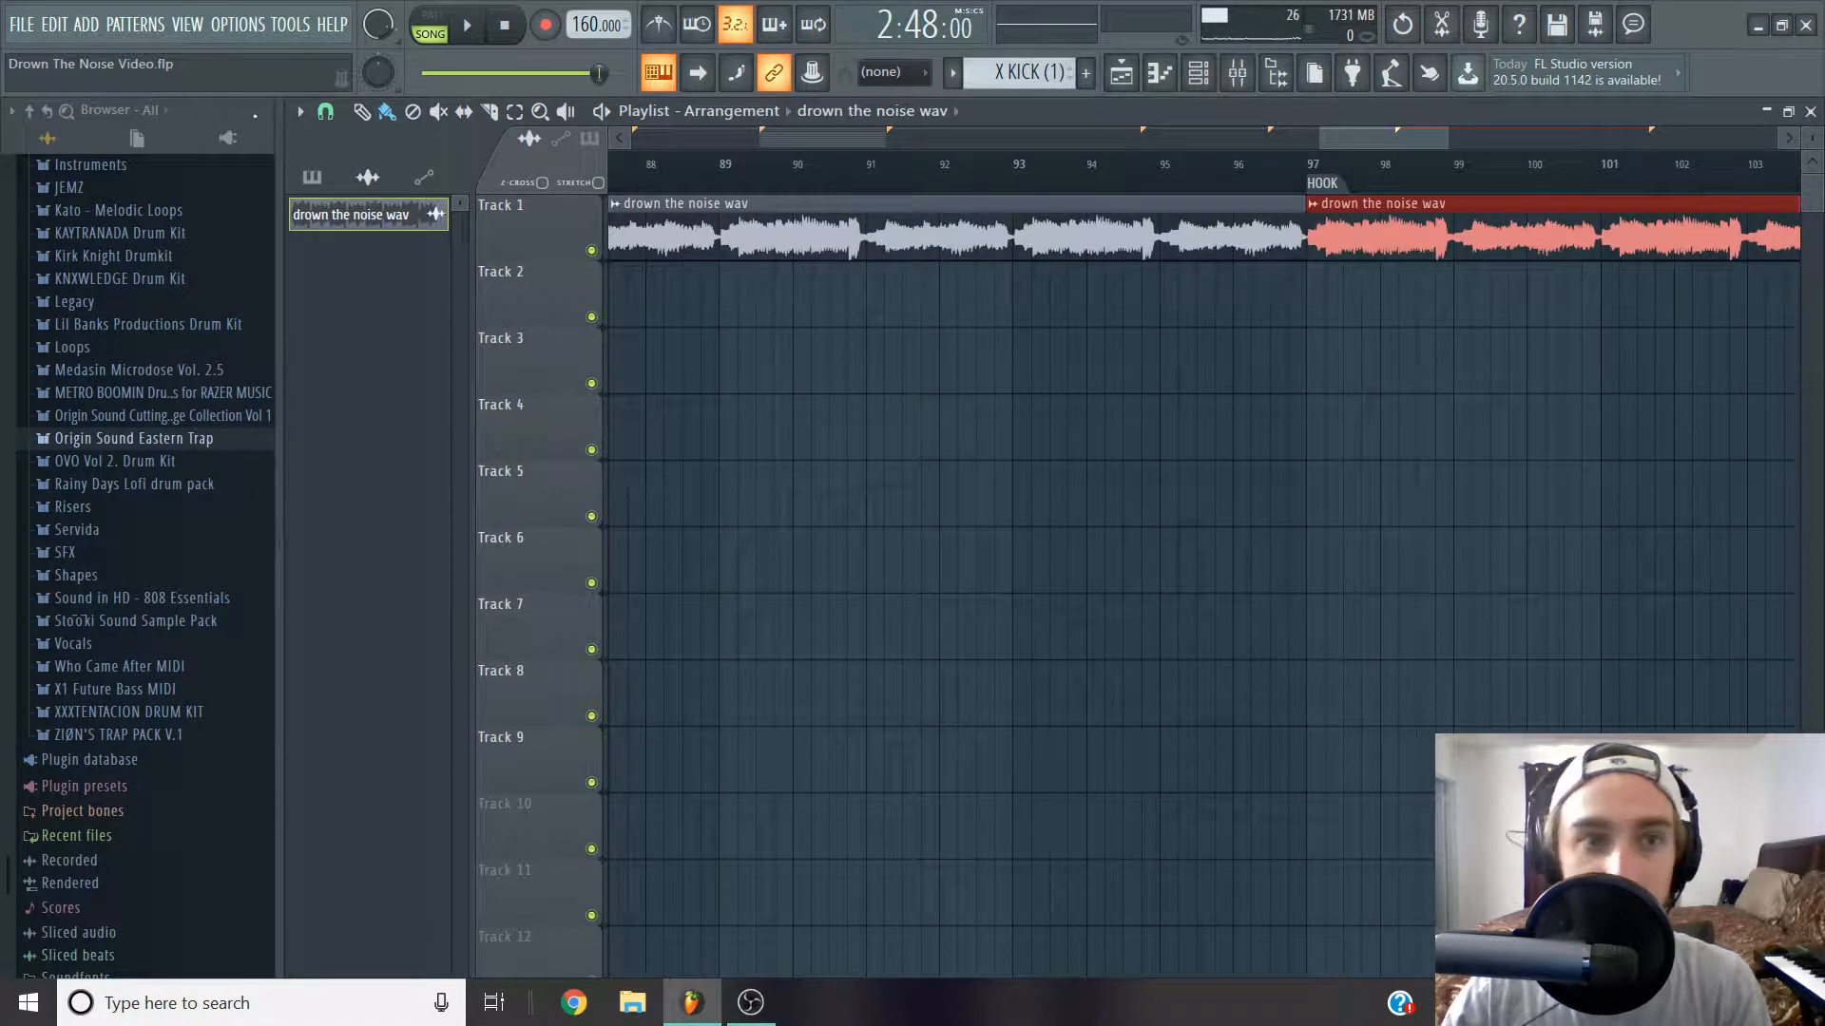
pyautogui.click(325, 112)
pyautogui.click(378, 420)
pyautogui.scroll(-4, 1324, 385)
pyautogui.scroll(1, 1323, 385)
pyautogui.moveTo(1791, 197); pyautogui.dragTo(1544, 185)
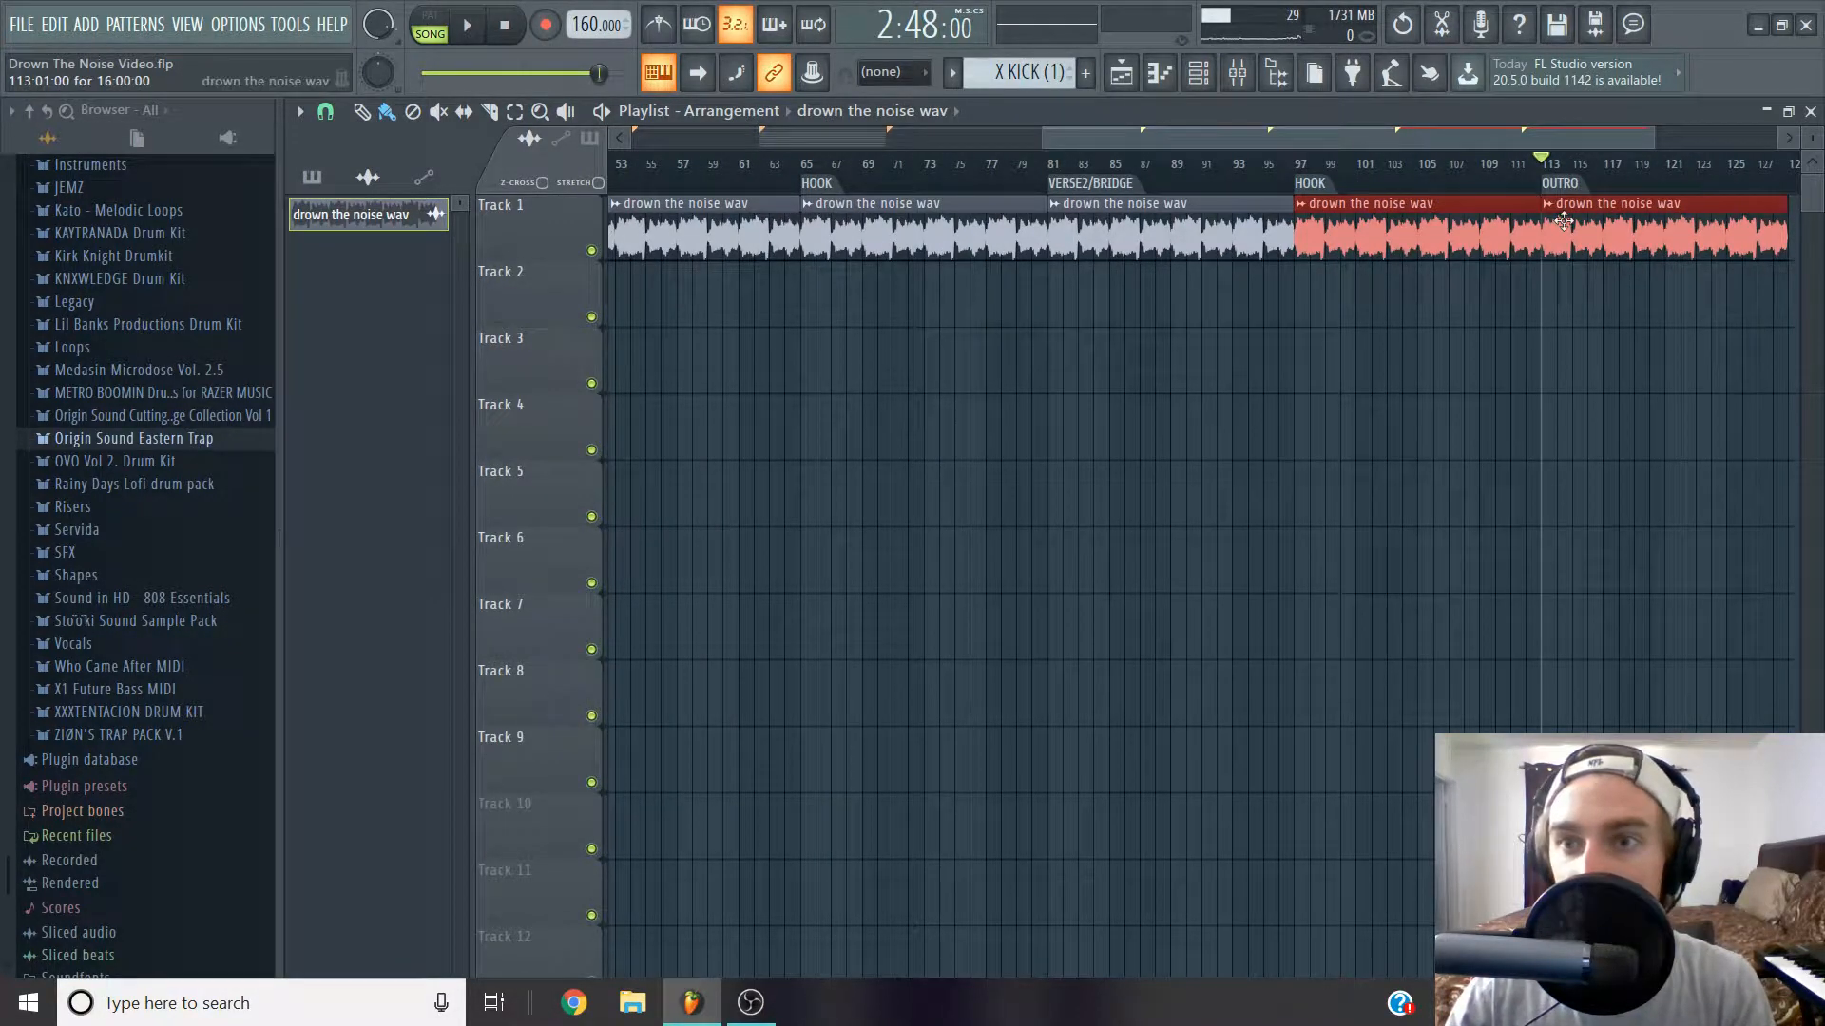
# Deselect the melody clips and place the playhead at bar 117 in the OUTRO.
pyautogui.click(1591, 180)
pyautogui.click(1621, 165)
pyautogui.keyDown('ctrl'); pyautogui.click(1737, 336); pyautogui.keyUp('ctrl')
pyautogui.moveTo(1634, 177); pyautogui.dragTo(1604, 170)
pyautogui.scroll(-4, 1637, 344)
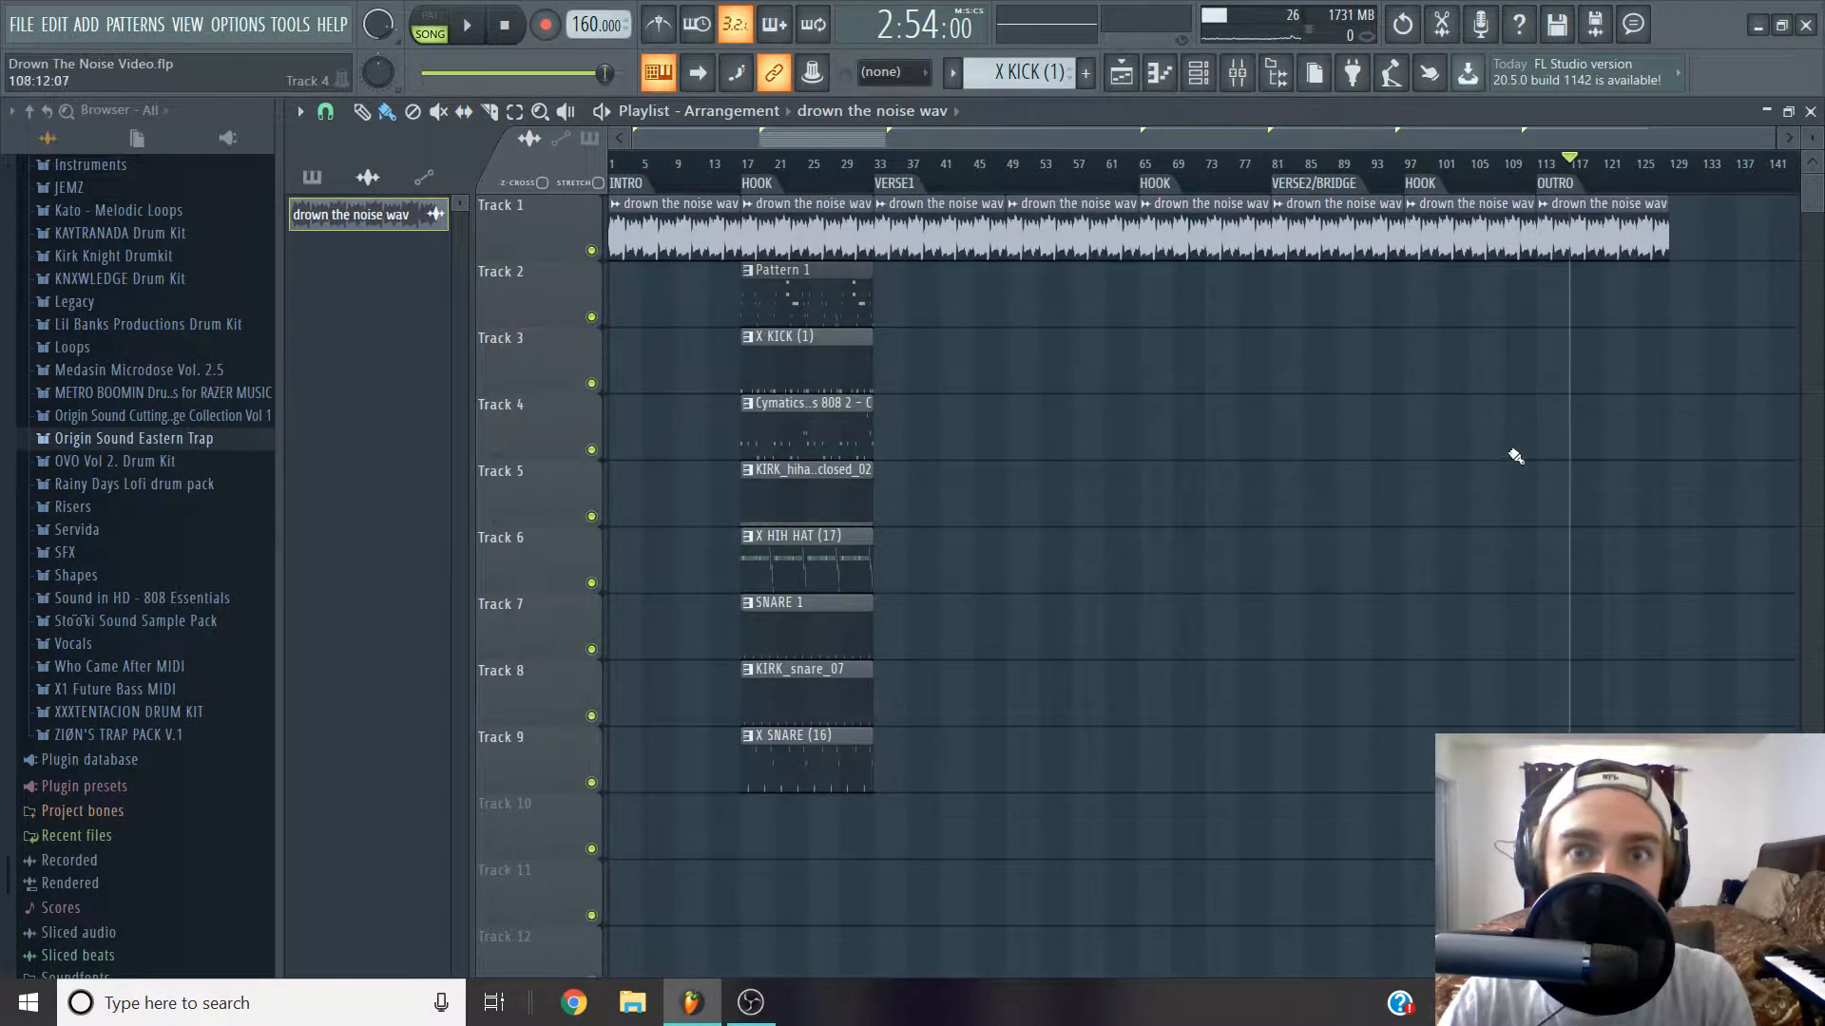
# Review the shortened arrangement, highlight the VERSE2/BRIDGE melody clip, and deselect it.
pyautogui.scroll(4, 1616, 306)
pyautogui.scroll(-3, 1294, 211)
pyautogui.scroll(3, 1473, 365)
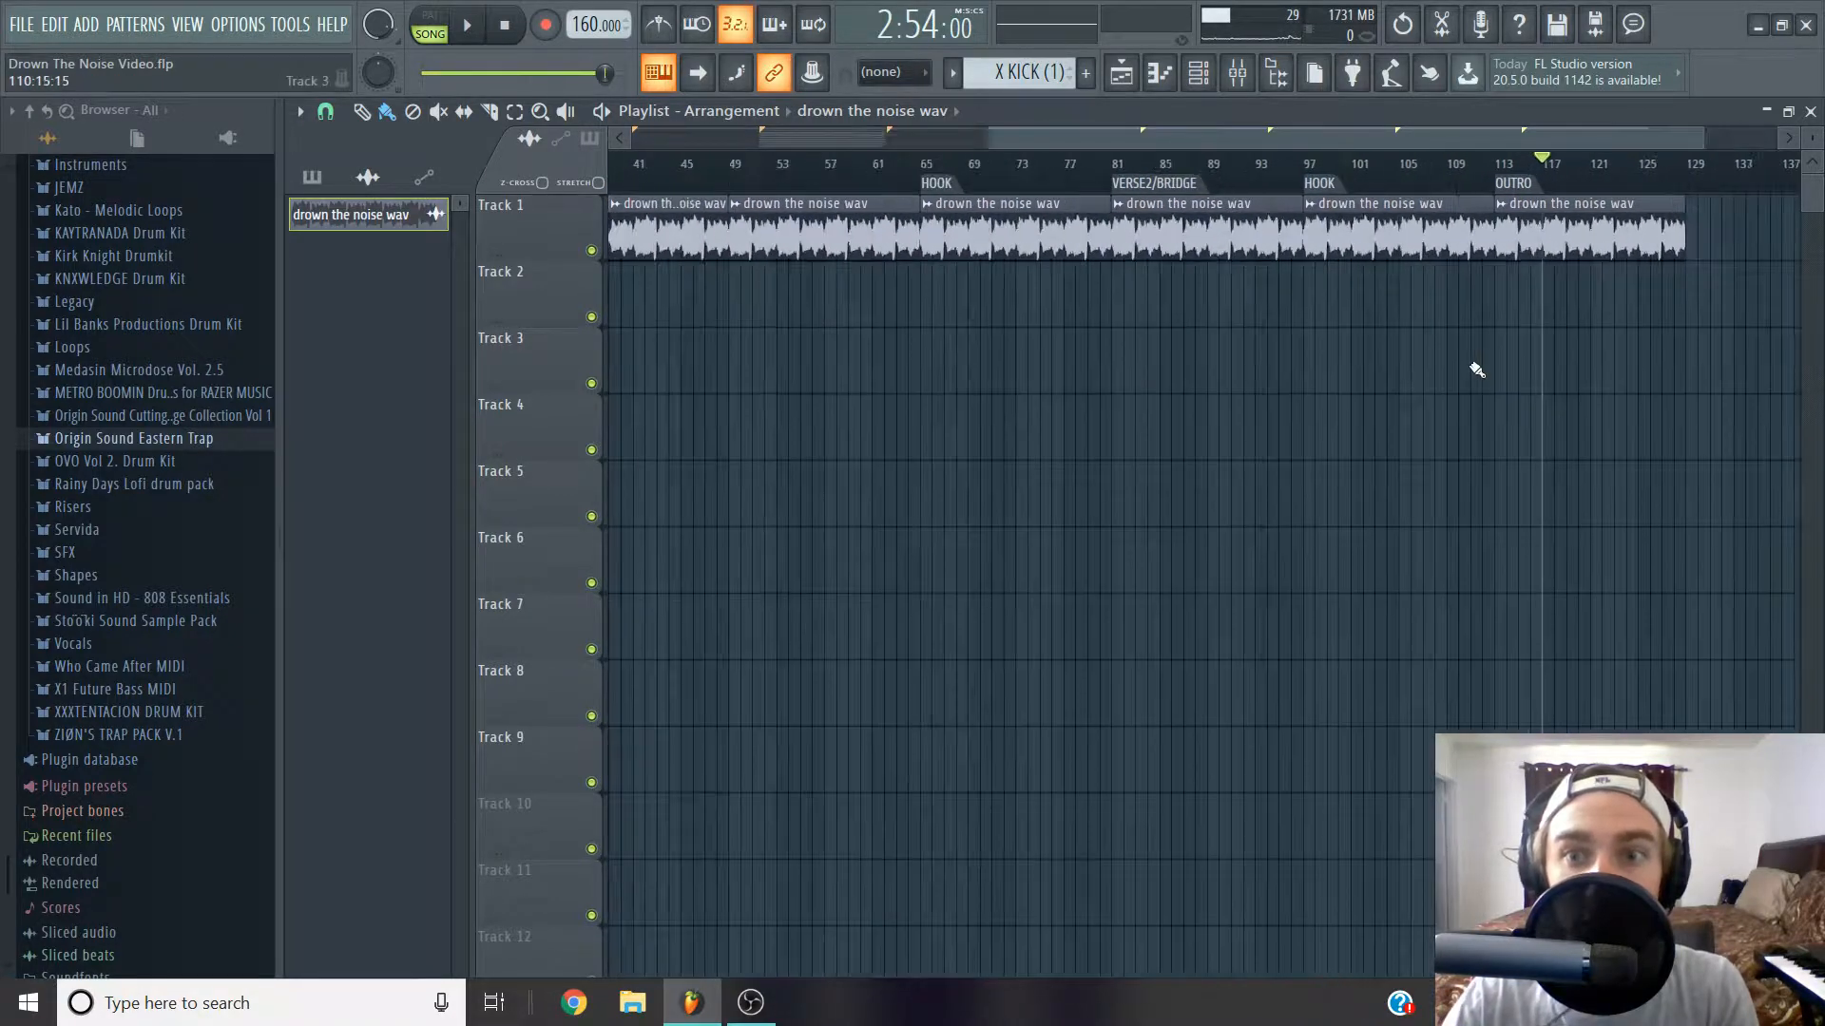
pyautogui.moveTo(1304, 347); pyautogui.dragTo(1434, 267)
pyautogui.moveTo(1034, 308)
pyautogui.mouseDown()
pyautogui.moveTo(1074, 240)
pyautogui.moveTo(1151, 247)
pyautogui.mouseUp()
pyautogui.scroll(-3, 1148, 249)
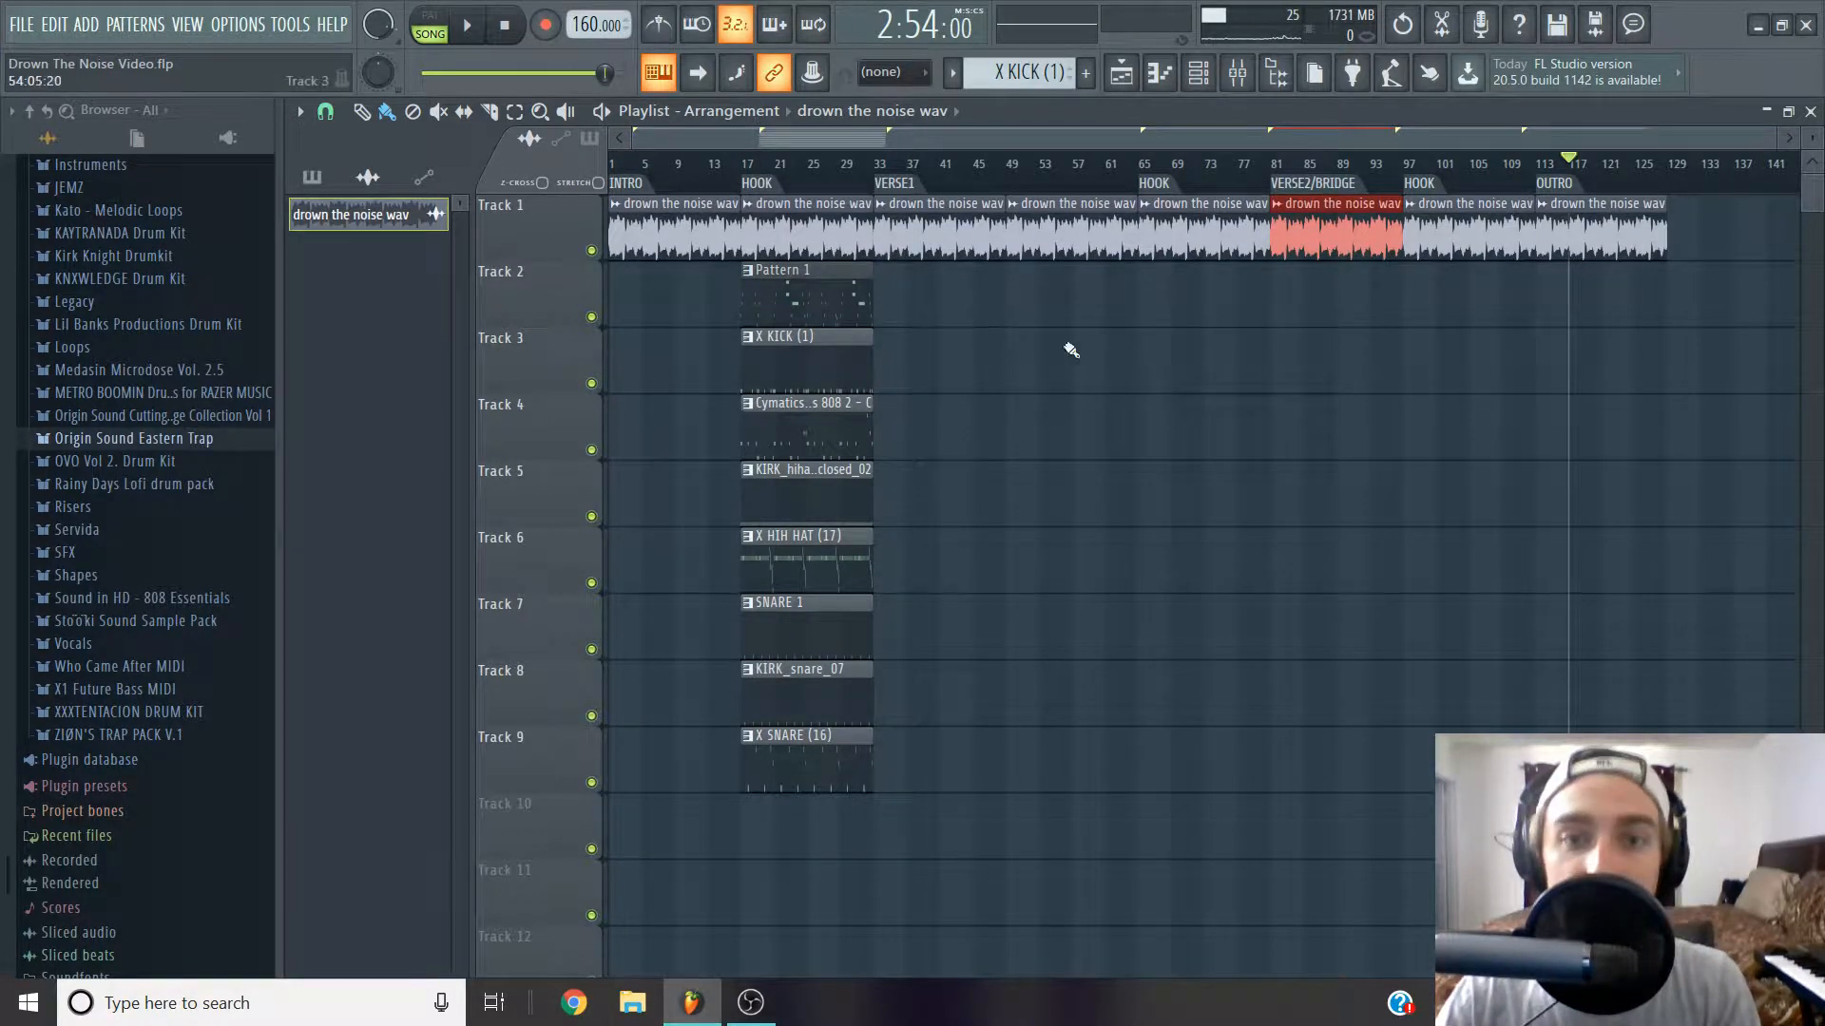
pyautogui.rightClick(1427, 376)
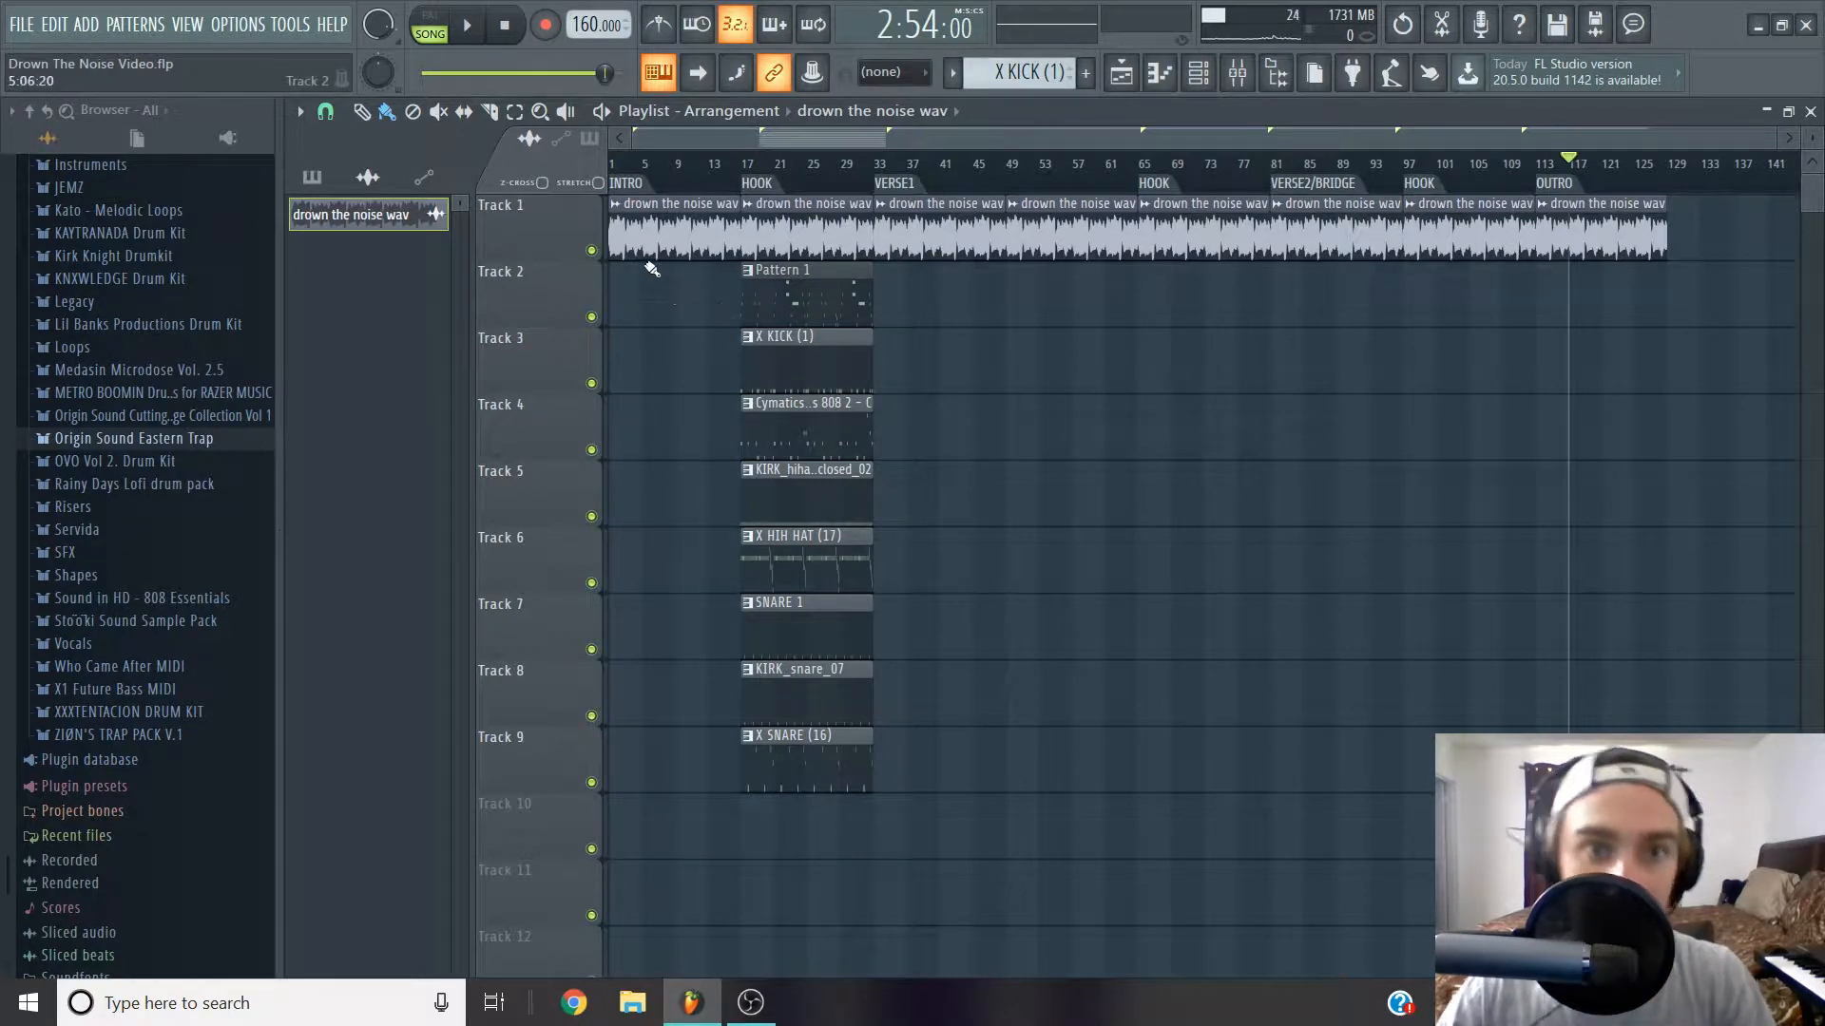
# Return the playhead to the start of the INTRO and move it to the first HOOK at bar 17.
pyautogui.moveTo(635, 169); pyautogui.dragTo(582, 177)
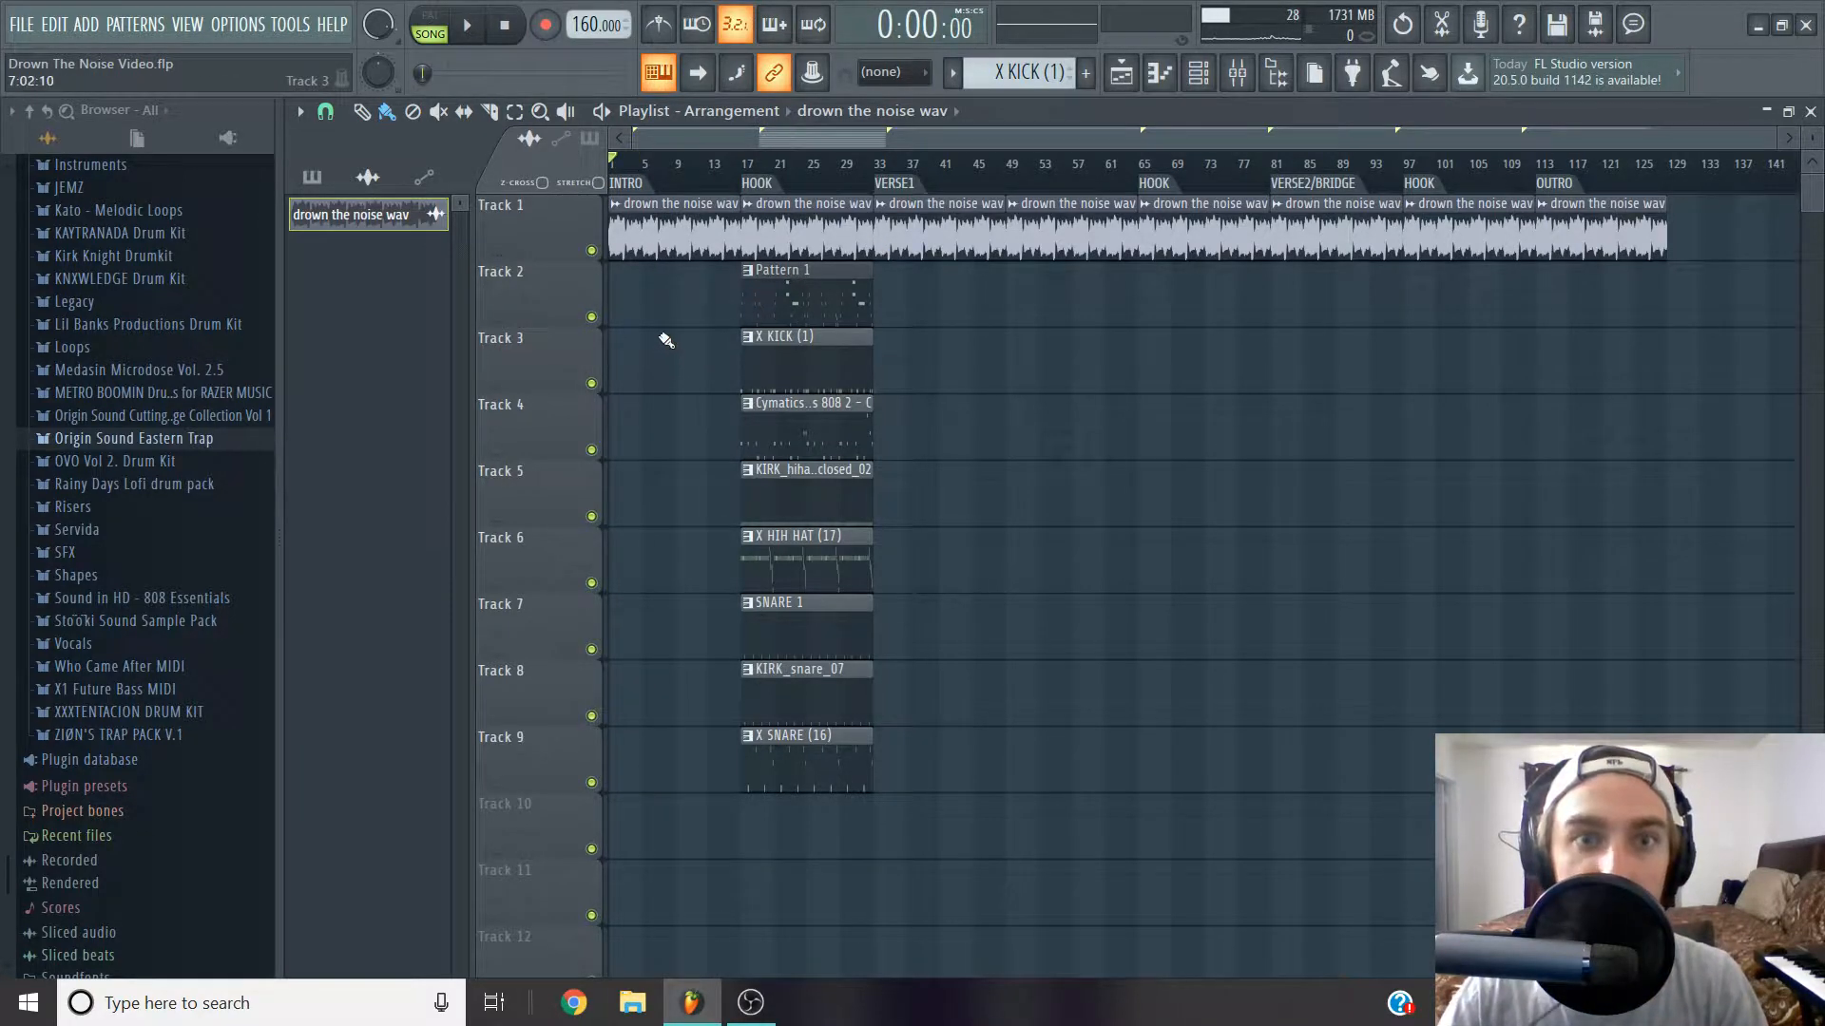
pyautogui.scroll(2, 662, 338)
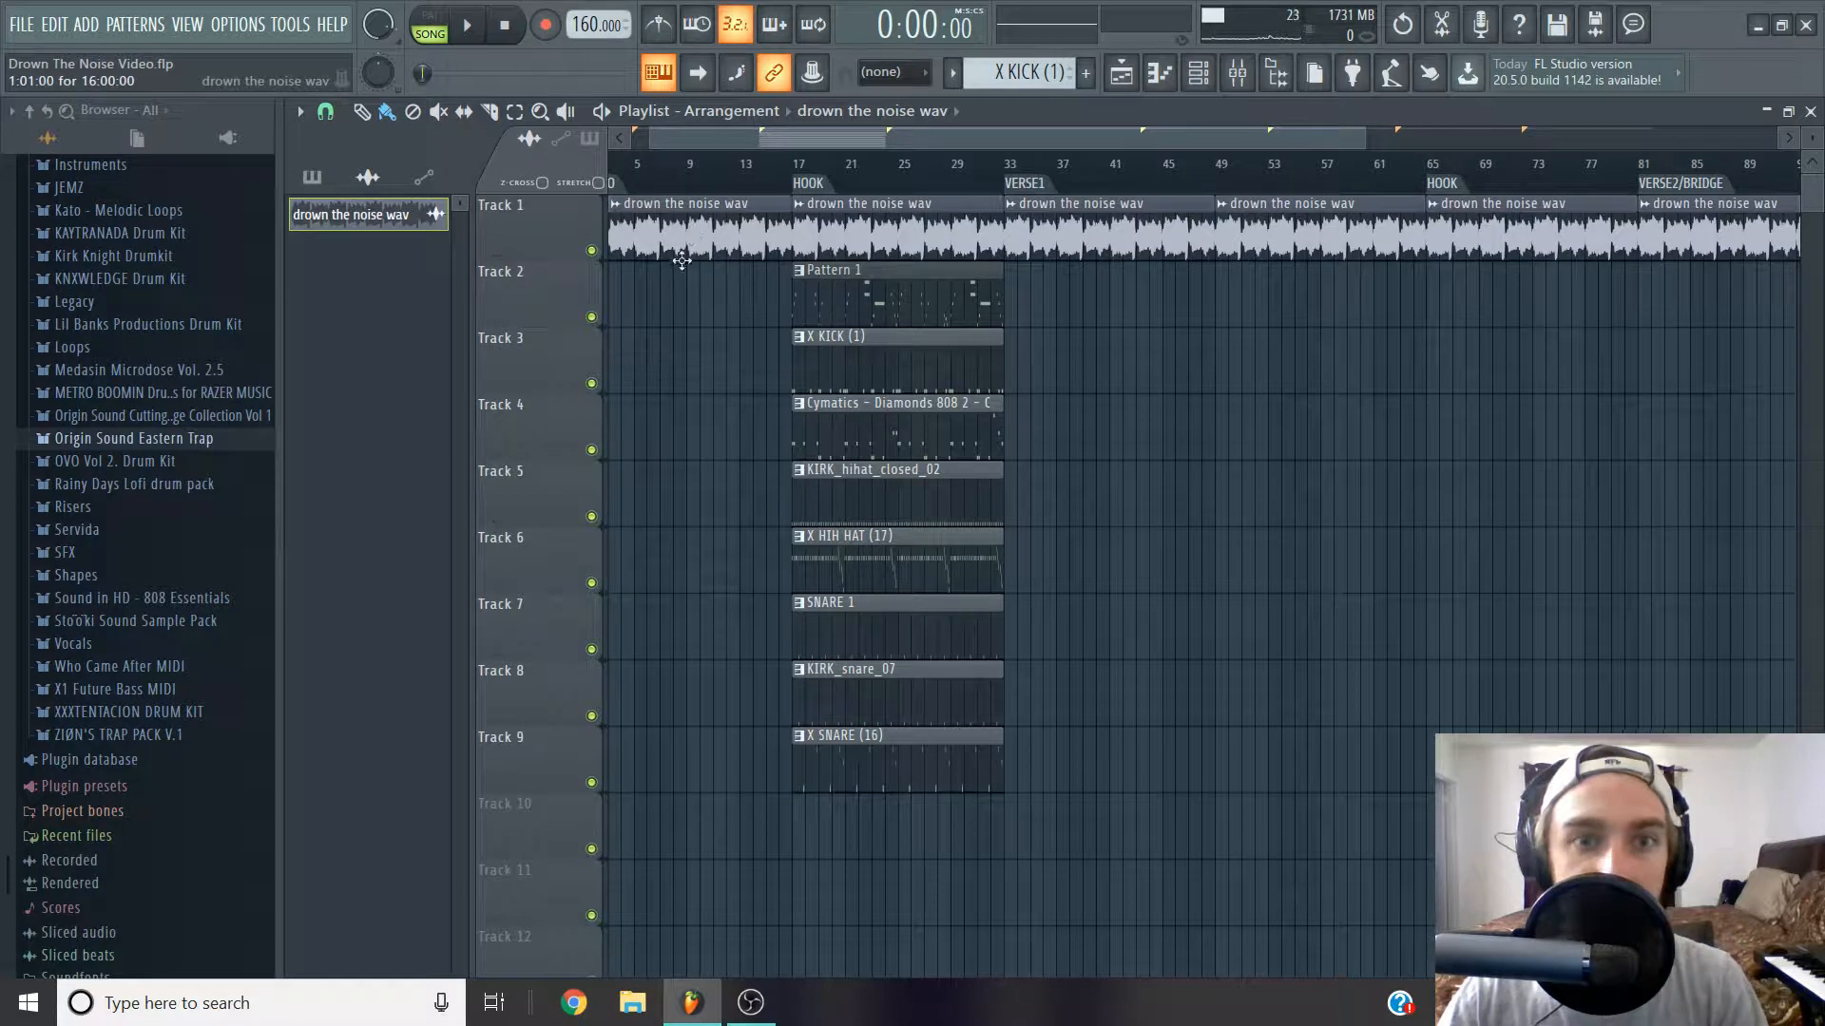
pyautogui.scroll(-2, 721, 350)
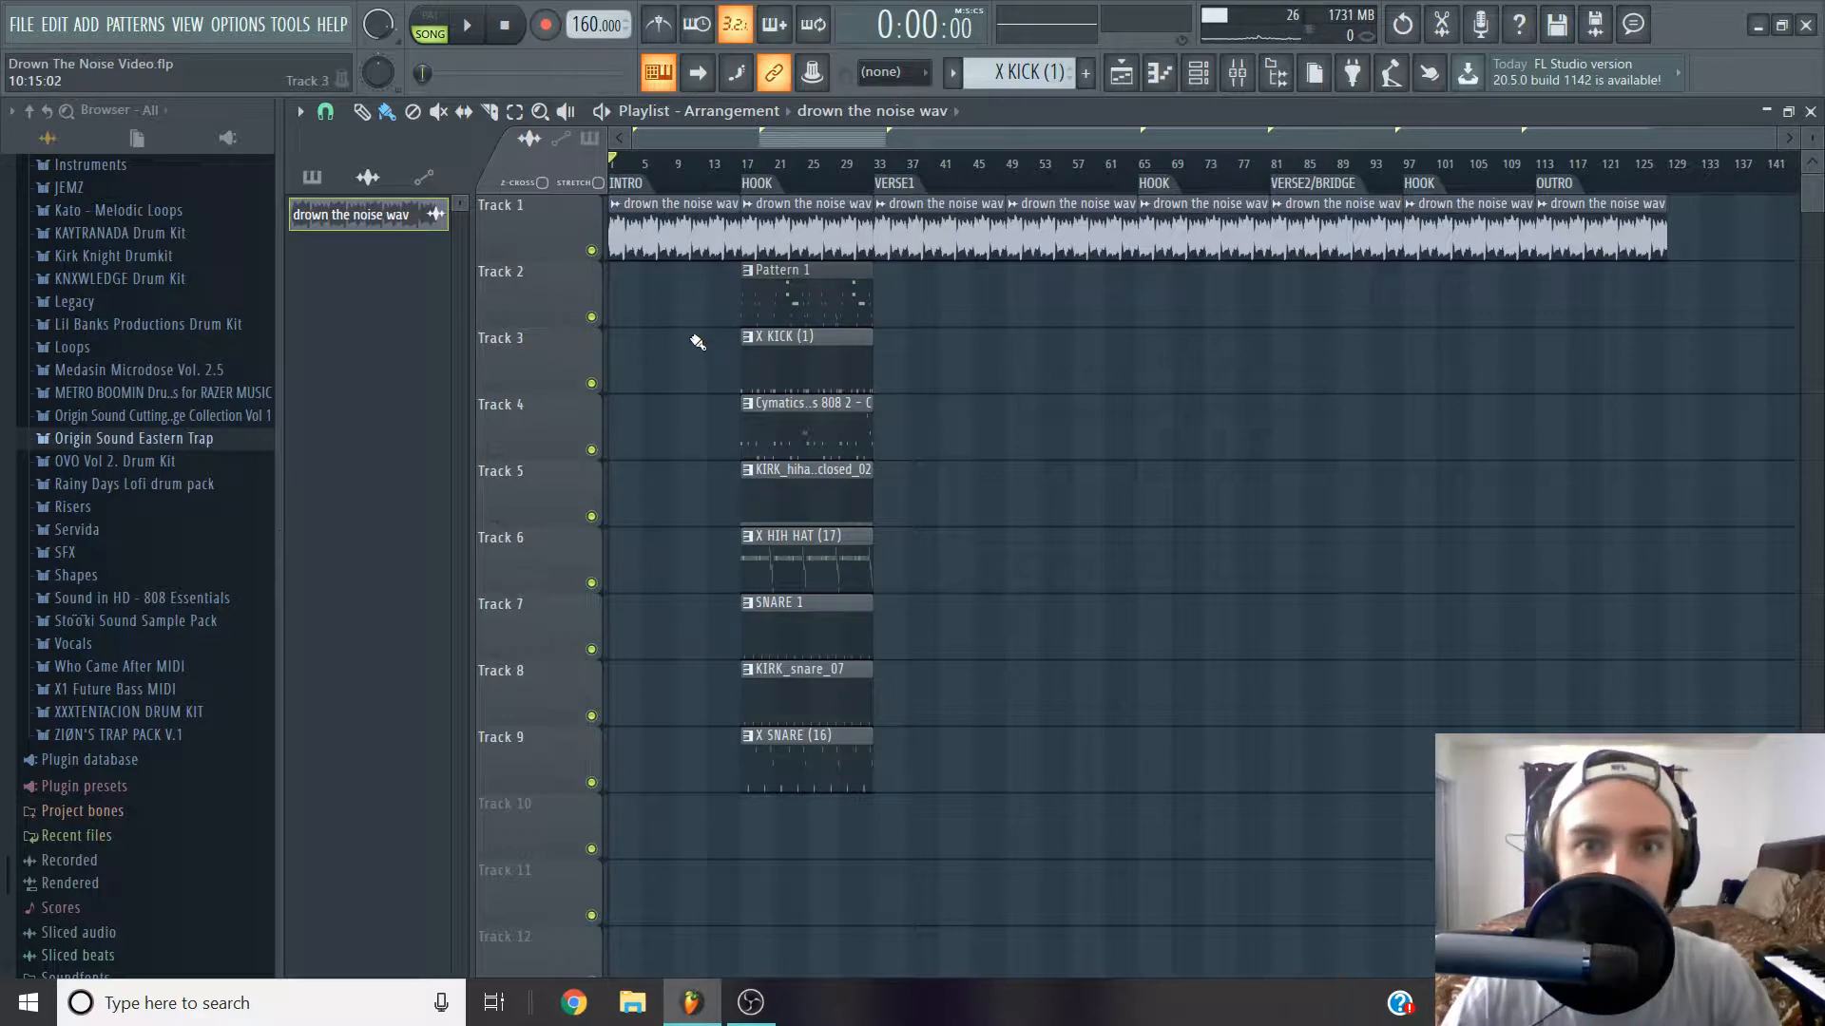
pyautogui.click(751, 165)
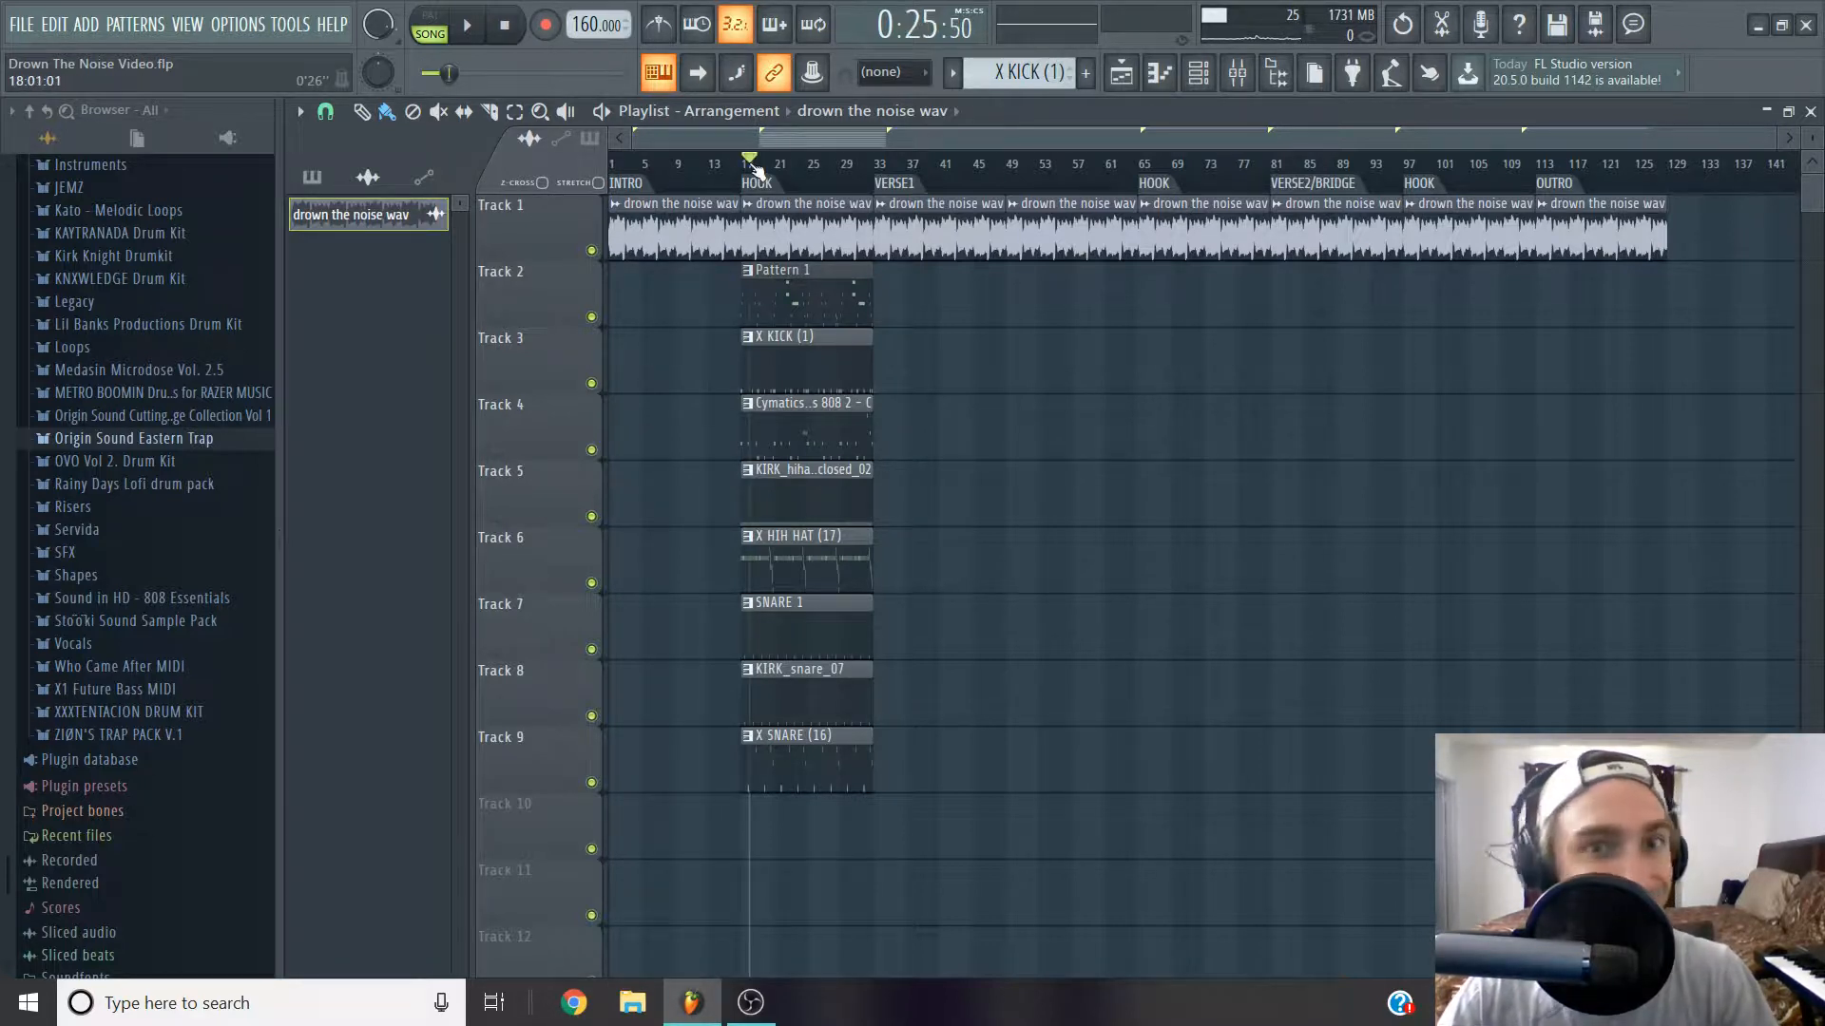
pyautogui.moveTo(752, 168); pyautogui.dragTo(748, 166)
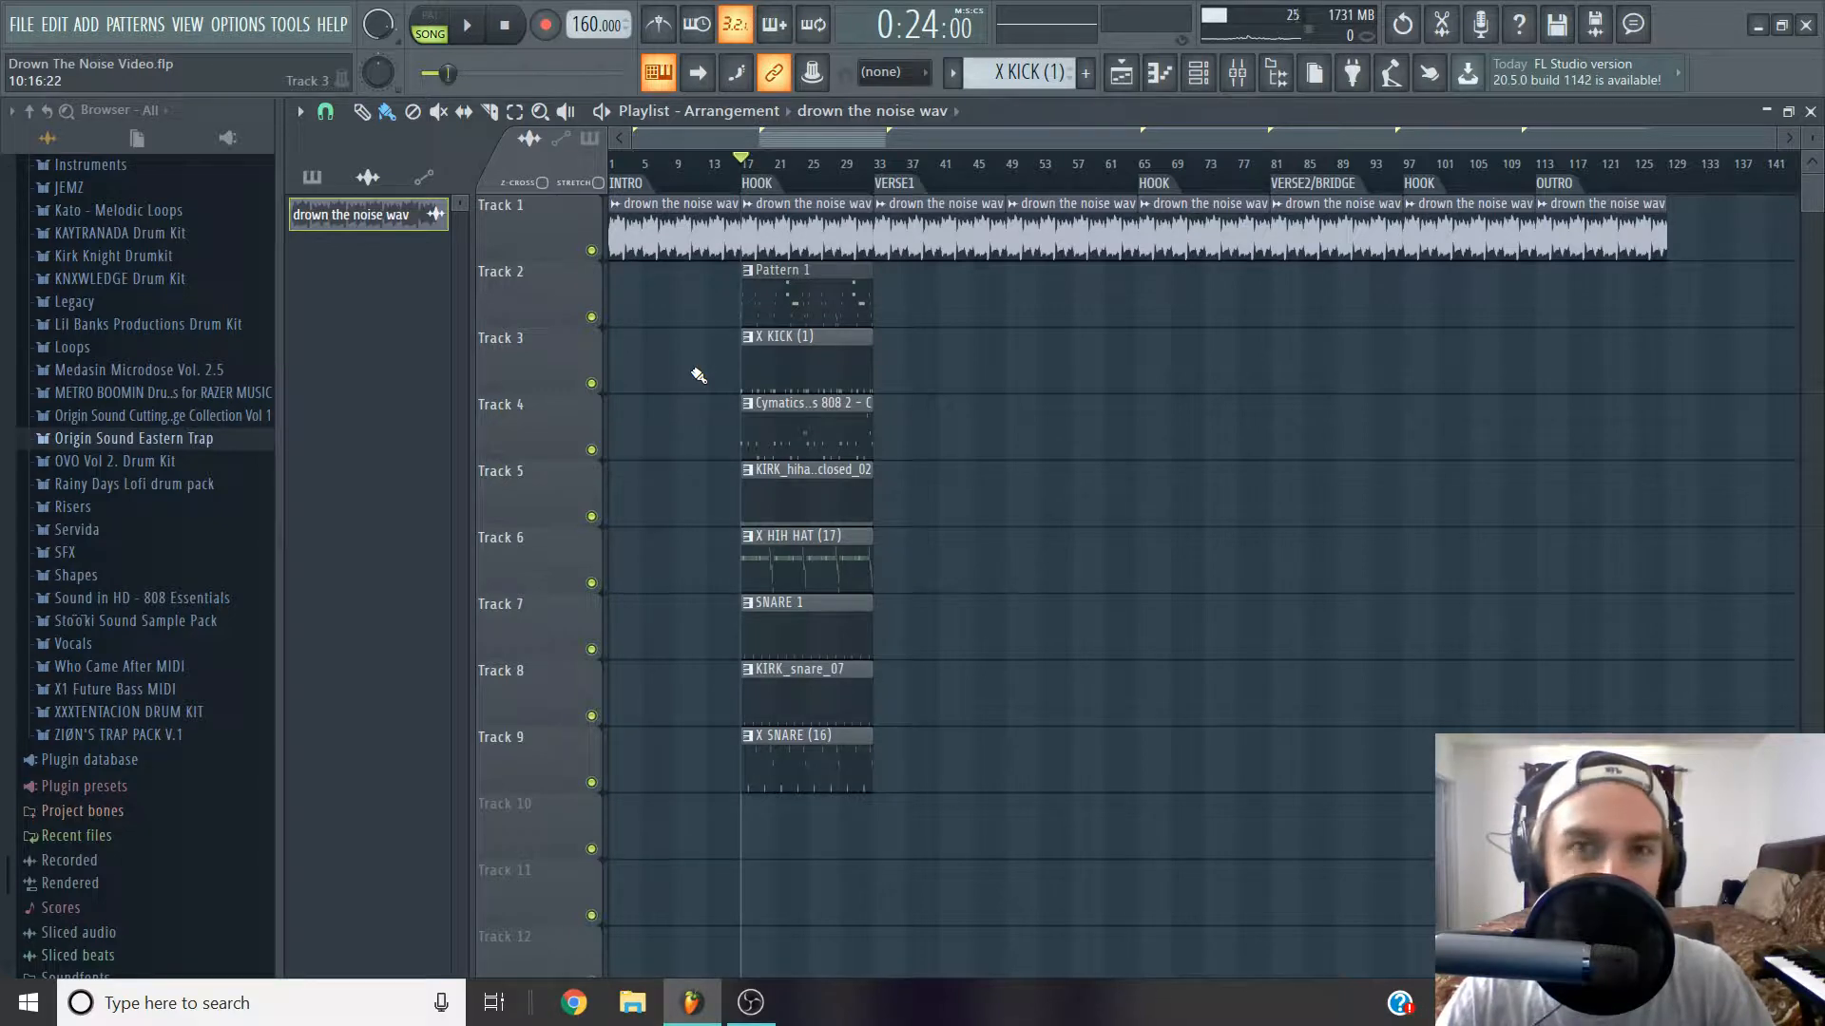
# Place the playhead at the VERSE1 marker and compare the HOOK clips with the empty verse section.
pyautogui.scroll(1, 635, 362)
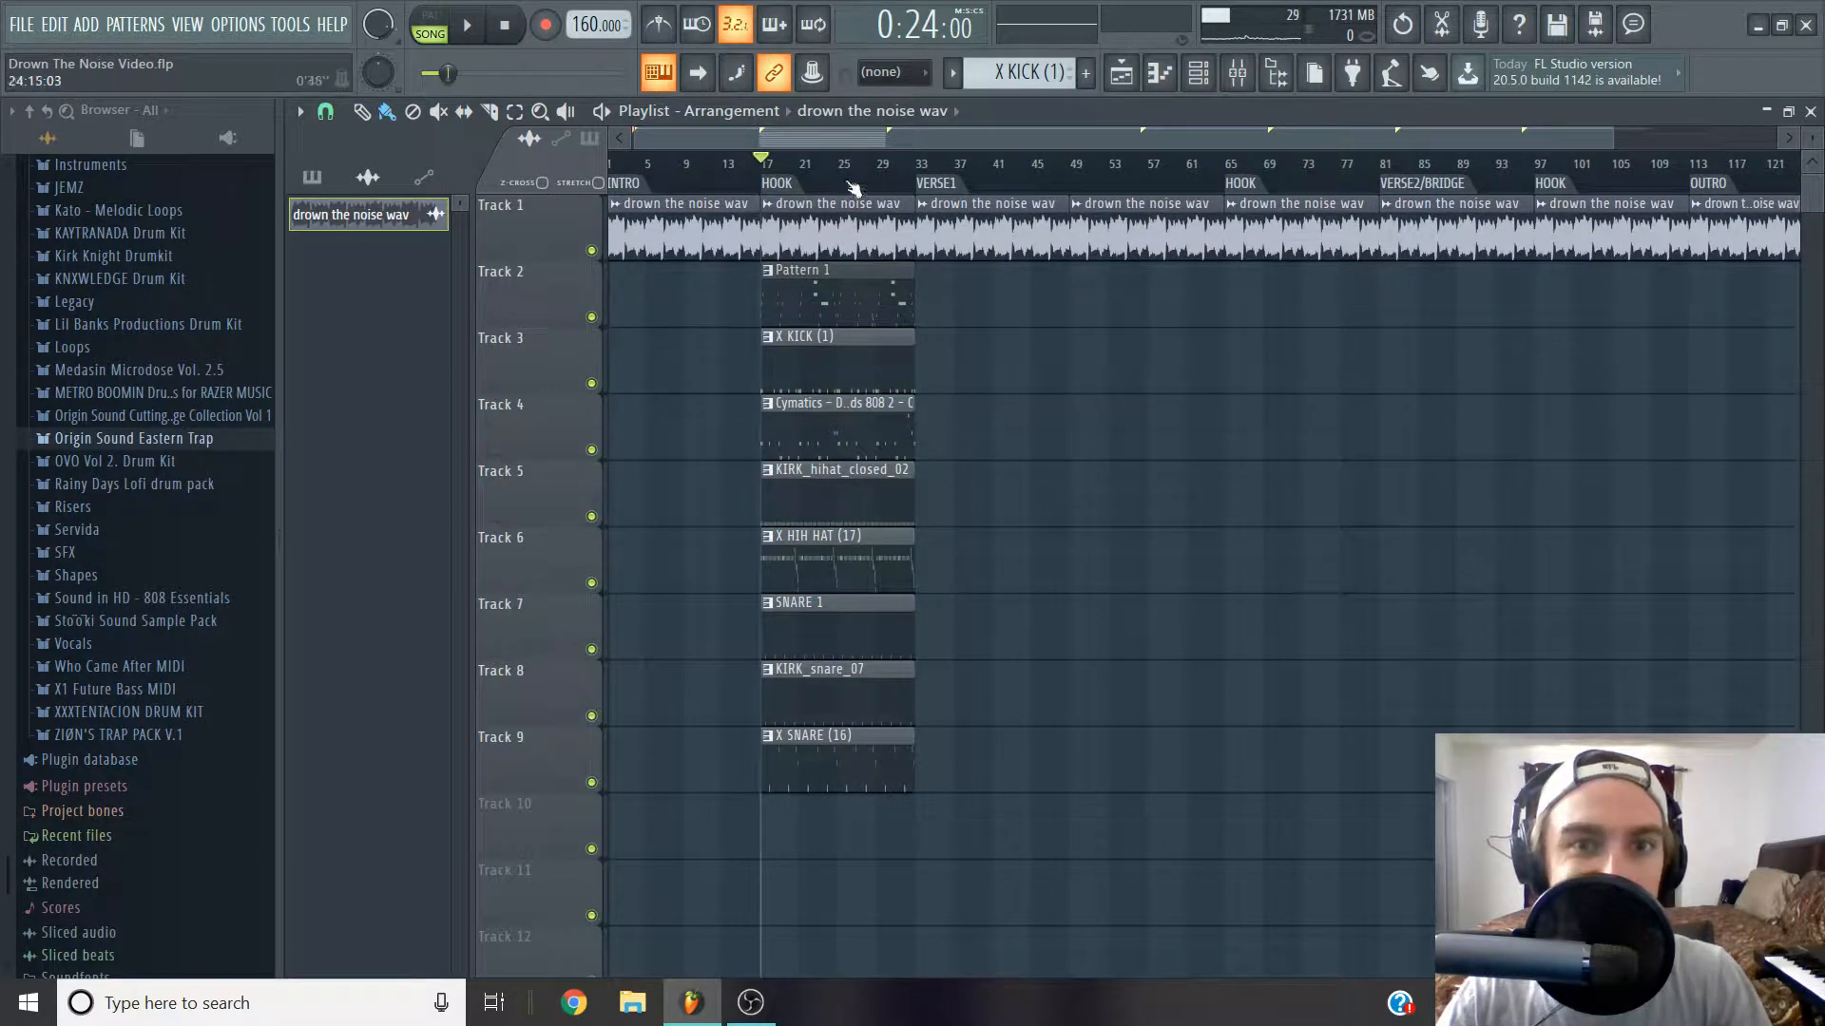
pyautogui.click(920, 173)
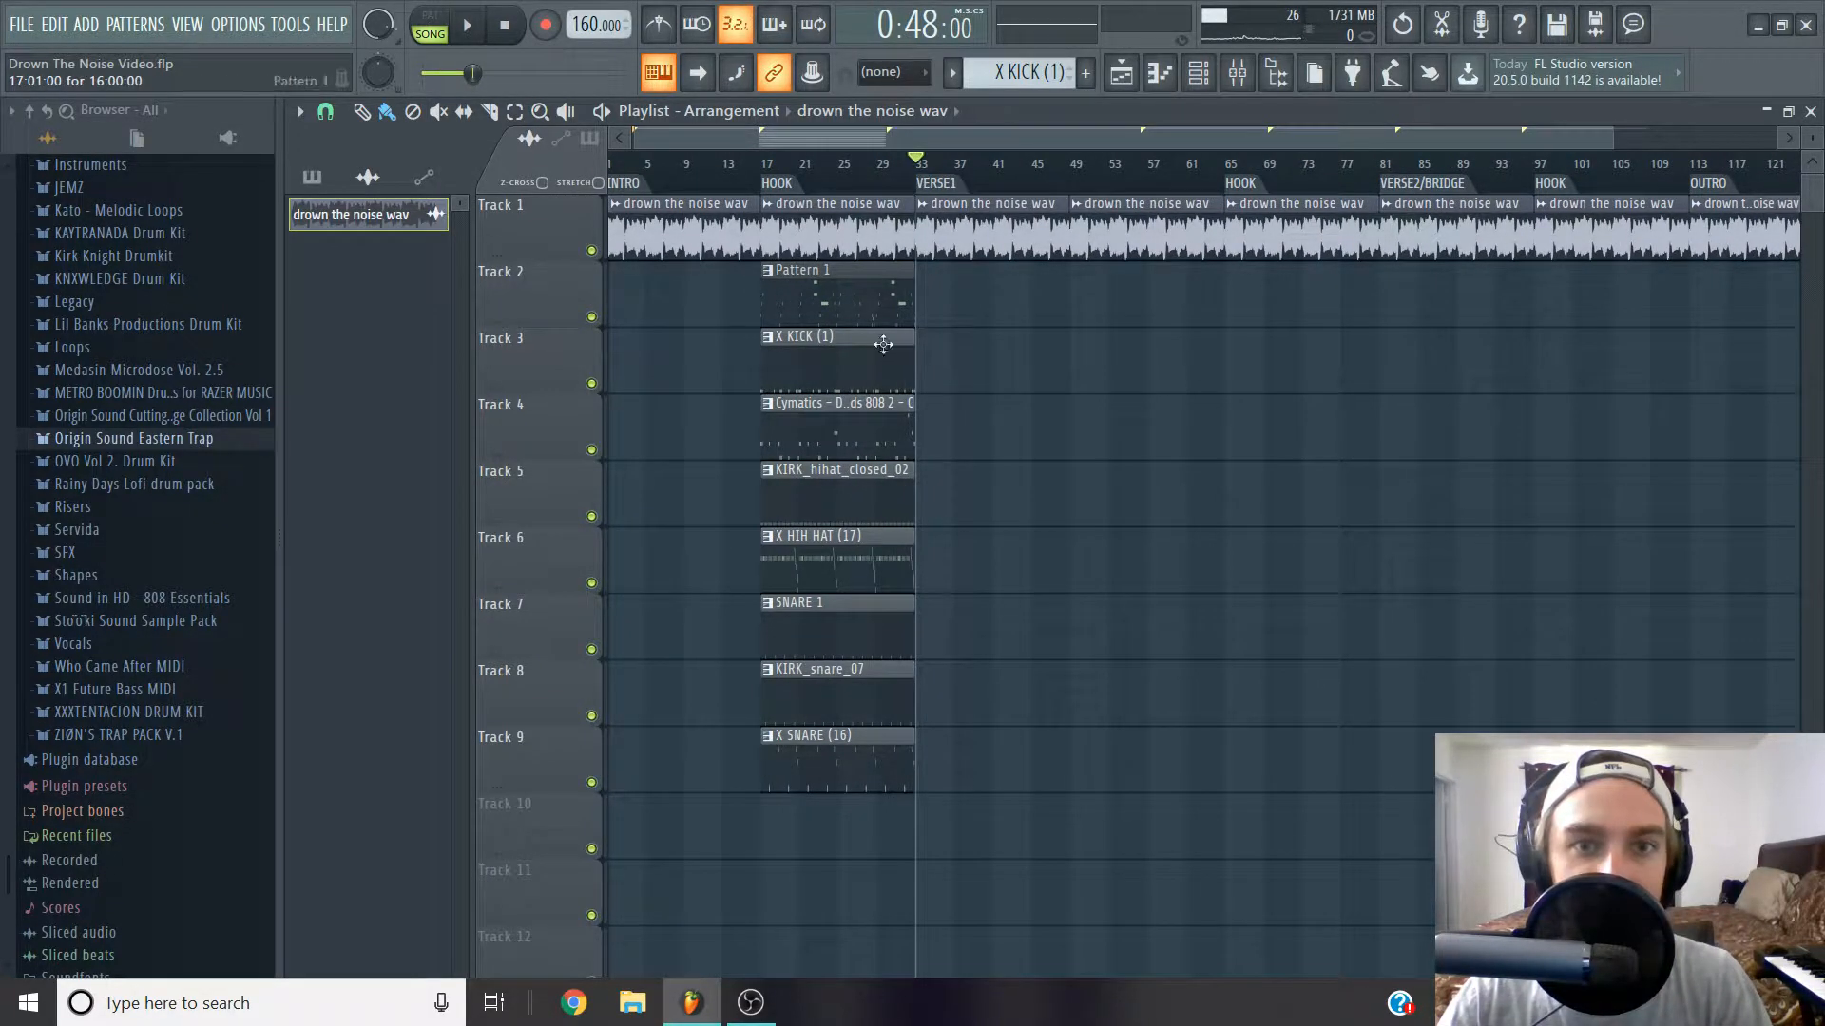
pyautogui.scroll(1, 913, 422)
pyautogui.scroll(1, 913, 422)
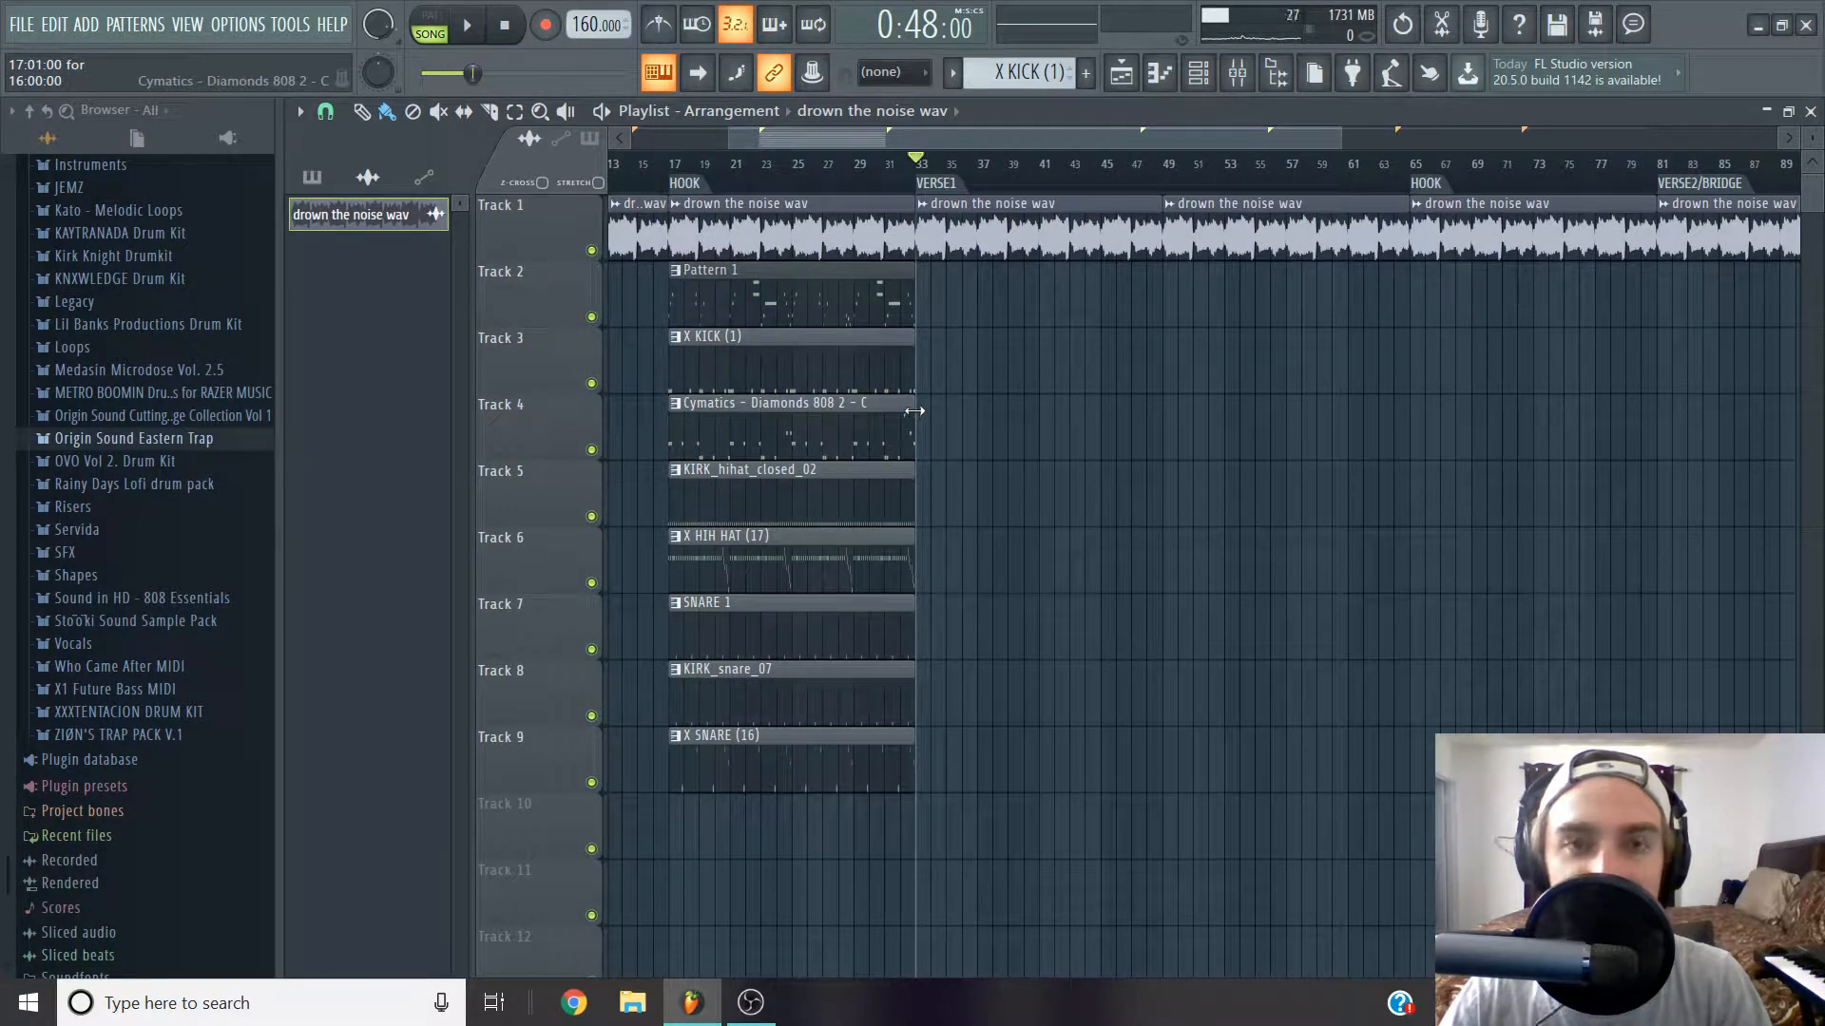
pyautogui.scroll(-3, 914, 410)
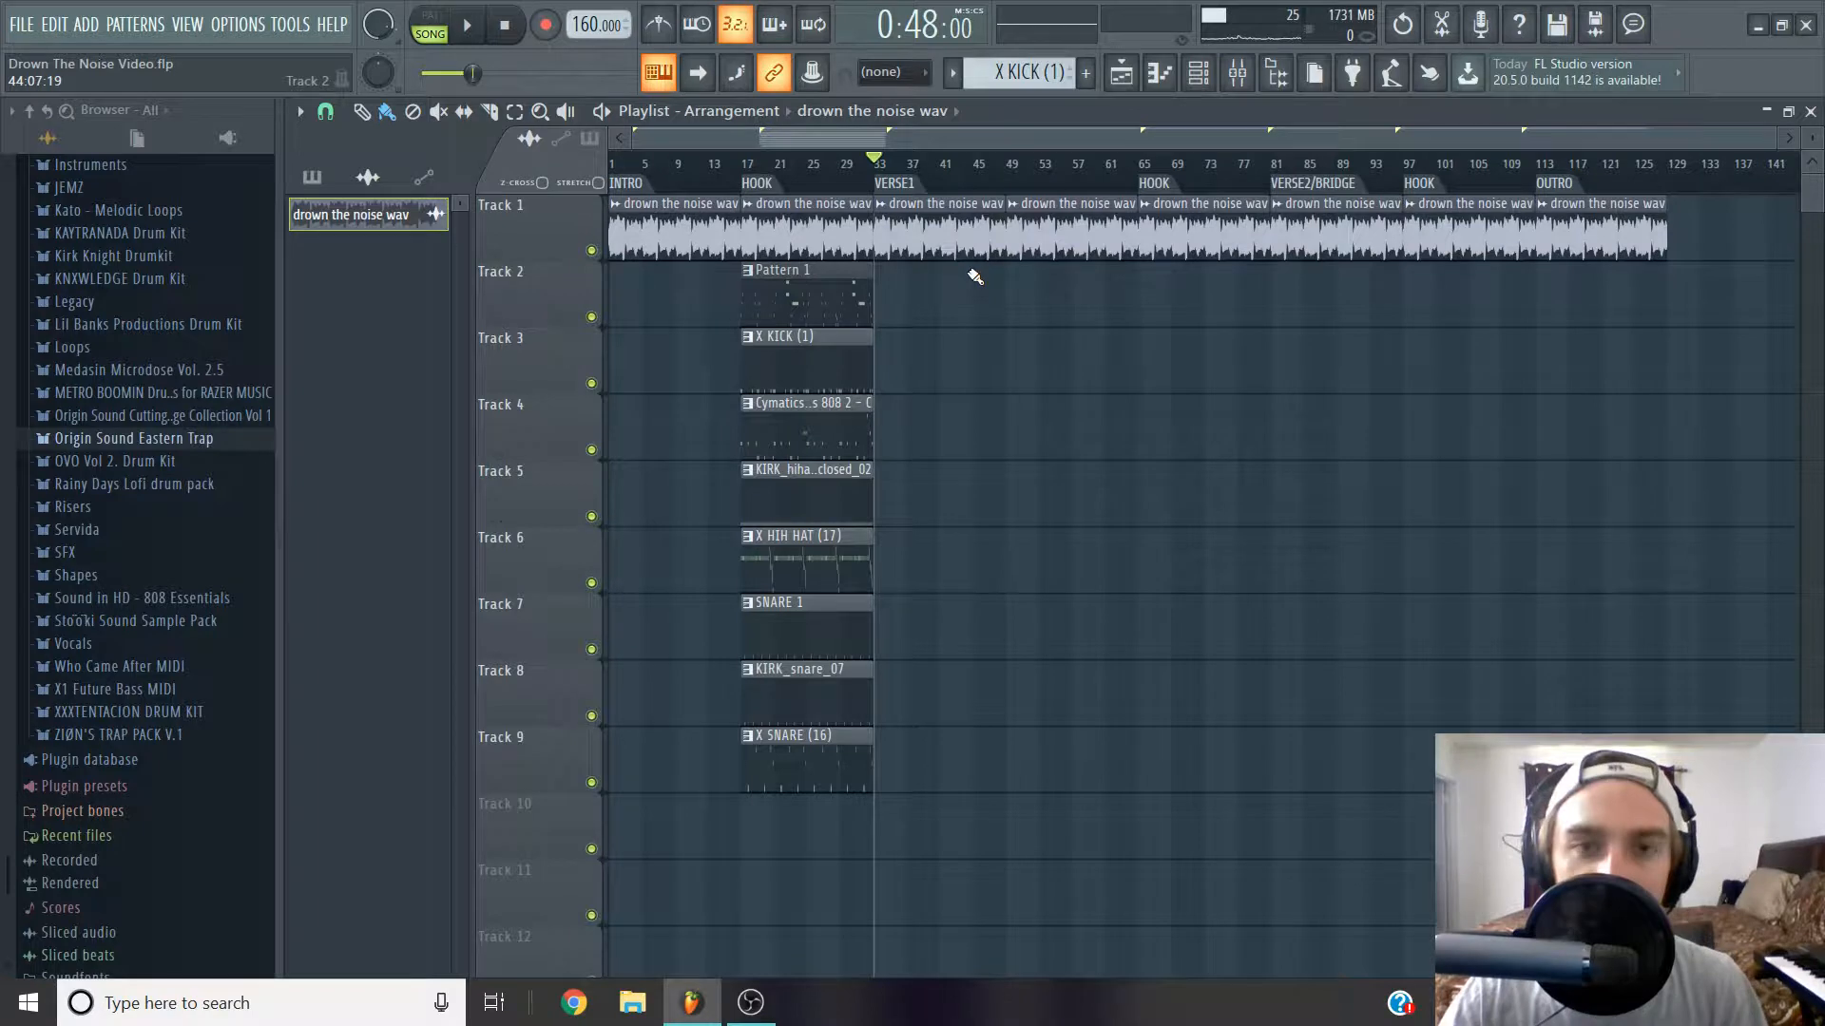
pyautogui.scroll(3, 654, 294)
pyautogui.scroll(-3, 727, 443)
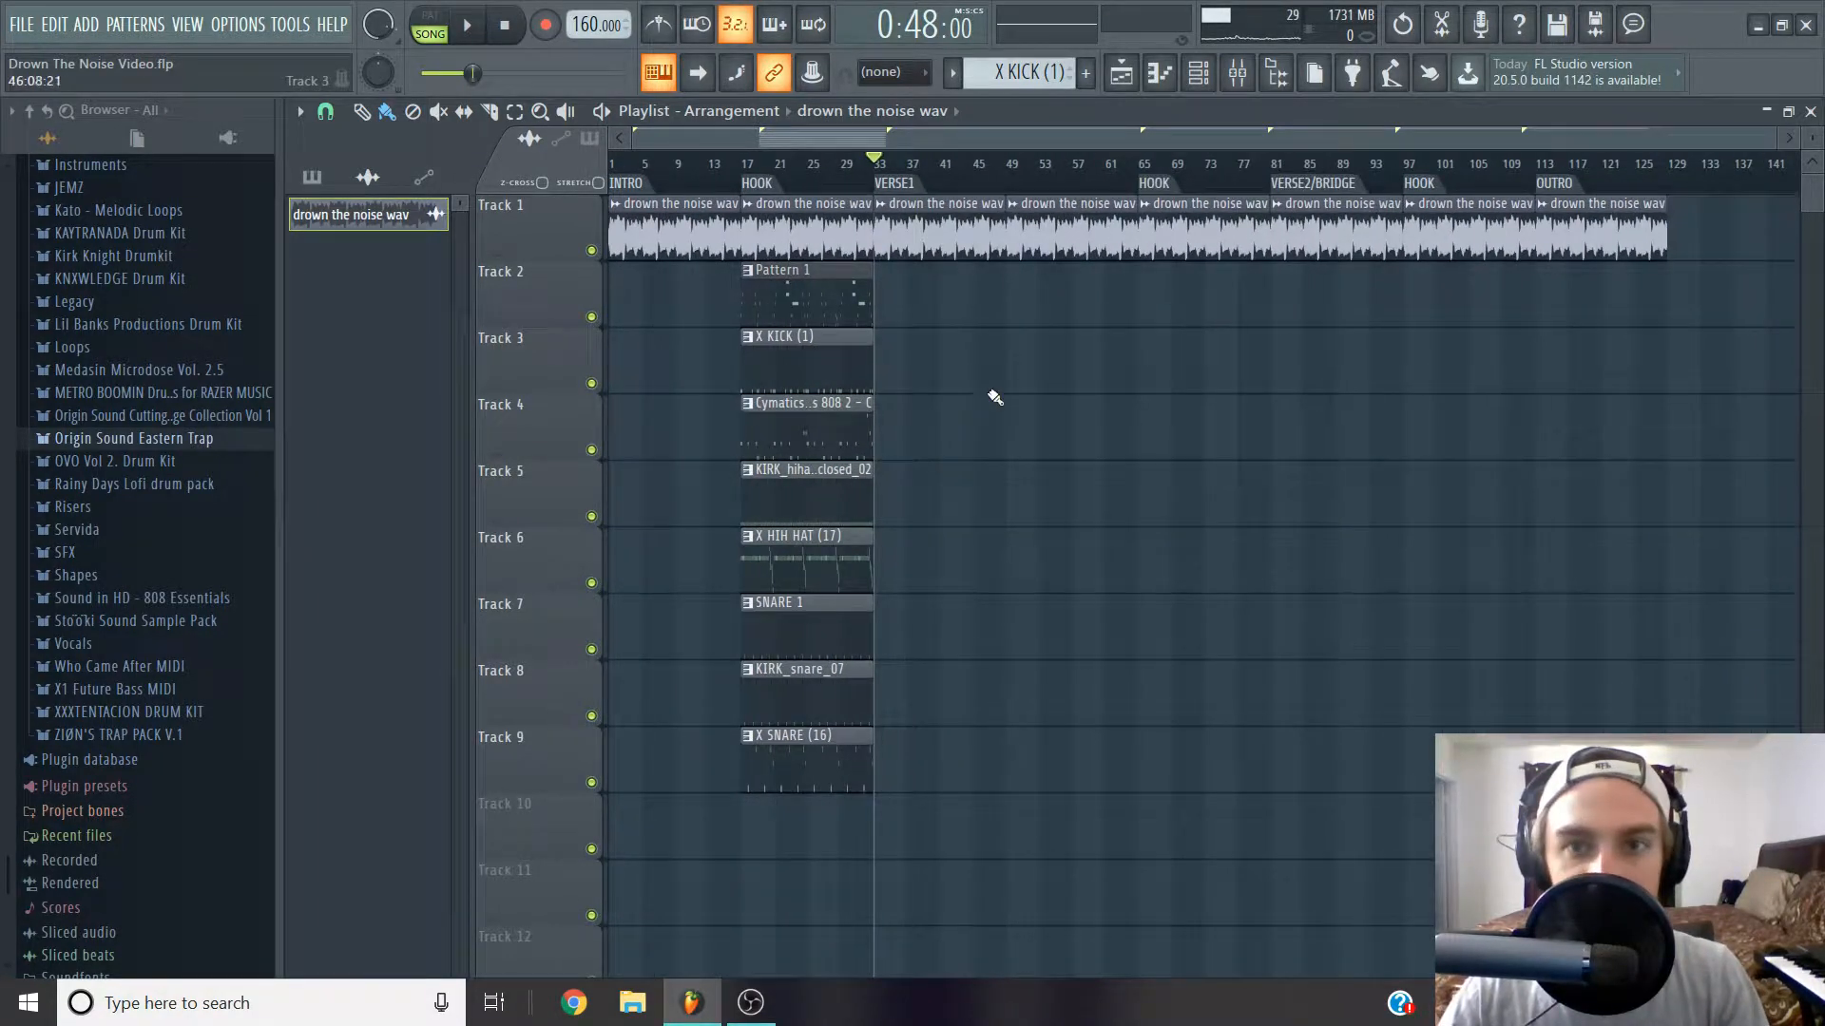
pyautogui.scroll(3, 700, 383)
pyautogui.scroll(-3, 701, 383)
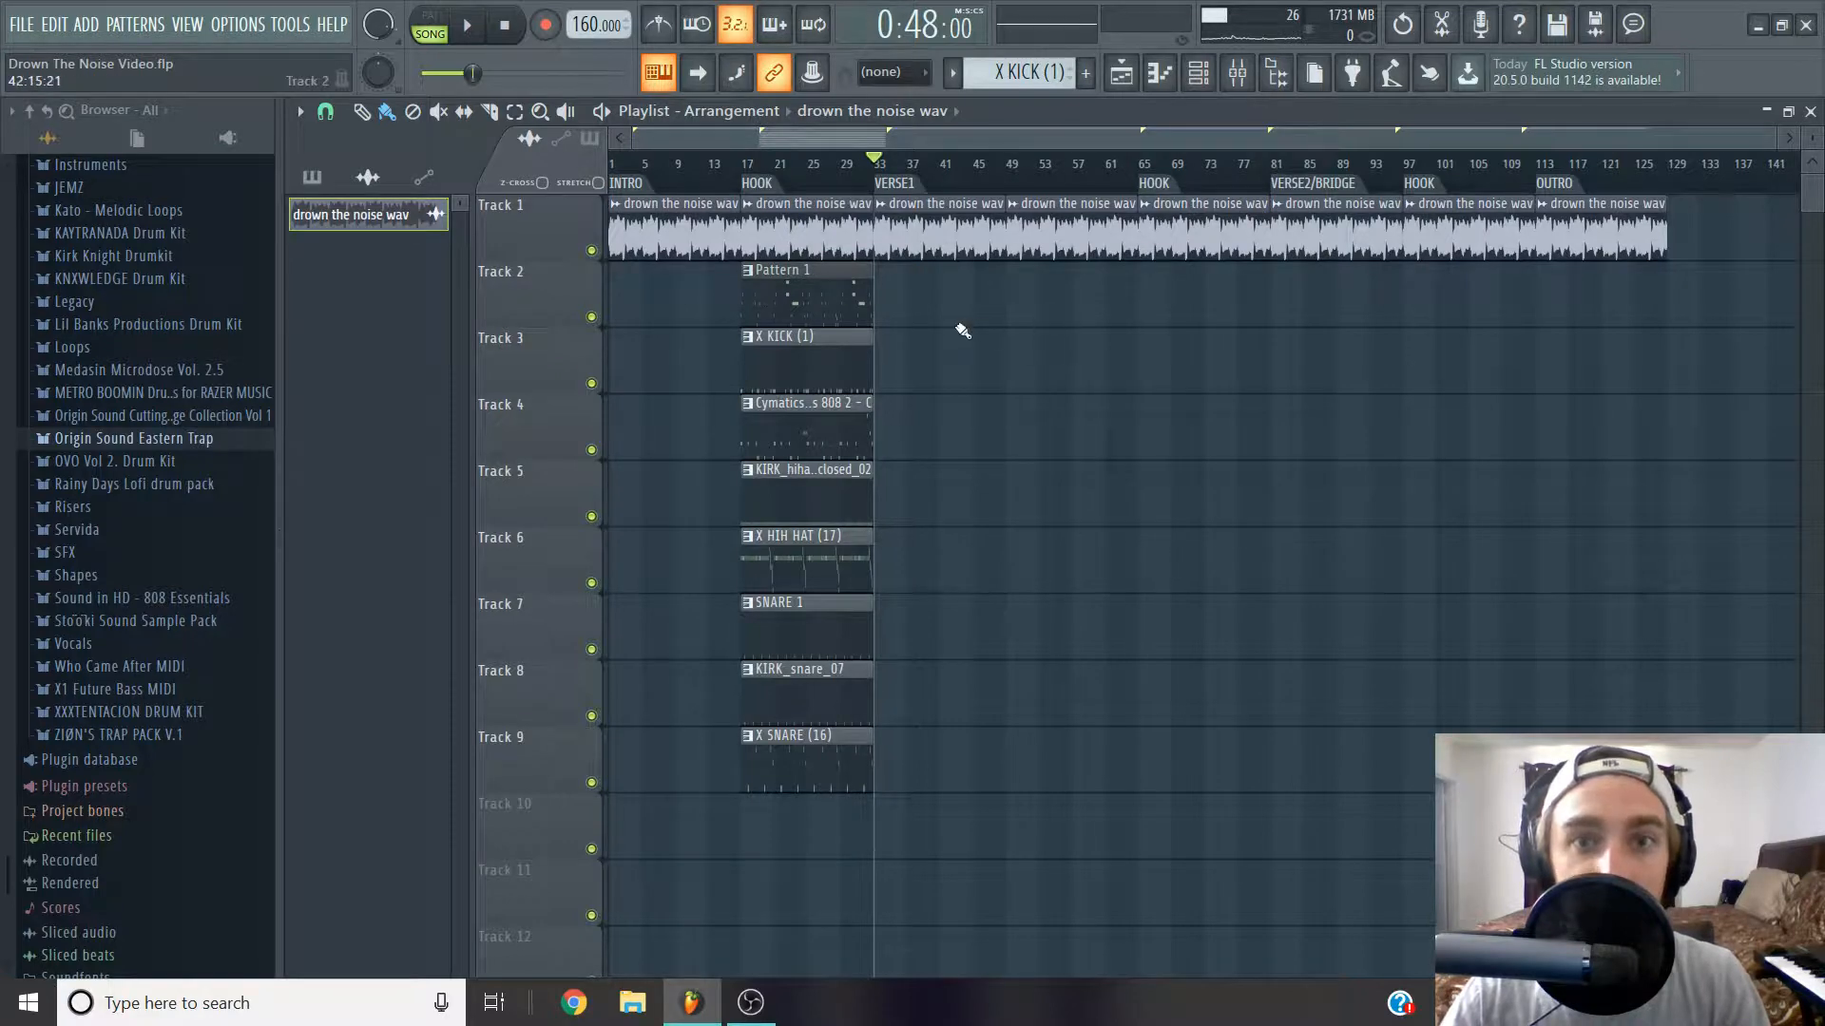
# Play the INTRO melody briefly from bar 1, jump to bar 9, and stop playback.
pyautogui.scroll(2, 635, 316)
pyautogui.click(614, 166)
pyautogui.press('space')
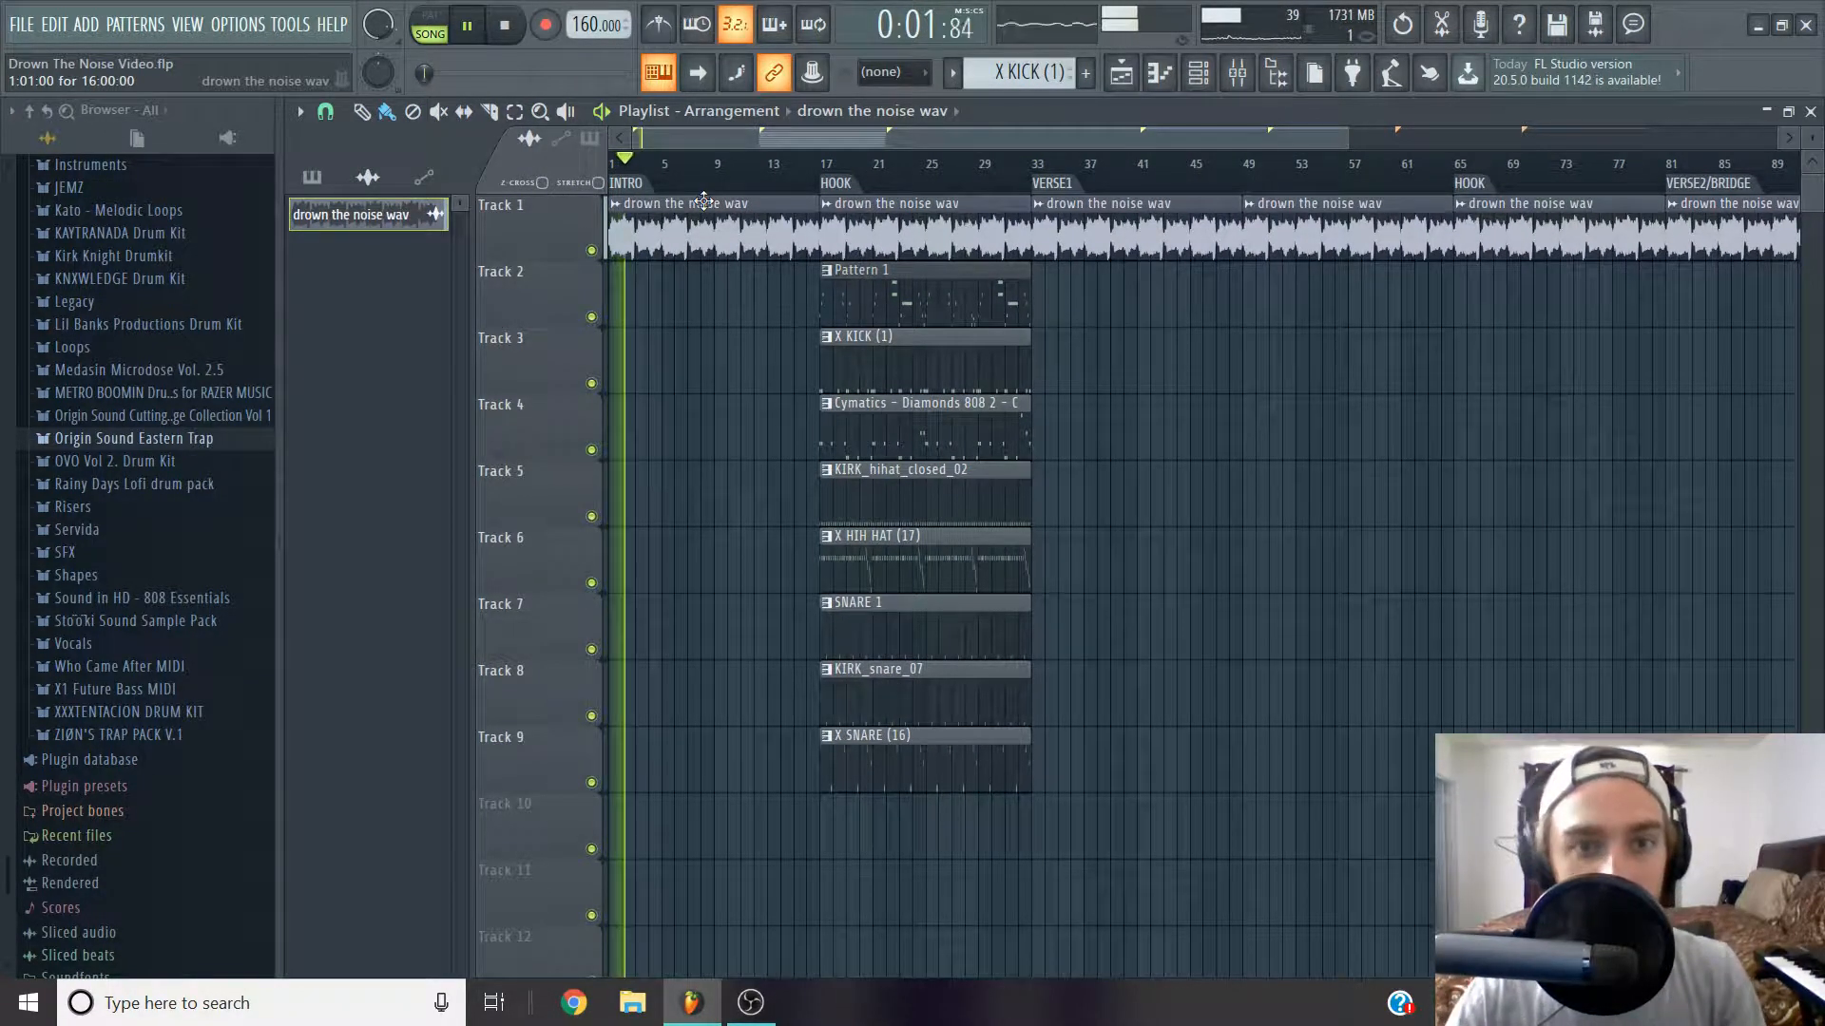
pyautogui.click(719, 164)
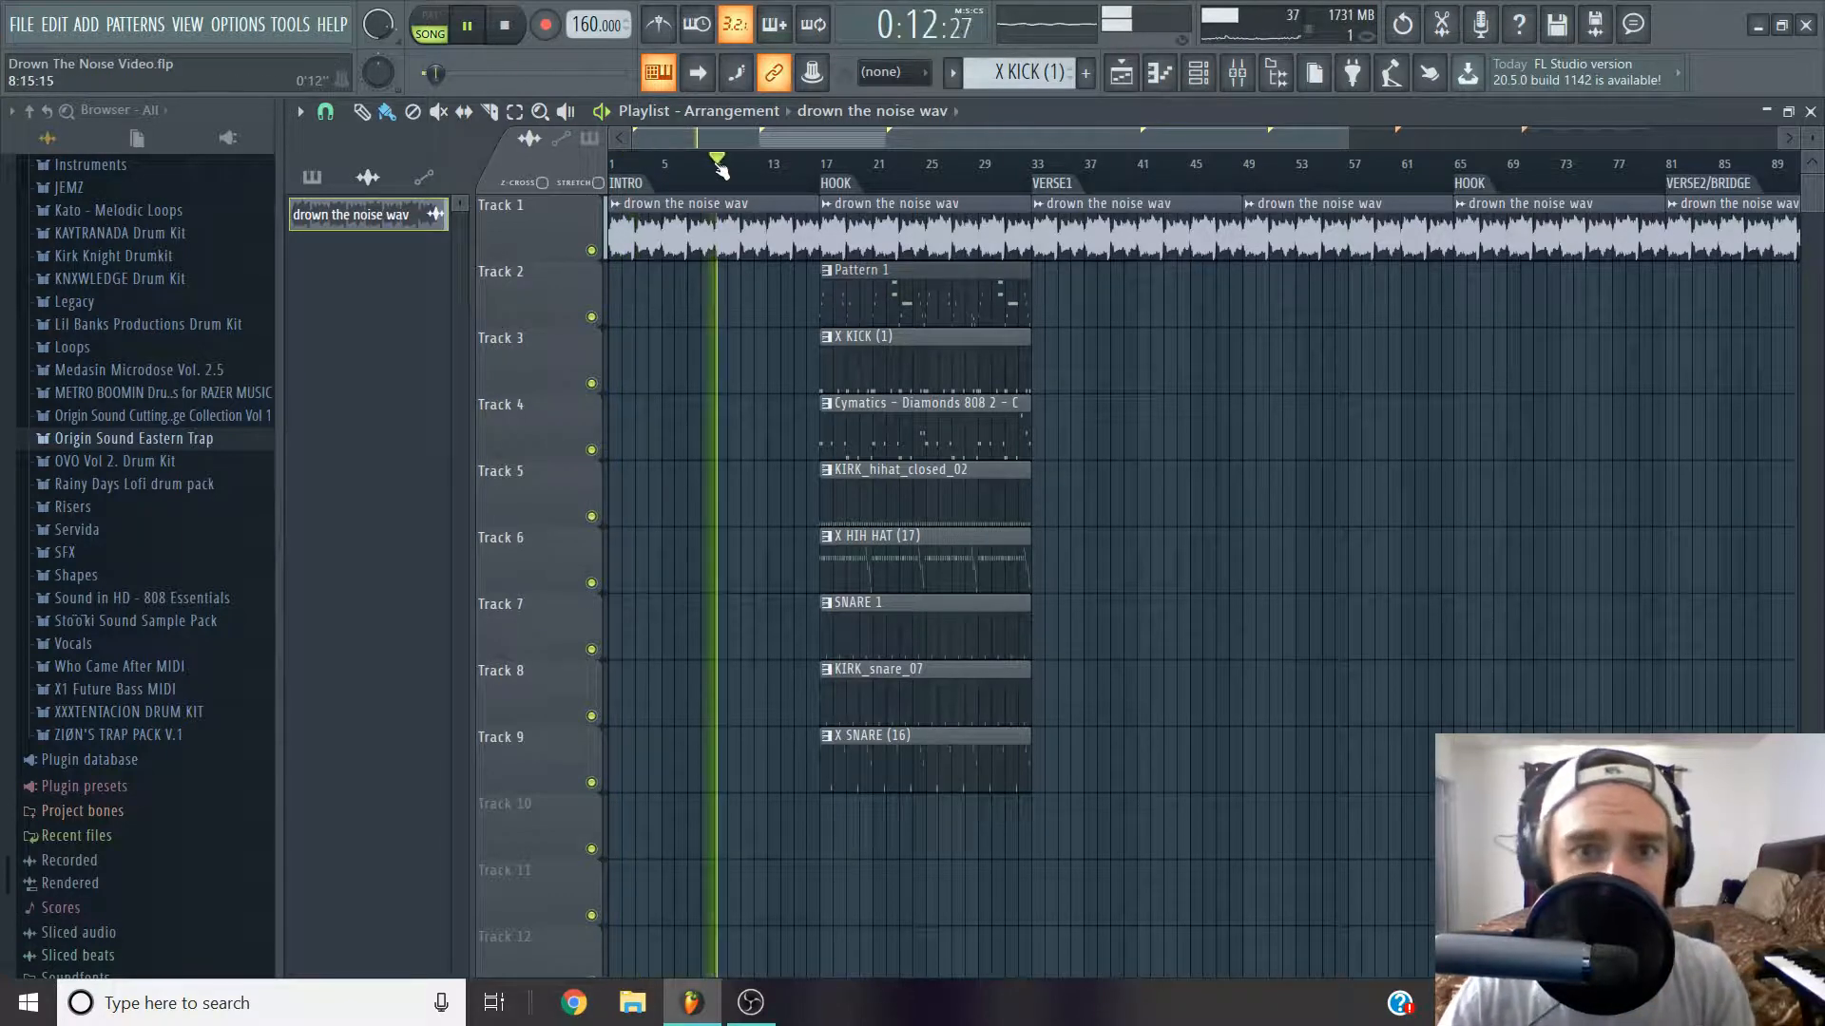
pyautogui.press('space')
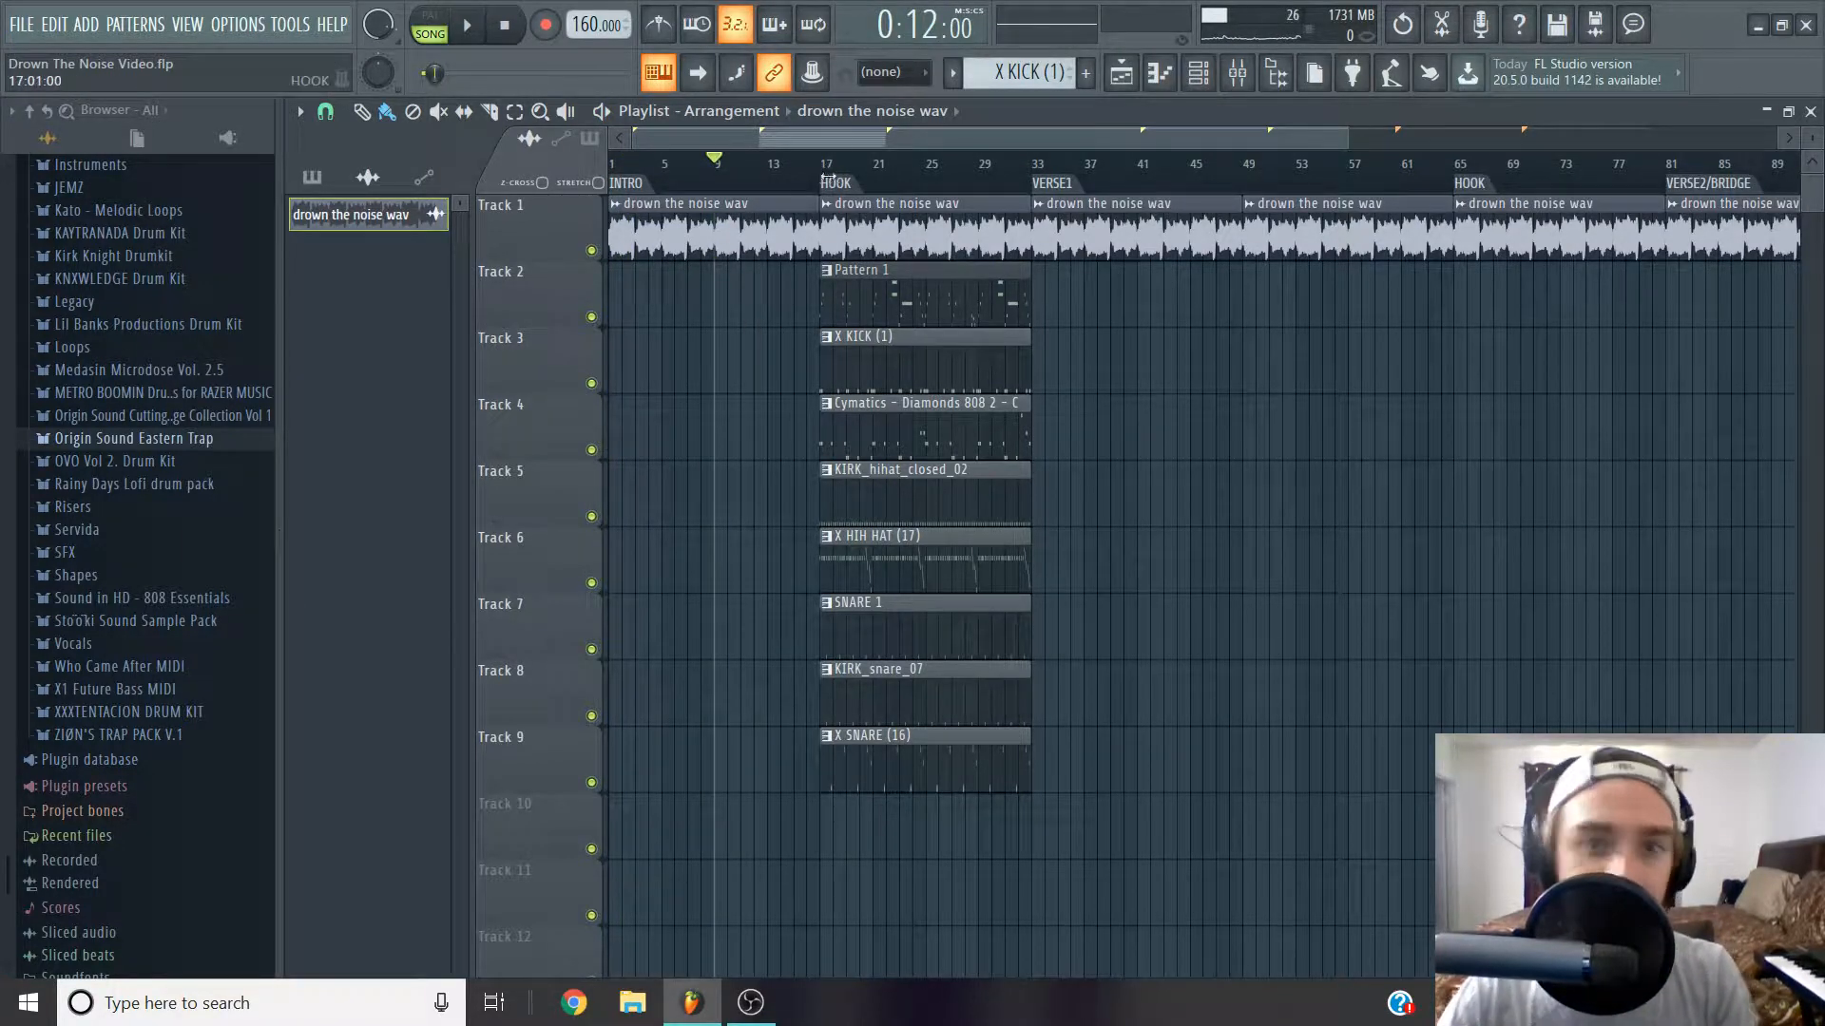
# Copy the Pattern 1 clip from the HOOK to the start of the INTRO on Track 2.
pyautogui.moveTo(905, 301); pyautogui.dragTo(450, 305)
pyautogui.moveTo(940, 272); pyautogui.dragTo(203, 278)
pyautogui.scroll(3, 580, 375)
# Set the snap to a fraction of a beat and trim the INTRO Pattern 1 clip to start just after bar 8.
pyautogui.click(325, 111)
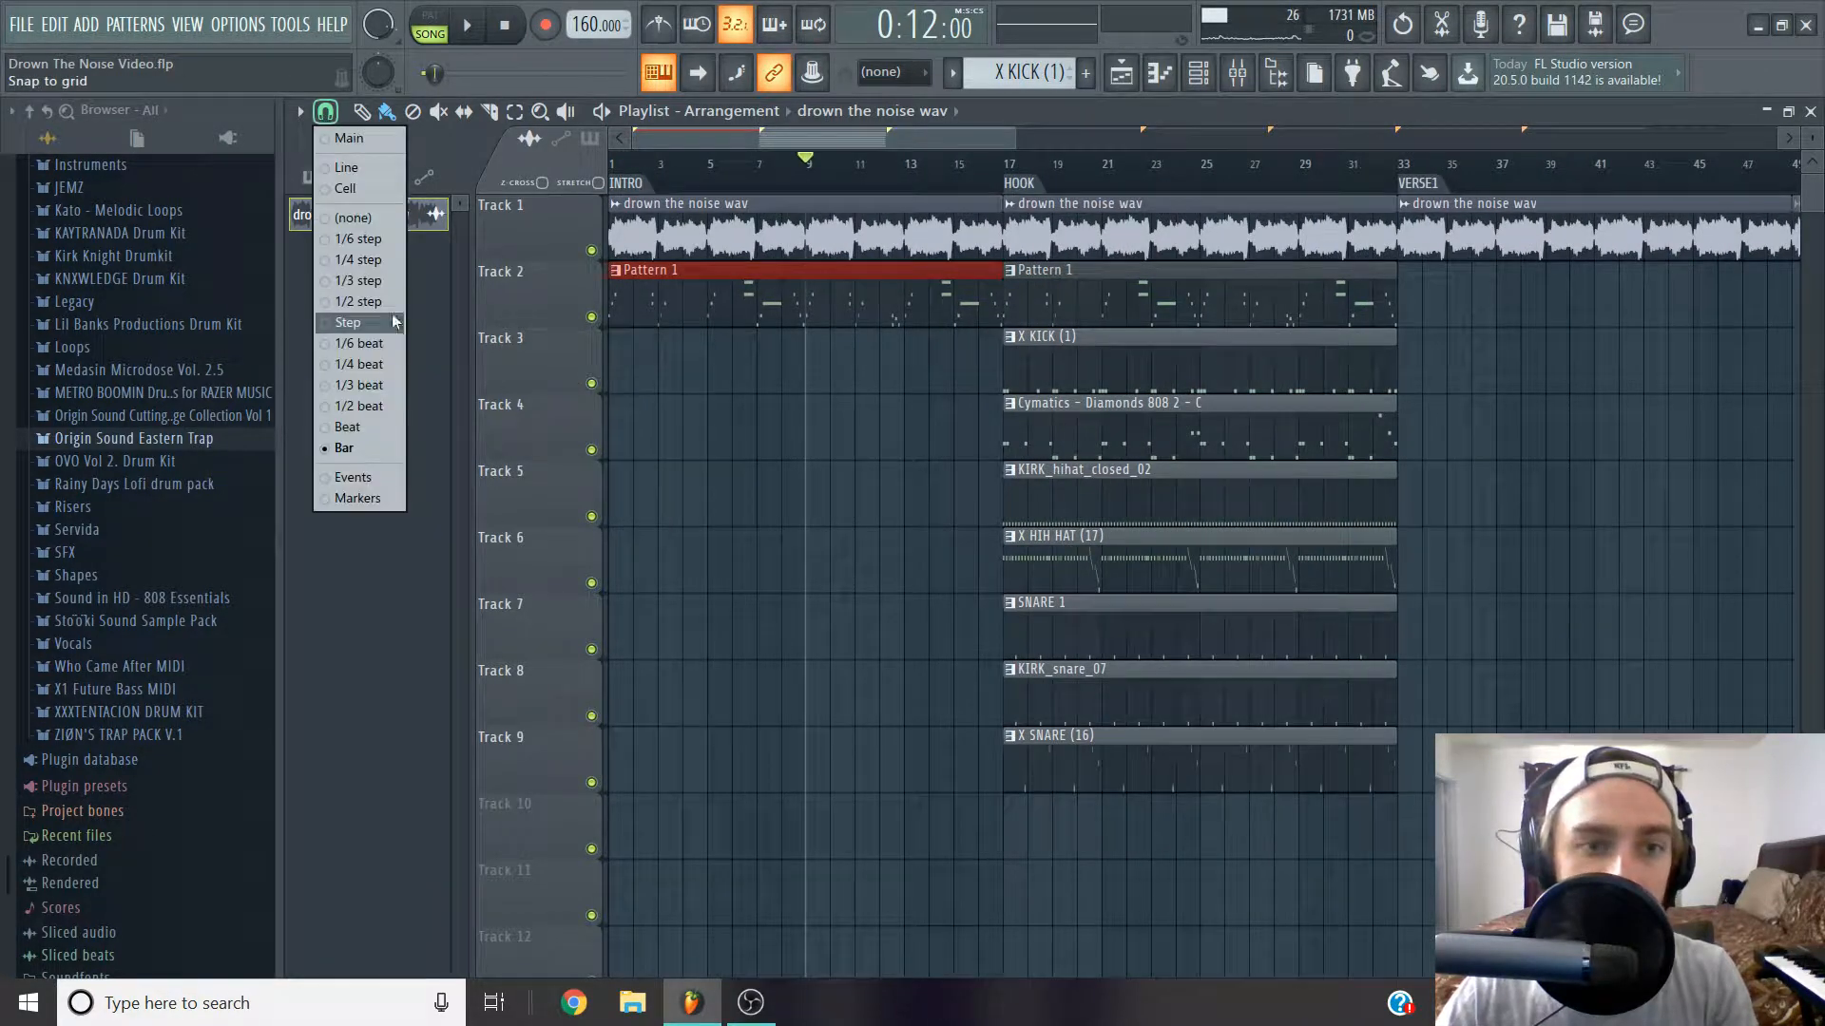
pyautogui.click(374, 388)
pyautogui.scroll(1, 590, 289)
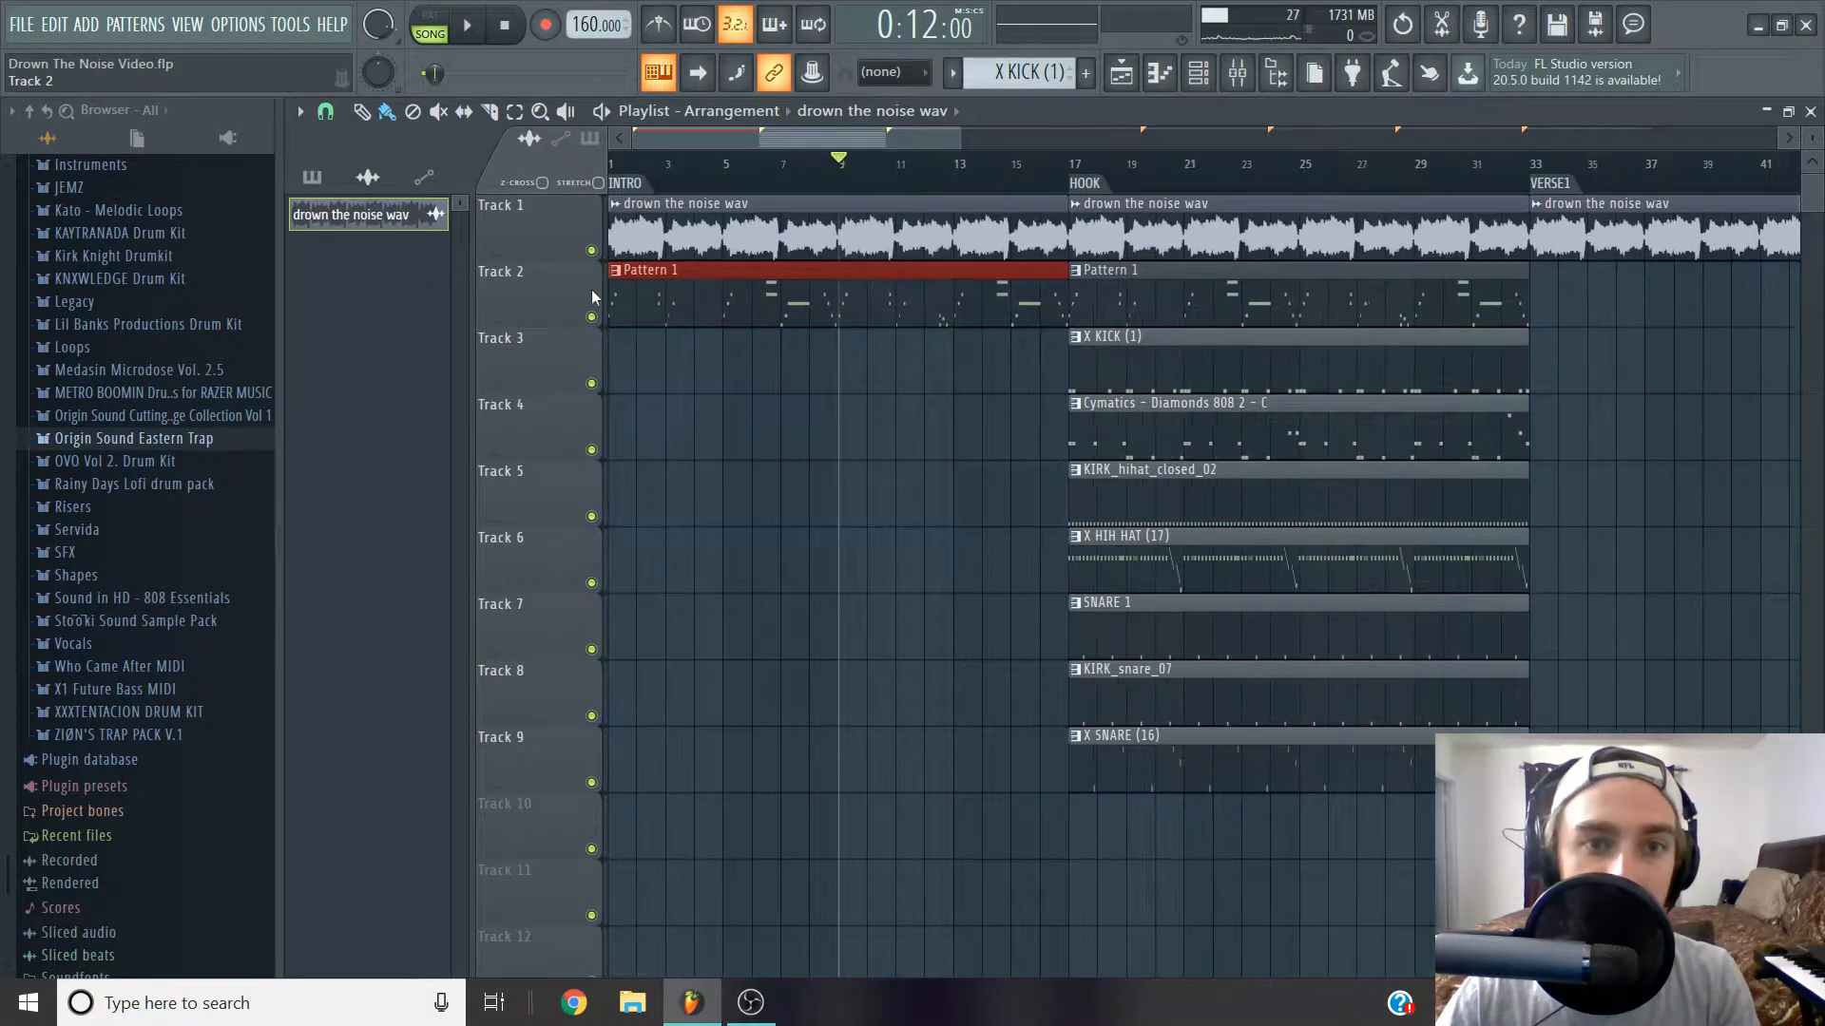
pyautogui.moveTo(611, 292); pyautogui.dragTo(741, 284)
pyautogui.scroll(2, 827, 285)
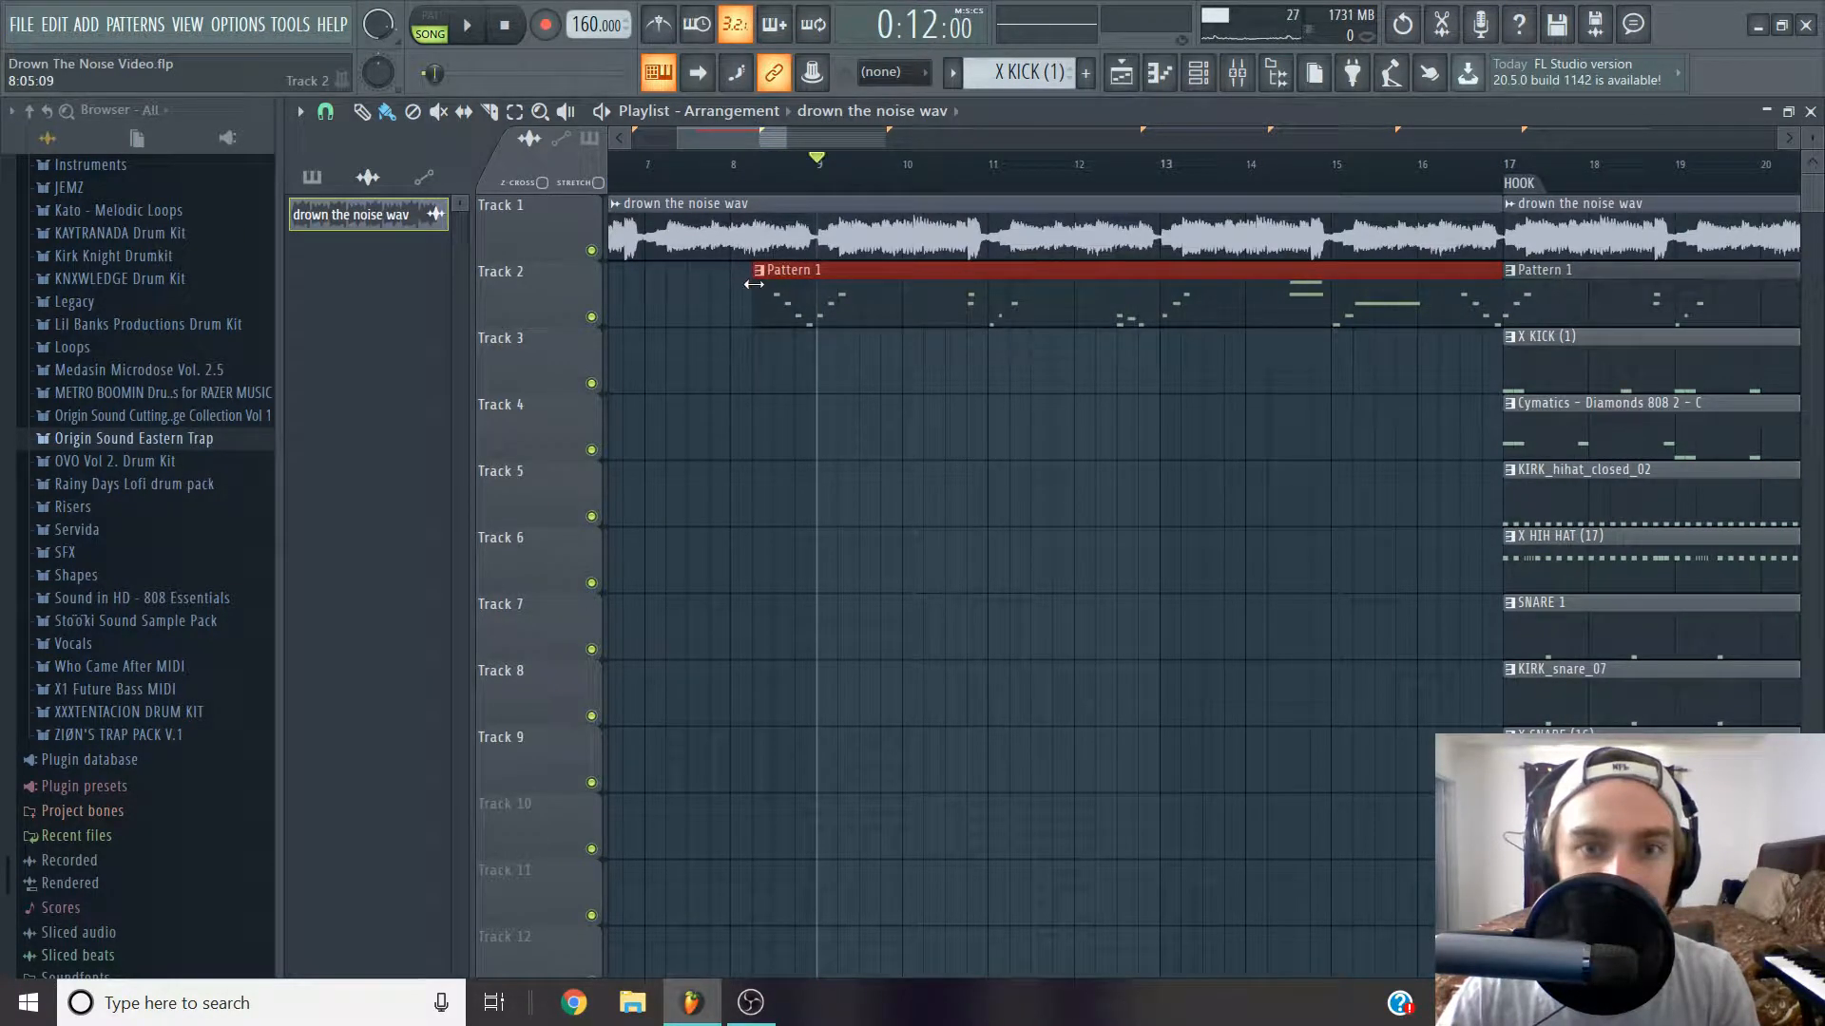
pyautogui.scroll(-1, 766, 378)
# Place the playhead at bar 8 and briefly play the trimmed Pattern 1 entry in the INTRO.
pyautogui.click(741, 179)
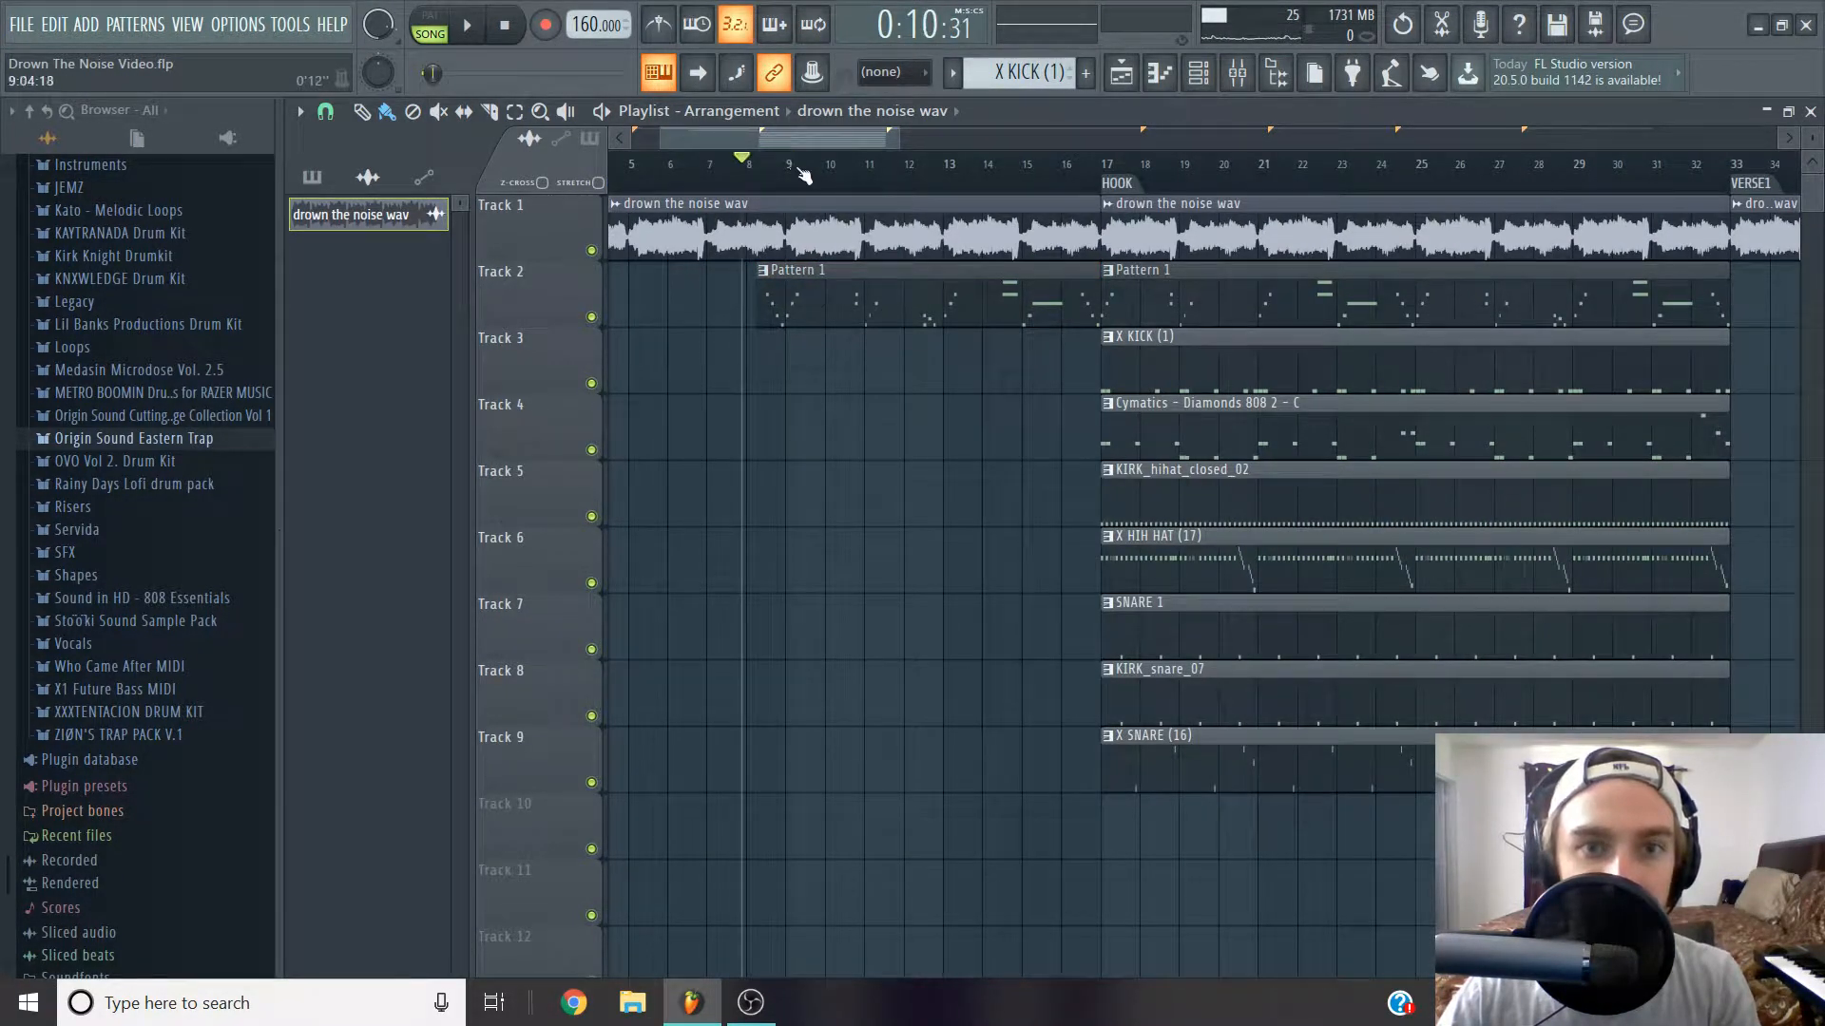
pyautogui.moveTo(752, 180); pyautogui.dragTo(757, 186)
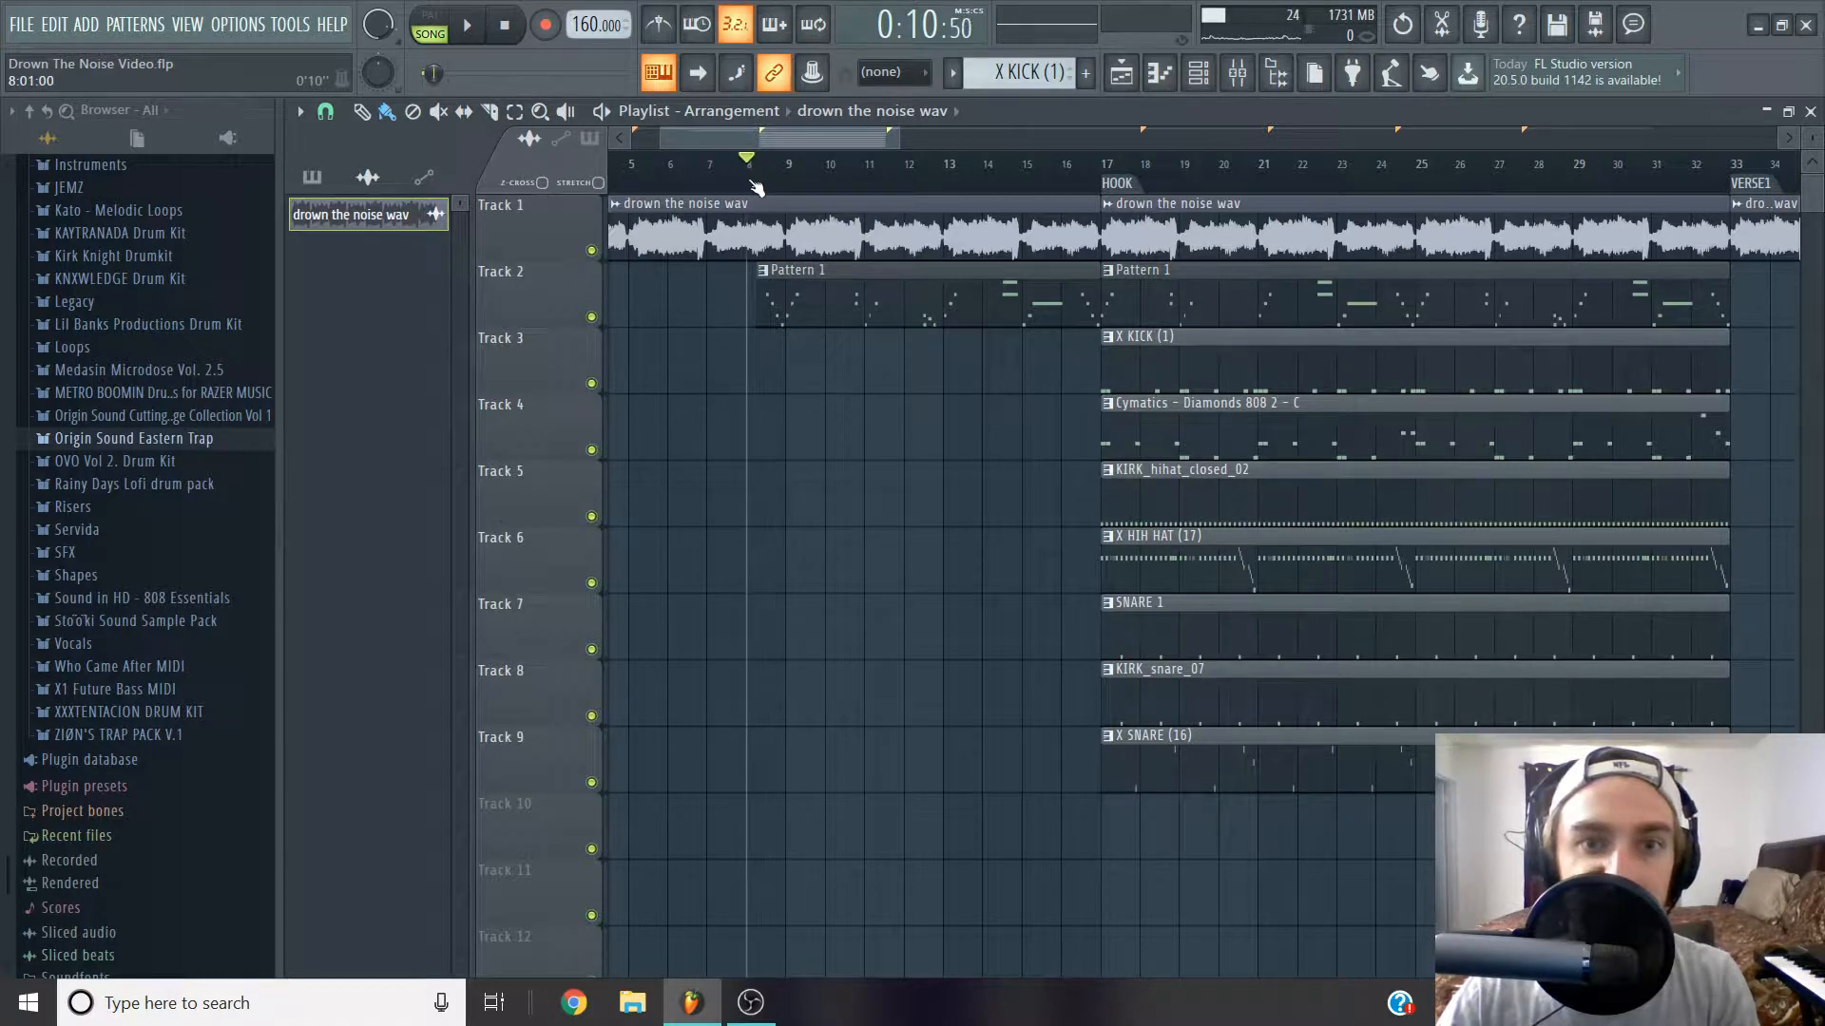
pyautogui.press('space')
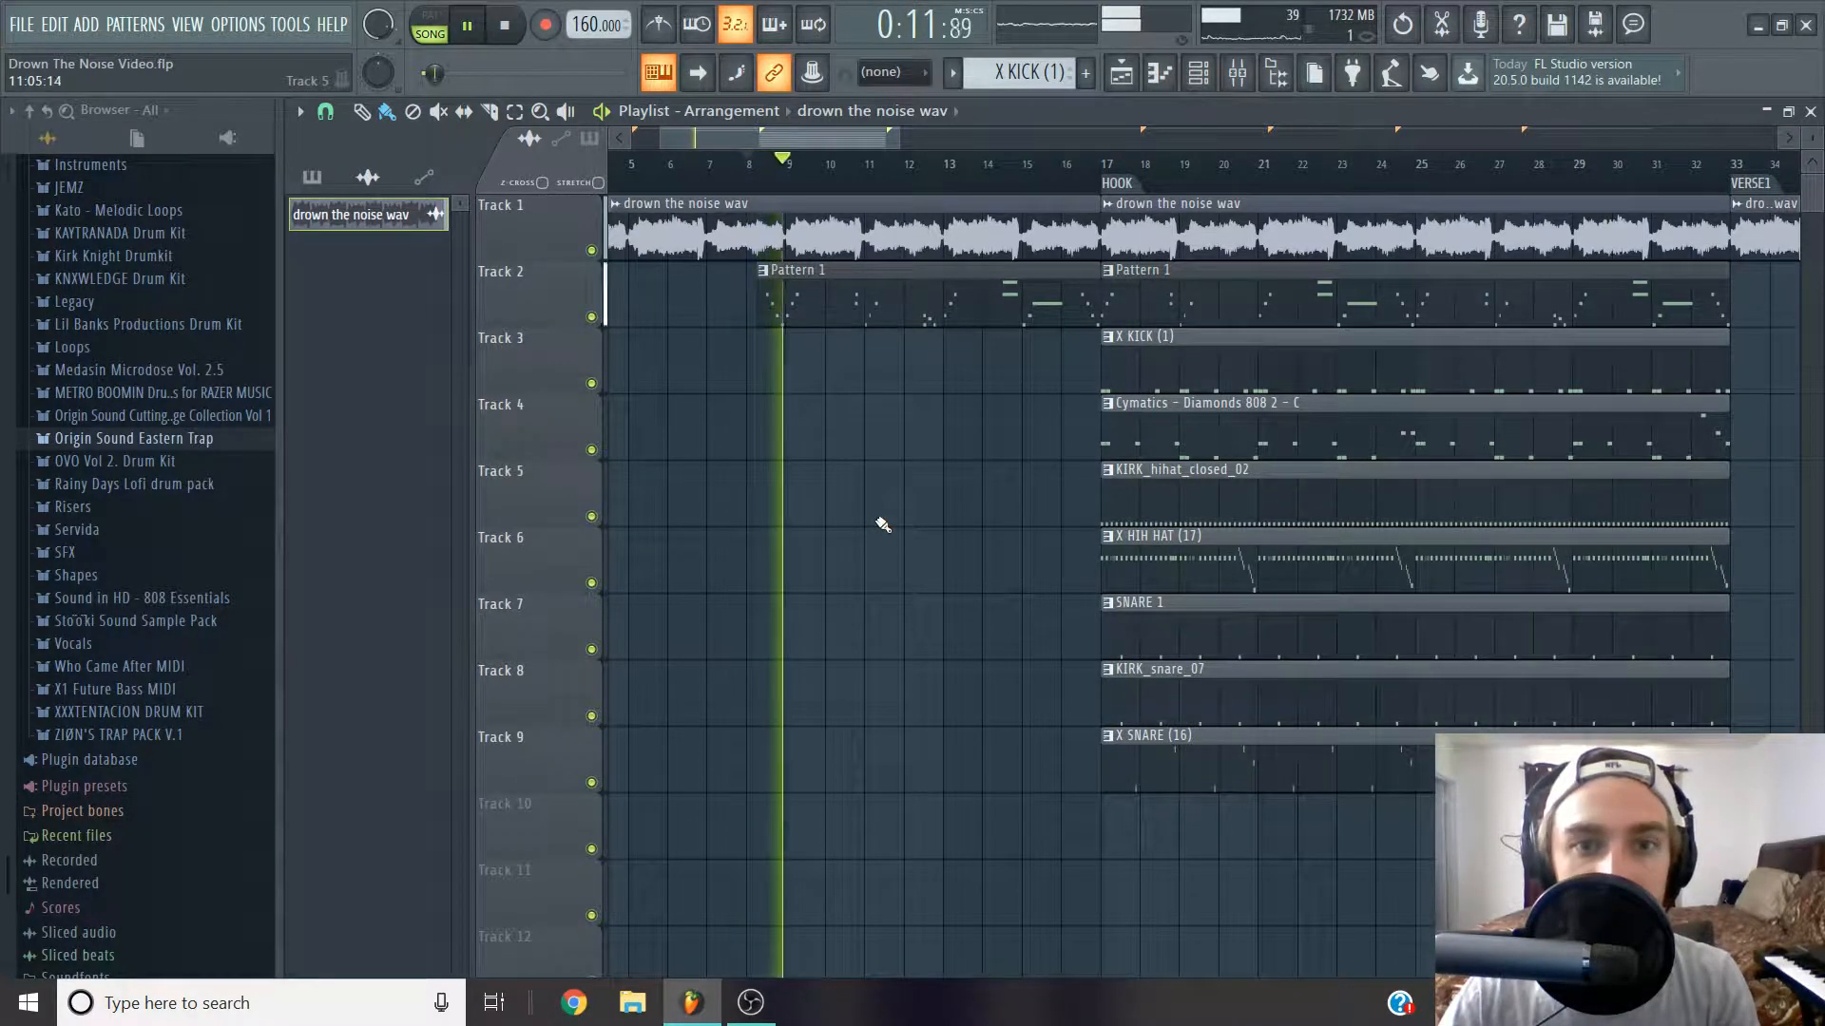
pyautogui.press('space')
# Copy the X KICK (1) clip from the HOOK into the INTRO on Track 3 and trim its start to just before bar 9.
pyautogui.scroll(-3, 907, 511)
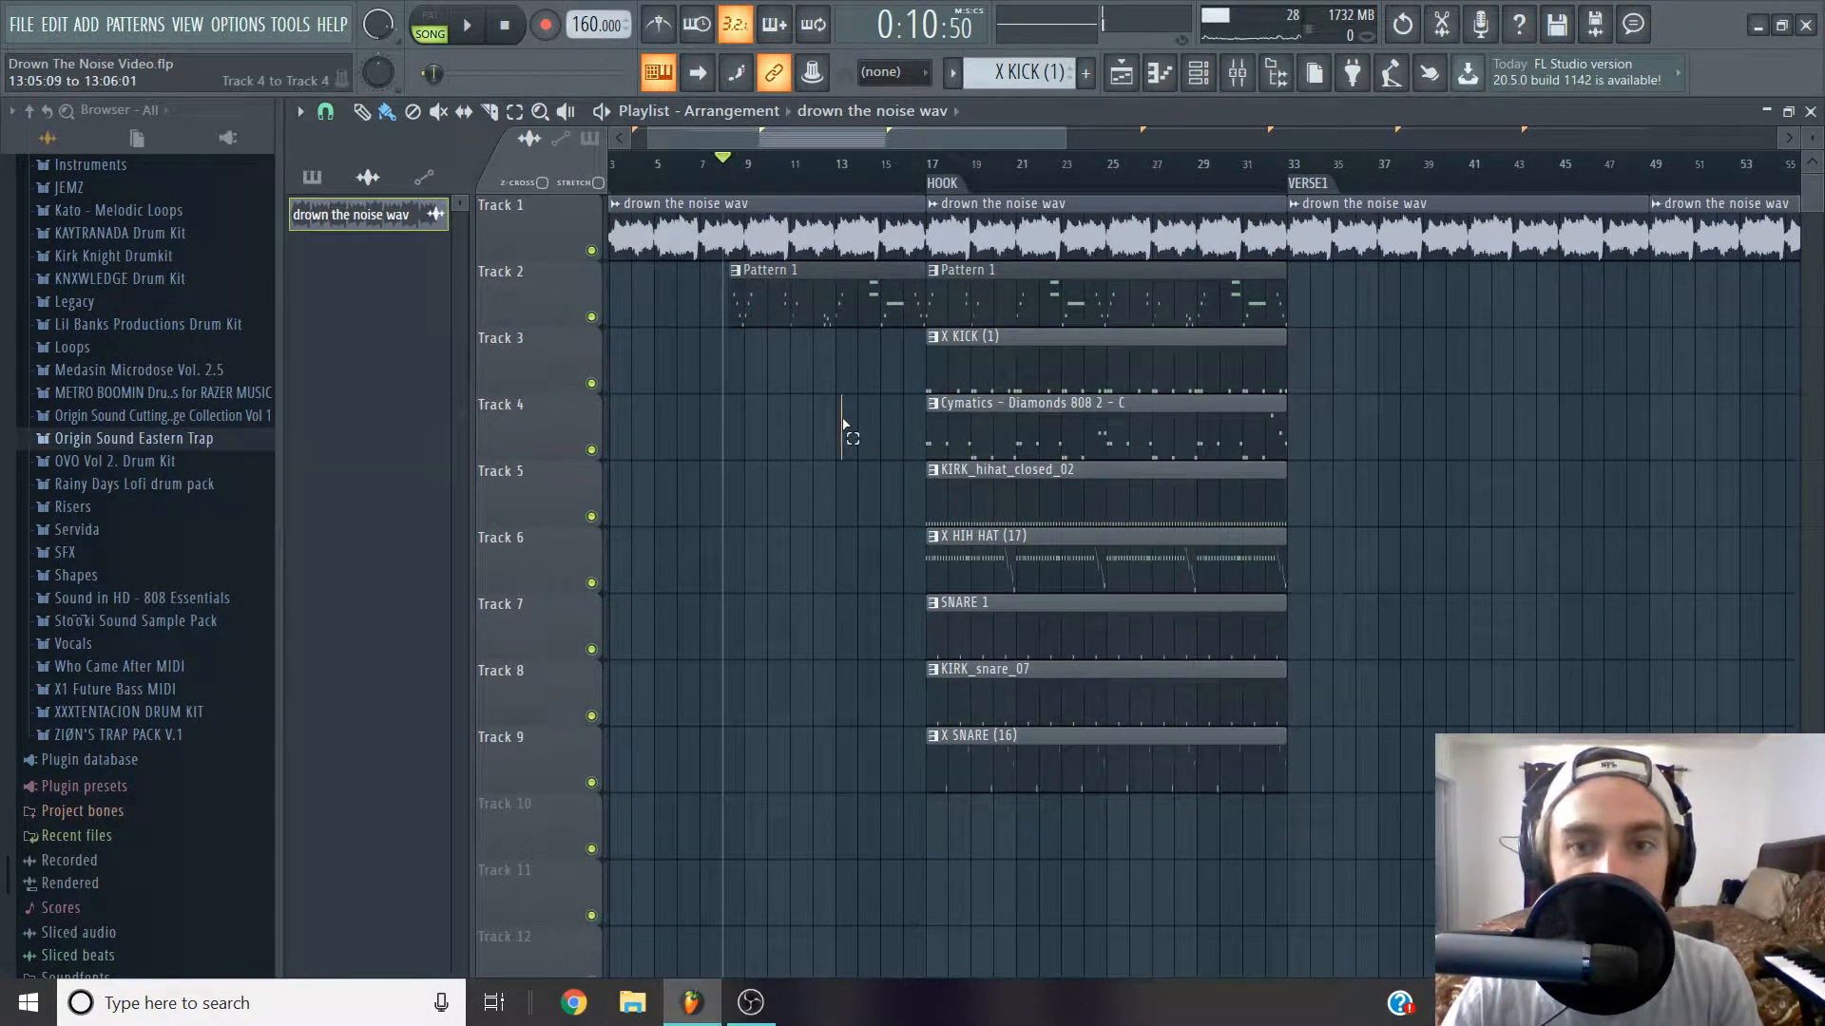
pyautogui.moveTo(985, 370); pyautogui.dragTo(296, 417)
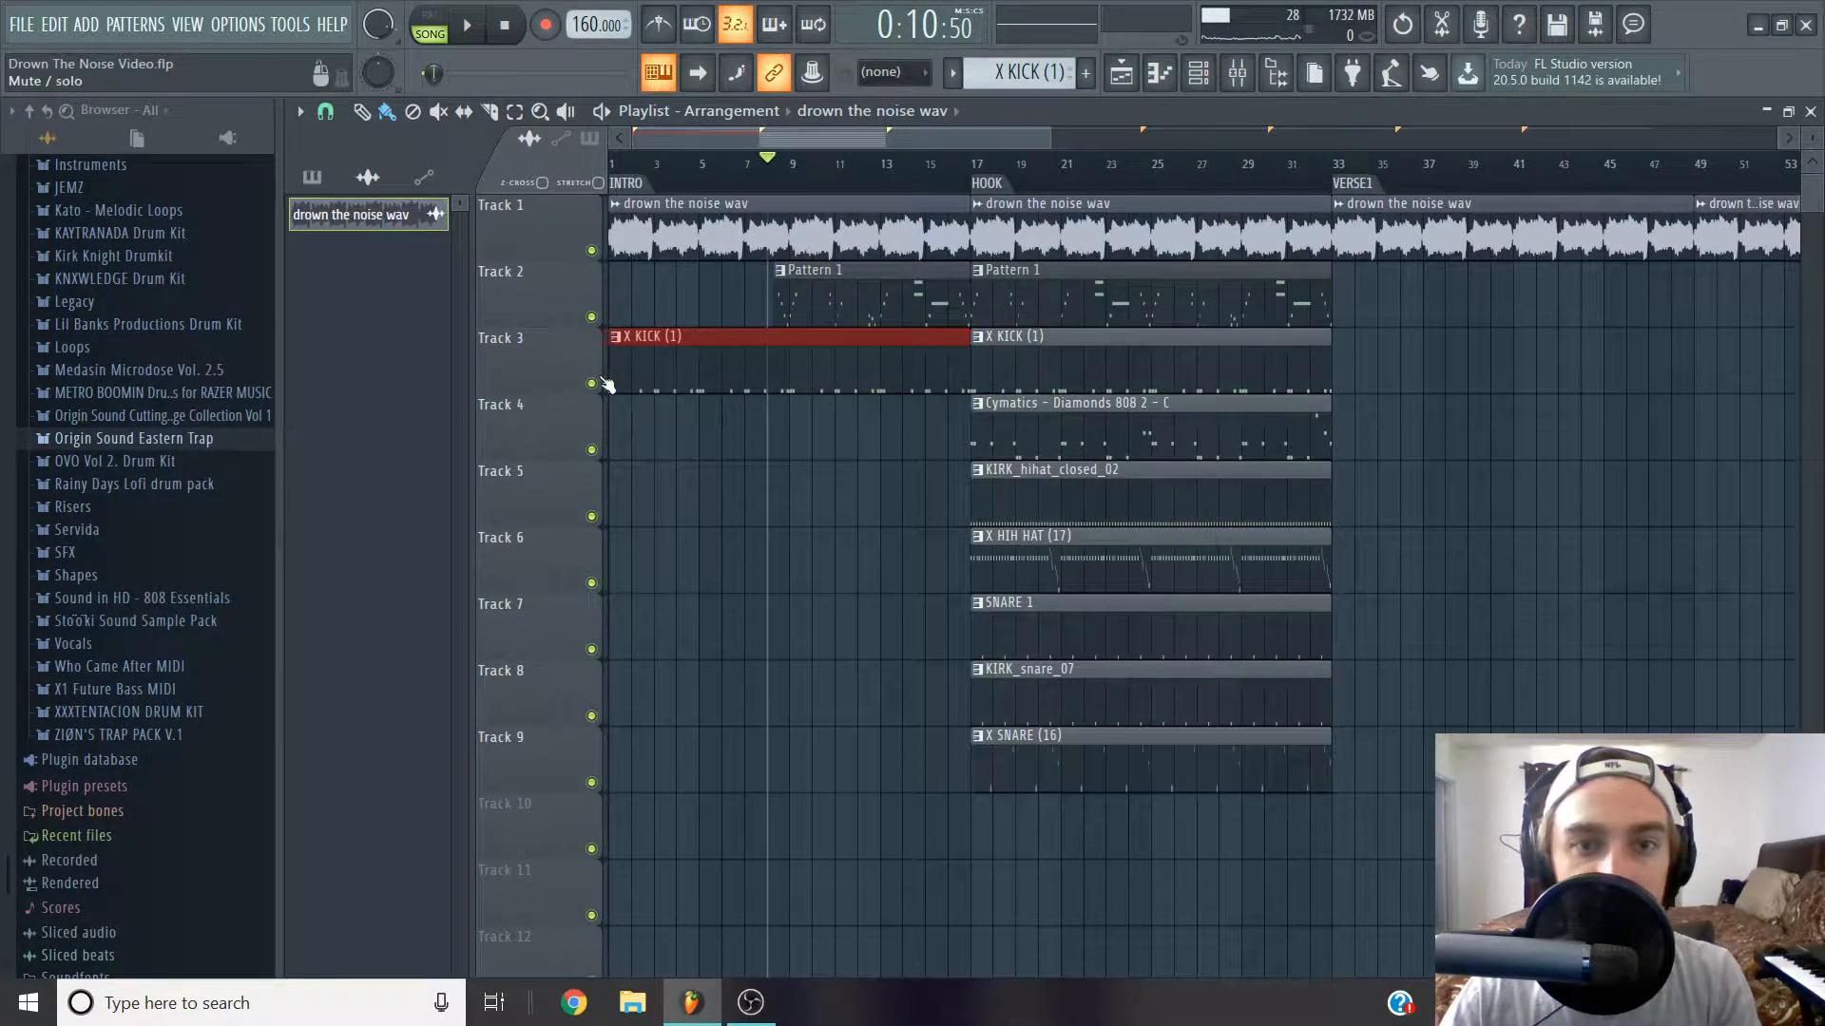
pyautogui.moveTo(609, 367); pyautogui.dragTo(788, 407)
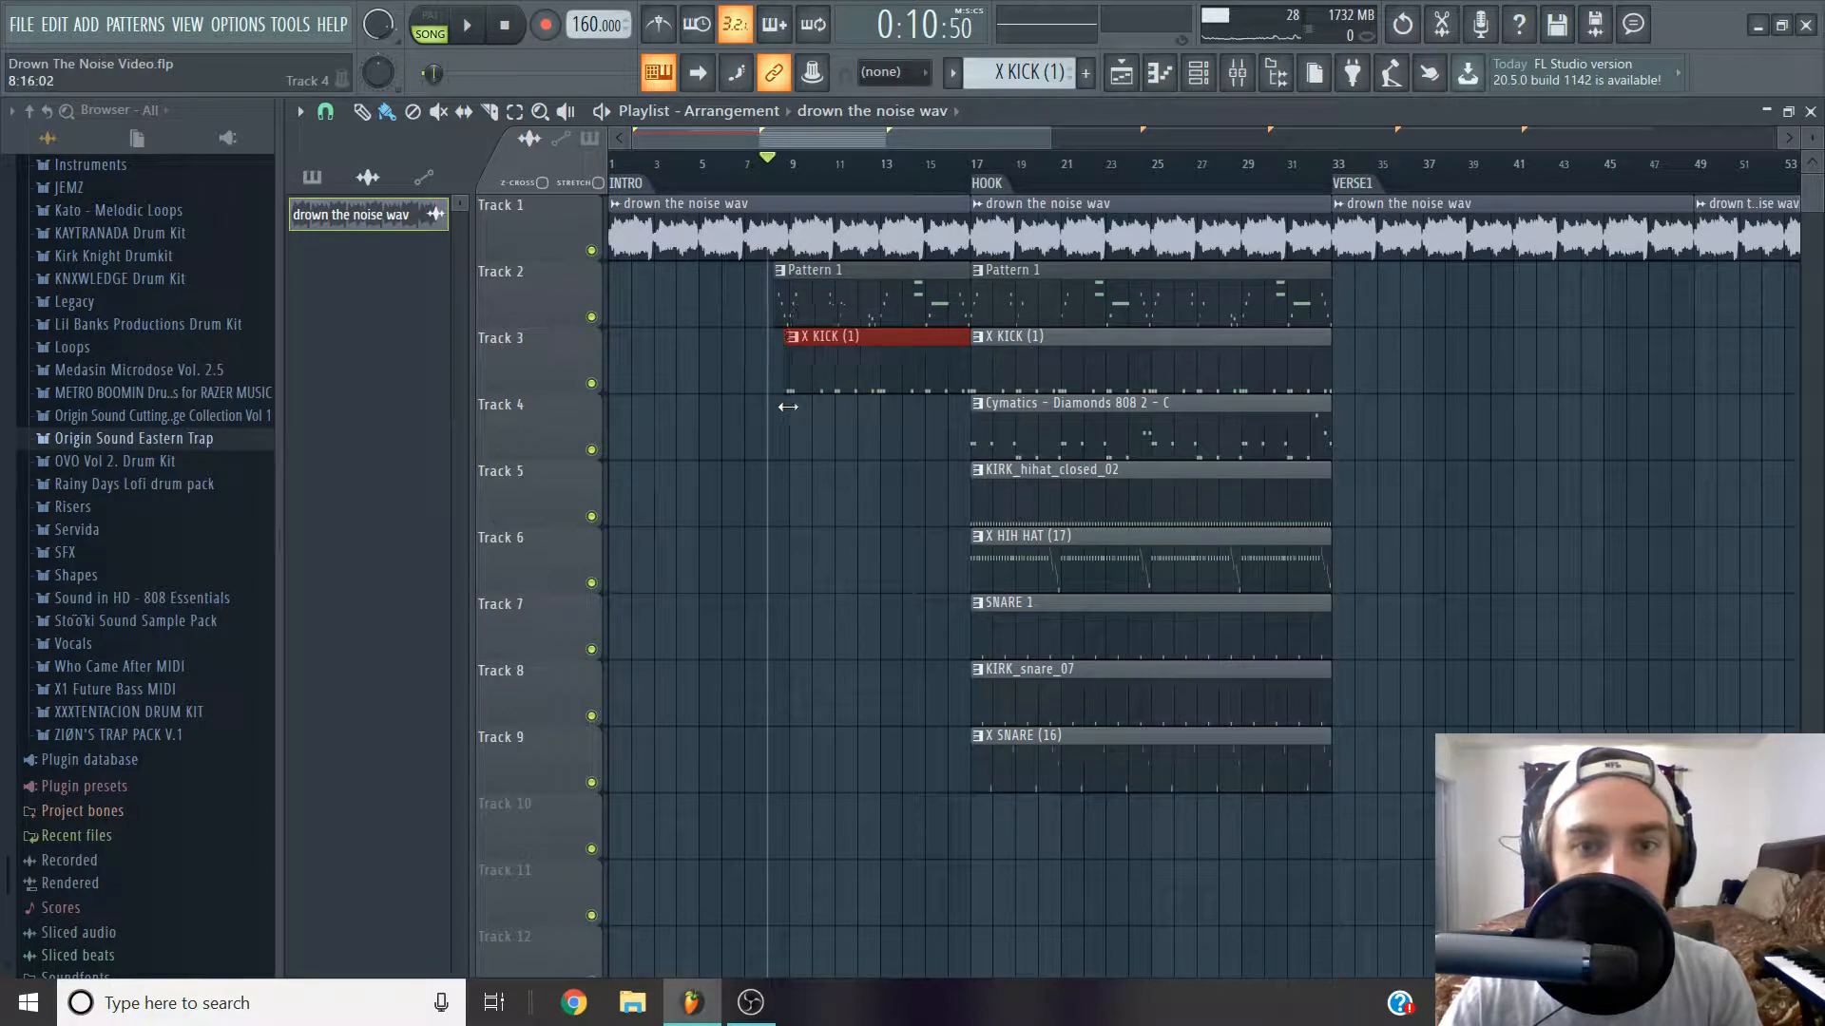
# Set the playlist snap to a coarser grid and clear the X KICK (1) clip selection.
pyautogui.keyDown('ctrl'); pyautogui.scroll(4, 797, 412); pyautogui.keyUp('ctrl')
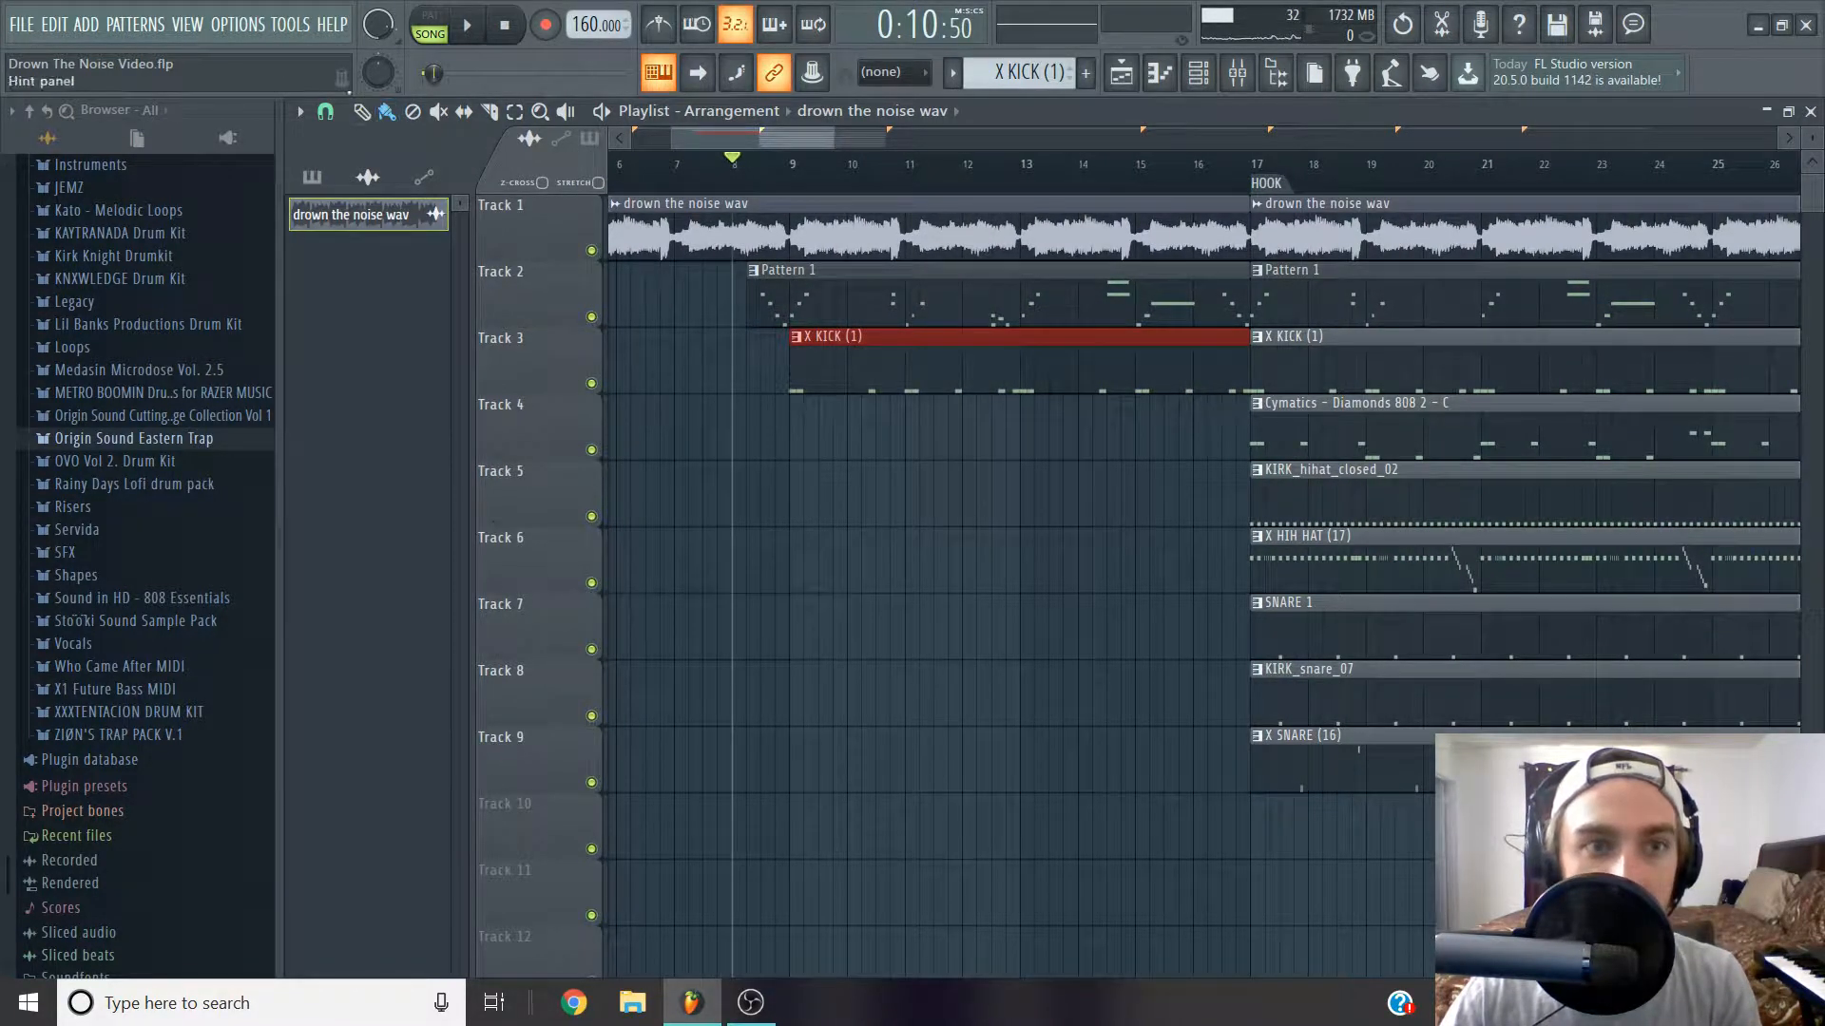
pyautogui.click(325, 111)
pyautogui.click(374, 438)
pyautogui.keyDown('ctrl'); pyautogui.scroll(-3, 1055, 671); pyautogui.keyUp('ctrl')
pyautogui.keyDown('ctrl'); pyautogui.scroll(2, 1055, 671); pyautogui.keyUp('ctrl')
pyautogui.keyDown('ctrl'); pyautogui.click(1039, 562); pyautogui.keyUp('ctrl')
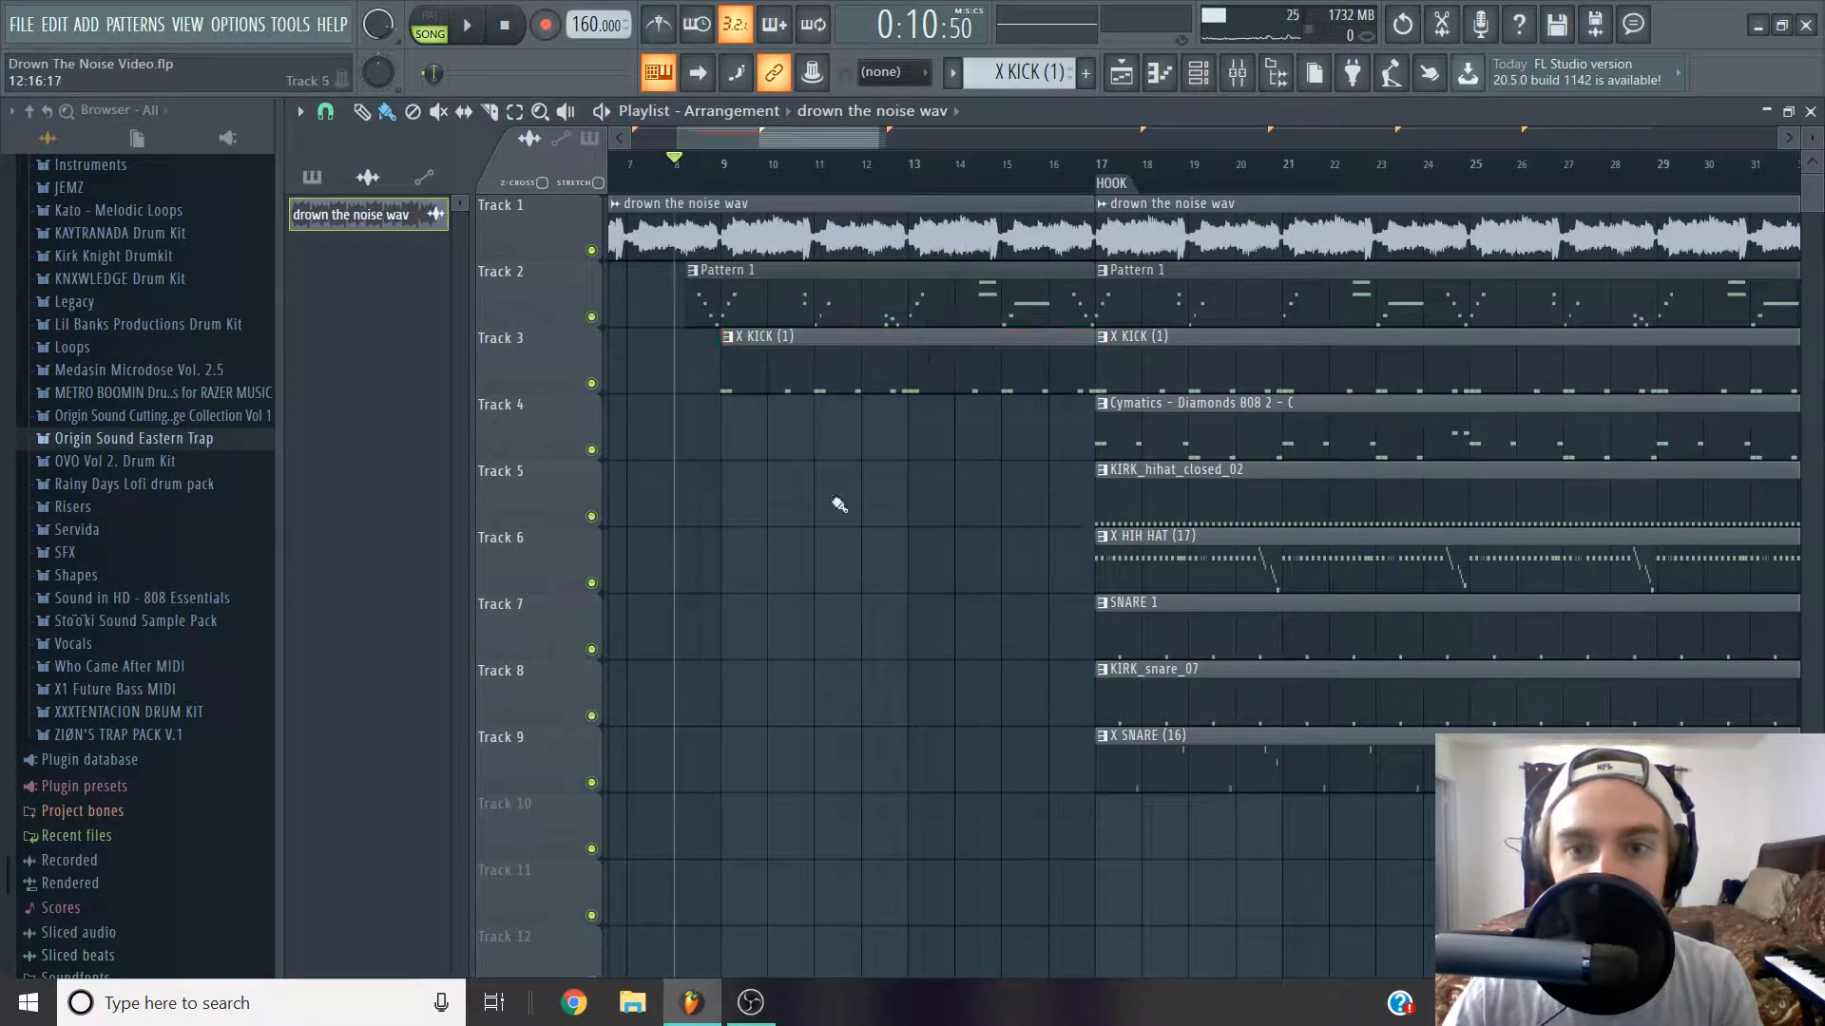
# Solo Track 5, briefly play its hi-hat clip from the start of the HOOK, and restore all tracks.
pyautogui.keyDown('ctrl'); pyautogui.click(592, 516); pyautogui.keyUp('ctrl')
pyautogui.click(1099, 169)
pyautogui.press('space')
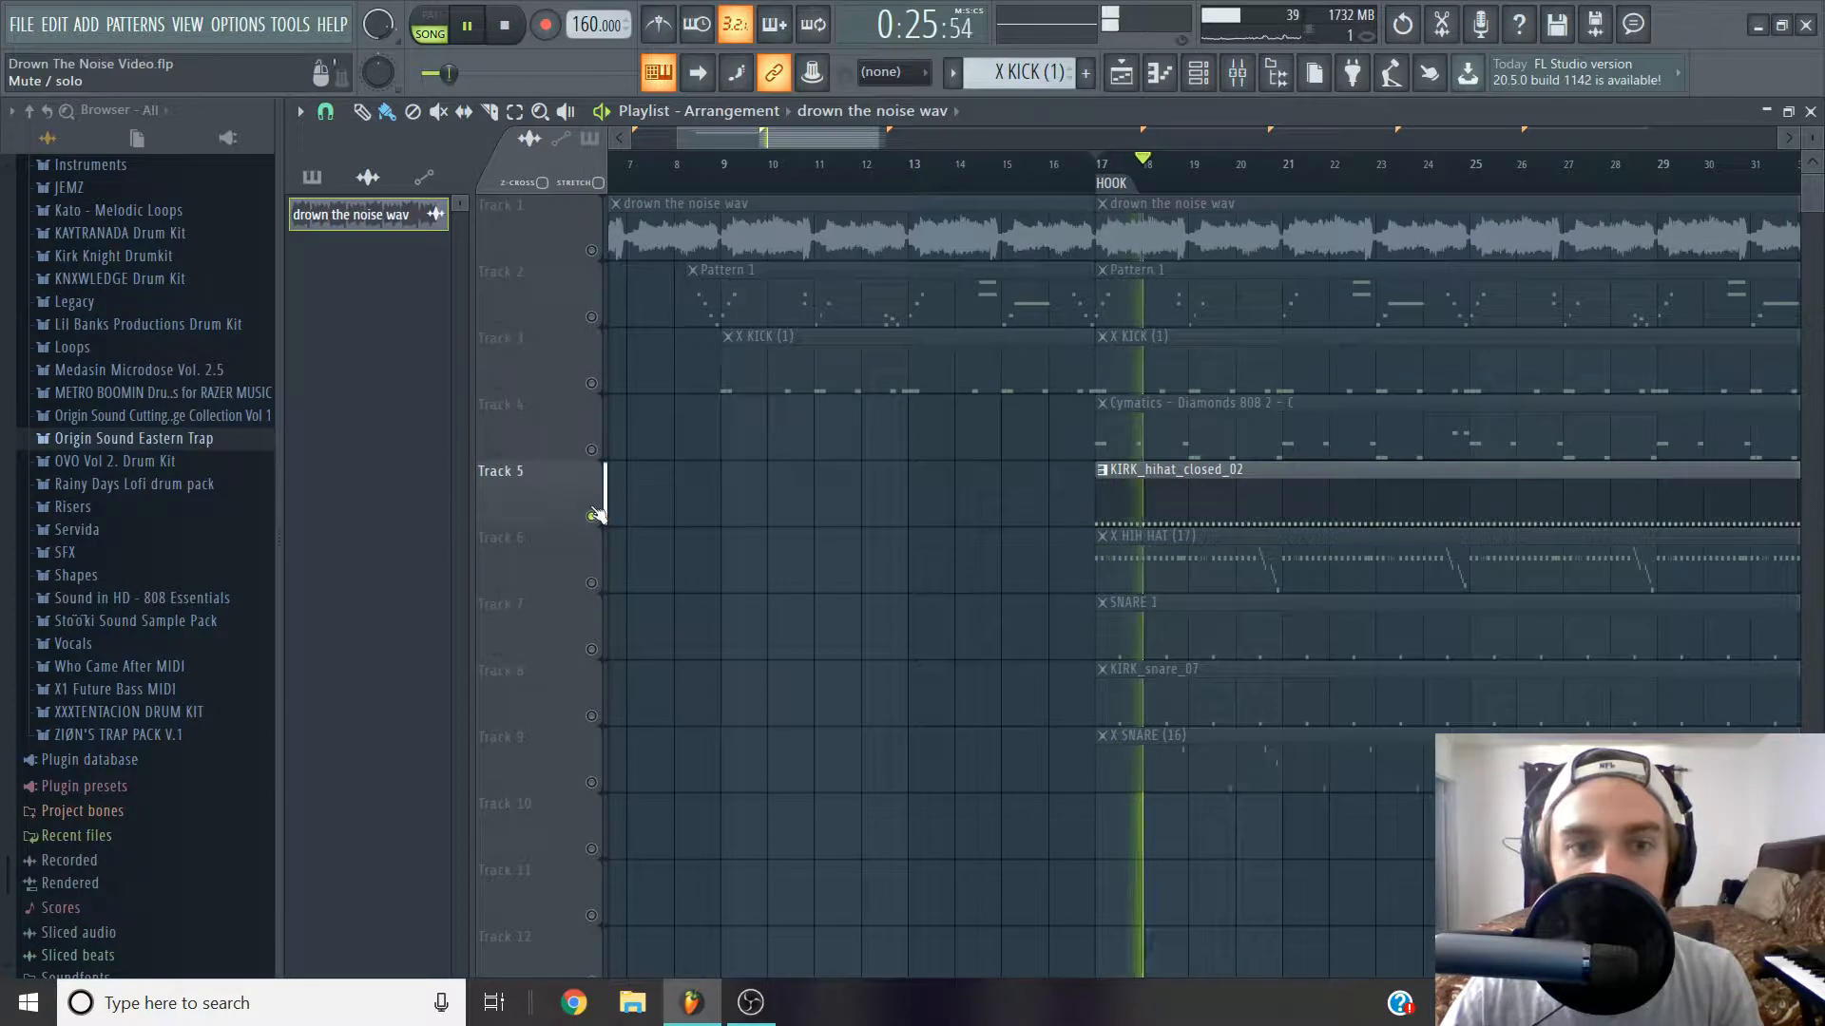
pyautogui.click(592, 515)
pyautogui.press('space')
pyautogui.click(591, 518)
pyautogui.keyDown('ctrl'); pyautogui.click(591, 518); pyautogui.keyUp('ctrl')
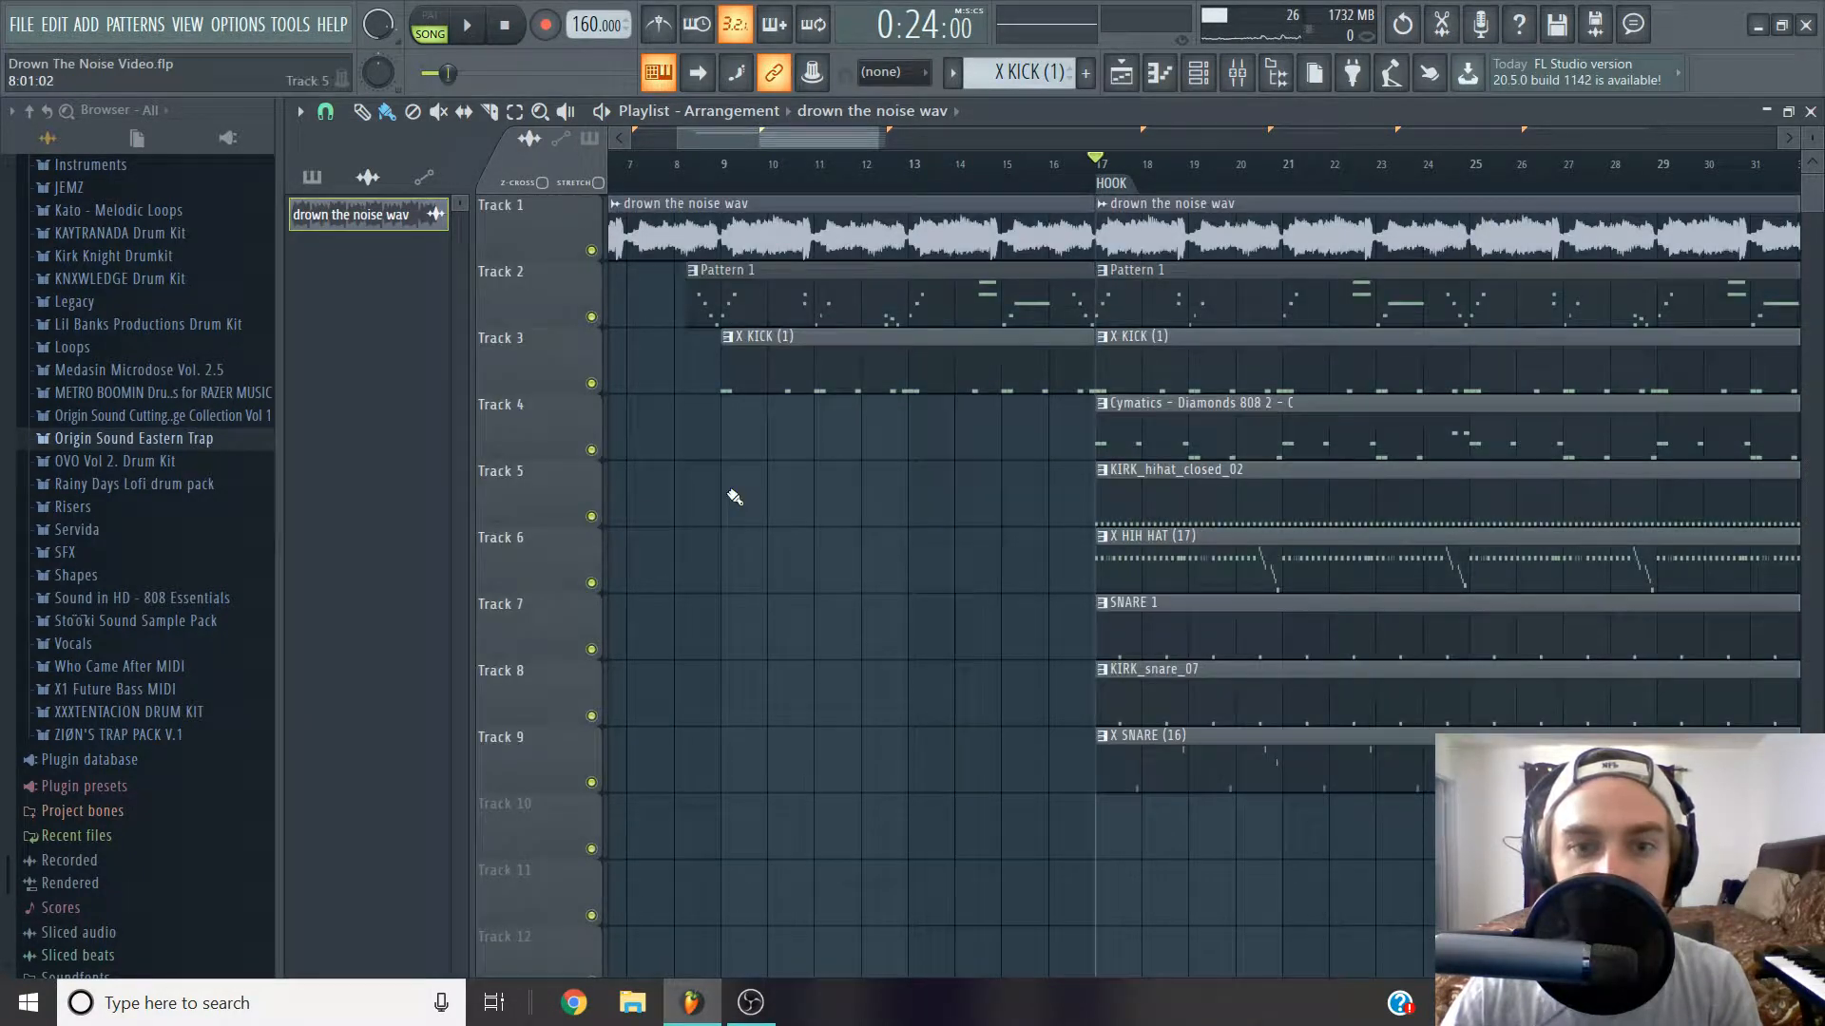
# Copy the HOOK's KIRK_hihat_closed_02 and X SNARE (16) clips into the INTRO and trim both copies to start at bar 9.
pyautogui.moveTo(1152, 497); pyautogui.dragTo(219, 574)
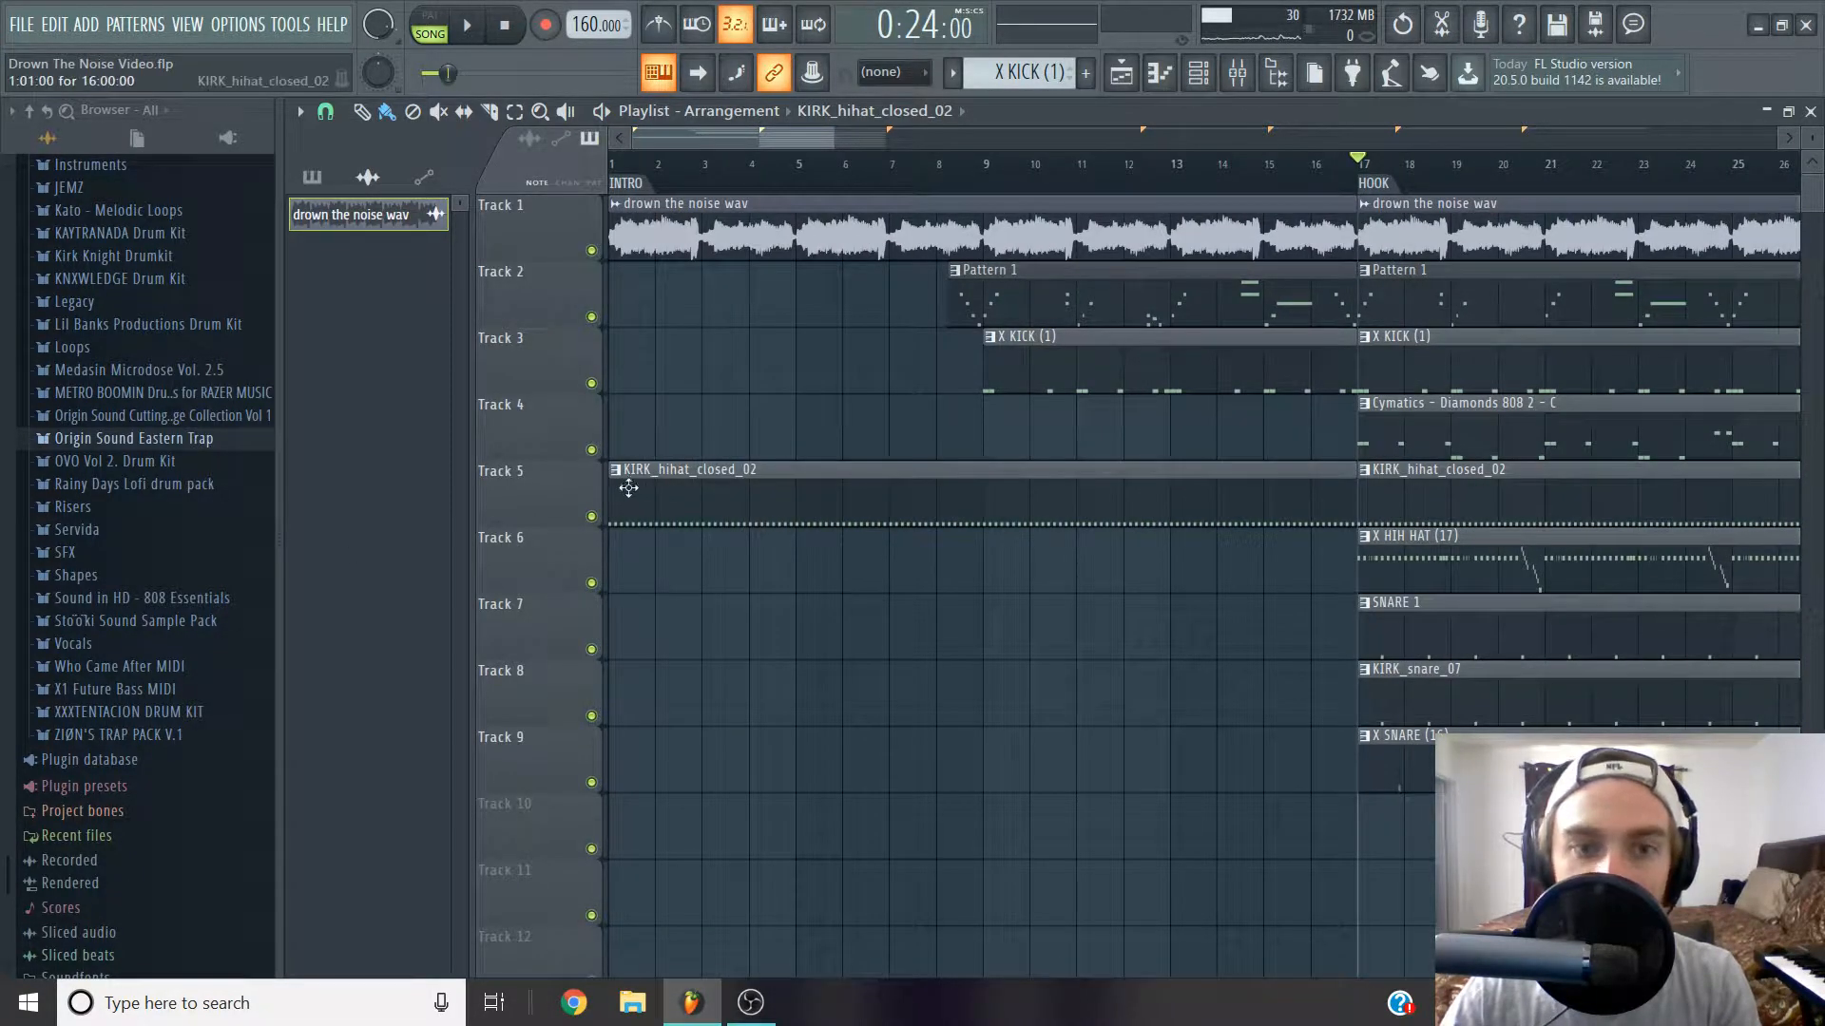
pyautogui.moveTo(611, 489); pyautogui.dragTo(984, 489)
pyautogui.moveTo(1252, 764); pyautogui.dragTo(652, 845)
pyautogui.moveTo(609, 760); pyautogui.dragTo(955, 832)
# Play the INTRO from bar 8 to audition the added hi-hat and snare clips.
pyautogui.click(937, 166)
pyautogui.press('space')
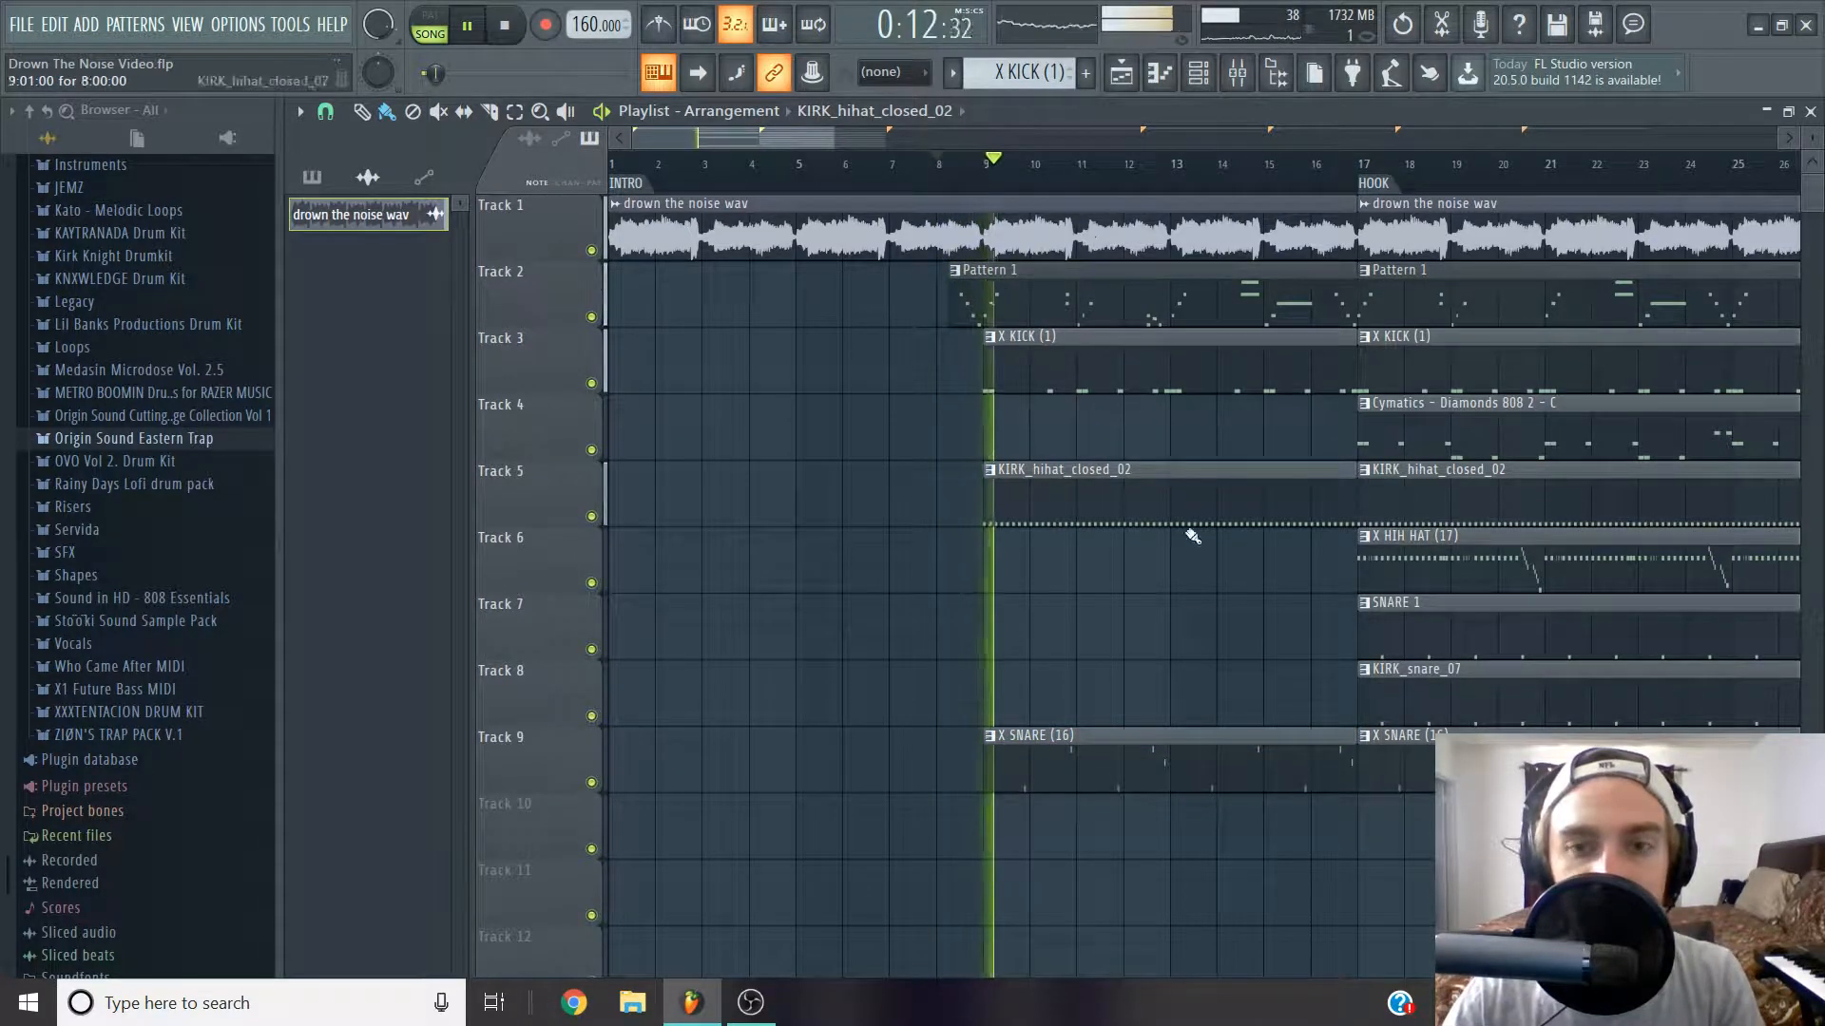
pyautogui.scroll(-4, 1178, 599)
pyautogui.scroll(2, 1031, 769)
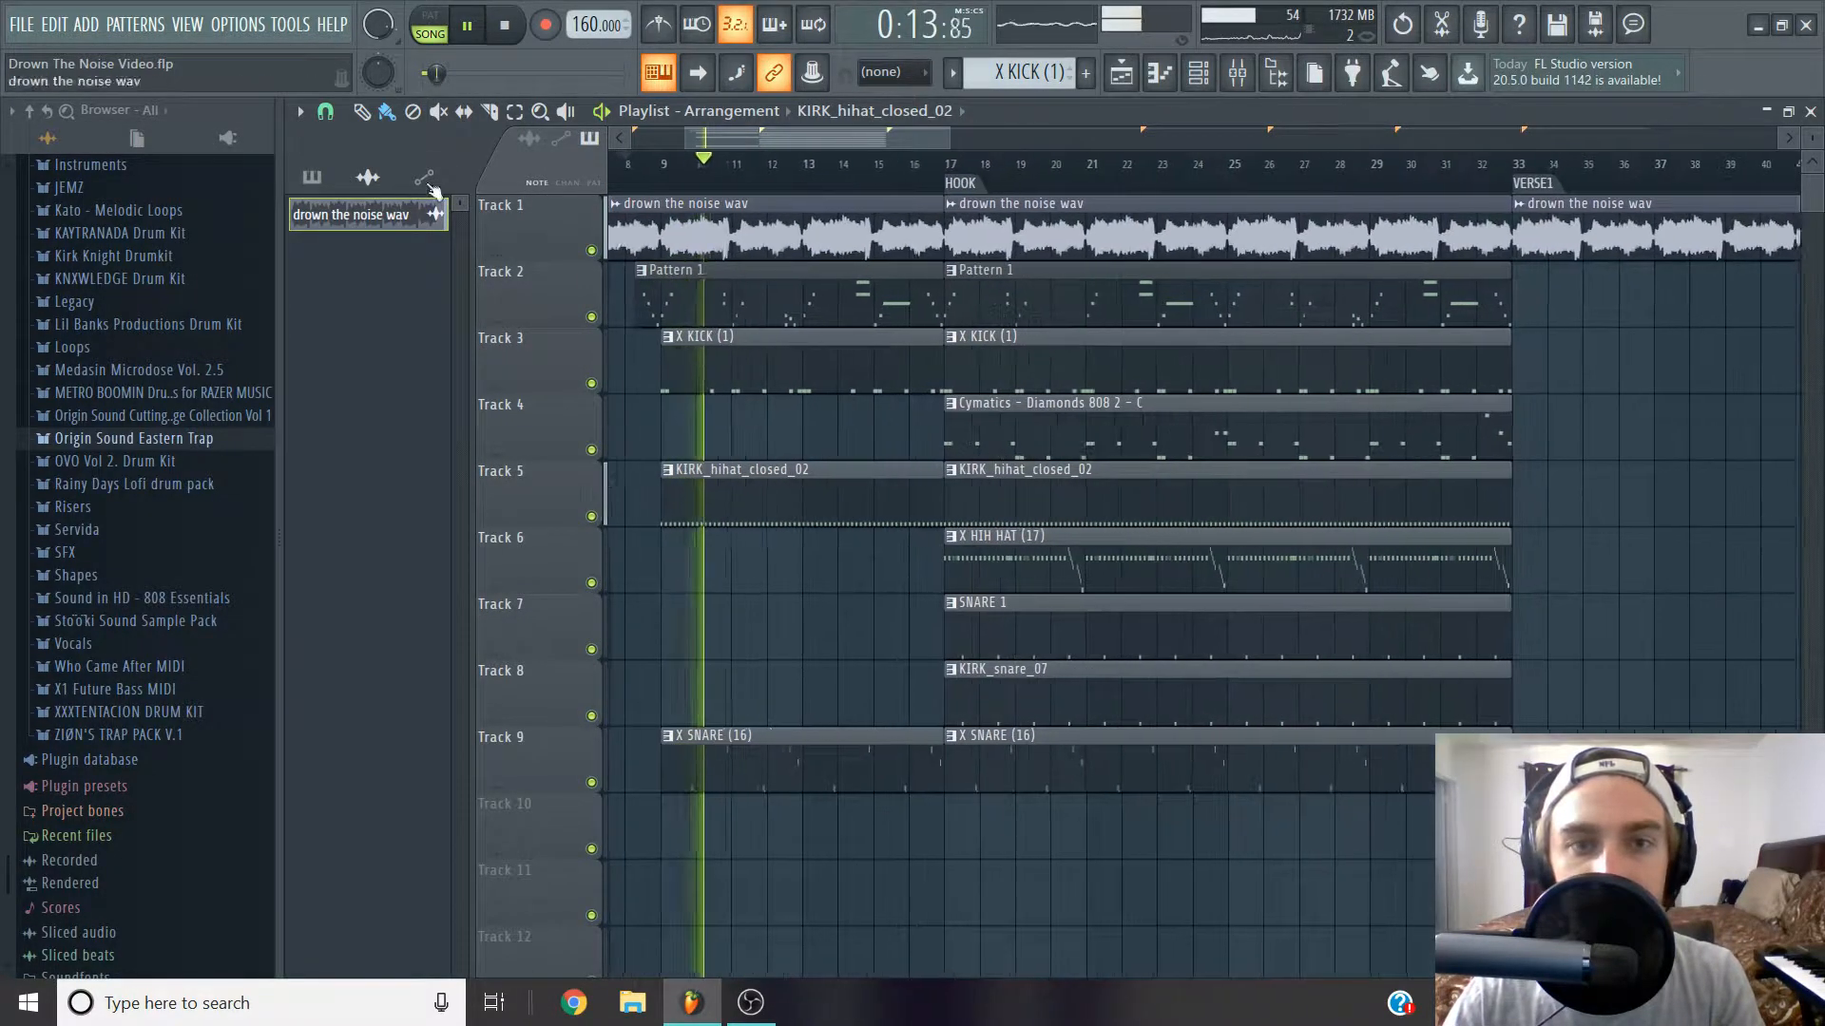
# Set a finer snap and trim the ends of the INTRO's kick, hi-hat and X SNARE (16) clips to shortly before the HOOK.
pyautogui.click(325, 111)
pyautogui.click(366, 410)
pyautogui.moveTo(909, 859); pyautogui.dragTo(894, 267)
pyautogui.scroll(2, 939, 293)
pyautogui.scroll(1, 939, 294)
pyautogui.moveTo(890, 850); pyautogui.dragTo(916, 361)
pyautogui.scroll(2, 939, 361)
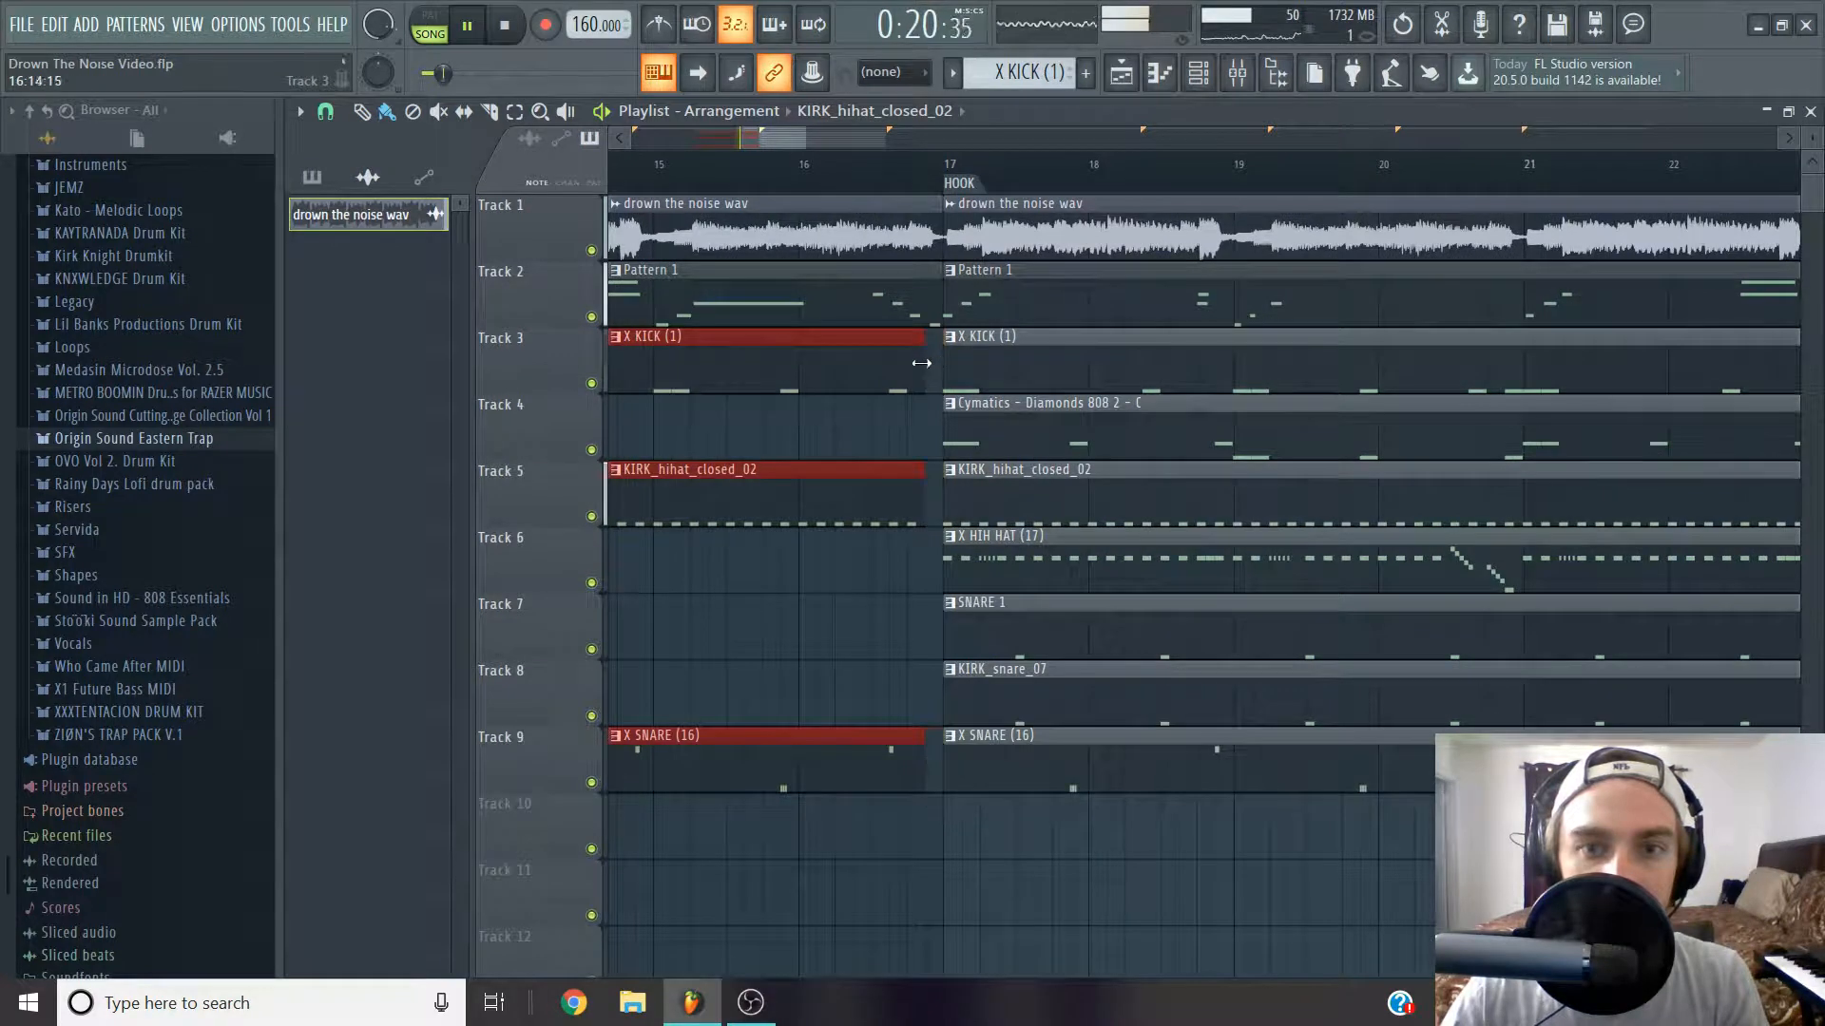
# Listen to the transition from the INTRO into the HOOK, stop playback and clear the clip selection.
pyautogui.scroll(2, 925, 456)
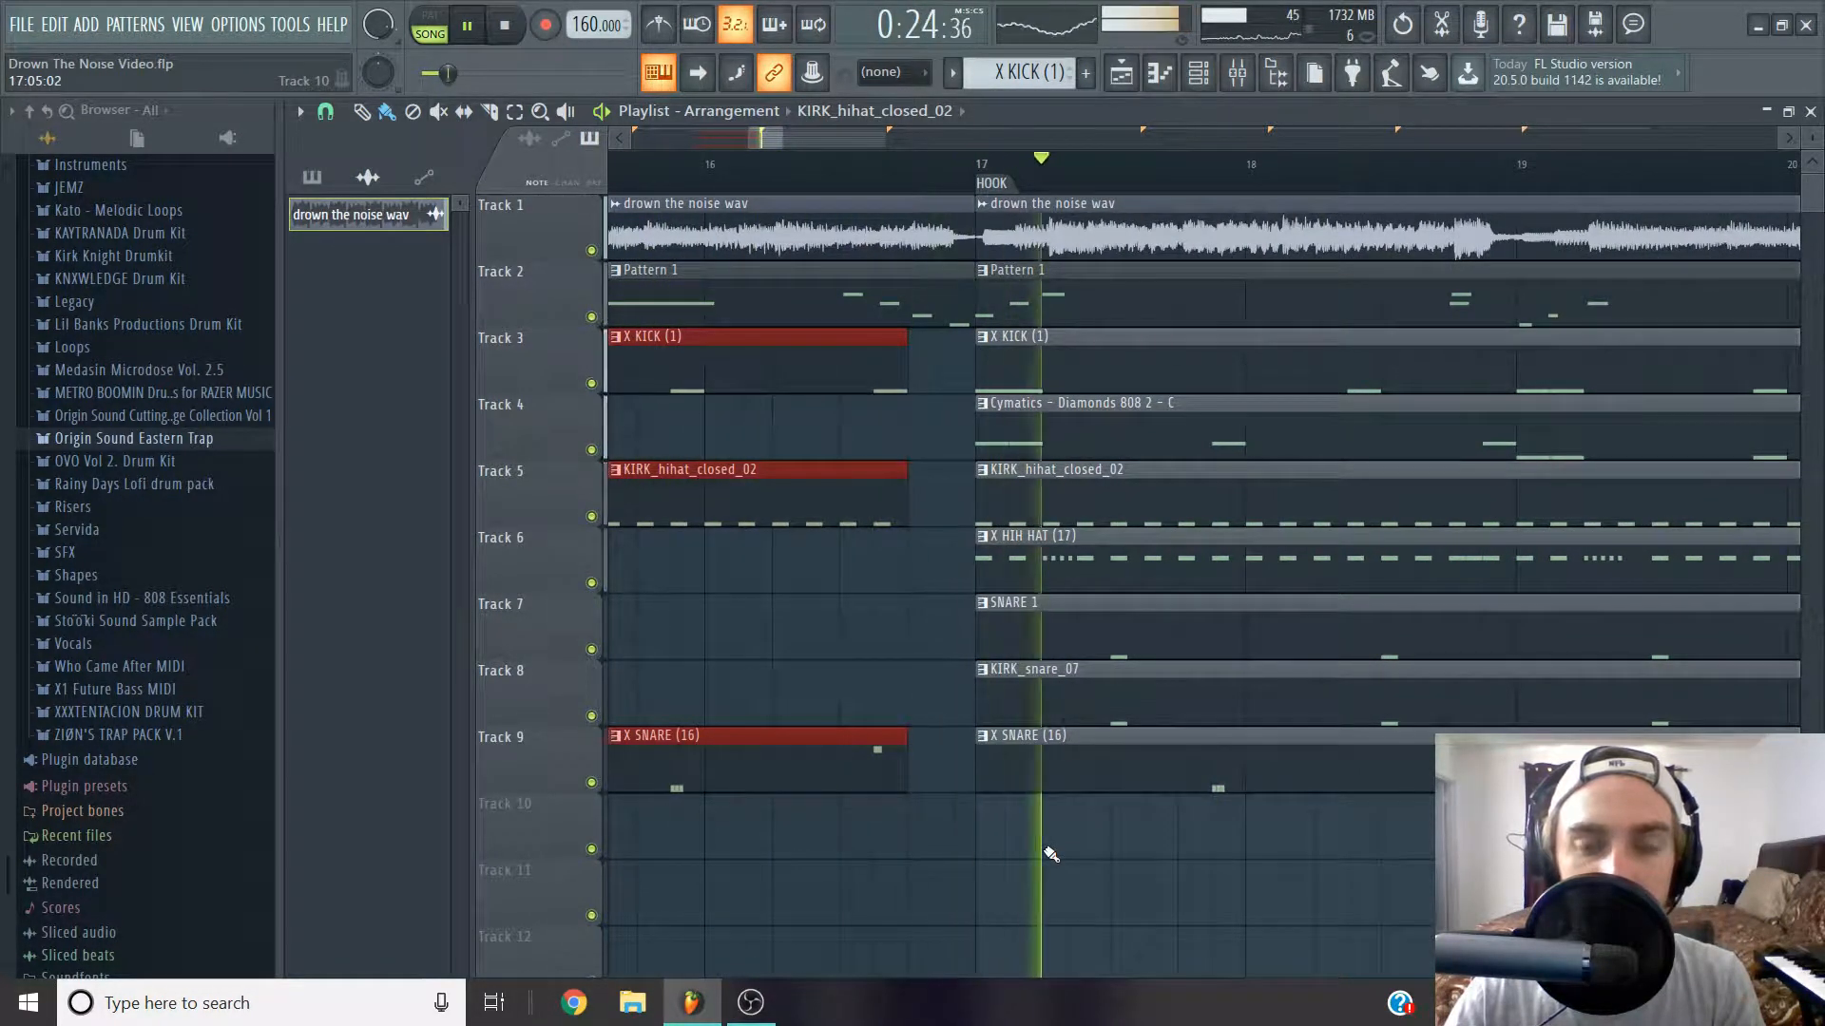
pyautogui.scroll(-3, 1065, 857)
pyautogui.scroll(-5, 1078, 865)
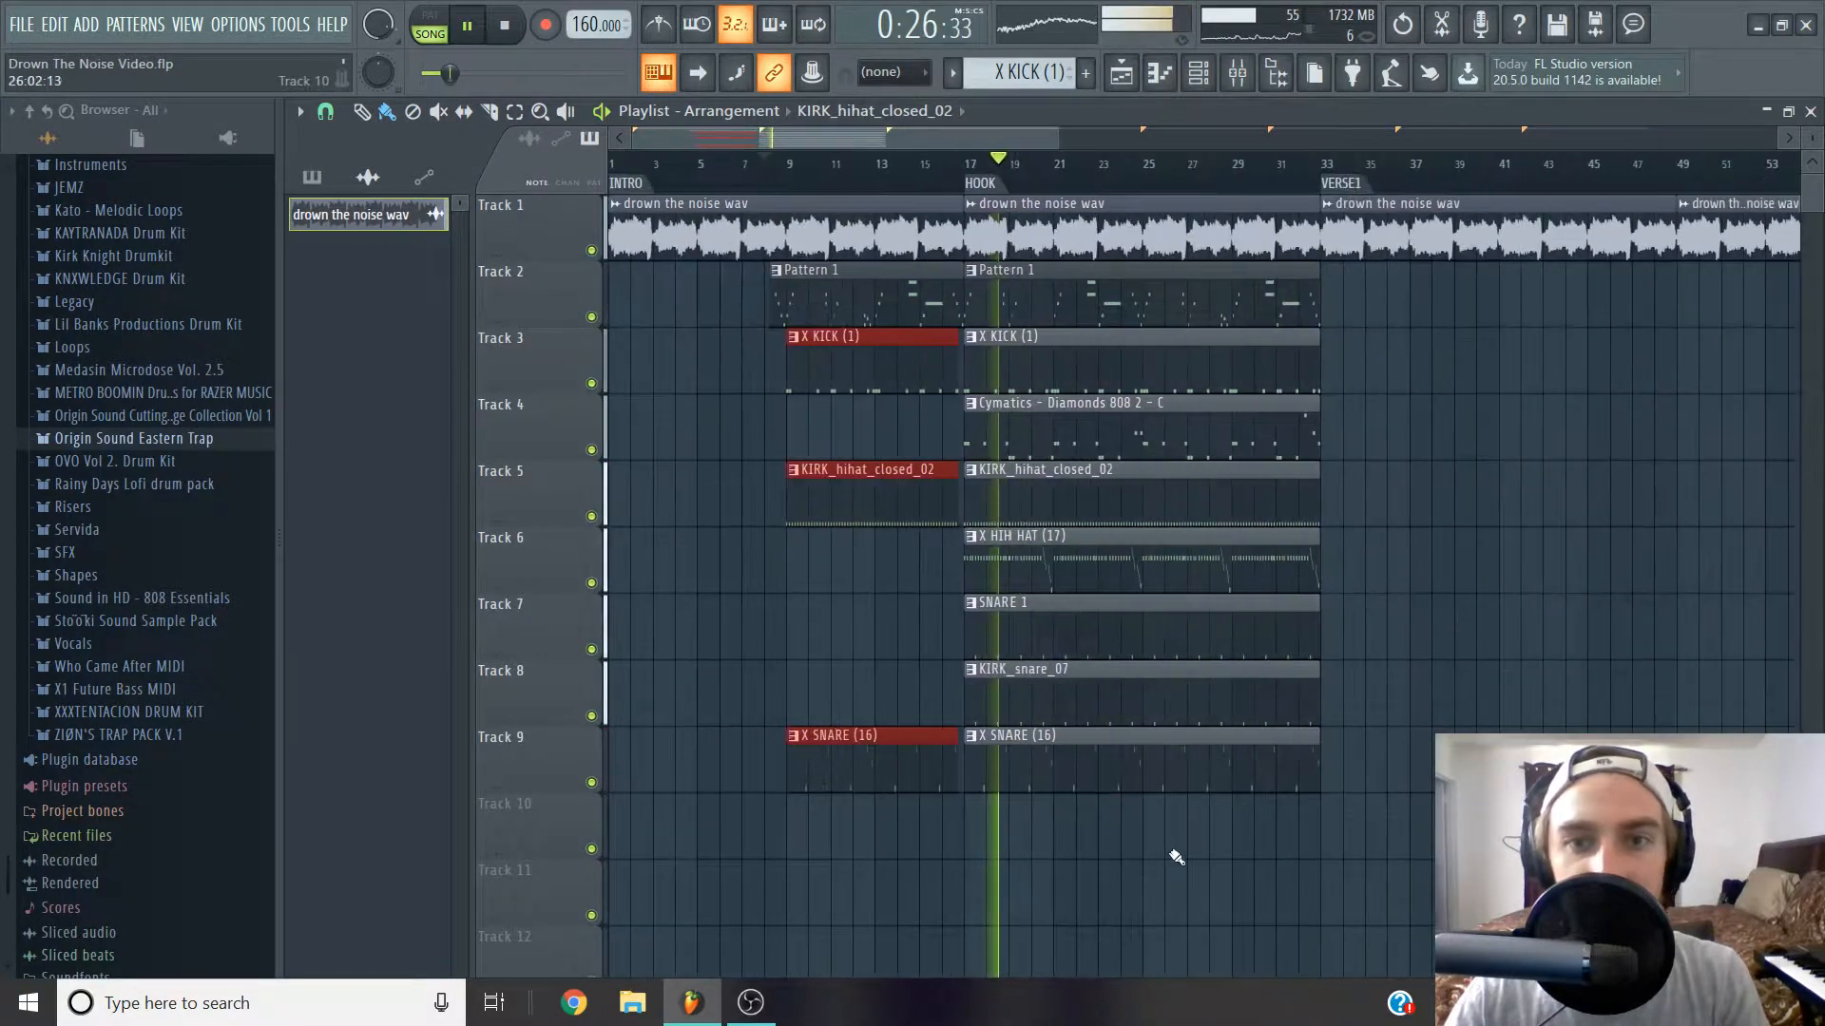
pyautogui.press('space')
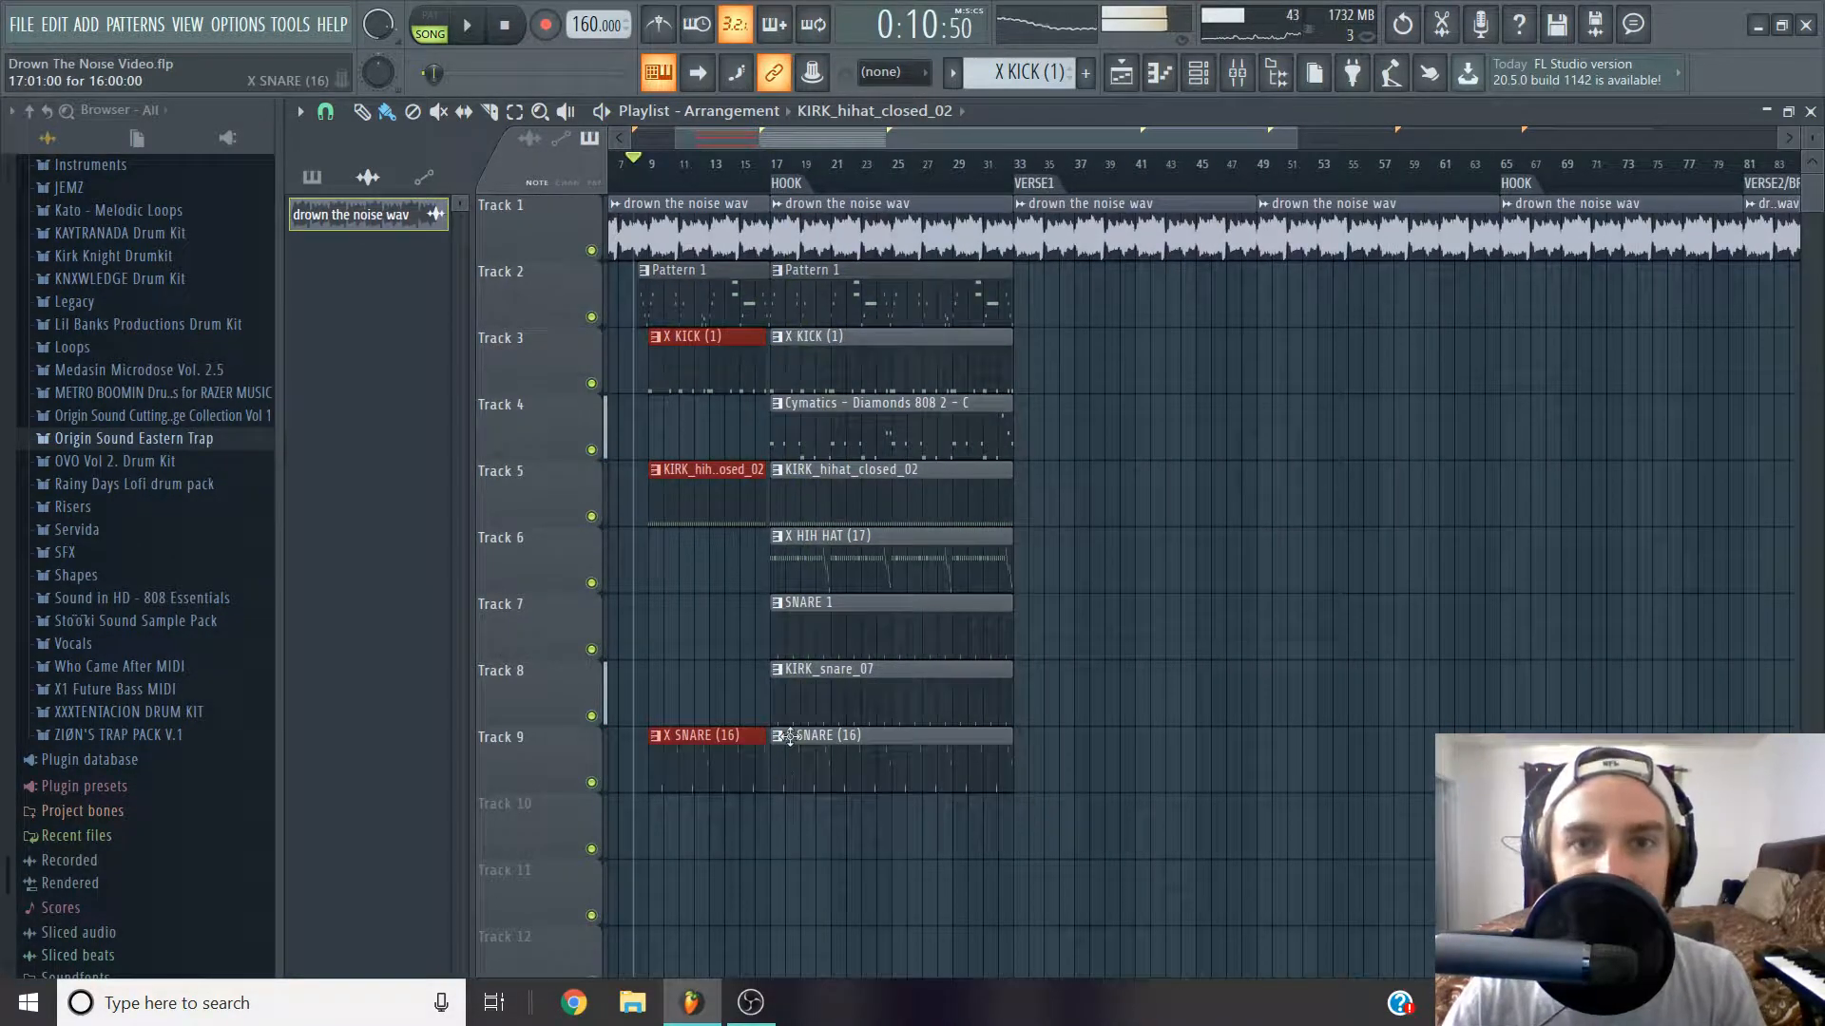
pyautogui.click(1072, 831)
# Select all HOOK clips on Tracks 2 to 9 and duplicate them three times through VERSE1 and the second HOOK.
pyautogui.scroll(1, 789, 851)
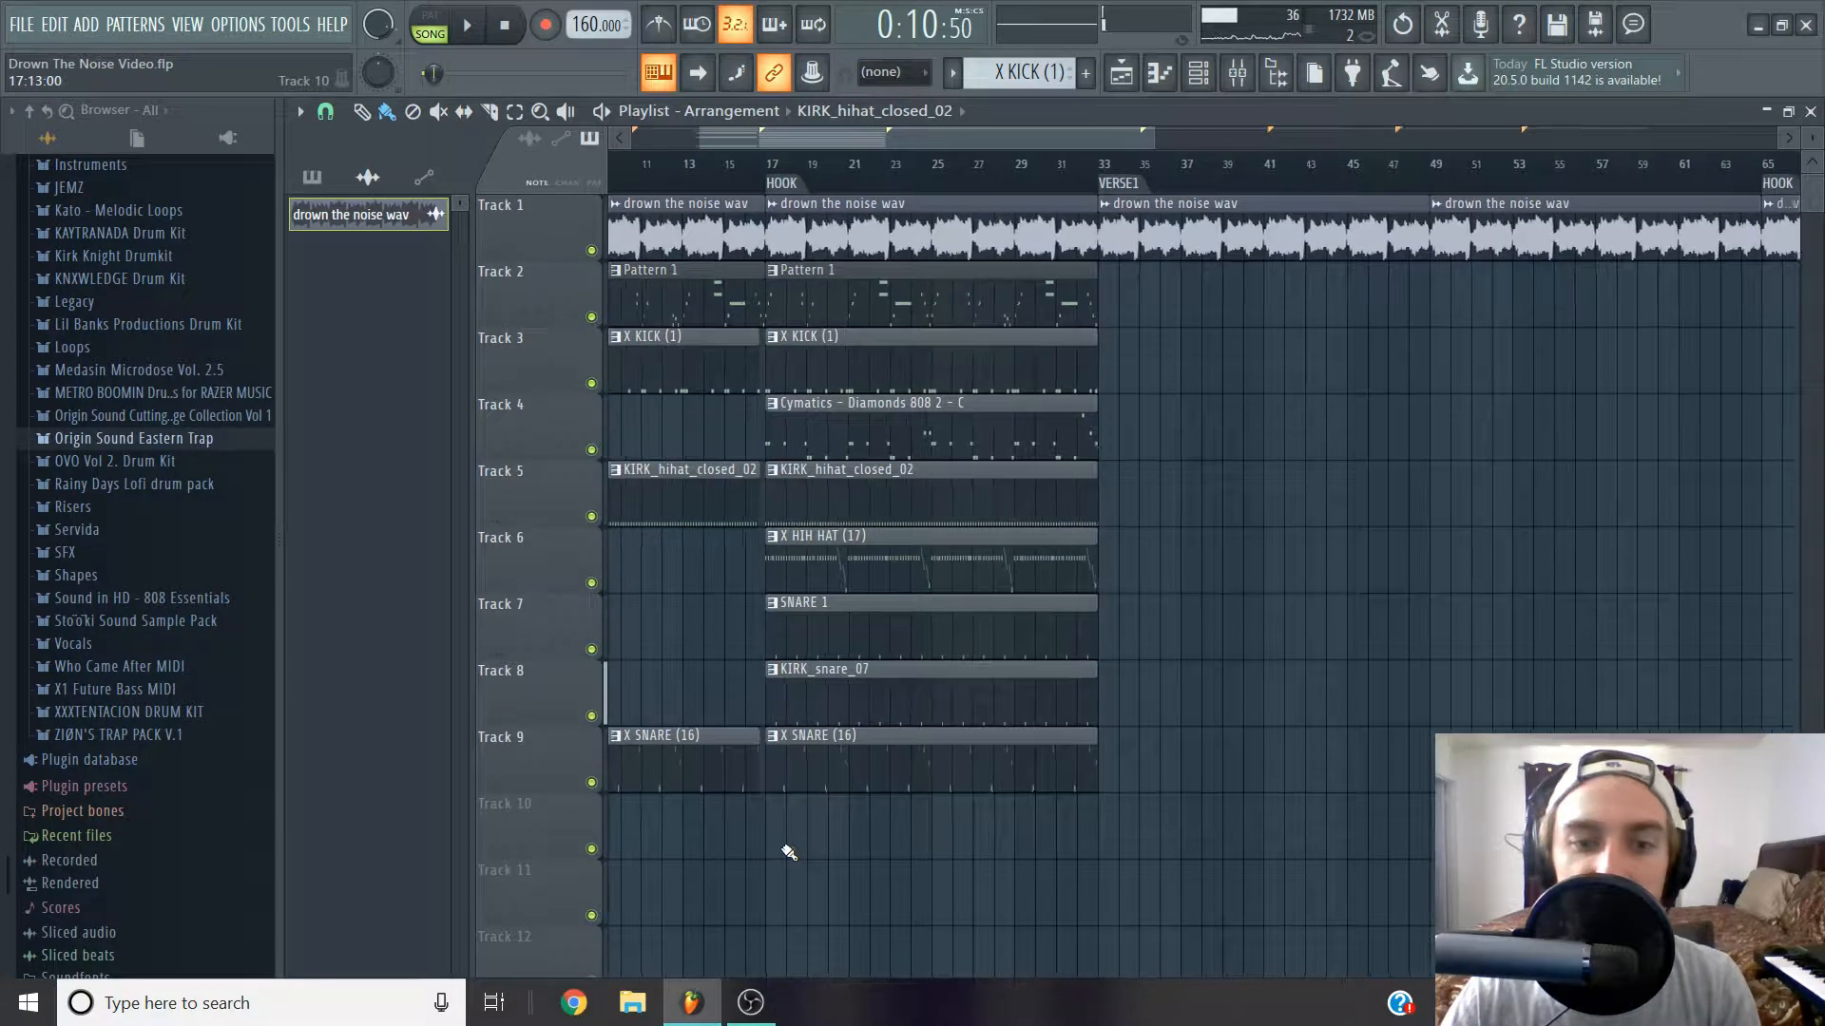
pyautogui.scroll(-3, 798, 849)
pyautogui.scroll(-2, 819, 836)
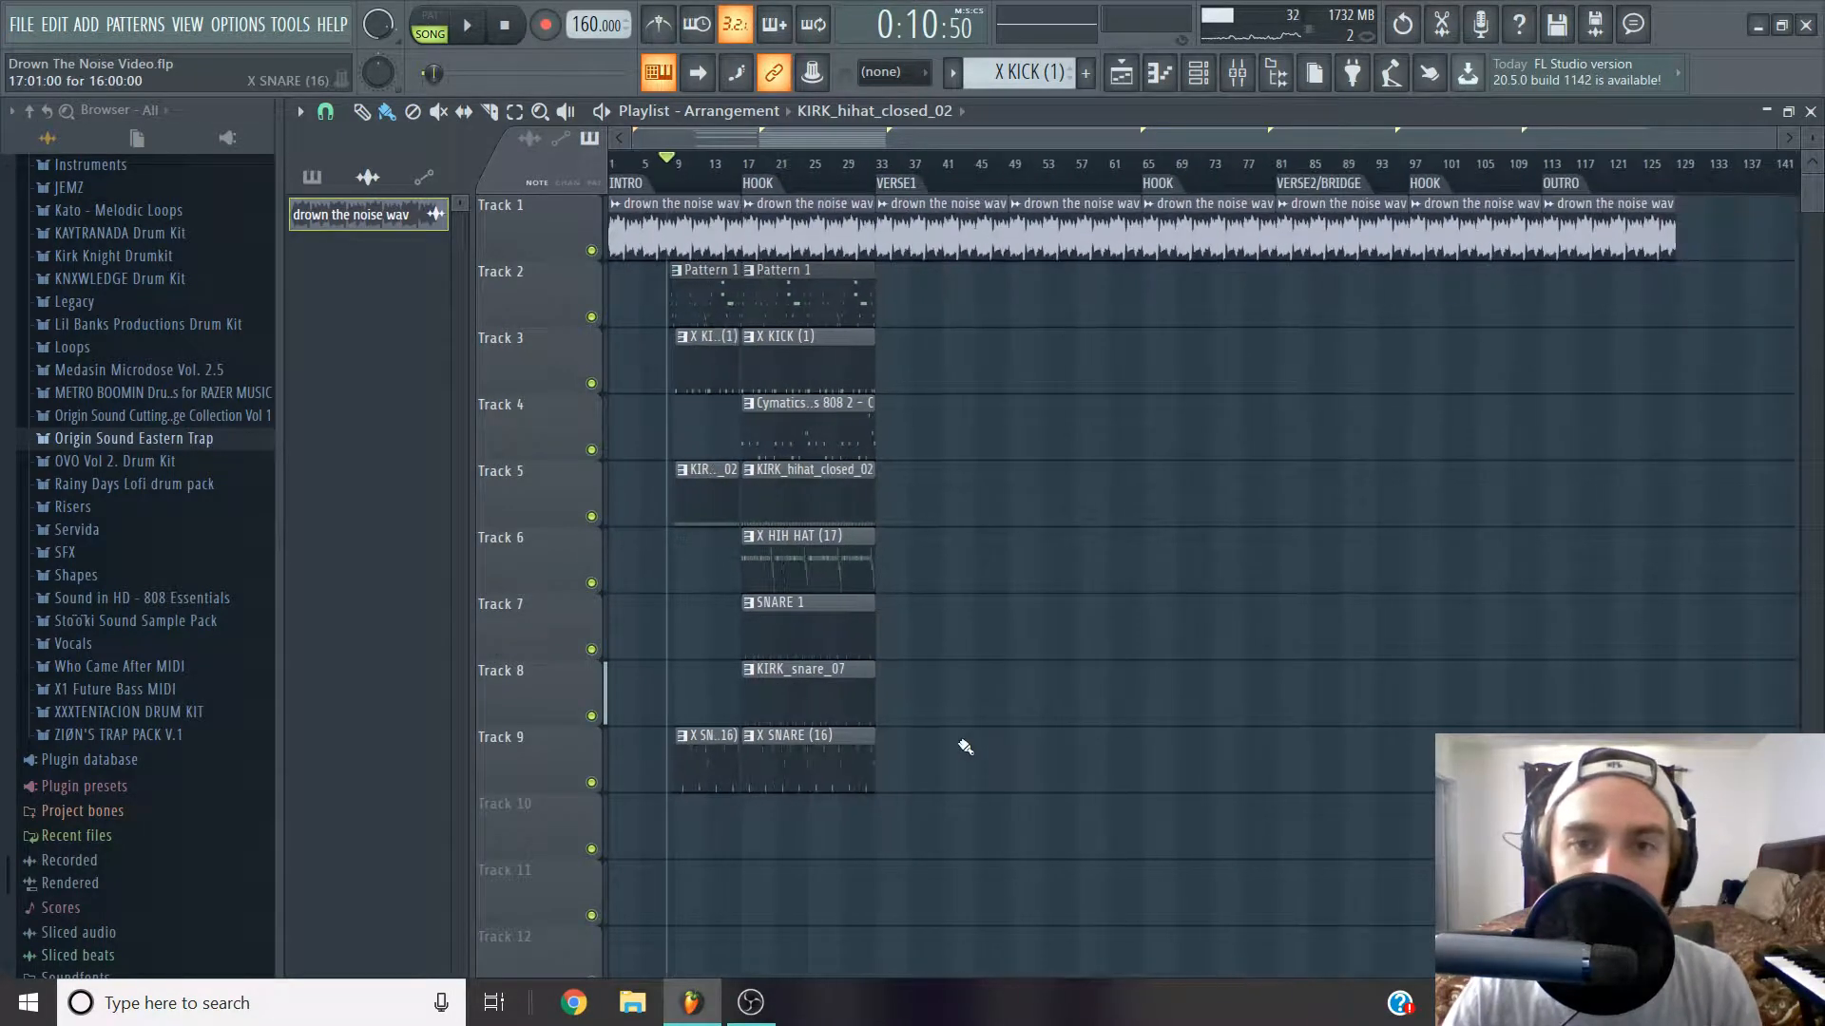
pyautogui.moveTo(918, 292); pyautogui.dragTo(803, 790)
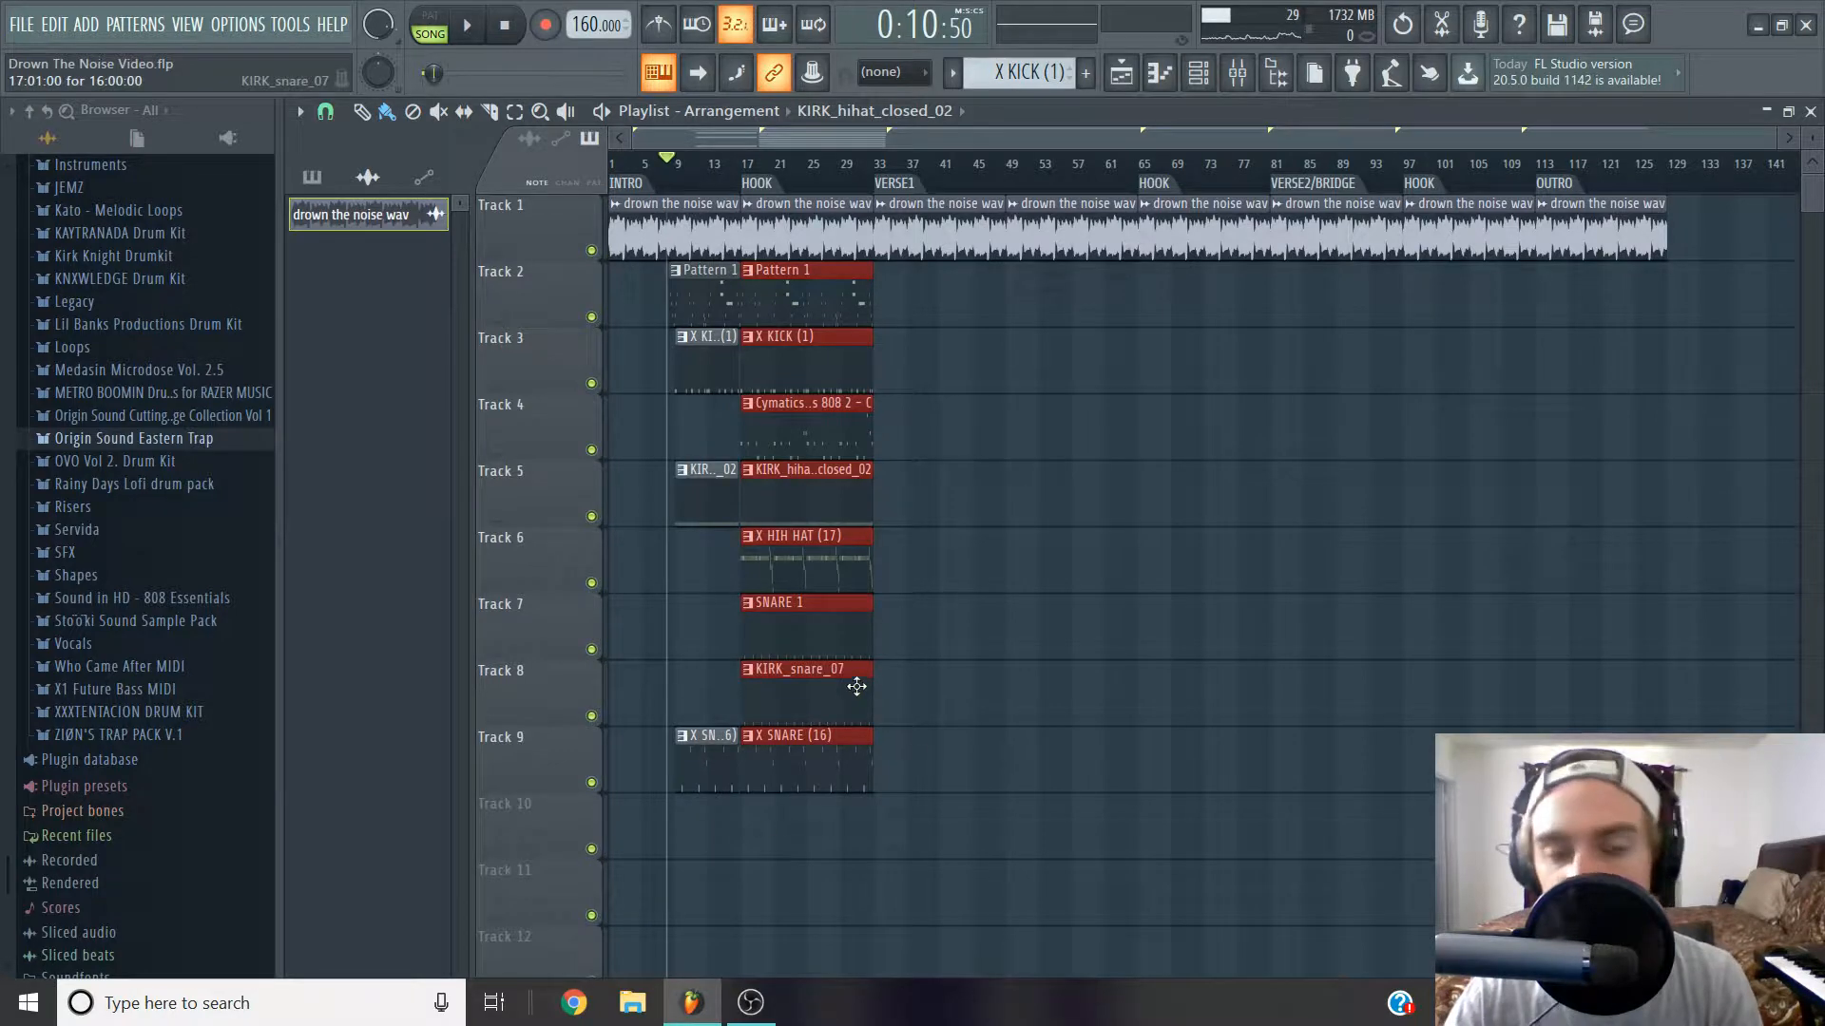
pyautogui.click(1002, 475)
pyautogui.moveTo(925, 328); pyautogui.dragTo(751, 623)
pyautogui.moveTo(924, 264); pyautogui.dragTo(772, 862)
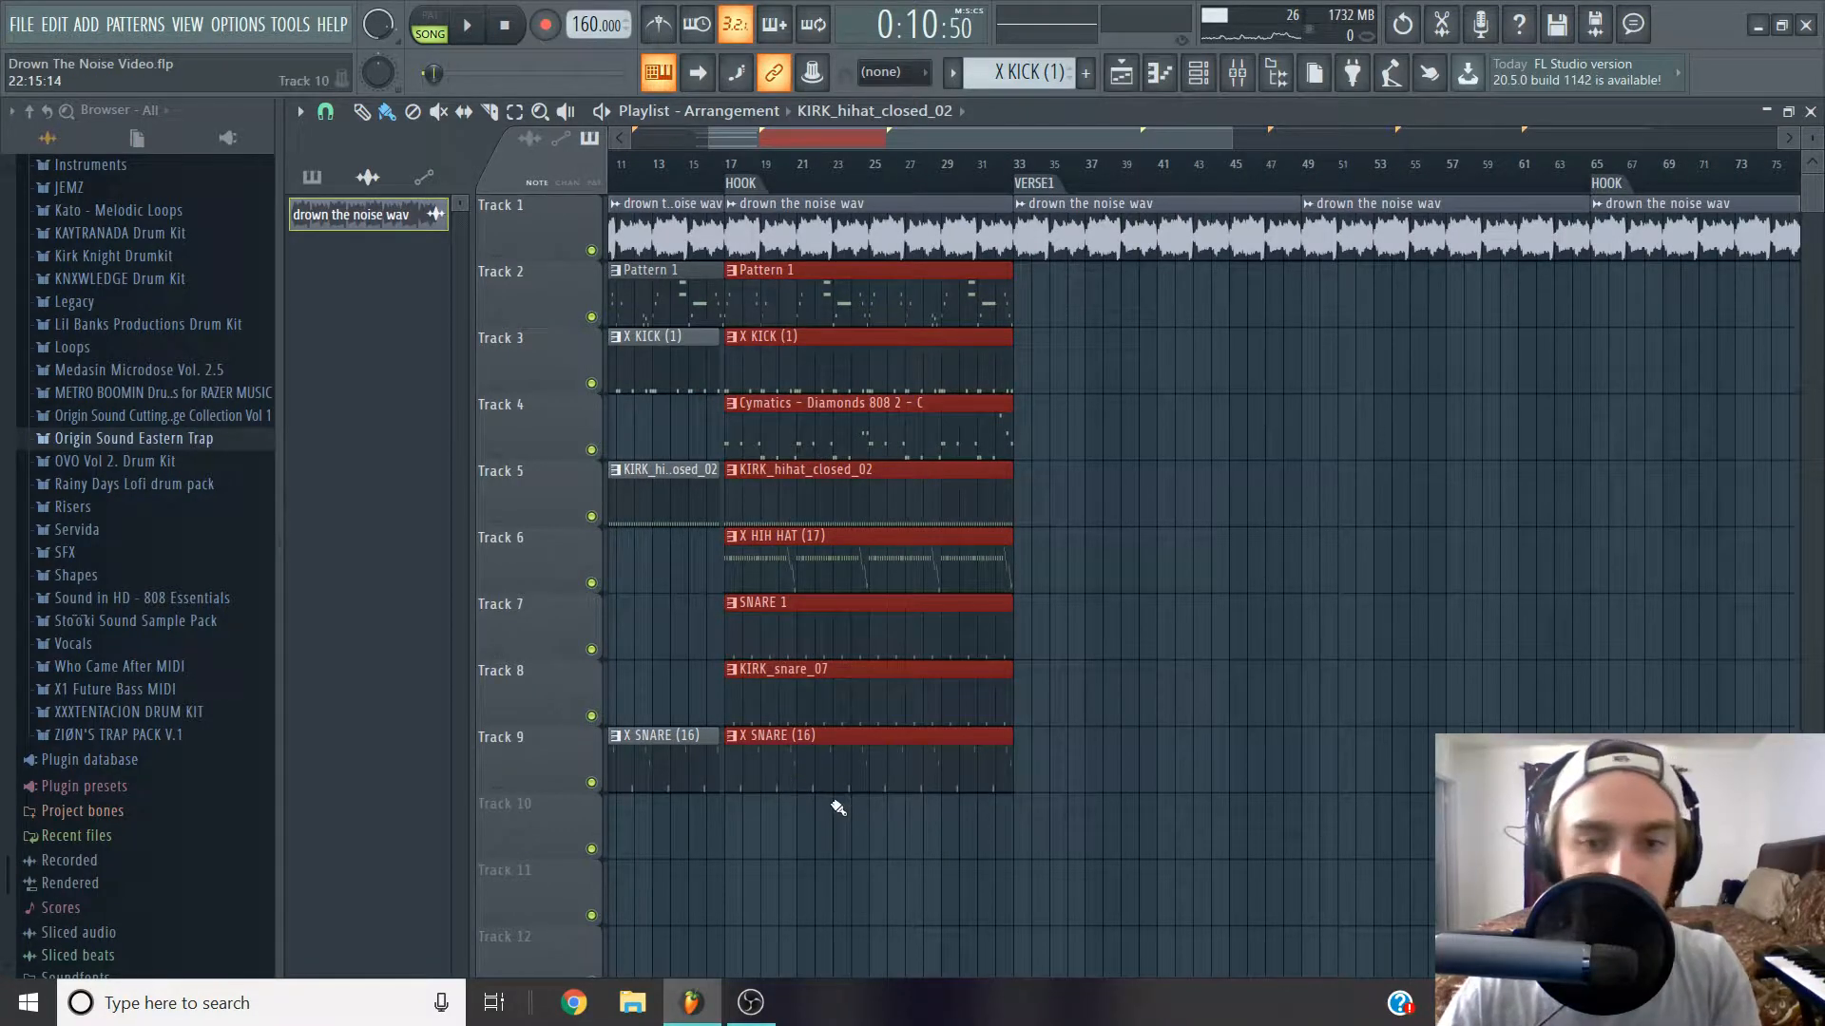
pyautogui.hotkey('ctrl', 'b')
pyautogui.hotkey('ctrl', 'b')
pyautogui.hotkey('ctrl', 'b')
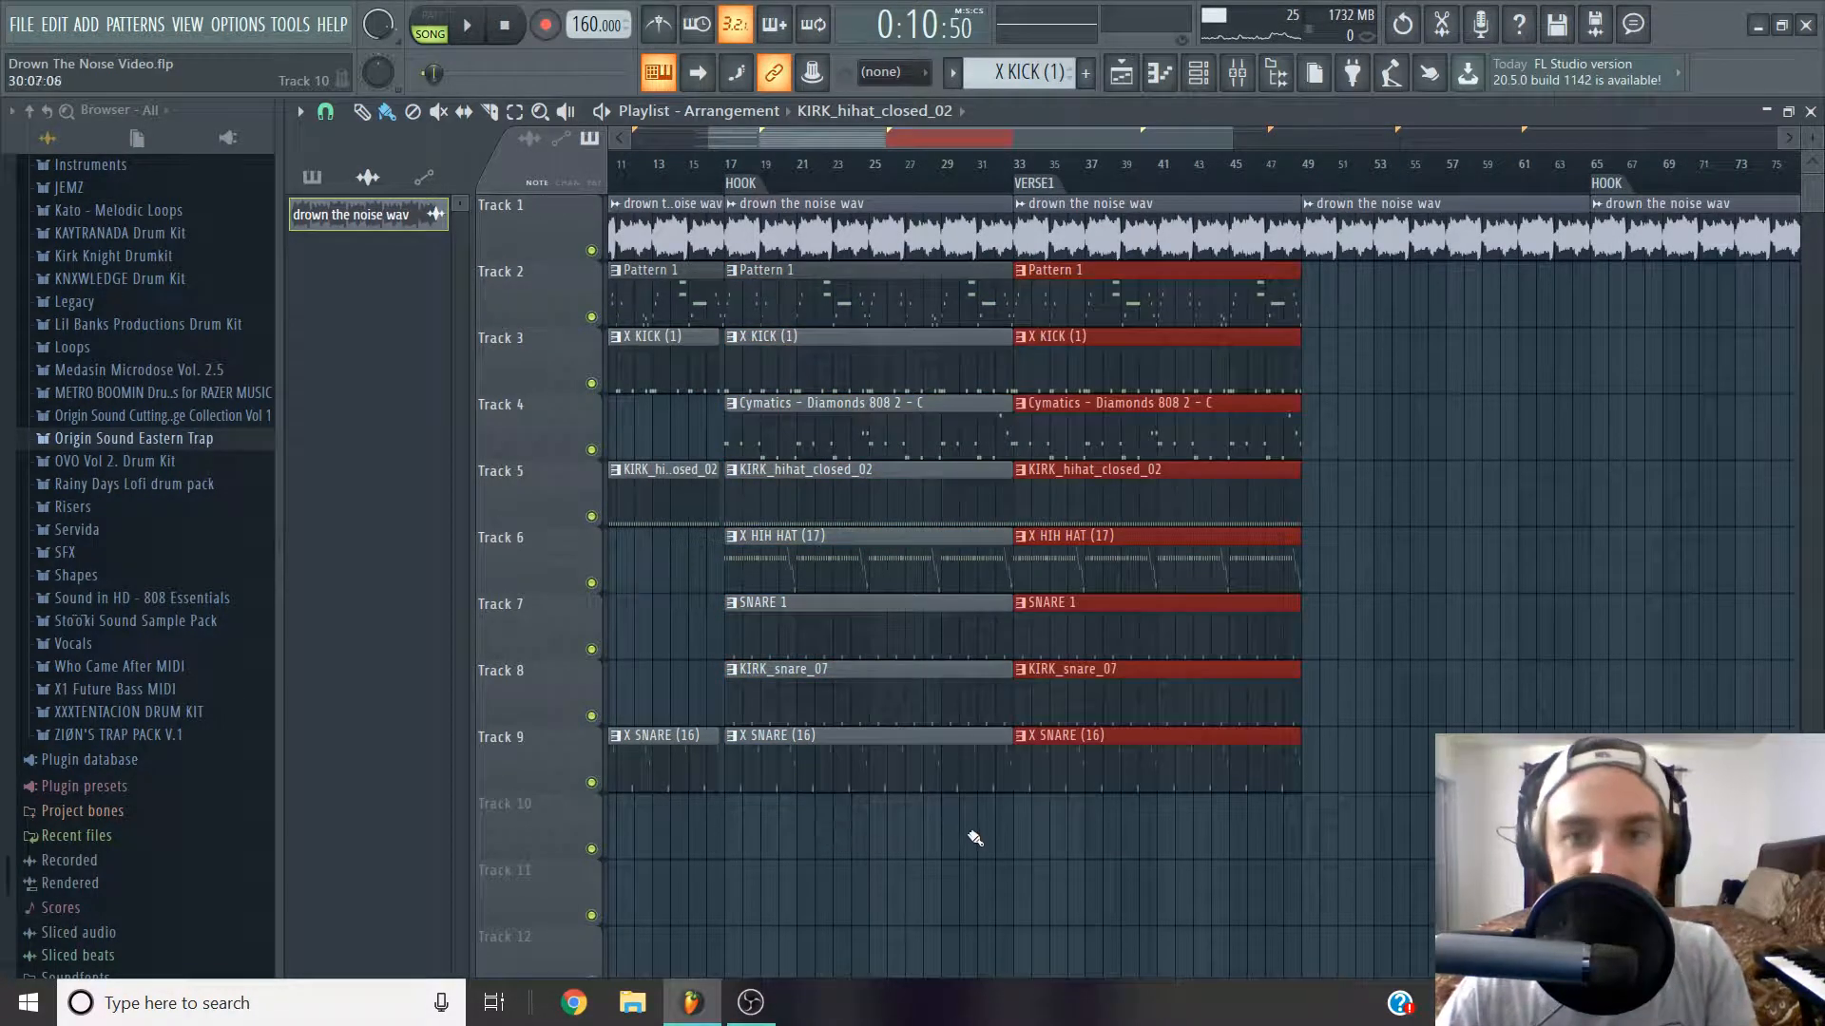
# Select the second HOOK's clips on Tracks 2 to 9 and duplicate them three times through VERSE2/BRIDGE, HOOK and OUTRO.
pyautogui.keyDown('ctrl'); pyautogui.click(970, 838); pyautogui.keyUp('ctrl')
pyautogui.scroll(-3, 973, 838)
pyautogui.moveTo(1311, 277); pyautogui.dragTo(1155, 806)
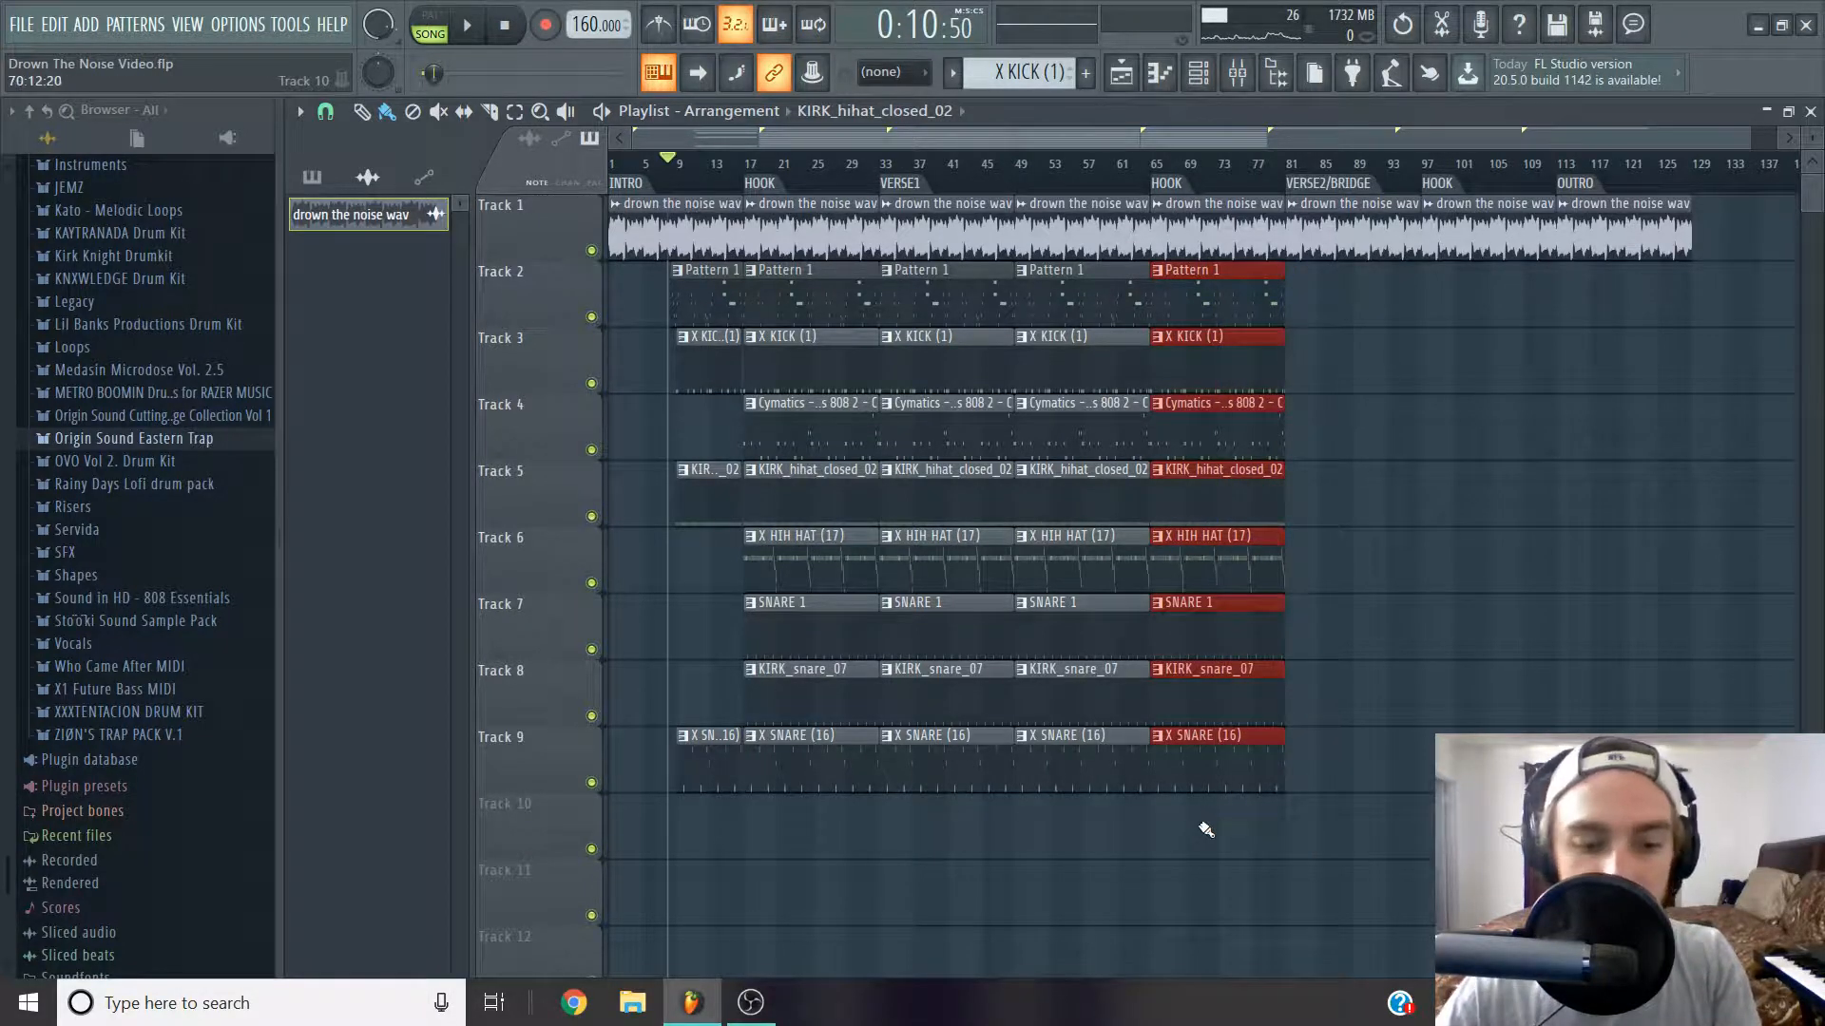
pyautogui.hotkey('ctrl', 'b')
pyautogui.hotkey('ctrl', 'b')
pyautogui.hotkey('ctrl', 'b')
pyautogui.scroll(3, 1384, 843)
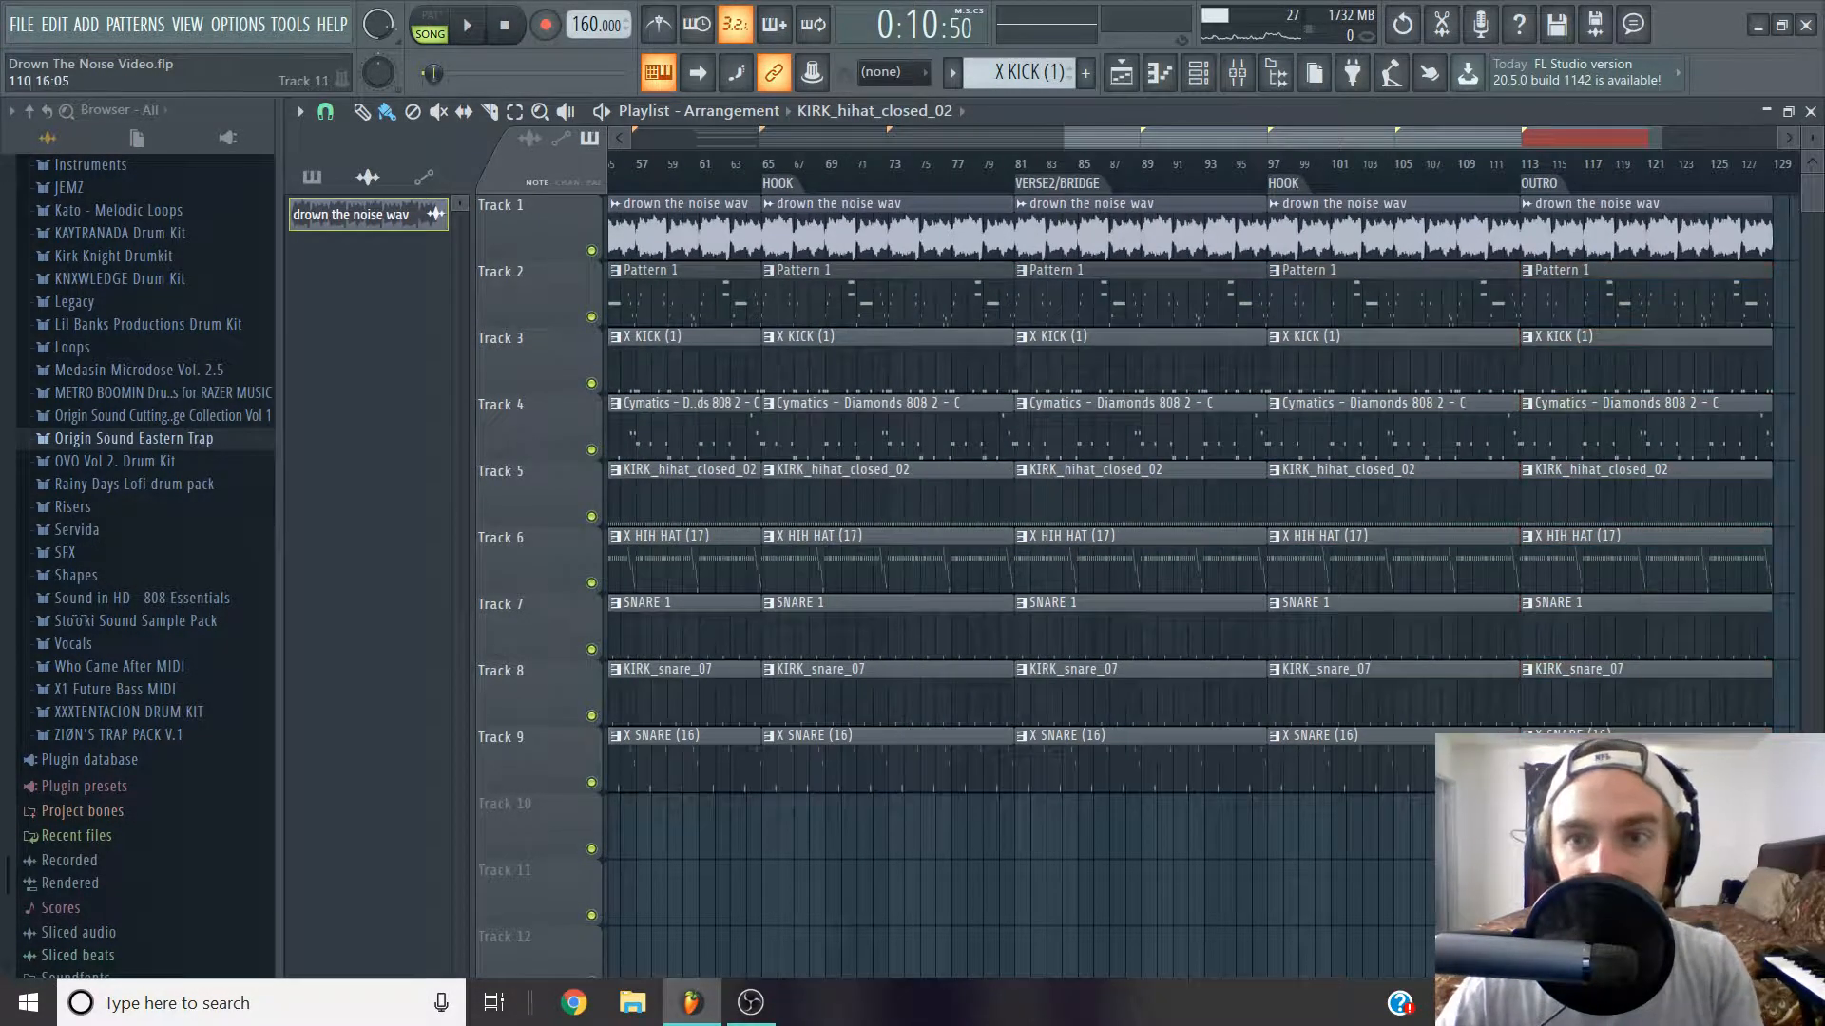
pyautogui.scroll(-2, 1263, 843)
pyautogui.scroll(-3, 904, 778)
pyautogui.scroll(2, 787, 822)
pyautogui.scroll(-2, 713, 828)
pyautogui.scroll(2, 684, 848)
pyautogui.scroll(-2, 684, 847)
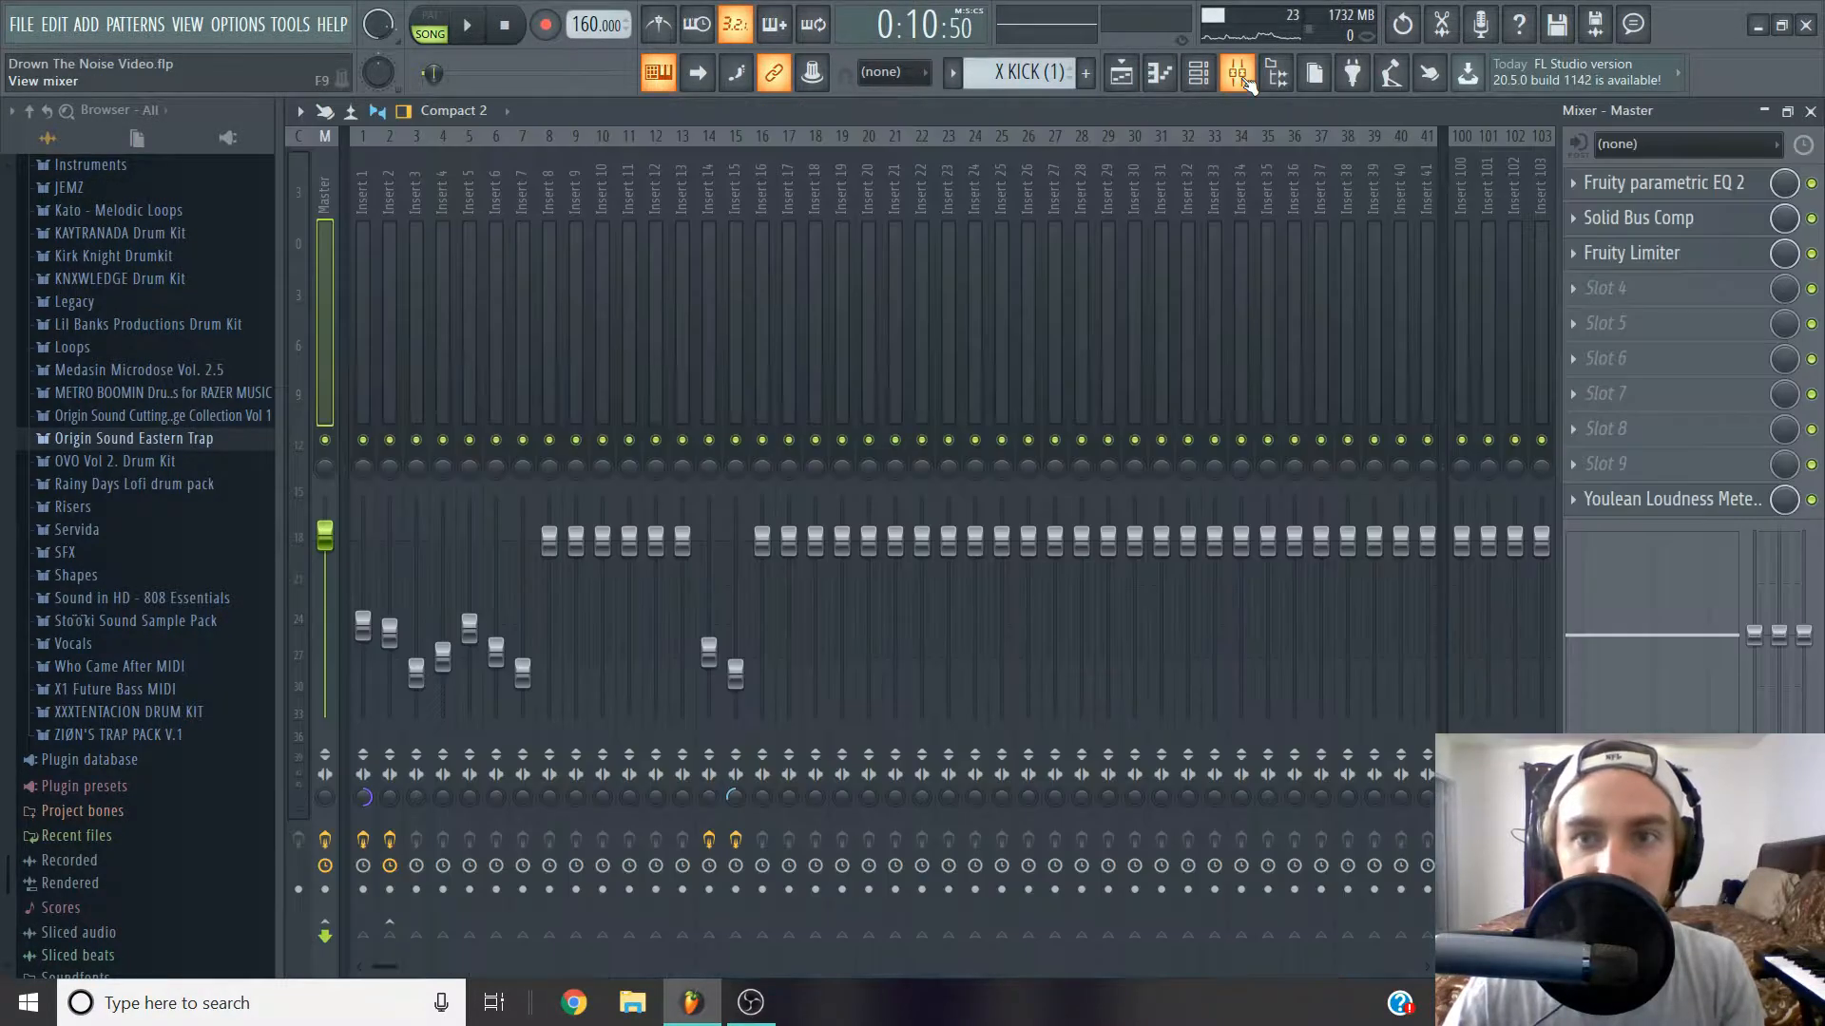
# Add Gross Beat to effect slot 2 of mixer Insert 14, directly after Driver.
pyautogui.click(1237, 72)
pyautogui.click(709, 314)
pyautogui.scroll(-1, 1699, 226)
pyautogui.click(1596, 218)
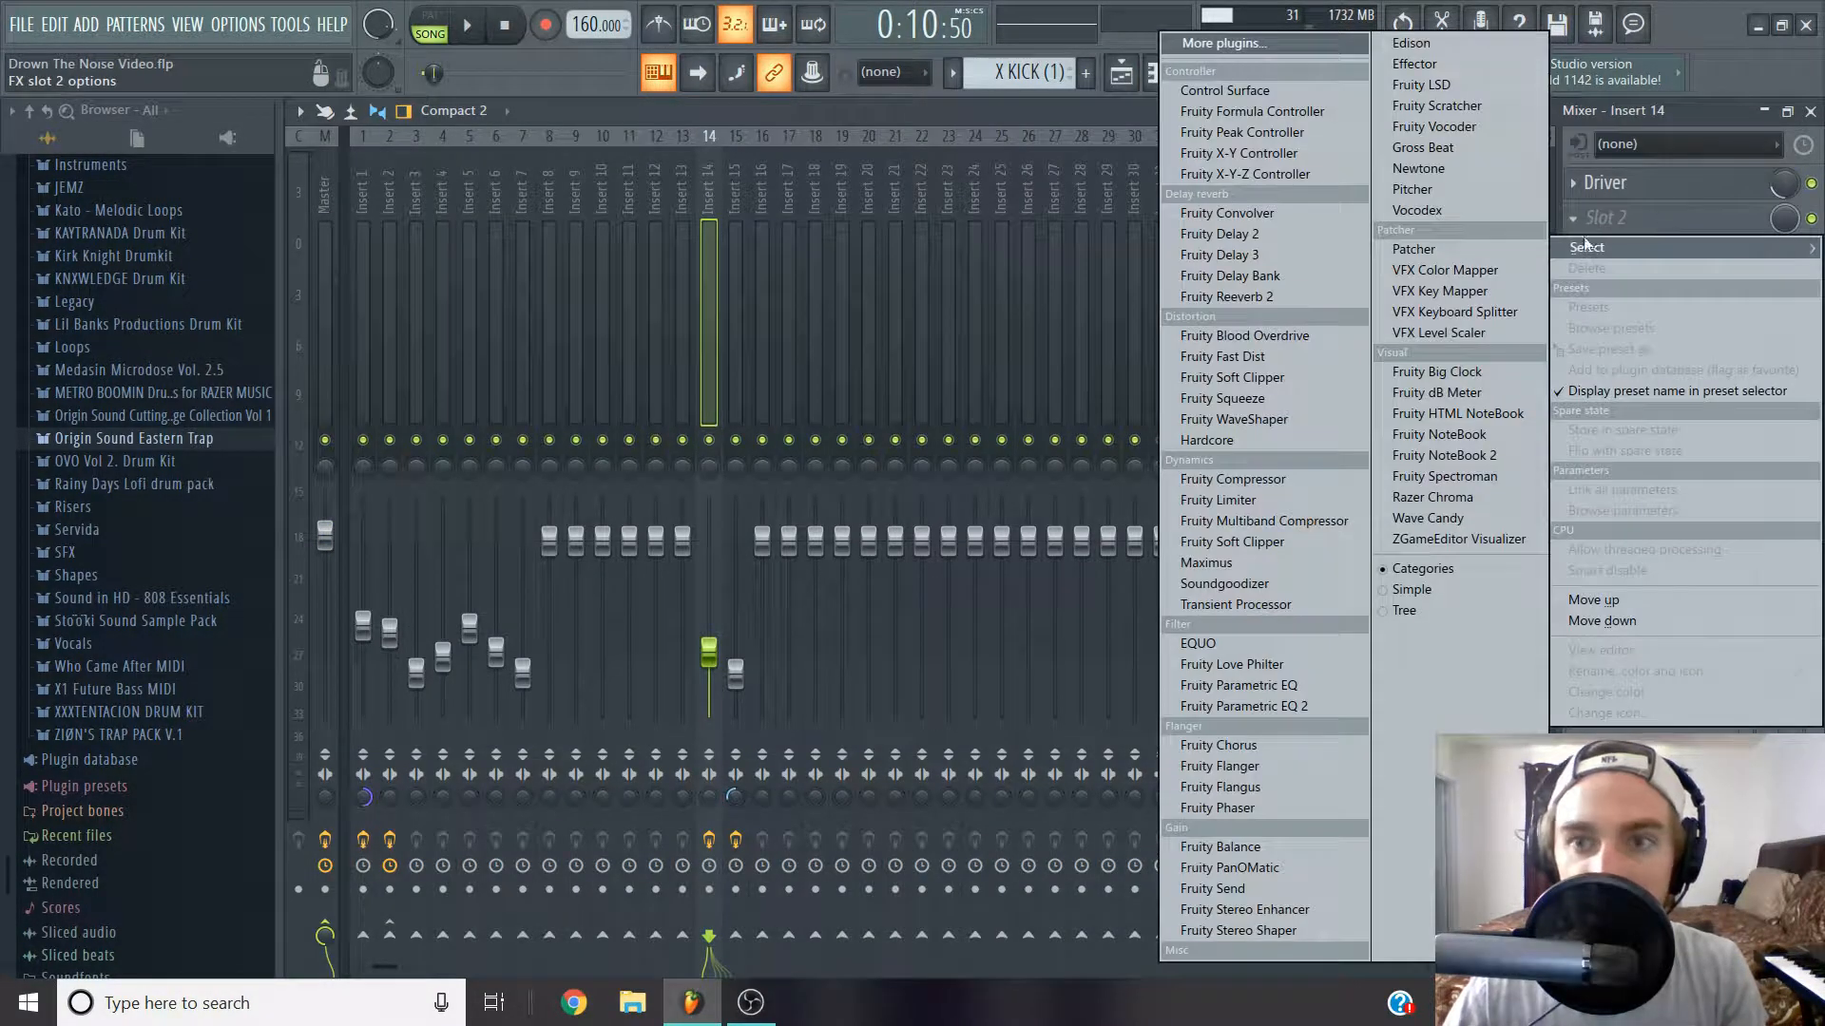
pyautogui.click(1448, 142)
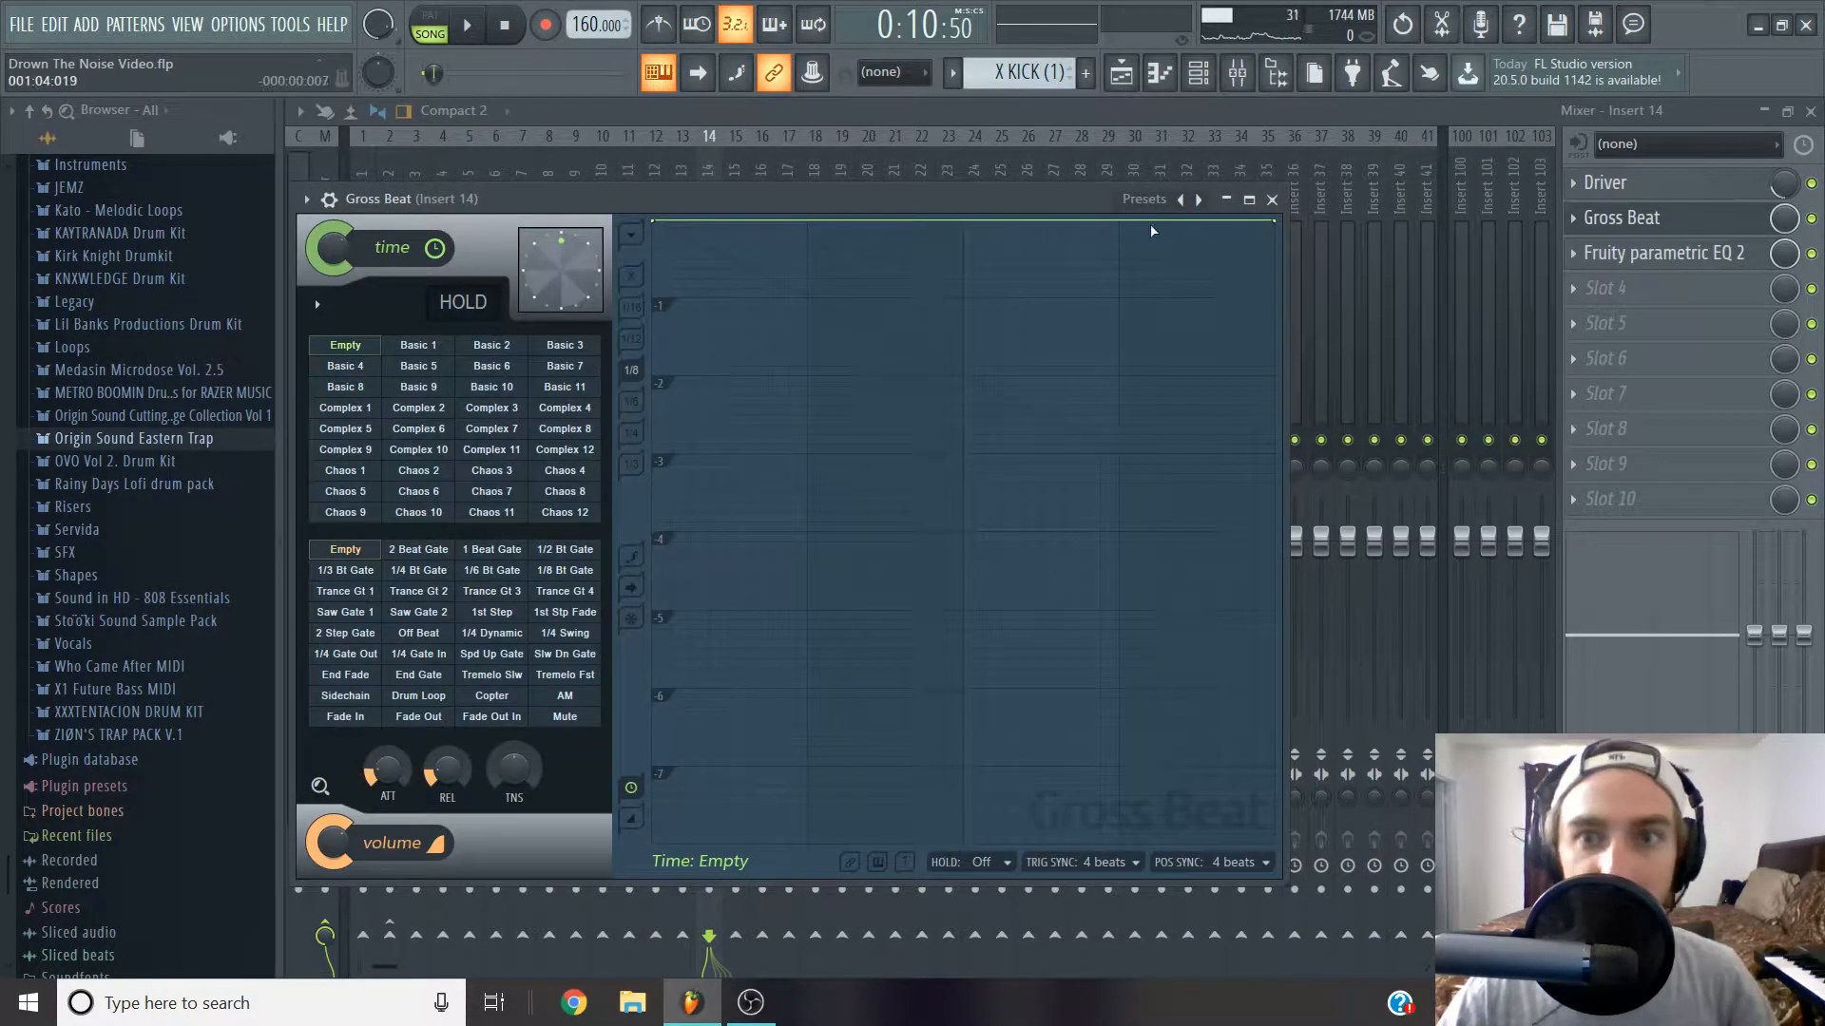
# Load the Momentary preset in Insert 14's Gross Beat, choose the 1/2 Speed time slot and close the plugin.
pyautogui.click(1149, 211)
pyautogui.click(1197, 257)
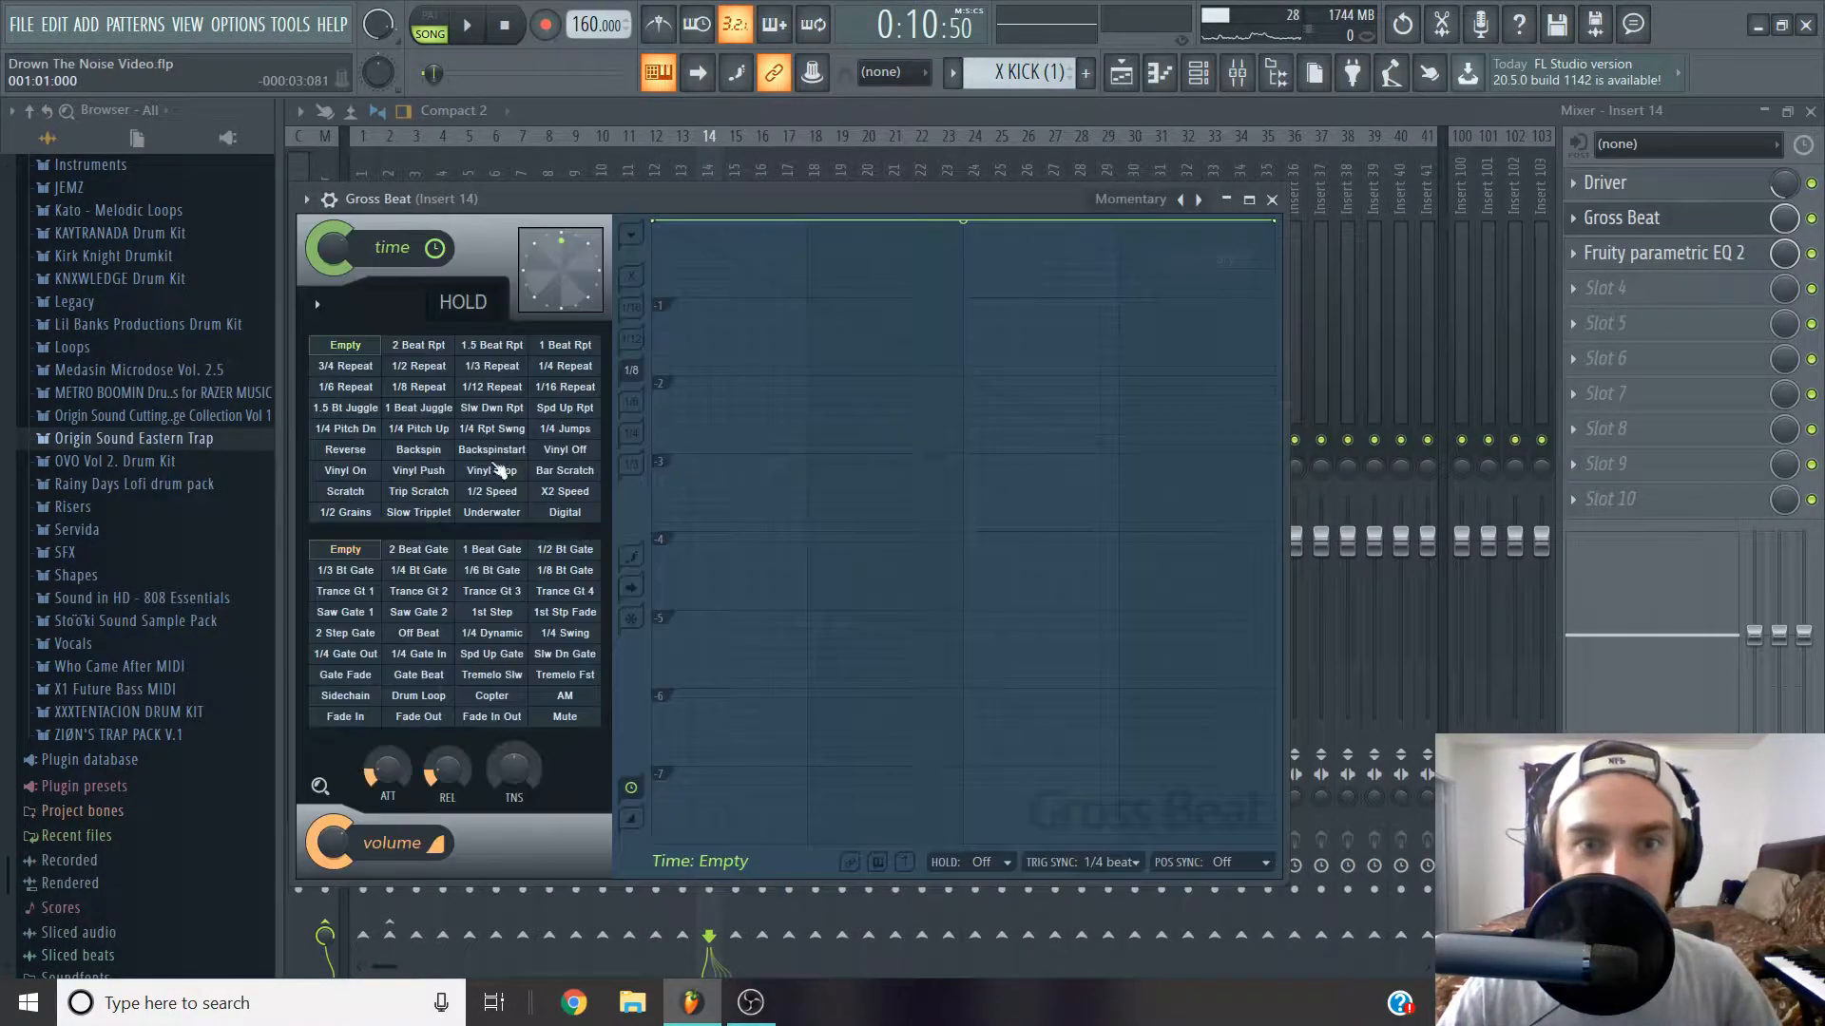
pyautogui.click(494, 492)
pyautogui.click(1271, 200)
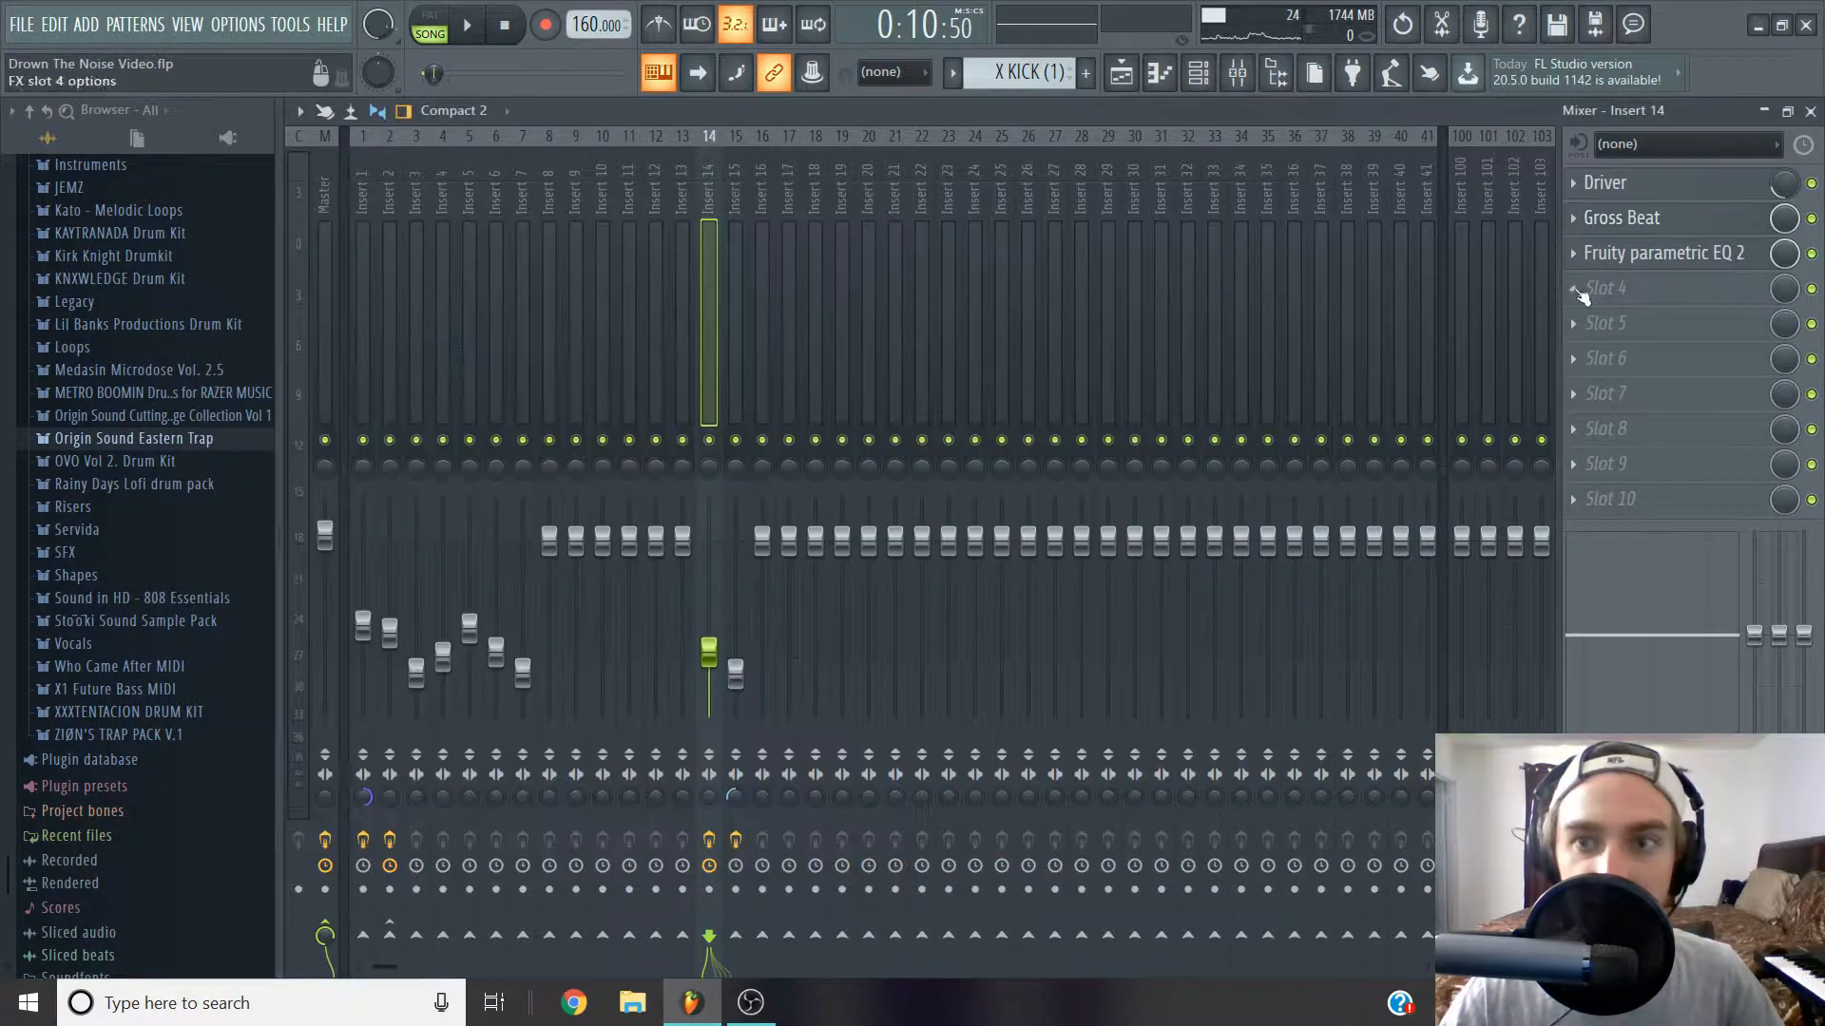
# Check iZotope Trash 2 on Insert 15 and add Gross Beat to effect slot 4 directly after it.
pyautogui.press('Right')
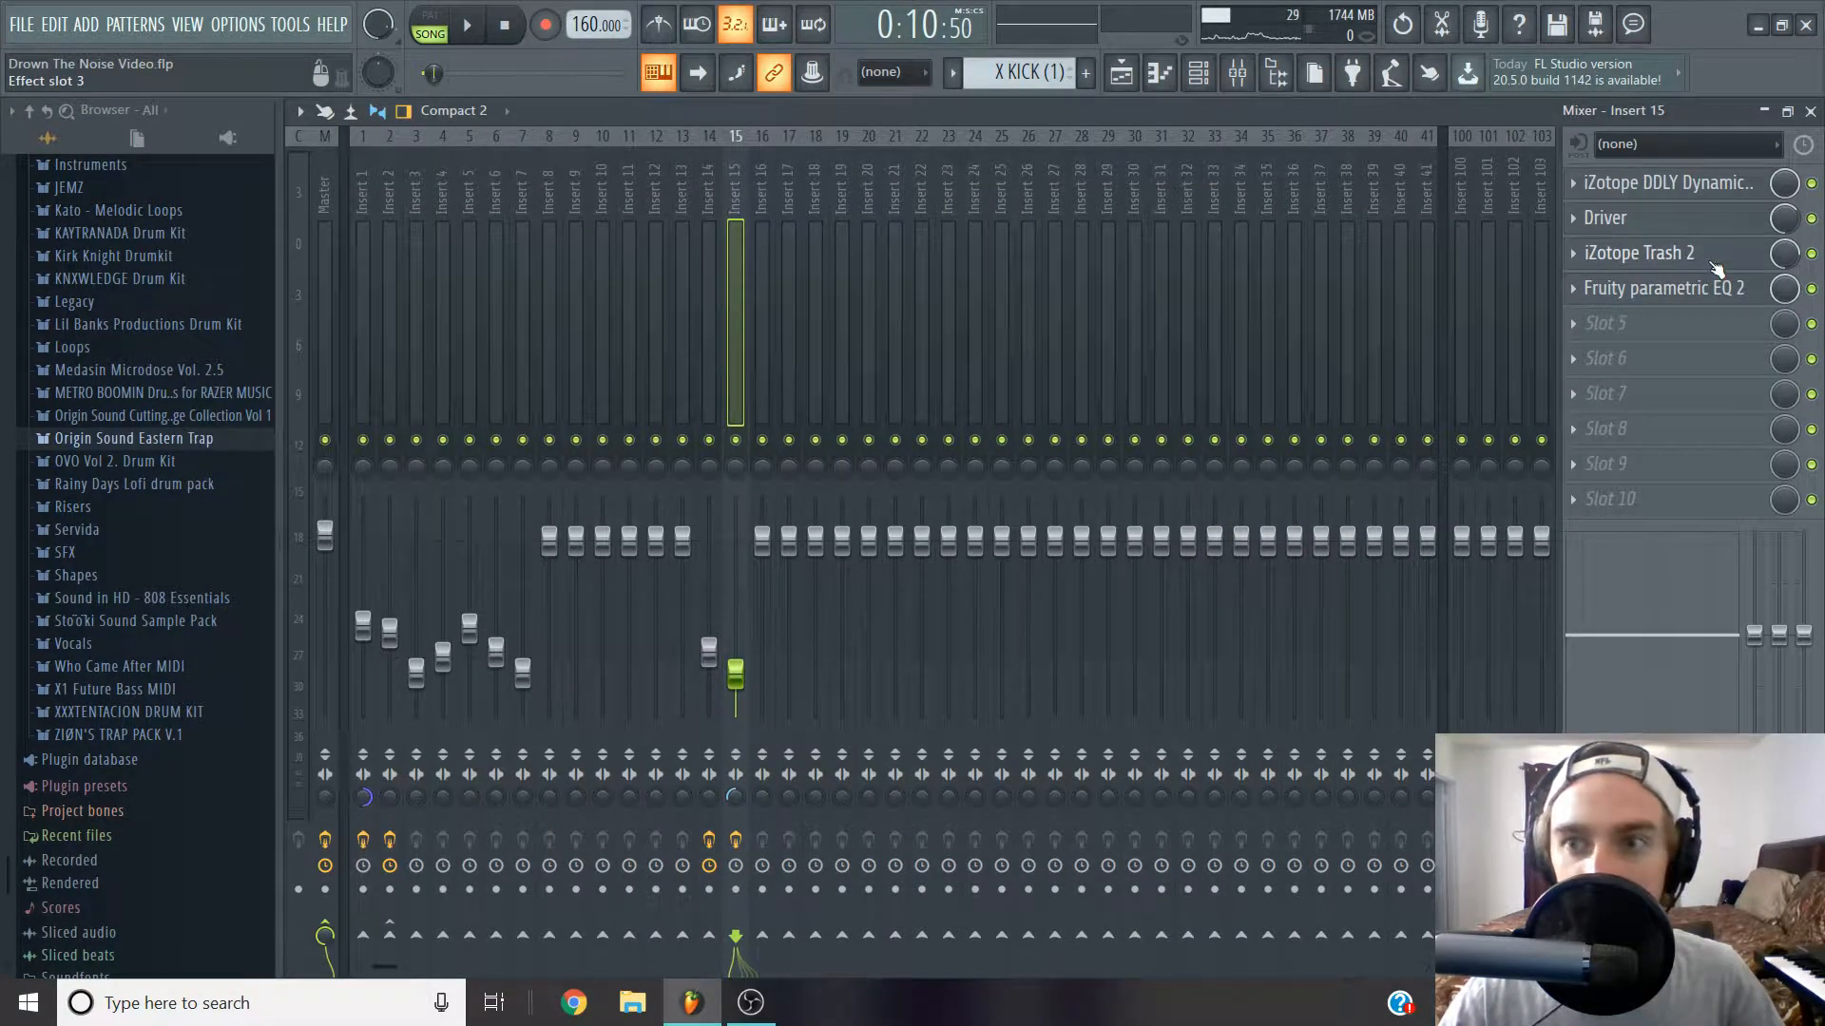
pyautogui.click(1639, 253)
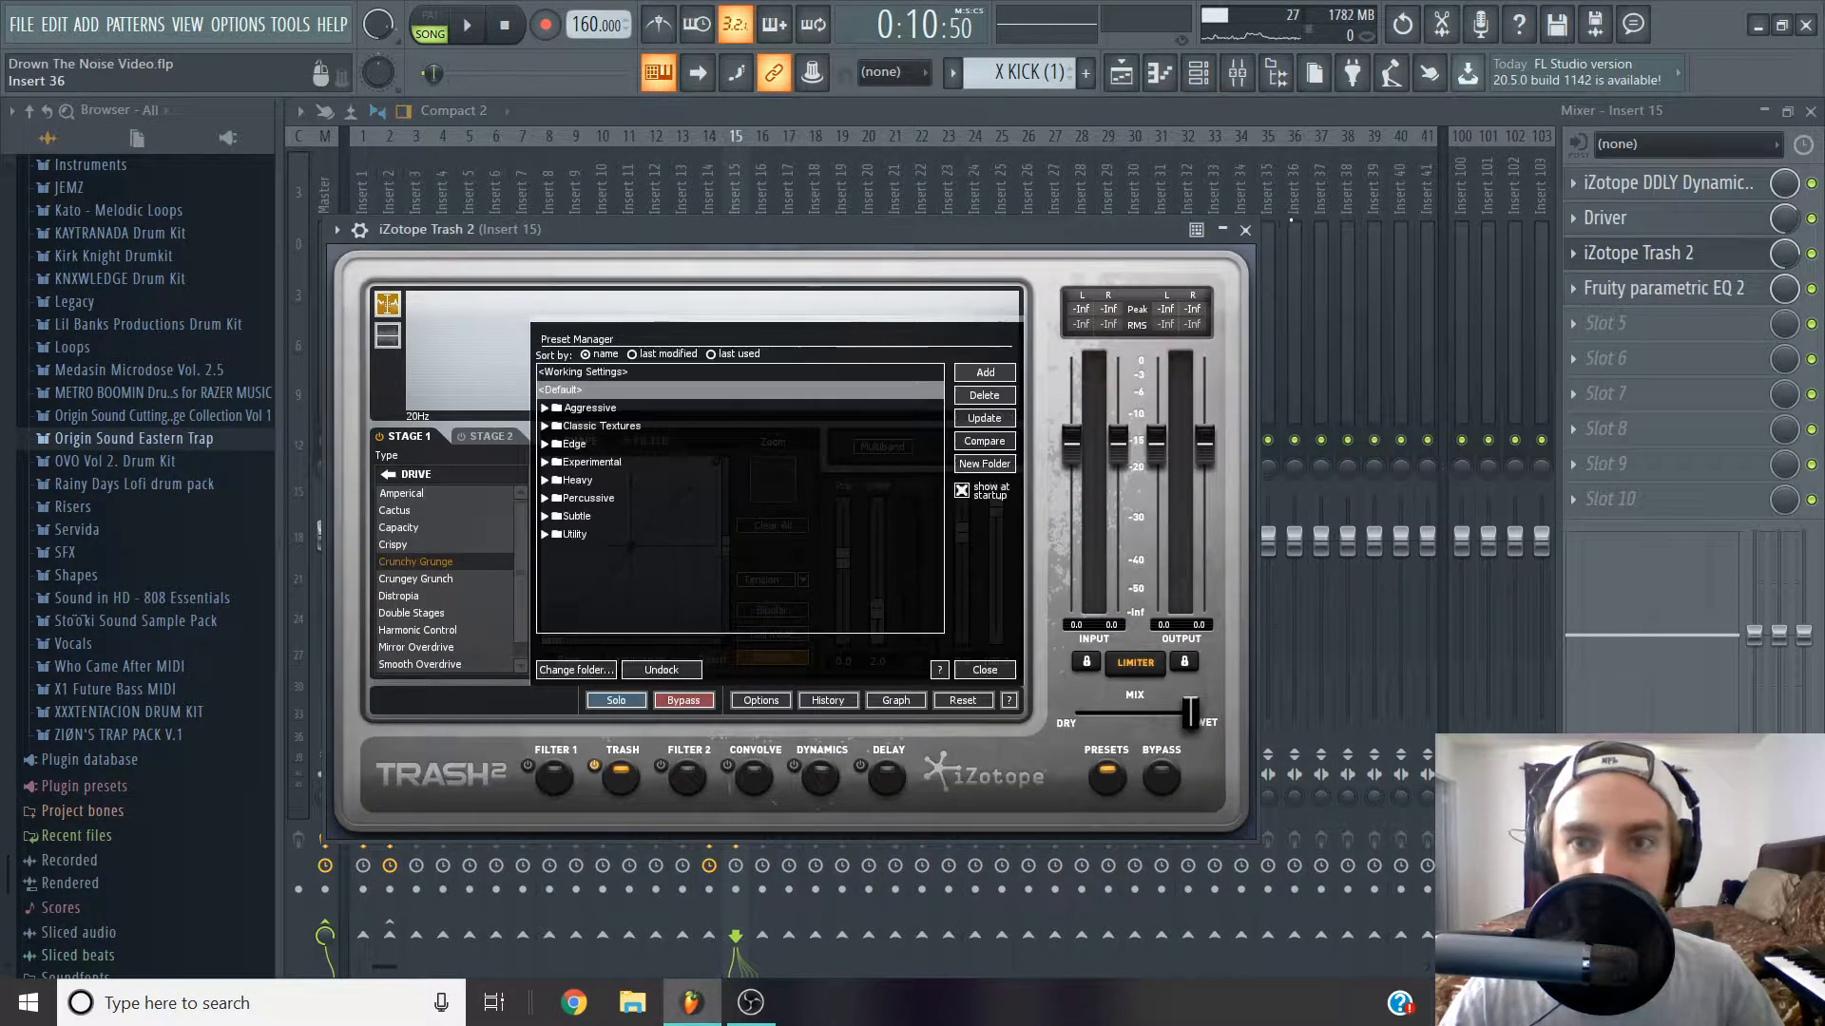
pyautogui.click(1254, 231)
pyautogui.rightClick(1661, 289)
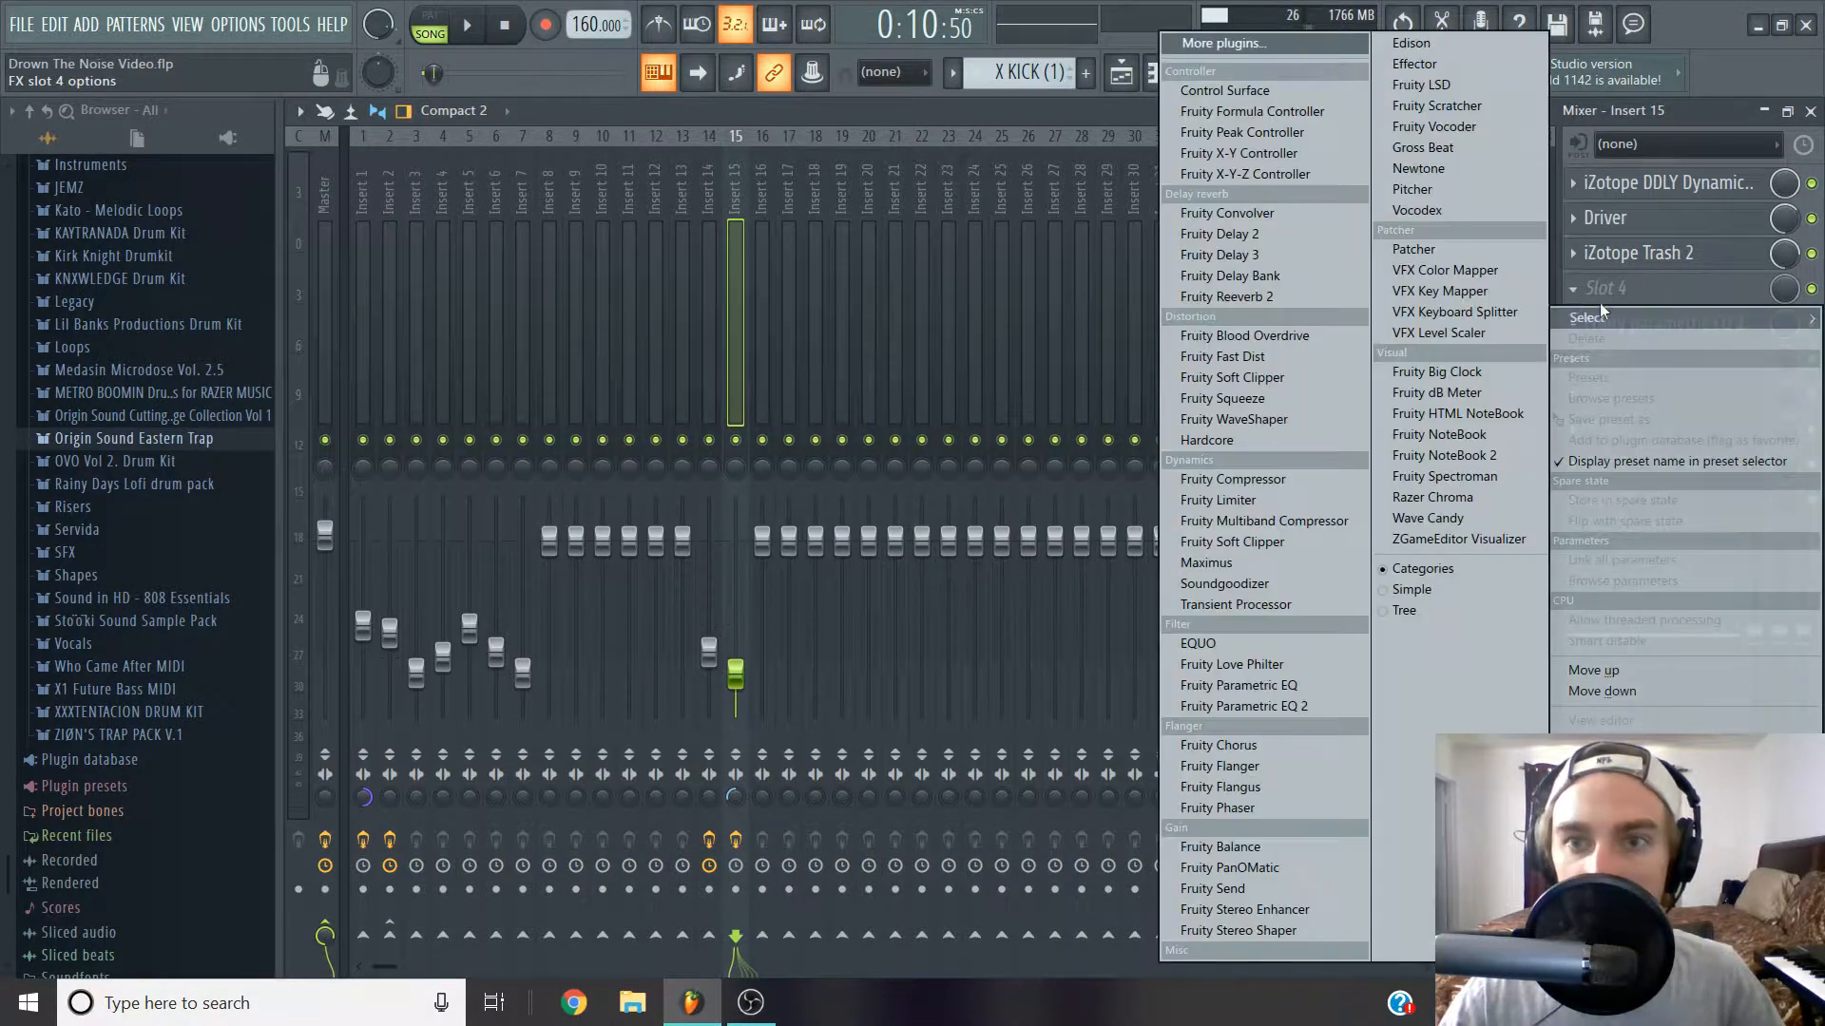
pyautogui.click(1486, 148)
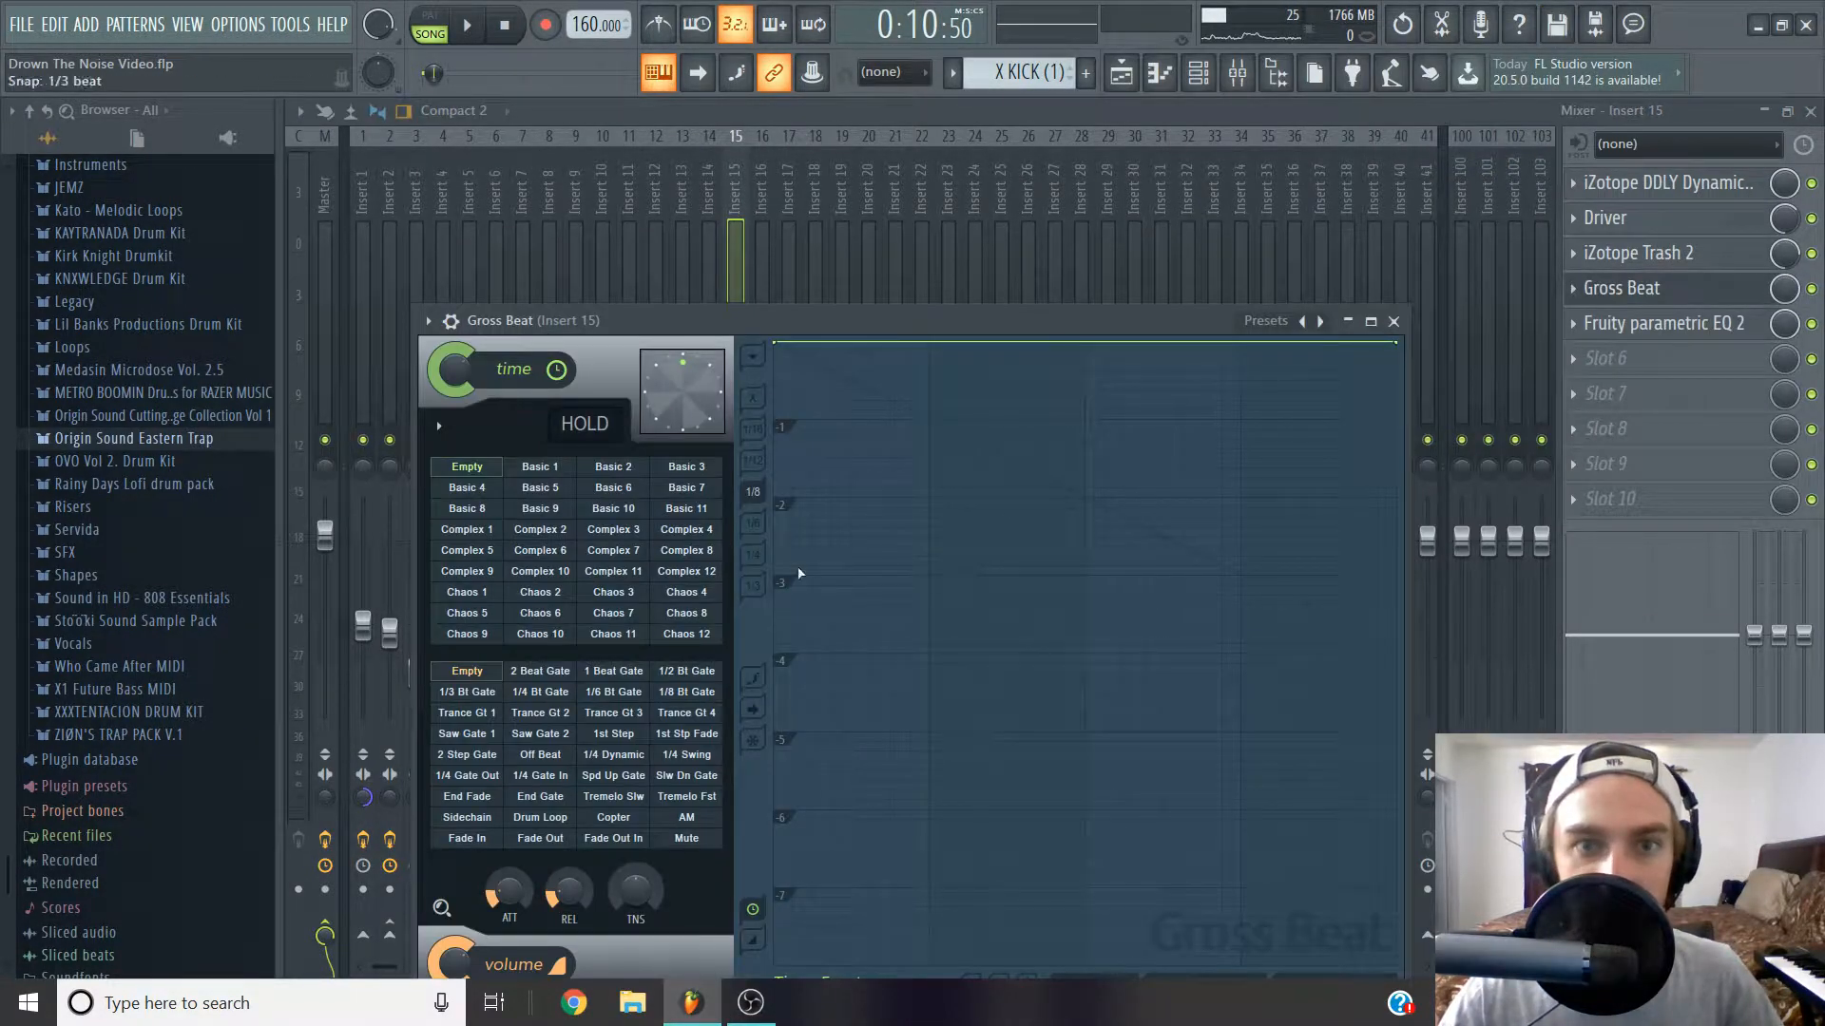
# Set Insert 15's Gross Beat to the Momentary preset with the 1/2 Speed time slot and close its window.
pyautogui.click(1249, 321)
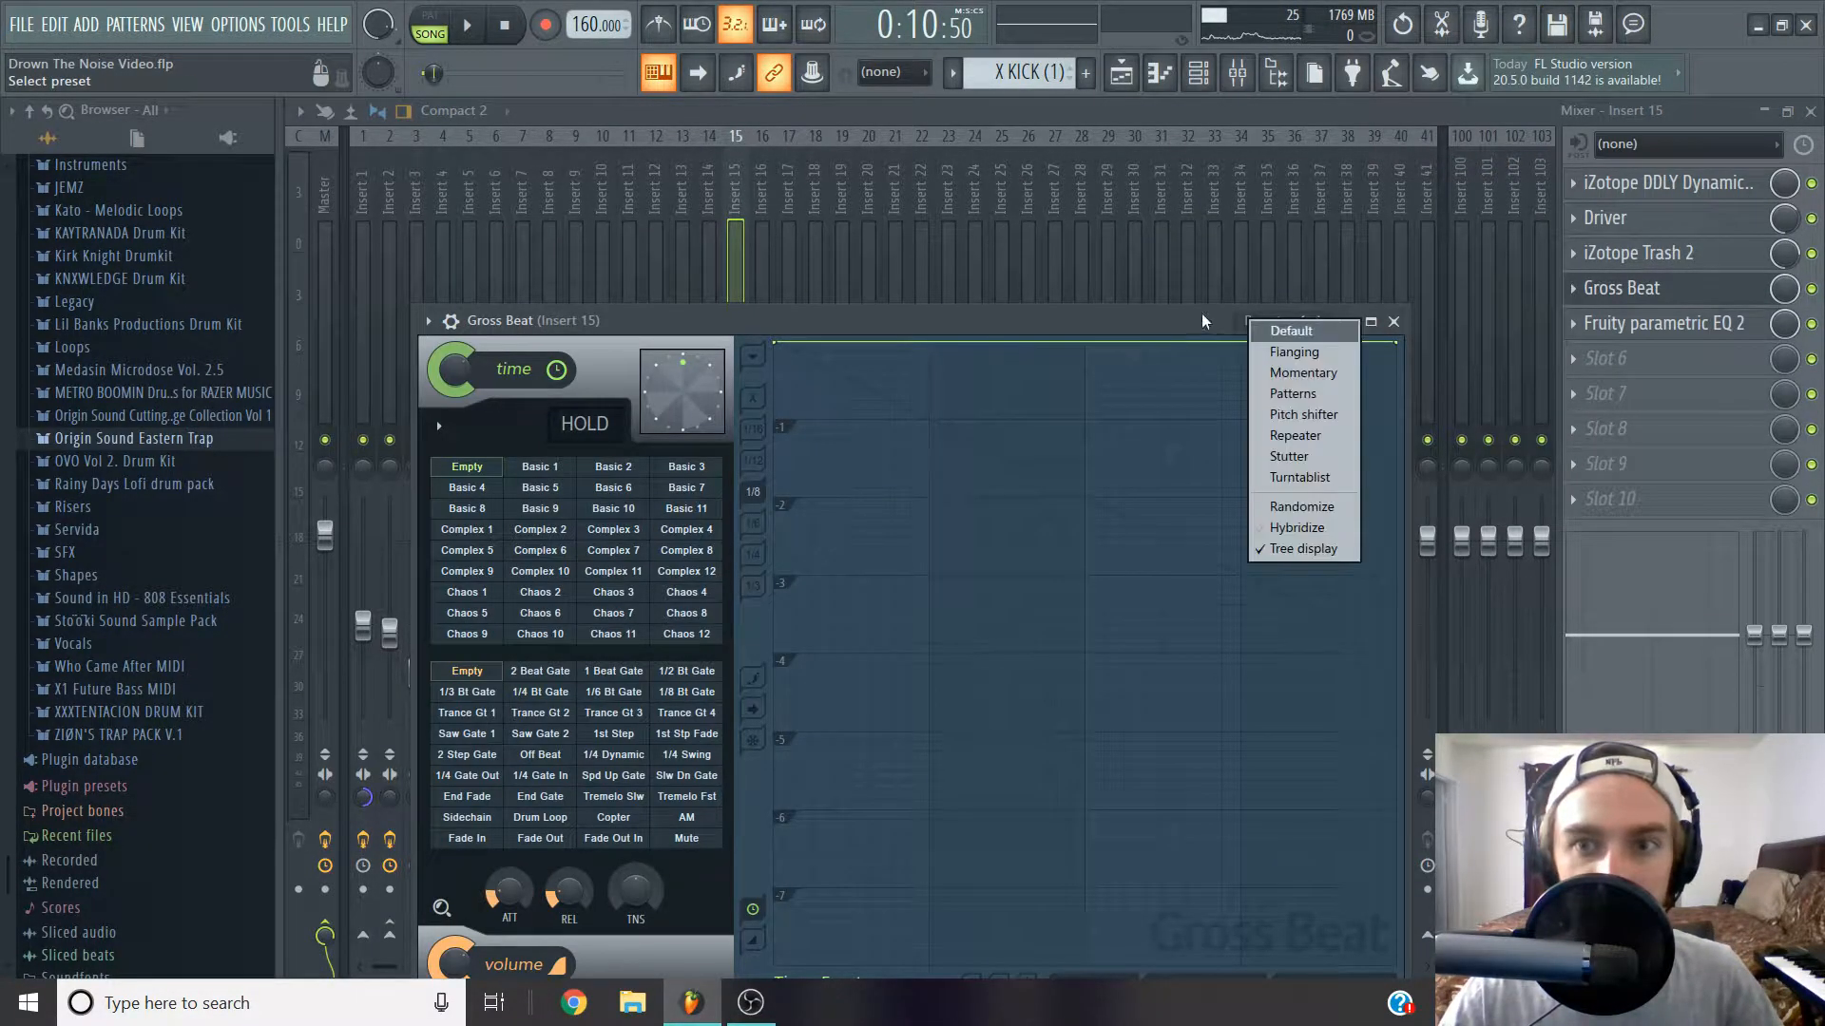
pyautogui.click(1343, 375)
pyautogui.click(633, 618)
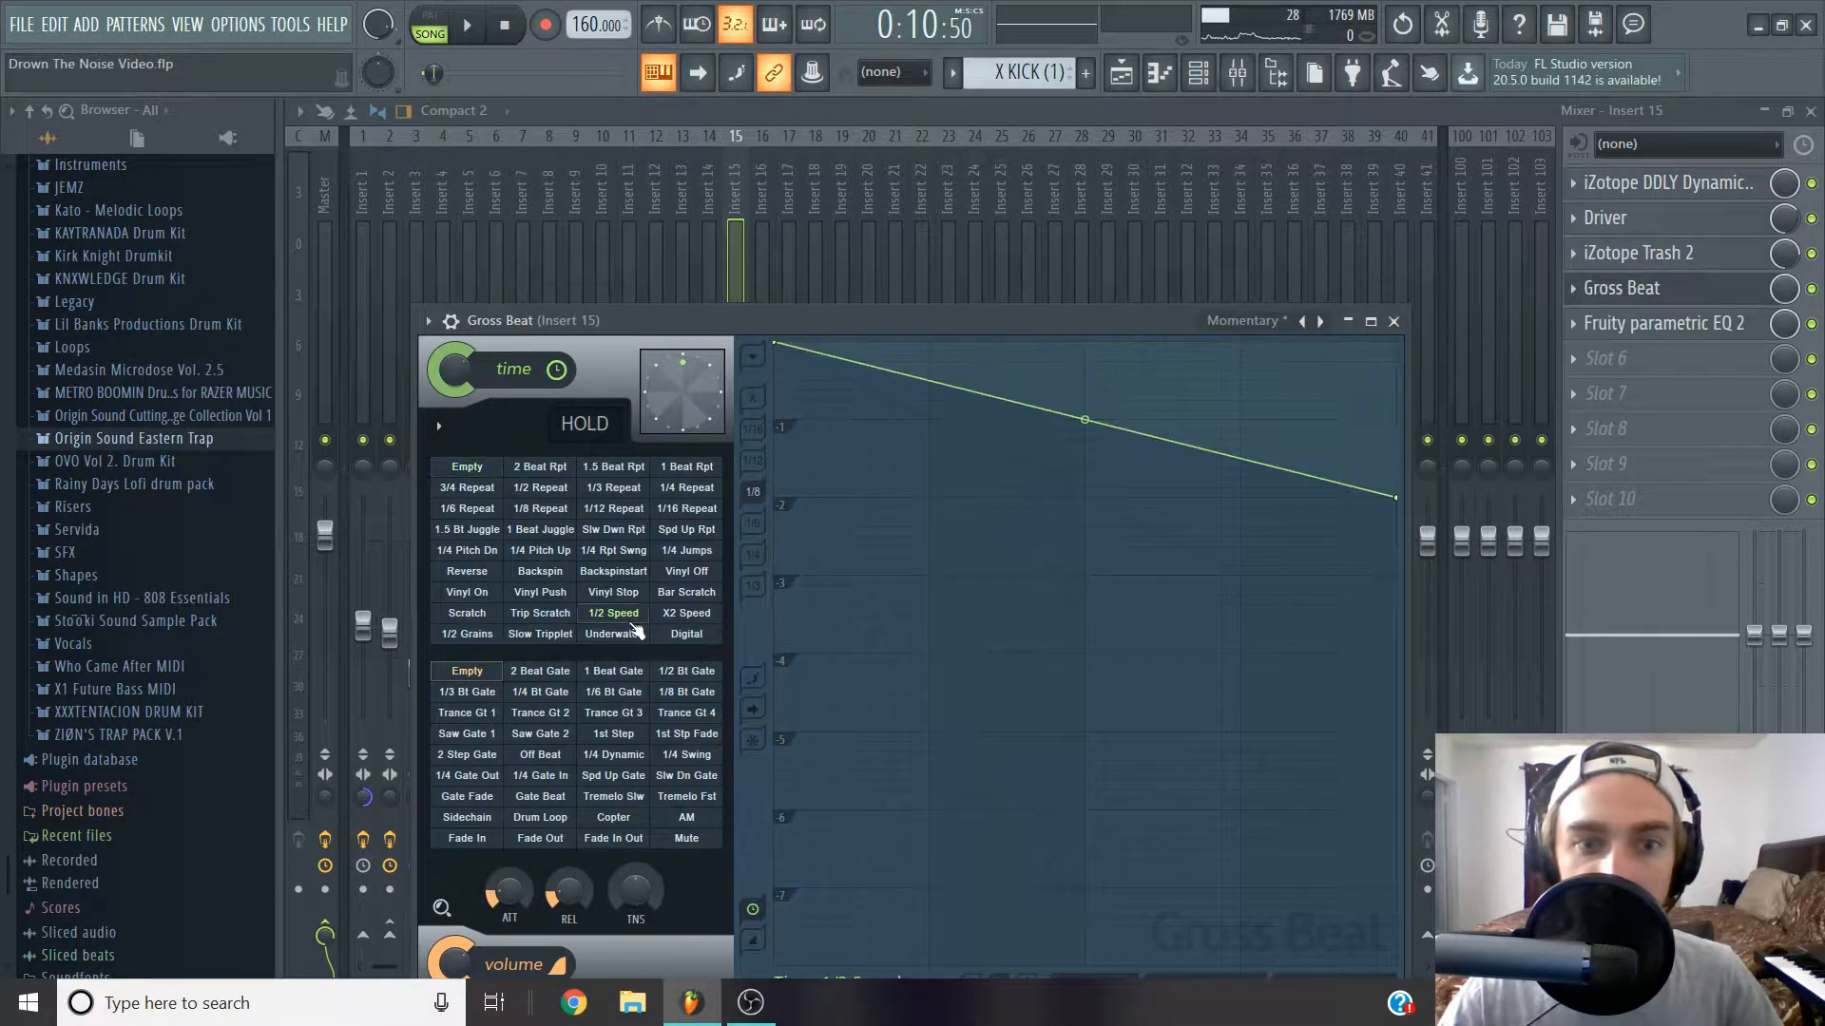
pyautogui.click(1393, 322)
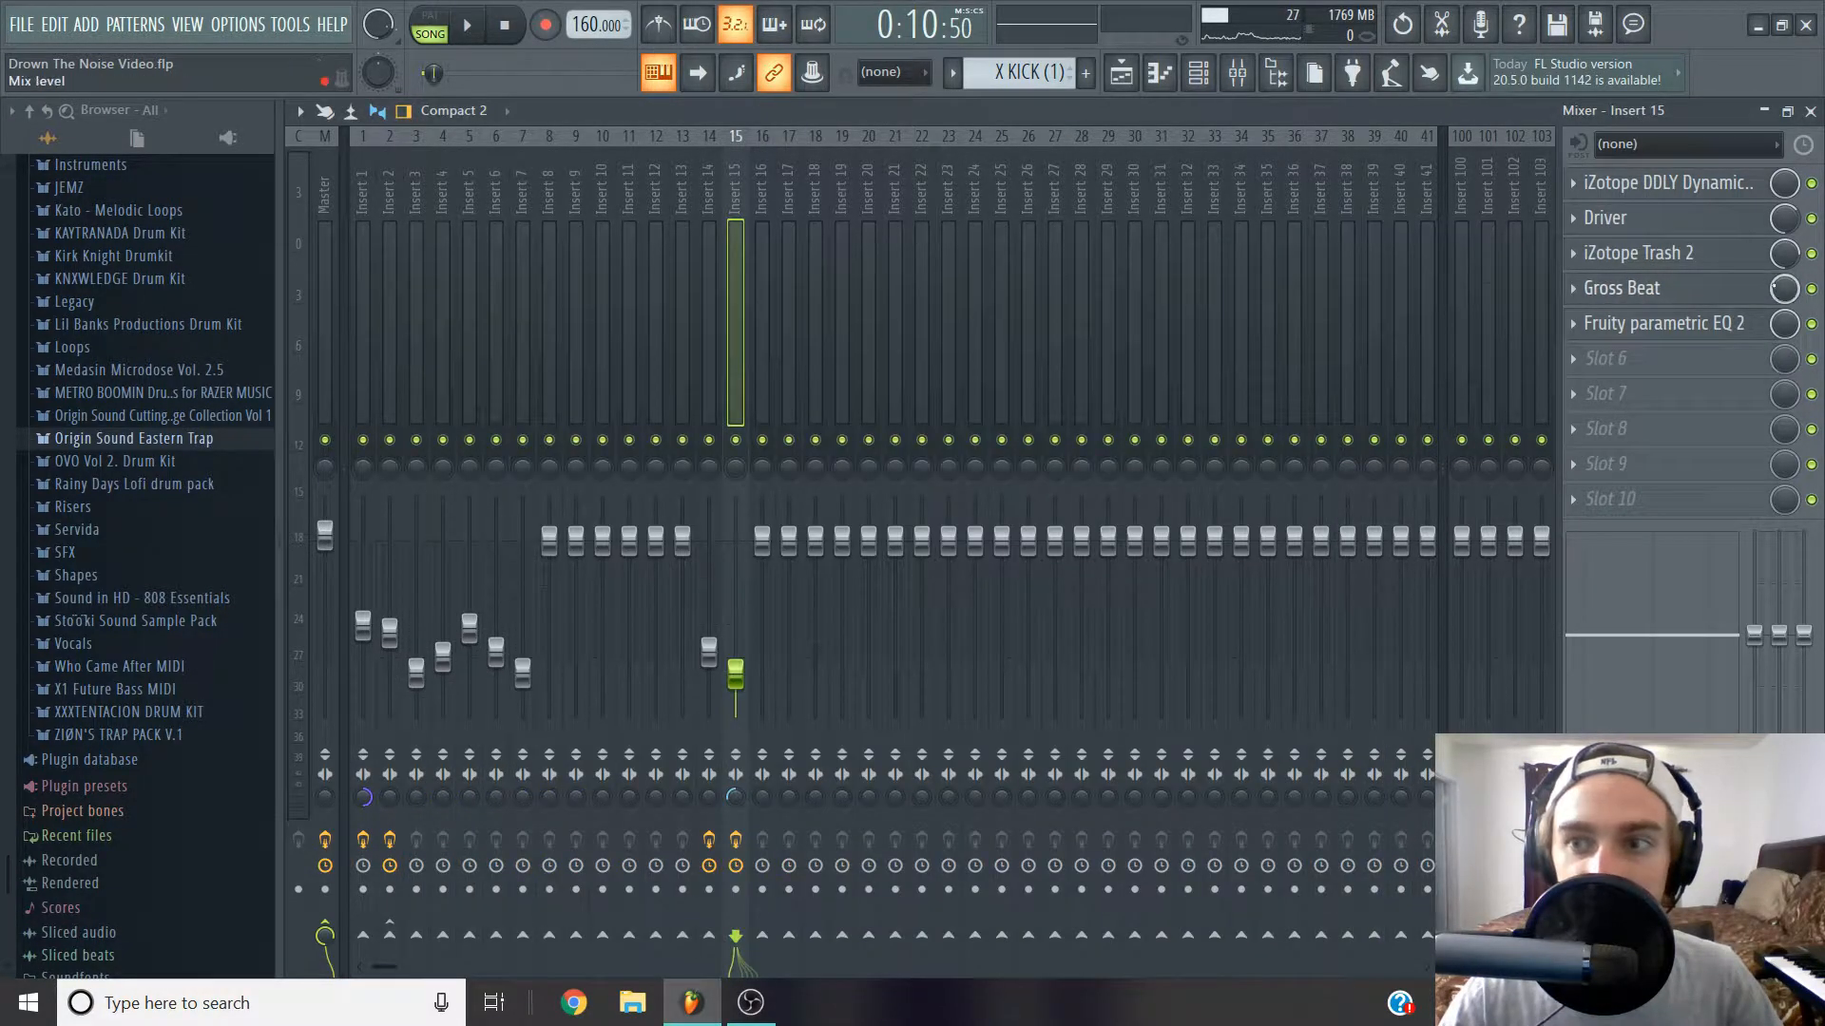
# Create automation clips for the Gross Beat mix levels on Insert 15 and Insert 14.
pyautogui.rightClick(1775, 287)
pyautogui.click(1739, 428)
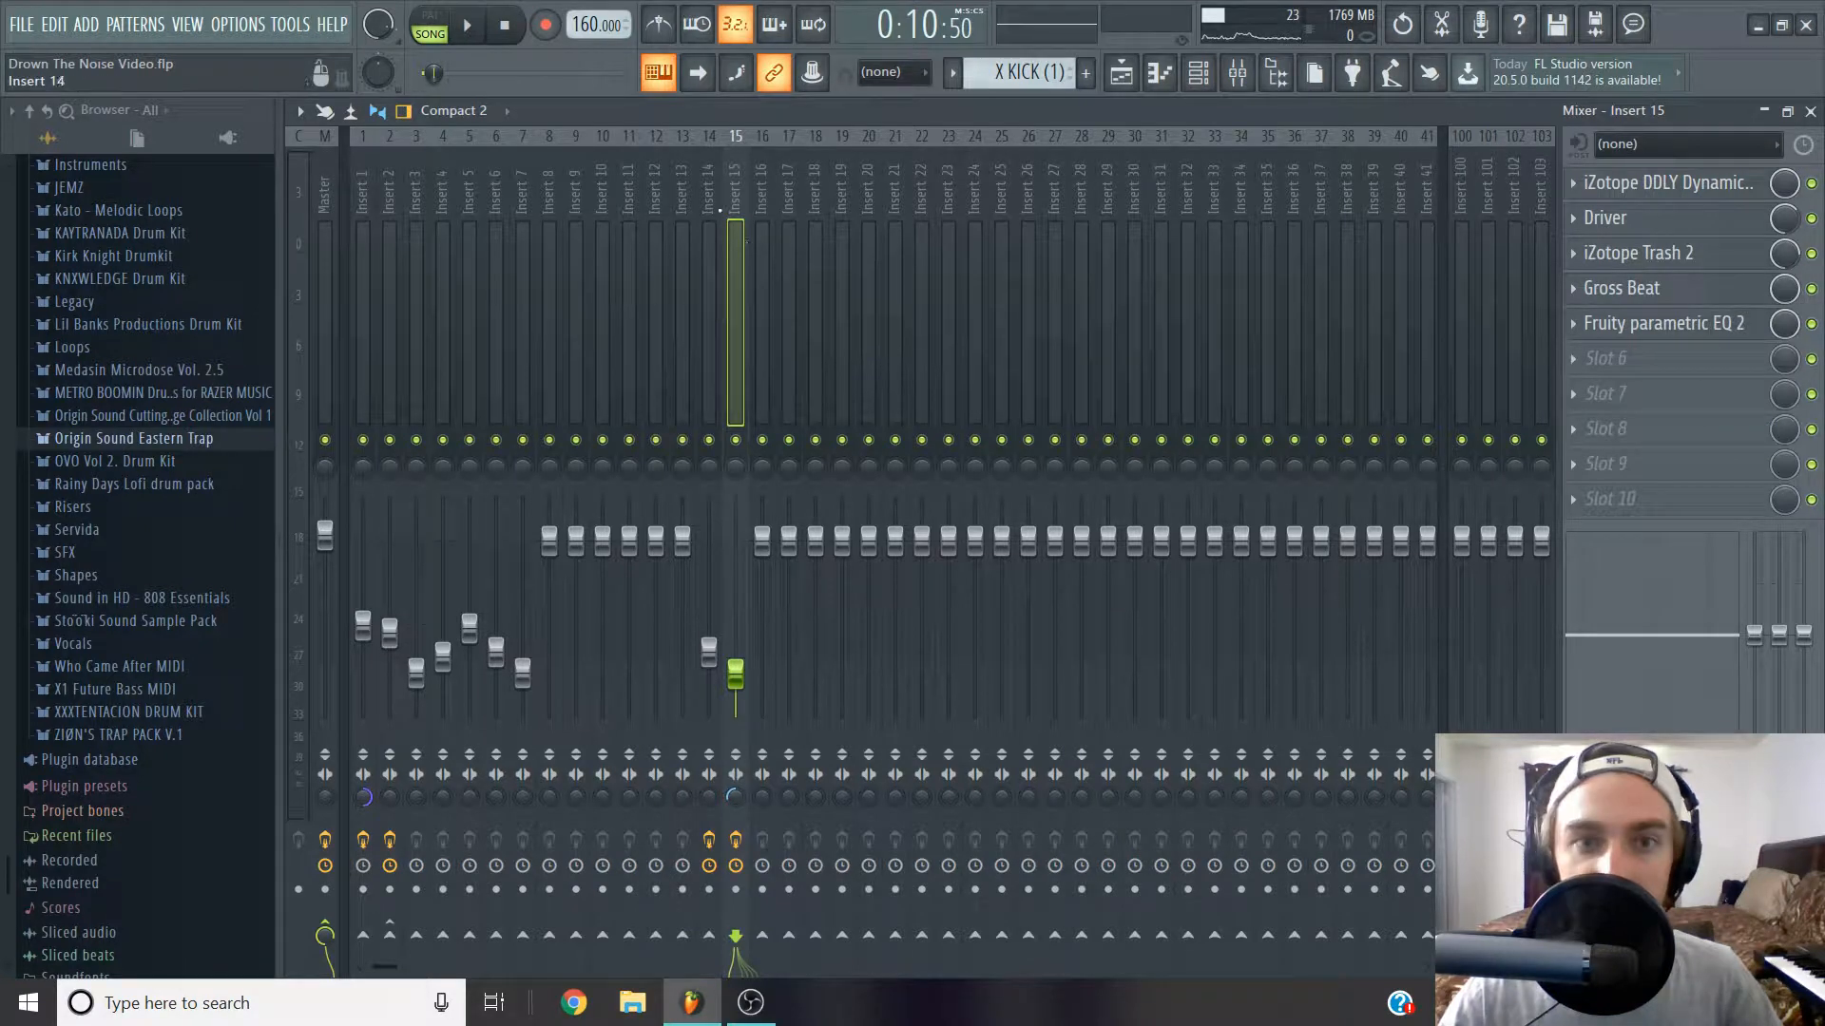
pyautogui.click(719, 210)
pyautogui.rightClick(1783, 219)
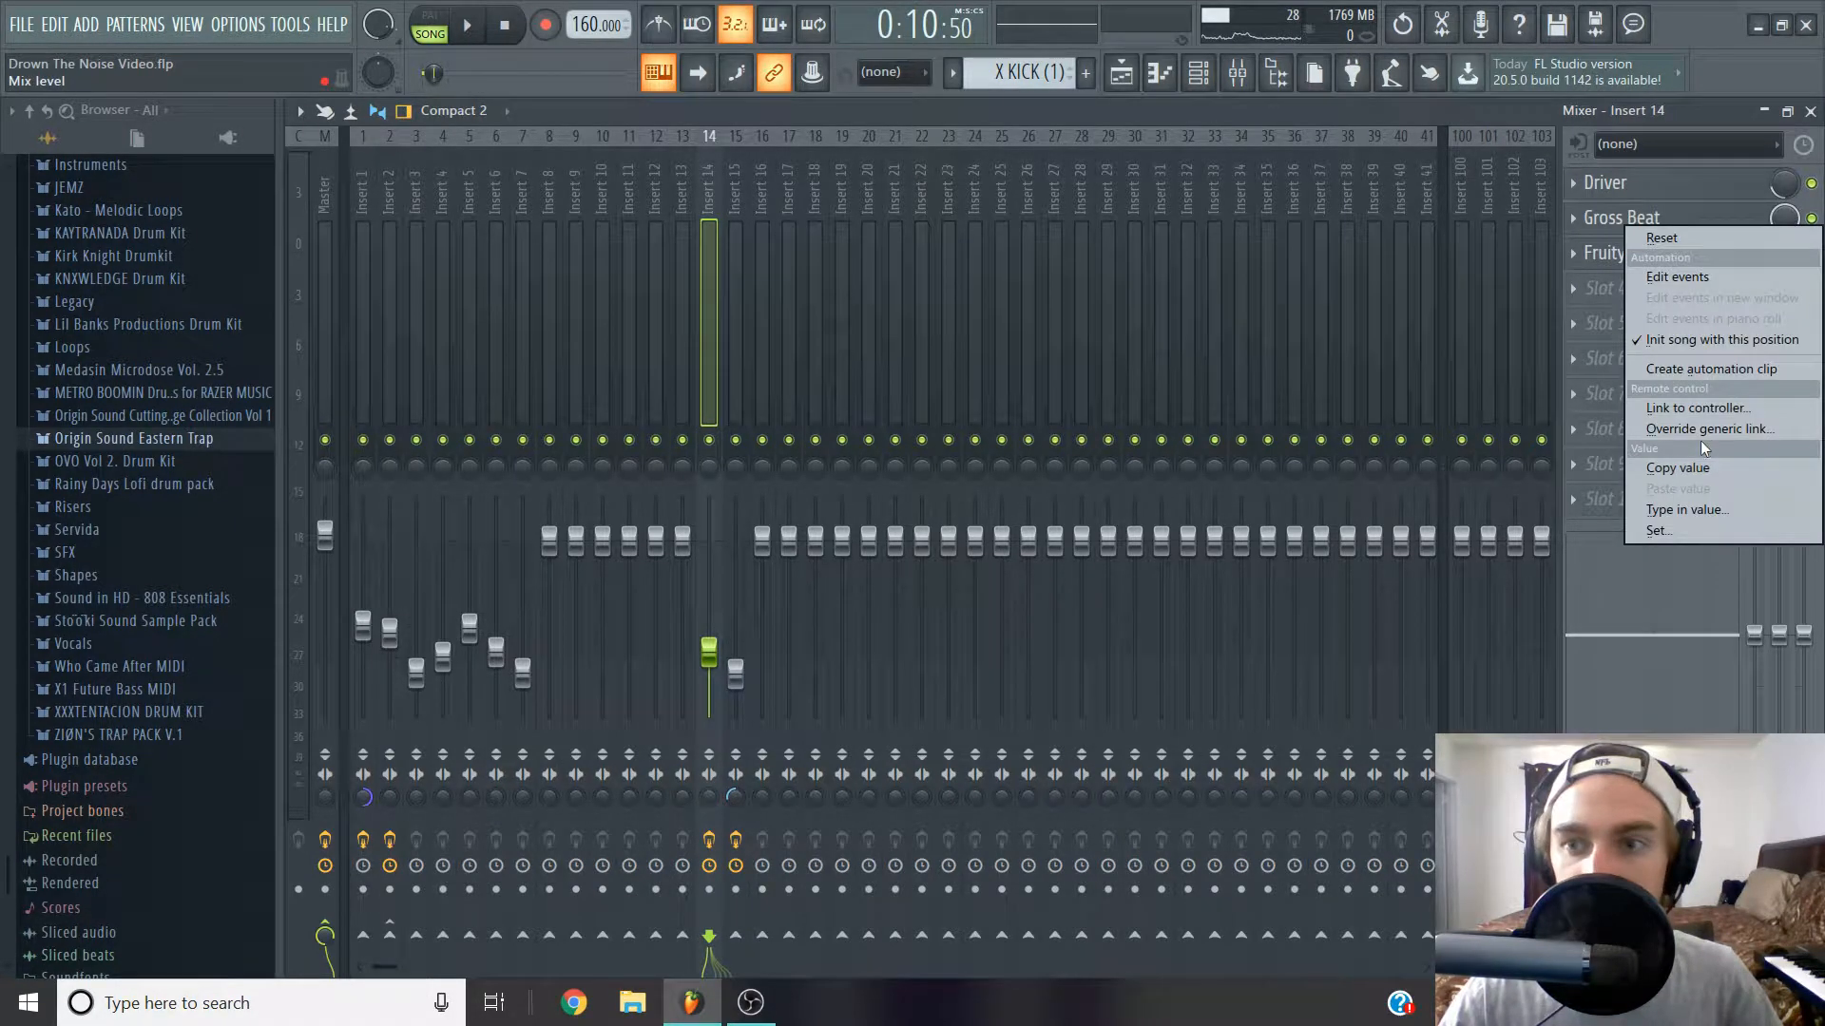
pyautogui.click(1701, 408)
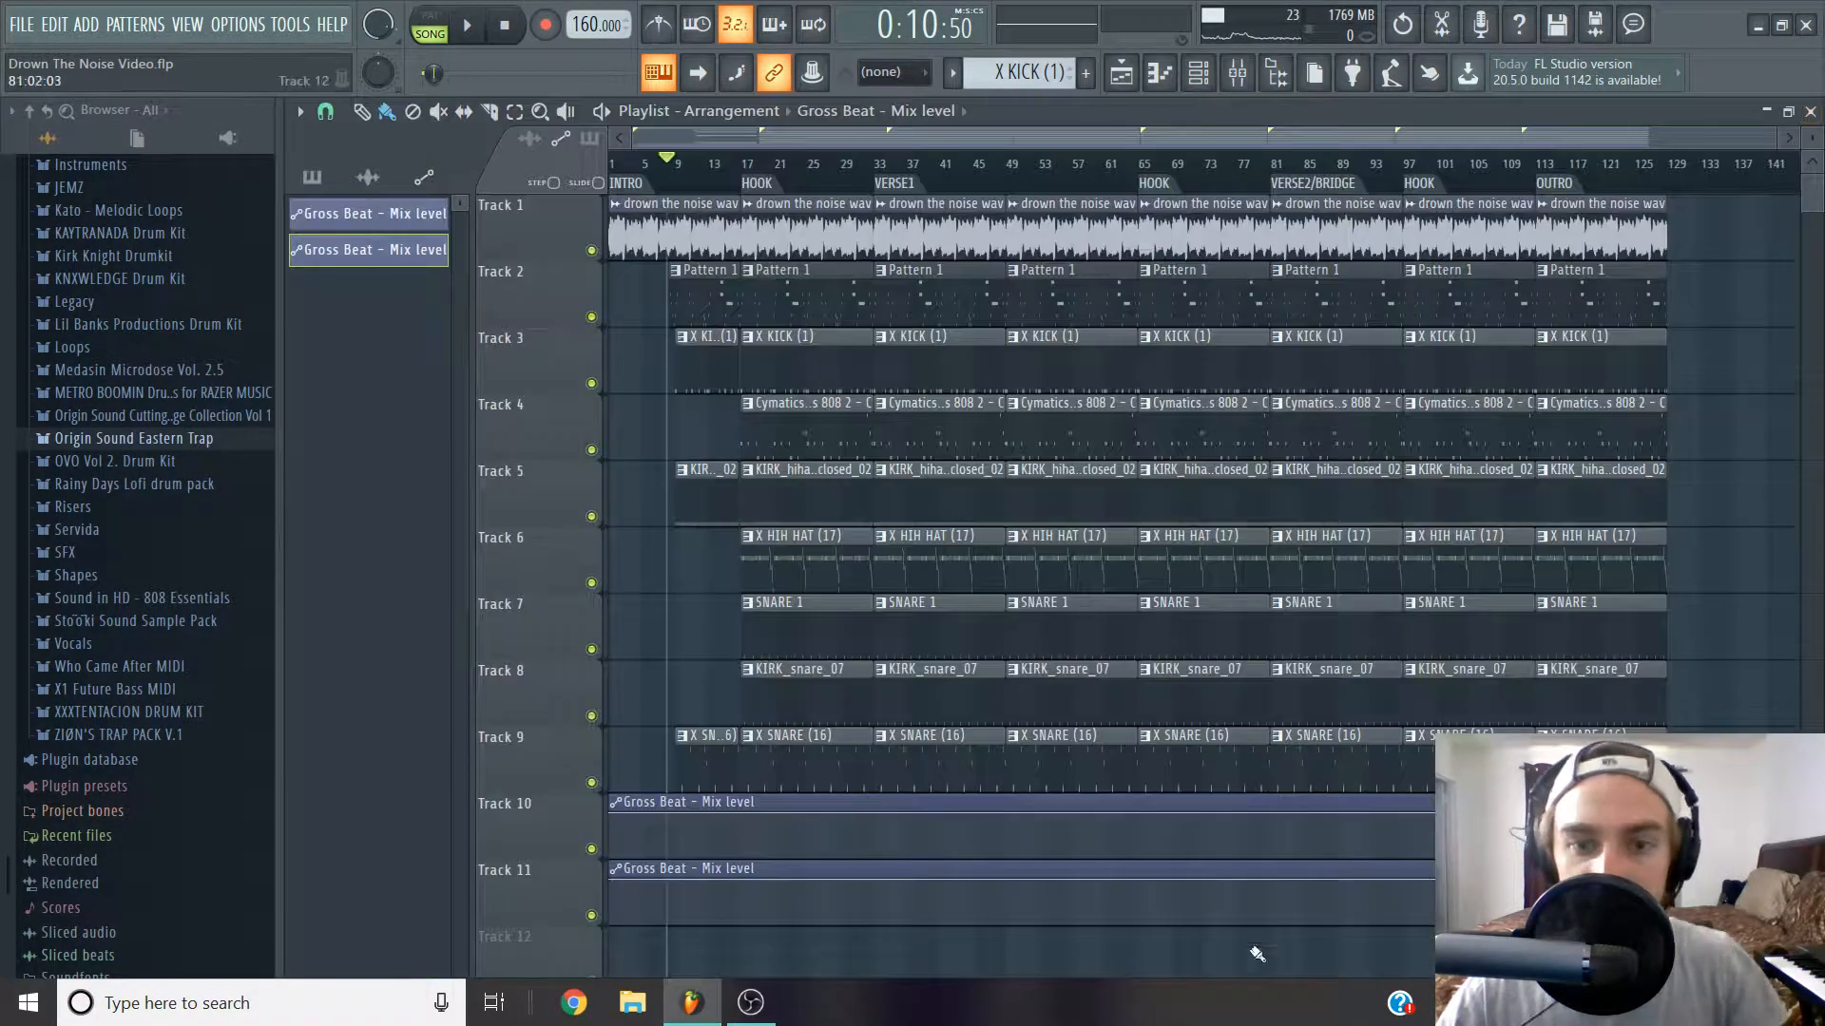
# Return the playhead to the start of the INTRO.
pyautogui.scroll(2, 595, 302)
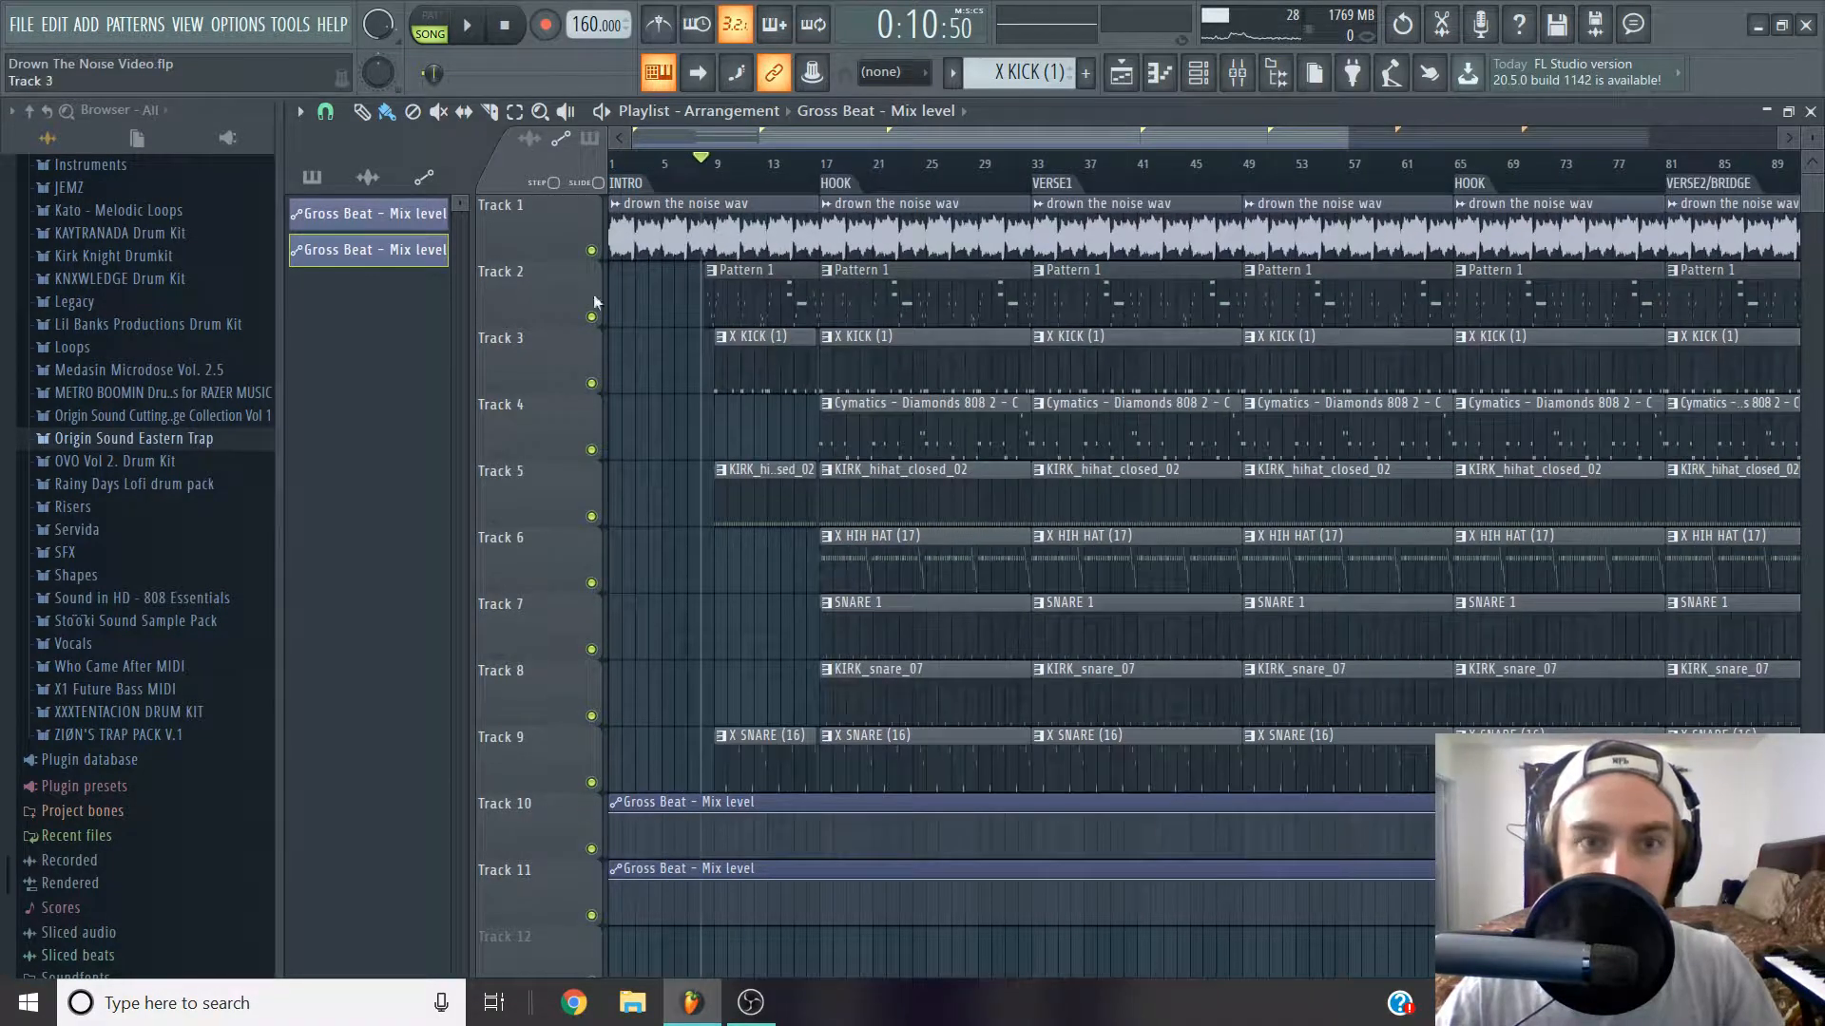
pyautogui.press('space')
pyautogui.scroll(3, 652, 333)
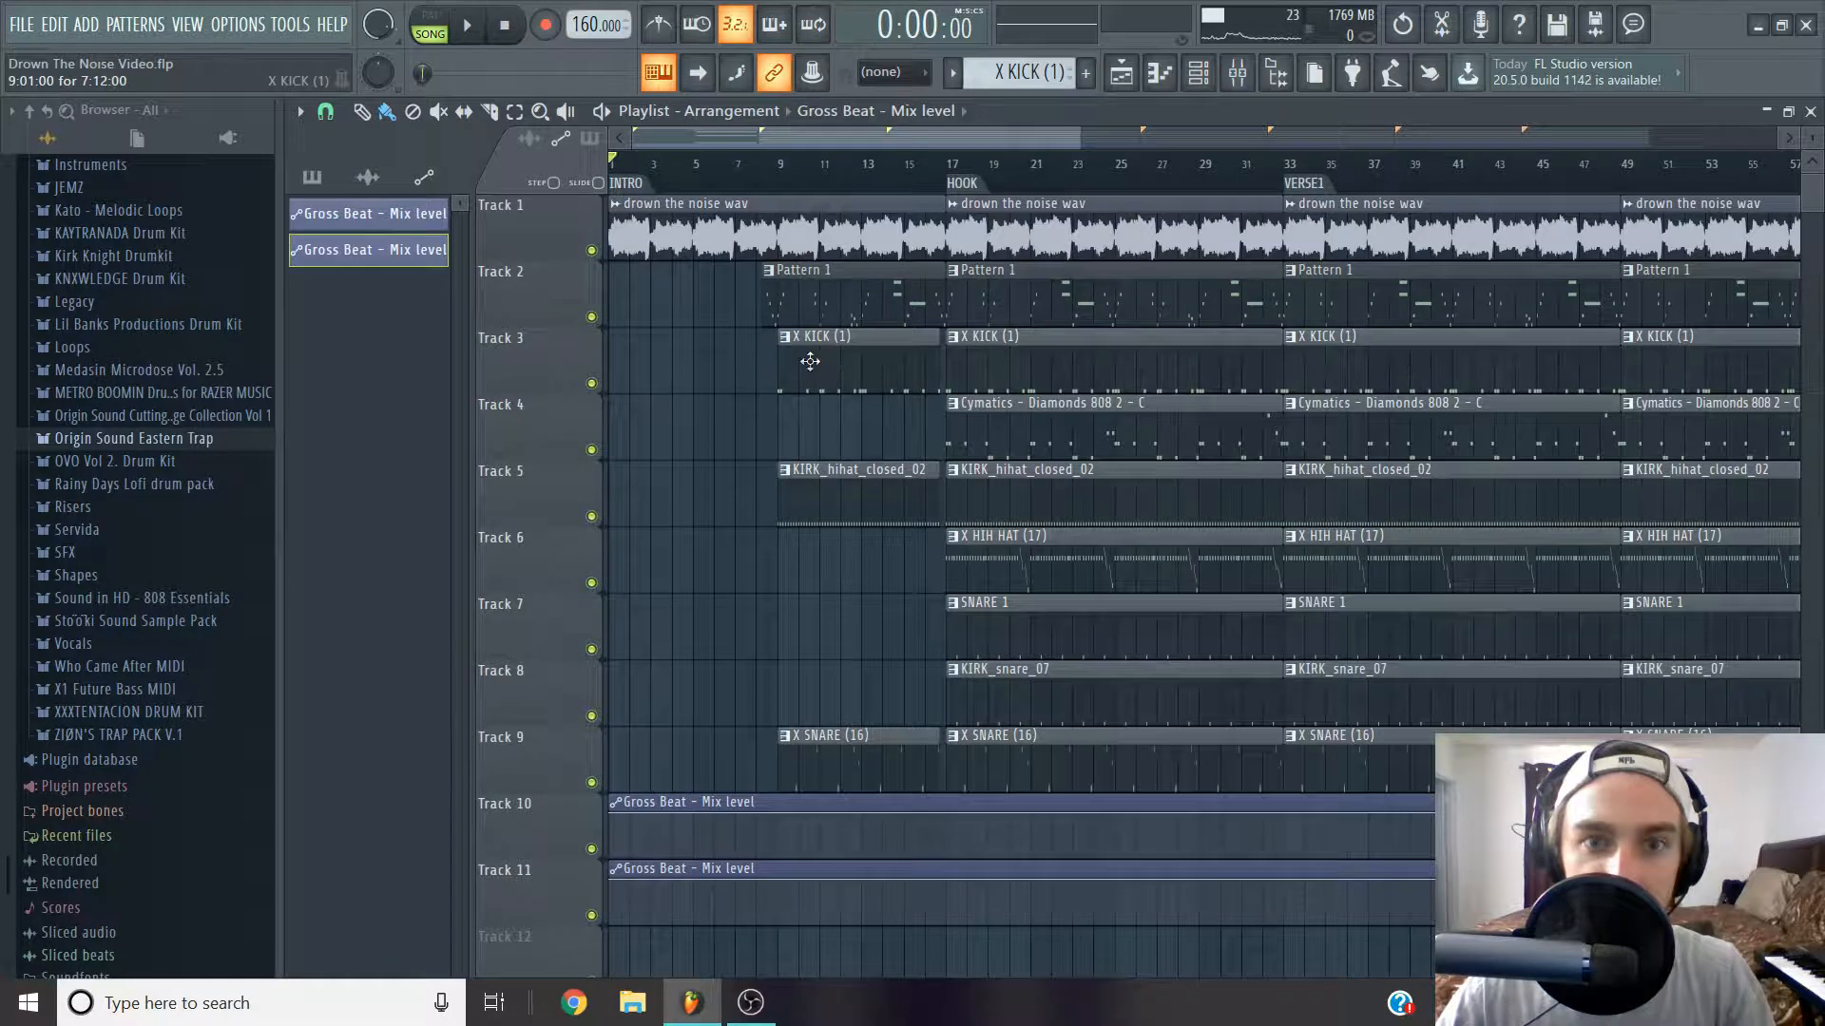
# Insert two empty tracks above the Pattern 1 track and move a Gross Beat mix level clip onto Track 3.
pyautogui.scroll(-3, 631, 395)
pyautogui.rightClick(570, 312)
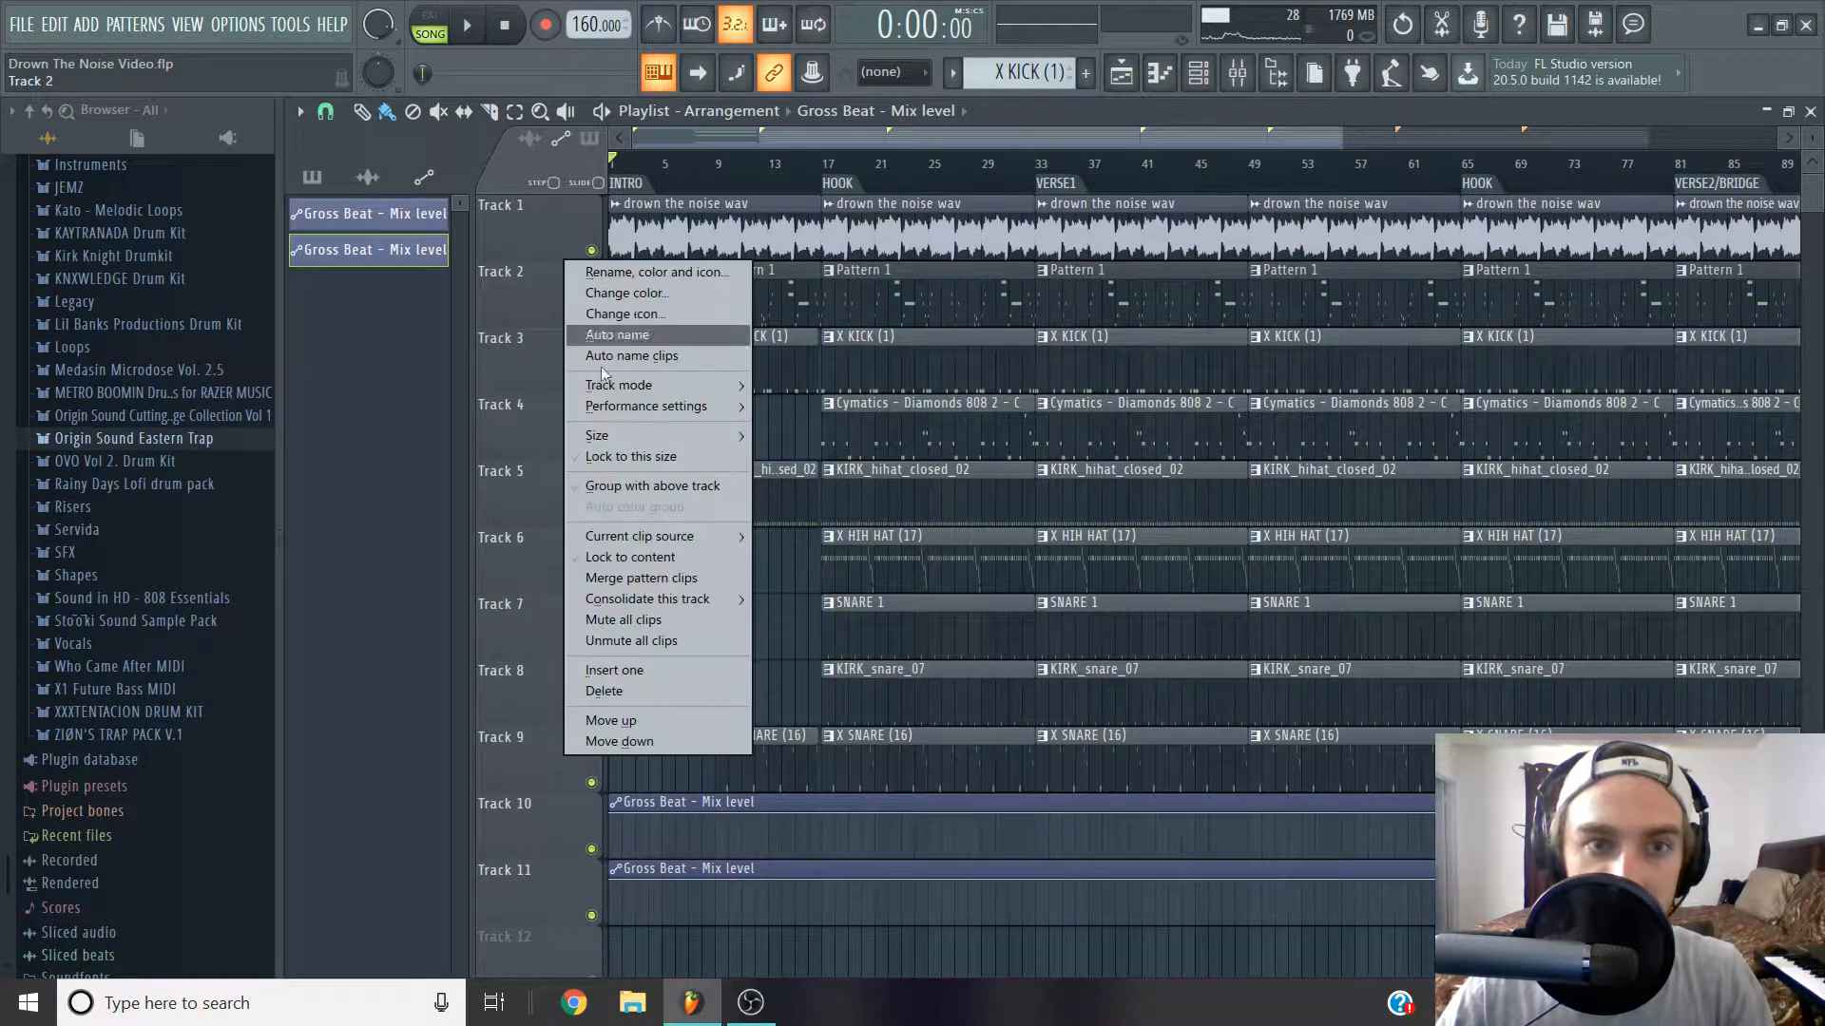
pyautogui.click(670, 672)
pyautogui.rightClick(543, 350)
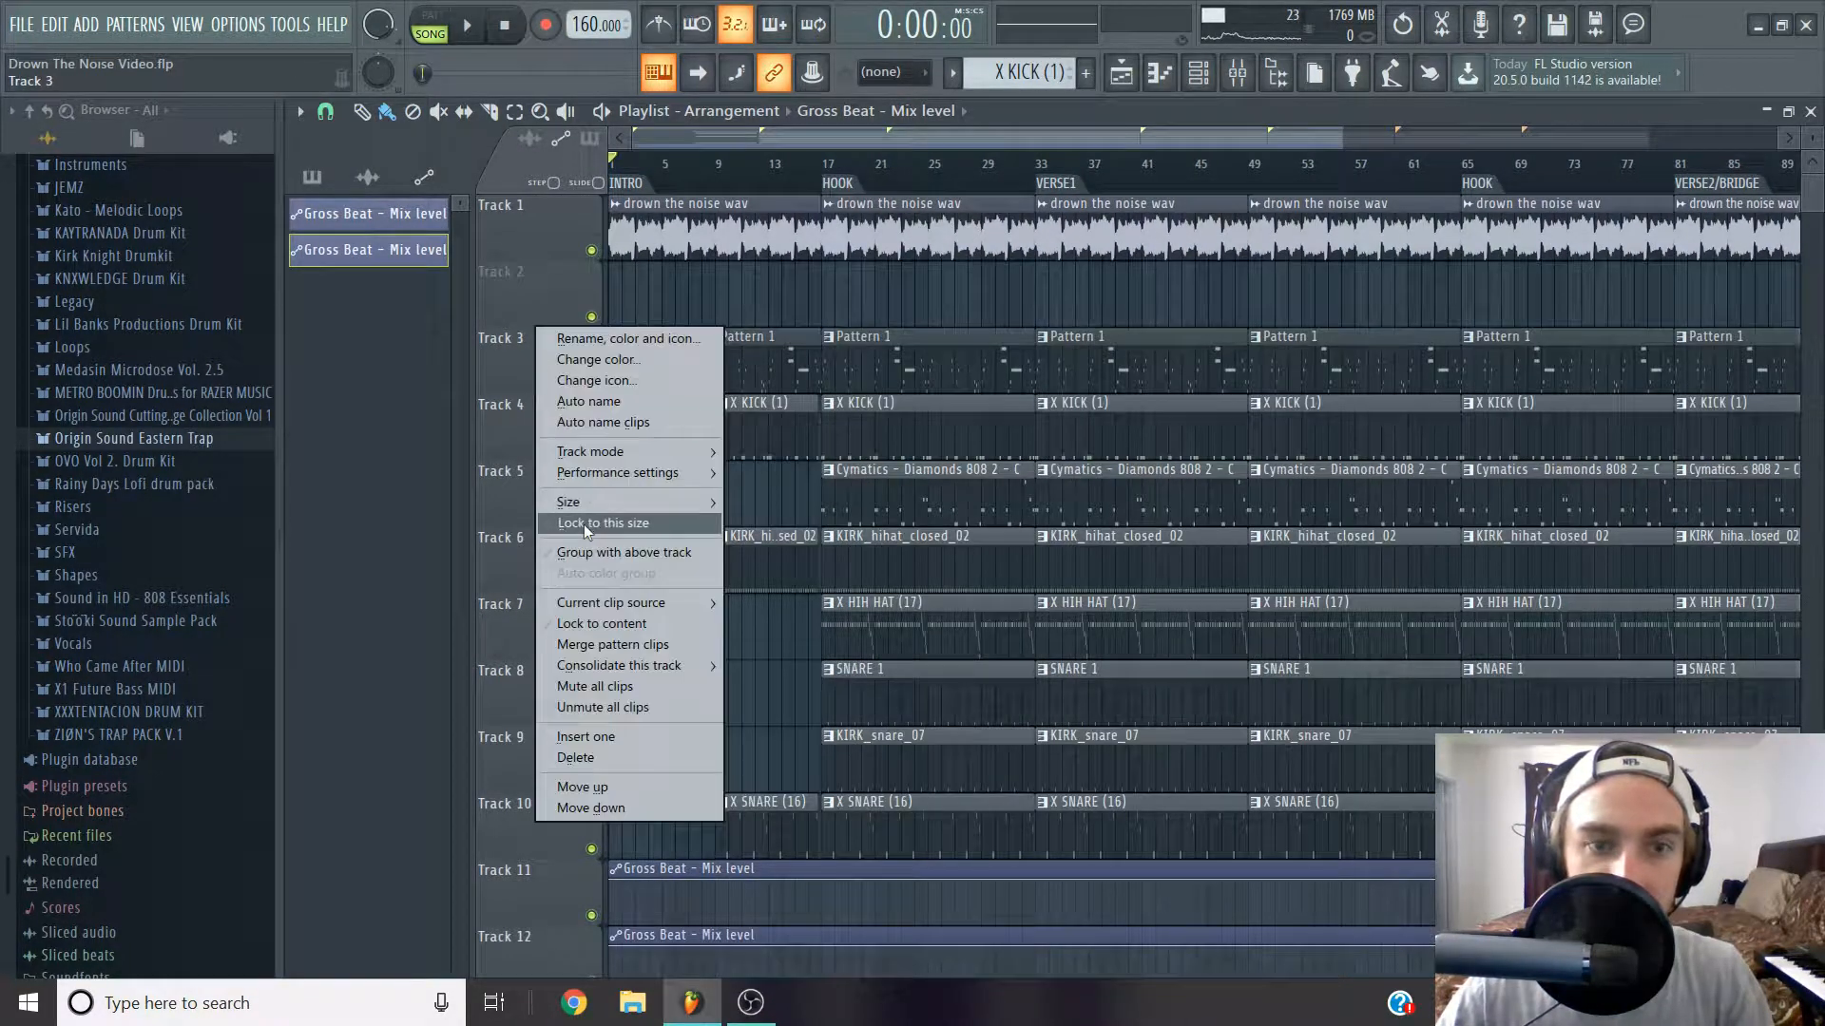
pyautogui.click(623, 726)
pyautogui.scroll(-2, 718, 803)
pyautogui.moveTo(719, 803); pyautogui.dragTo(569, 363)
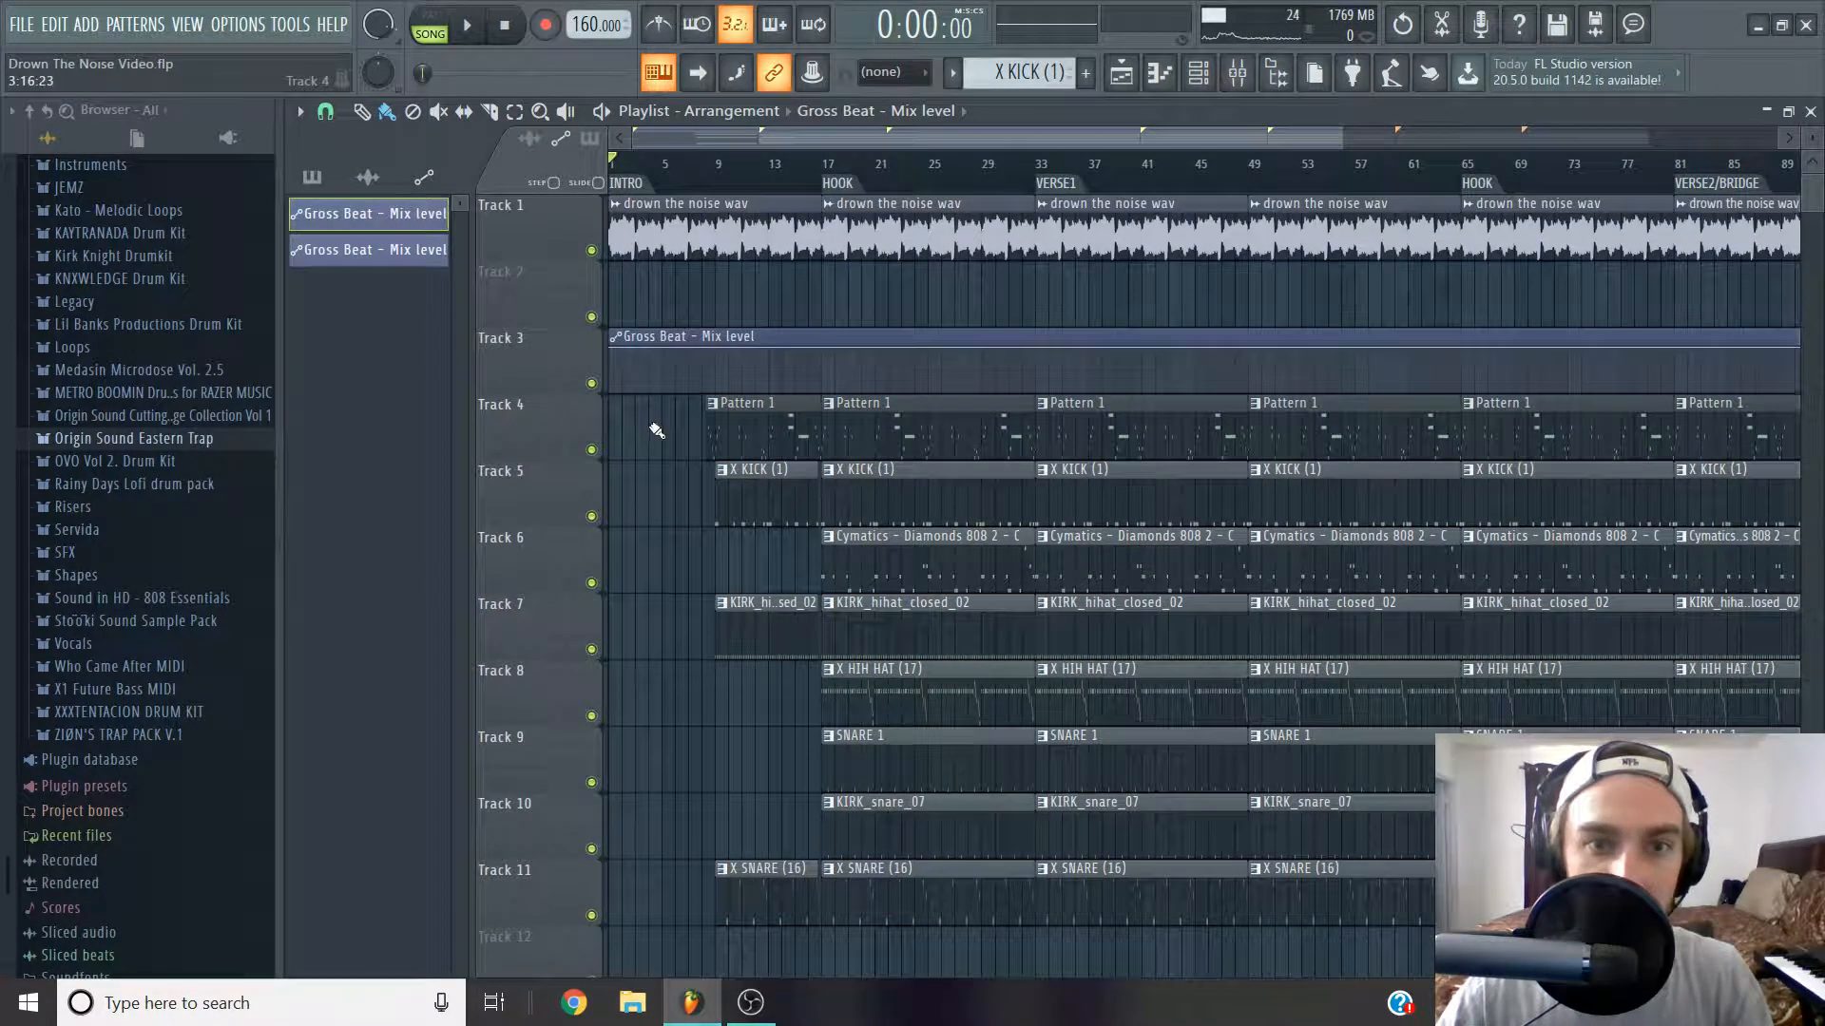
# Insert a track between Pattern 1 and X KICK (1) and move the Gross Beat clip from Track 3 onto it.
pyautogui.rightClick(544, 406)
pyautogui.rightClick(507, 464)
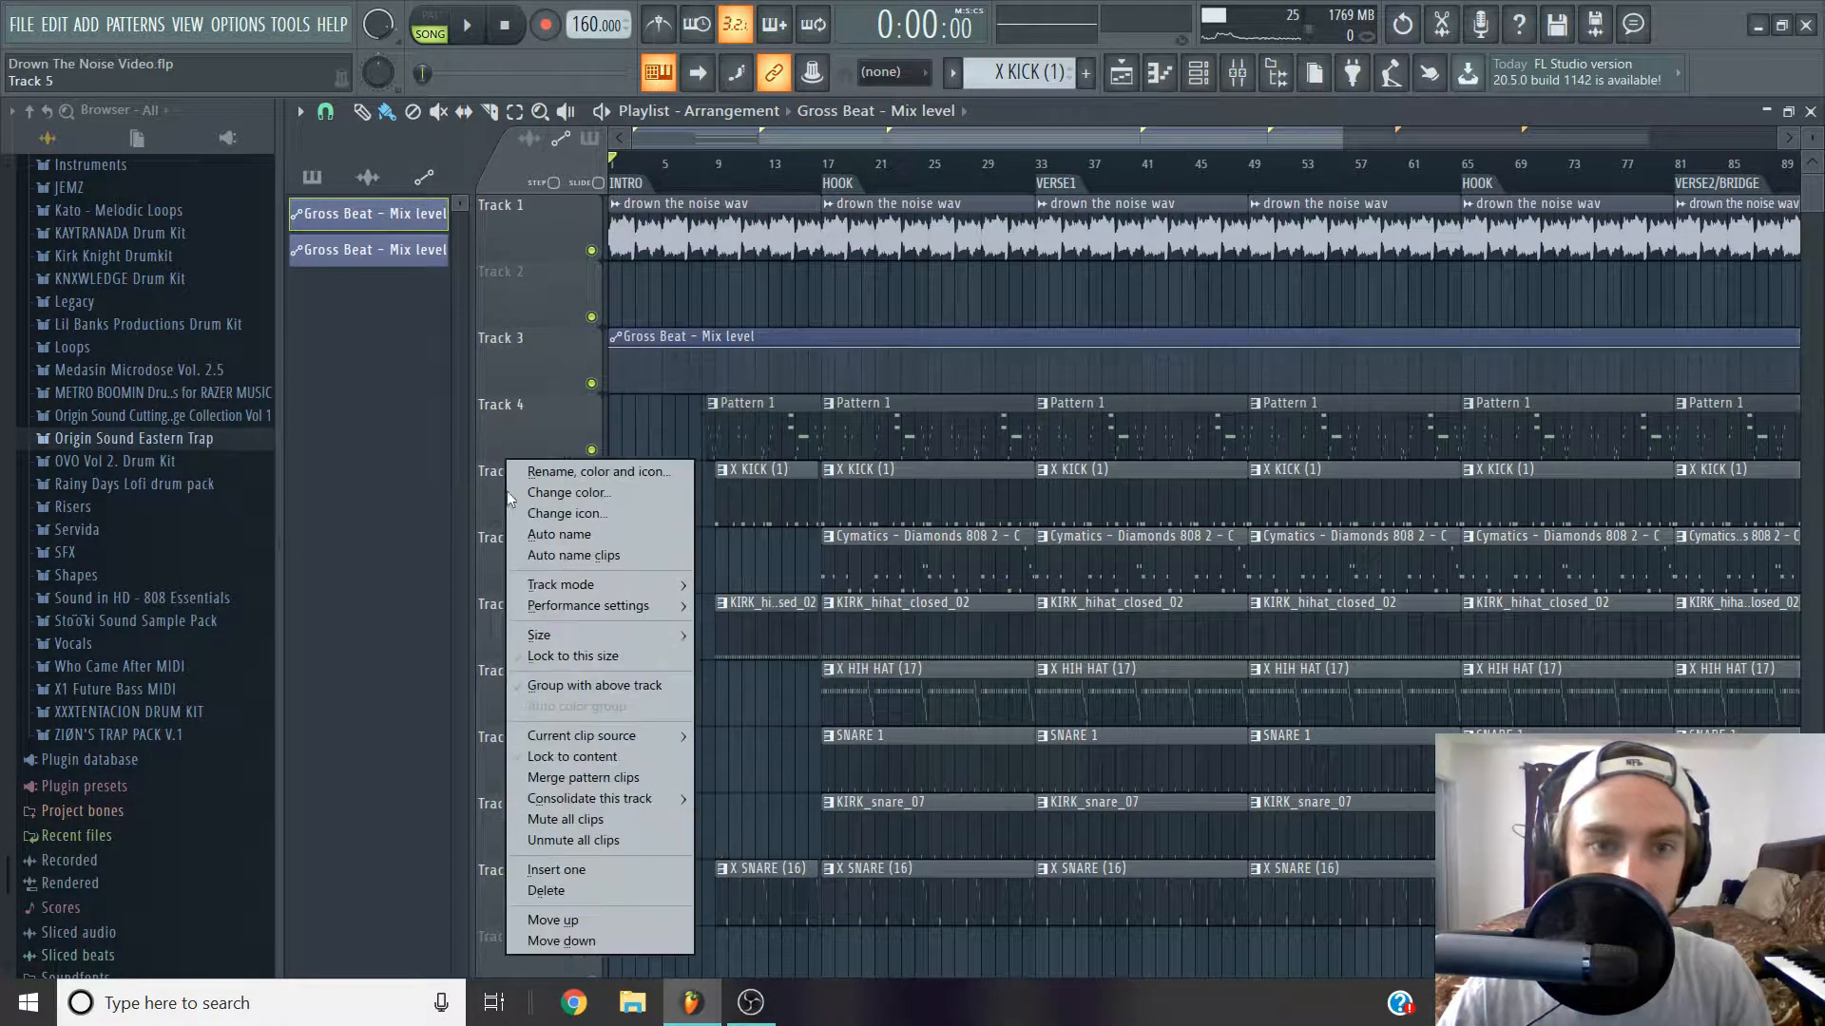
pyautogui.click(613, 875)
pyautogui.moveTo(732, 335); pyautogui.dragTo(660, 475)
# Delete the empty Track 3 and place the other Gross Beat mix level clip on Track 2.
pyautogui.rightClick(570, 331)
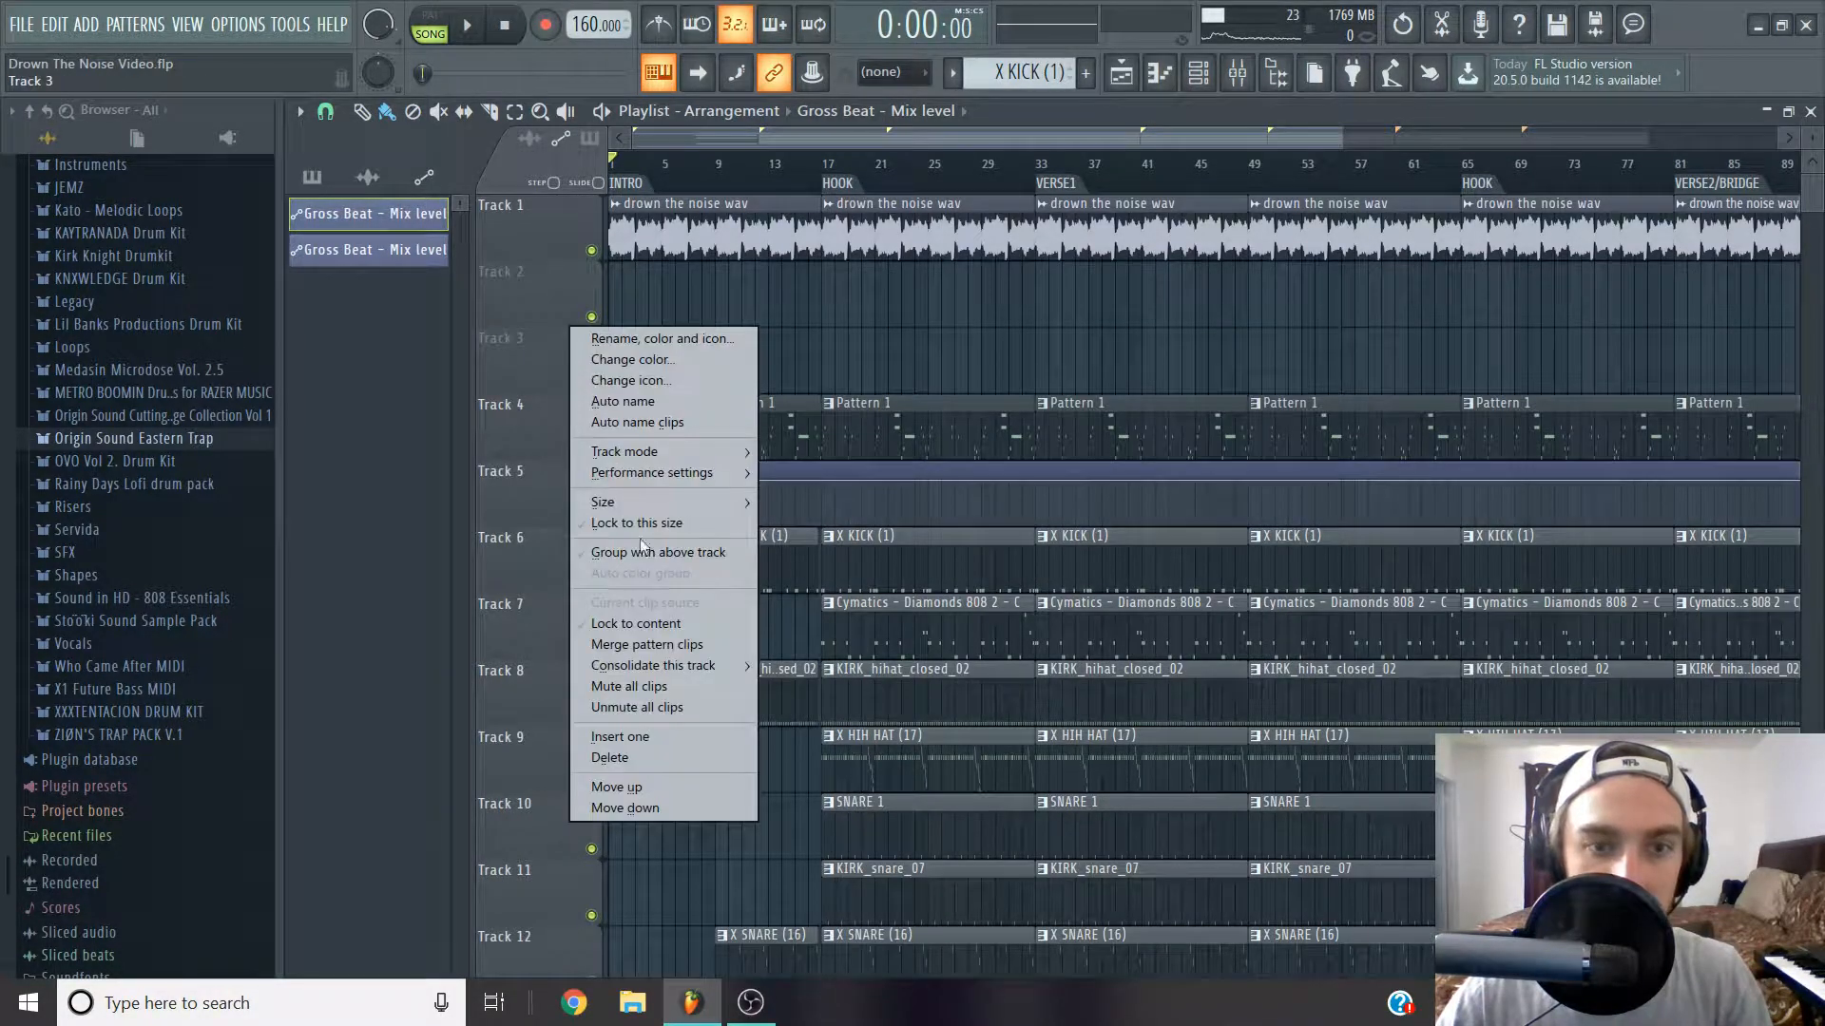
pyautogui.click(675, 760)
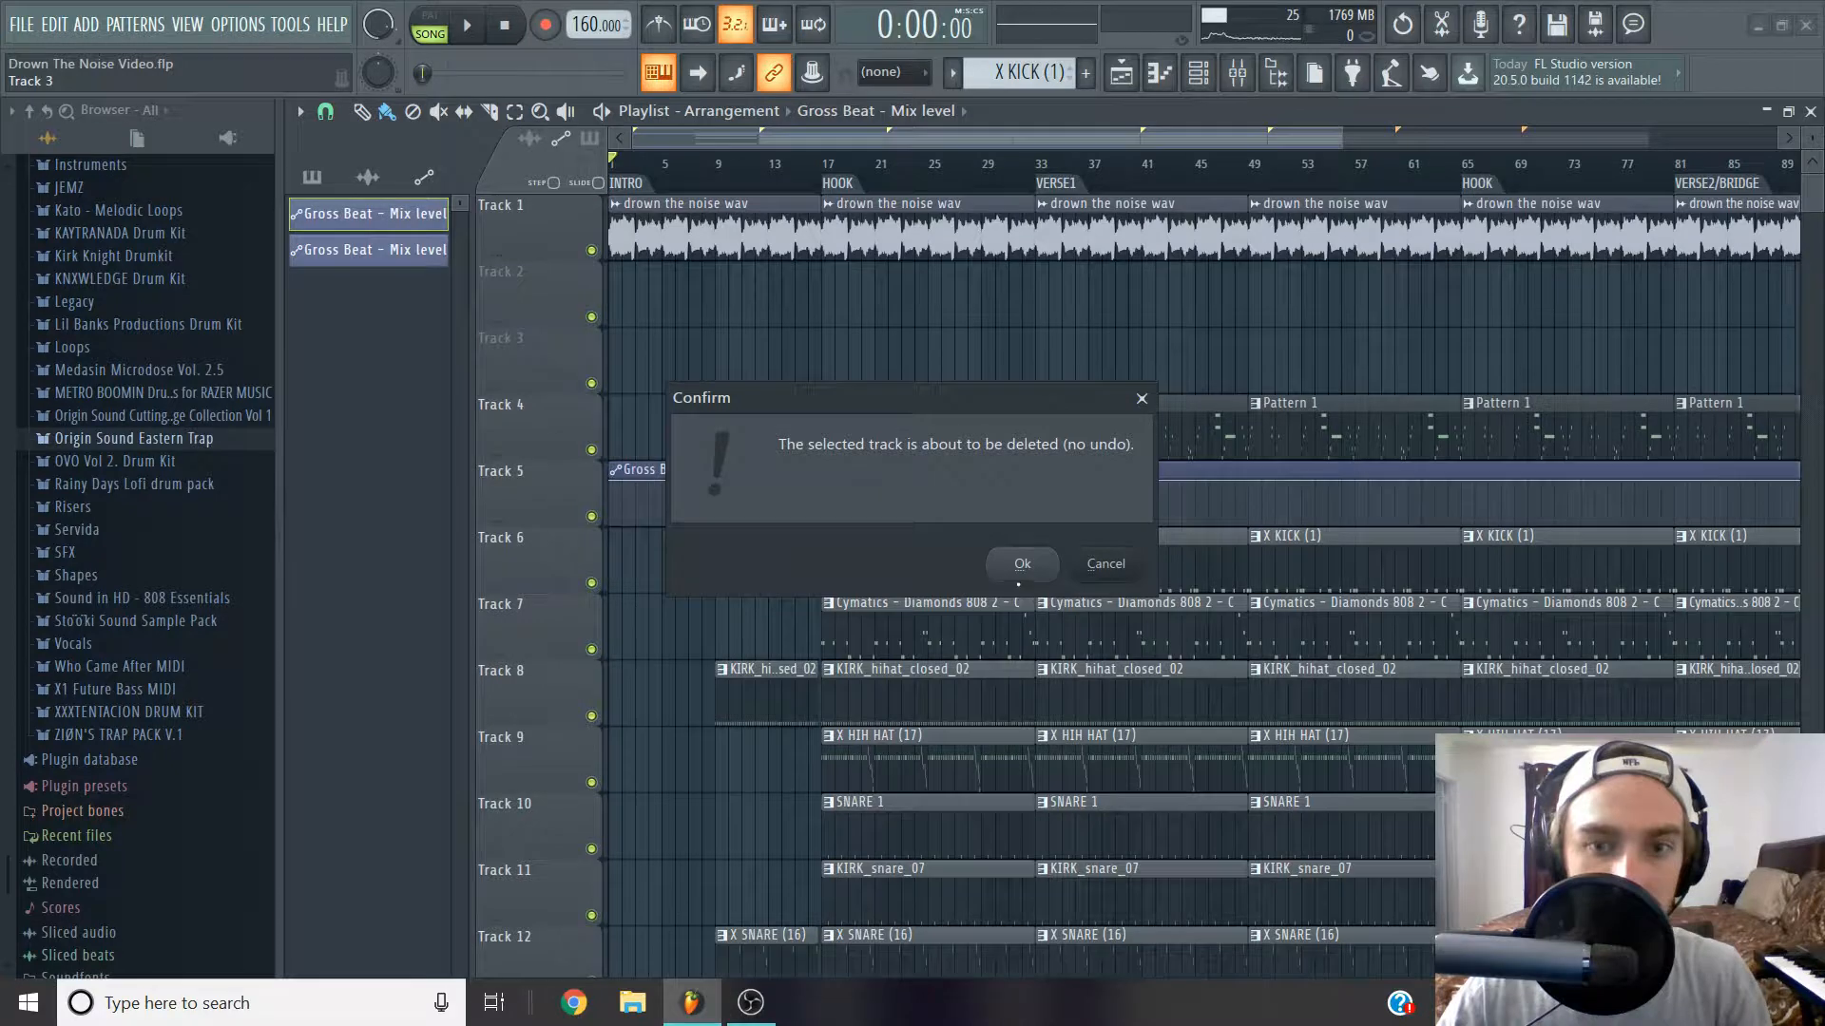
pyautogui.click(1022, 568)
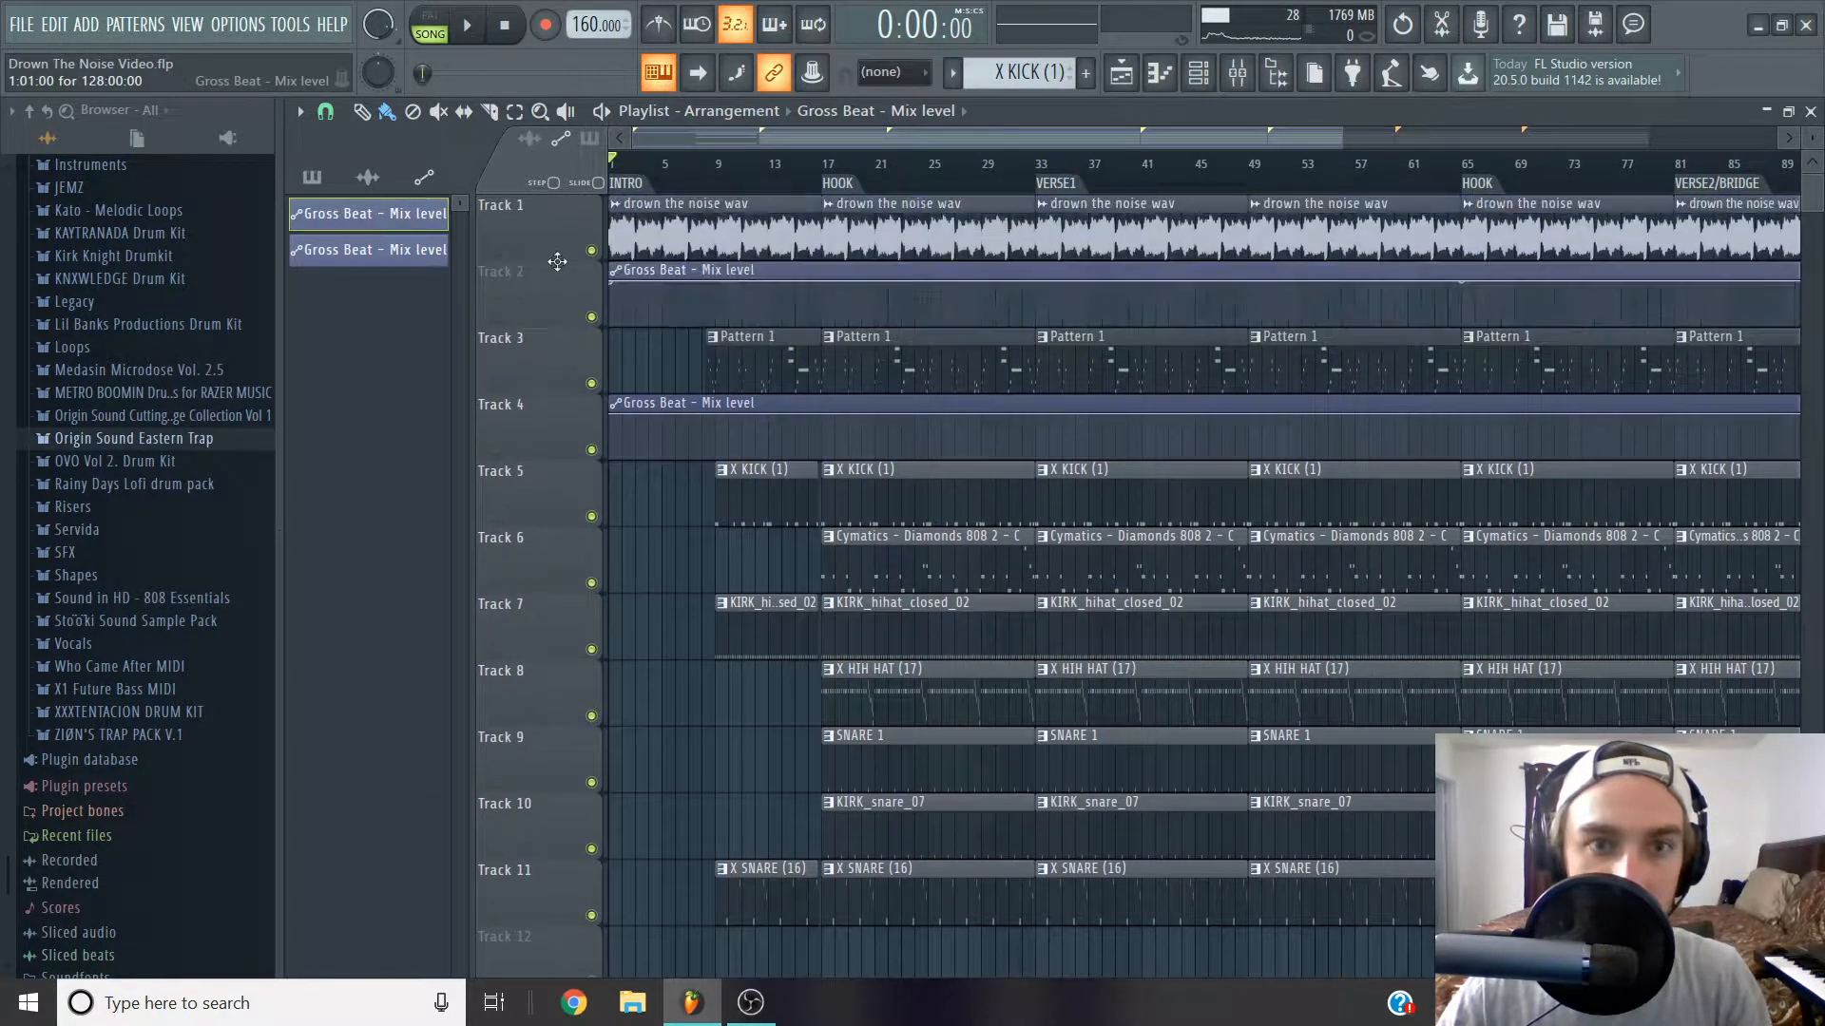
# Play the arrangement from the INTRO up to the first HOOK to hear the Gross Beat effect.
pyautogui.press('space')
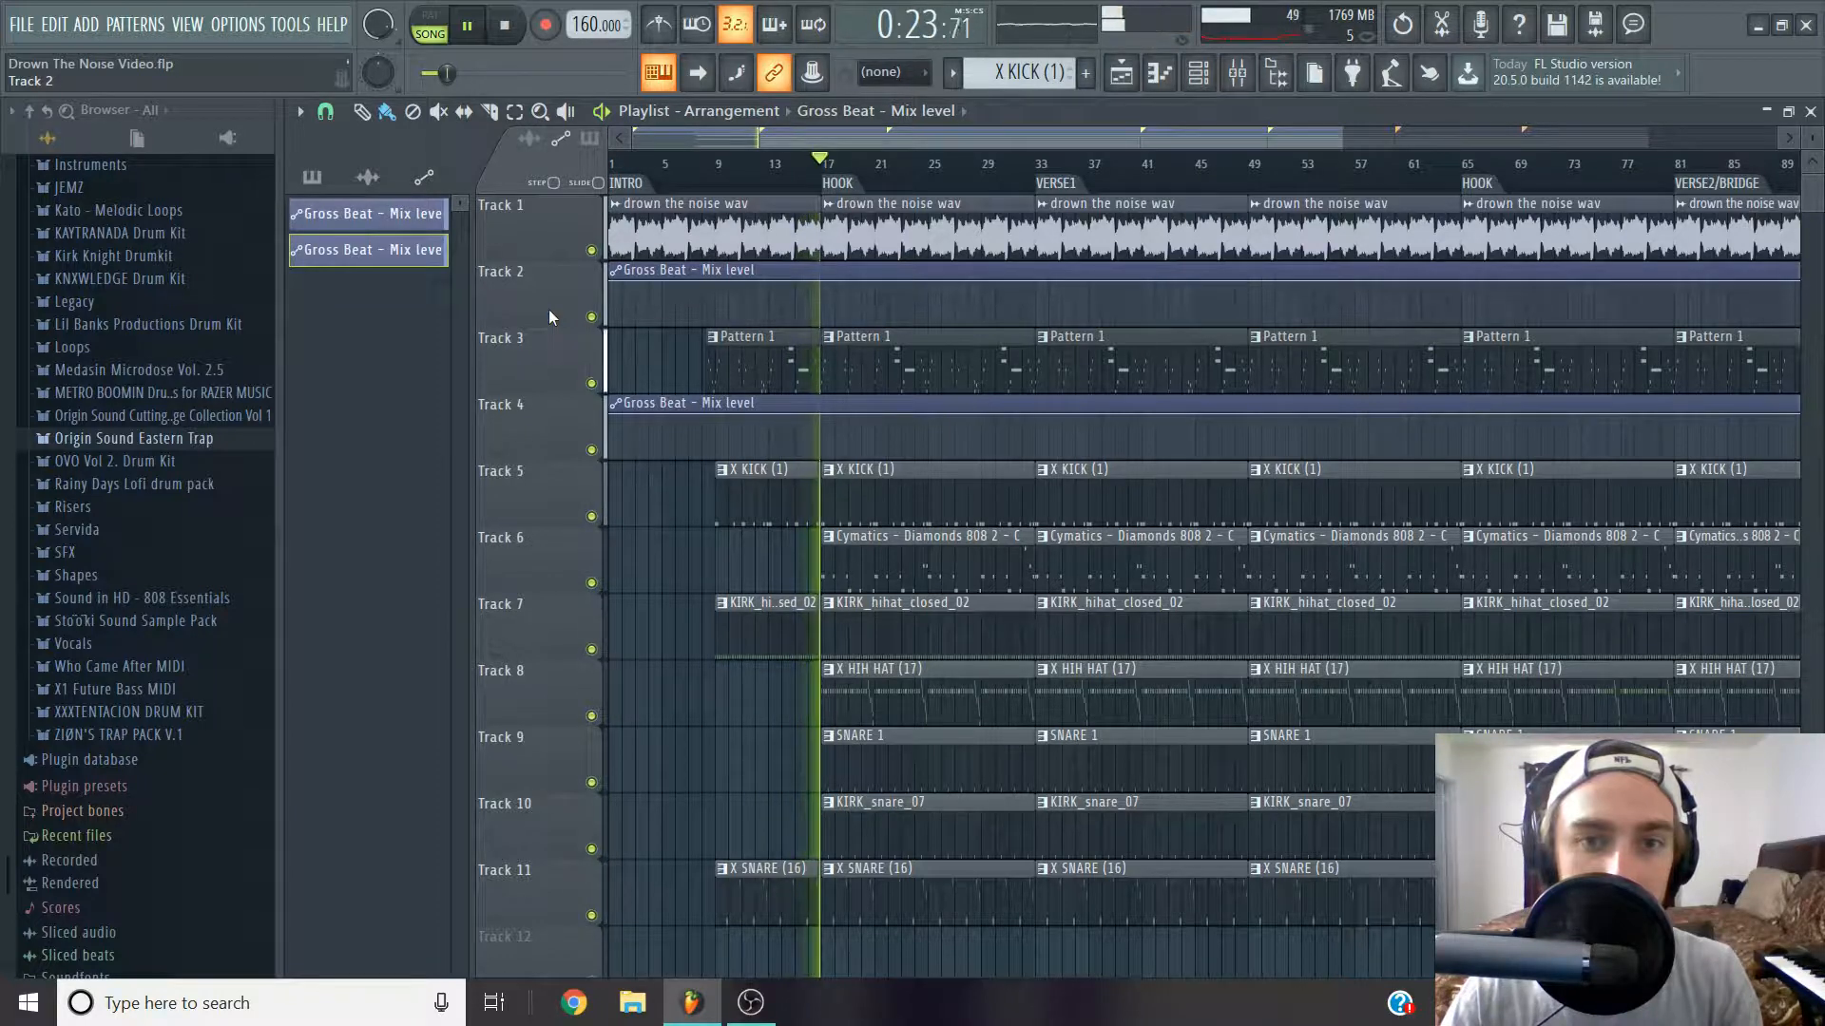
pyautogui.press('space')
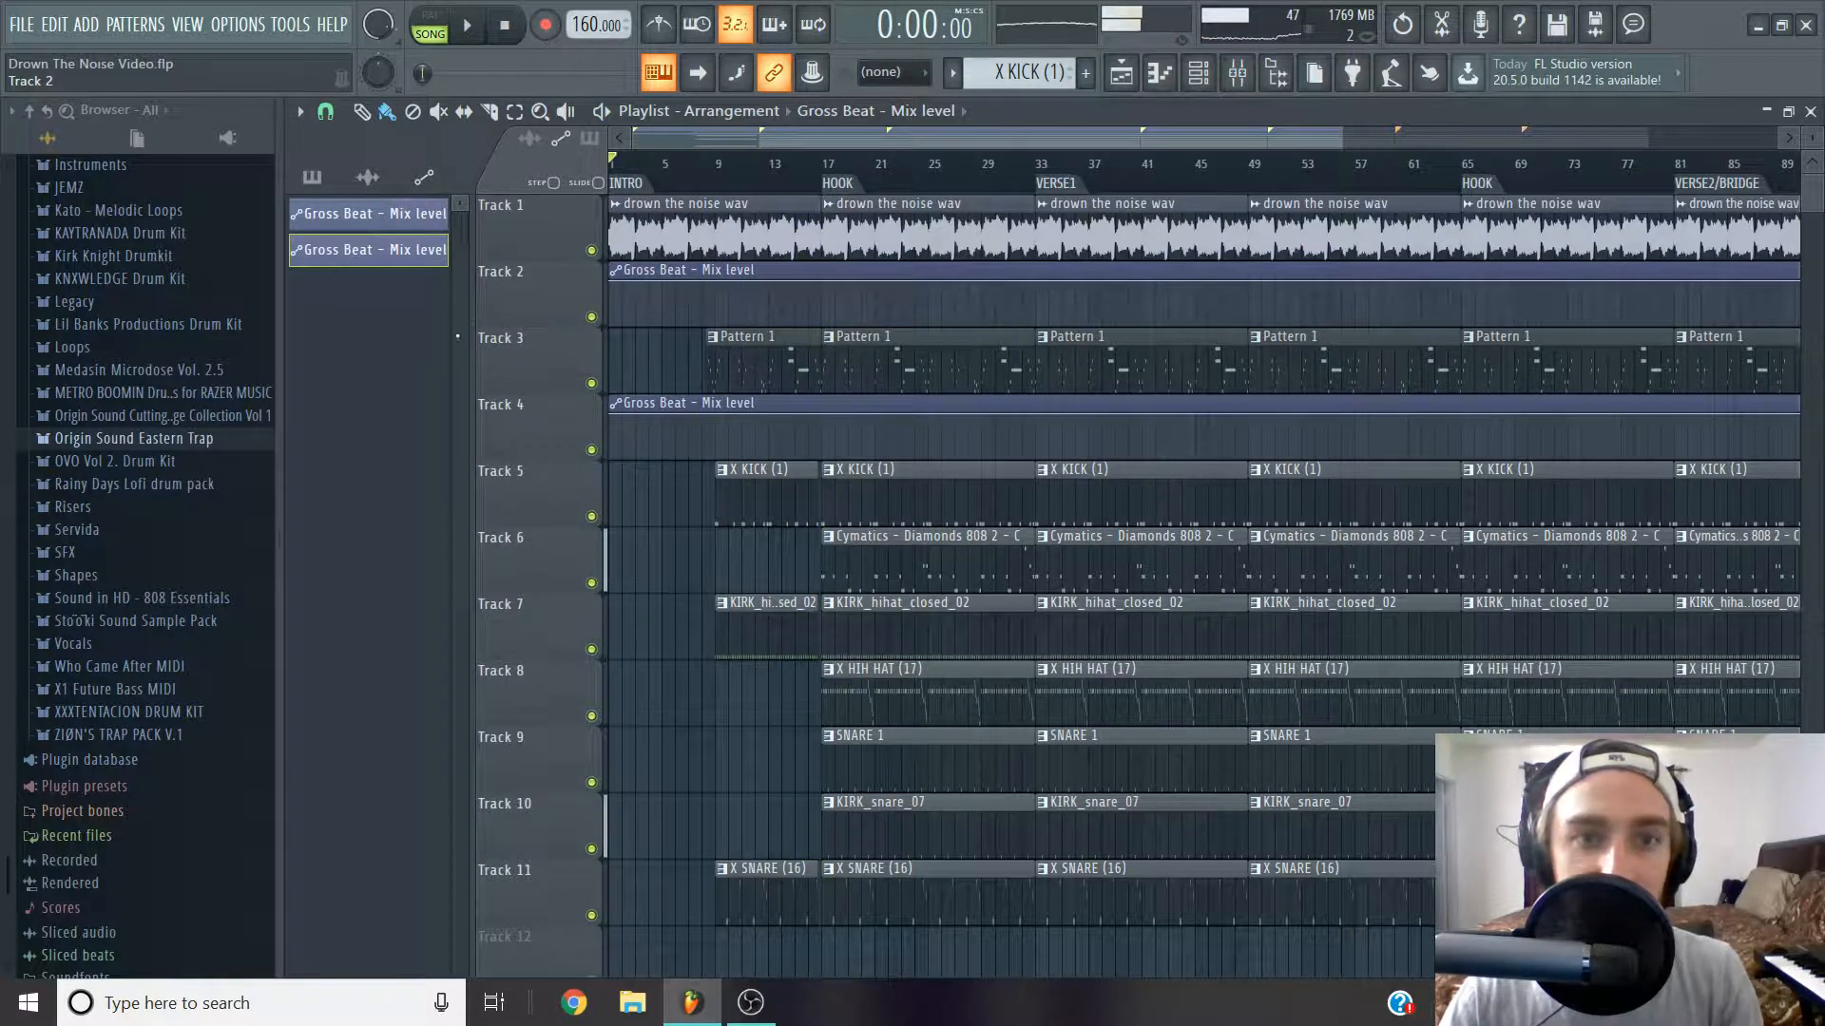
pyautogui.scroll(-3, 1137, 255)
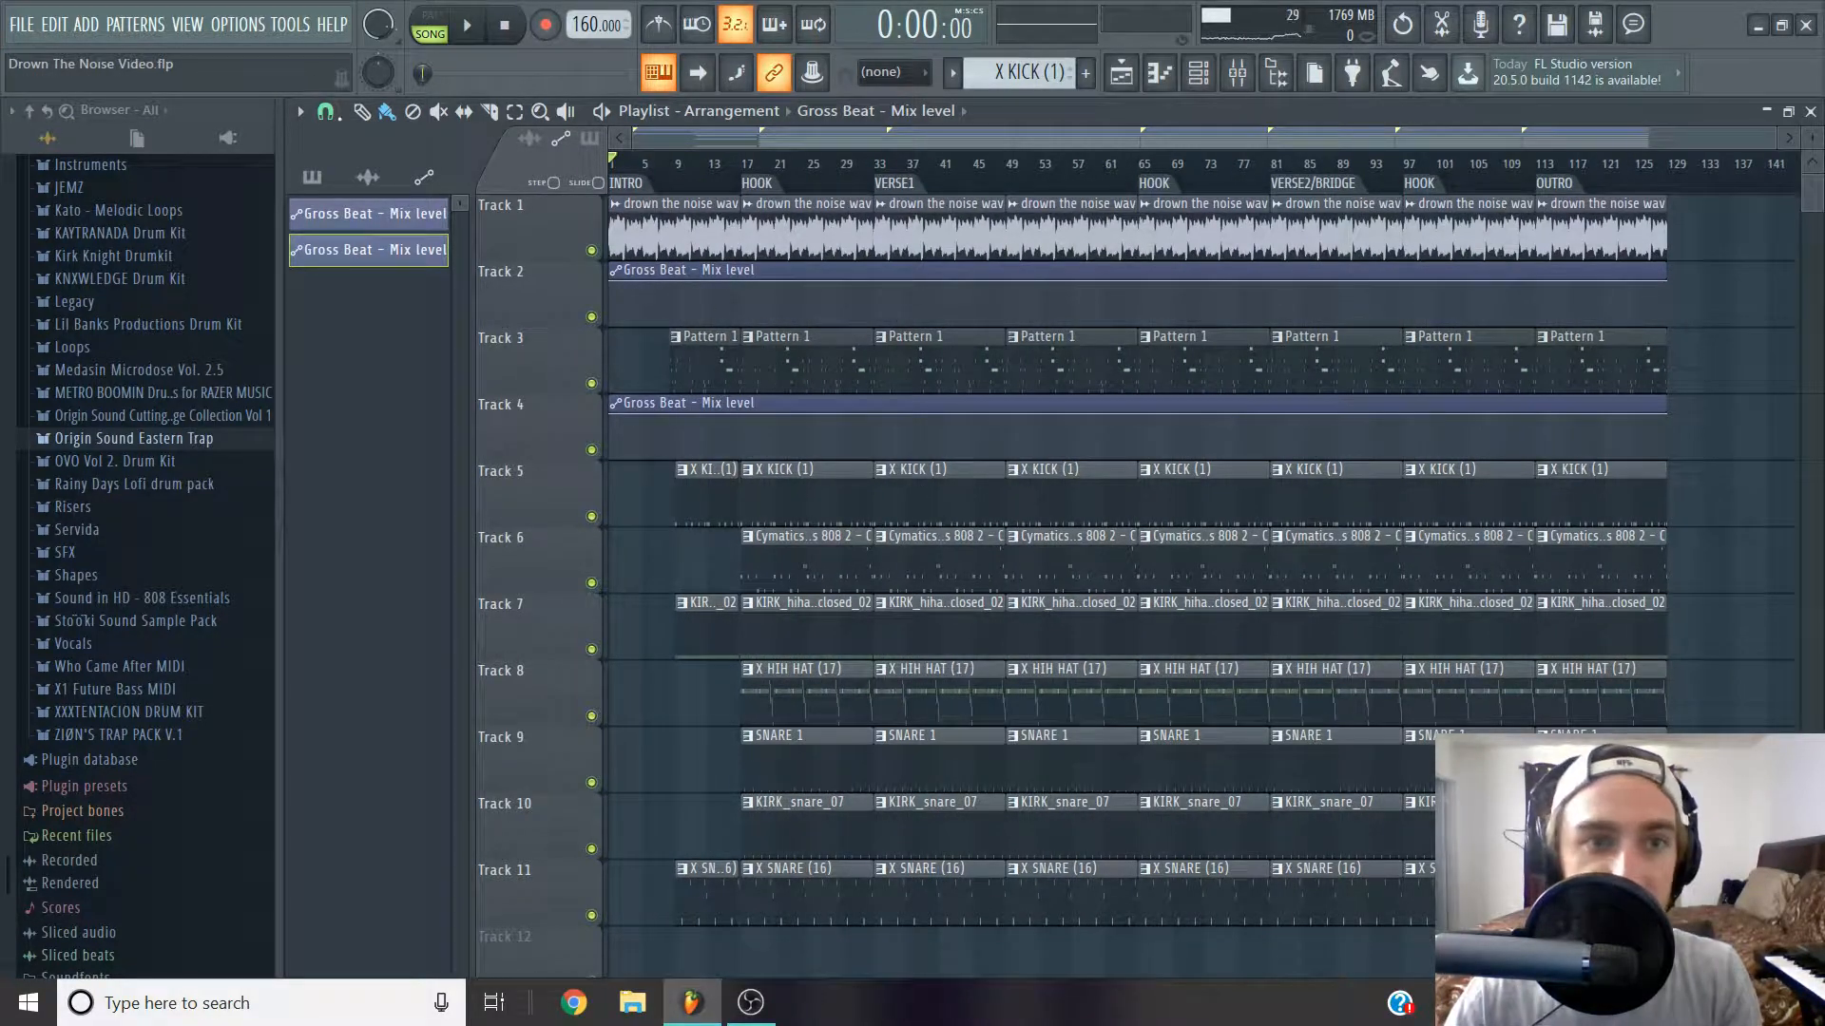
# Adjust the playlist snap and shape Track 2's Gross Beat automation to fall from 100% at bar 7 to zero from bar 9 to the end.
pyautogui.click(326, 112)
pyautogui.click(346, 448)
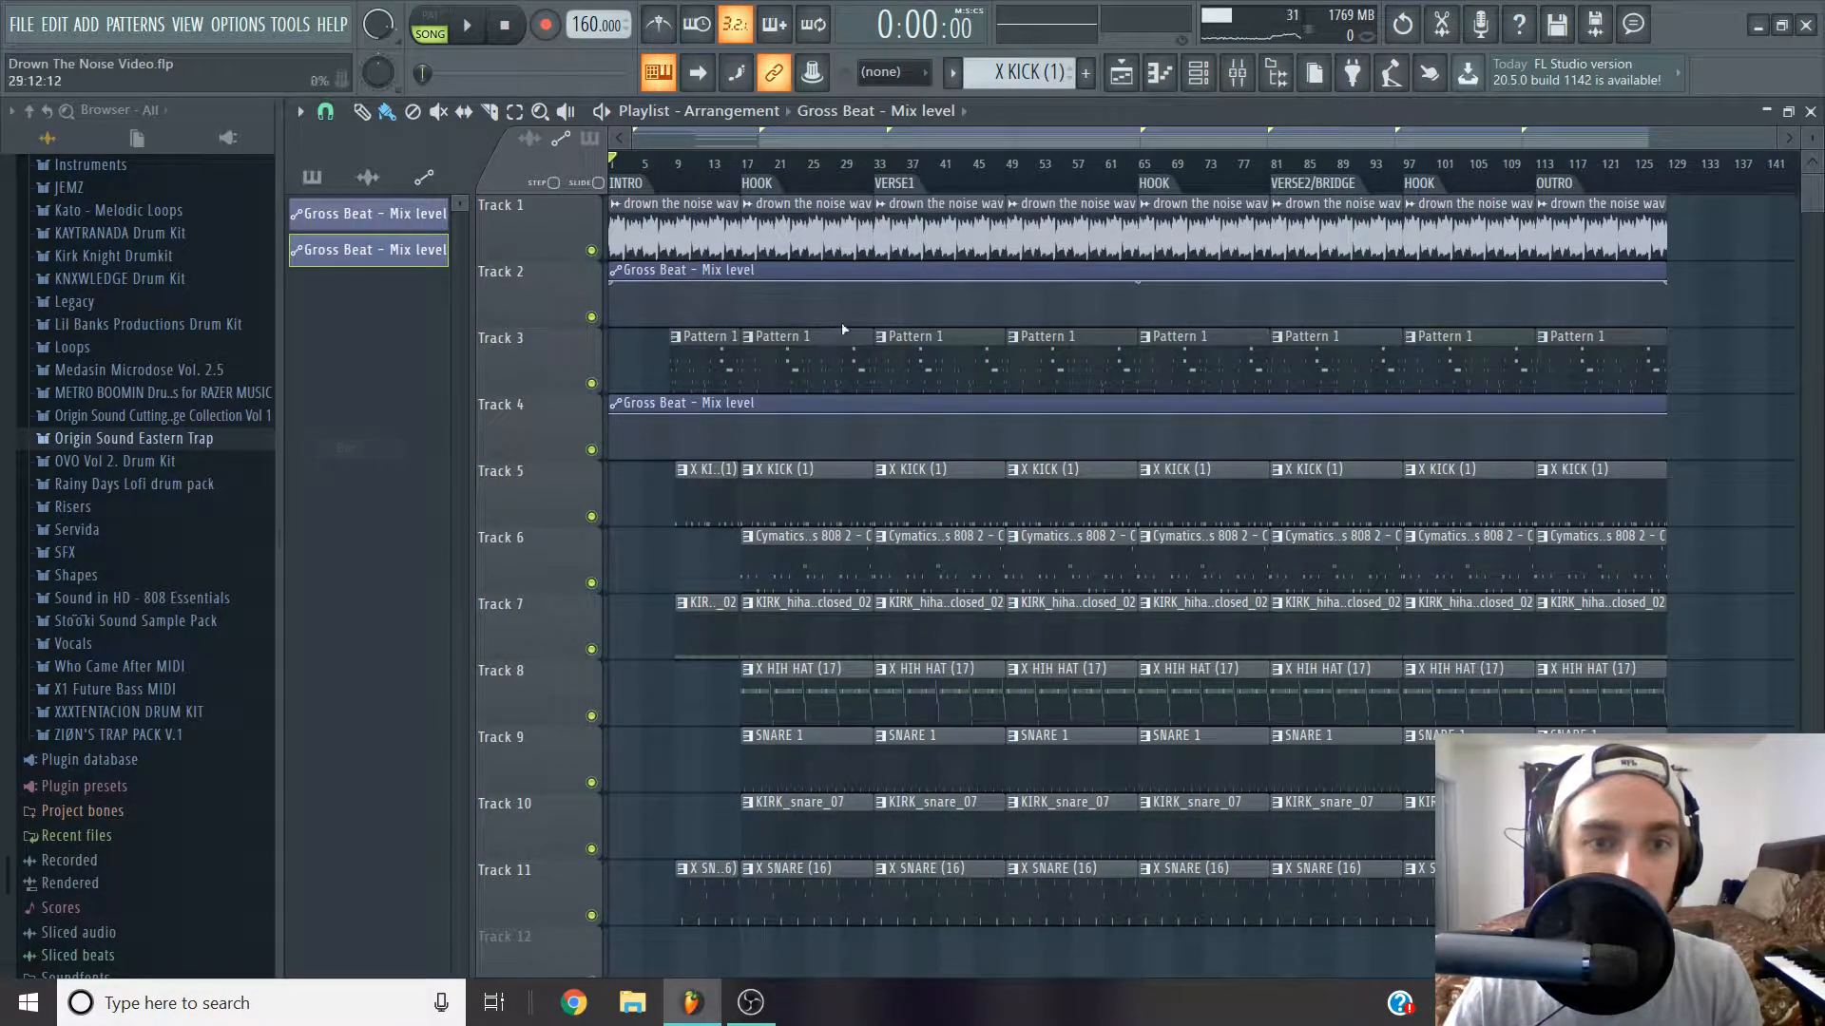
pyautogui.scroll(3, 618, 296)
pyautogui.moveTo(698, 291); pyautogui.dragTo(705, 263)
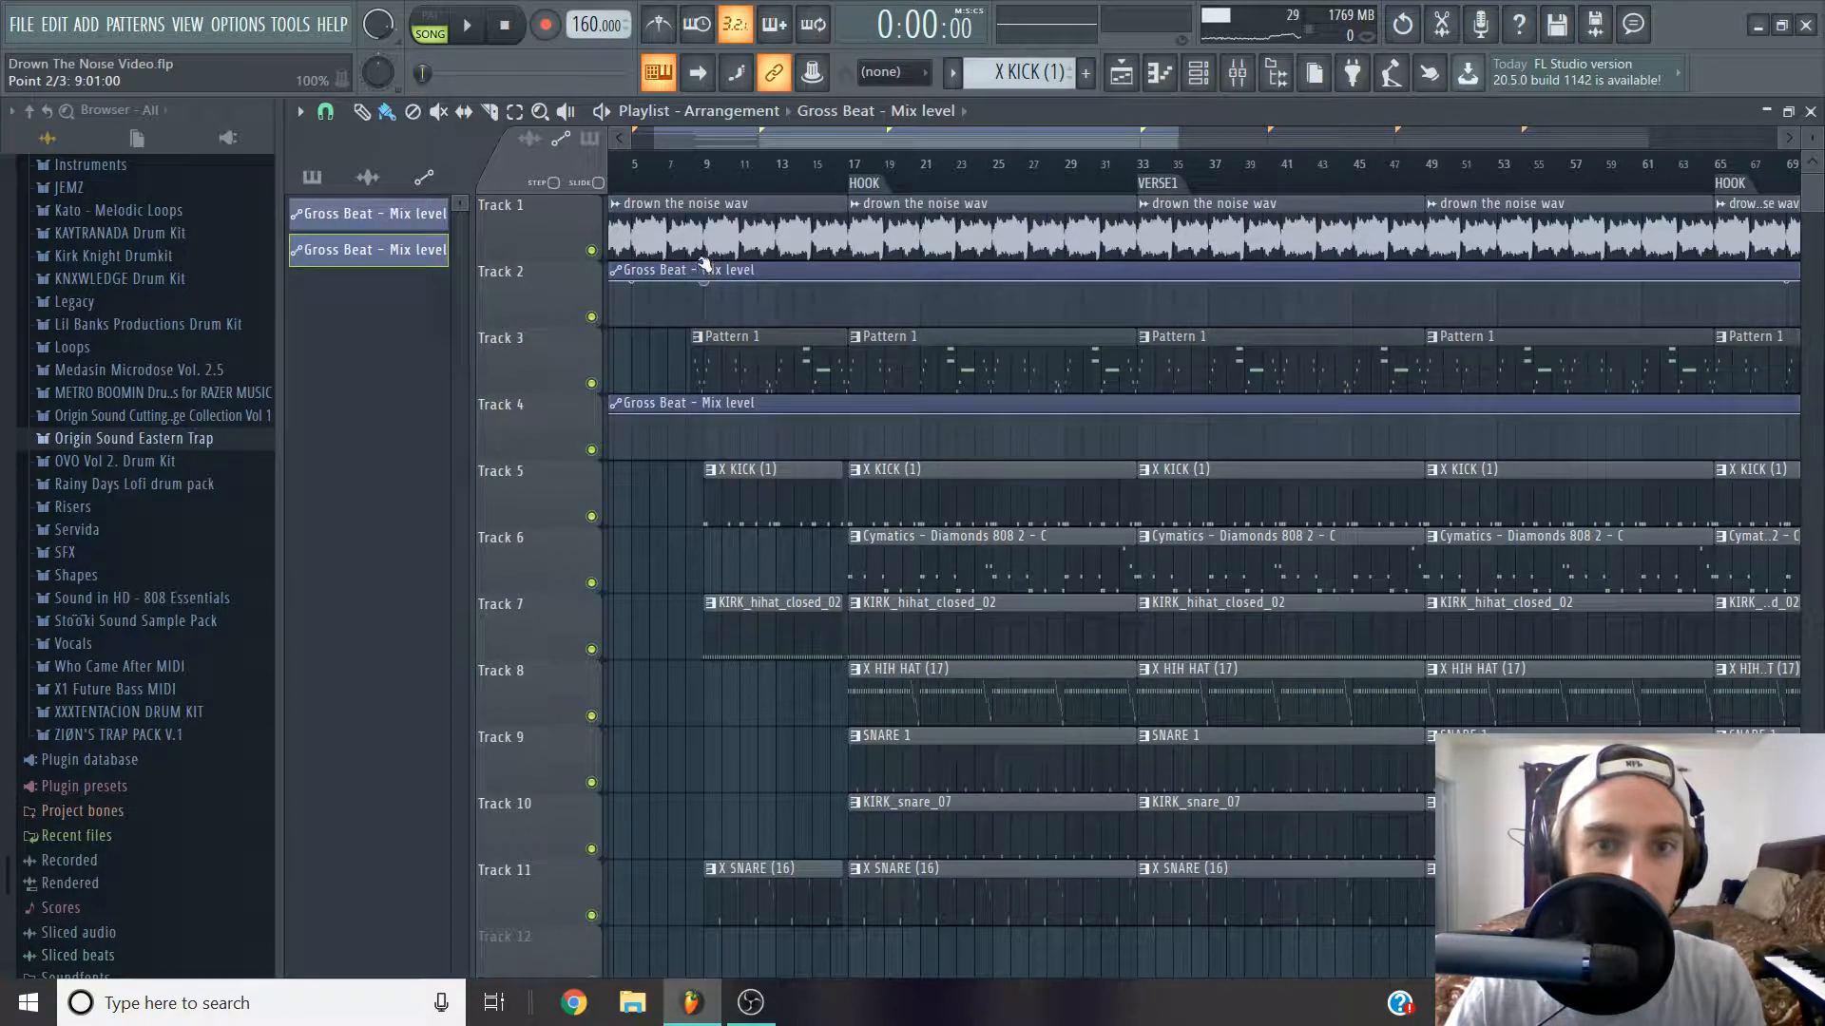
pyautogui.rightClick(736, 319)
pyautogui.moveTo(715, 396); pyautogui.dragTo(739, 423)
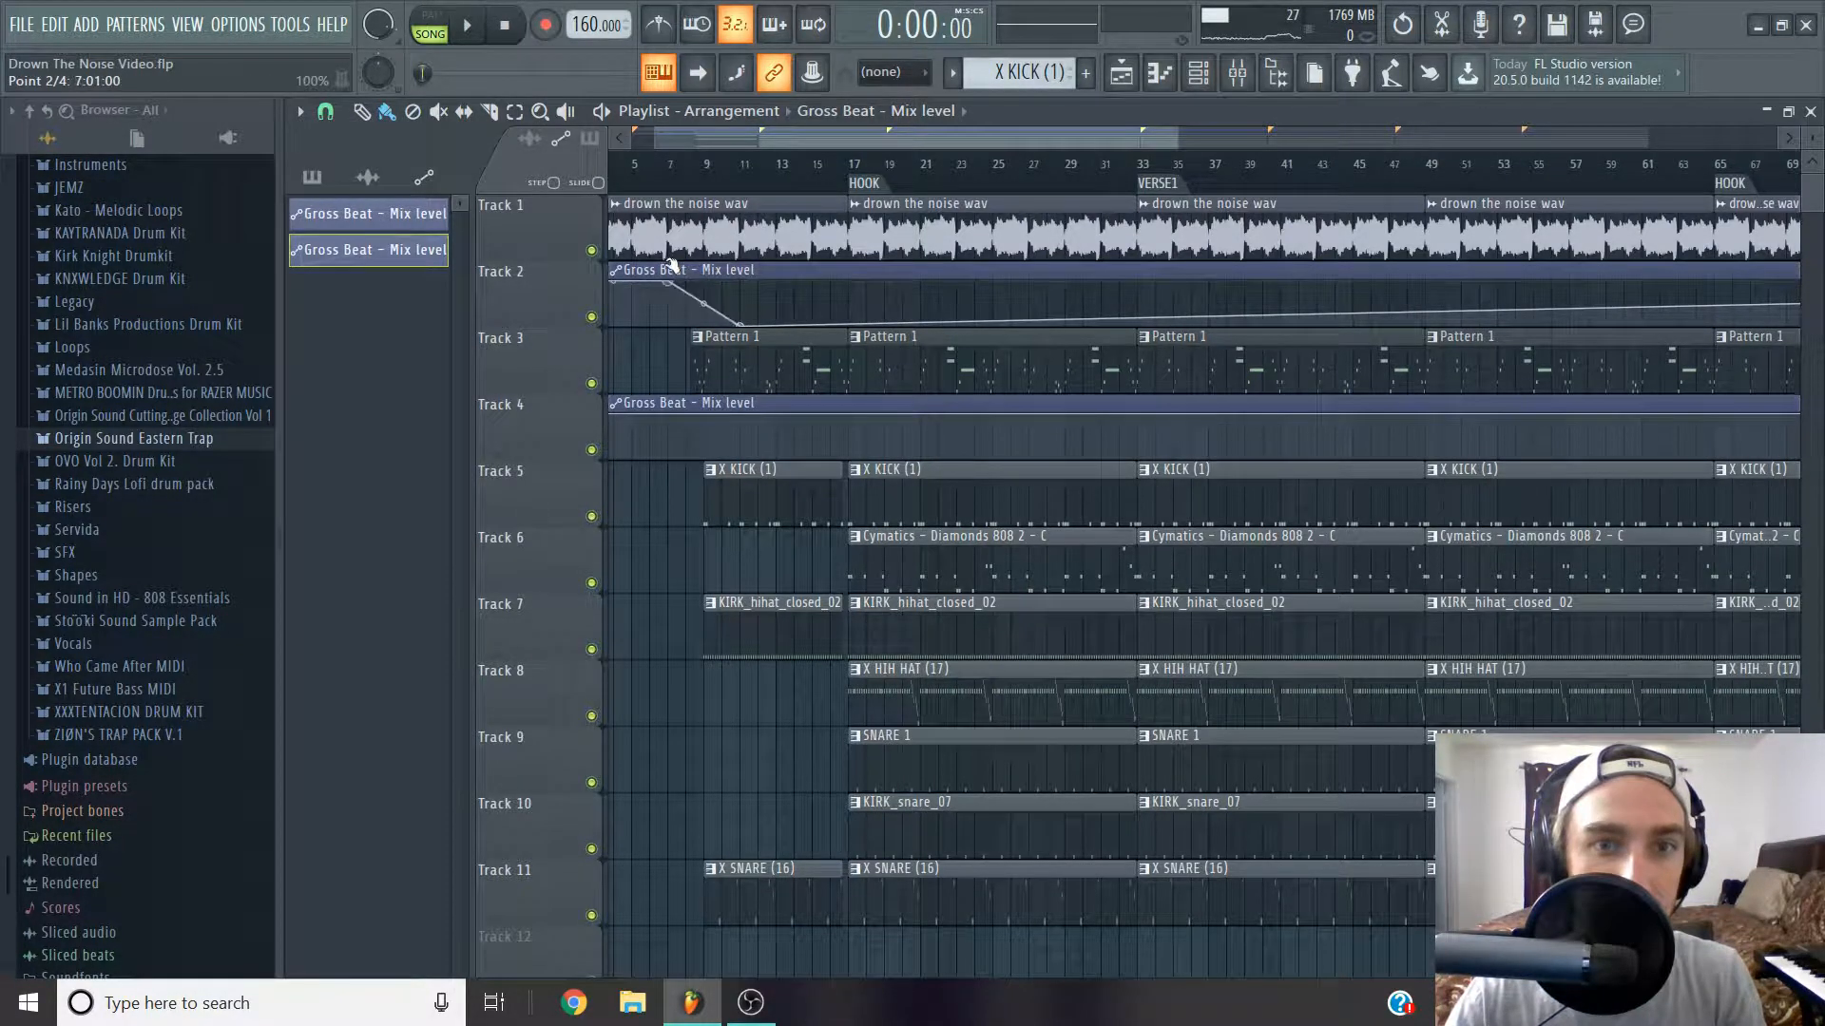
pyautogui.moveTo(740, 327); pyautogui.dragTo(705, 356)
pyautogui.scroll(-4, 748, 373)
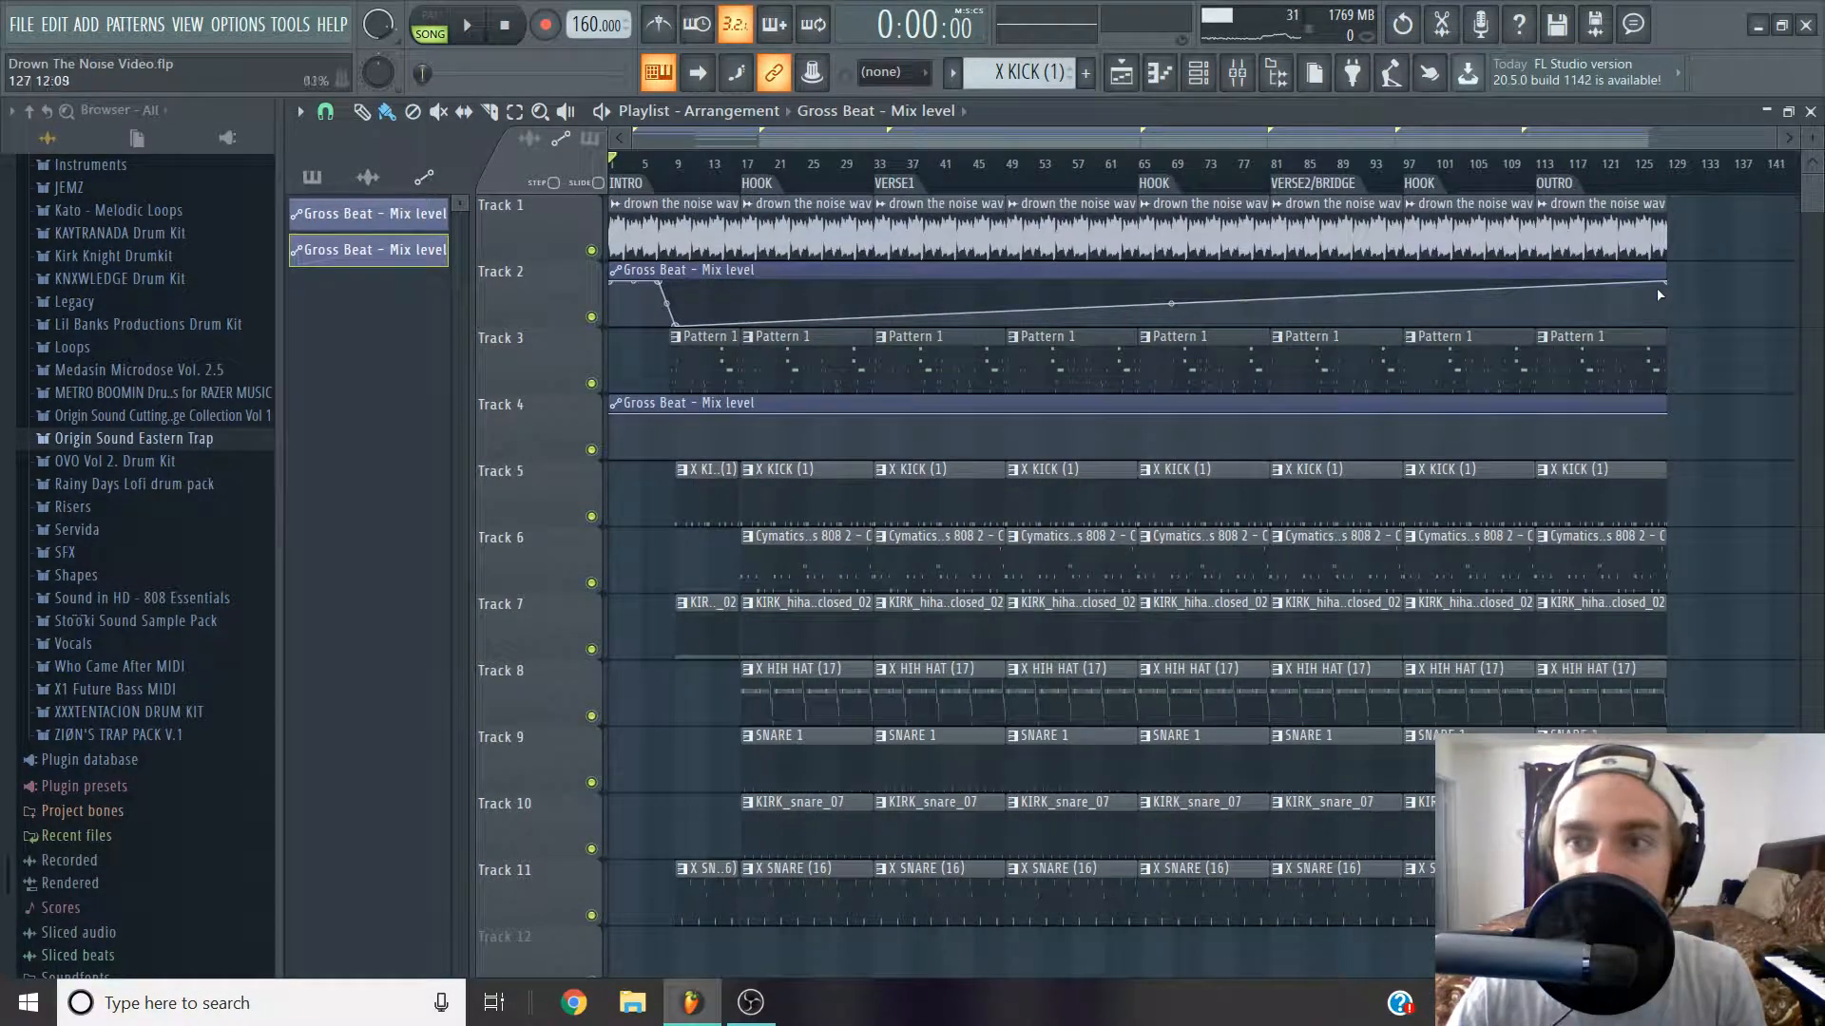
pyautogui.moveTo(1665, 284); pyautogui.dragTo(1675, 358)
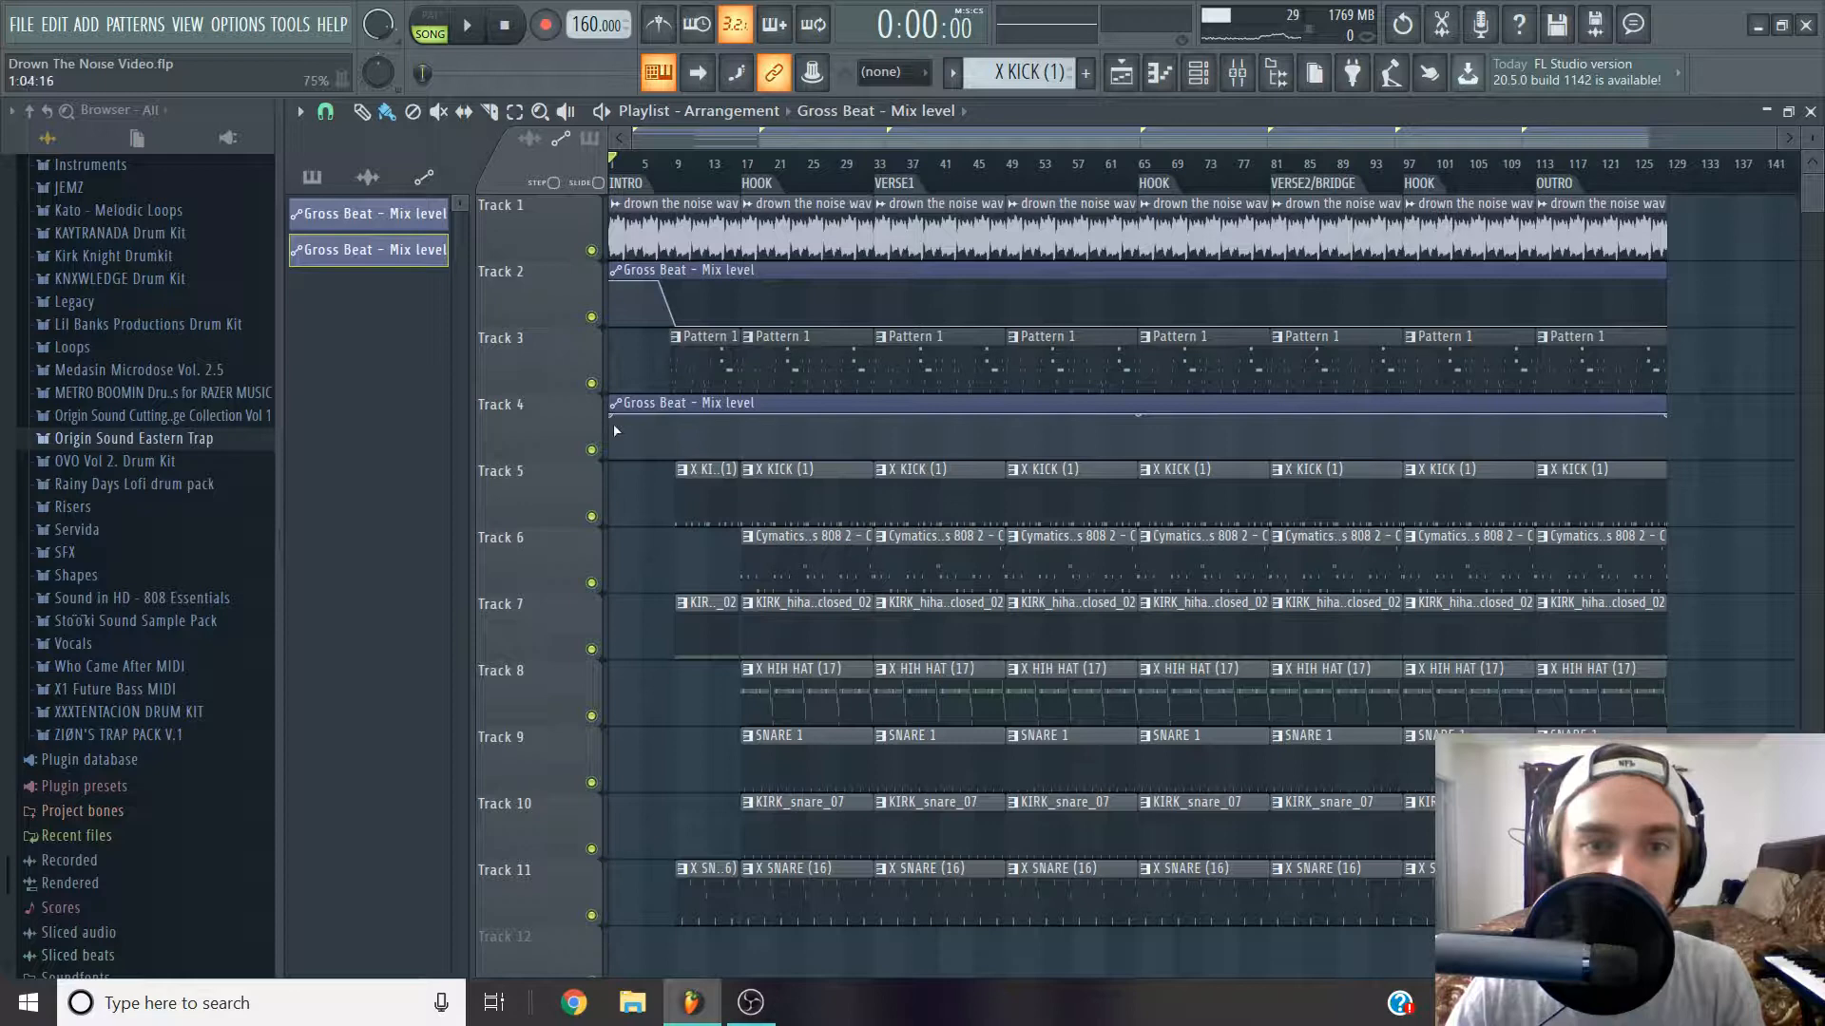
# Give Track 4's Gross Beat automation the same fall from bar 7 to bar 9 and lower its end point to zero.
pyautogui.scroll(4, 674, 423)
pyautogui.rightClick(651, 418)
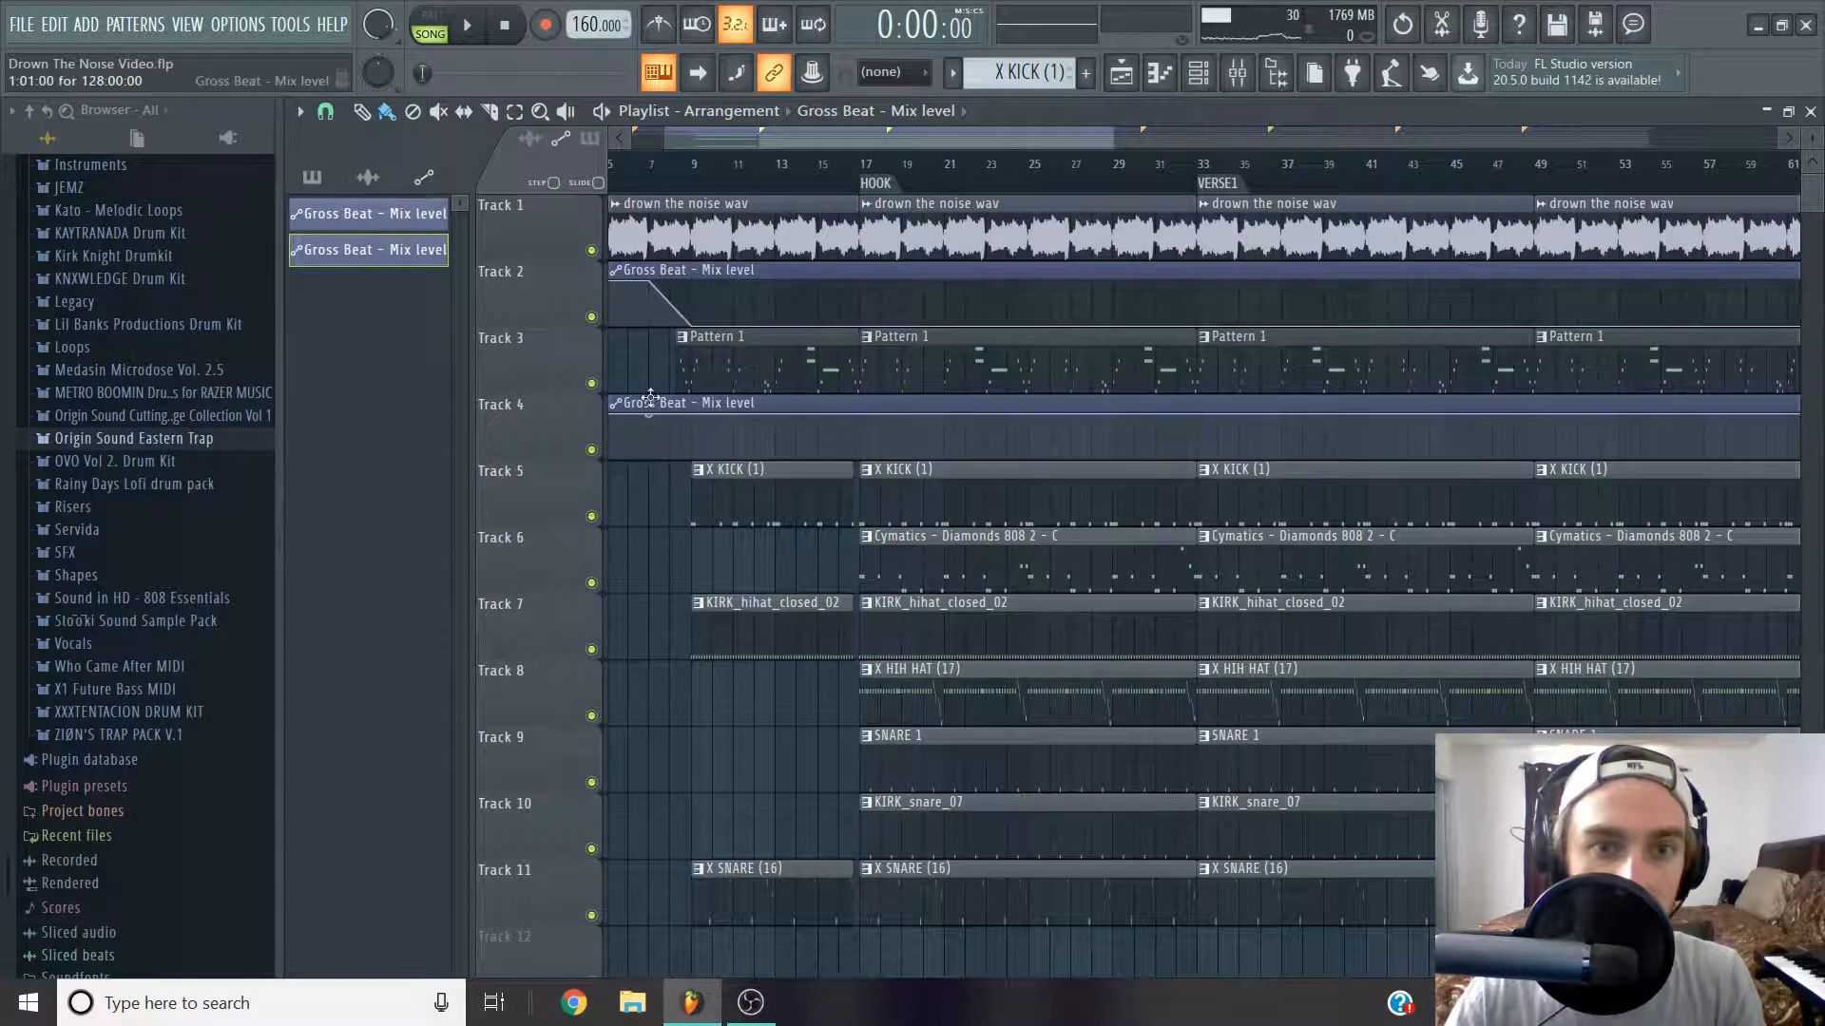
pyautogui.rightClick(692, 460)
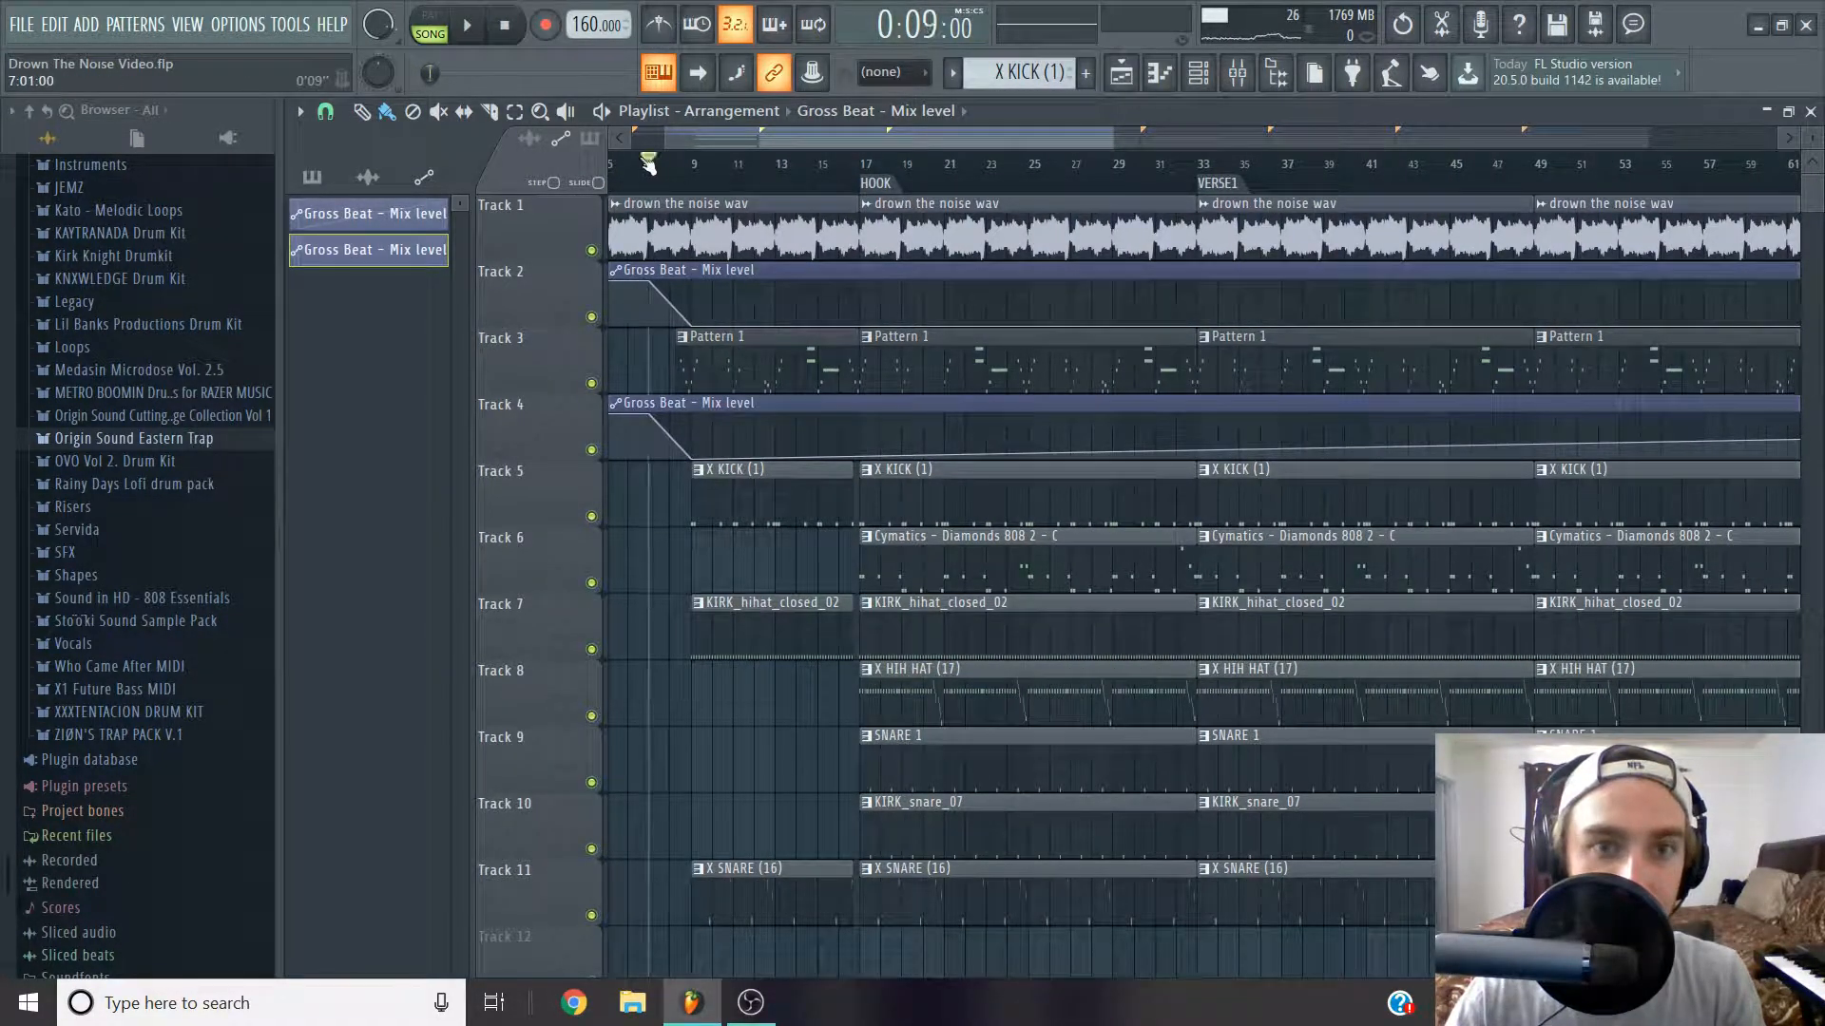
pyautogui.press('space')
pyautogui.scroll(-8, 1068, 484)
pyautogui.scroll(7, 1752, 411)
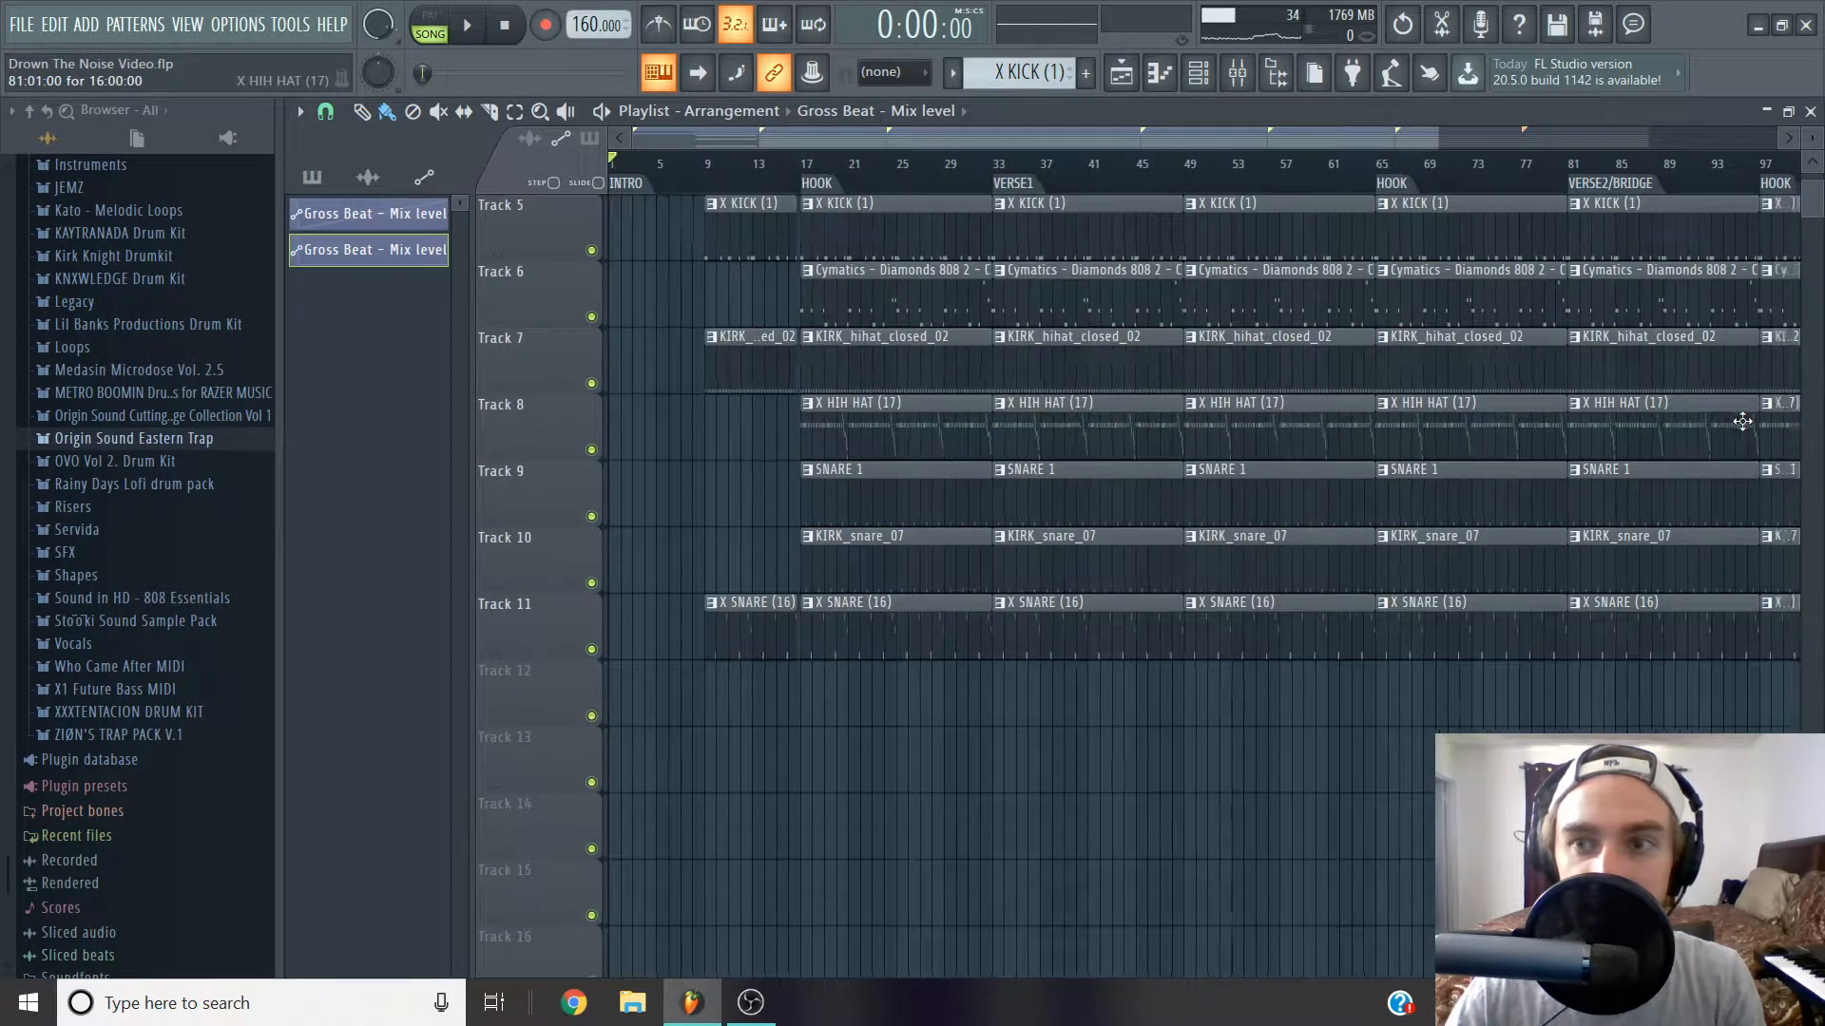
pyautogui.scroll(3, 1742, 421)
pyautogui.scroll(-3, 1744, 418)
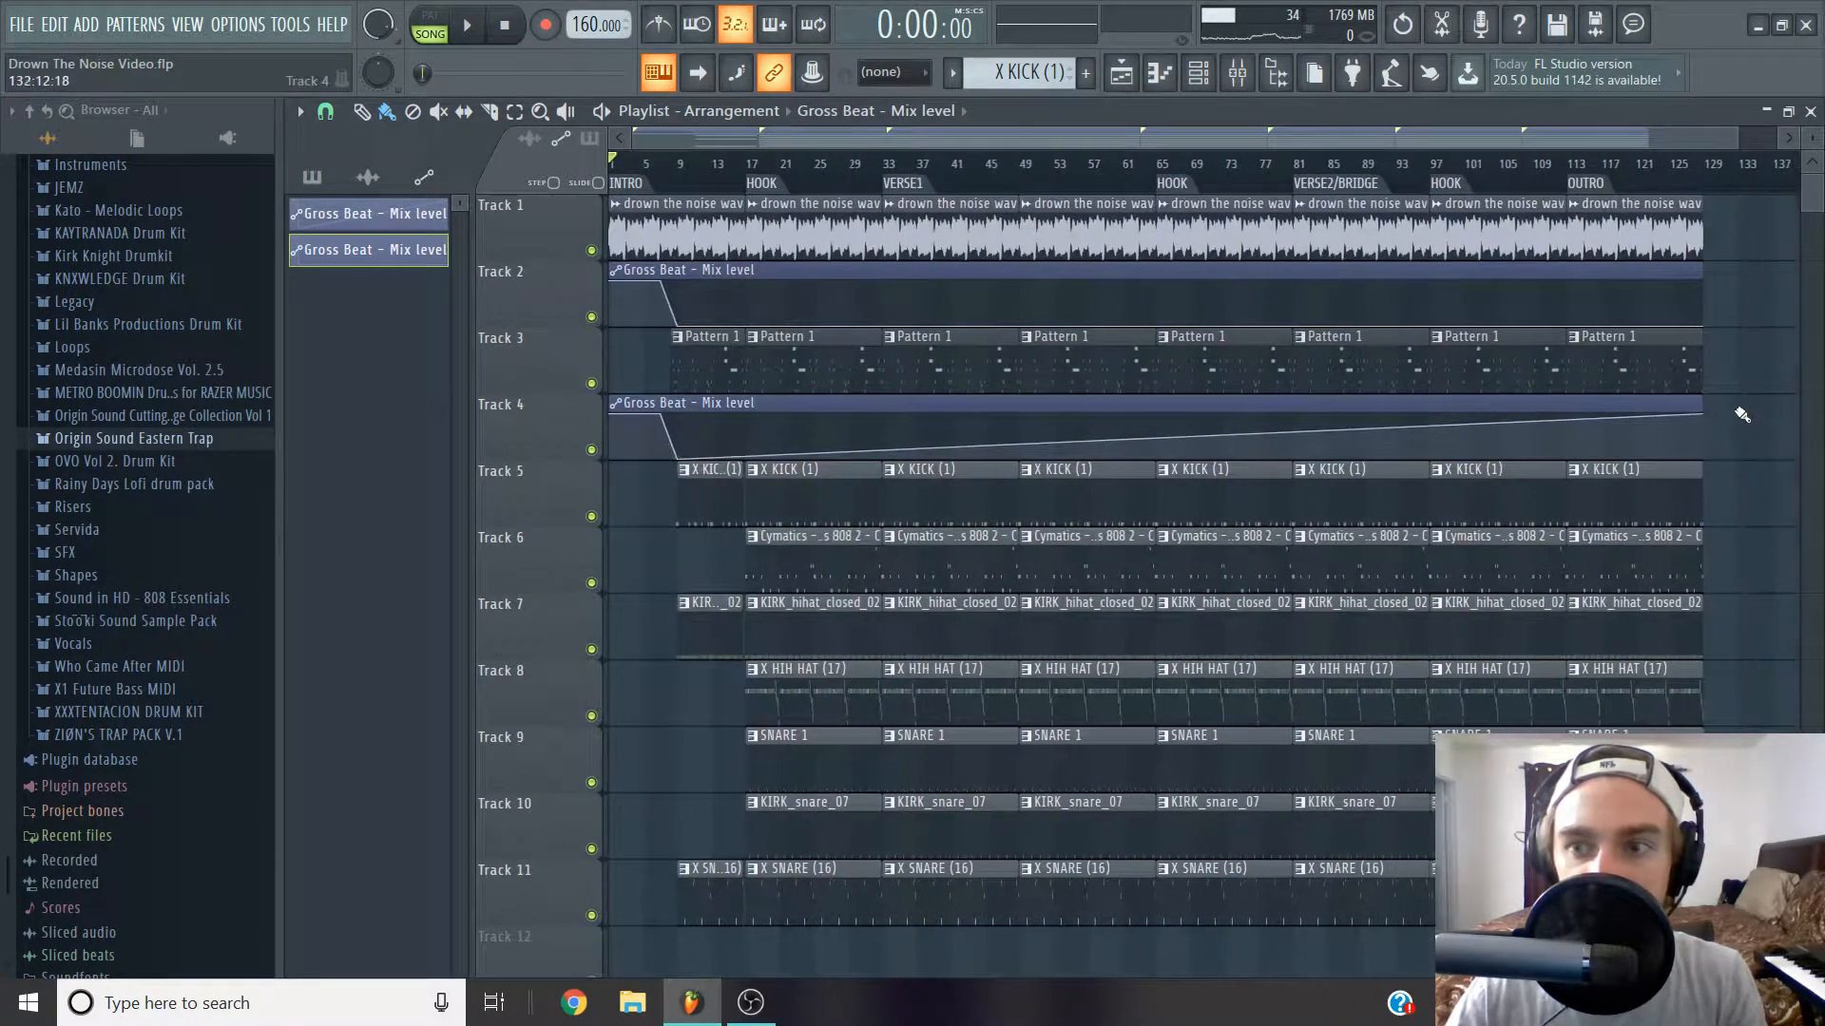
pyautogui.moveTo(1710, 419); pyautogui.dragTo(1704, 469)
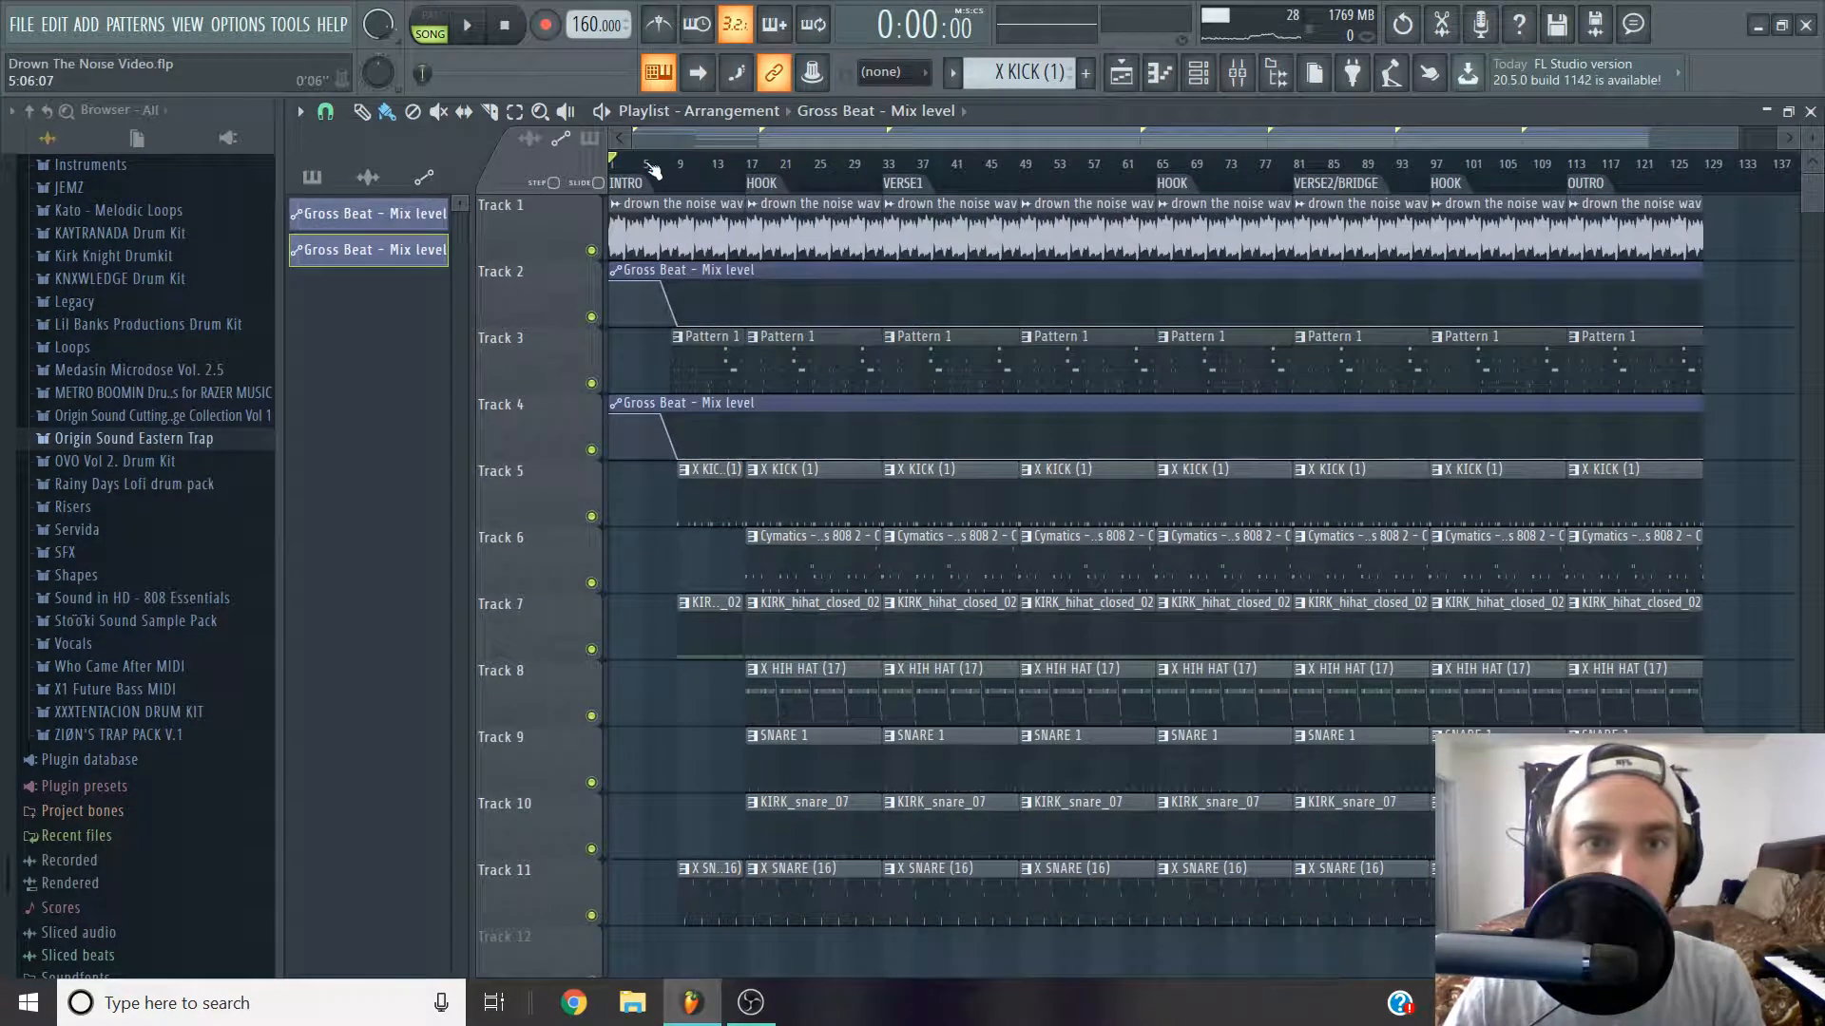
# Play the INTRO from bar 5 to check the Gross Beat transition, and return the playhead to the start.
pyautogui.scroll(3, 654, 169)
pyautogui.click(699, 167)
pyautogui.press('space')
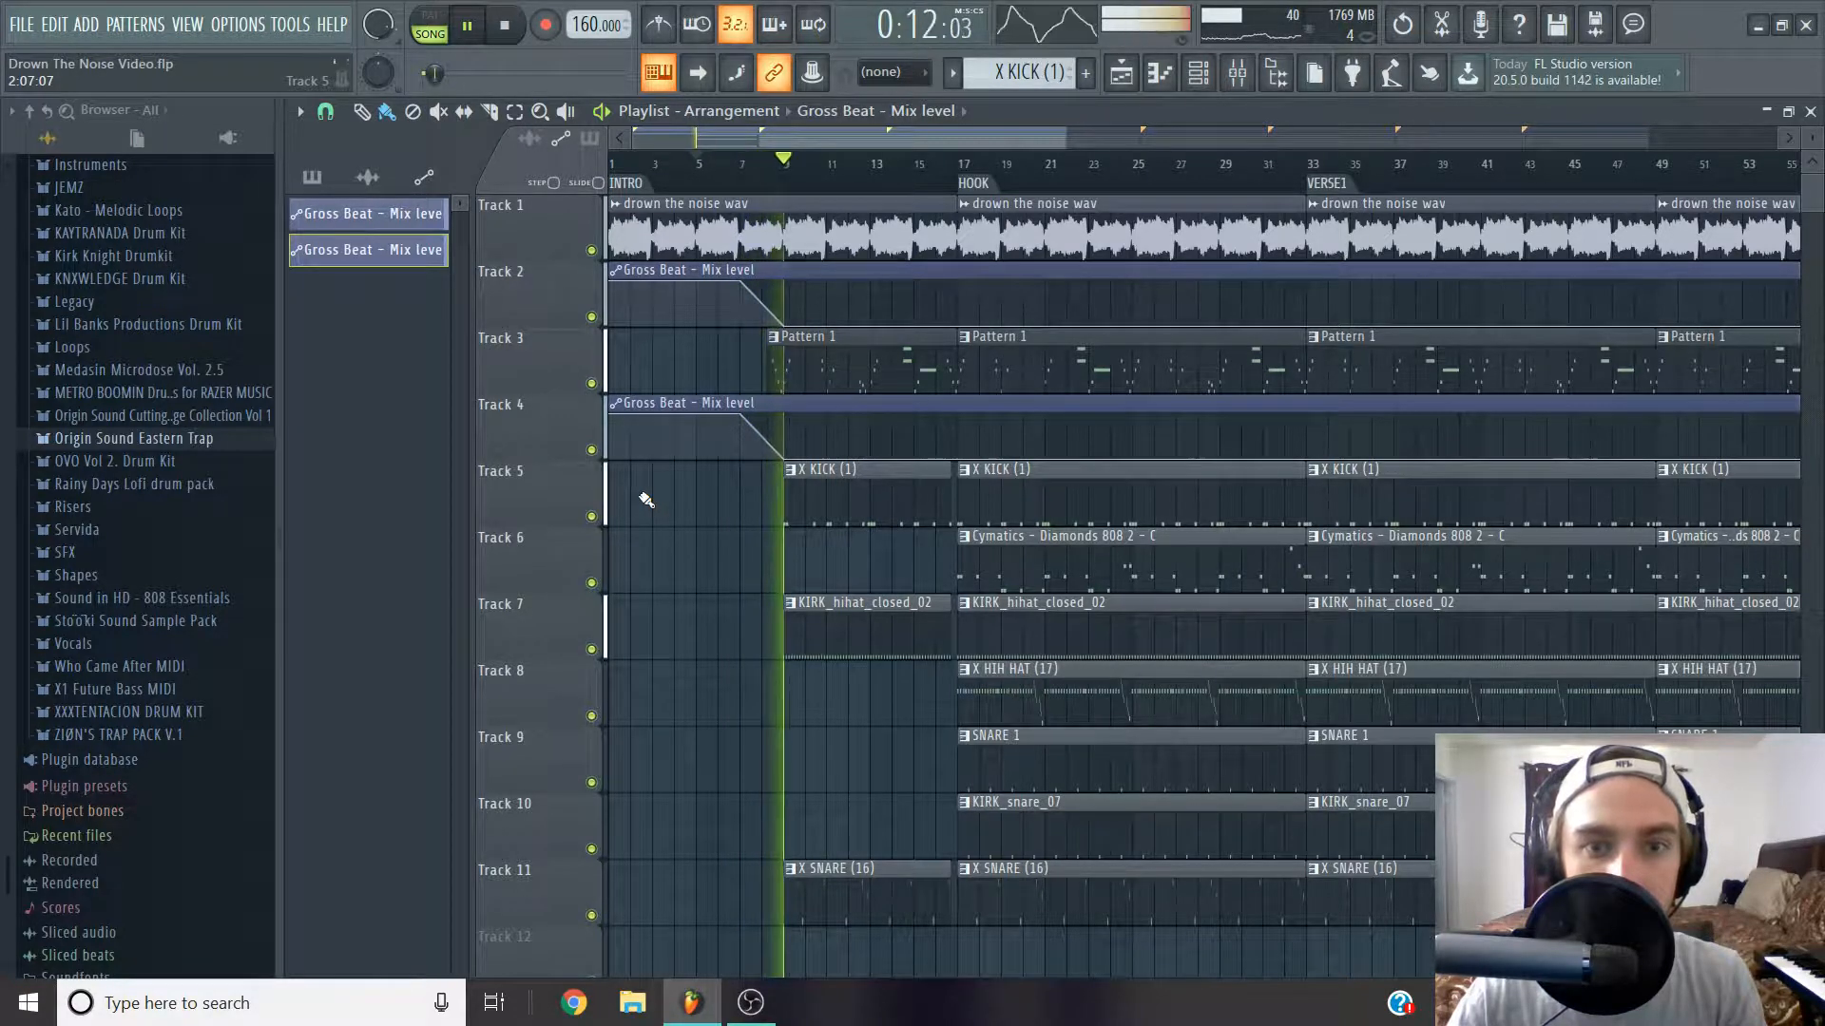
pyautogui.press('space')
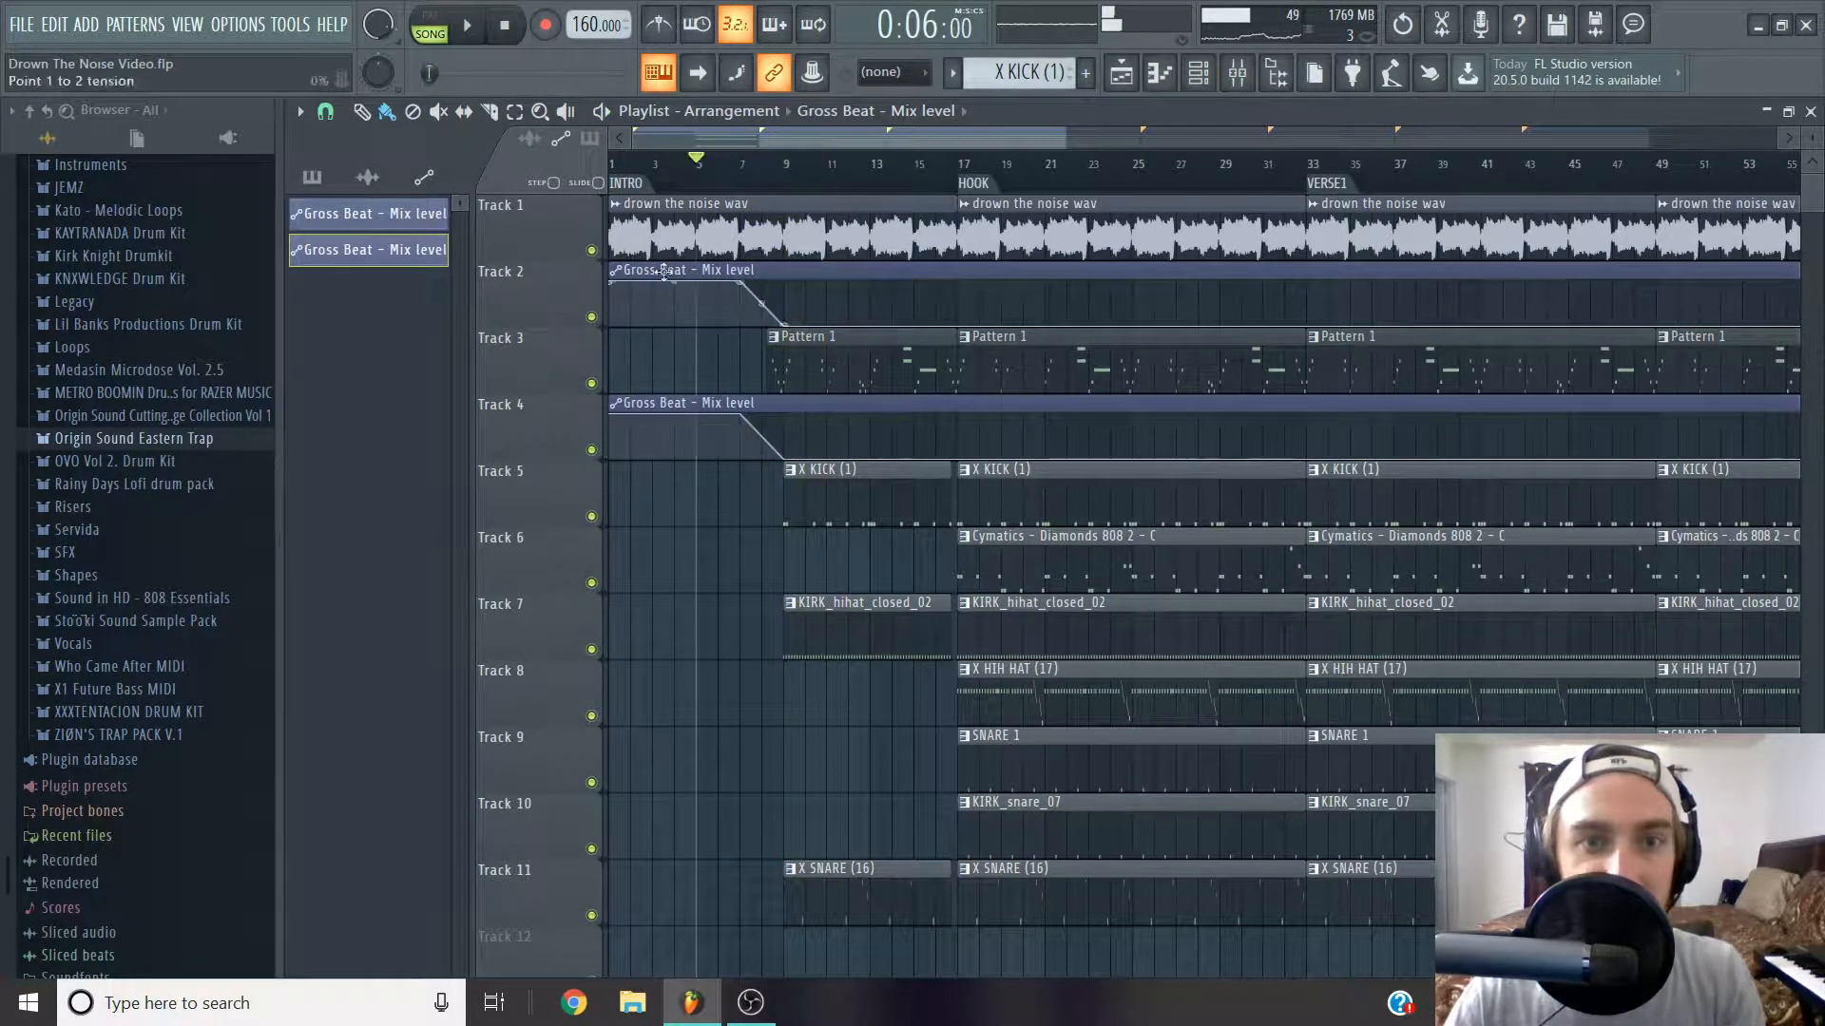
pyautogui.moveTo(648, 168); pyautogui.dragTo(498, 211)
# Shift the last two drown the noise wav clips 16 bars later and move the OUTRO marker to bar 129.
pyautogui.scroll(-4, 768, 552)
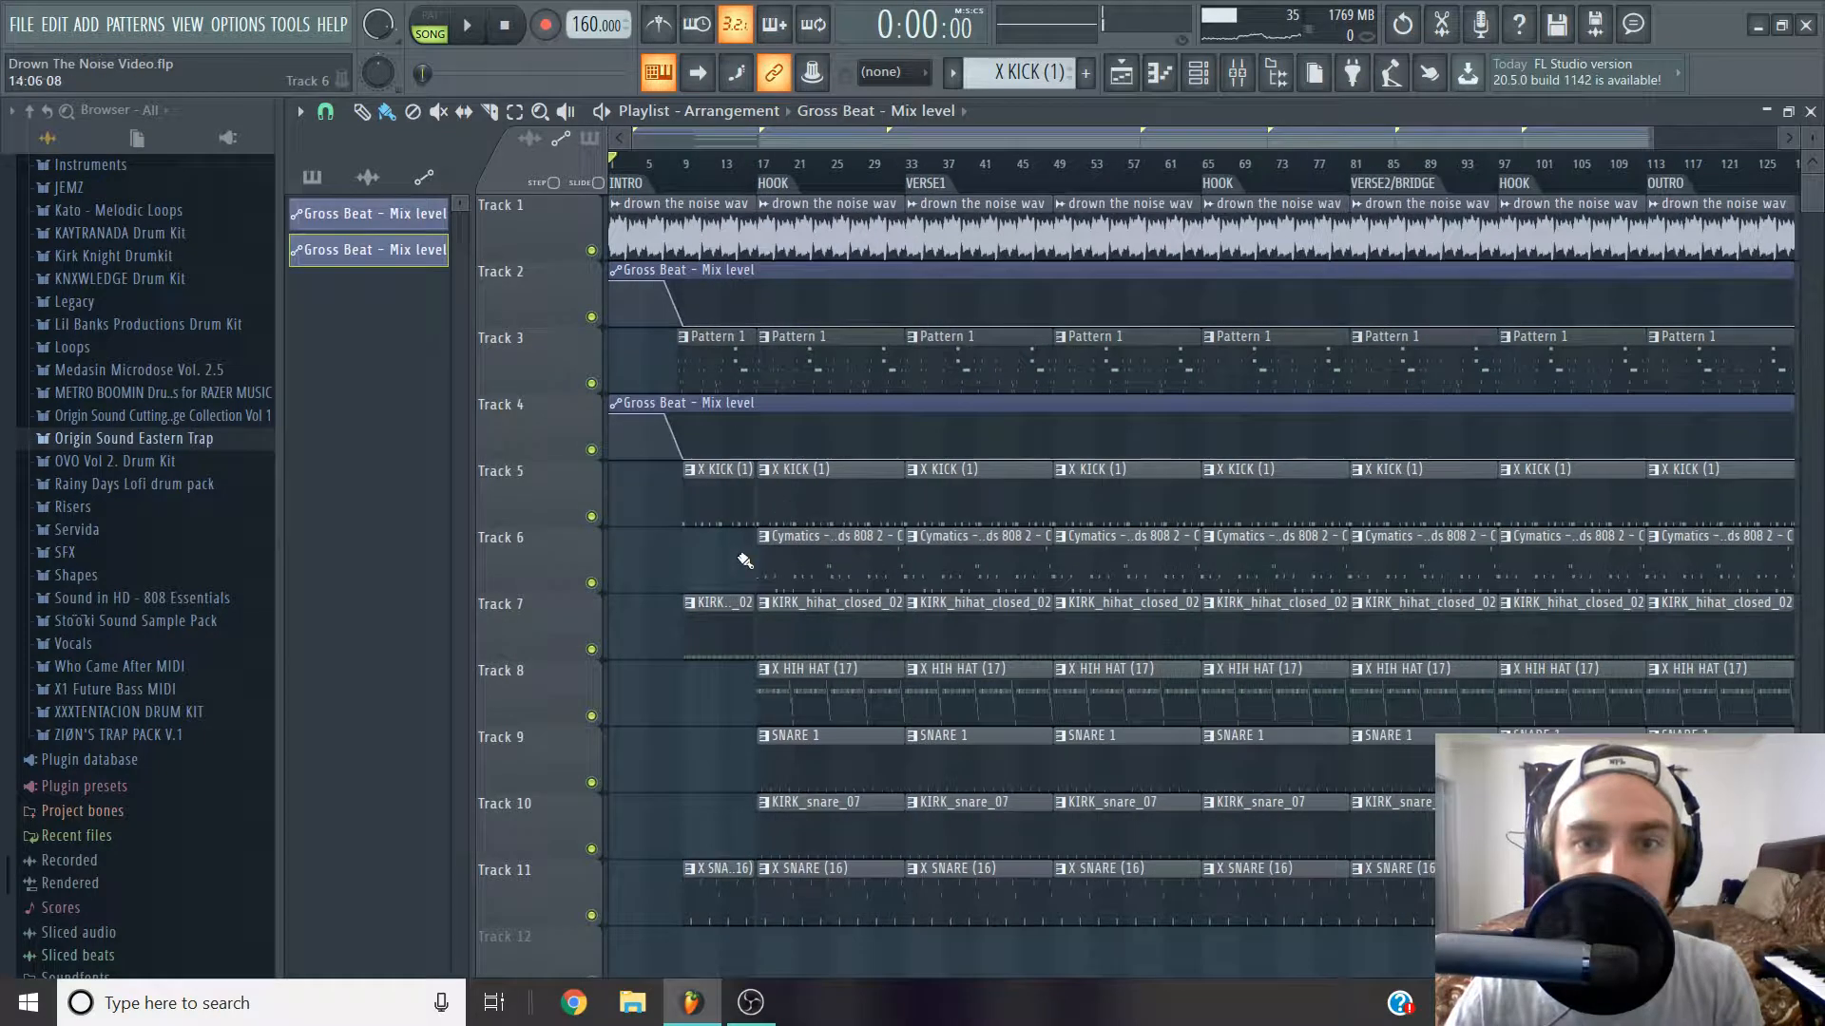
pyautogui.scroll(-1, 1302, 278)
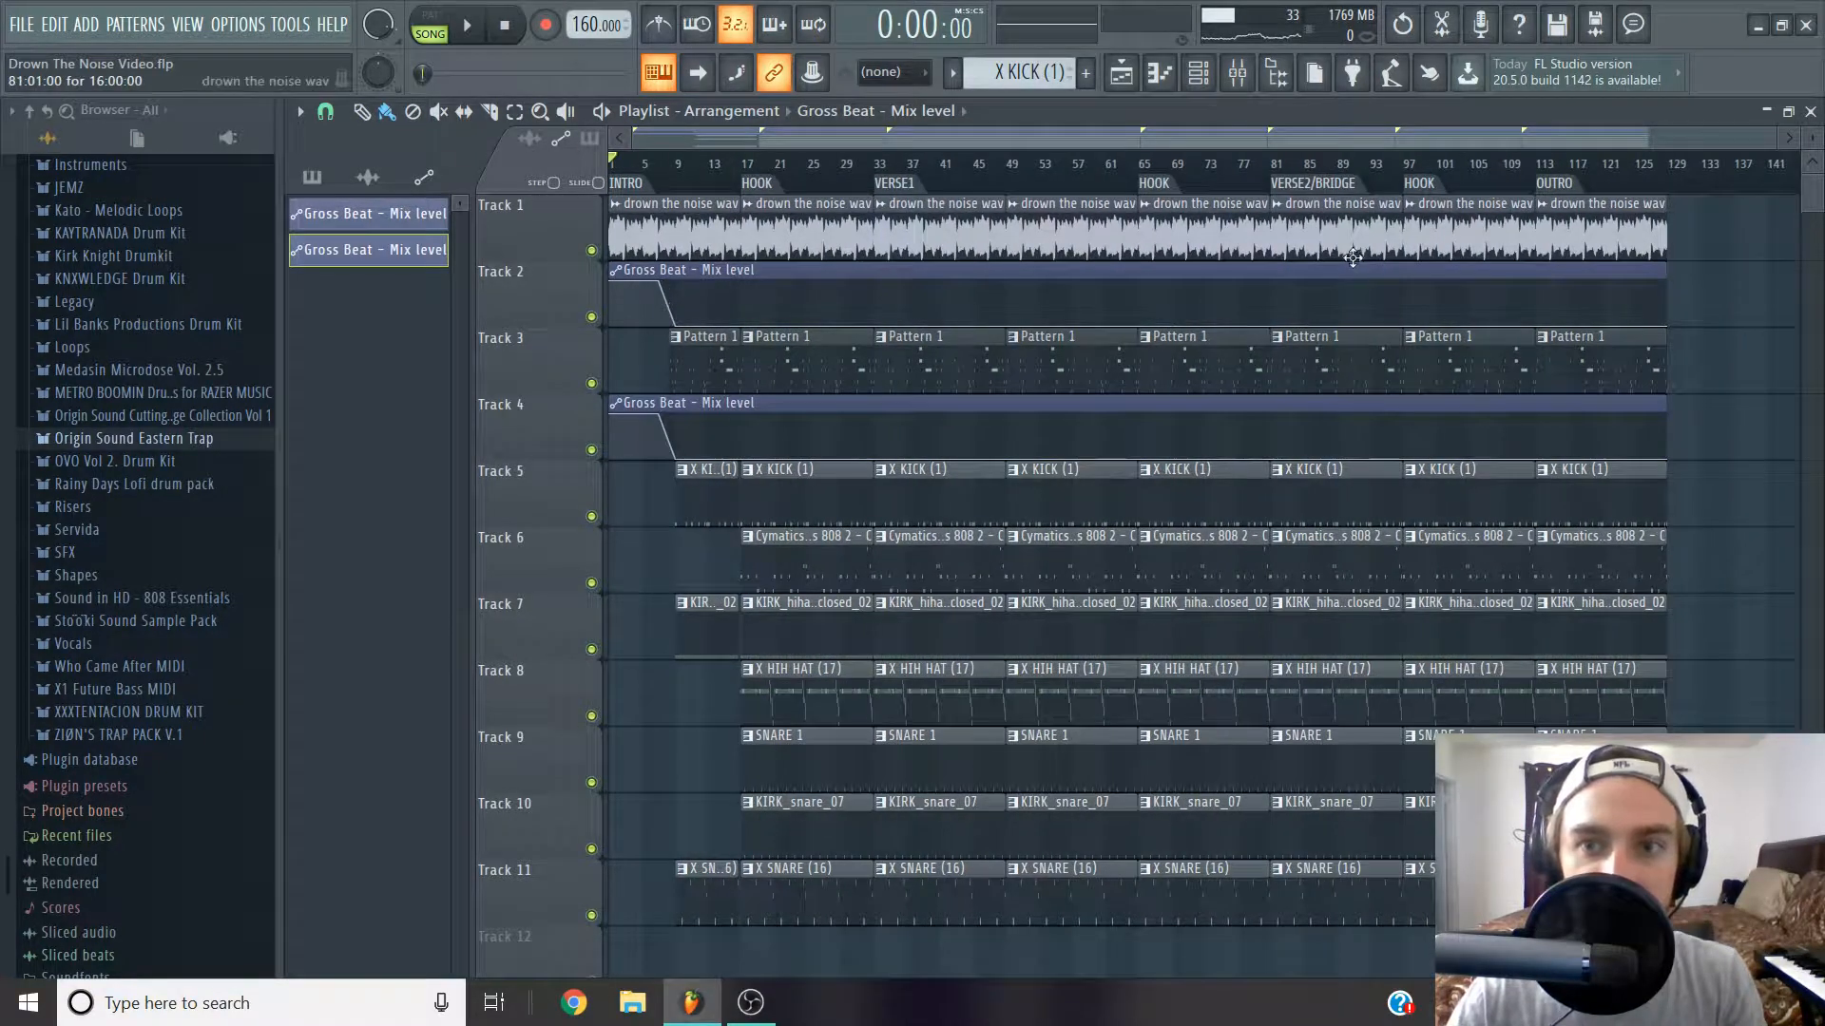
pyautogui.moveTo(1754, 217); pyautogui.dragTo(1450, 233)
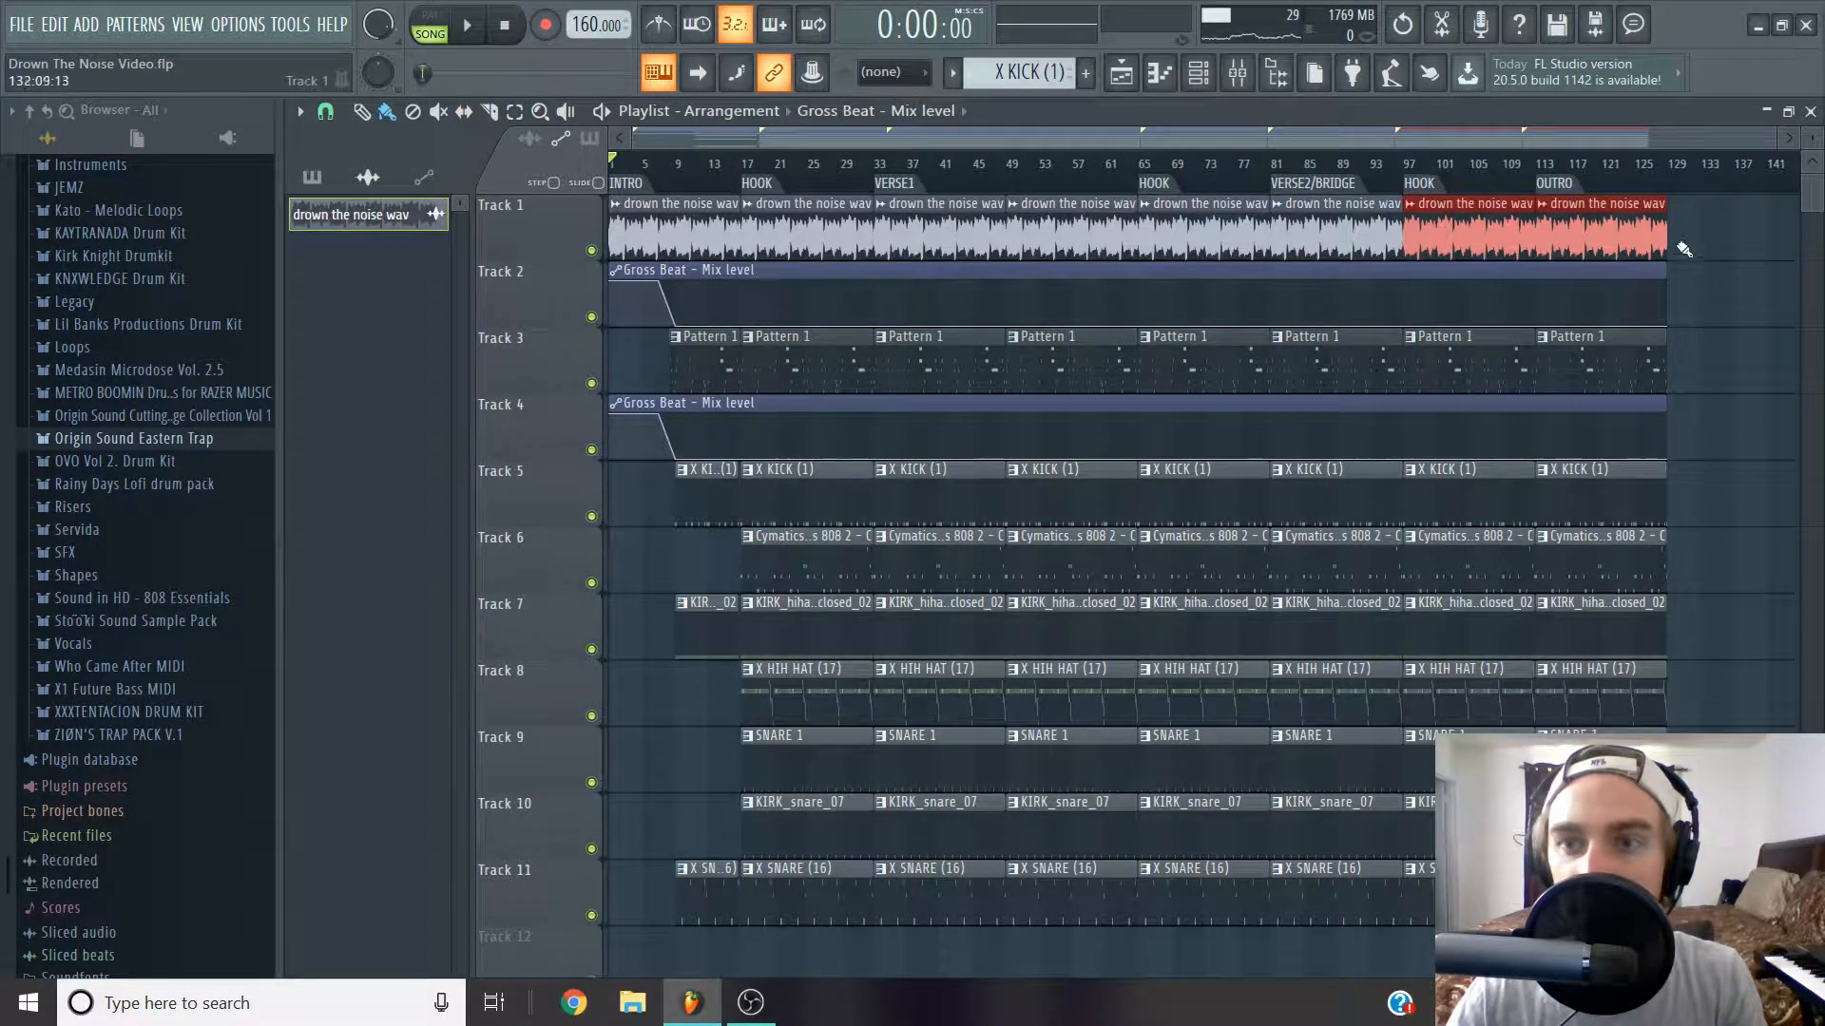
pyautogui.moveTo(1578, 221); pyautogui.dragTo(1709, 225)
pyautogui.click(1556, 186)
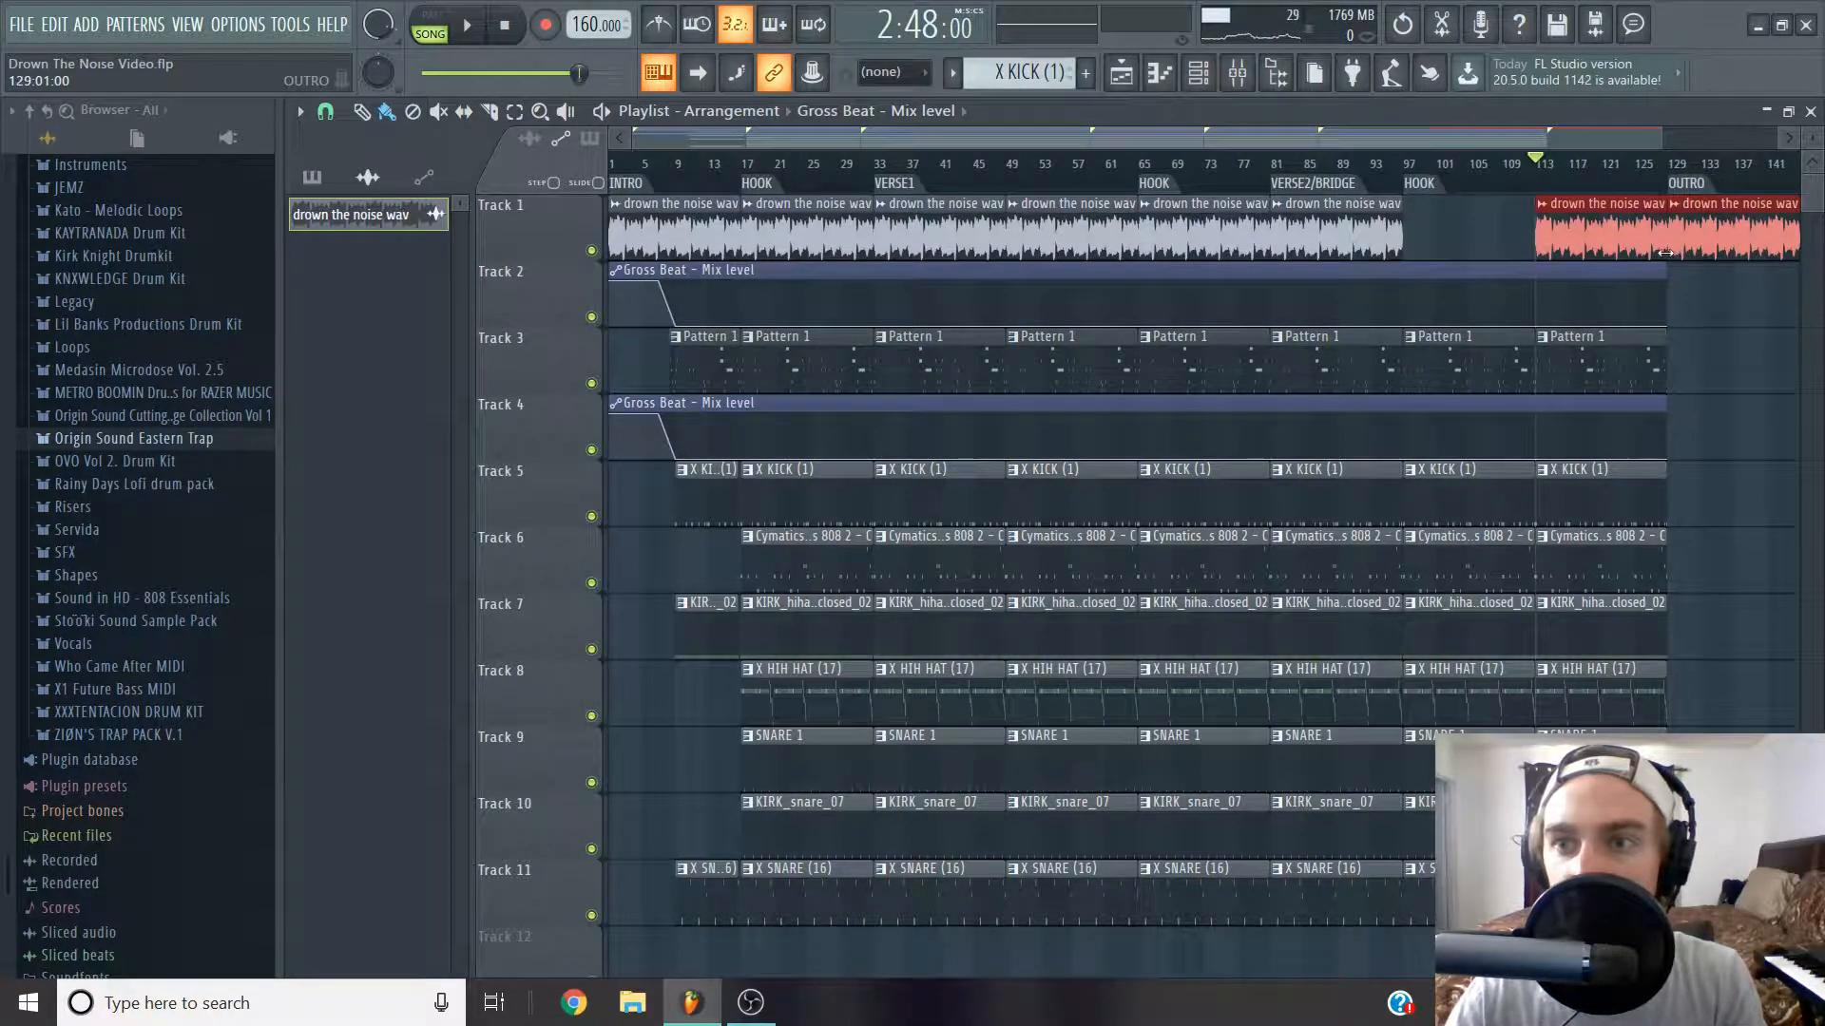
# Fill the gap at bar 97 with a drown the noise wav clip and move the last HOOK marker to bar 113.
pyautogui.click(1418, 202)
pyautogui.moveTo(1453, 235); pyautogui.dragTo(1471, 241)
pyautogui.scroll(3, 1465, 247)
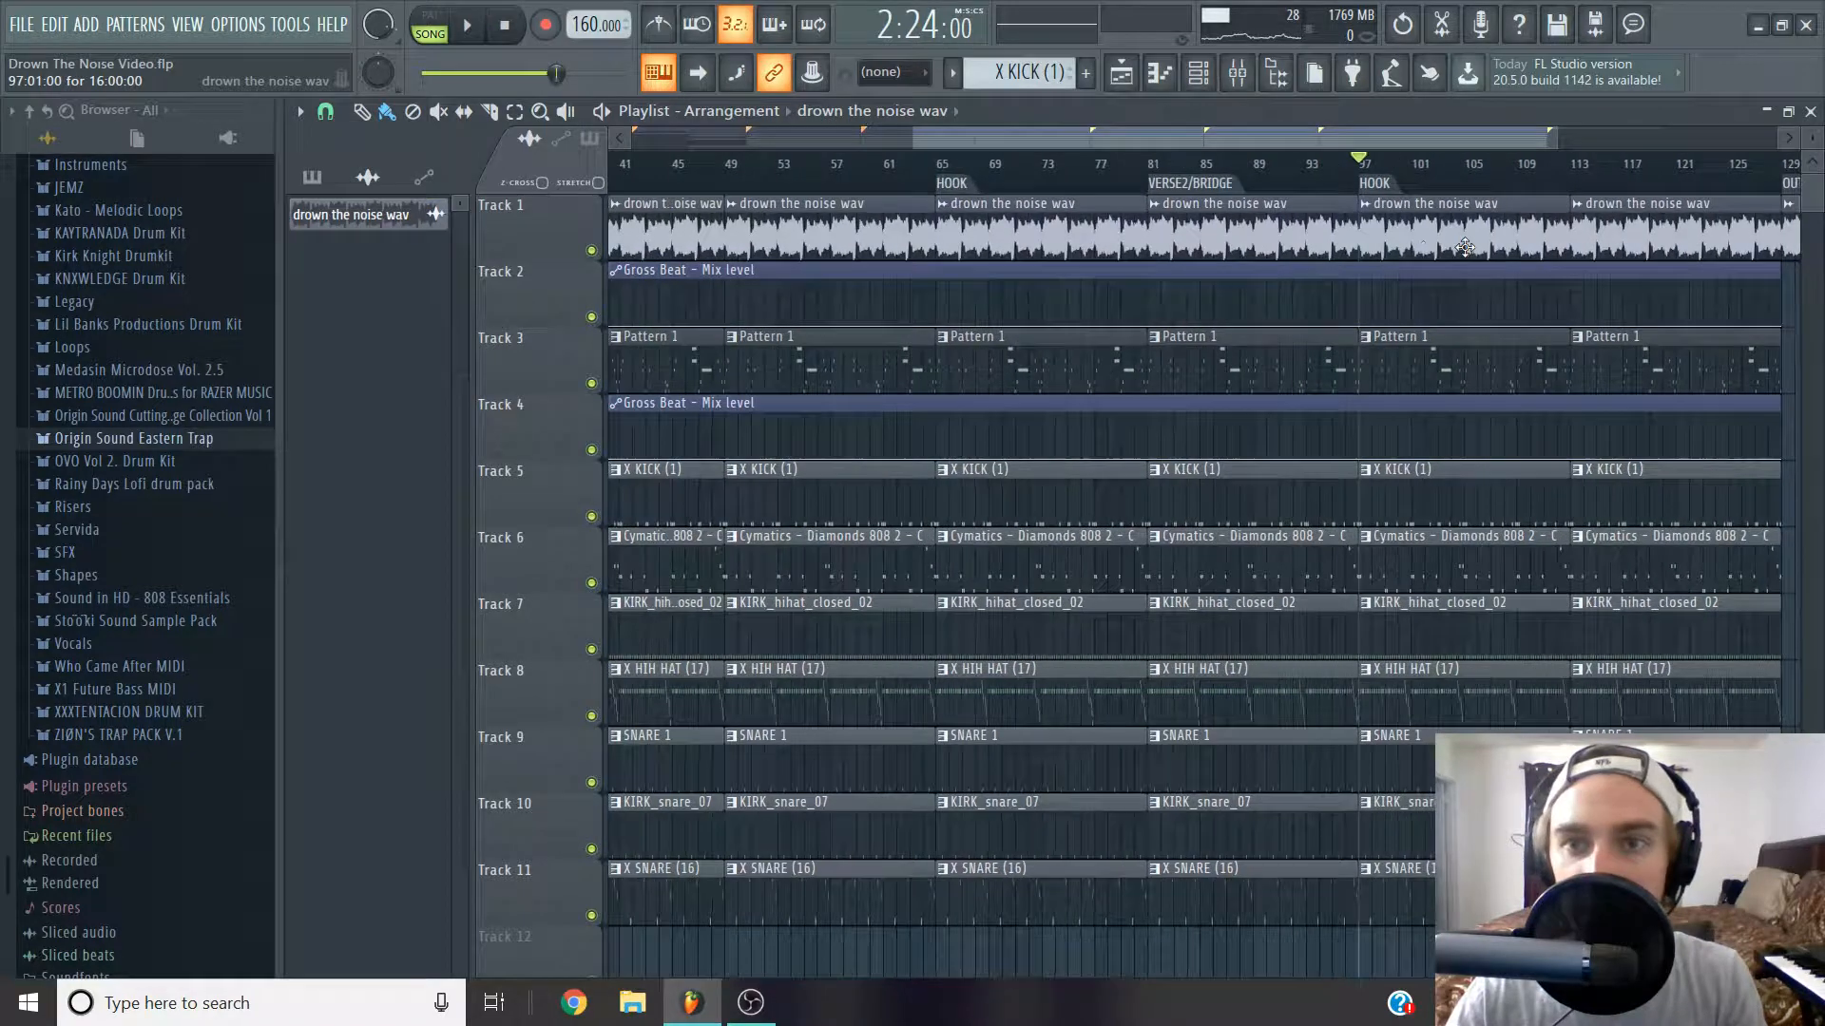
pyautogui.scroll(-3, 1378, 246)
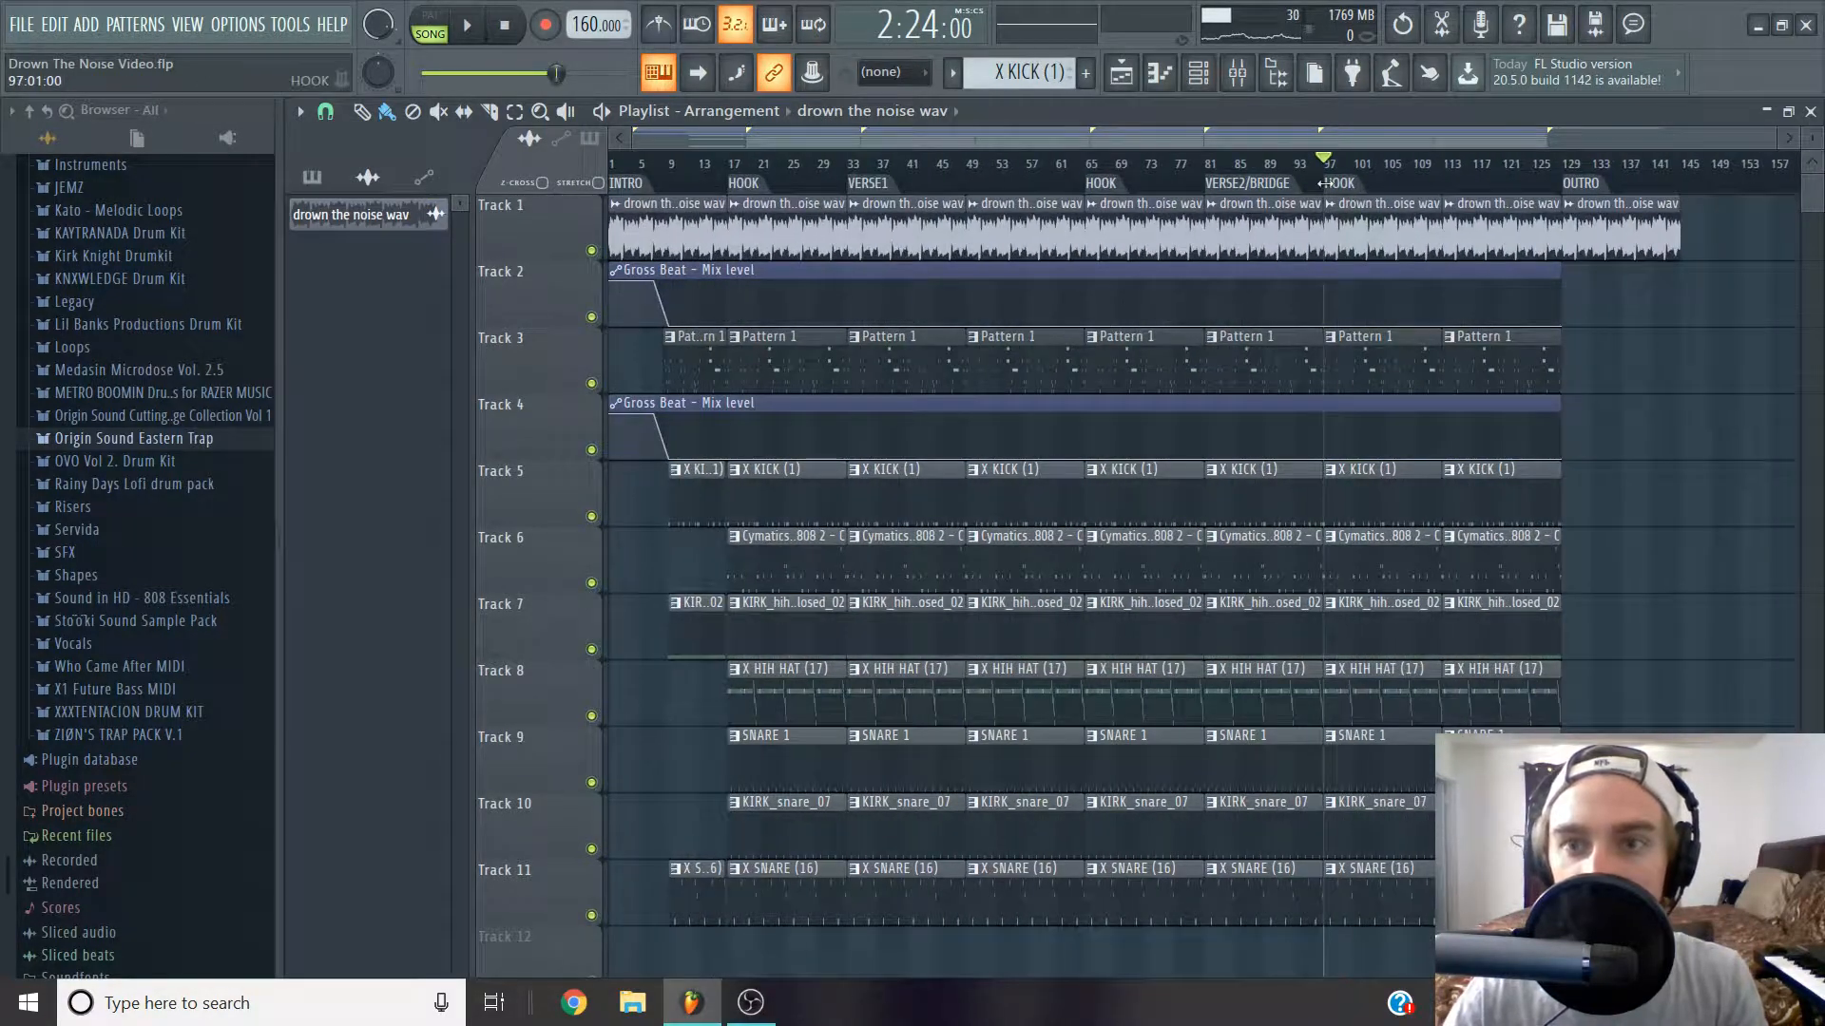
pyautogui.moveTo(1324, 184); pyautogui.dragTo(1435, 218)
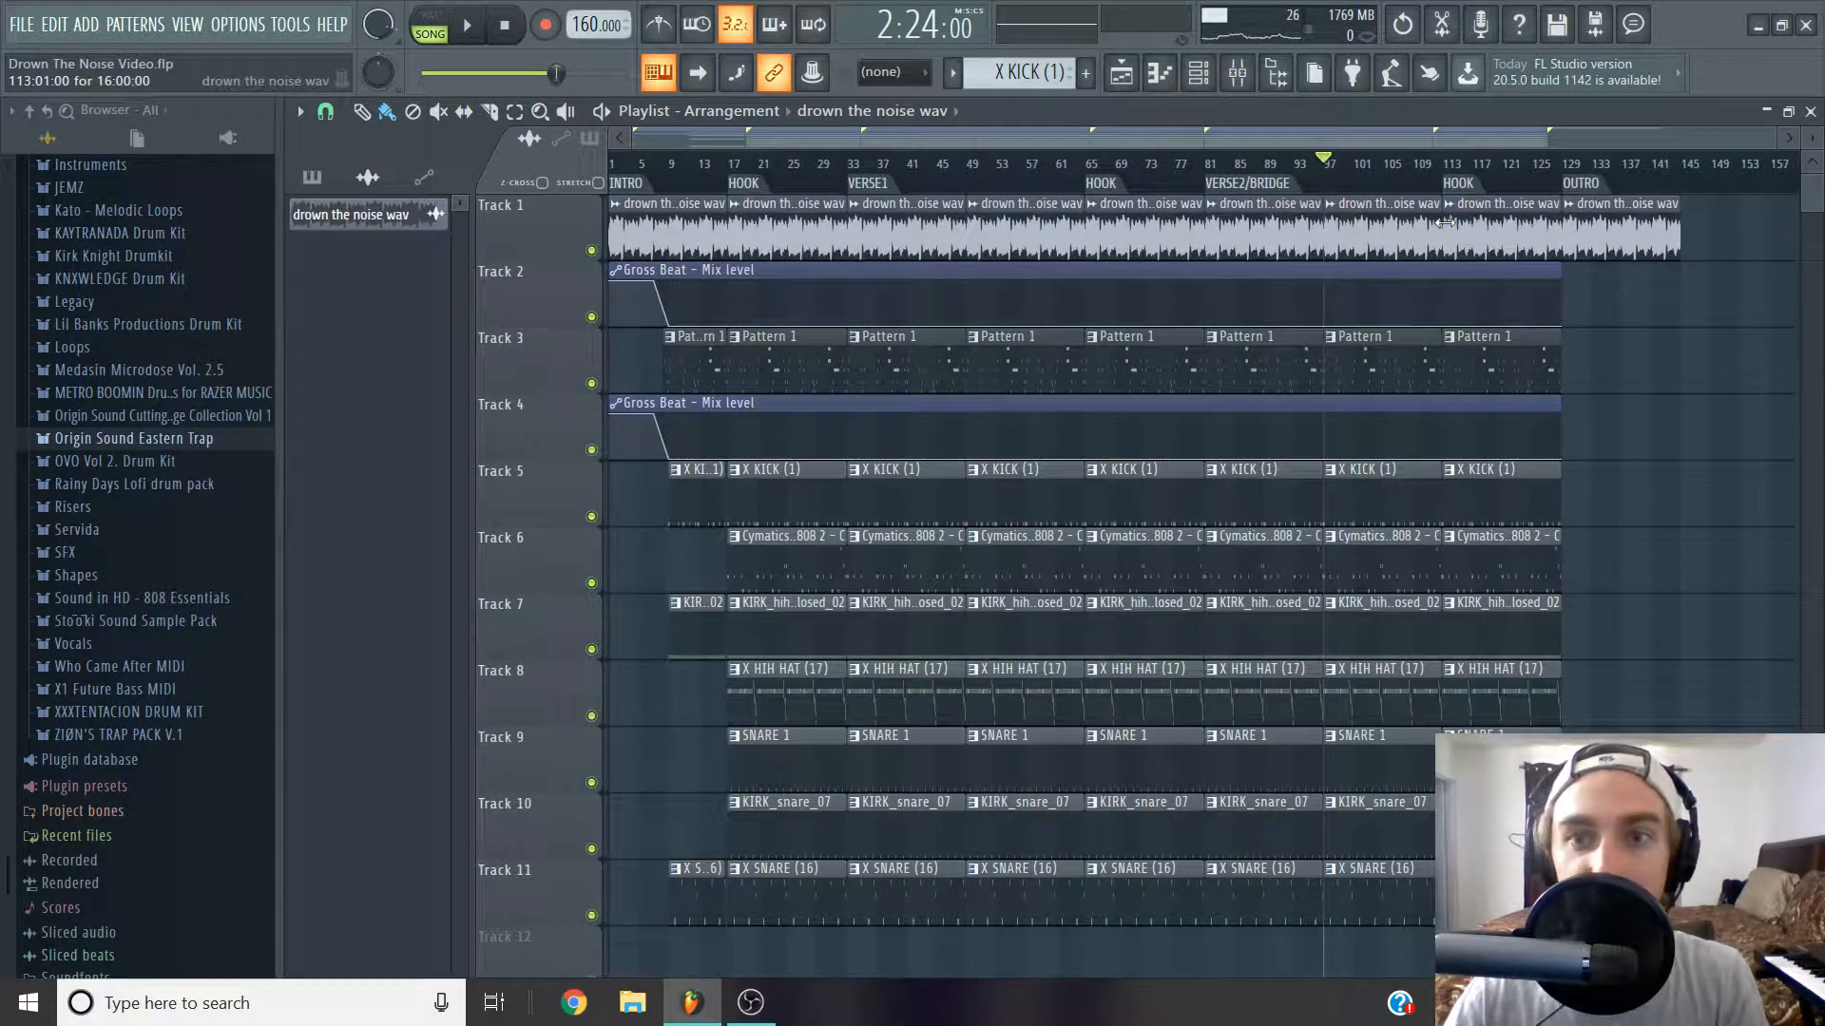
# Duplicate the final HOOK's Pattern 1, kick, 808, hi-hat and snare clips into the OUTRO at bar 129, removing the surplus Pattern 1 copy.
pyautogui.moveTo(1604, 374)
pyautogui.mouseDown()
pyautogui.moveTo(1340, 376)
pyautogui.moveTo(1622, 389)
pyautogui.mouseUp()
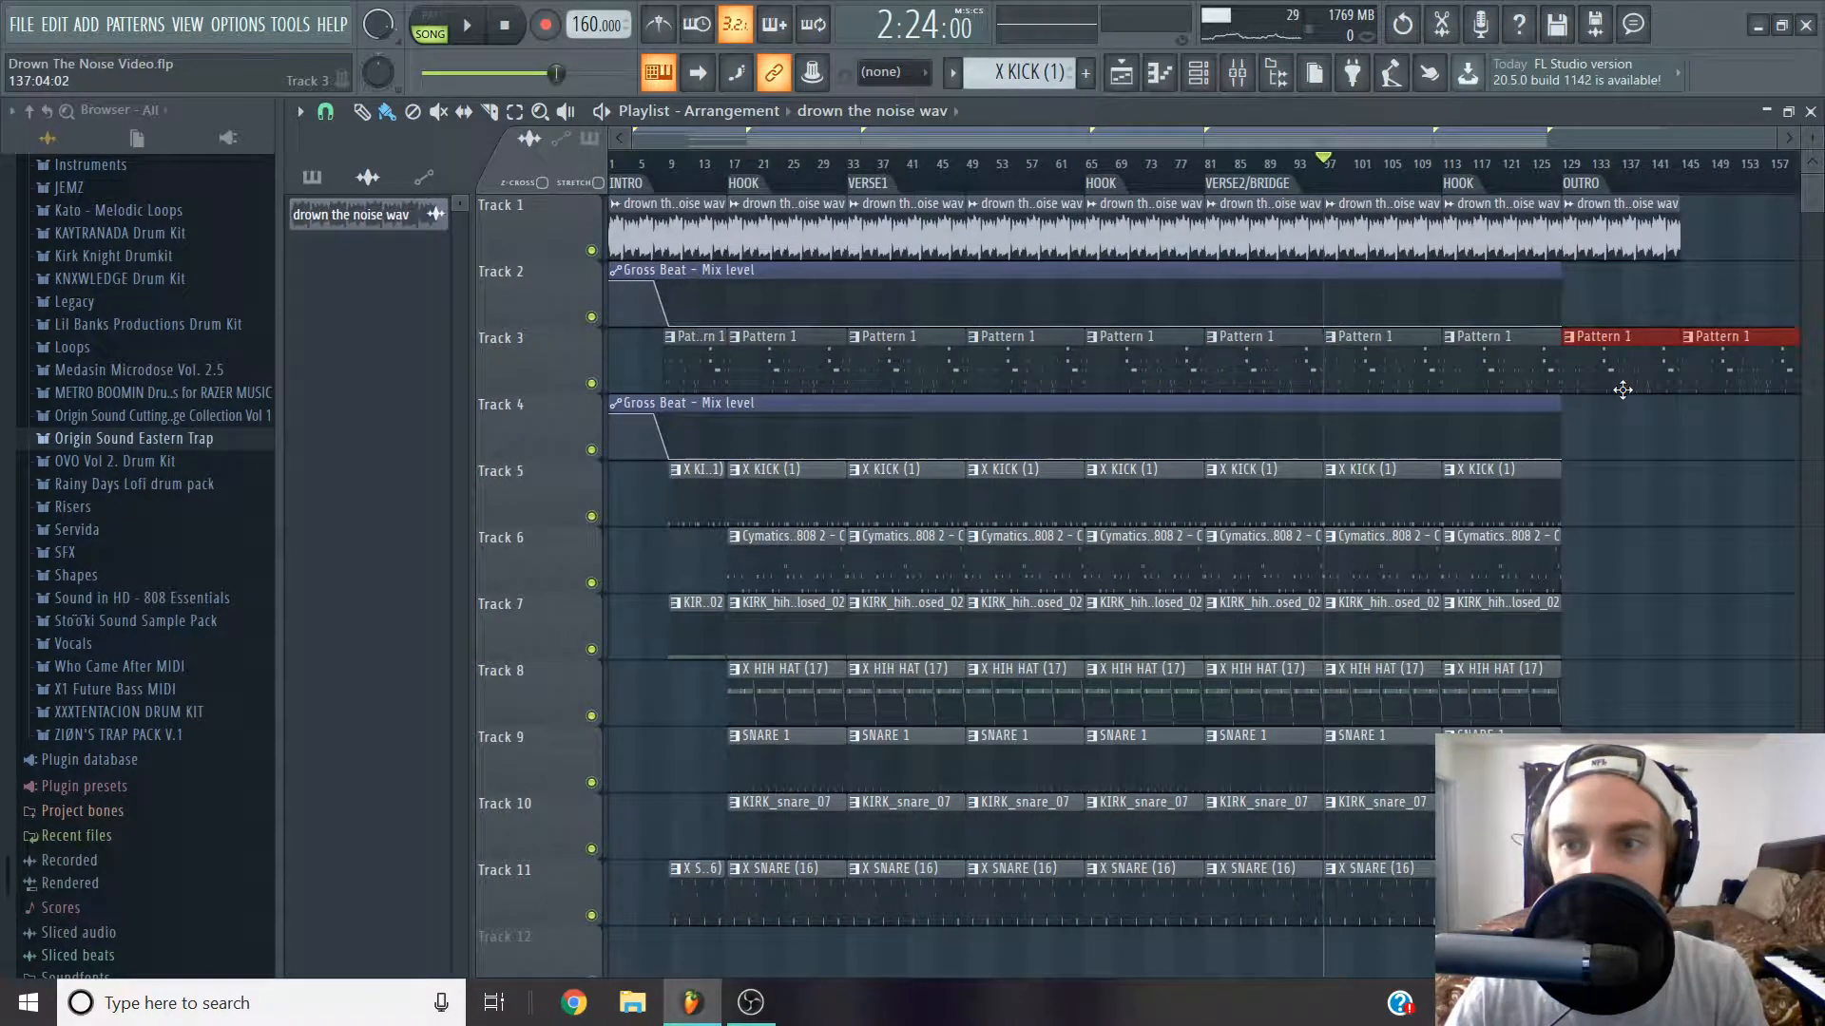
pyautogui.rightClick(1696, 363)
pyautogui.moveTo(1521, 473); pyautogui.dragTo(1639, 503)
pyautogui.moveTo(1508, 566); pyautogui.dragTo(1476, 936)
pyautogui.hotkey('ctrl', 'b')
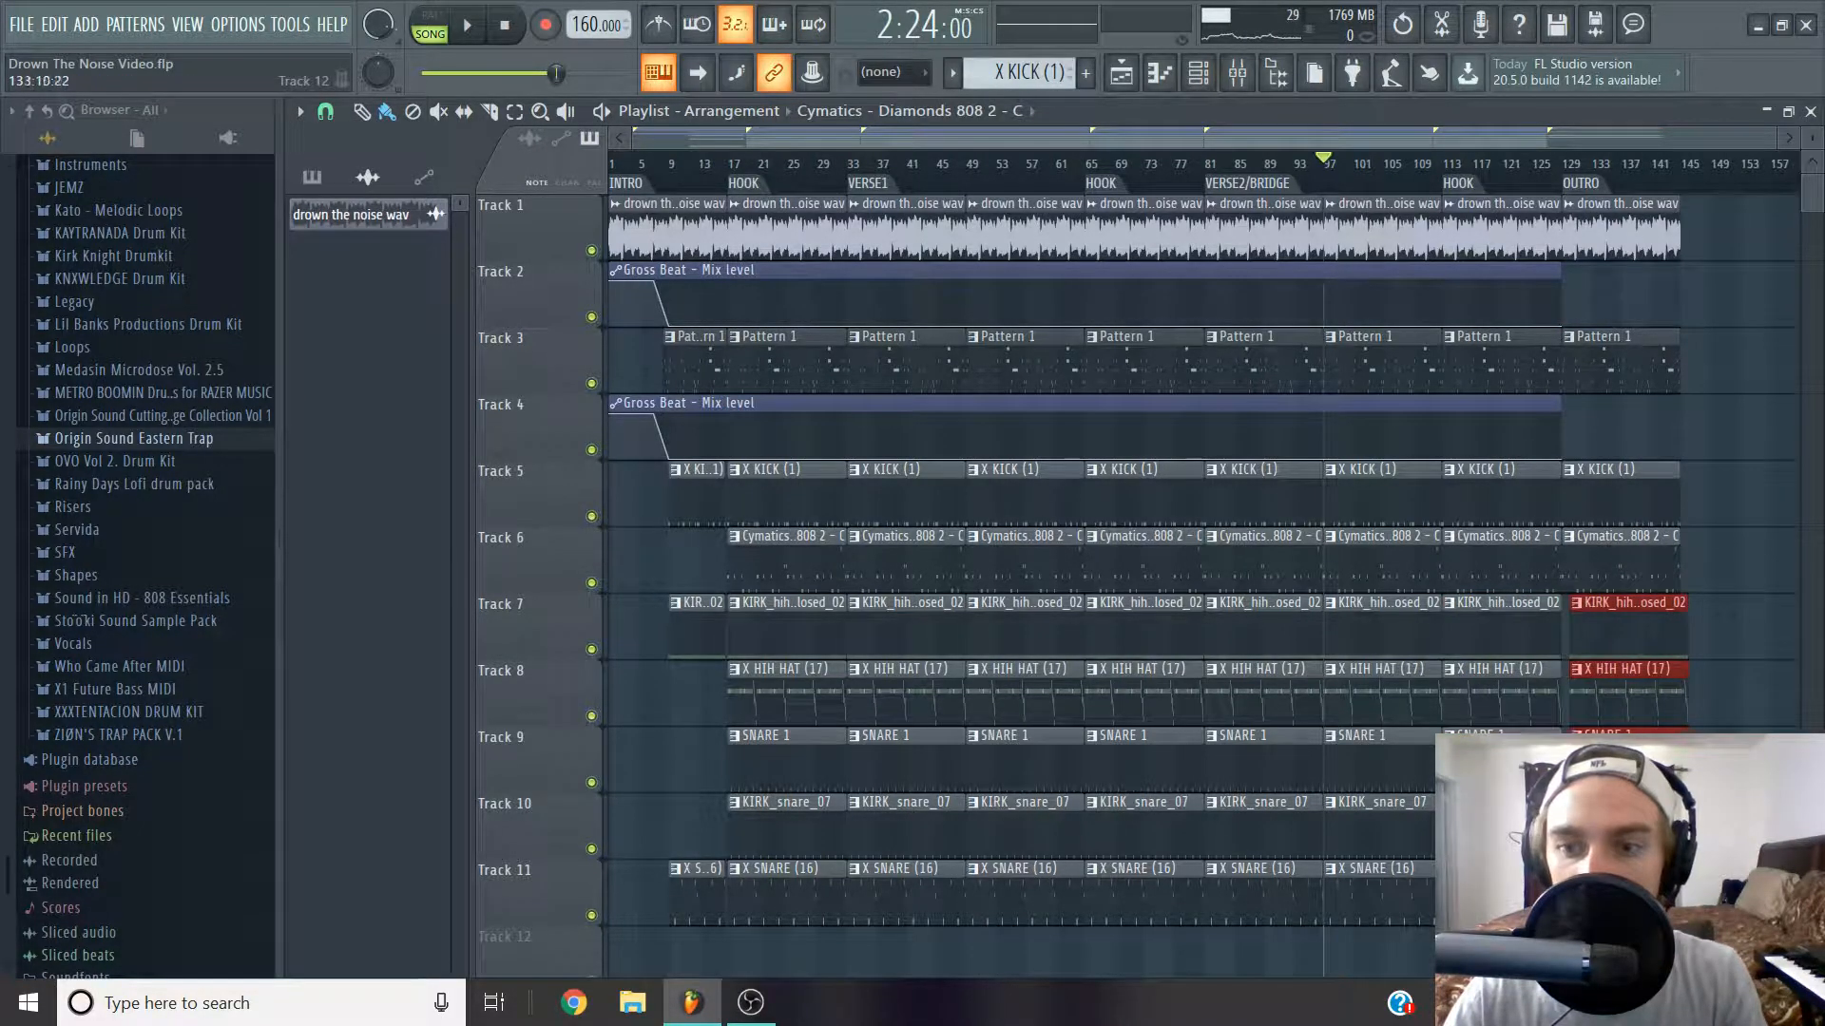
pyautogui.scroll(-2, 1587, 936)
pyautogui.scroll(2, 1587, 936)
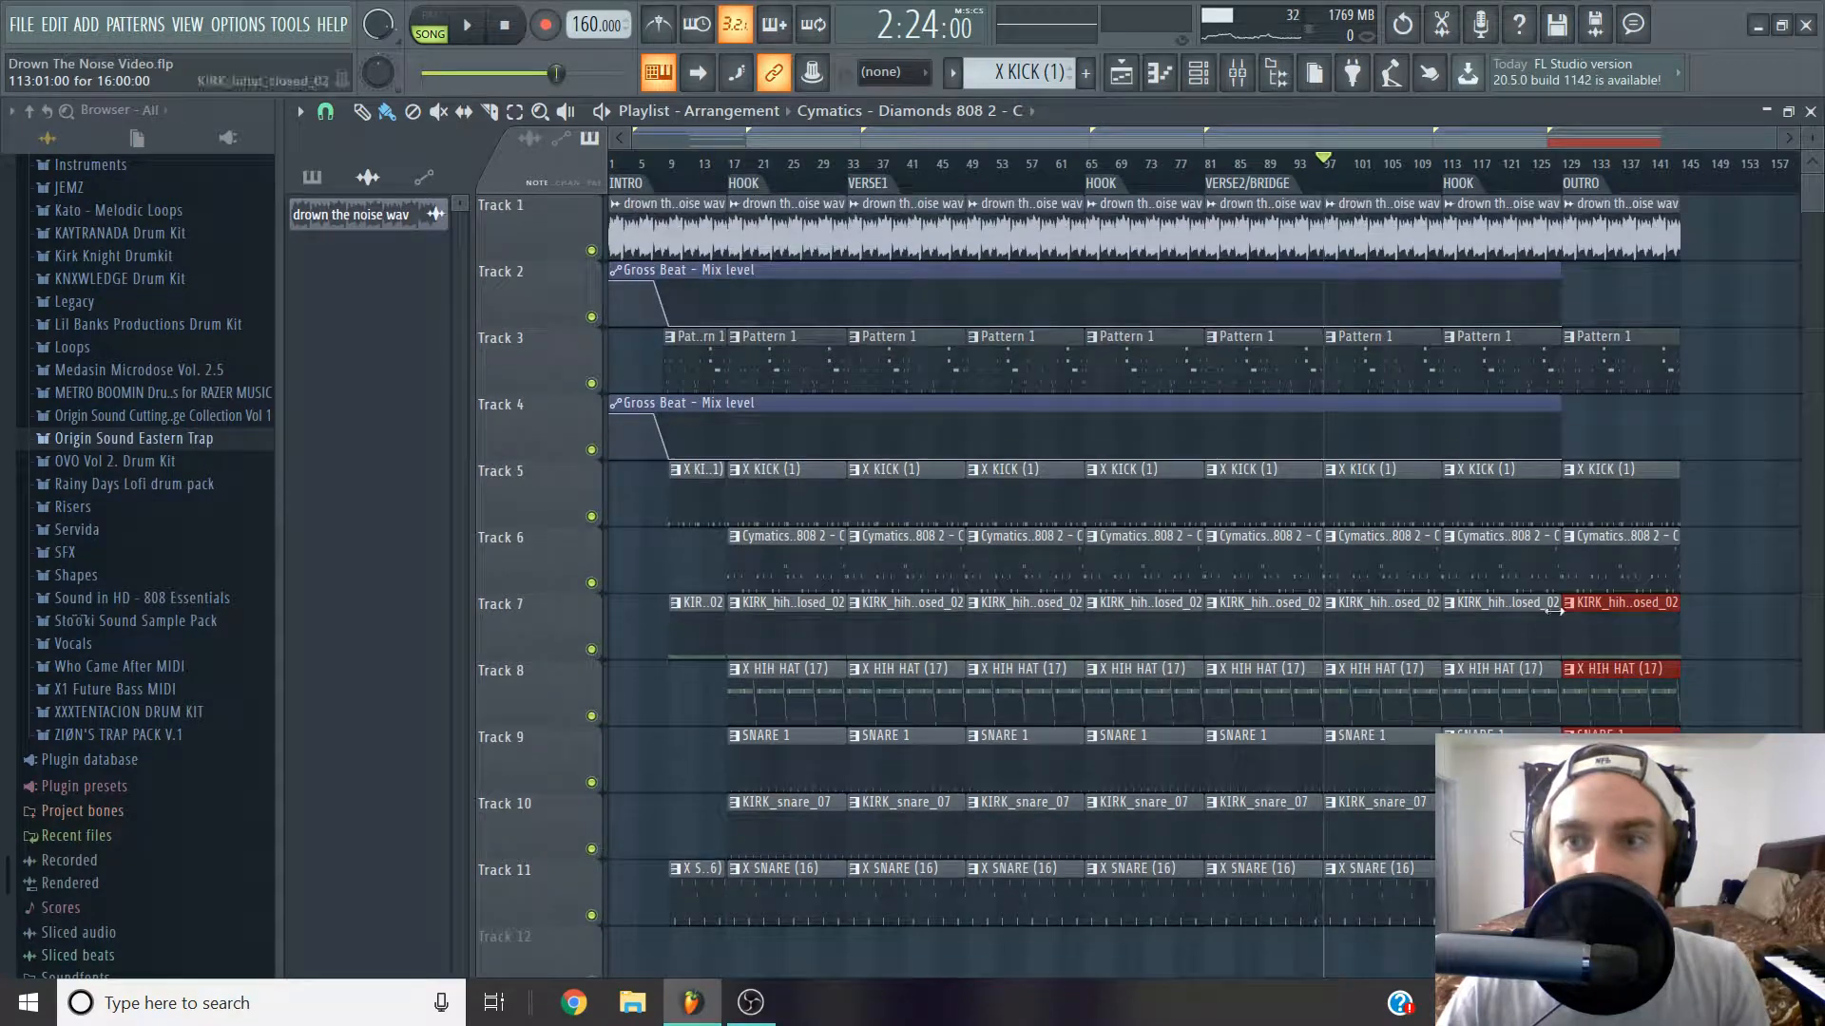
pyautogui.keyDown('ctrl'); pyautogui.click(1631, 418); pyautogui.keyUp('ctrl')
# Shape the Track 2 Gross Beat mix level to full over VERSE1 and VERSE2/BRIDGE, and to zero over the HOOKs at bars 65 and 113.
pyautogui.scroll(4, 840, 299)
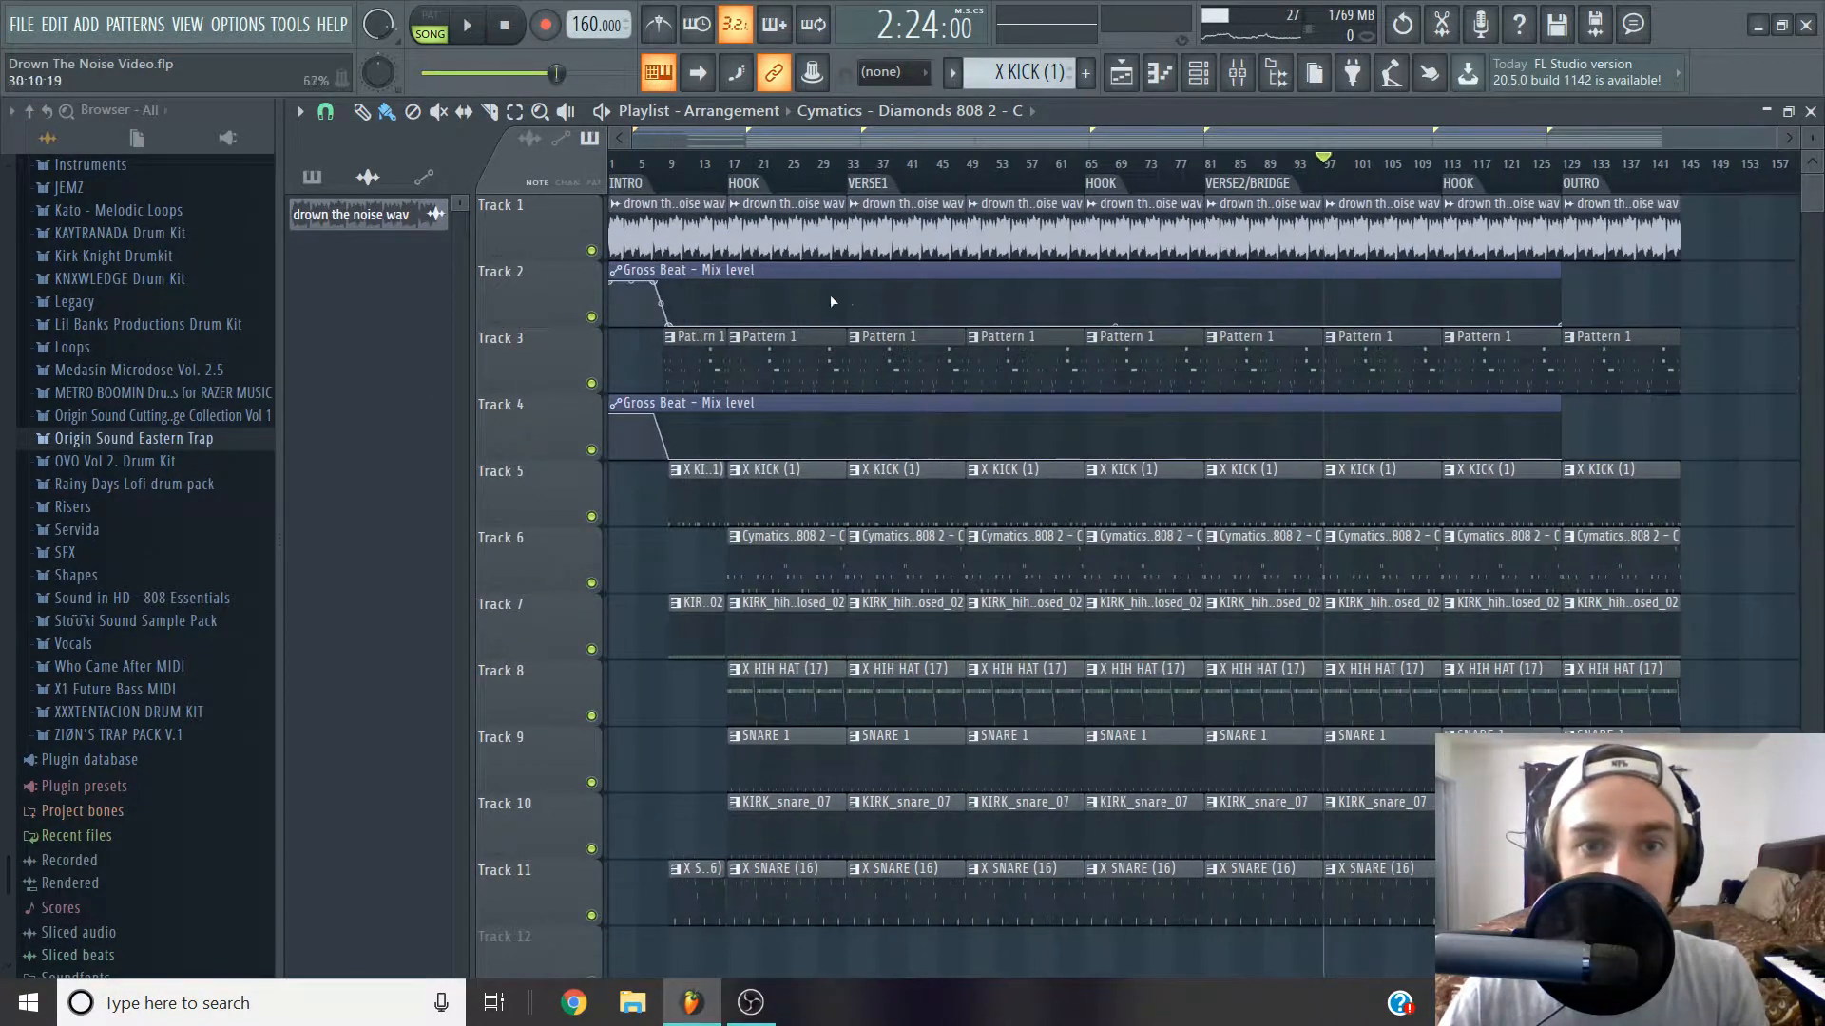
pyautogui.moveTo(857, 308); pyautogui.dragTo(1114, 237)
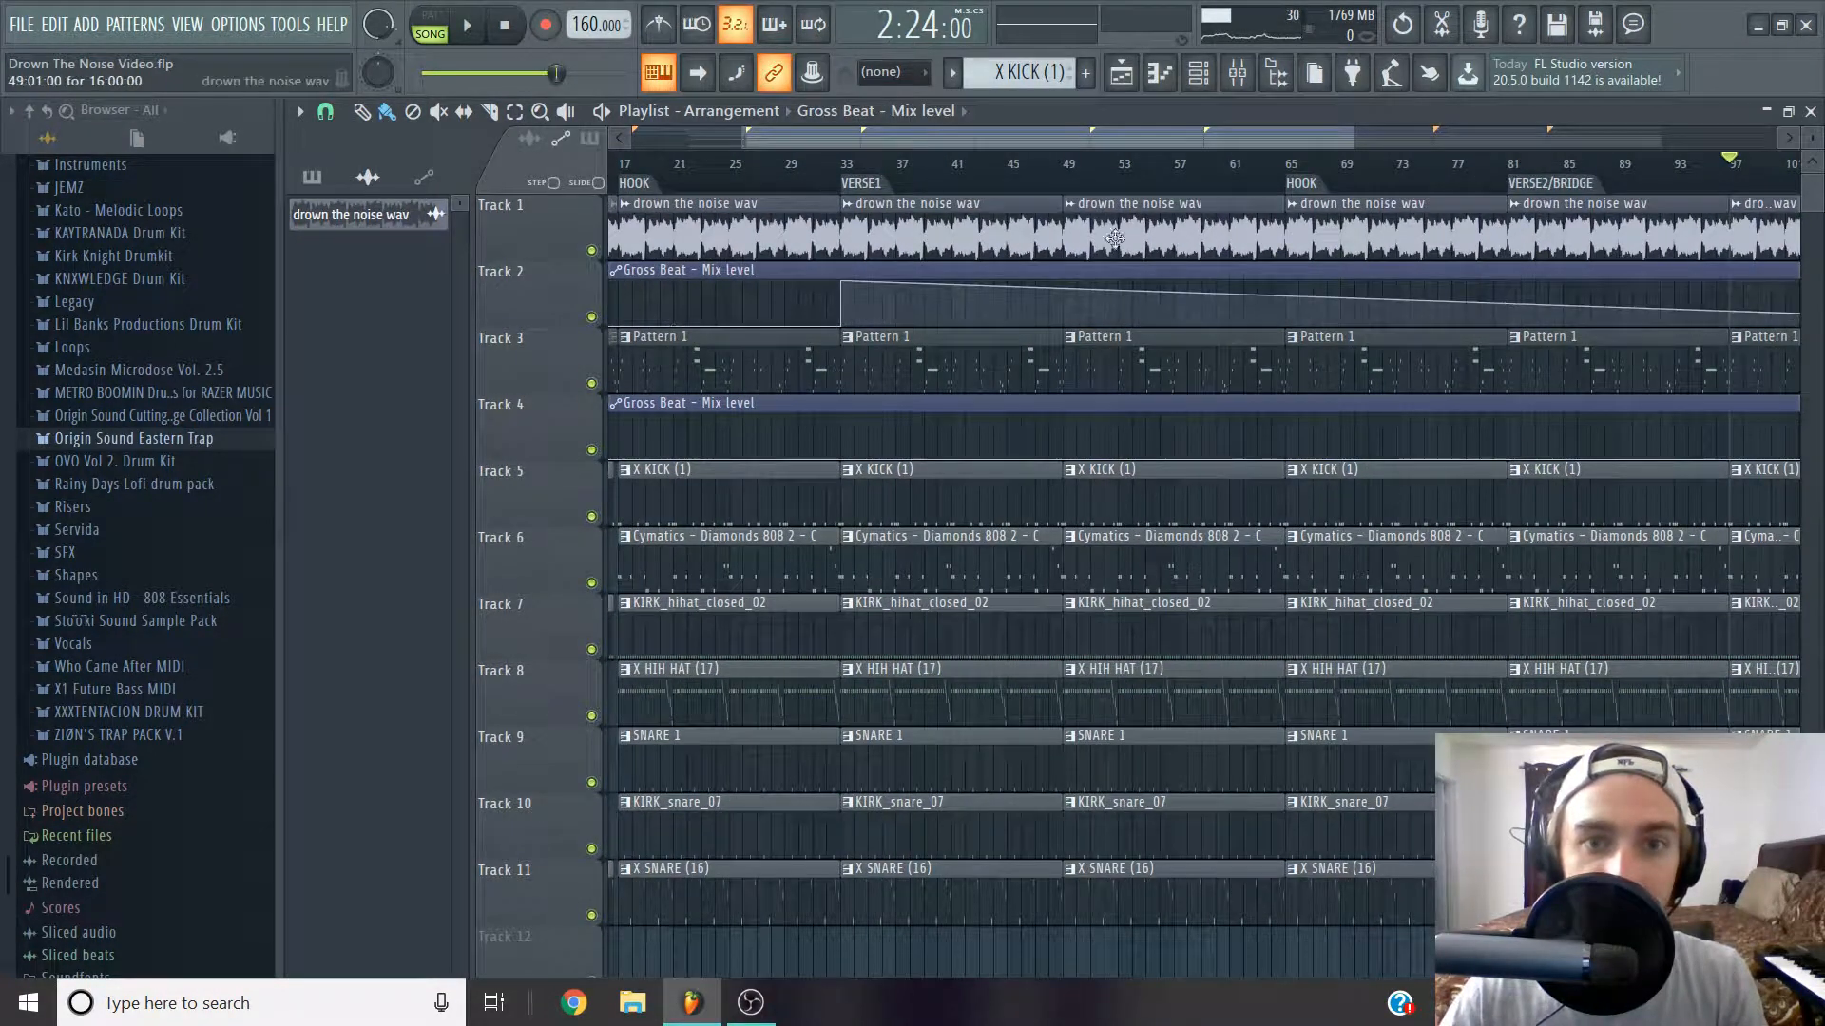
pyautogui.moveTo(1170, 309); pyautogui.dragTo(1262, 169)
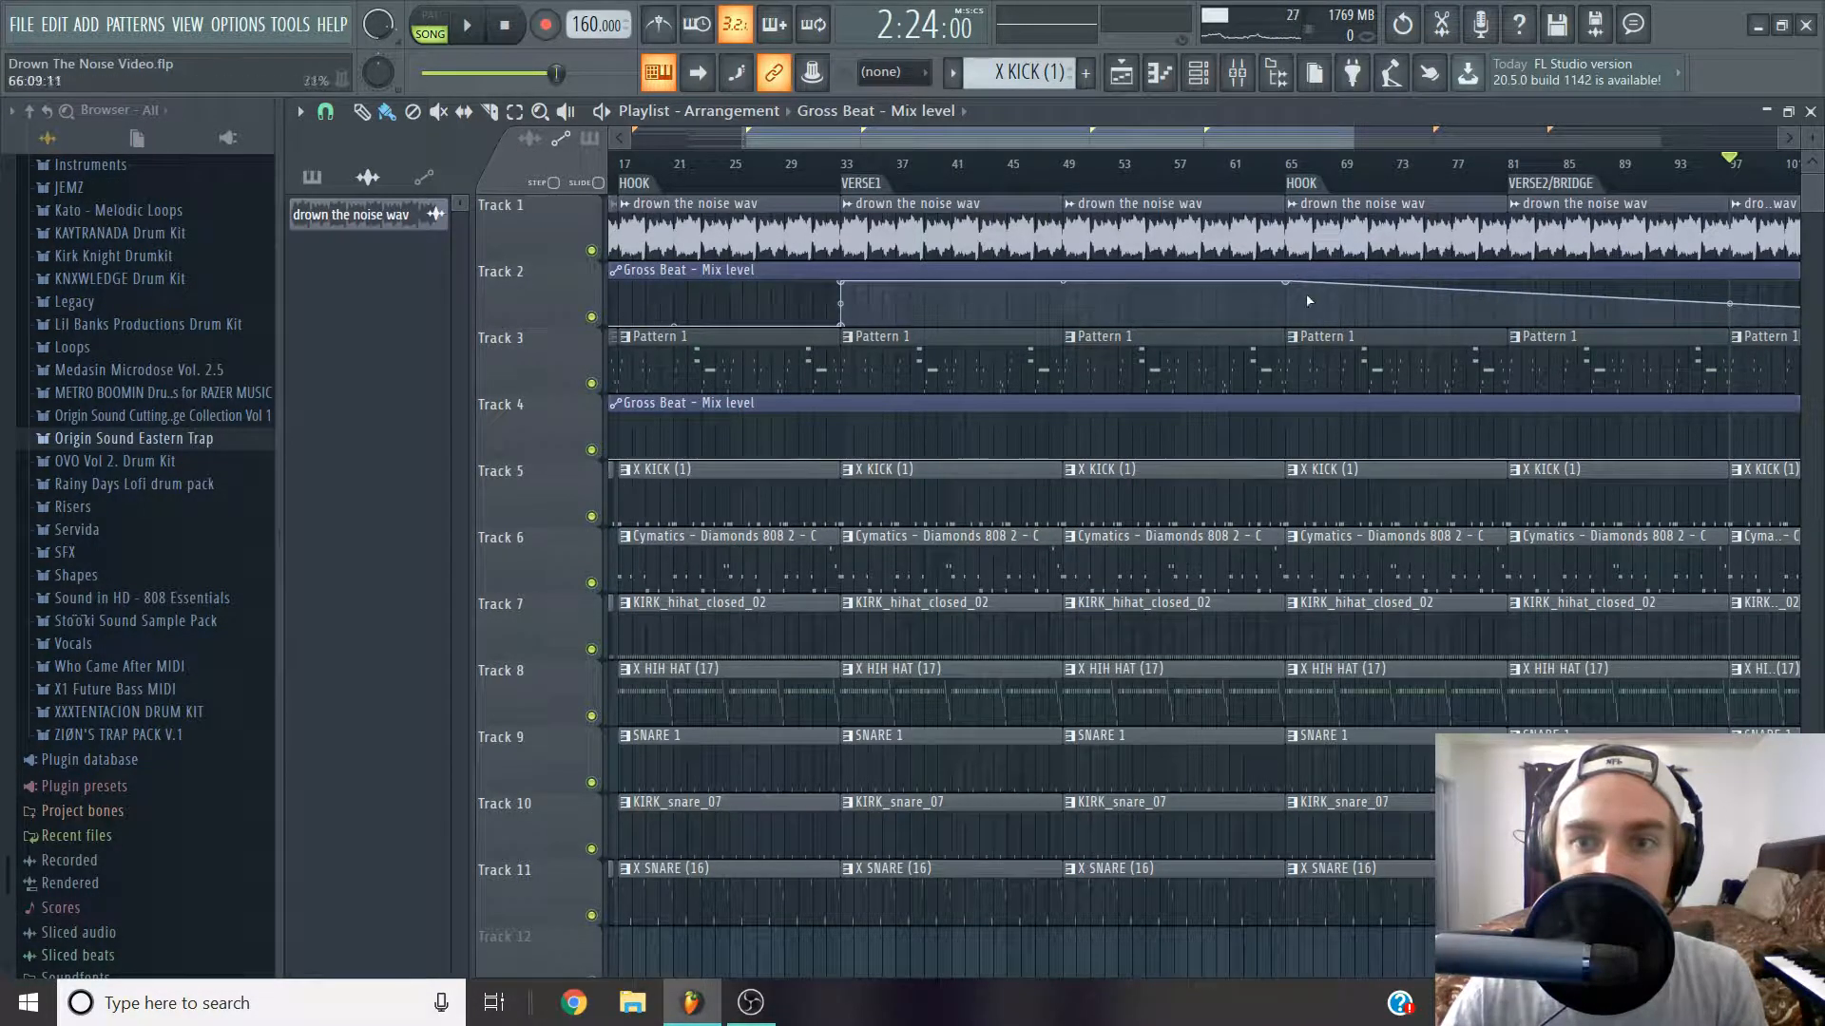
pyautogui.scroll(-3, 1307, 301)
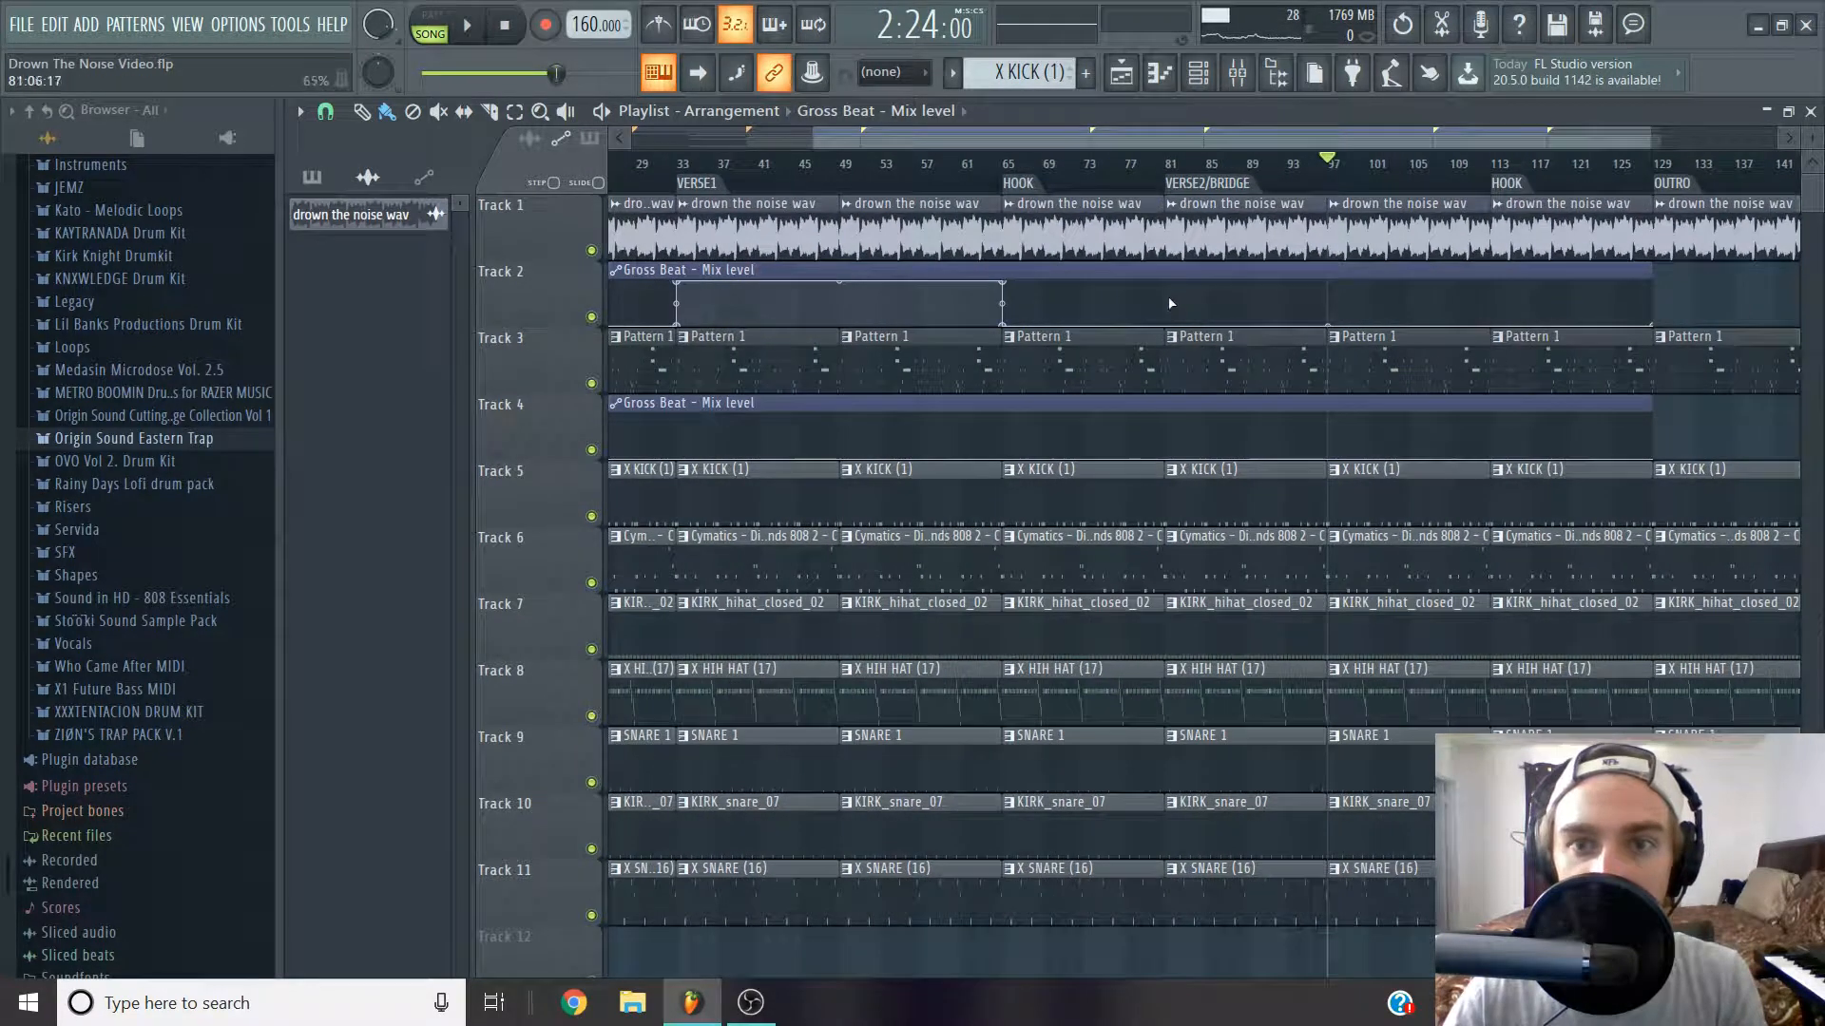
pyautogui.moveTo(1167, 323); pyautogui.dragTo(1167, 282)
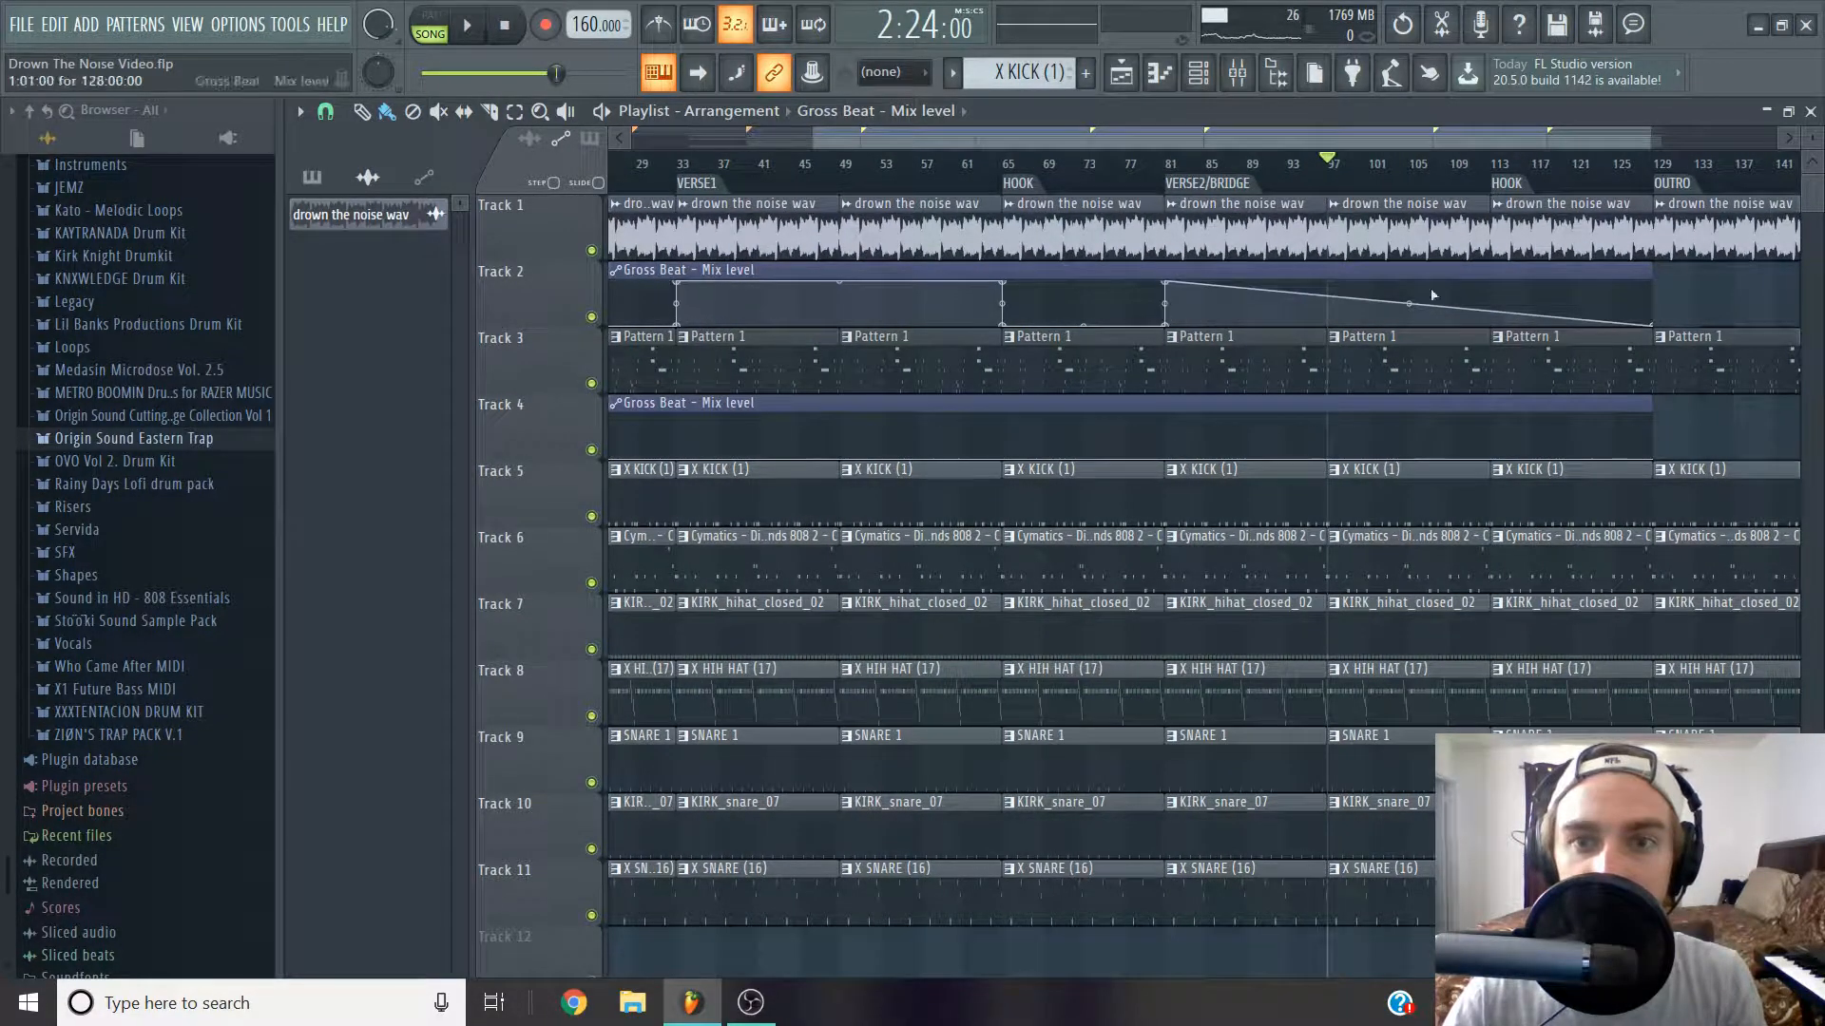
pyautogui.moveTo(1473, 306); pyautogui.dragTo(1495, 387)
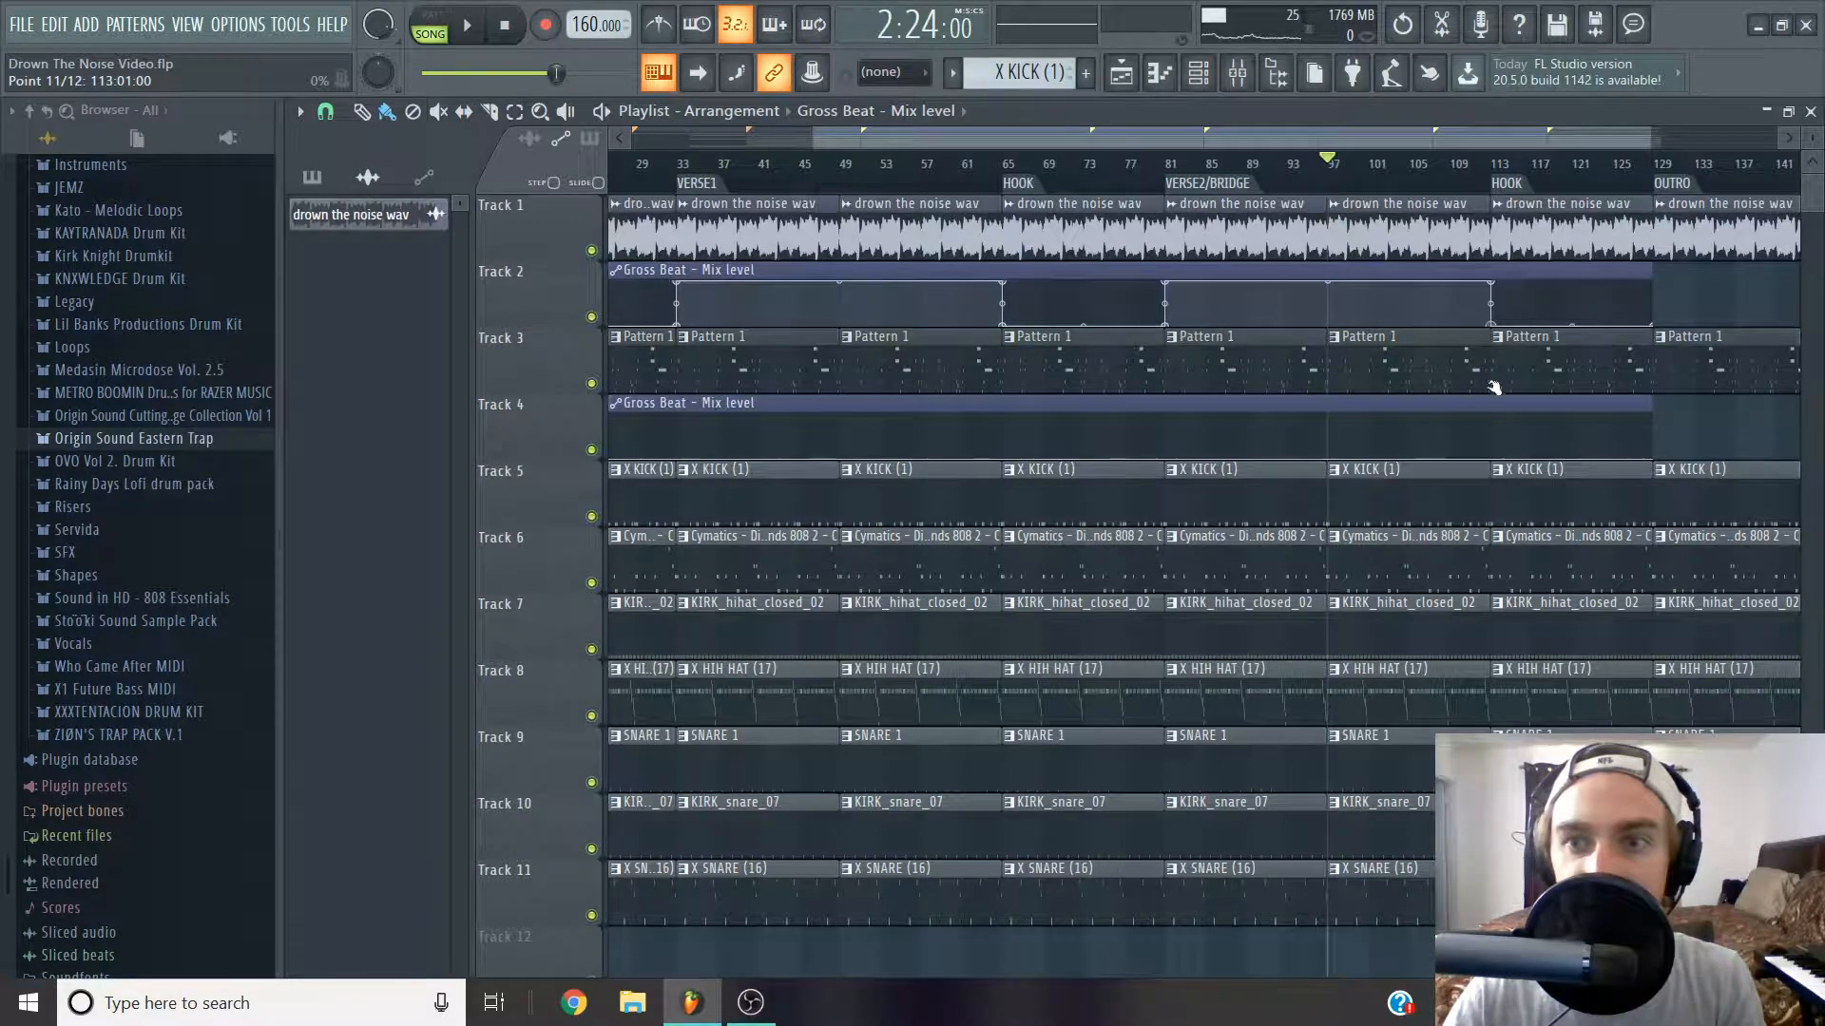
# Extend both Gross Beat mix level clips to bar 145 and raise the Track 2 level to full from the OUTRO at bar 129.
pyautogui.moveTo(1650, 273)
pyautogui.mouseDown()
pyautogui.moveTo(1749, 273)
pyautogui.moveTo(1647, 275)
pyautogui.mouseUp()
pyautogui.moveTo(1484, 428); pyautogui.dragTo(1647, 437)
pyautogui.scroll(-3, 1636, 449)
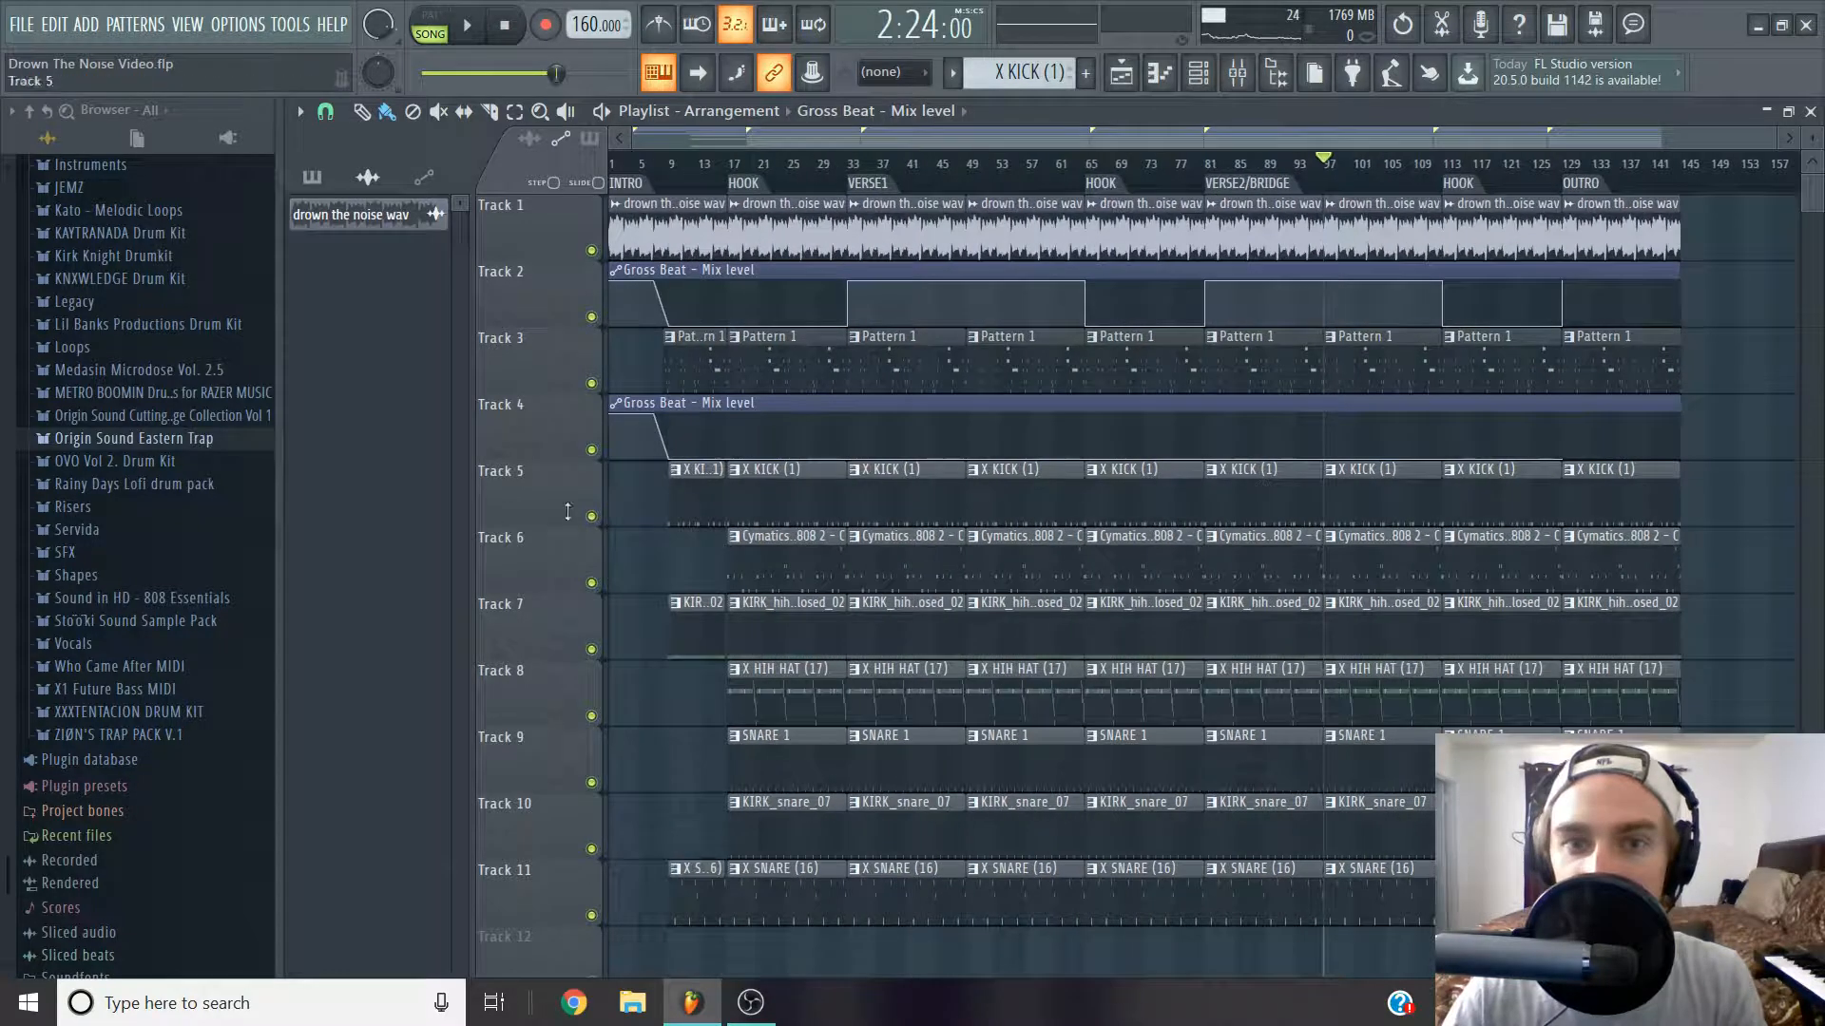
# Match the Track 4 Gross Beat mix level to Track 2, full over VERSE1 and VERSE2/BRIDGE and zero over the HOOKs at bars 65 and 113.
pyautogui.moveTo(847, 458); pyautogui.dragTo(835, 353)
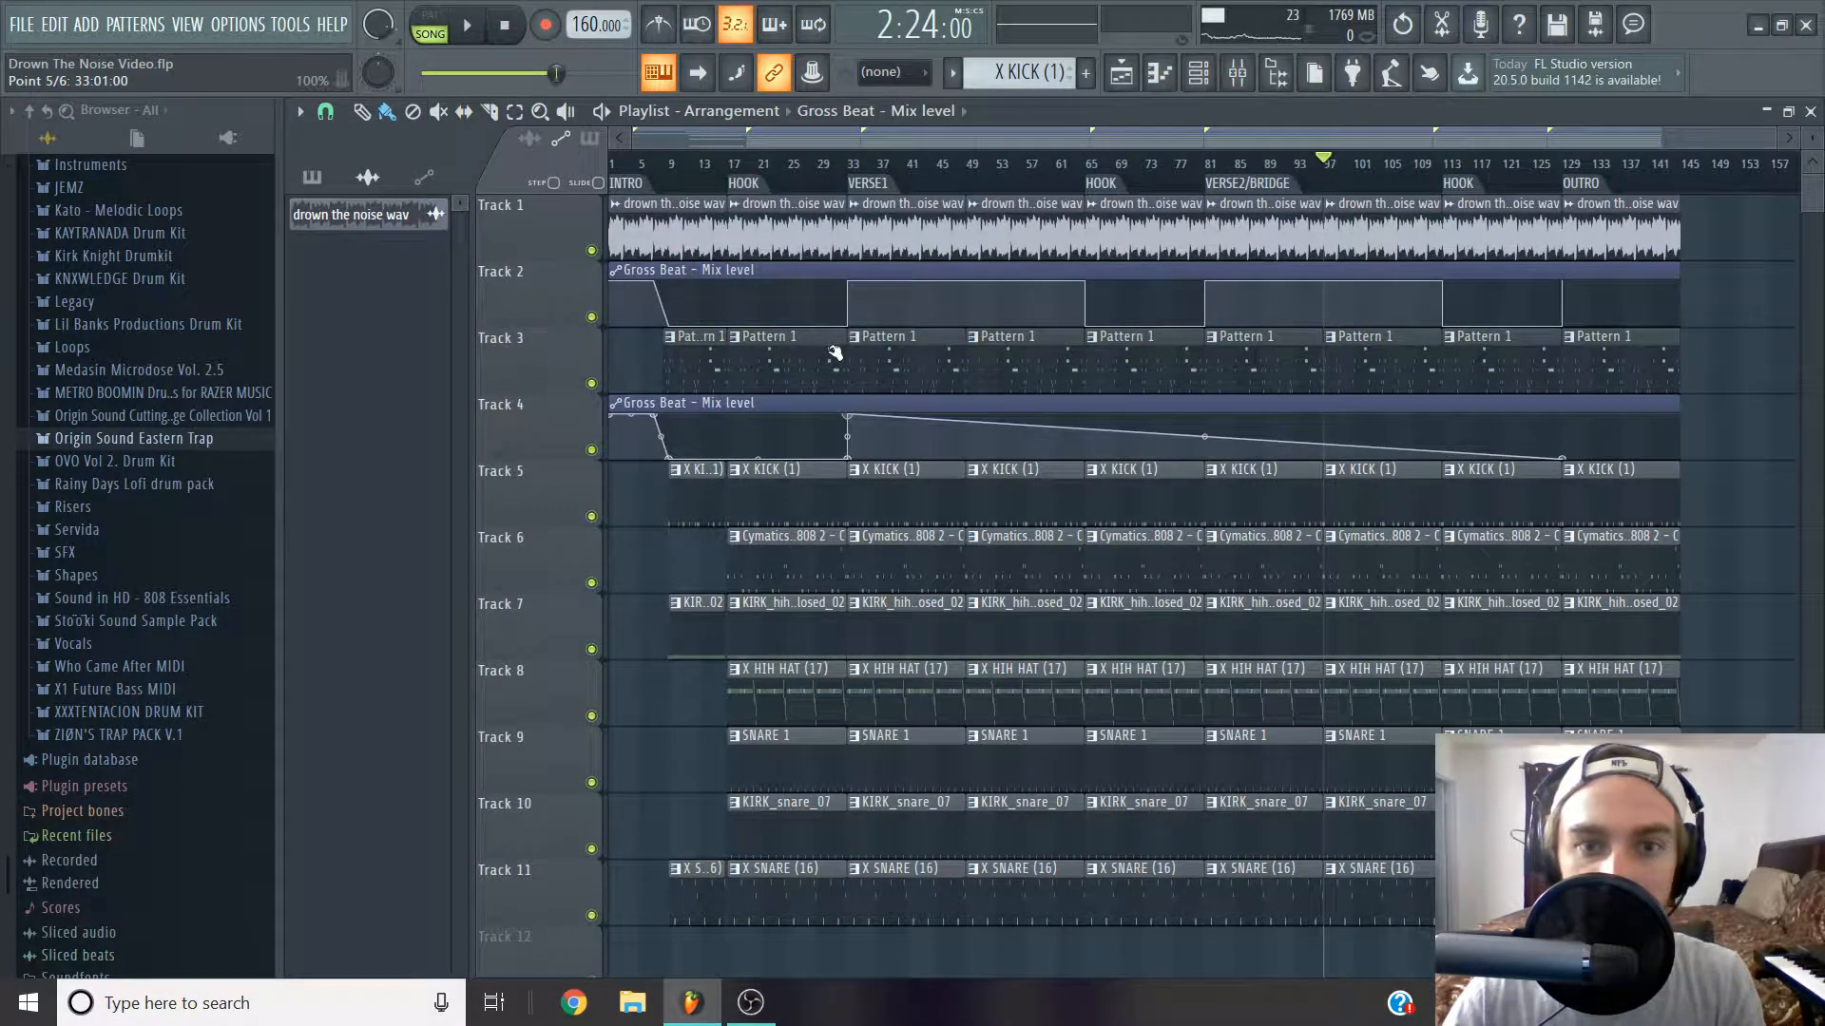
pyautogui.moveTo(1074, 444); pyautogui.dragTo(1084, 344)
pyautogui.moveTo(1088, 416); pyautogui.dragTo(1088, 494)
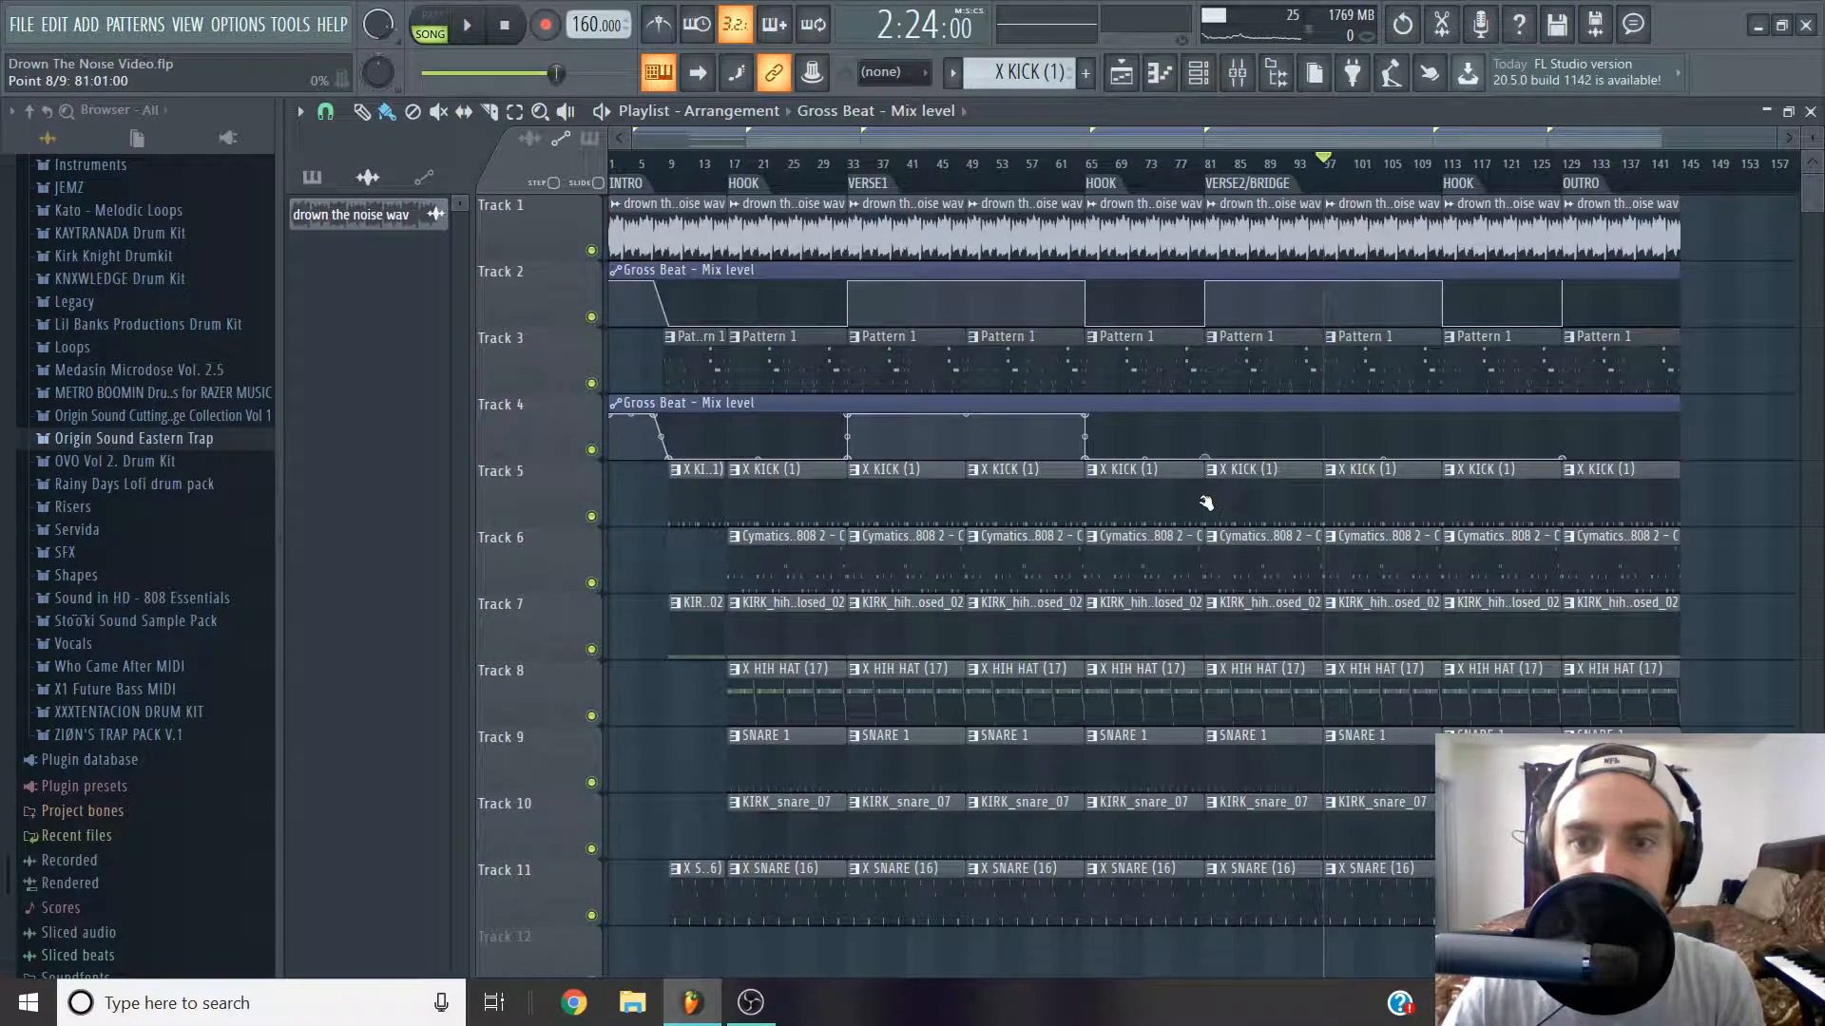
pyautogui.scroll(6, 1211, 457)
pyautogui.moveTo(1200, 453); pyautogui.dragTo(1197, 382)
pyautogui.scroll(-5, 1385, 448)
pyautogui.moveTo(1586, 445); pyautogui.dragTo(1527, 589)
# Raise the Track 4 Gross Beat level to full from bar 129 and hold both Gross Beat envelopes at full to the OUTRO's end.
pyautogui.scroll(-1, 1584, 561)
pyautogui.scroll(5, 1568, 437)
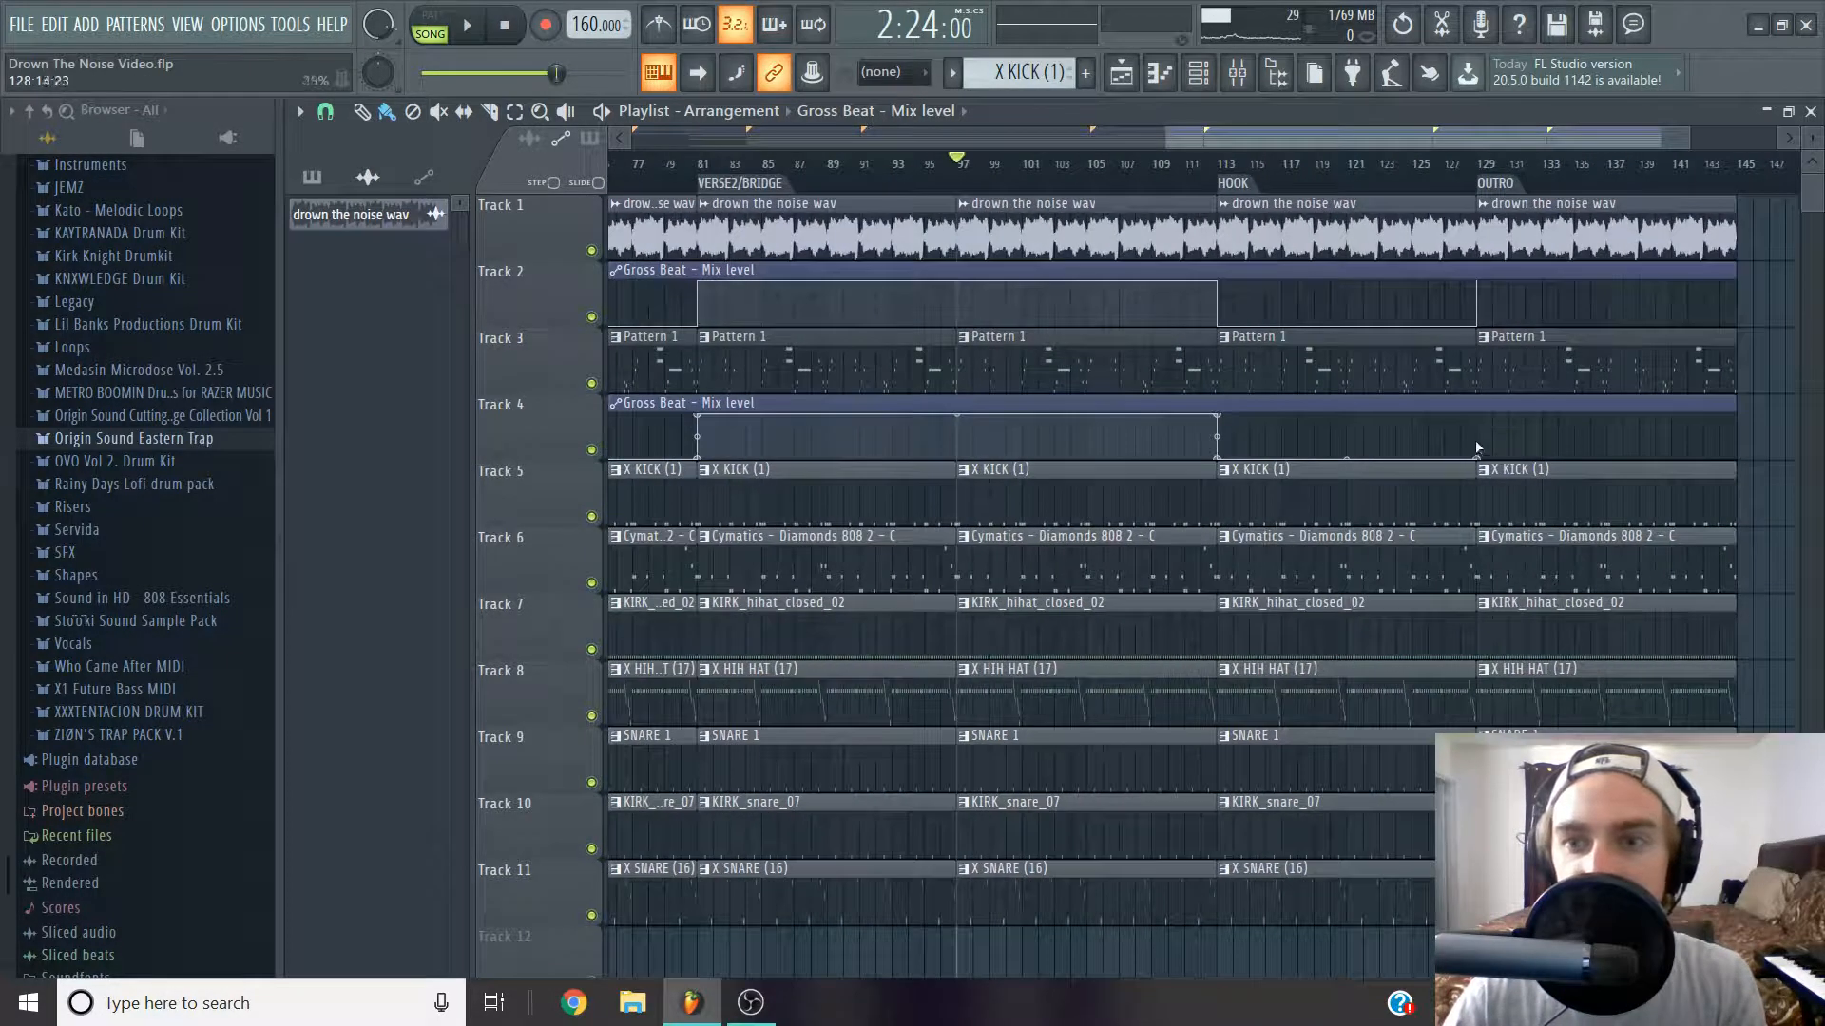
pyautogui.moveTo(1520, 276); pyautogui.dragTo(1641, 228)
pyautogui.moveTo(1614, 428); pyautogui.dragTo(1658, 361)
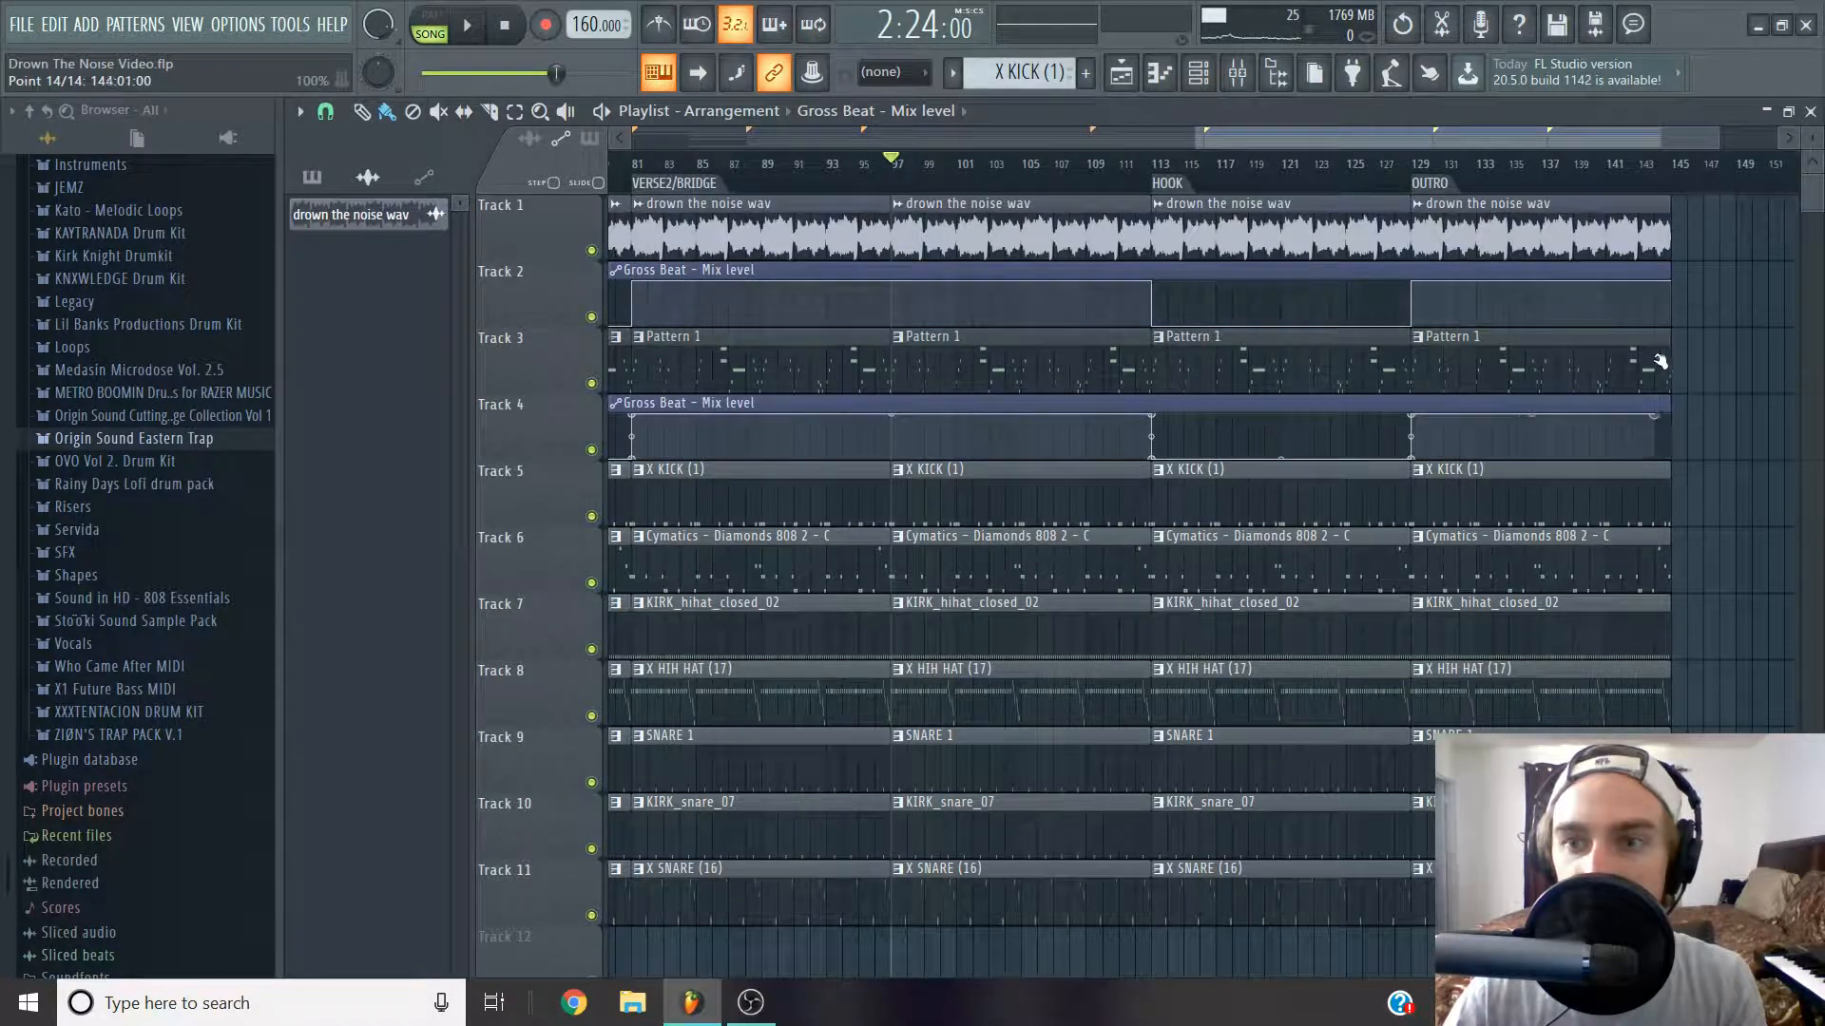
pyautogui.scroll(-5, 1460, 364)
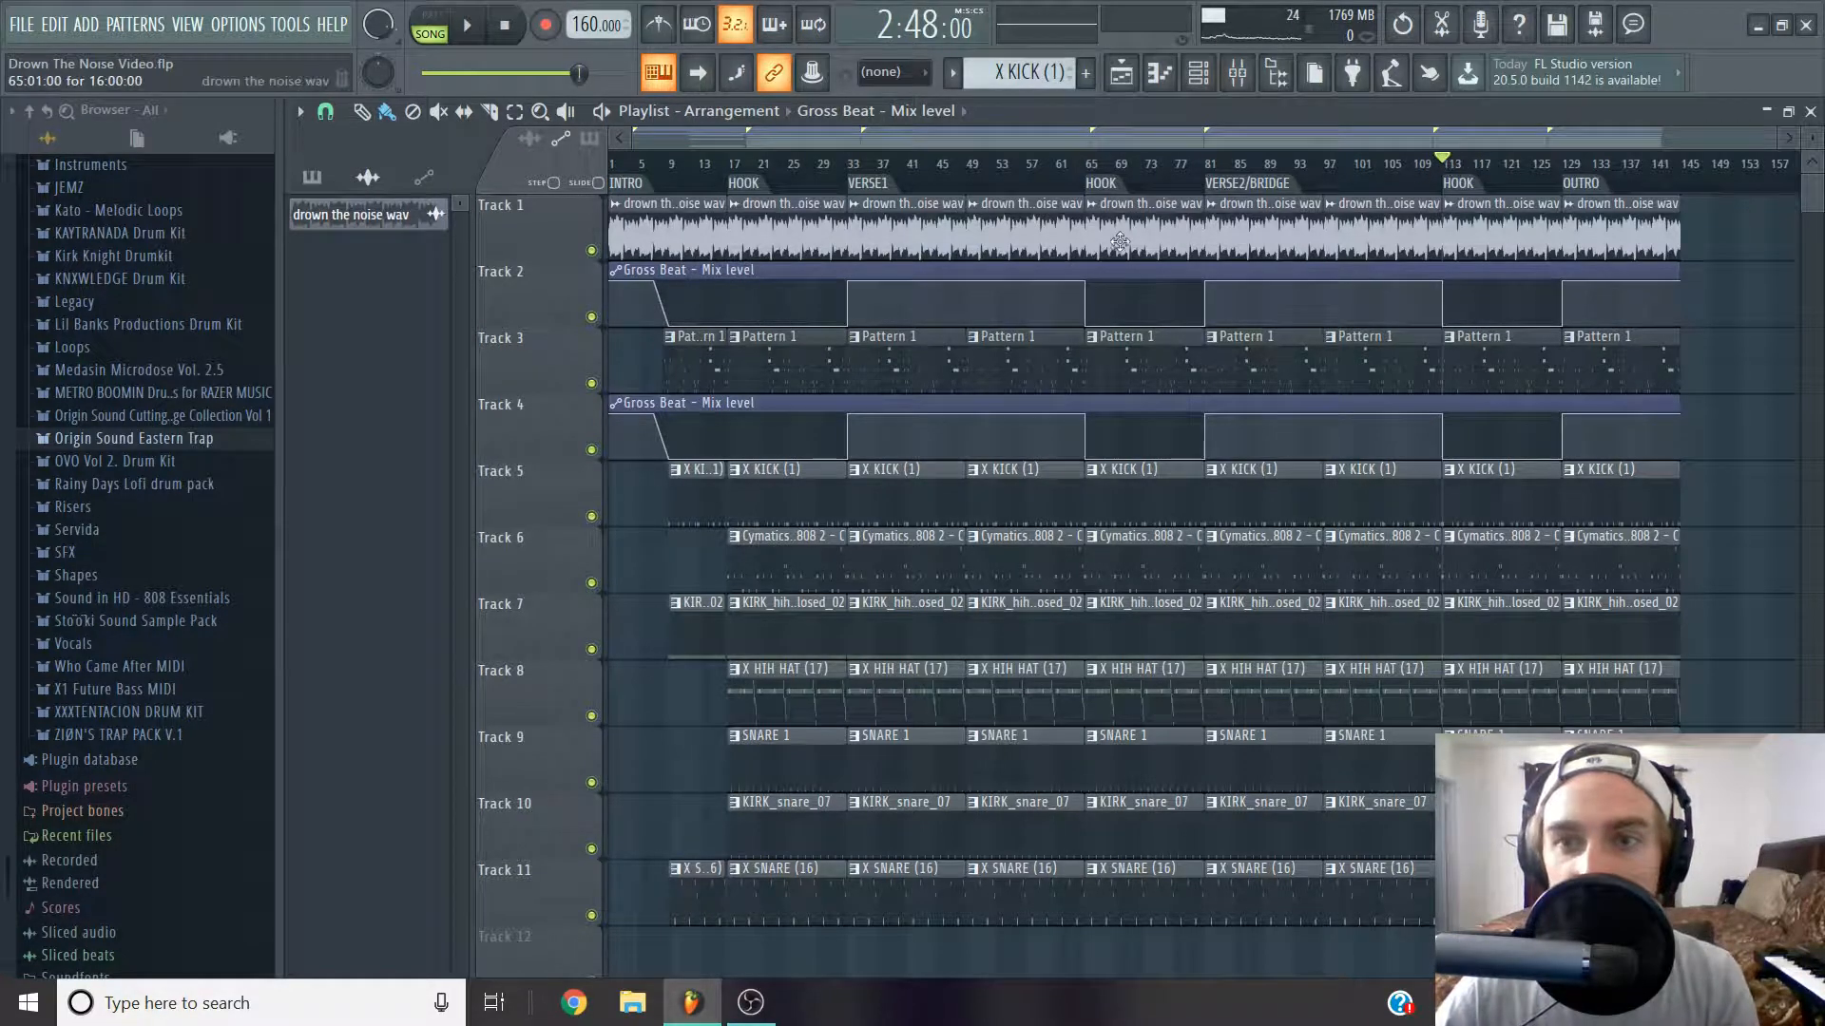
# Play from bar 61 to hear the Gross Beat change from VERSE1 into the HOOK.
pyautogui.scroll(3, 1111, 211)
pyautogui.click(1088, 163)
pyautogui.press('space')
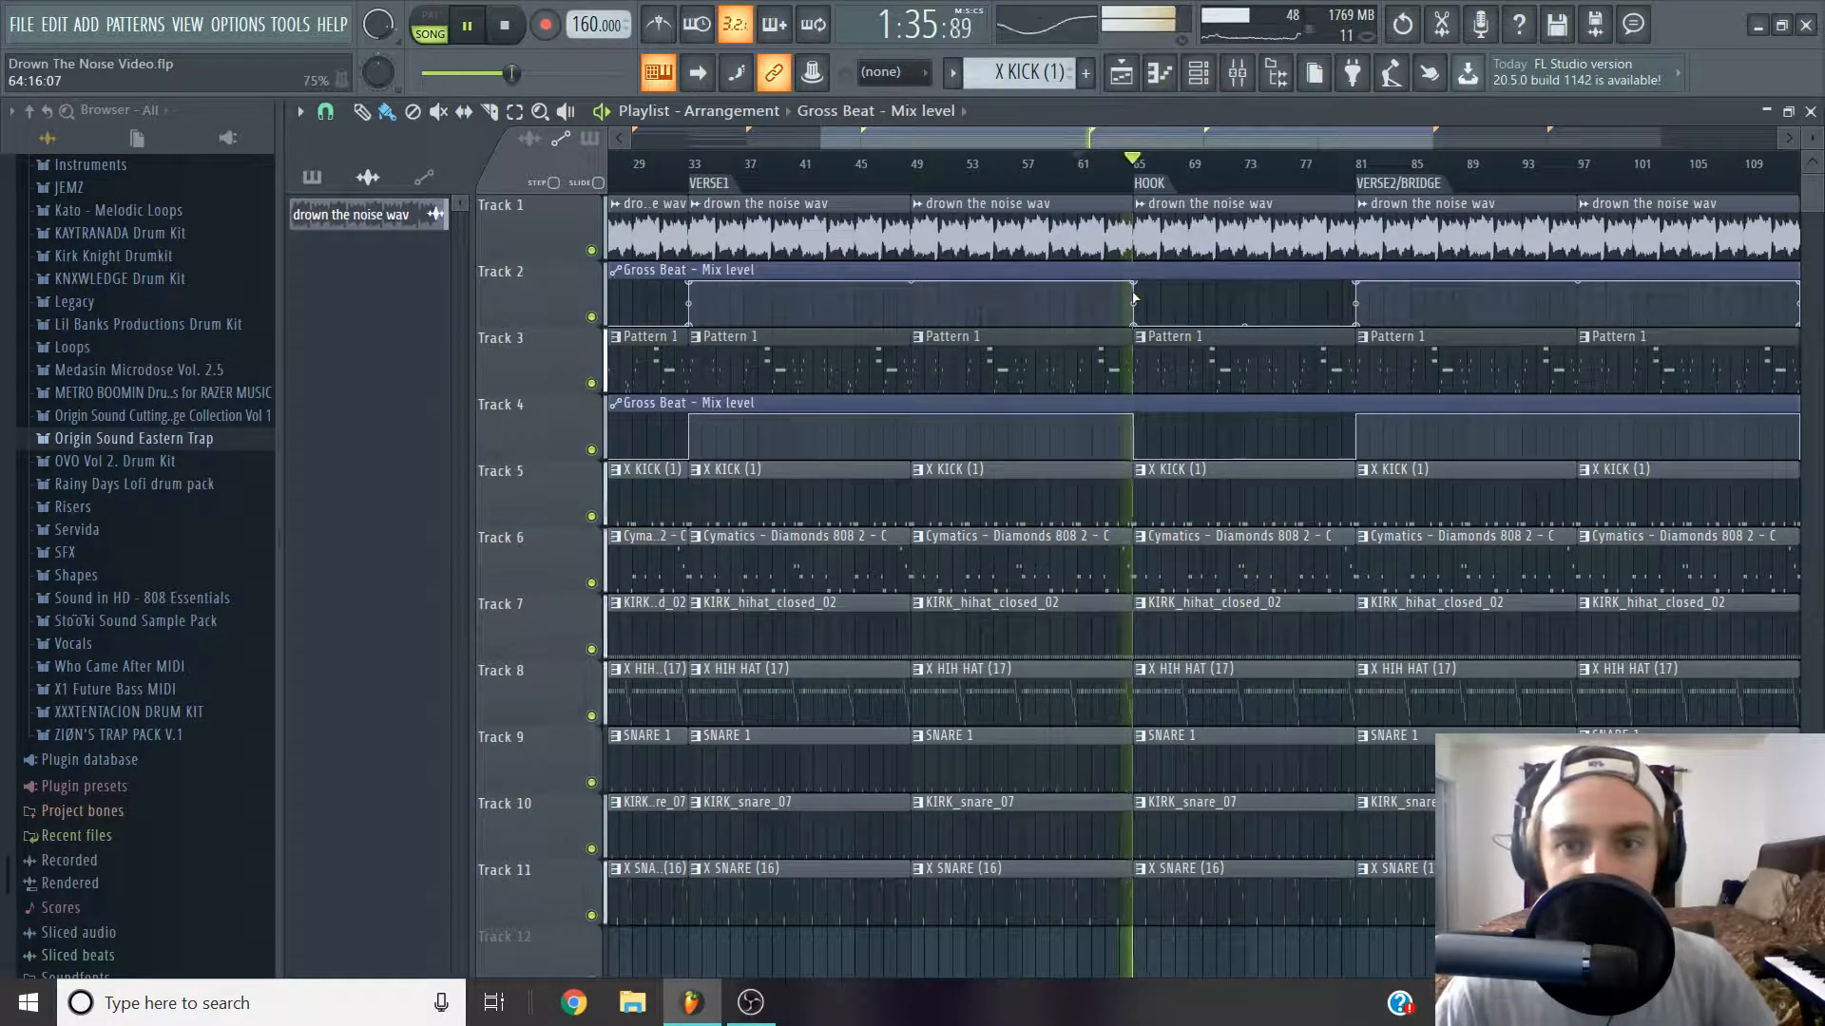
pyautogui.press('space')
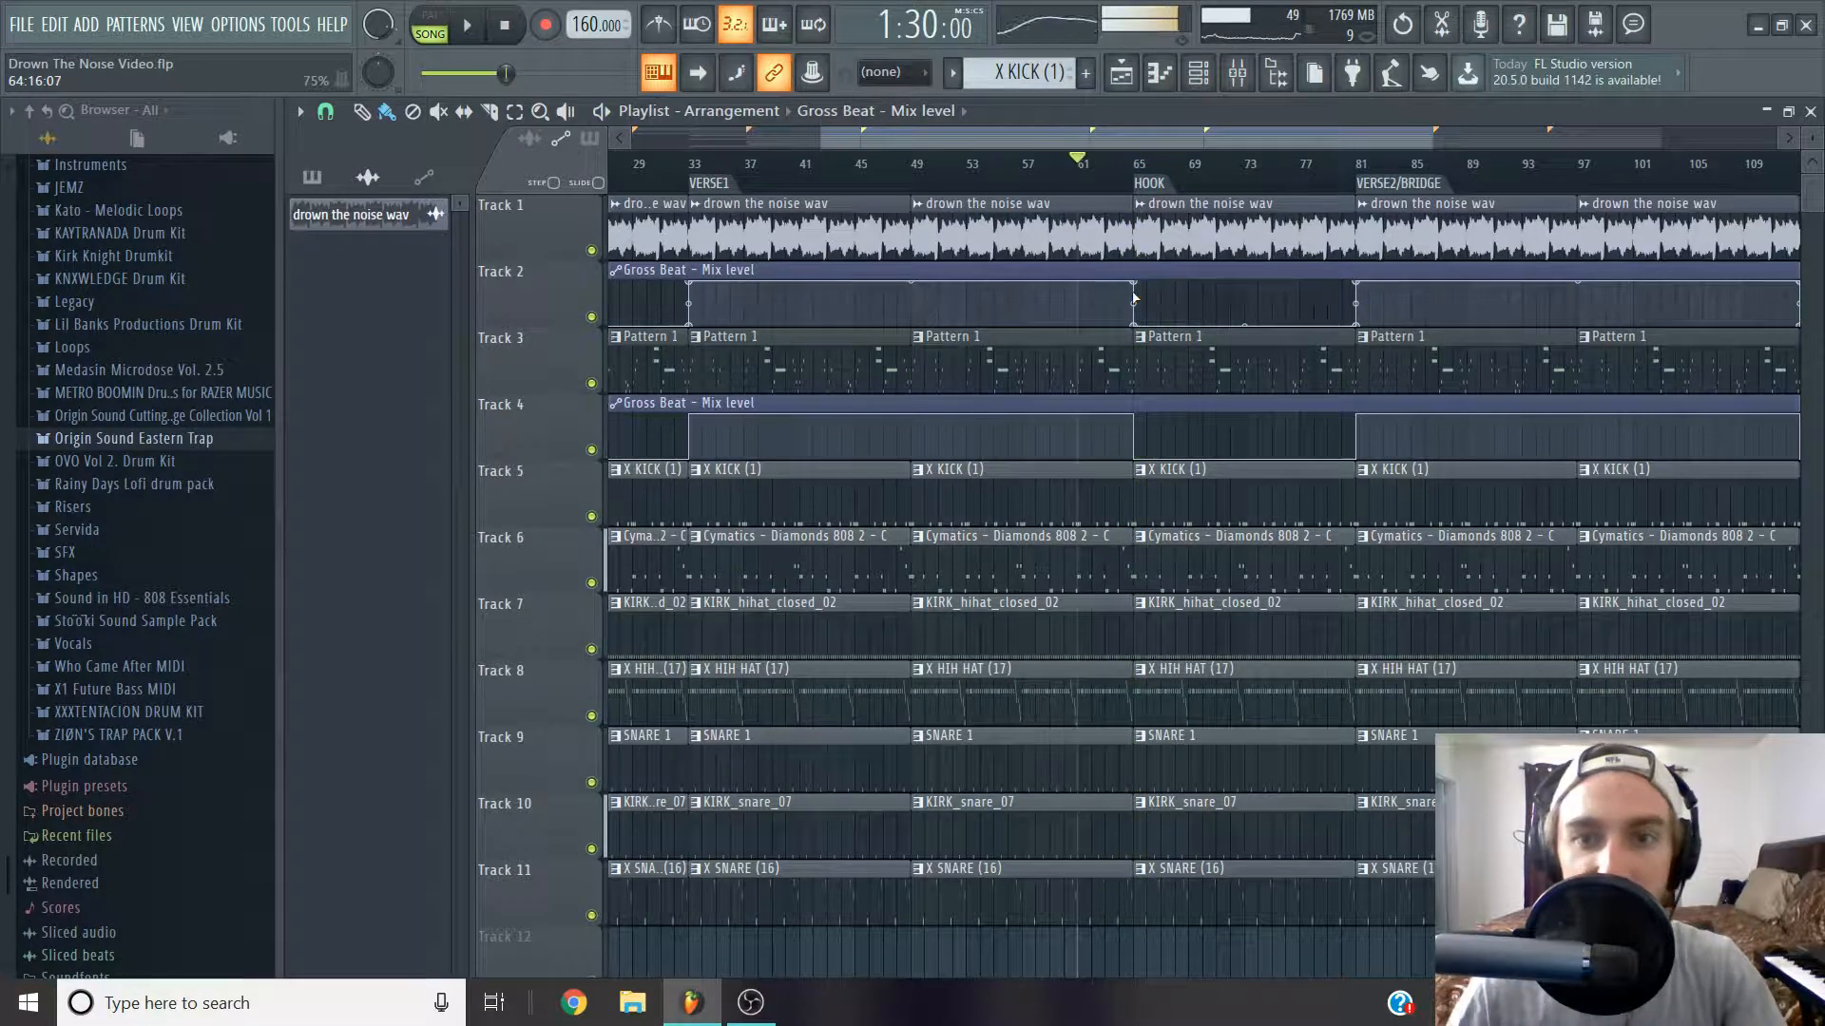
# Ramp both Gross Beat mix levels down over the last two bars before the HOOKs, from bar 63 to 65 and bar 111 to 113.
pyautogui.keyDown('ctrl'); pyautogui.scroll(2, 1146, 297); pyautogui.keyUp('ctrl')
pyautogui.moveTo(1157, 293); pyautogui.dragTo(1102, 282)
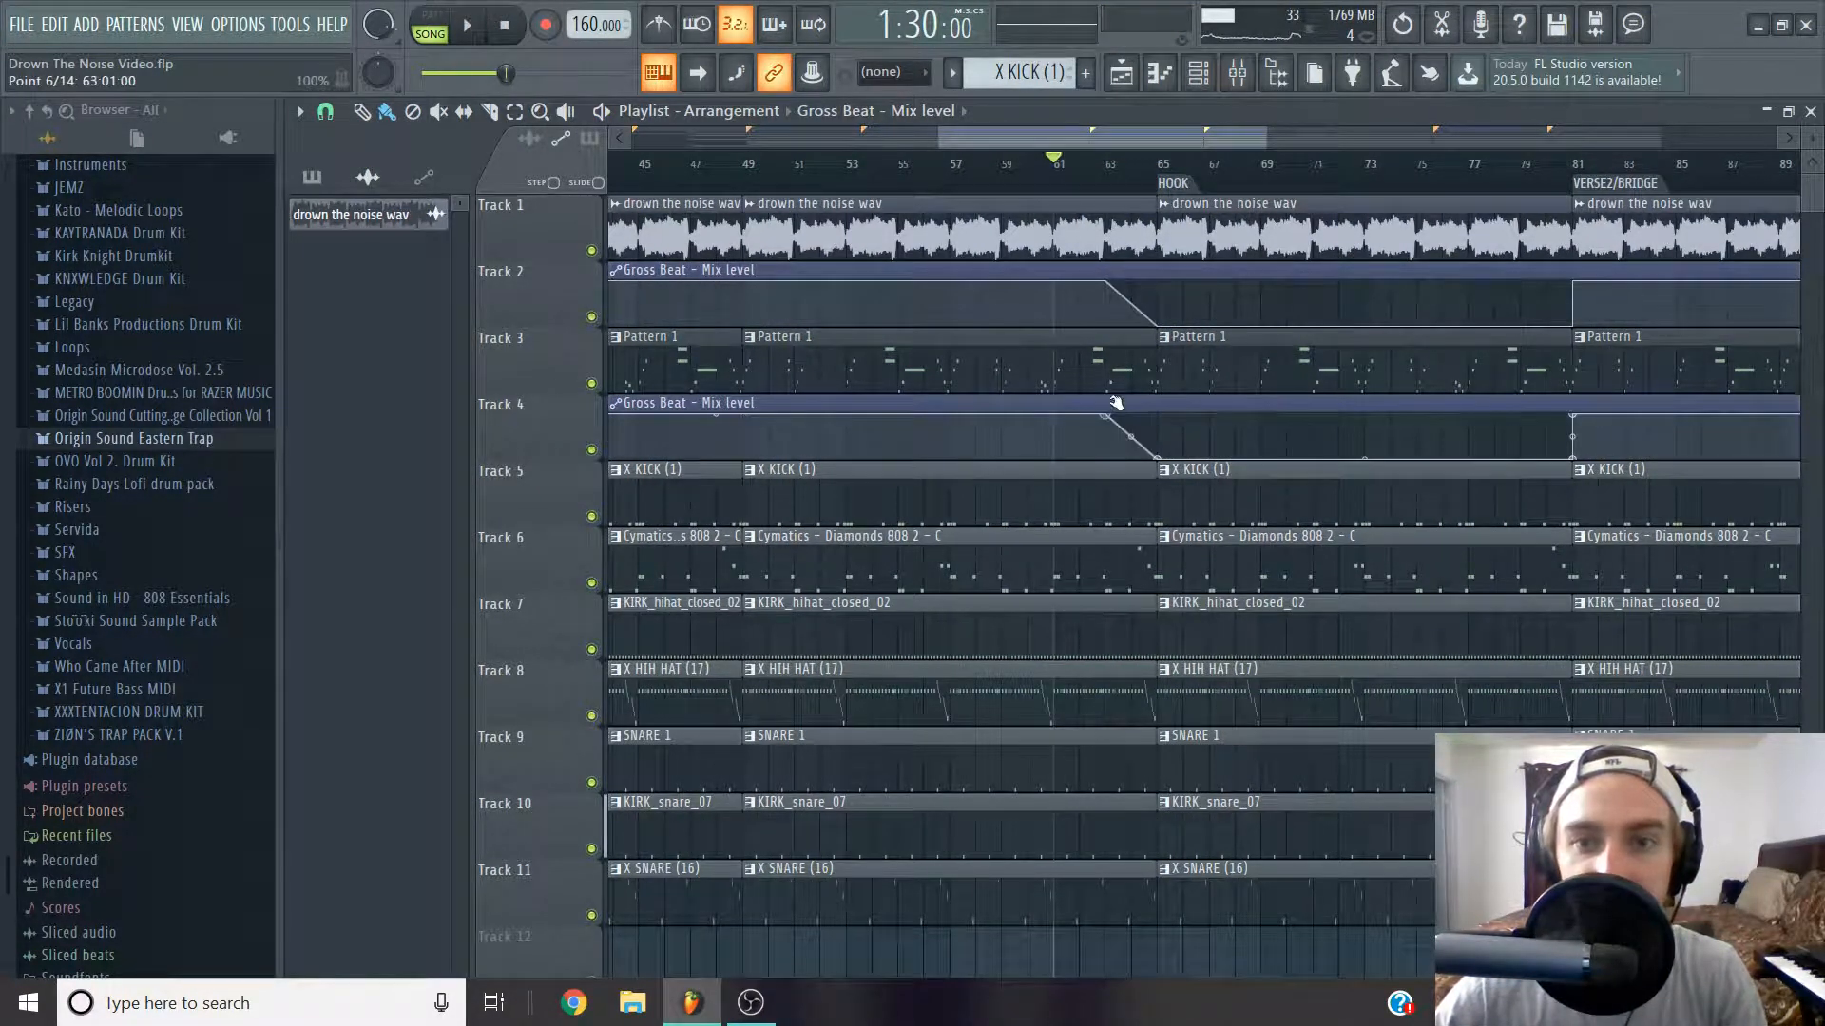
pyautogui.keyDown('ctrl'); pyautogui.scroll(-3, 1558, 361); pyautogui.keyUp('ctrl')
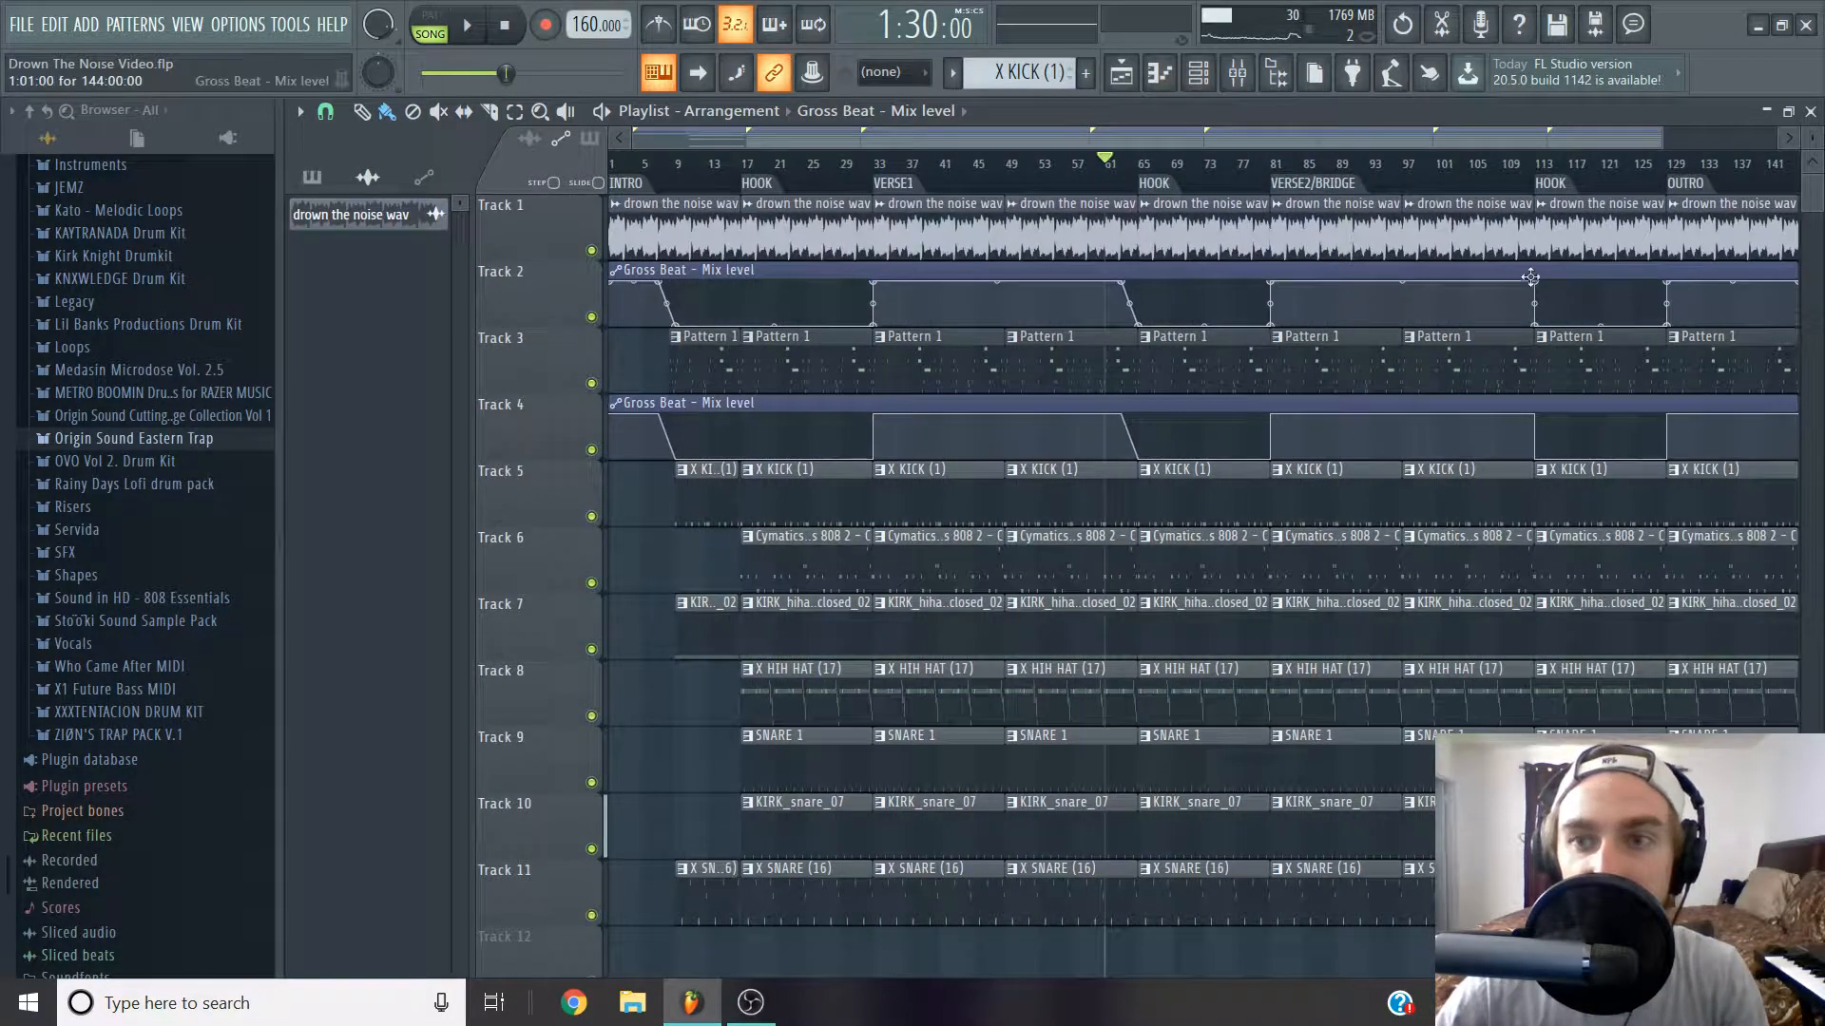
pyautogui.keyDown('ctrl'); pyautogui.scroll(2, 1550, 289); pyautogui.keyUp('ctrl')
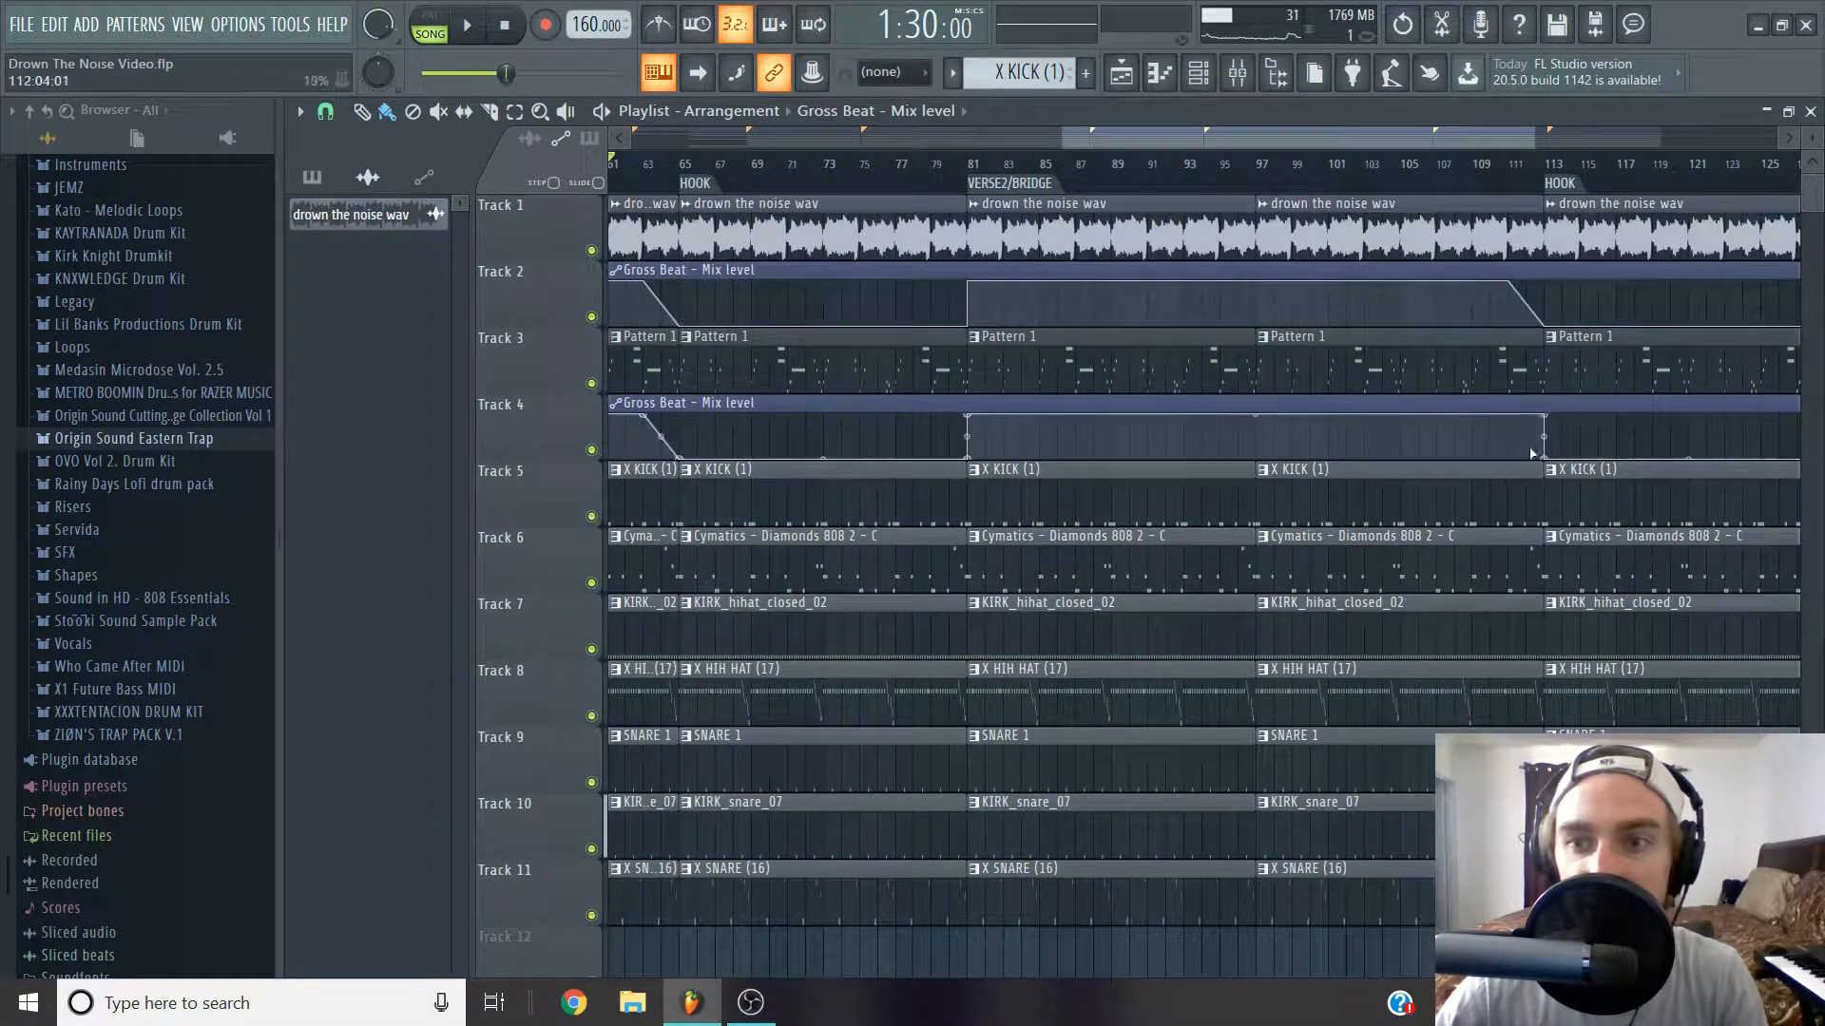
pyautogui.moveTo(1544, 416); pyautogui.dragTo(1514, 396)
pyautogui.keyDown('ctrl'); pyautogui.scroll(-3, 1521, 396); pyautogui.keyUp('ctrl')
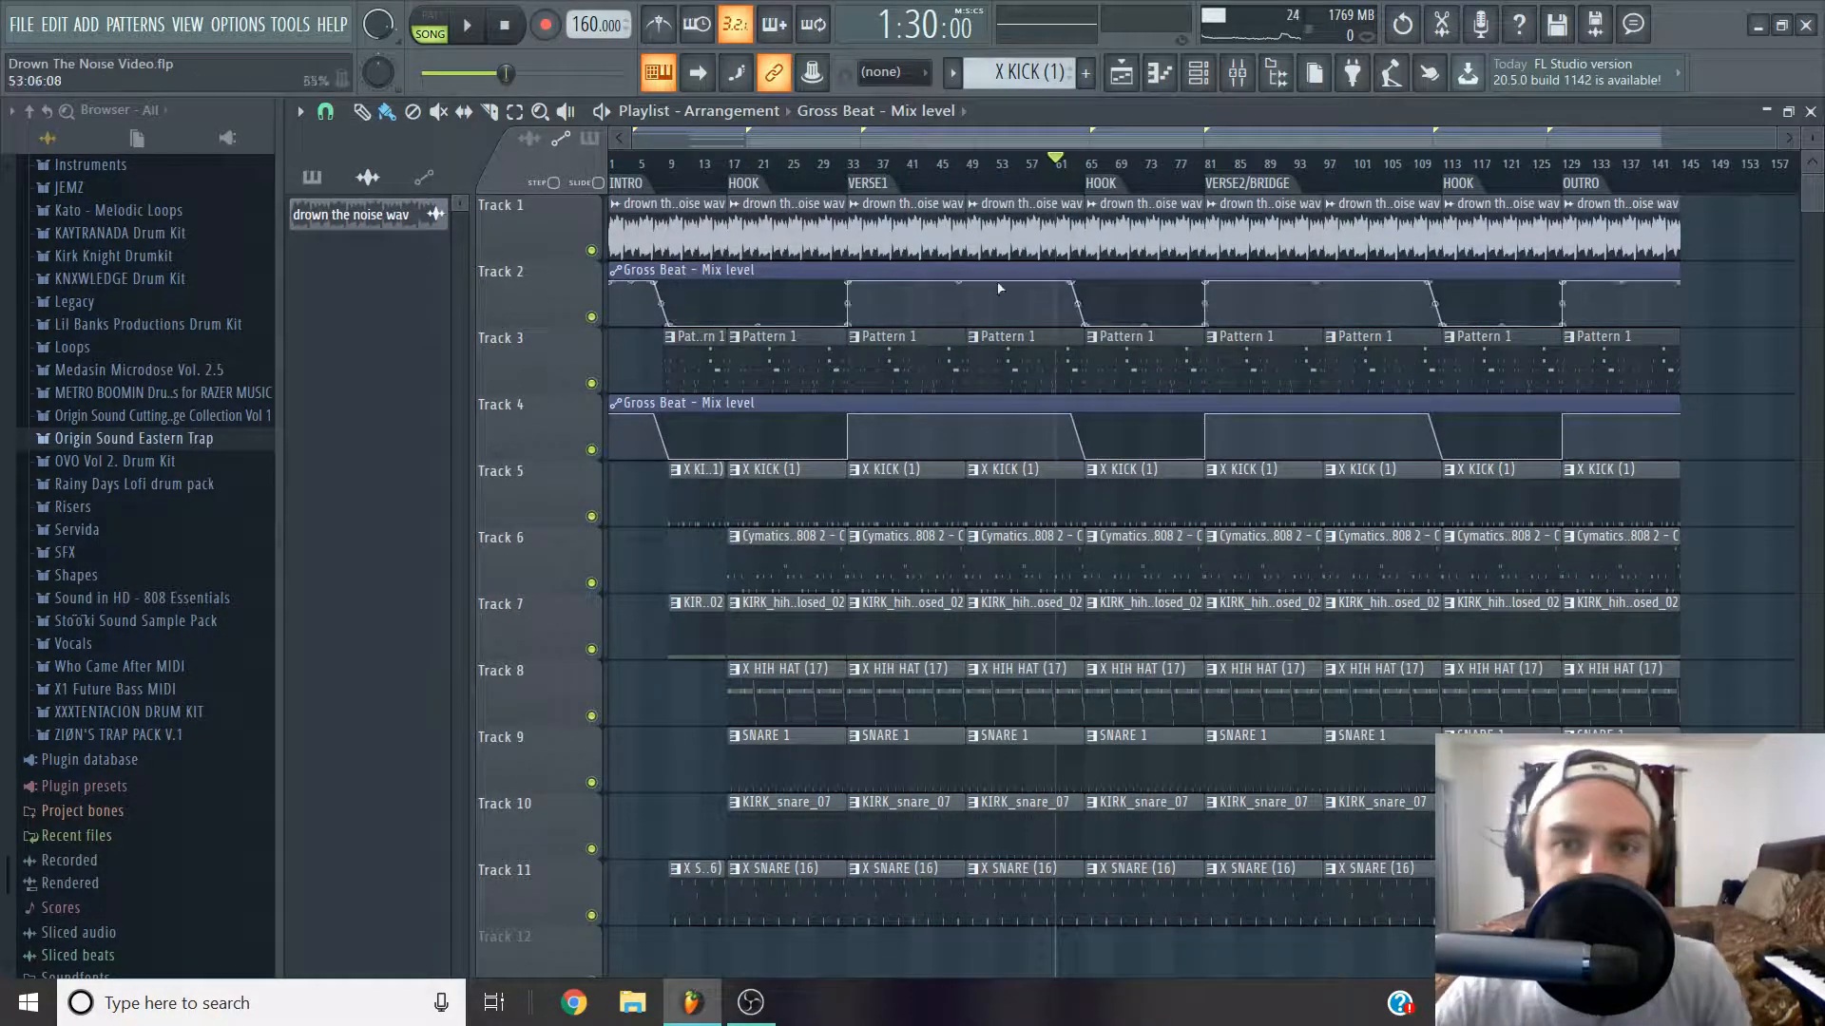
# Play from bar 61 to check the ramped Gross Beat transition into the HOOK at bar 65.
pyautogui.keyDown('ctrl'); pyautogui.scroll(3, 1156, 652); pyautogui.keyUp('ctrl')
pyautogui.press('space')
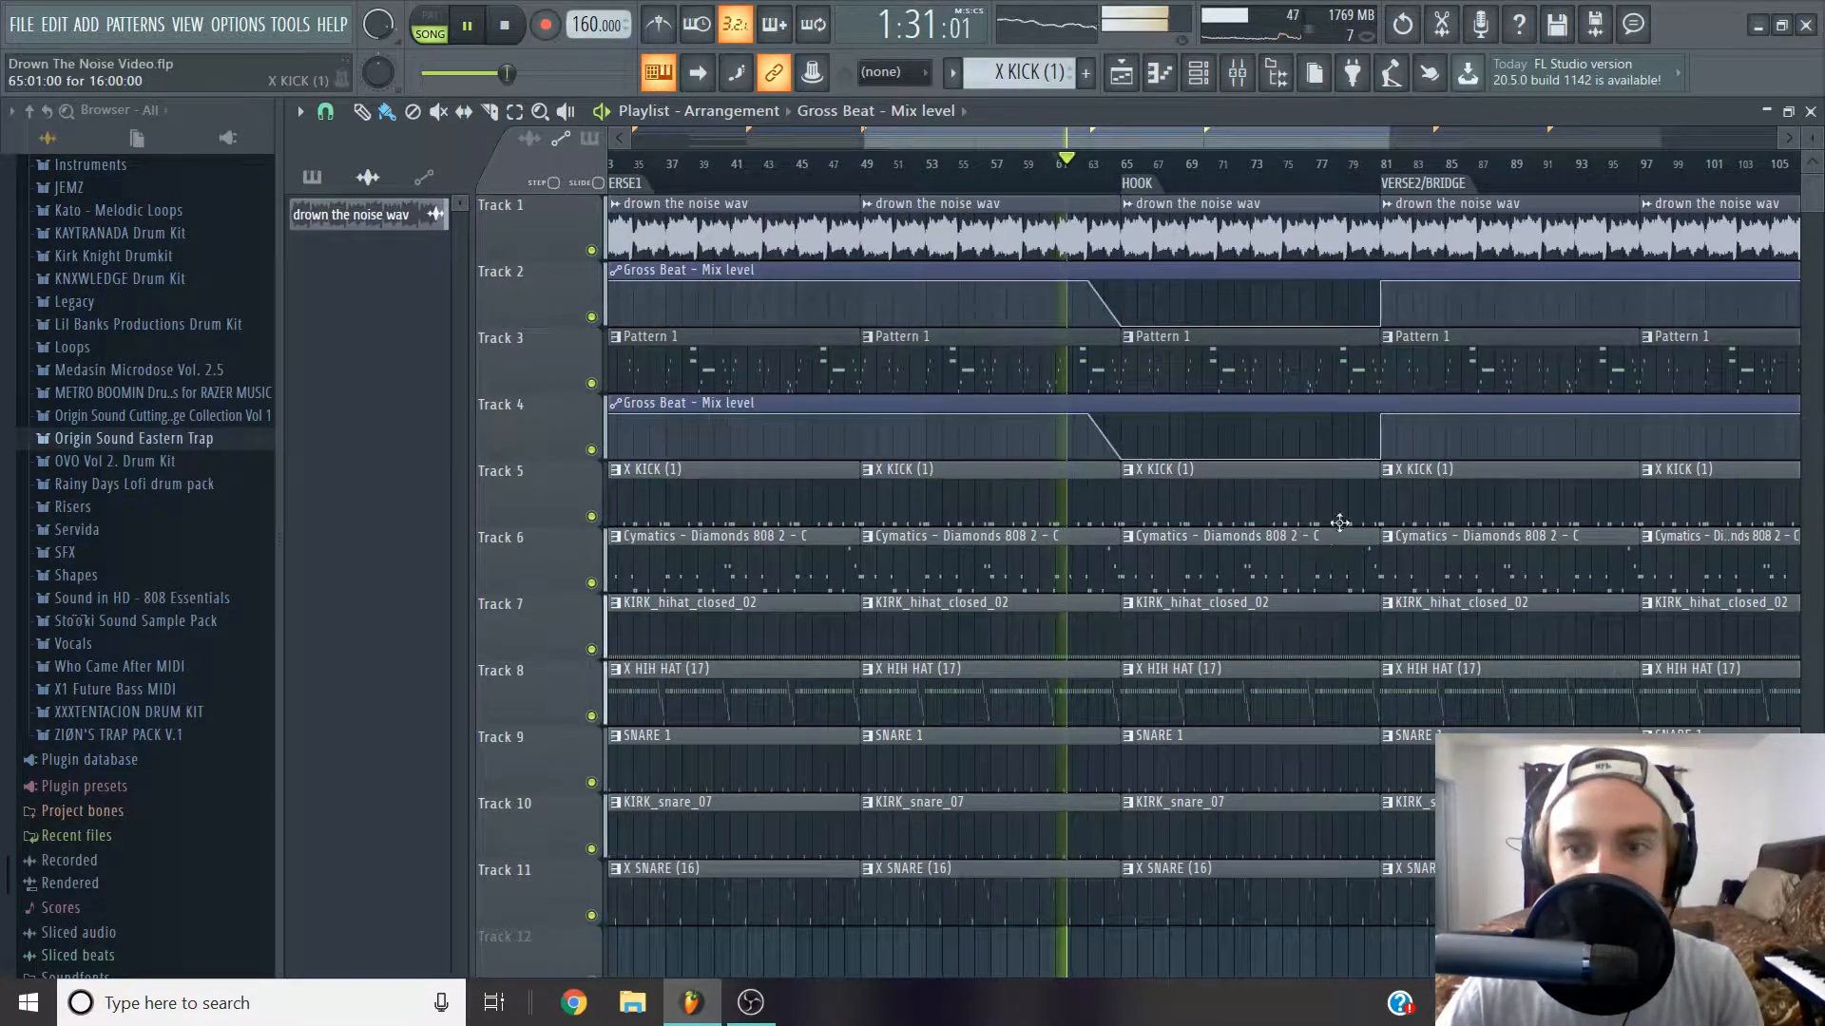
pyautogui.keyDown('ctrl'); pyautogui.scroll(-1, 1356, 501); pyautogui.keyUp('ctrl')
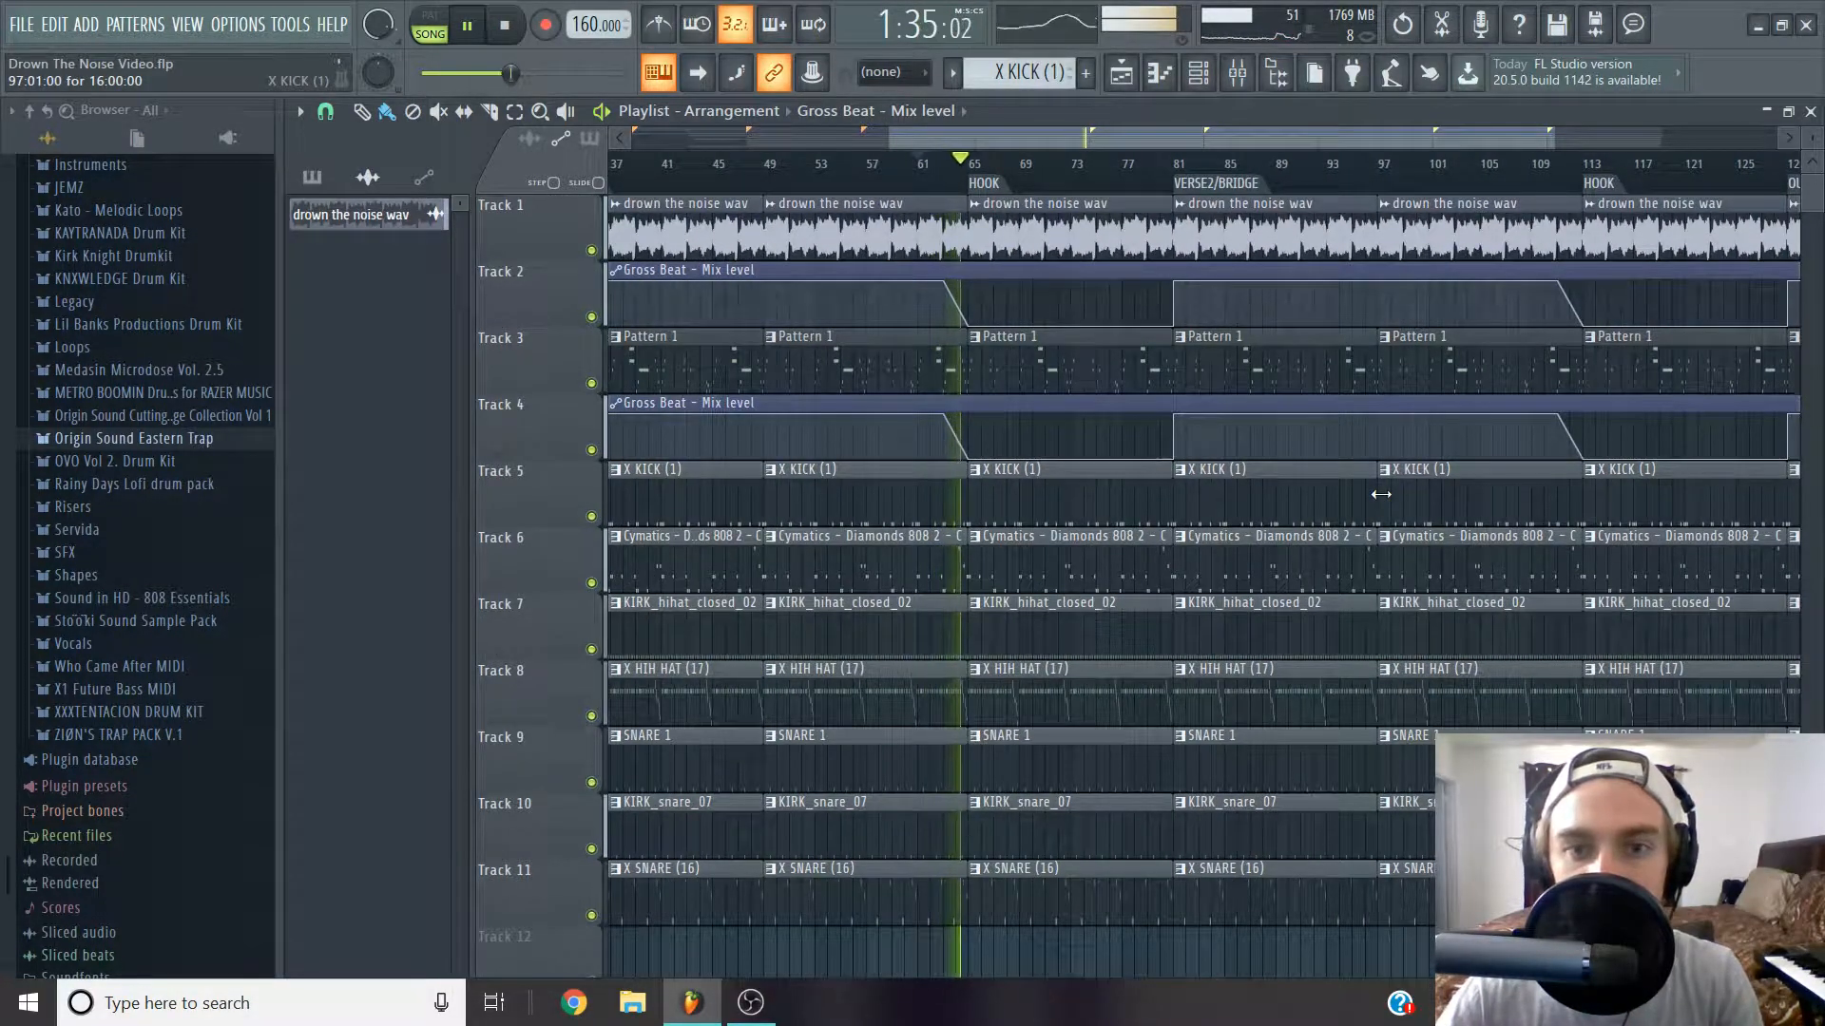
pyautogui.press('space')
pyautogui.keyDown('ctrl'); pyautogui.scroll(-1, 921, 615); pyautogui.keyUp('ctrl')
pyautogui.keyDown('ctrl'); pyautogui.scroll(-2, 920, 615); pyautogui.keyUp('ctrl')
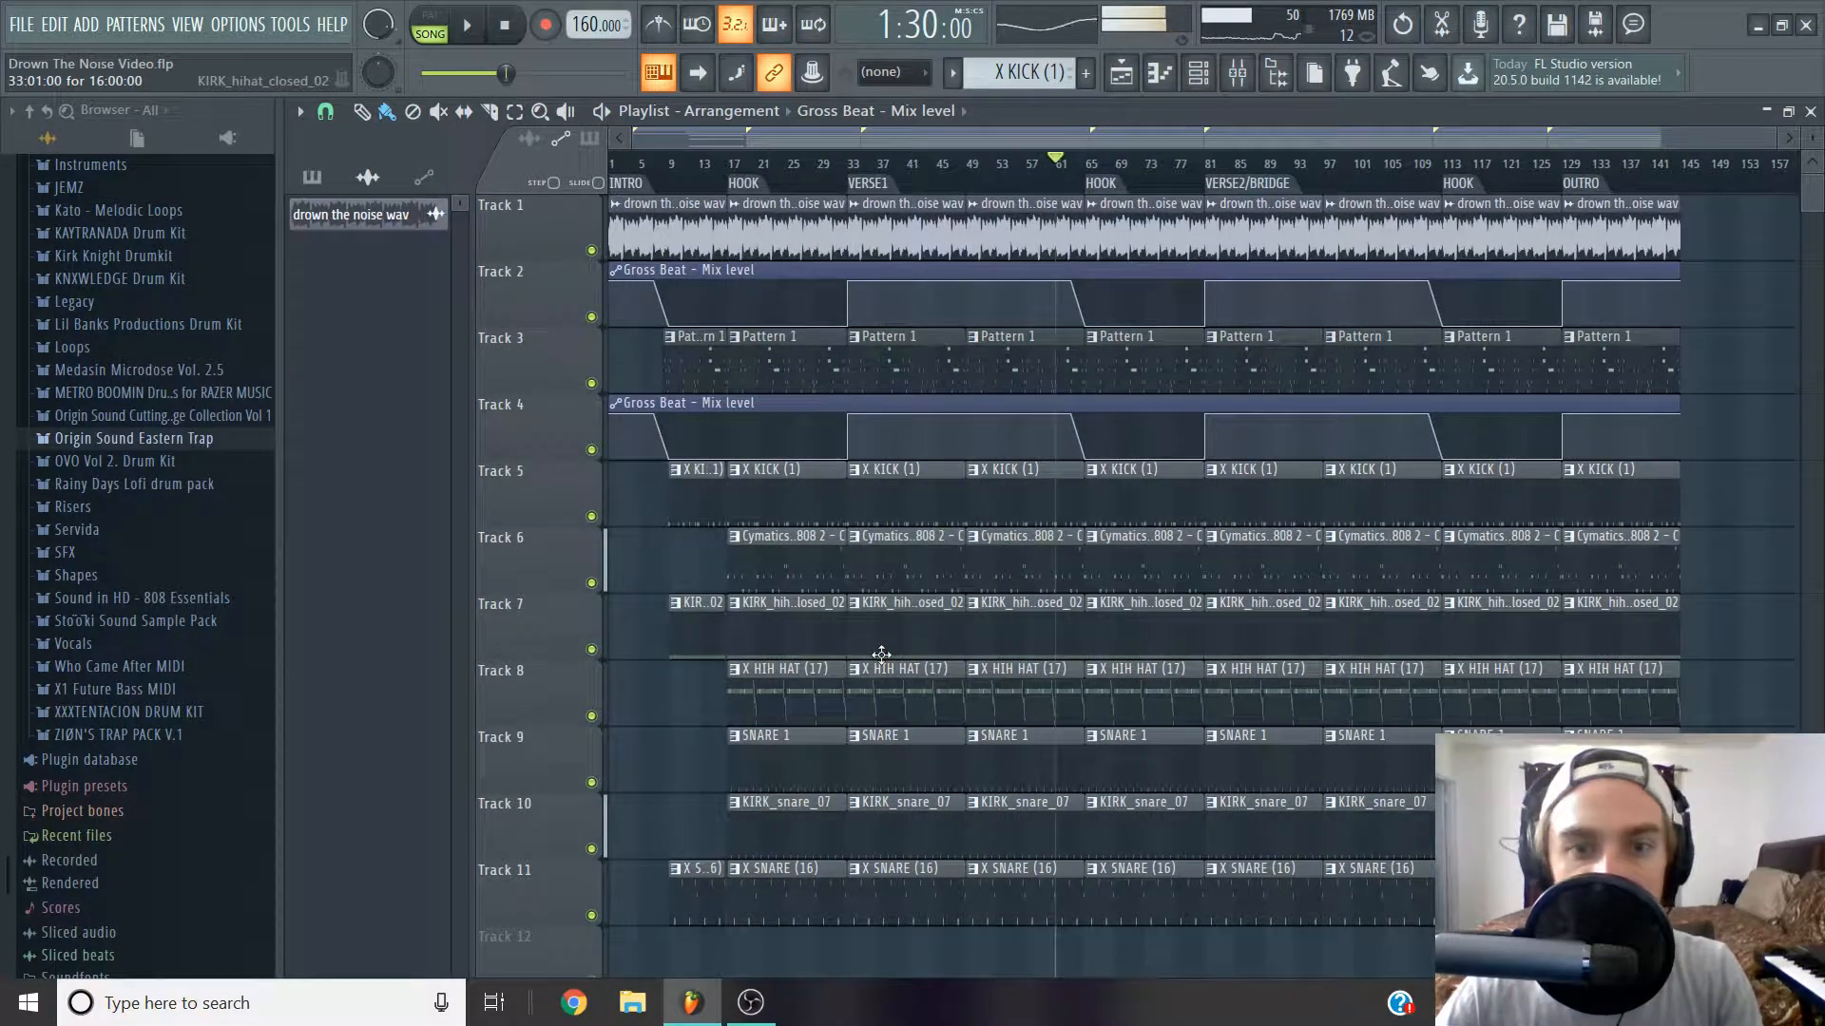
# Set snapping to 1/2 beat and trim the Track 5 to 11 clips to end half a bar before the HOOK at bar 65.
pyautogui.scroll(-3, 1108, 631)
pyautogui.moveTo(1019, 724); pyautogui.dragTo(1067, 285)
pyautogui.keyDown('ctrl'); pyautogui.scroll(7, 1043, 612); pyautogui.keyUp('ctrl')
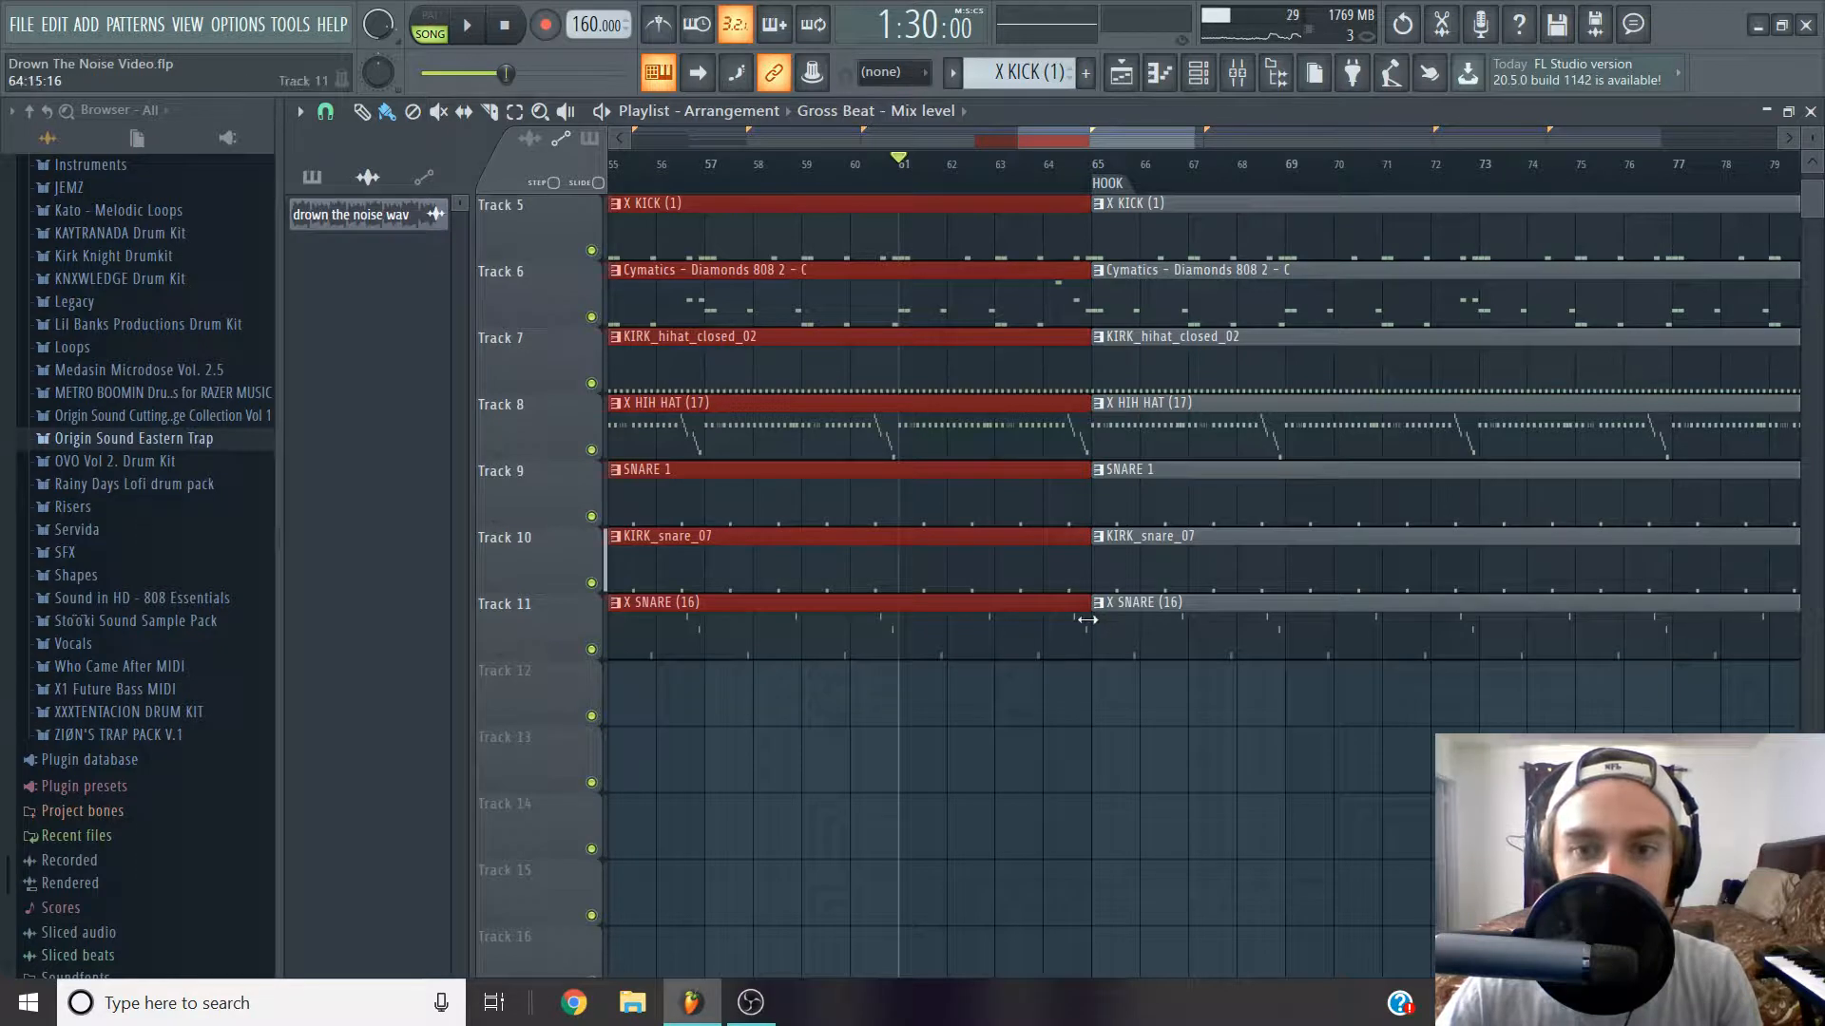
pyautogui.click(325, 111)
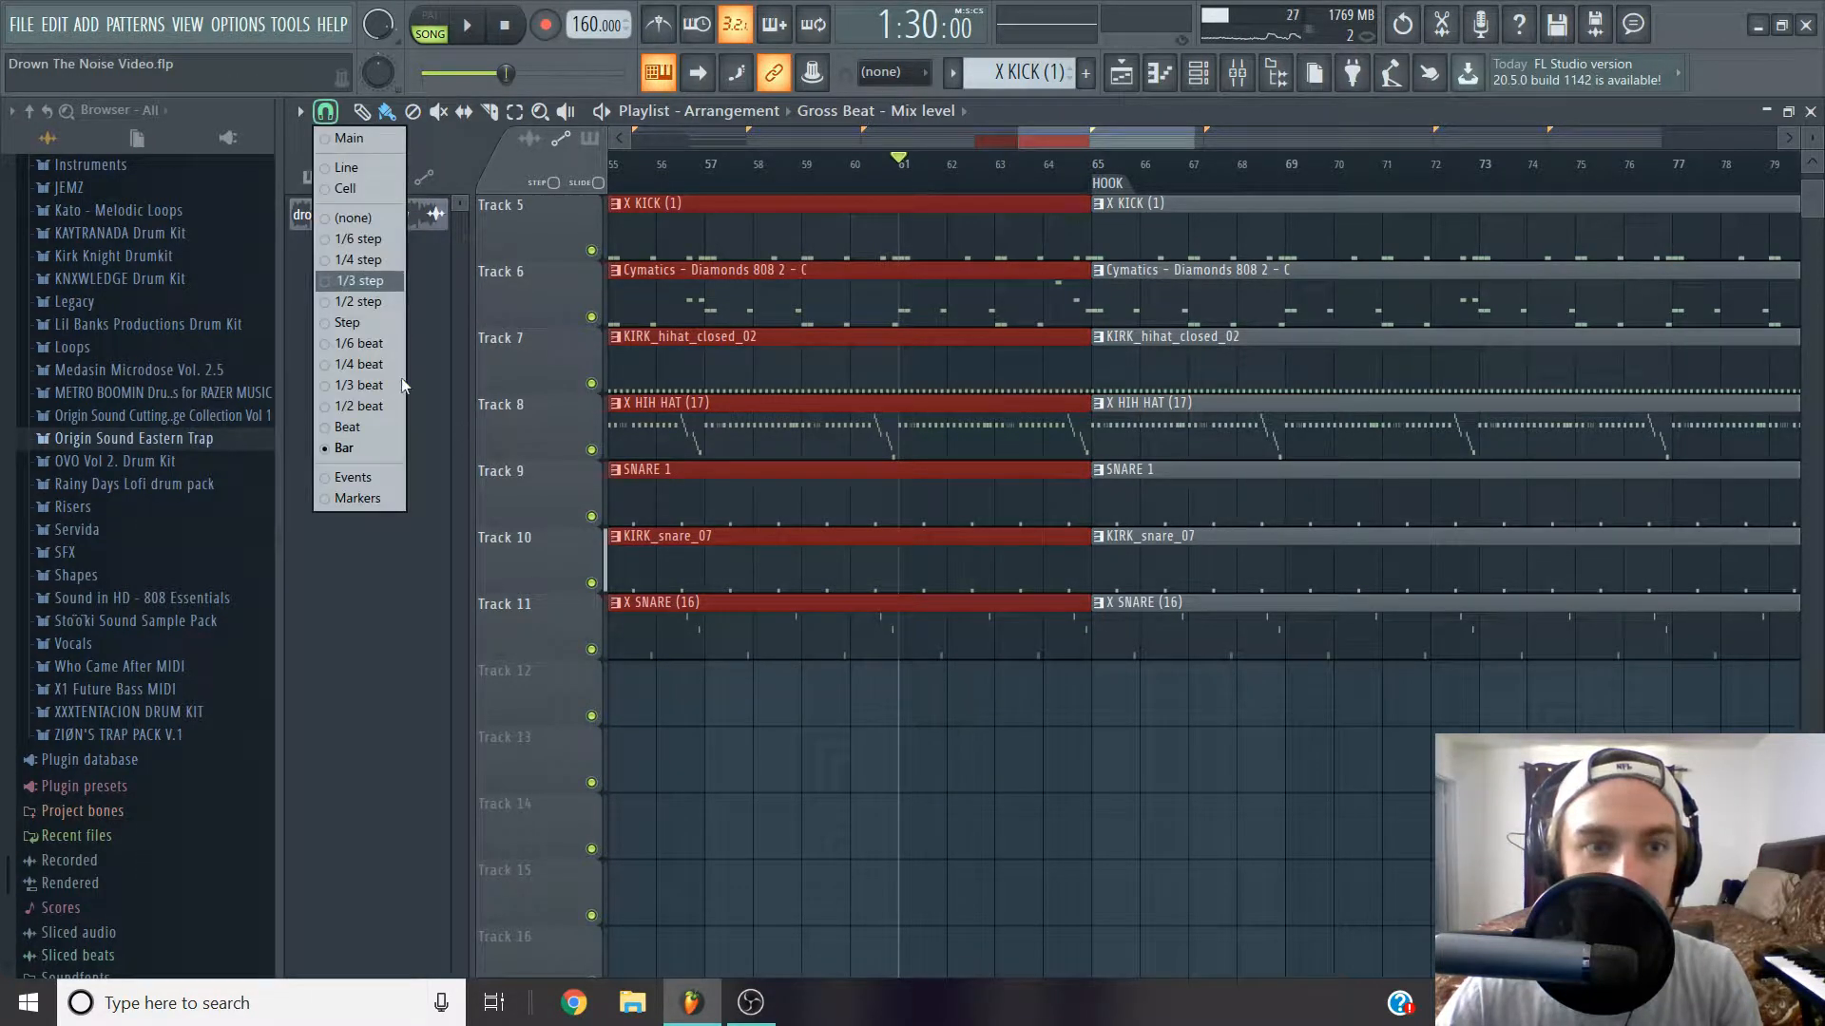
pyautogui.click(378, 409)
pyautogui.moveTo(1083, 496); pyautogui.dragTo(1064, 496)
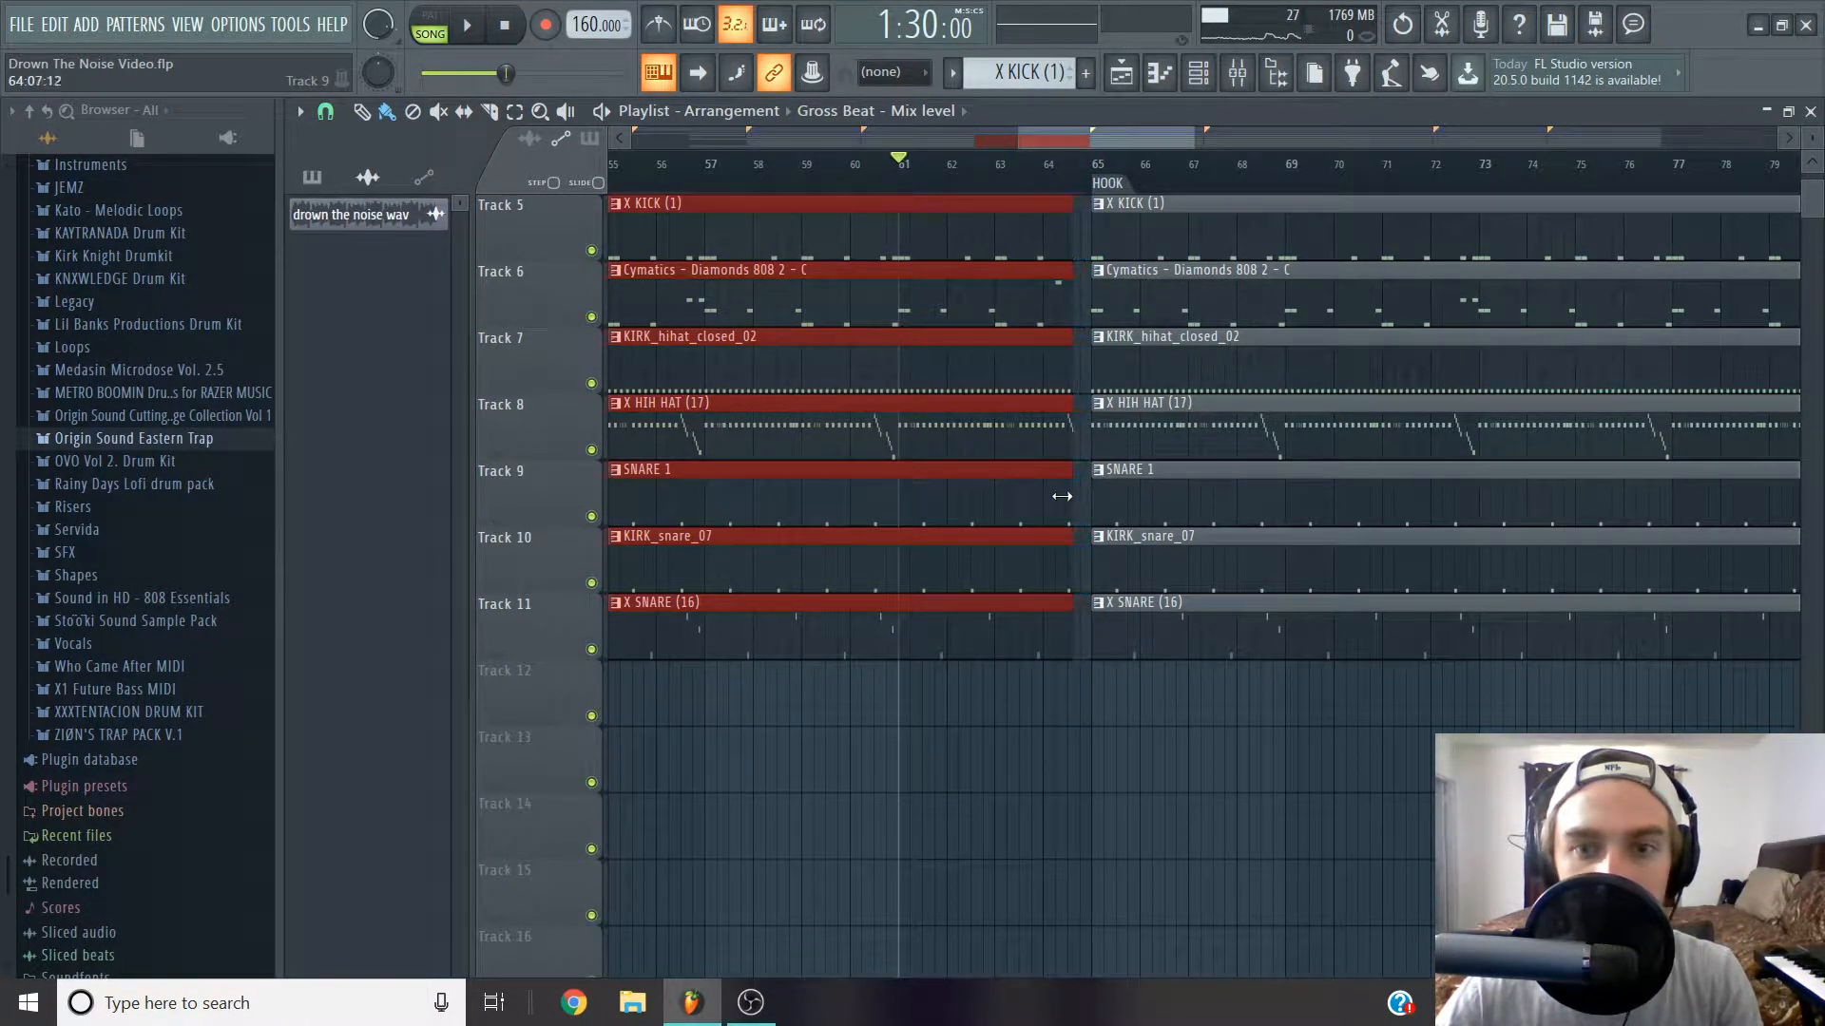
# Play from bar 61 to hear the drum and 808 dropout before the HOOK.
pyautogui.press('space')
pyautogui.scroll(4, 1056, 456)
pyautogui.keyDown('ctrl'); pyautogui.scroll(3, 1120, 497); pyautogui.keyUp('ctrl')
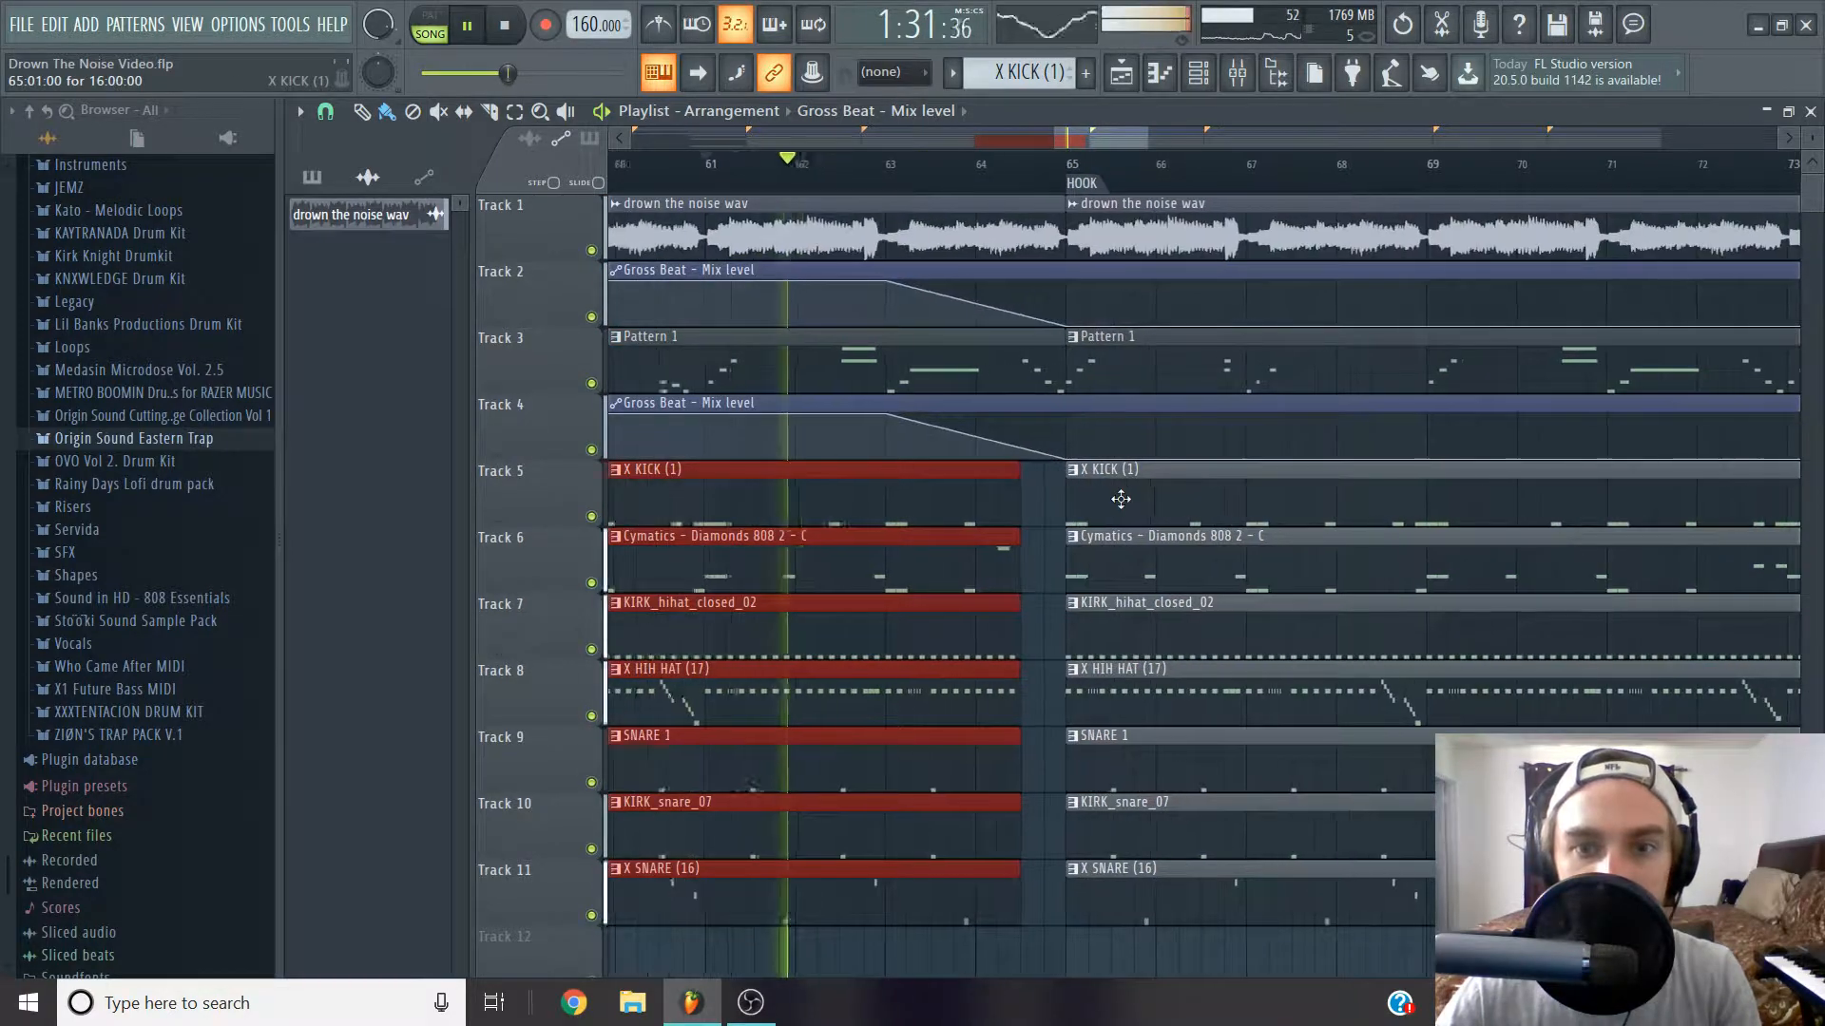
pyautogui.keyDown('ctrl'); pyautogui.scroll(-4, 1145, 521); pyautogui.keyUp('ctrl')
pyautogui.keyDown('ctrl'); pyautogui.scroll(-3, 1149, 524); pyautogui.keyUp('ctrl')
pyautogui.keyDown('ctrl'); pyautogui.scroll(3, 1353, 639); pyautogui.keyUp('ctrl')
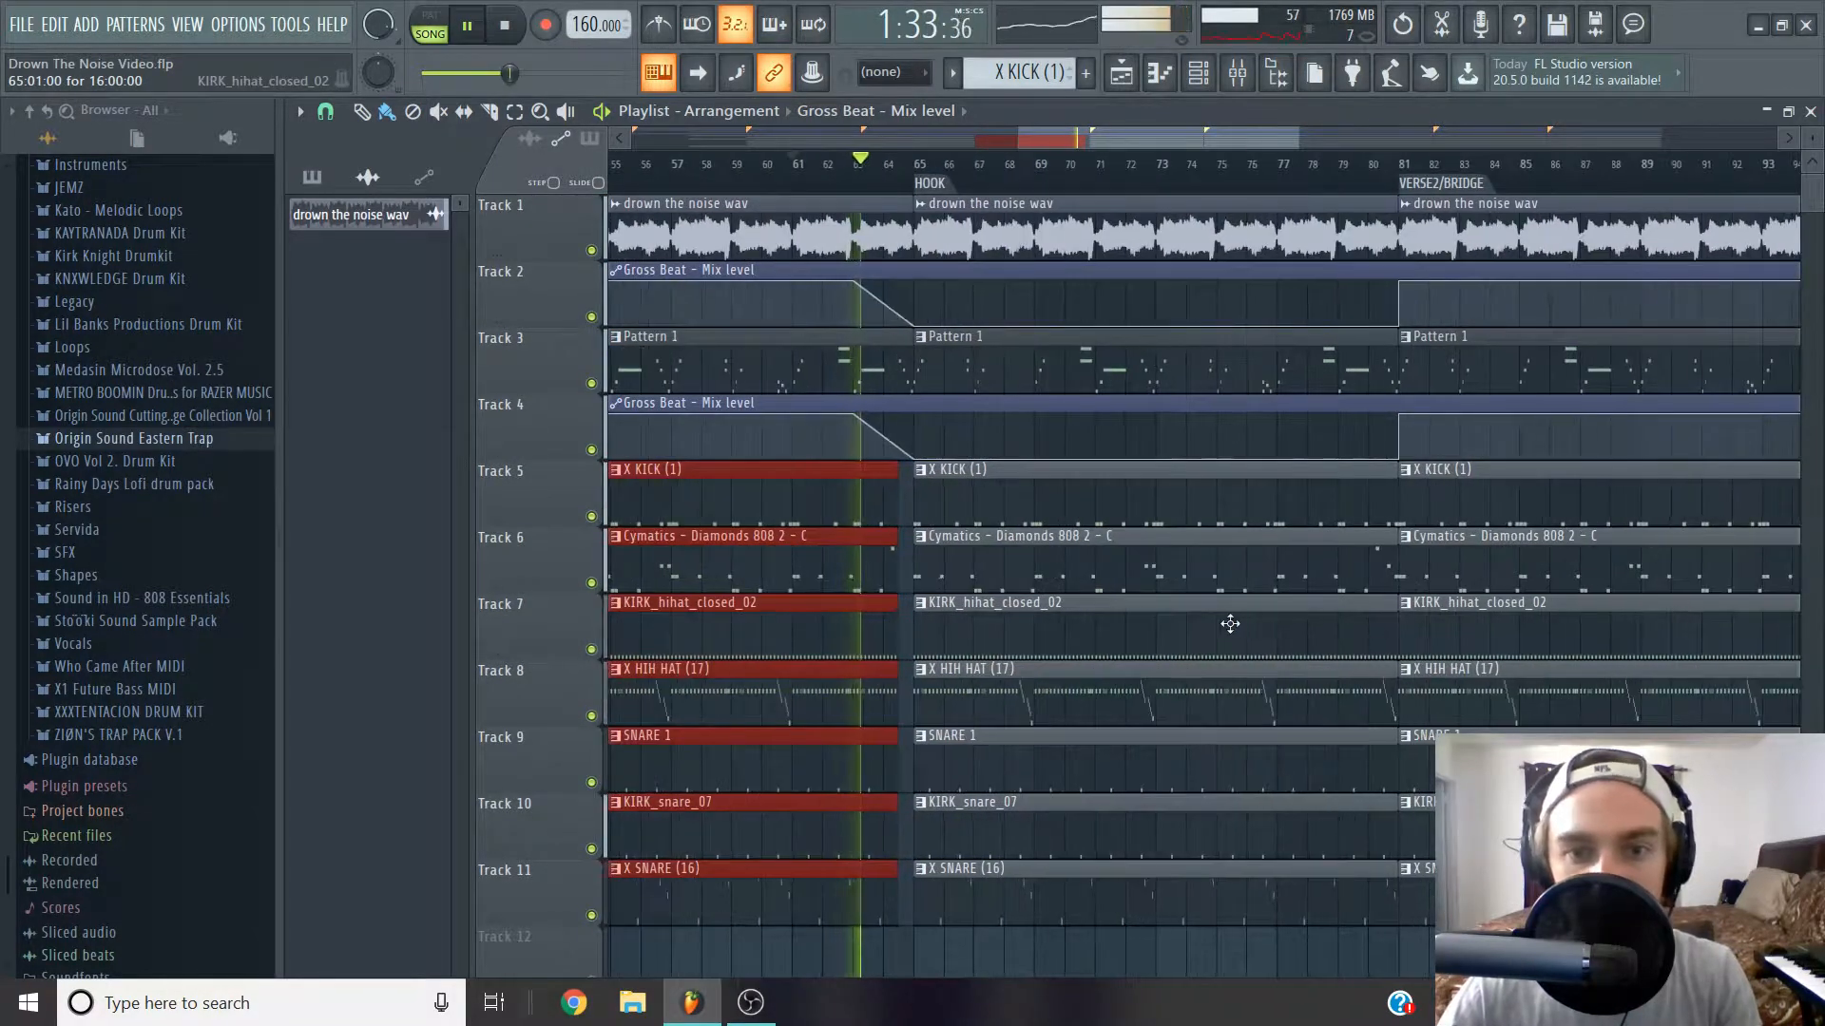
pyautogui.keyDown('ctrl'); pyautogui.scroll(3, 859, 640); pyautogui.keyUp('ctrl')
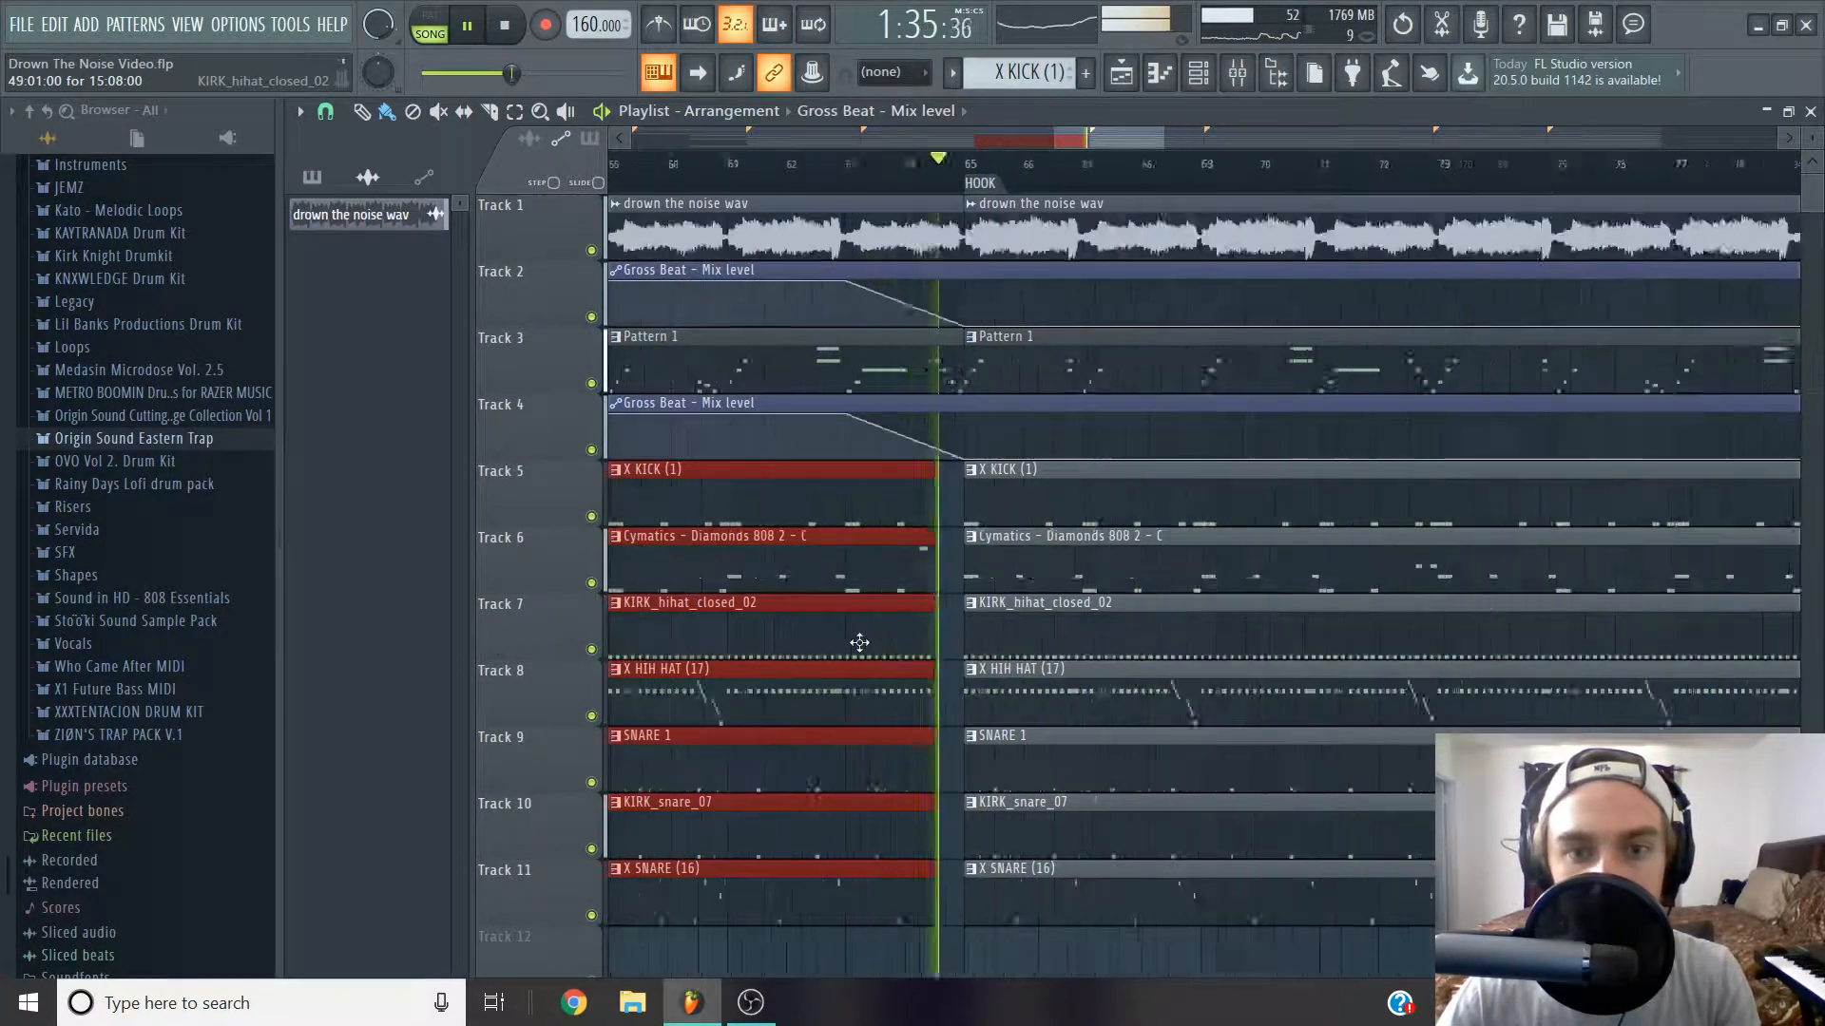
pyautogui.press('space')
# Lengthen the X HIH HAT (17) clip before the HOOK at bar 65 by about a beat and play the transition.
pyautogui.keyDown('ctrl'); pyautogui.click(970, 690); pyautogui.keyUp('ctrl')
pyautogui.moveTo(954, 701); pyautogui.dragTo(975, 721)
pyautogui.press('space')
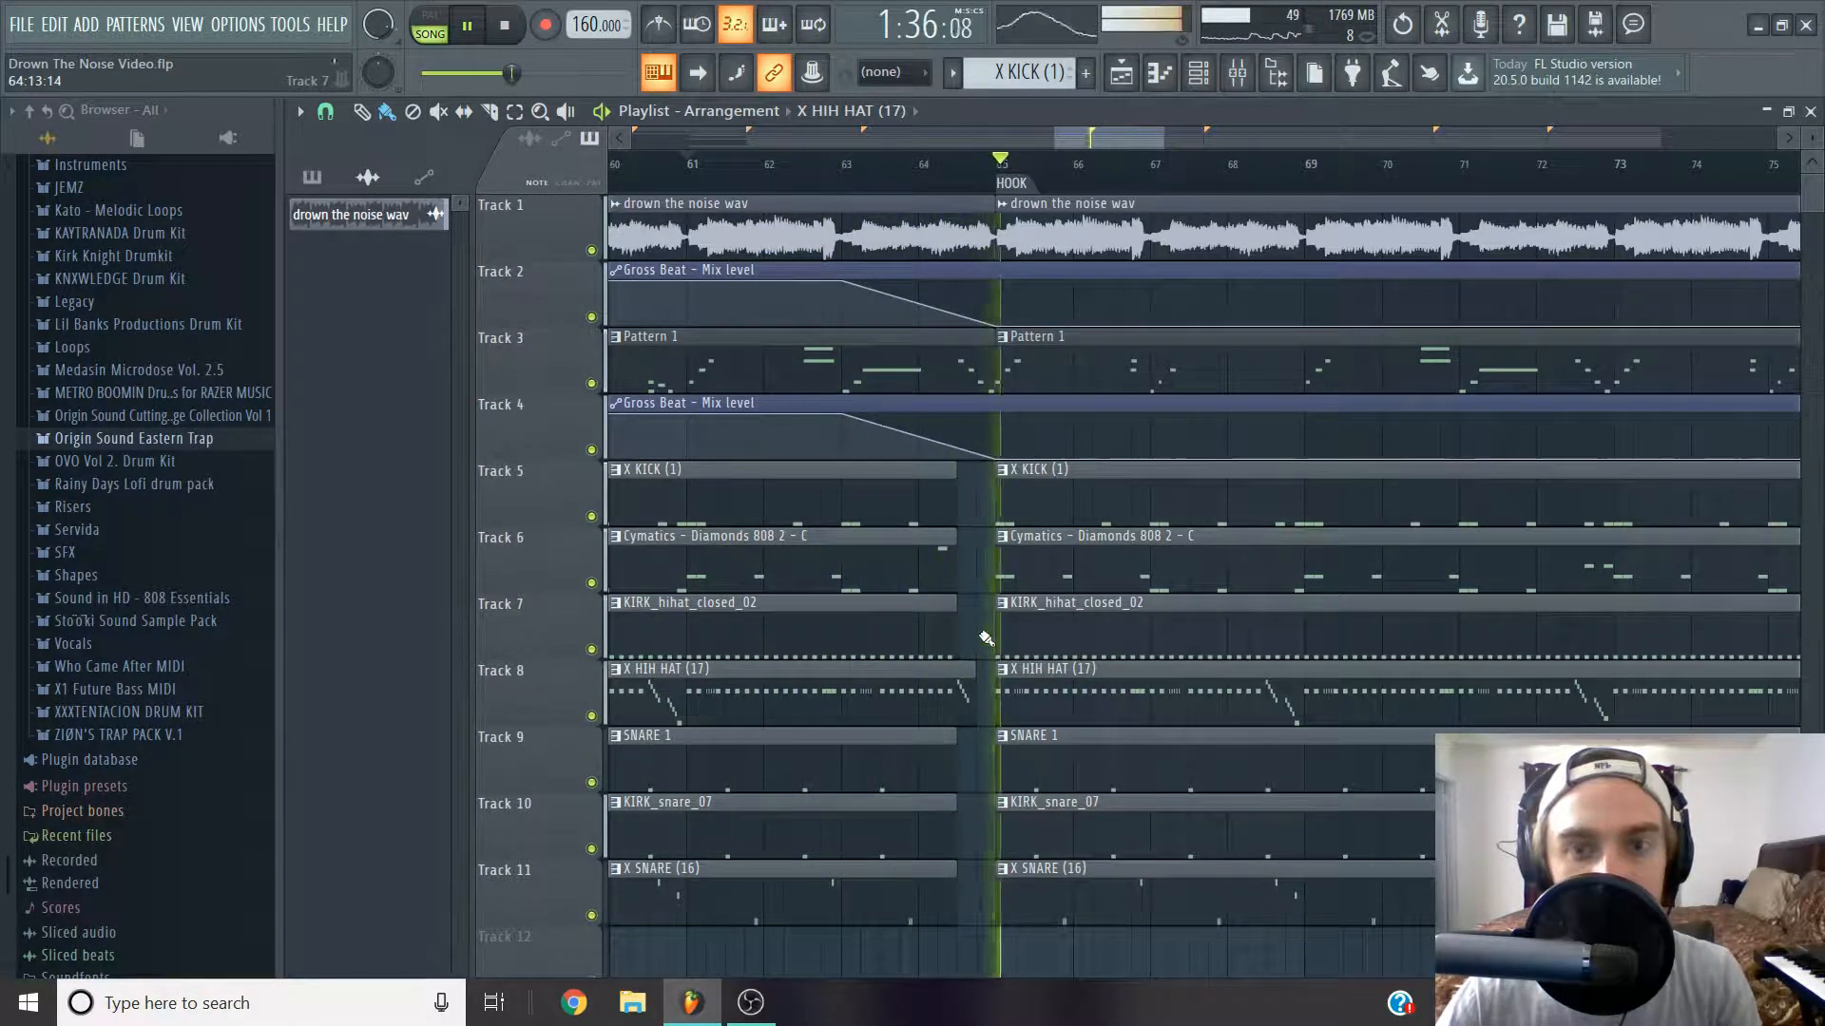
pyautogui.scroll(-8, 1275, 623)
pyautogui.press('space')
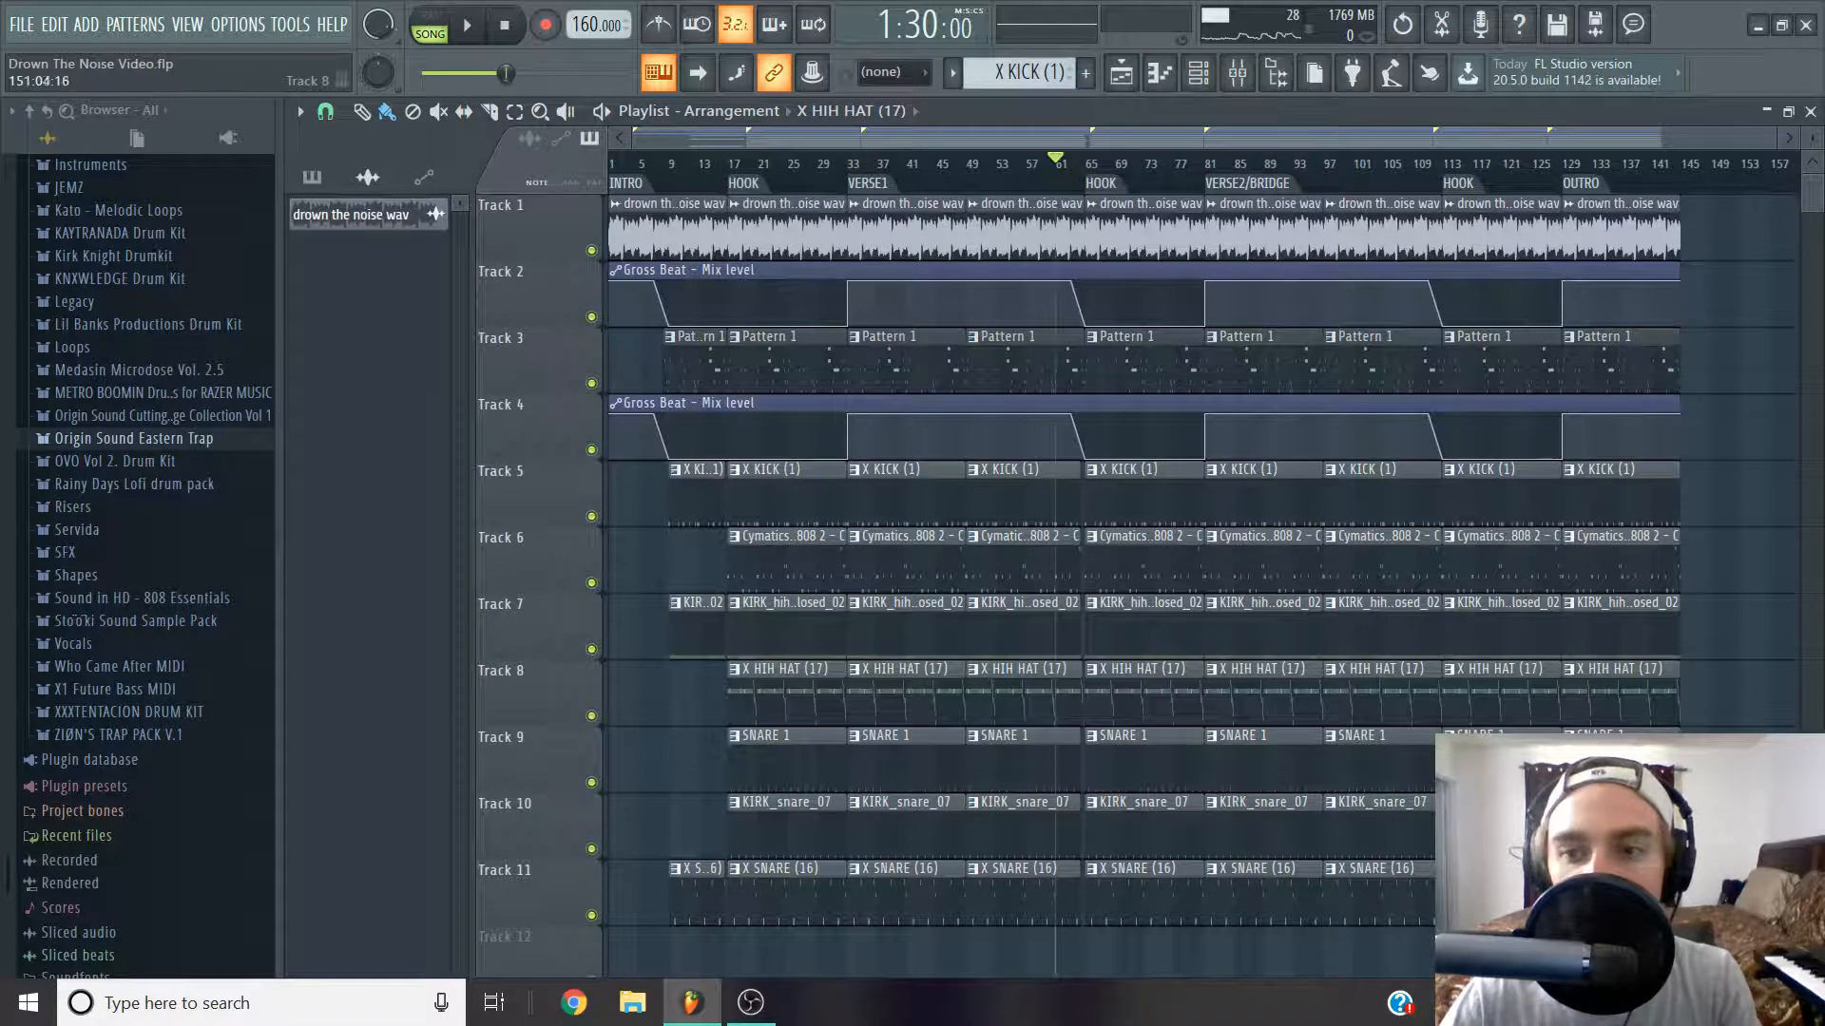
# Shorten the Track 5 to 11 clips that start at bar 97 to eight bars, ending at bar 105.
pyautogui.scroll(2, 1734, 827)
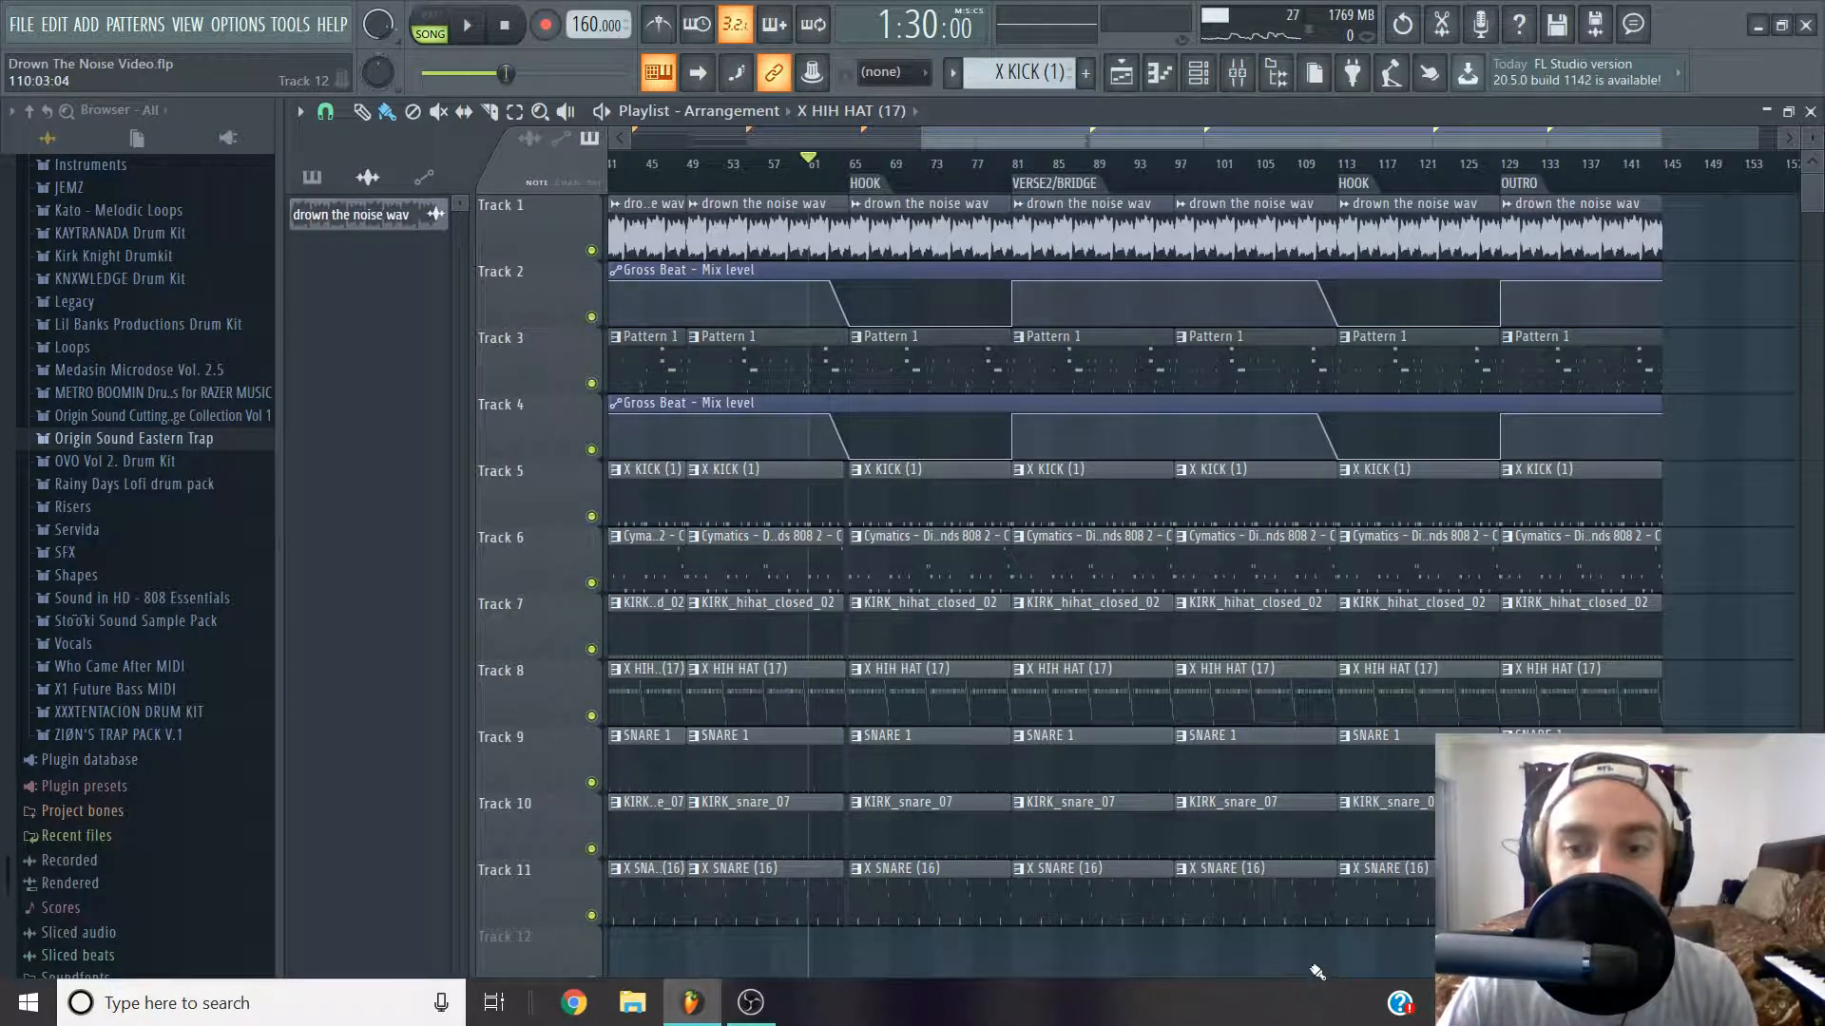
pyautogui.moveTo(1330, 947); pyautogui.dragTo(1198, 476)
pyautogui.scroll(3, 1304, 495)
pyautogui.scroll(3, 1227, 493)
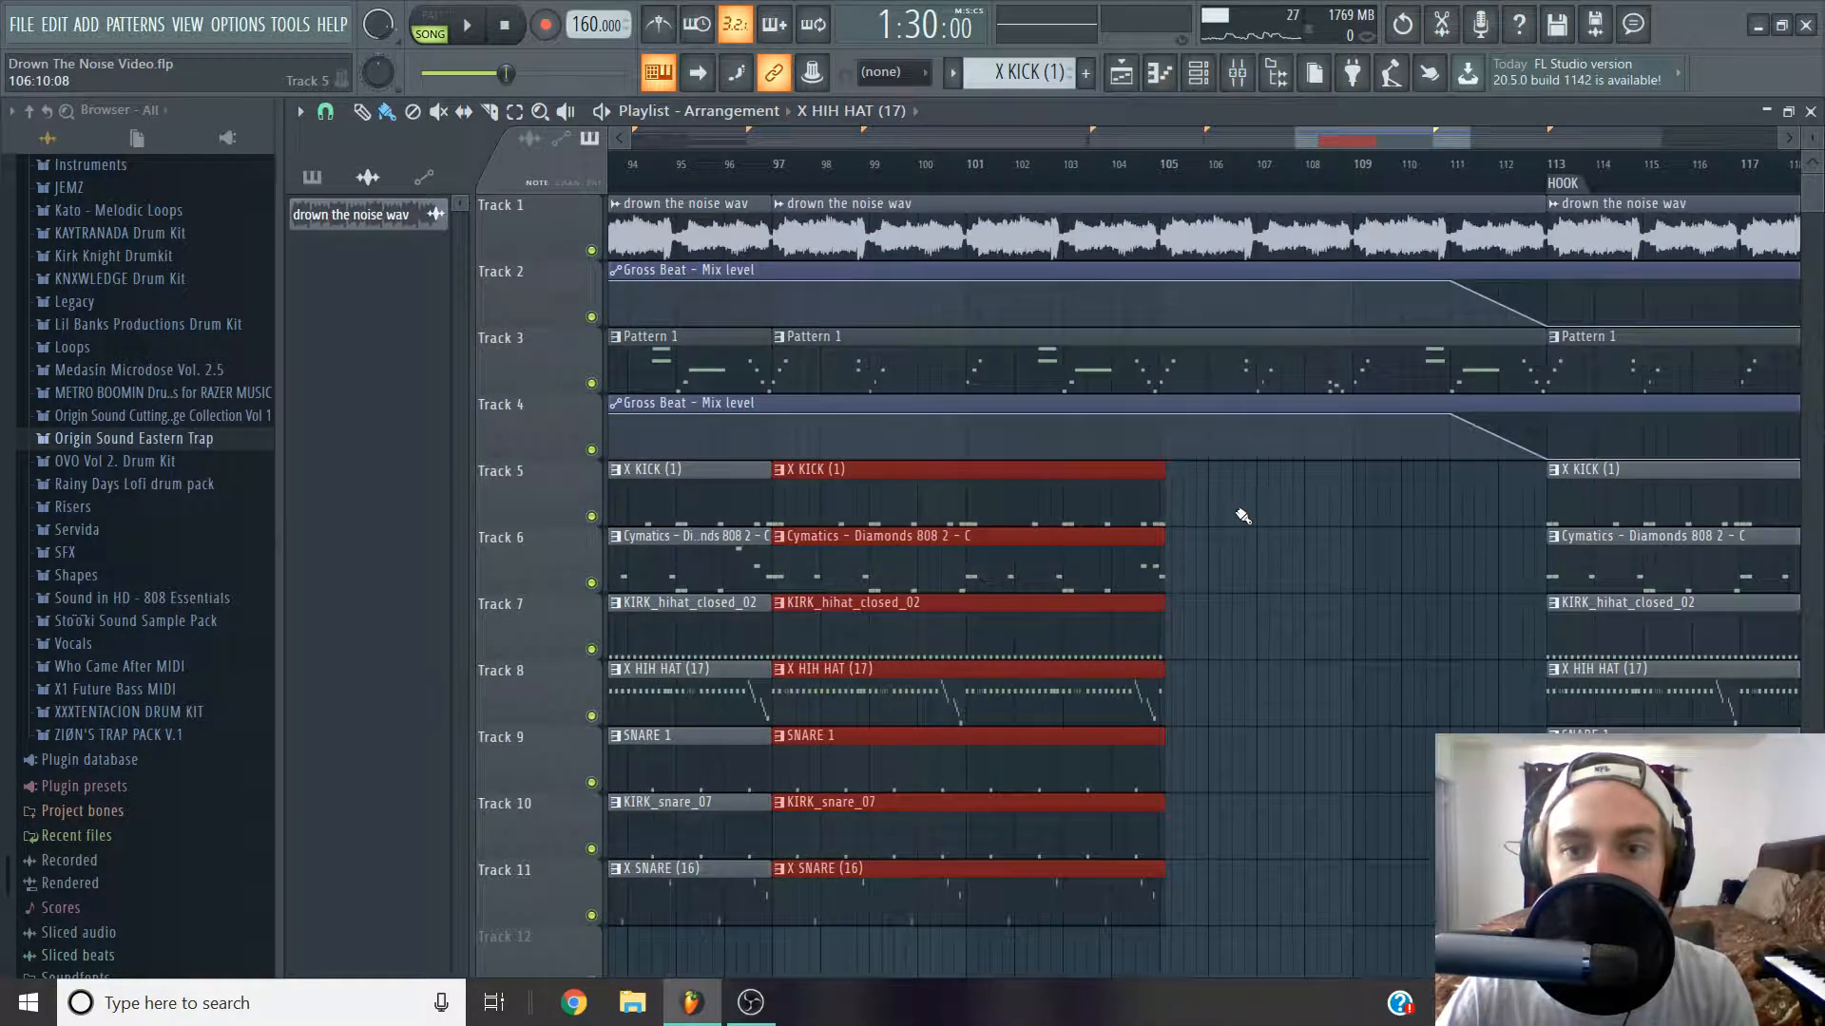
pyautogui.click(1178, 485)
pyautogui.moveTo(1165, 516); pyautogui.dragTo(1097, 936)
pyautogui.moveTo(1165, 871); pyautogui.dragTo(1160, 870)
pyautogui.click(1229, 811)
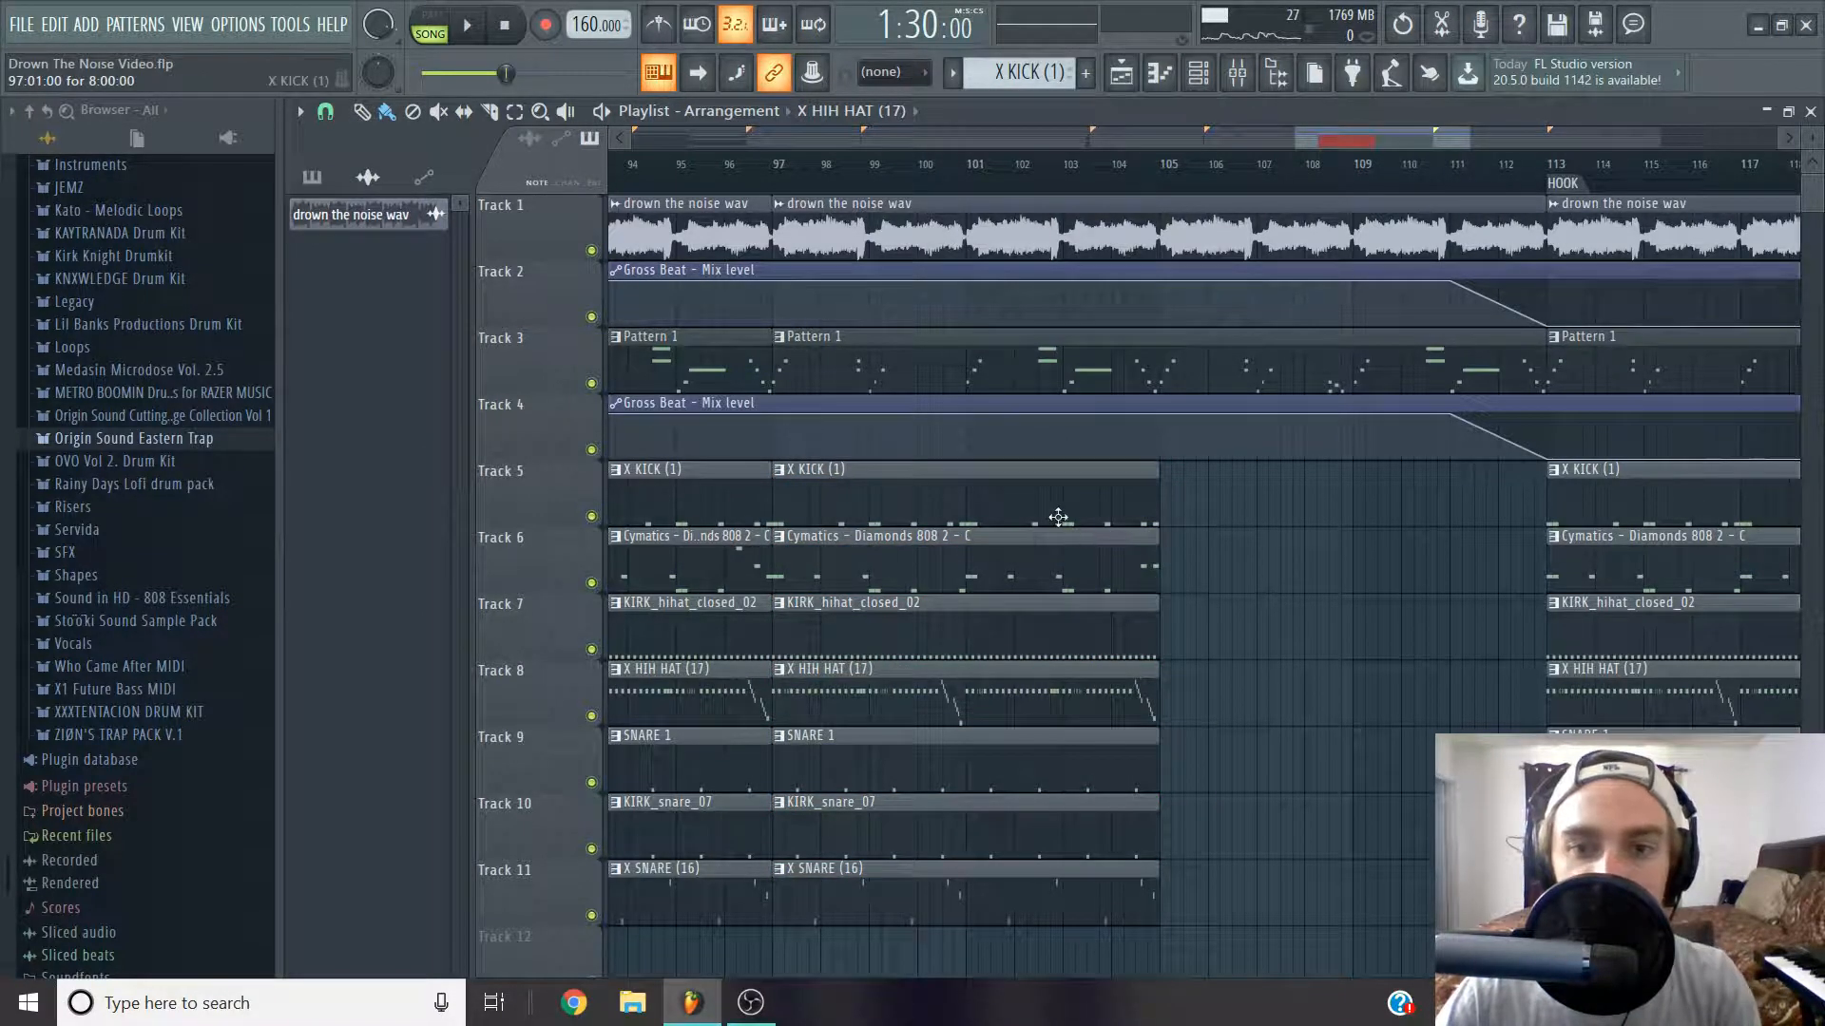
# Set snapping to Bar and fill bars 105 to 113 with X KICK (1), KIRK_hihat_closed_02 and snare clips, removing the X HIH HAT (17) copy.
pyautogui.click(326, 112)
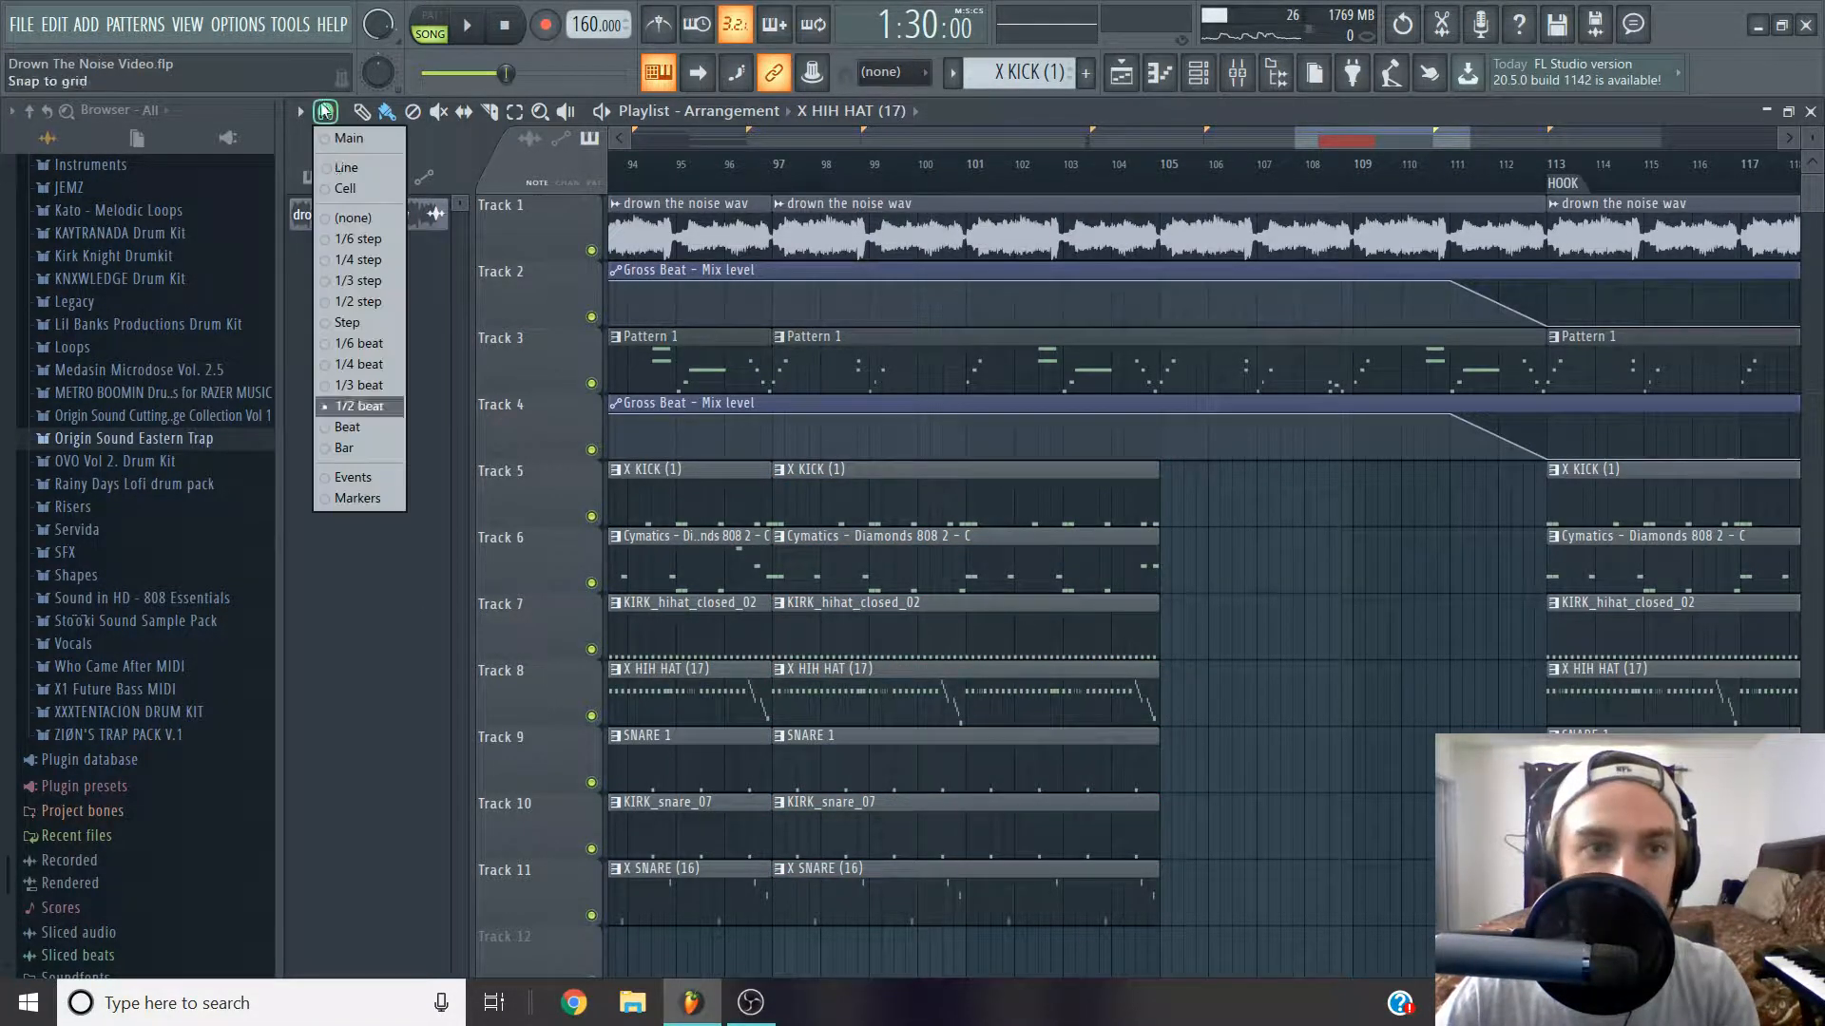
pyautogui.click(344, 447)
pyautogui.moveTo(1420, 474); pyautogui.dragTo(1246, 485)
pyautogui.moveTo(1213, 625); pyautogui.dragTo(936, 941)
pyautogui.moveTo(876, 841); pyautogui.dragTo(1258, 835)
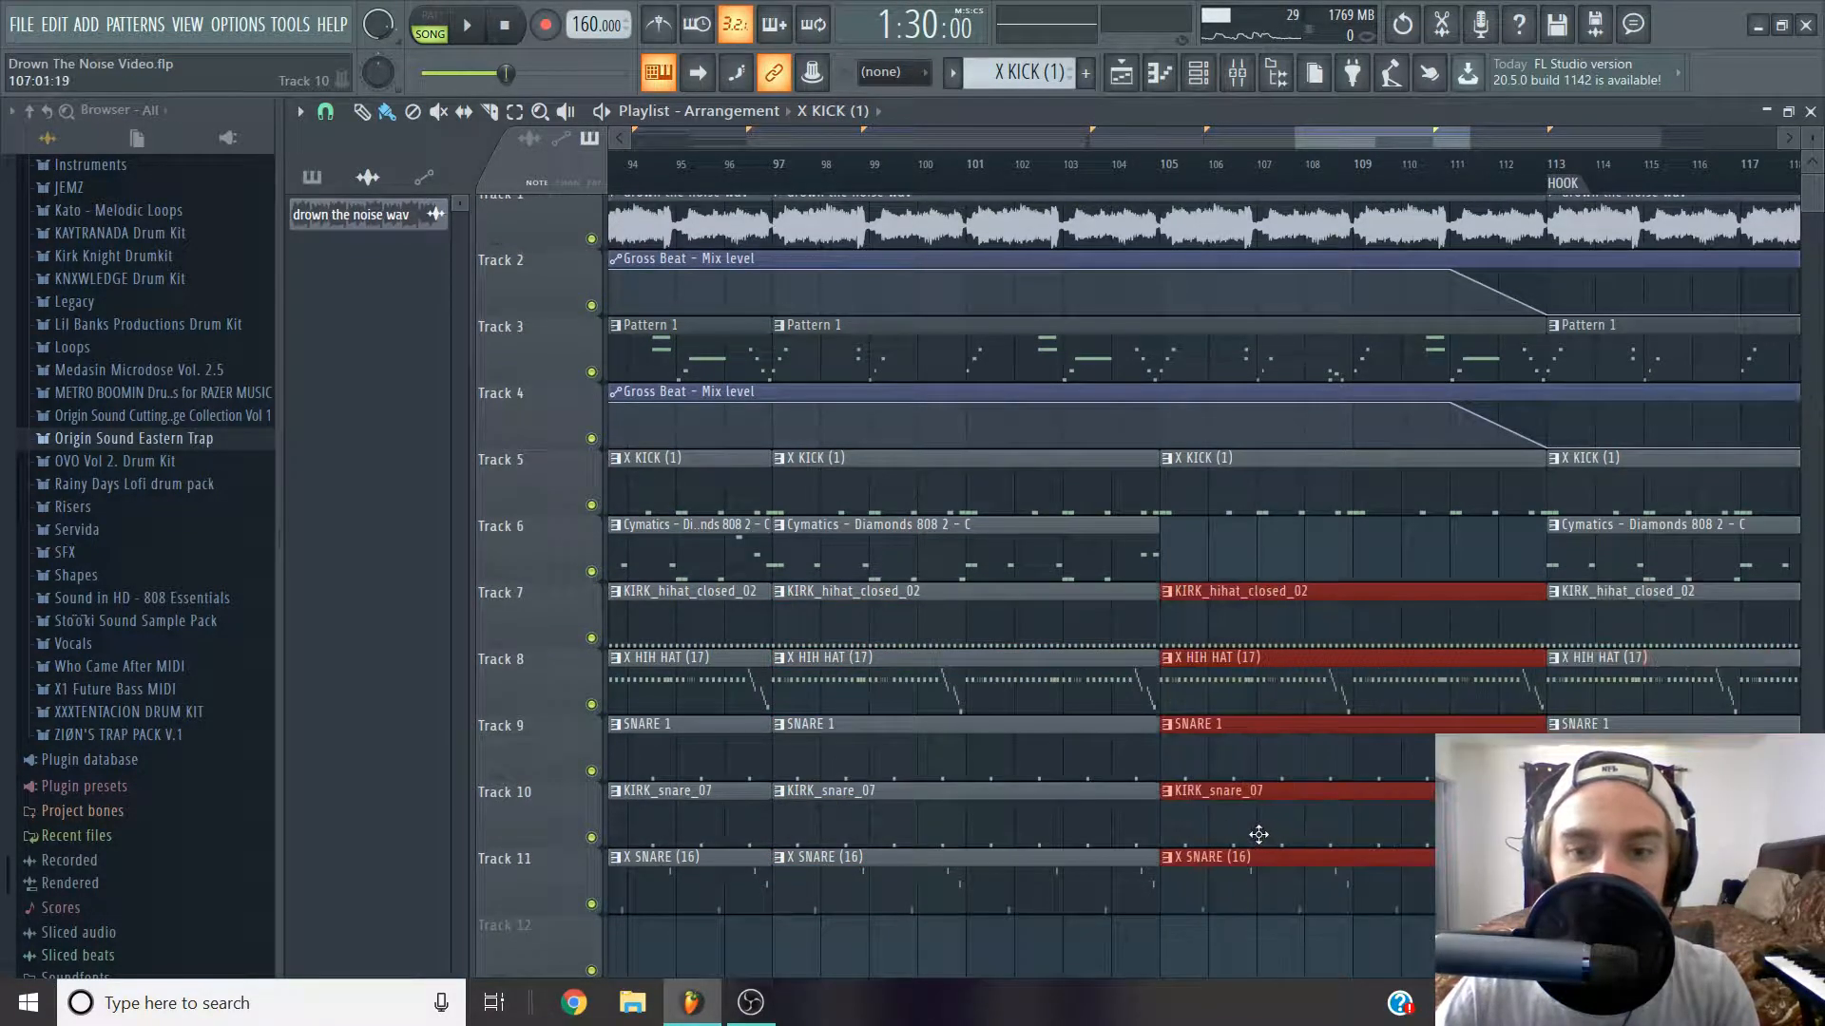
pyautogui.rightClick(1283, 690)
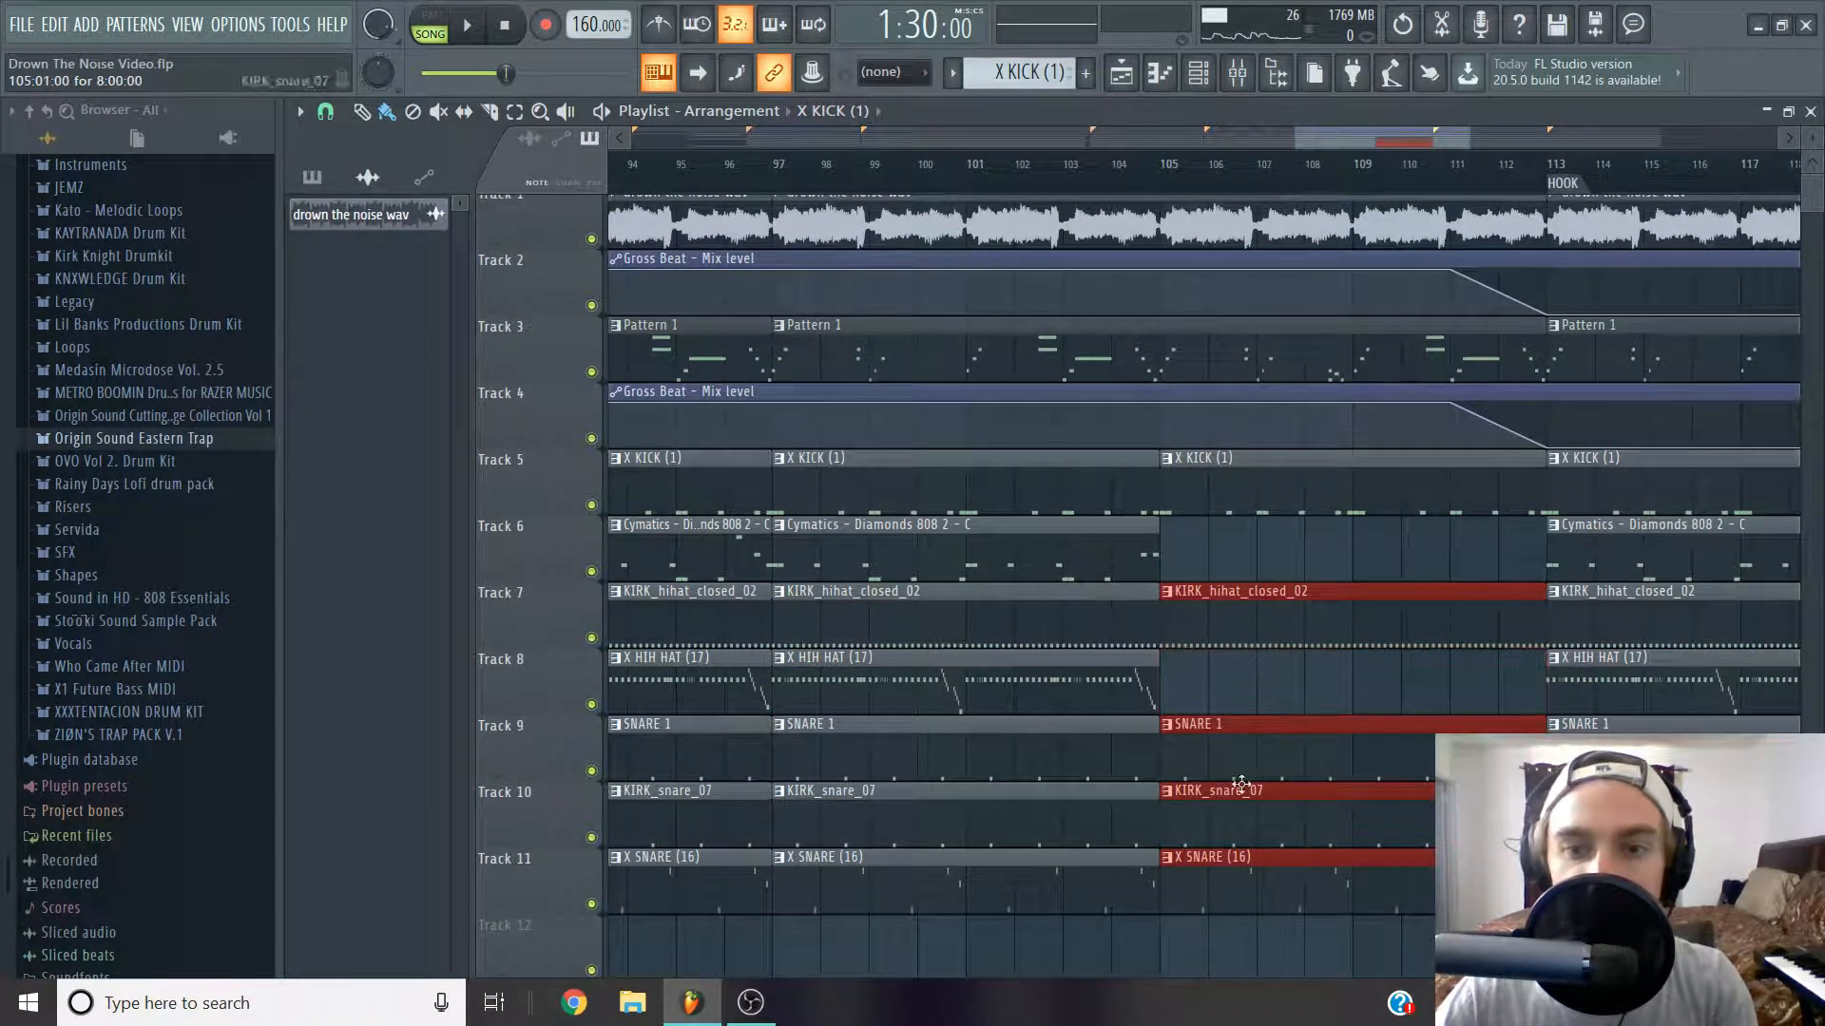
# Play from bar 103 through the section without 808 and X HIH HAT (17) into the HOOK at bar 113.
pyautogui.click(1063, 168)
pyautogui.press('space')
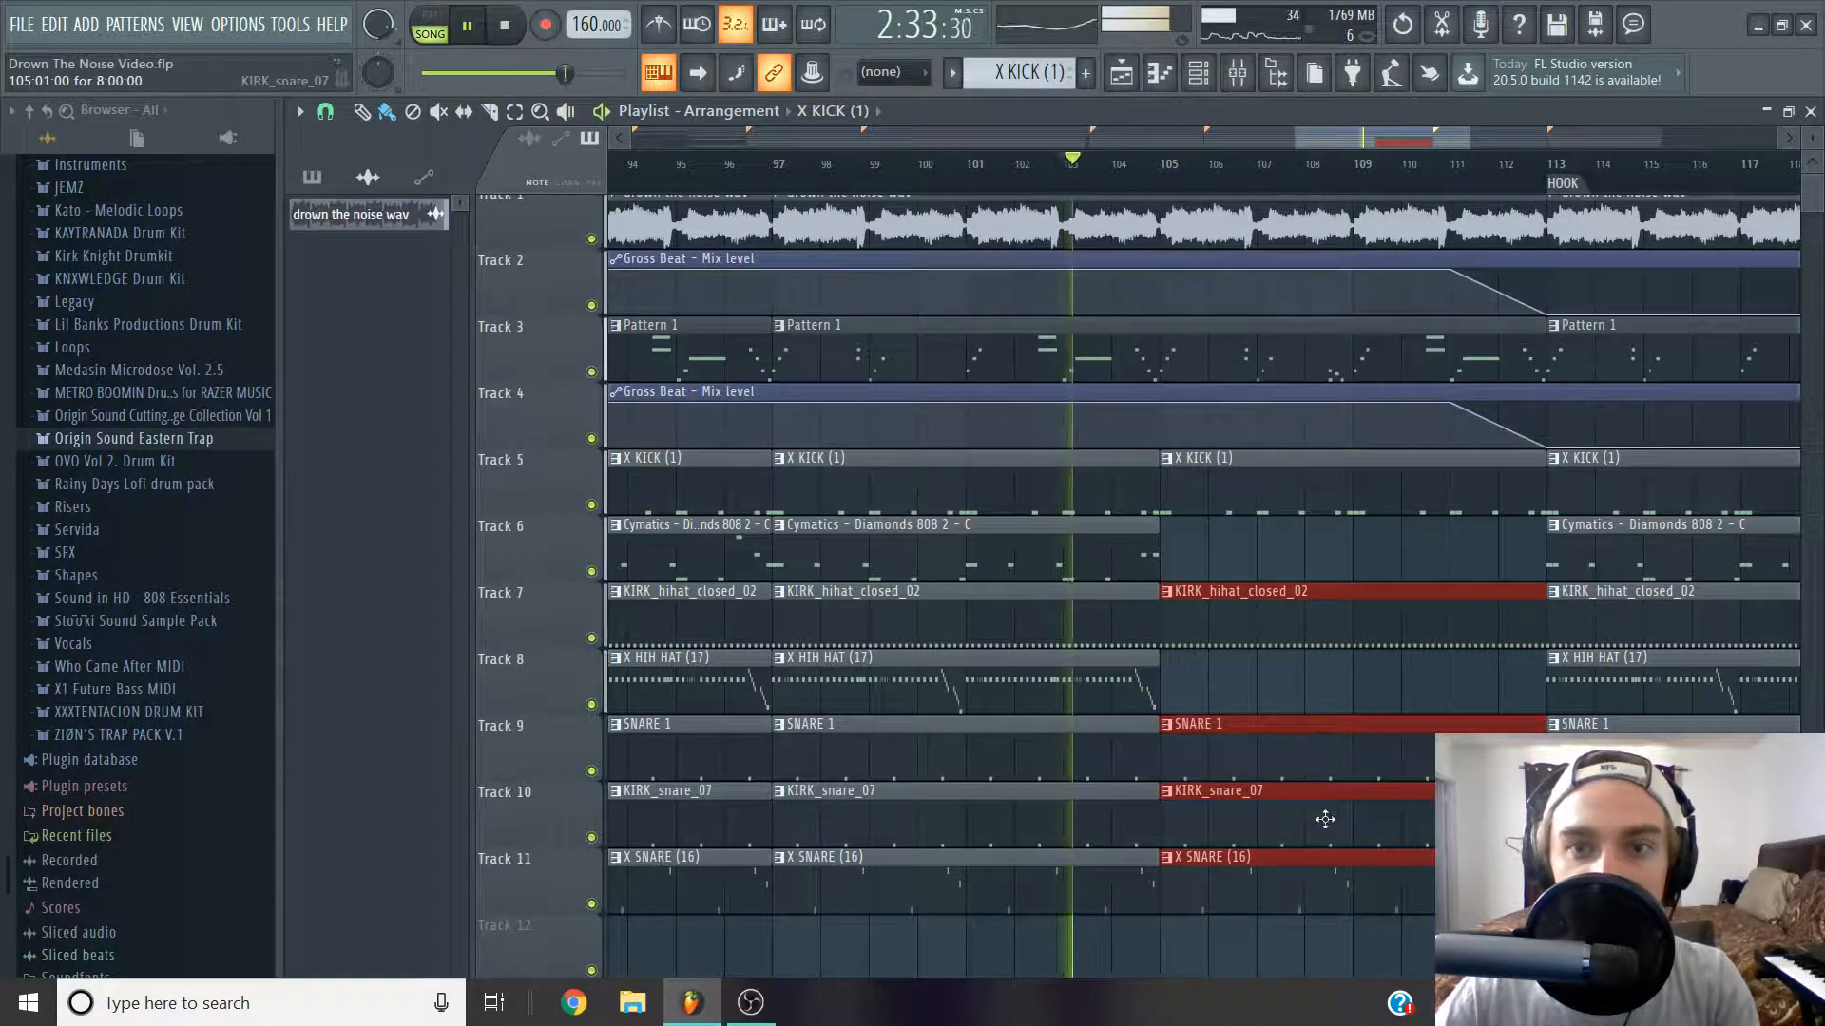
pyautogui.keyDown('ctrl'); pyautogui.click(1314, 961); pyautogui.keyUp('ctrl')
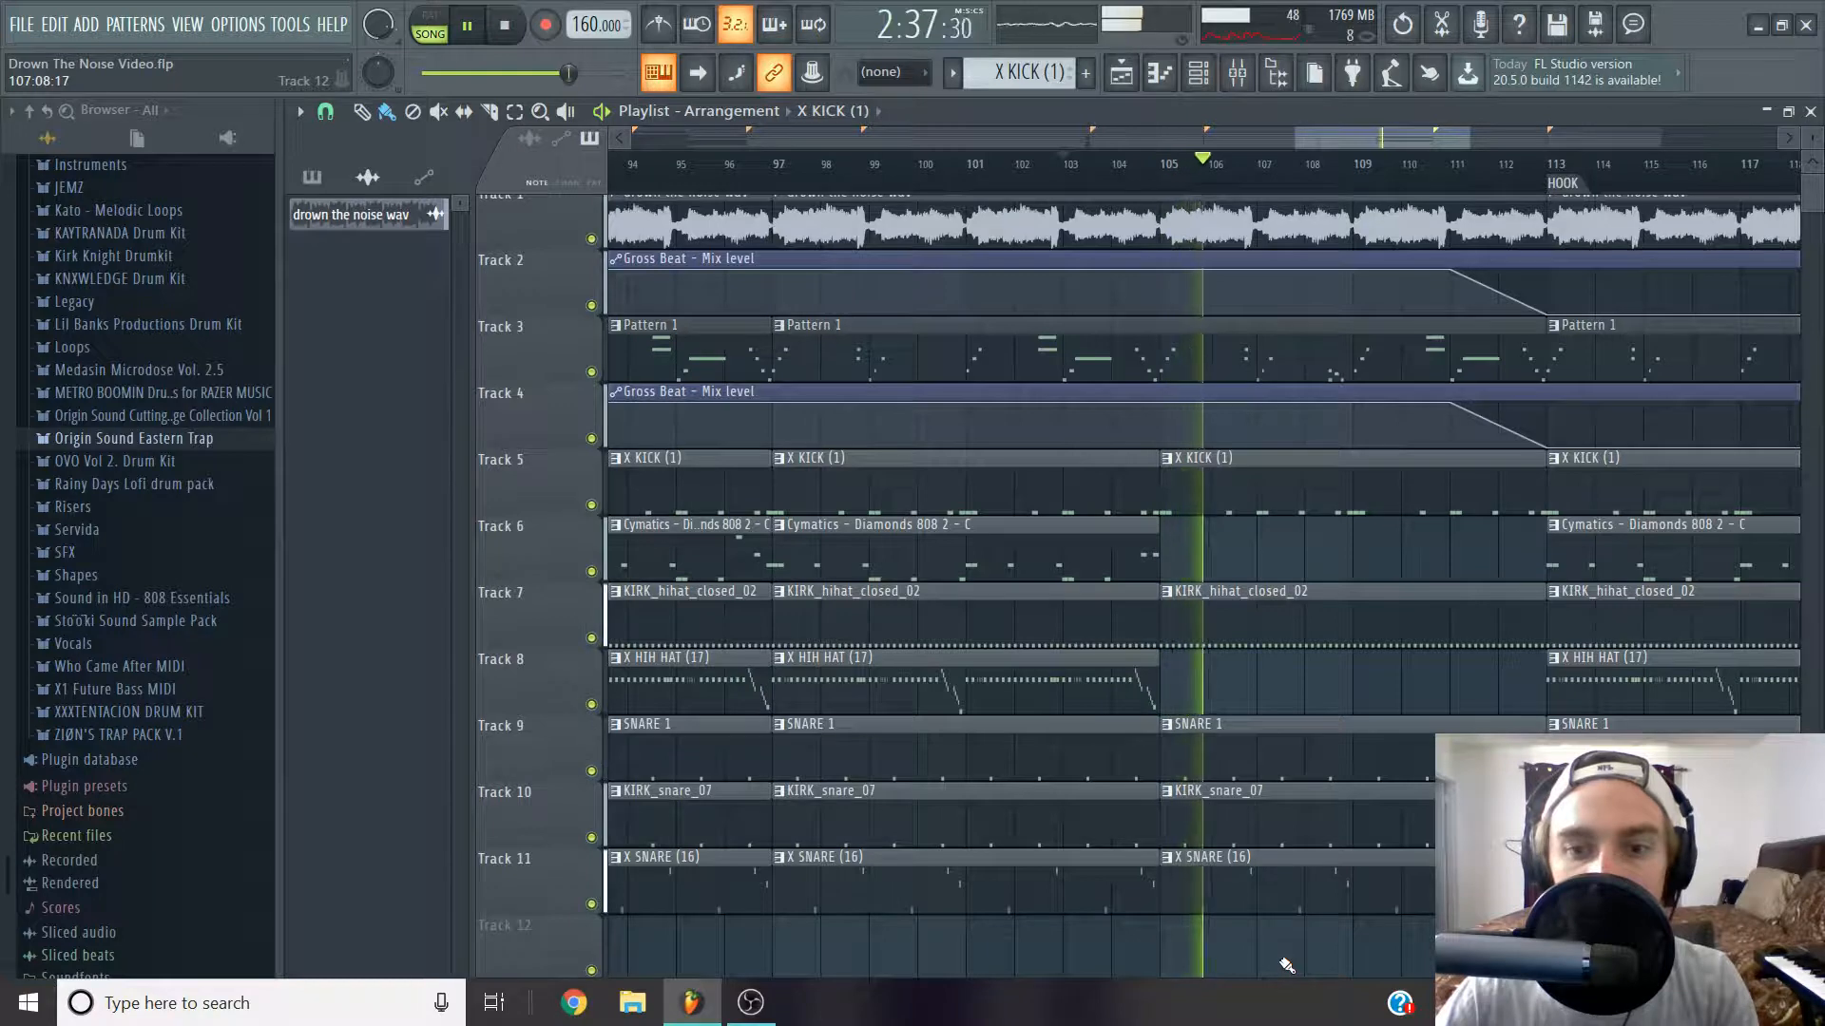
pyautogui.scroll(-5, 1285, 966)
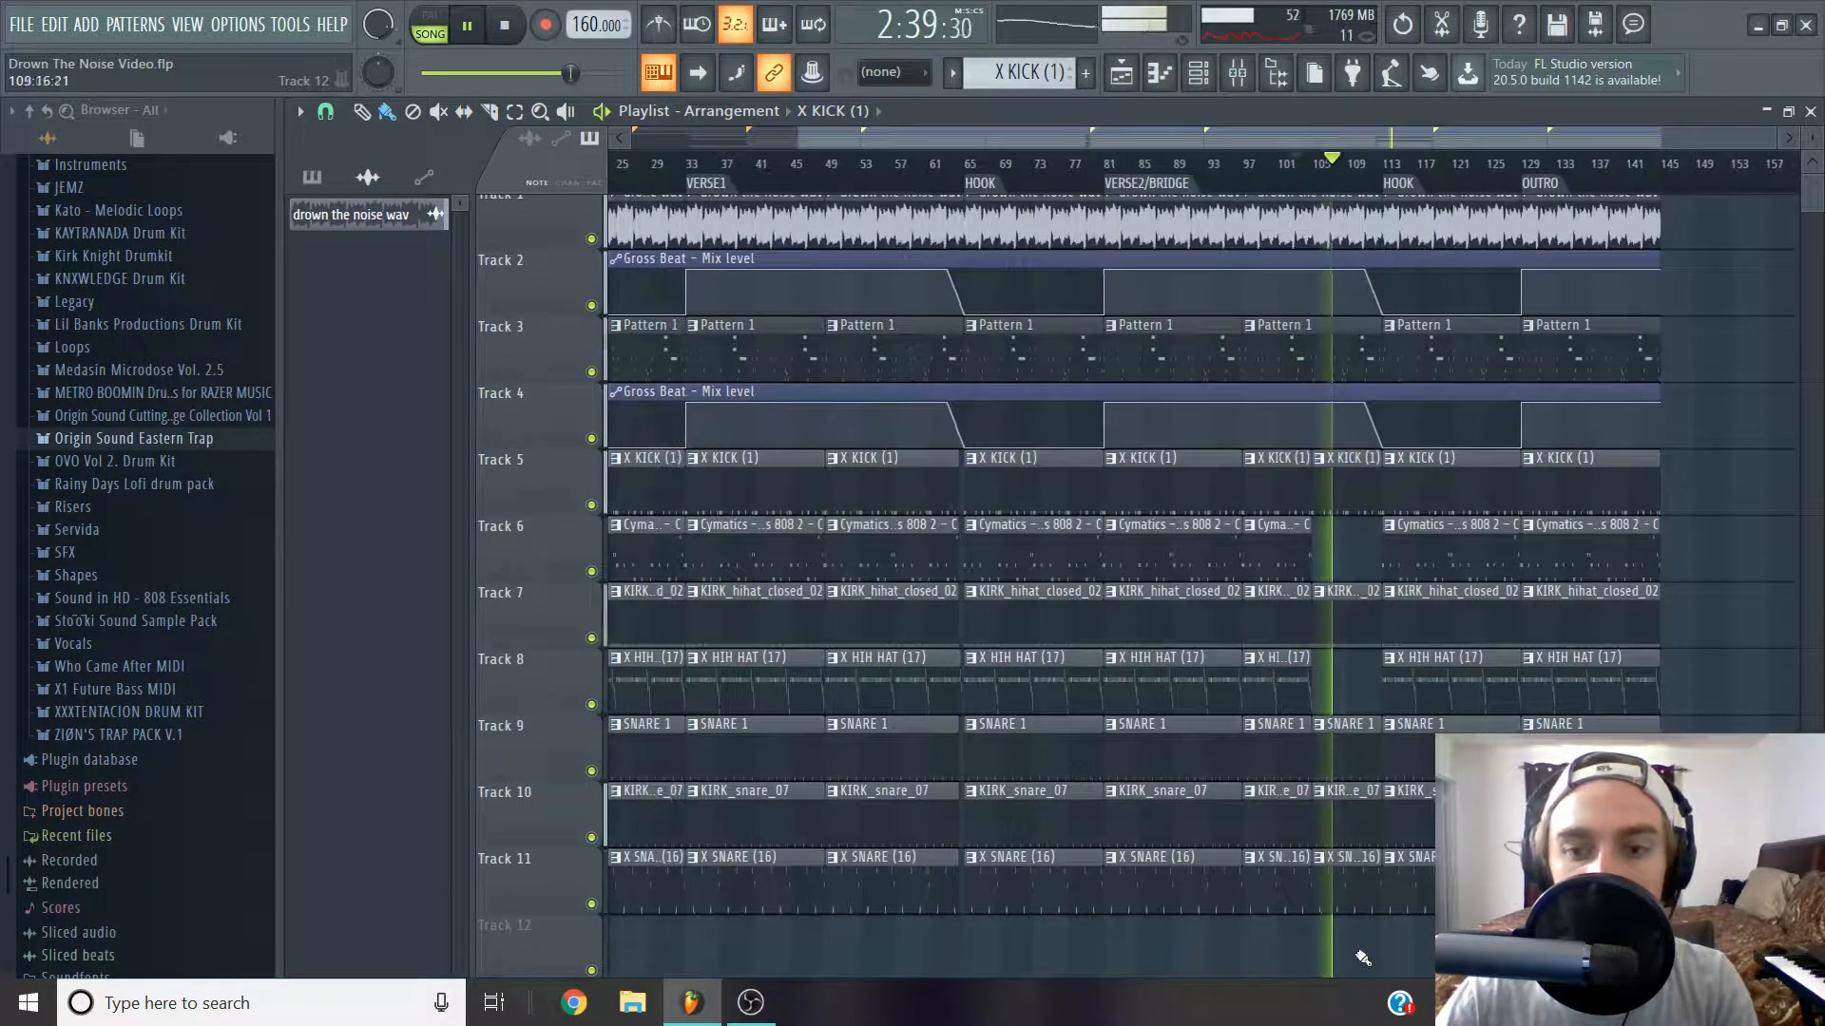
pyautogui.scroll(5, 1451, 855)
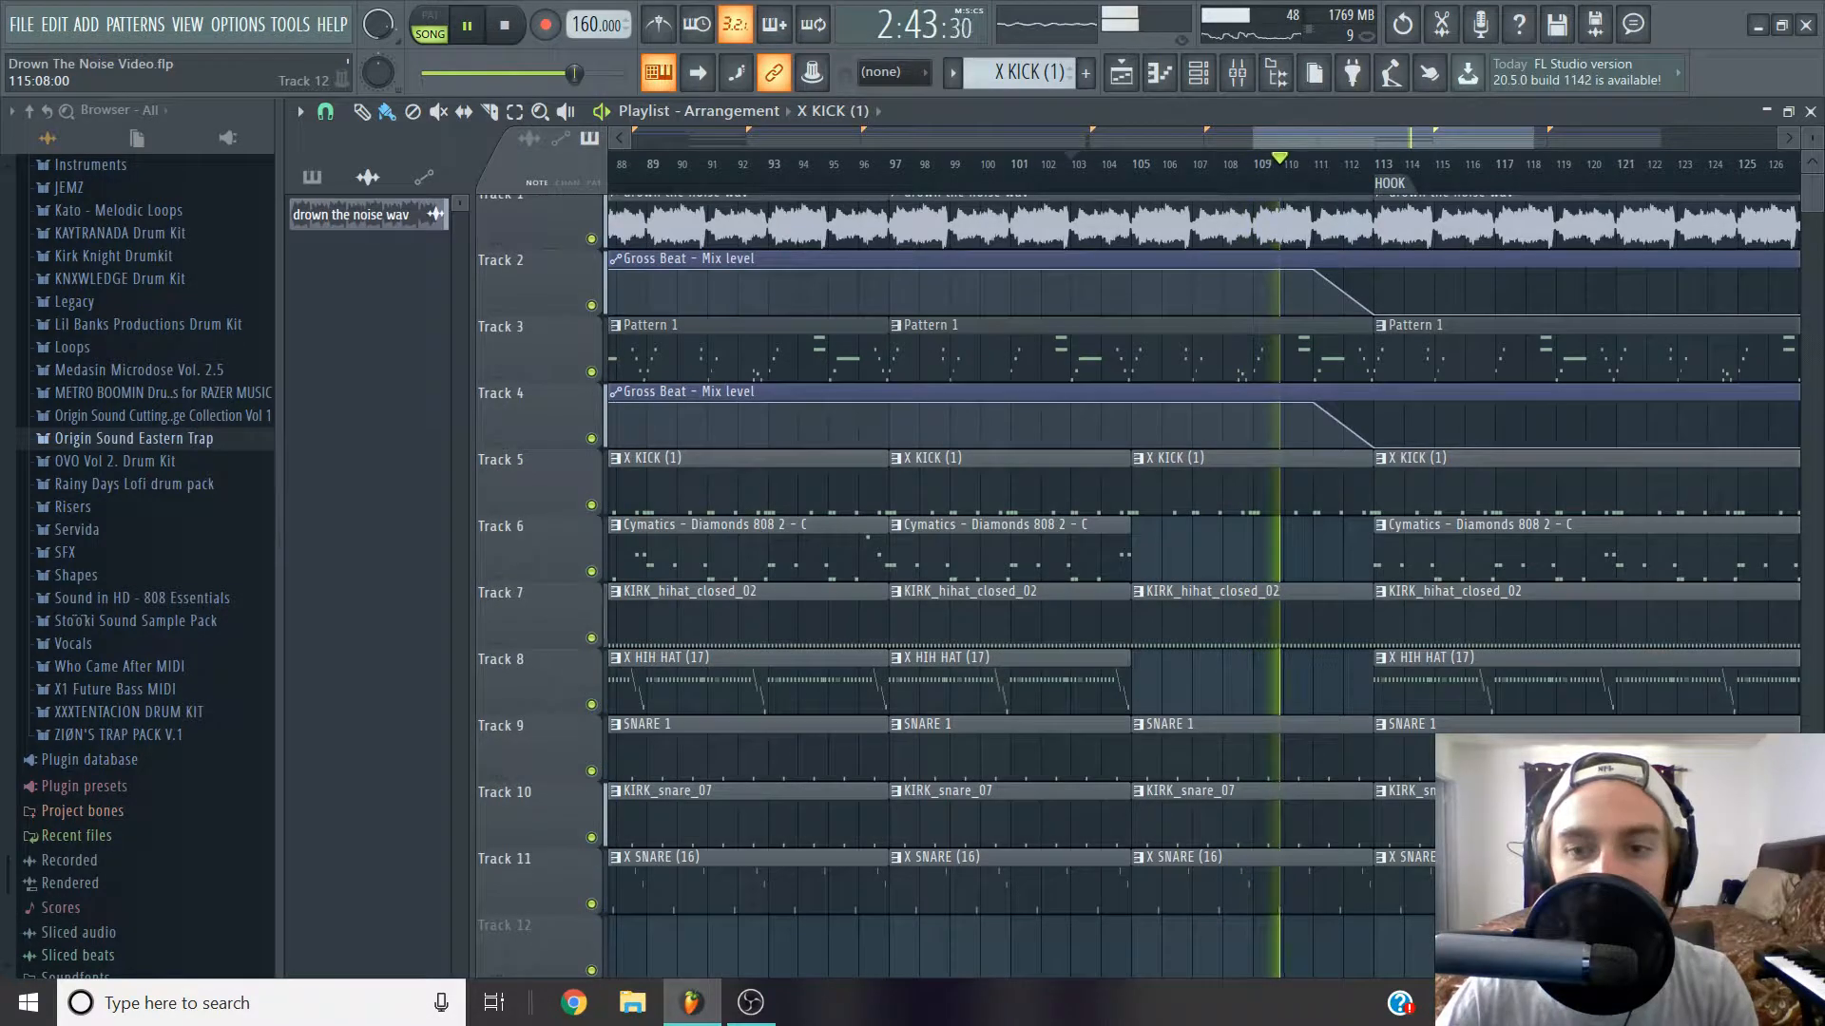
pyautogui.scroll(-5, 1203, 570)
pyautogui.scroll(2, 1241, 214)
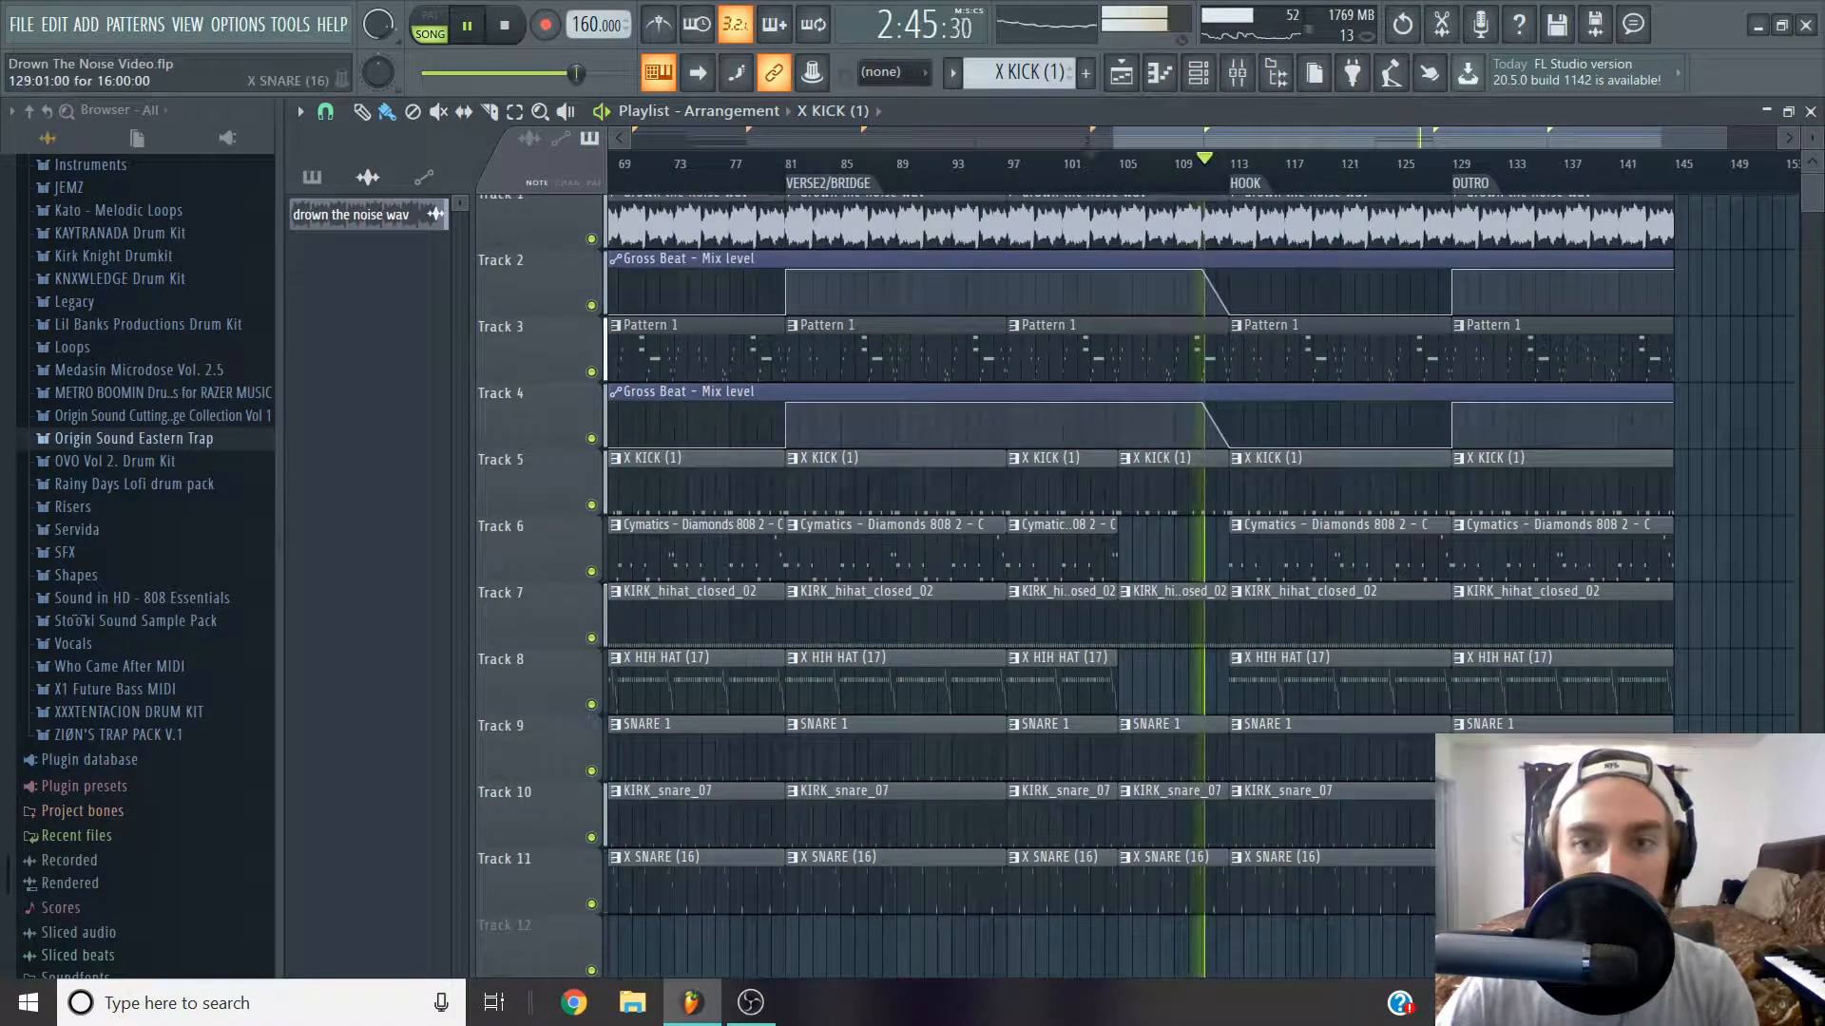
pyautogui.scroll(2, 1240, 213)
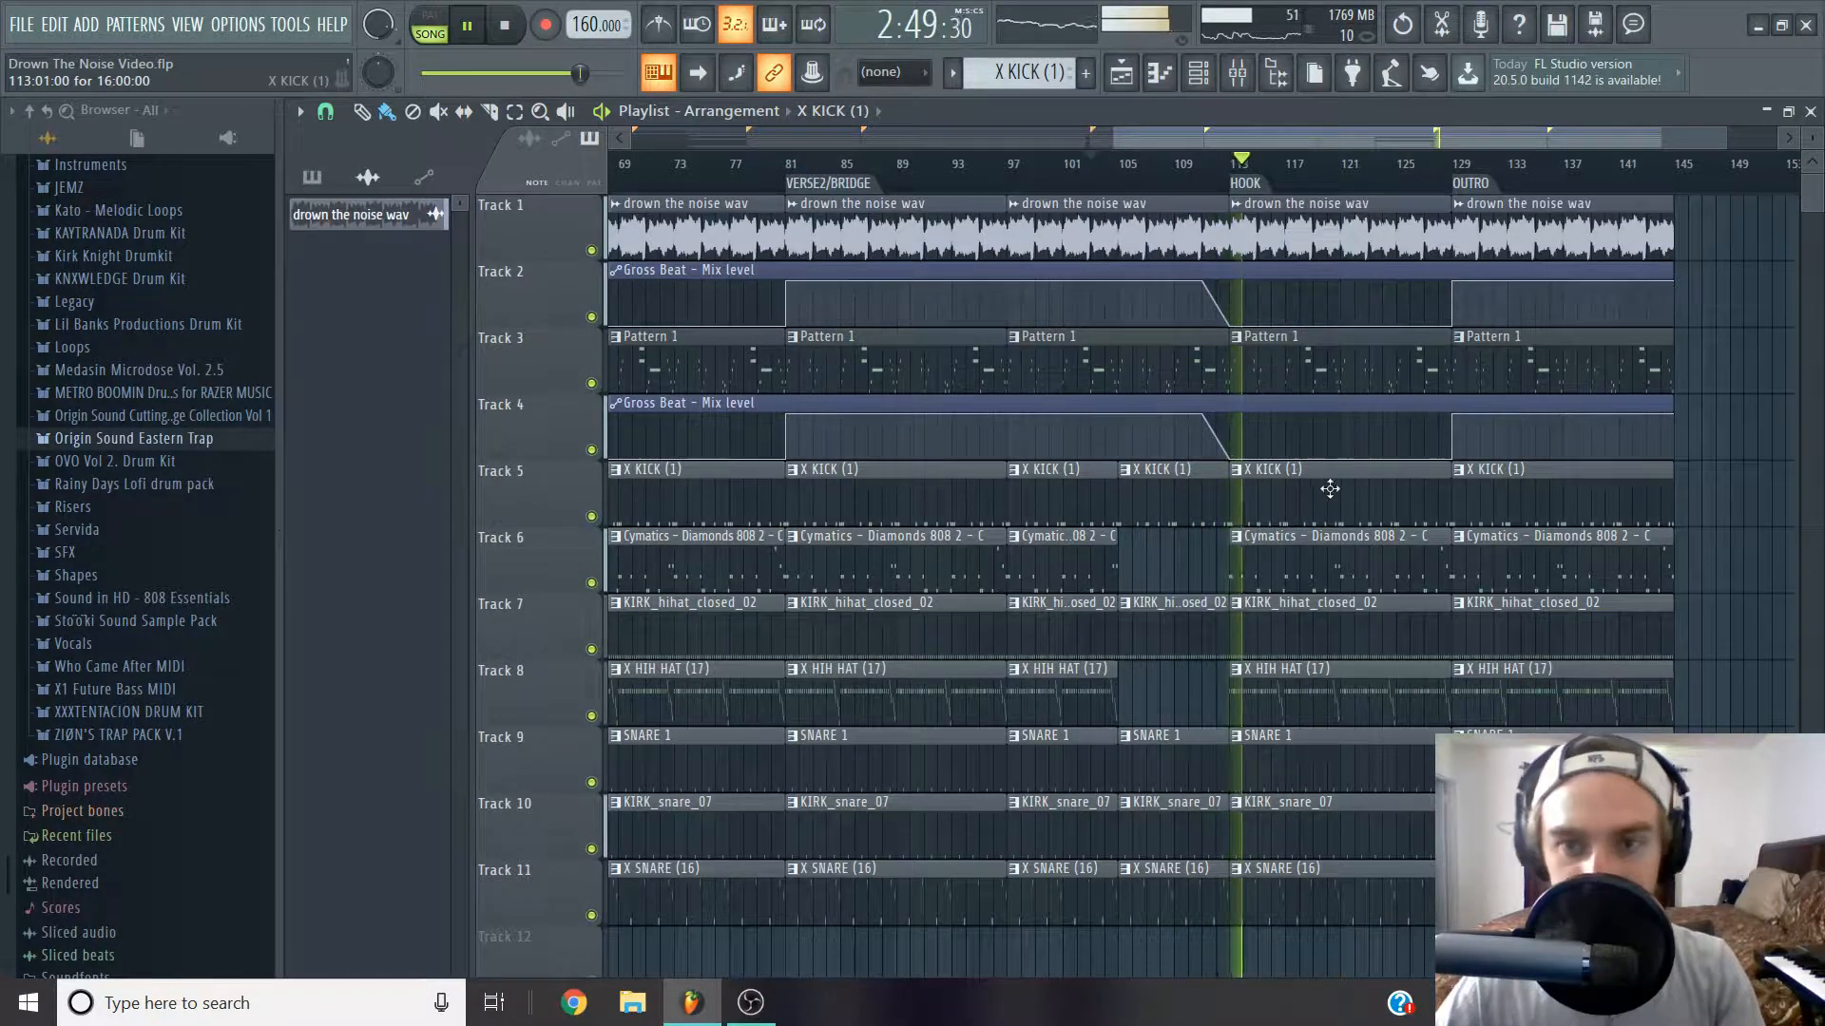
# Set snapping to 1/2 beat and shorten the kick, closed hi-hat and snare clips by about a beat before the HOOK at bar 113.
pyautogui.scroll(3, 1147, 623)
pyautogui.scroll(3, 1146, 624)
pyautogui.moveTo(1093, 501); pyautogui.dragTo(1093, 893)
pyautogui.click(301, 112)
pyautogui.click(325, 112)
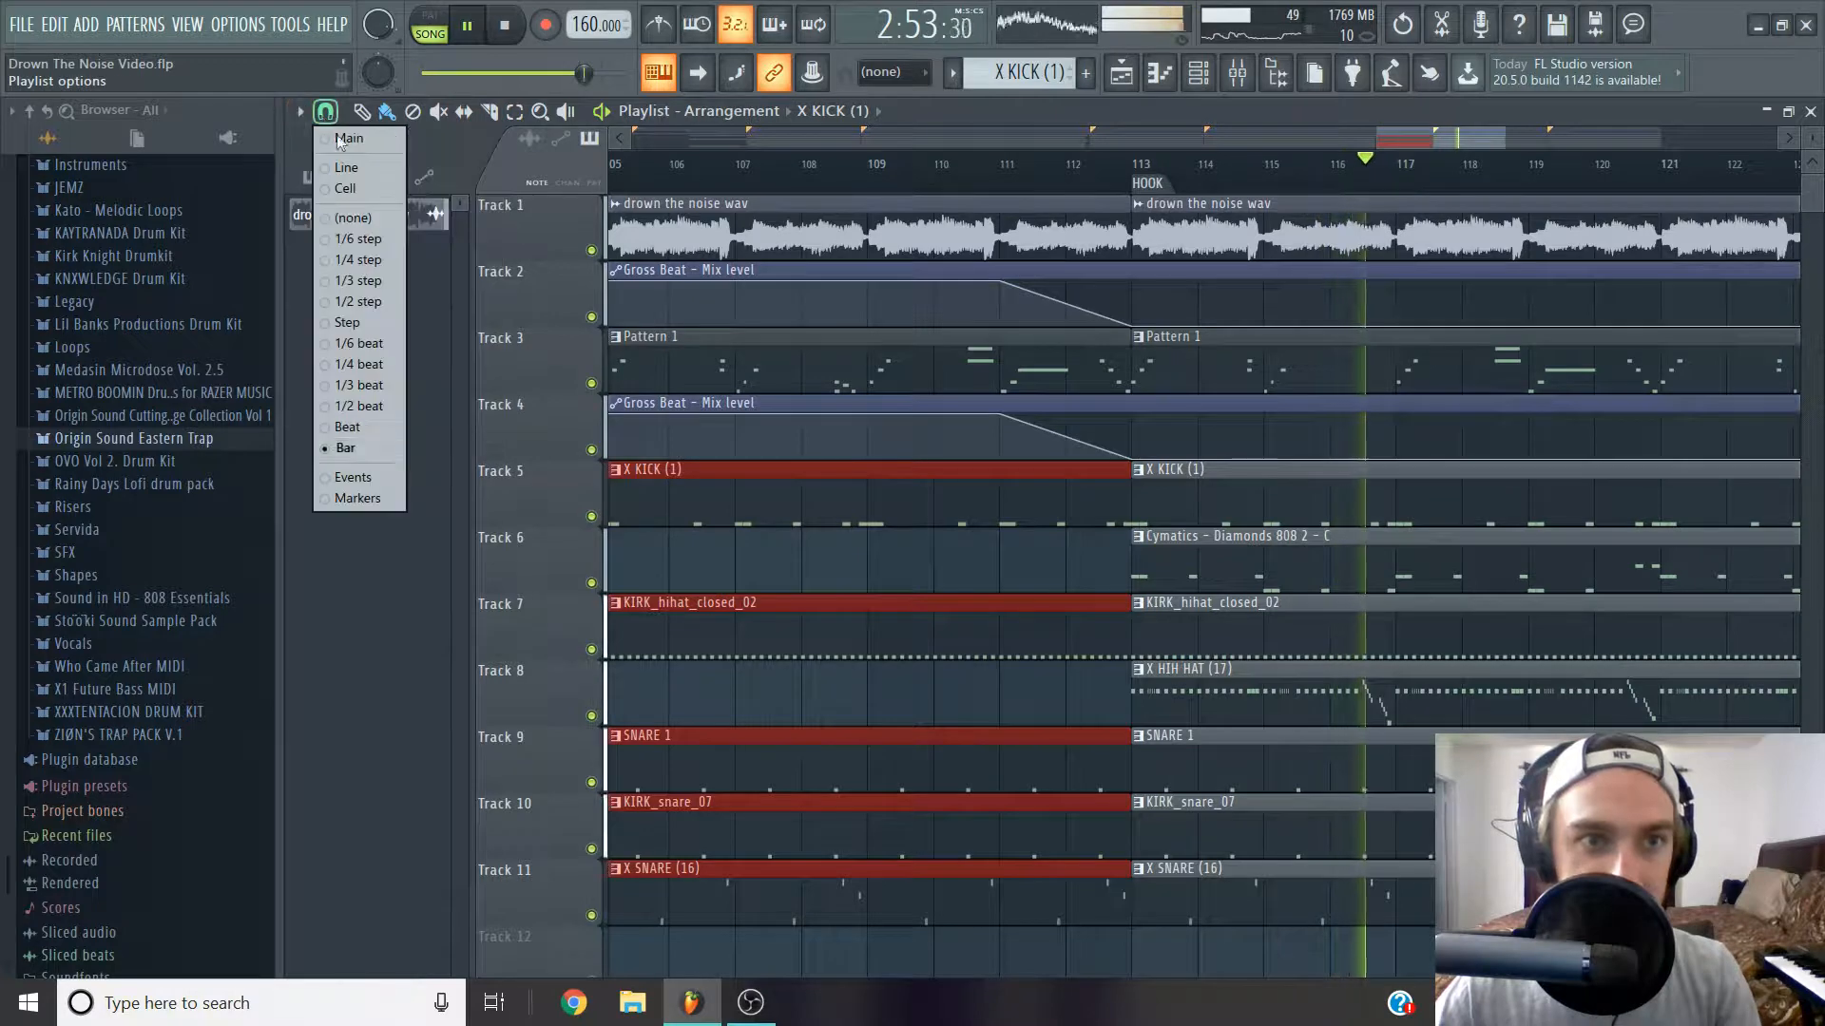
pyautogui.click(384, 409)
pyautogui.scroll(3, 1152, 458)
pyautogui.moveTo(1090, 489); pyautogui.dragTo(1049, 504)
pyautogui.keyDown('ctrl'); pyautogui.click(1069, 665); pyautogui.keyUp('ctrl')
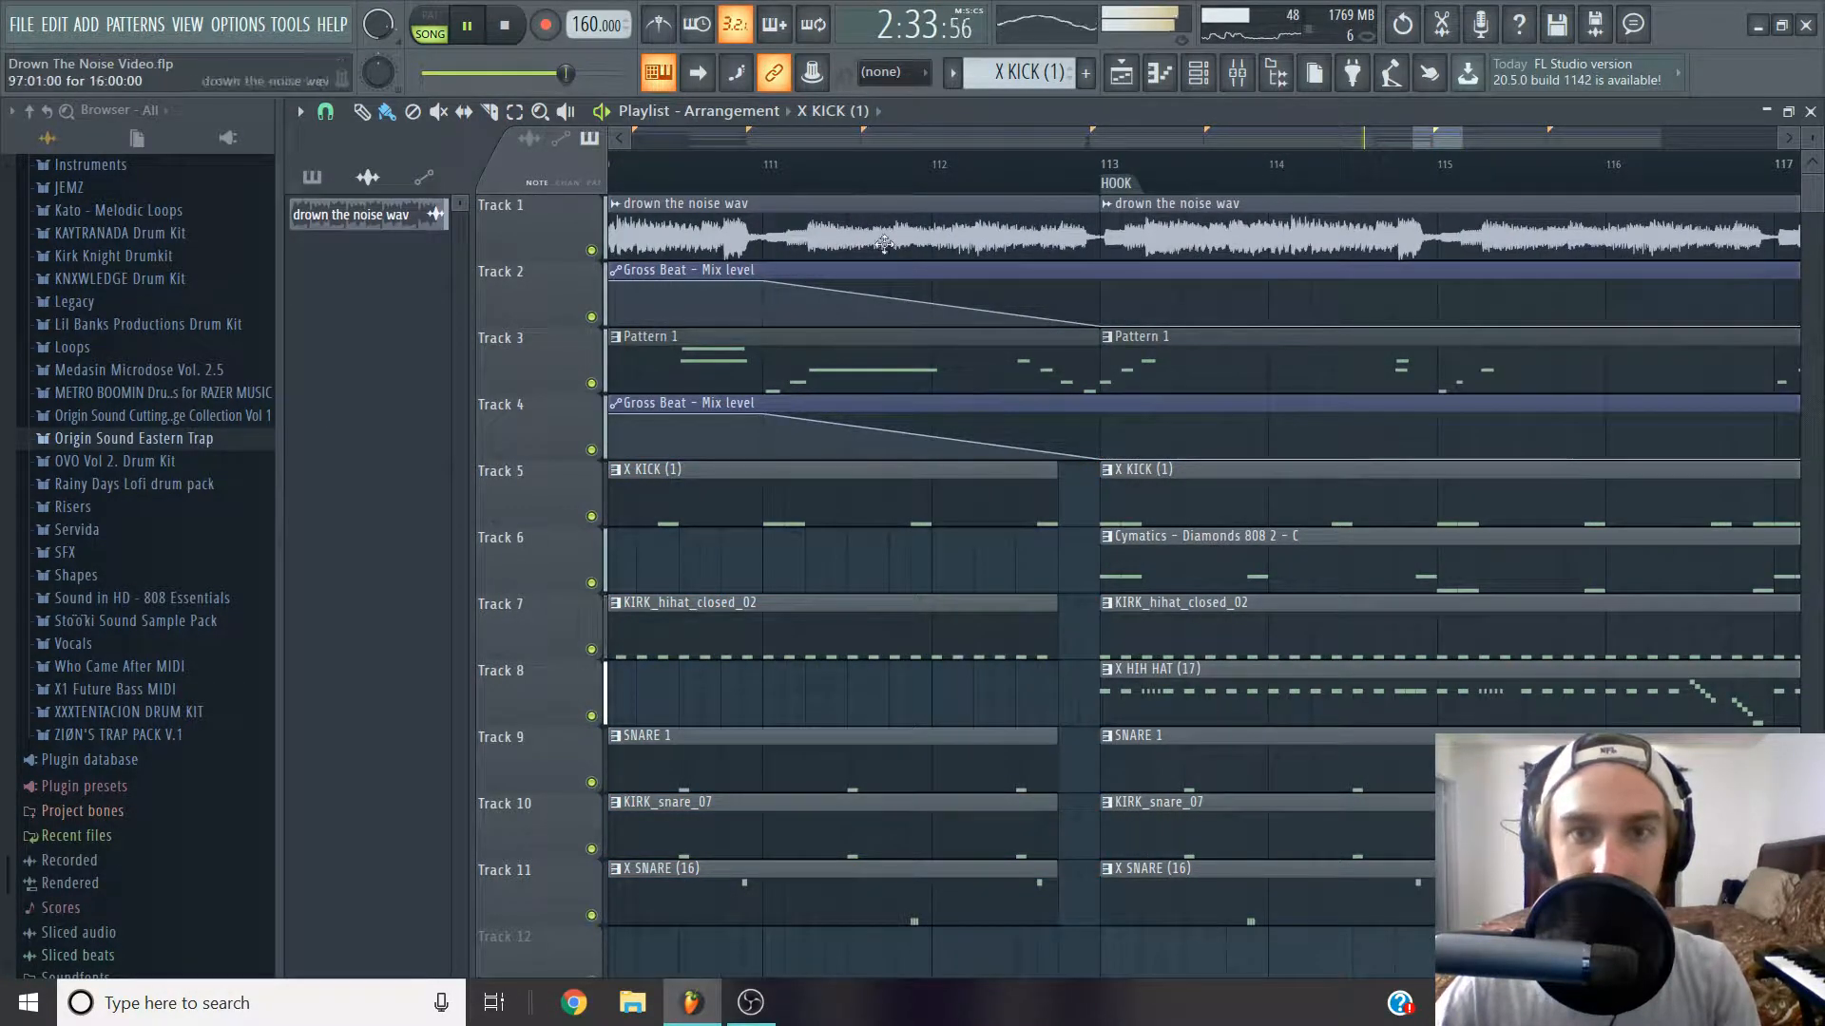
# Play from bar 112 to hear the drum gap before the HOOK.
pyautogui.click(932, 163)
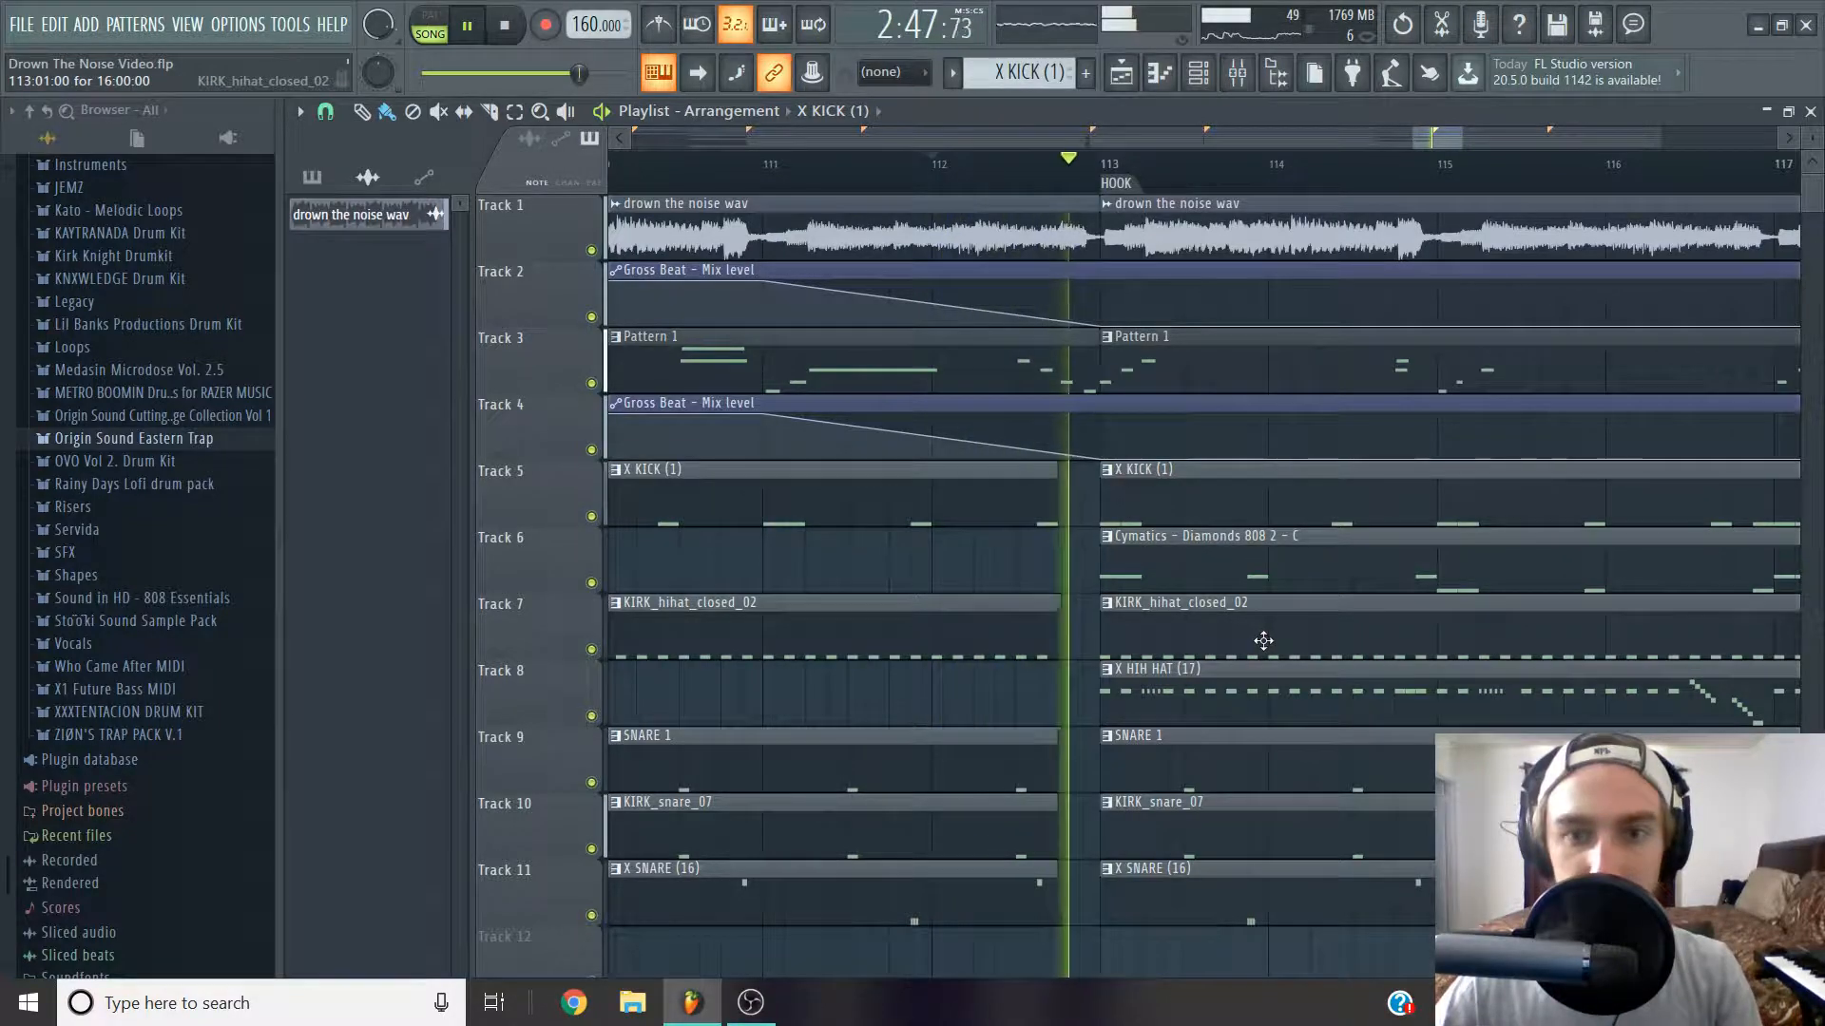
pyautogui.scroll(-4, 1439, 622)
pyautogui.scroll(-5, 1439, 621)
pyautogui.press('space')
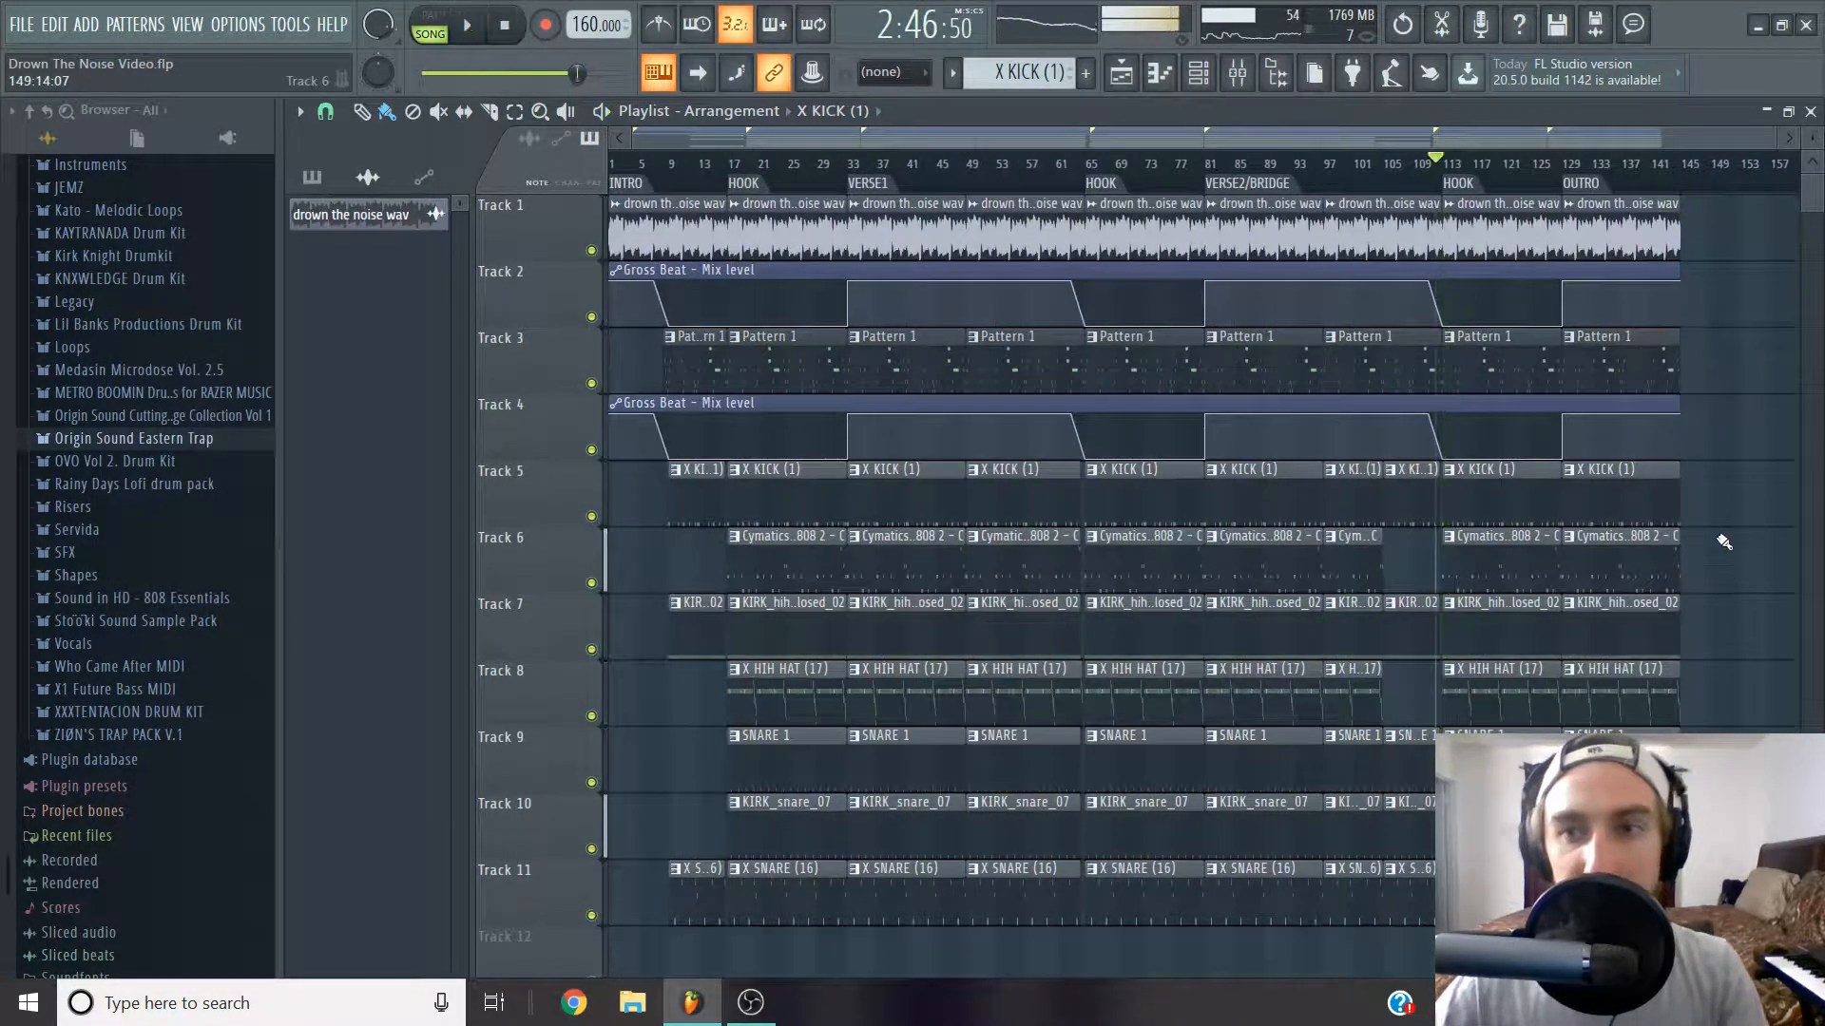
# Insert an empty track above Track 1 and create an automation clip for the Master volume.
pyautogui.scroll(3, 1754, 425)
pyautogui.rightClick(559, 201)
pyautogui.click(608, 604)
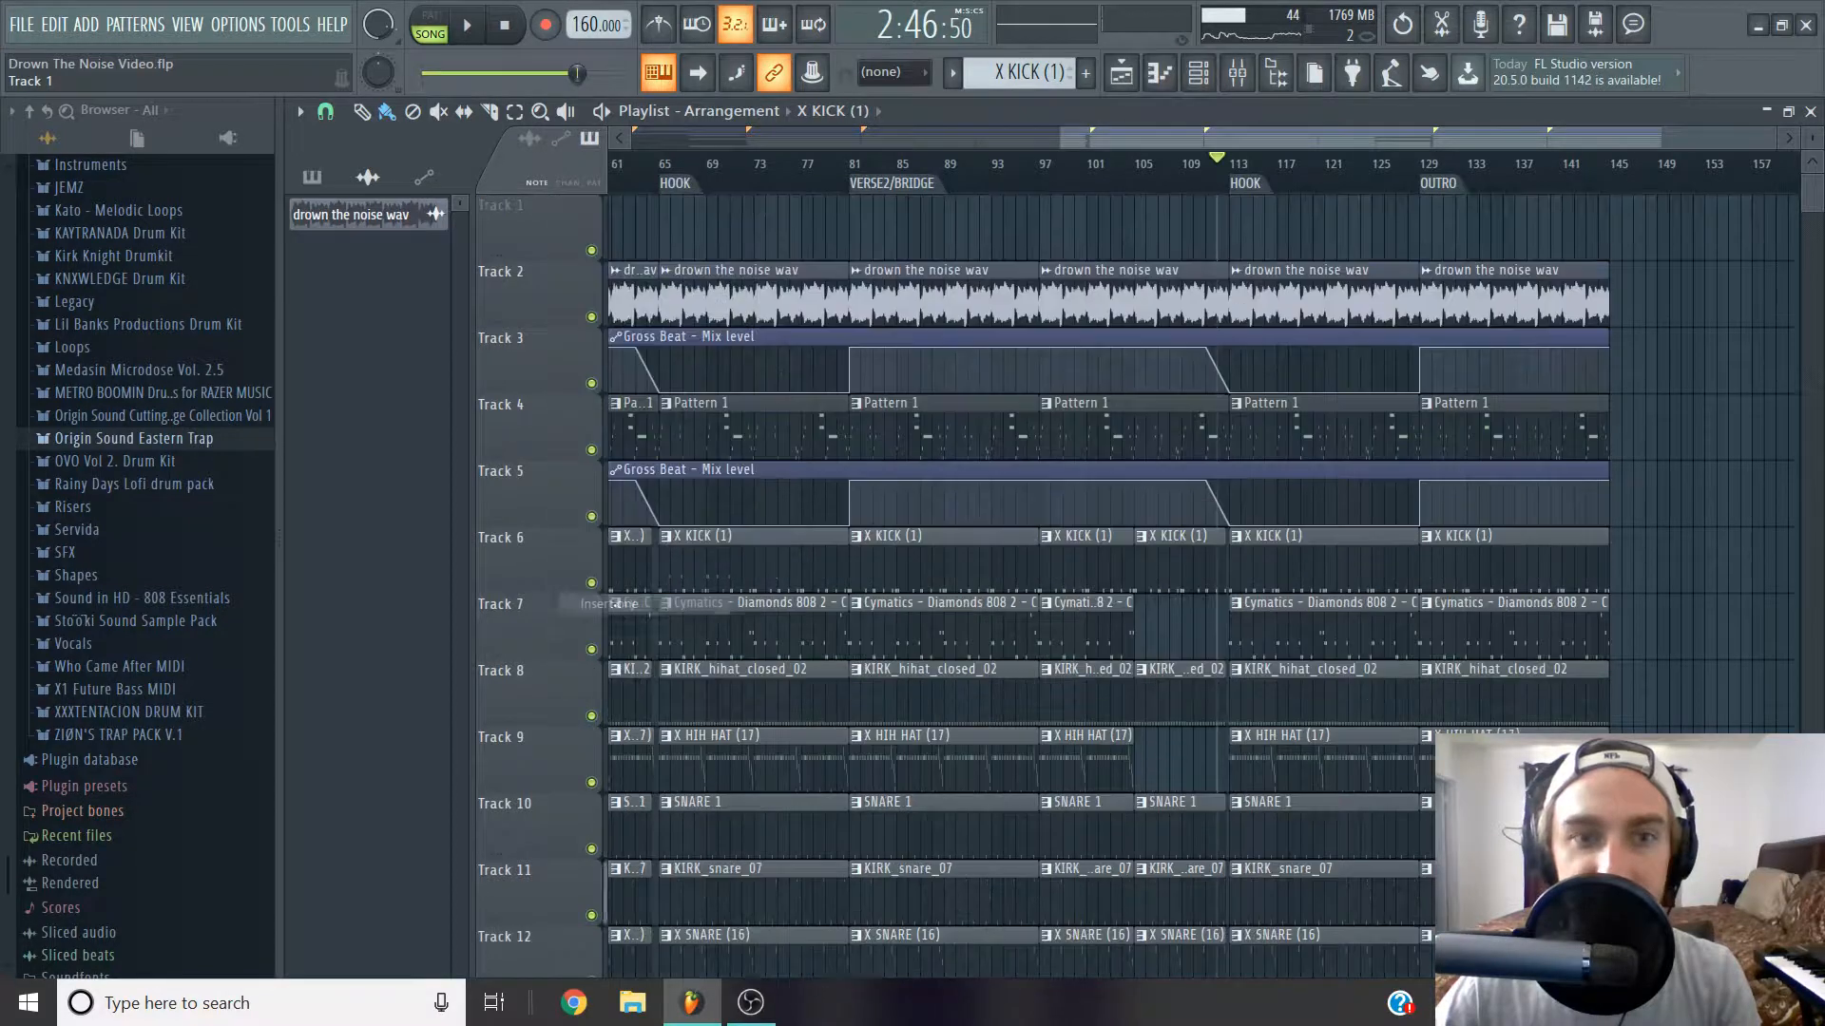
pyautogui.click(1237, 72)
pyautogui.rightClick(334, 548)
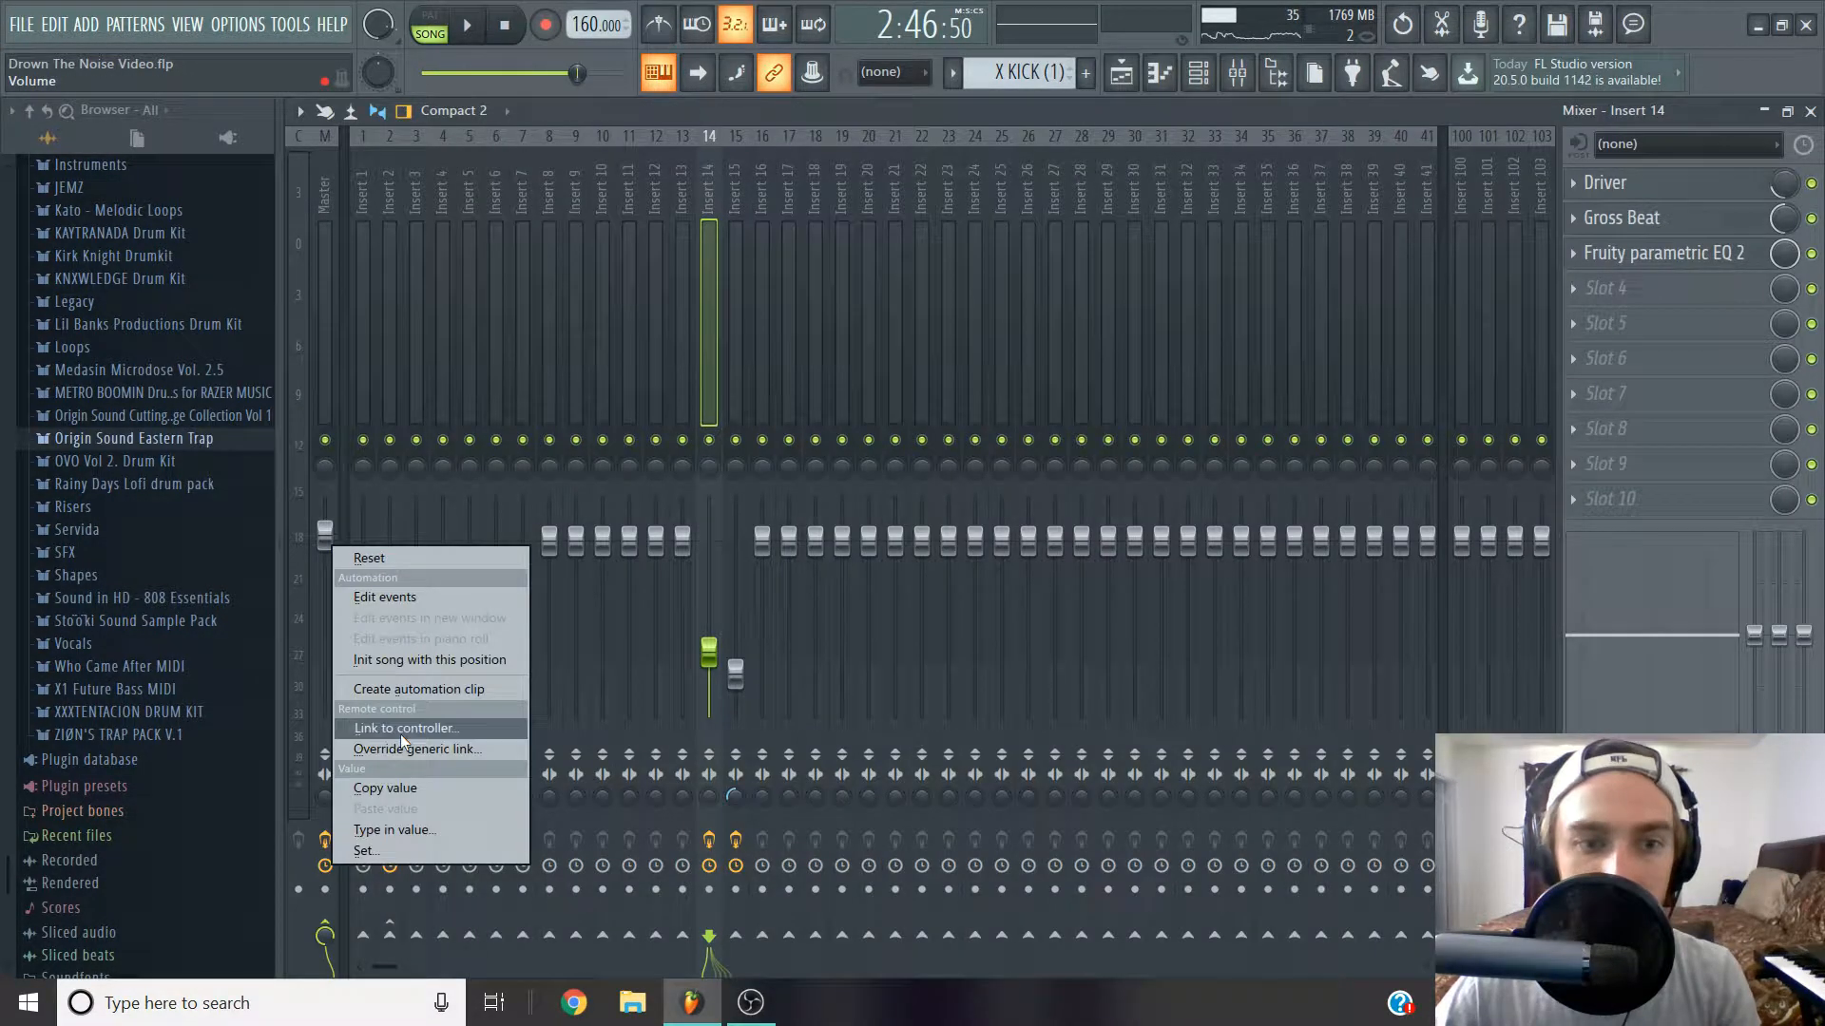
pyautogui.click(407, 690)
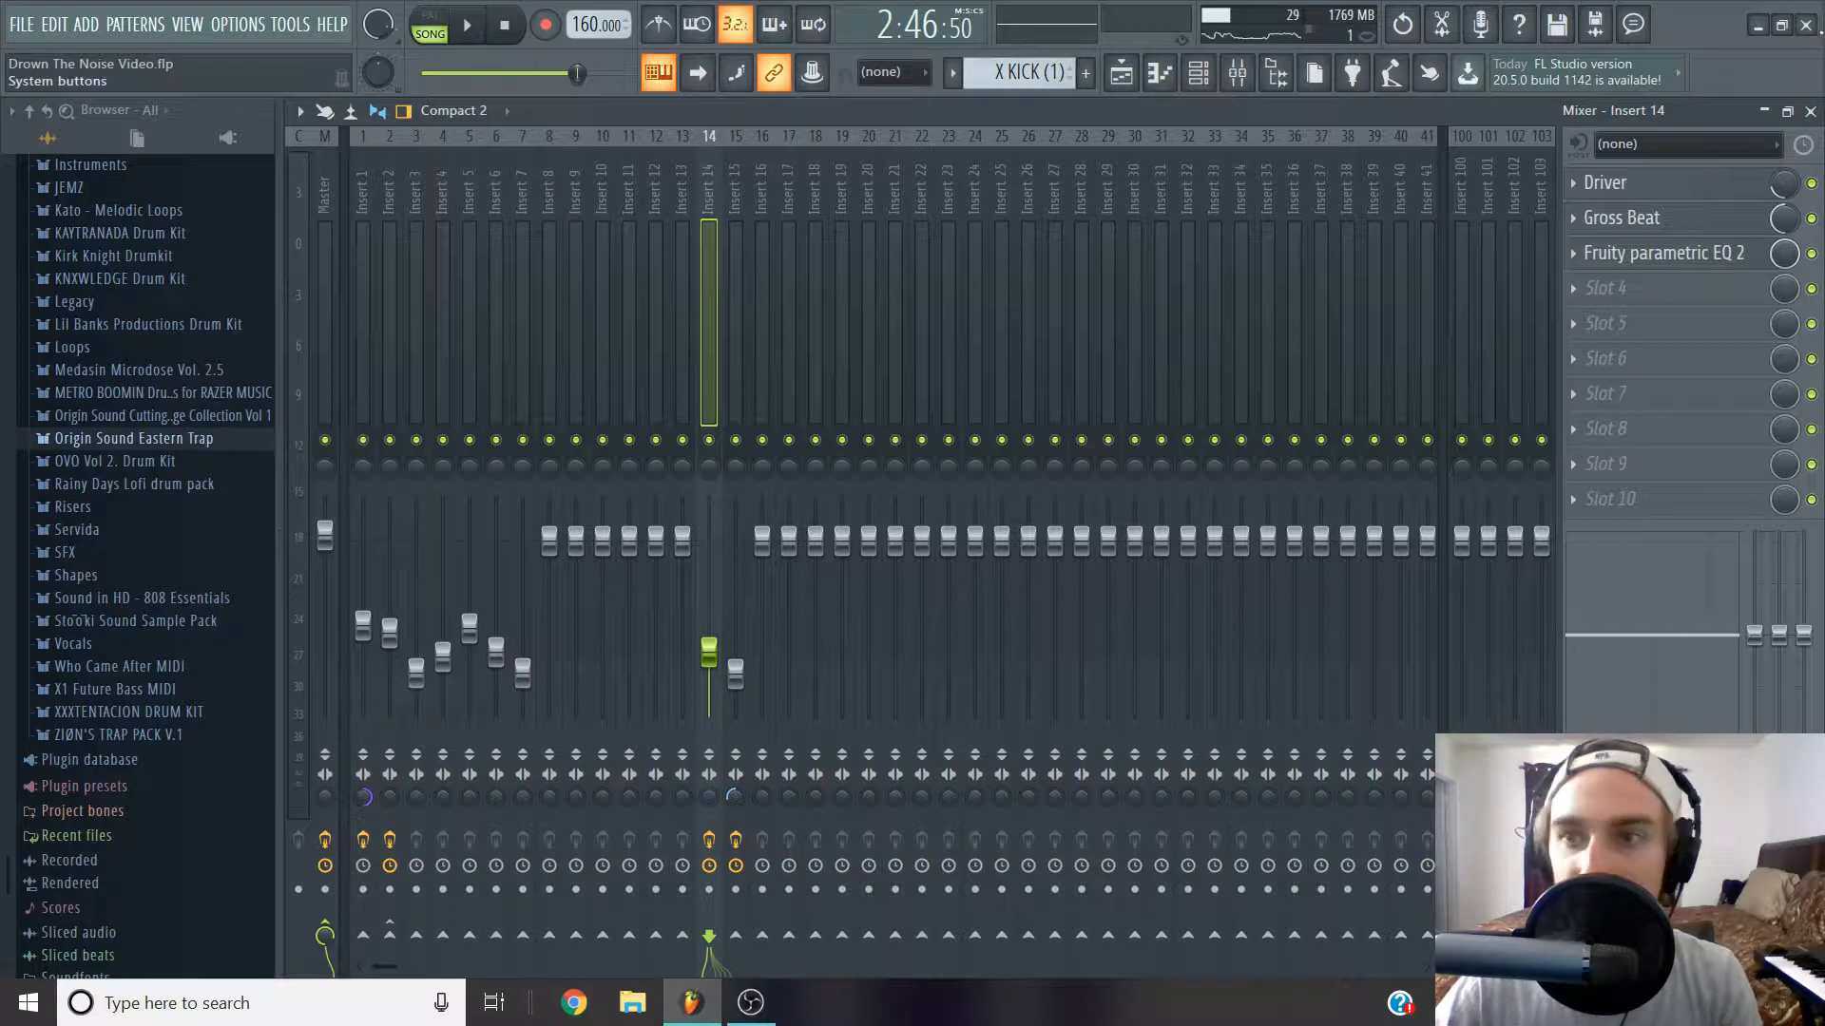
pyautogui.click(1810, 110)
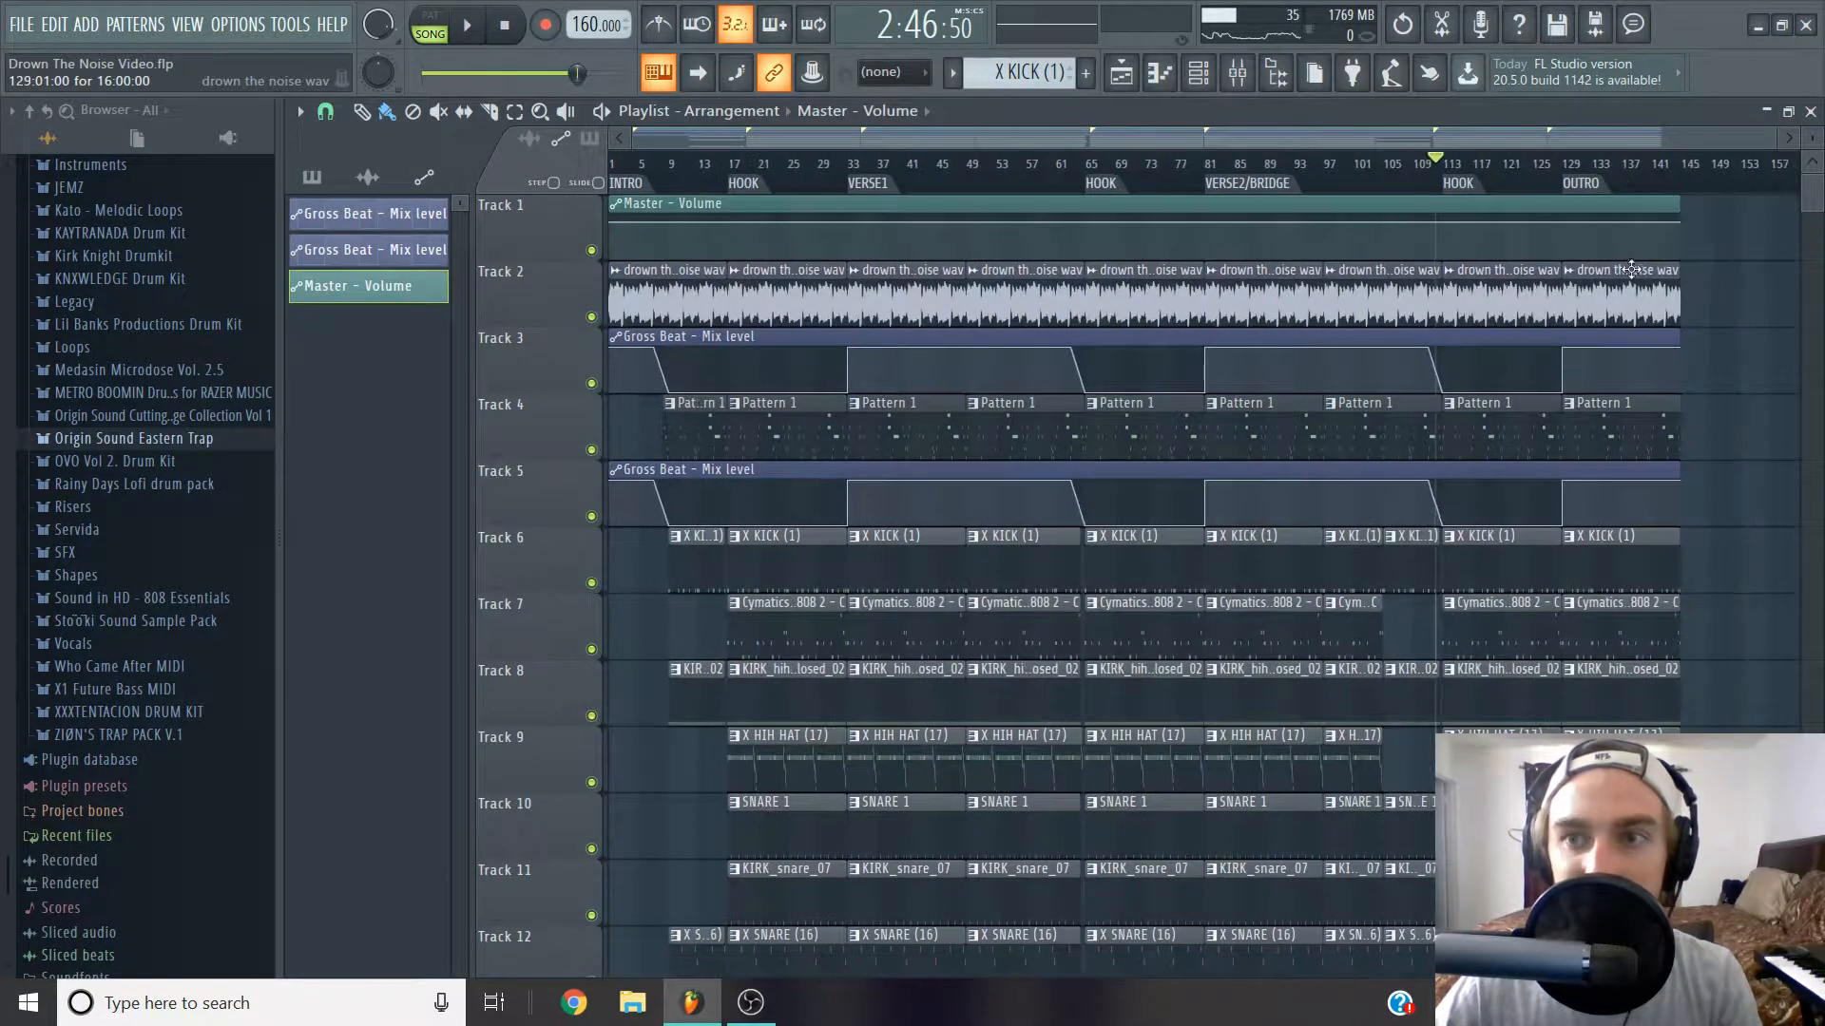
# Add a point to the Master - Volume clip at bar 129, the OUTRO start, and paste the end point's 83% value into it.
pyautogui.rightClick(1678, 221)
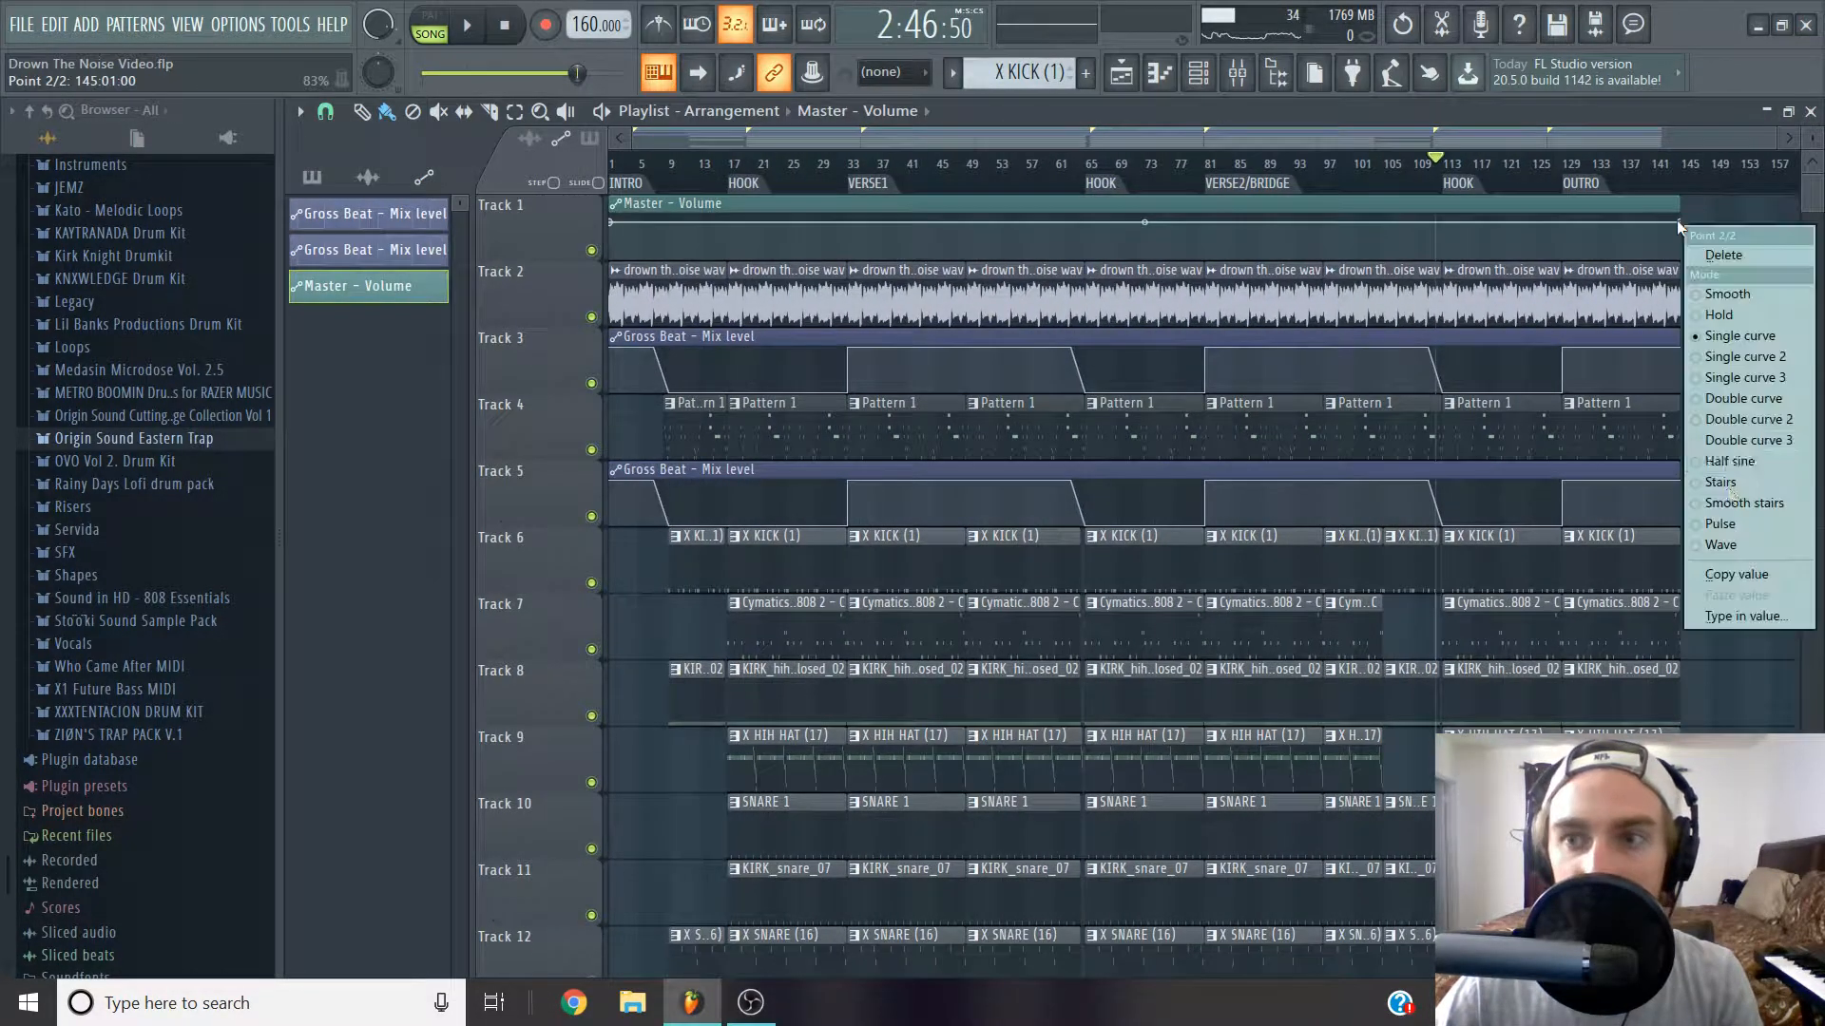
pyautogui.click(1748, 577)
pyautogui.scroll(5, 1691, 303)
pyautogui.rightClick(1123, 225)
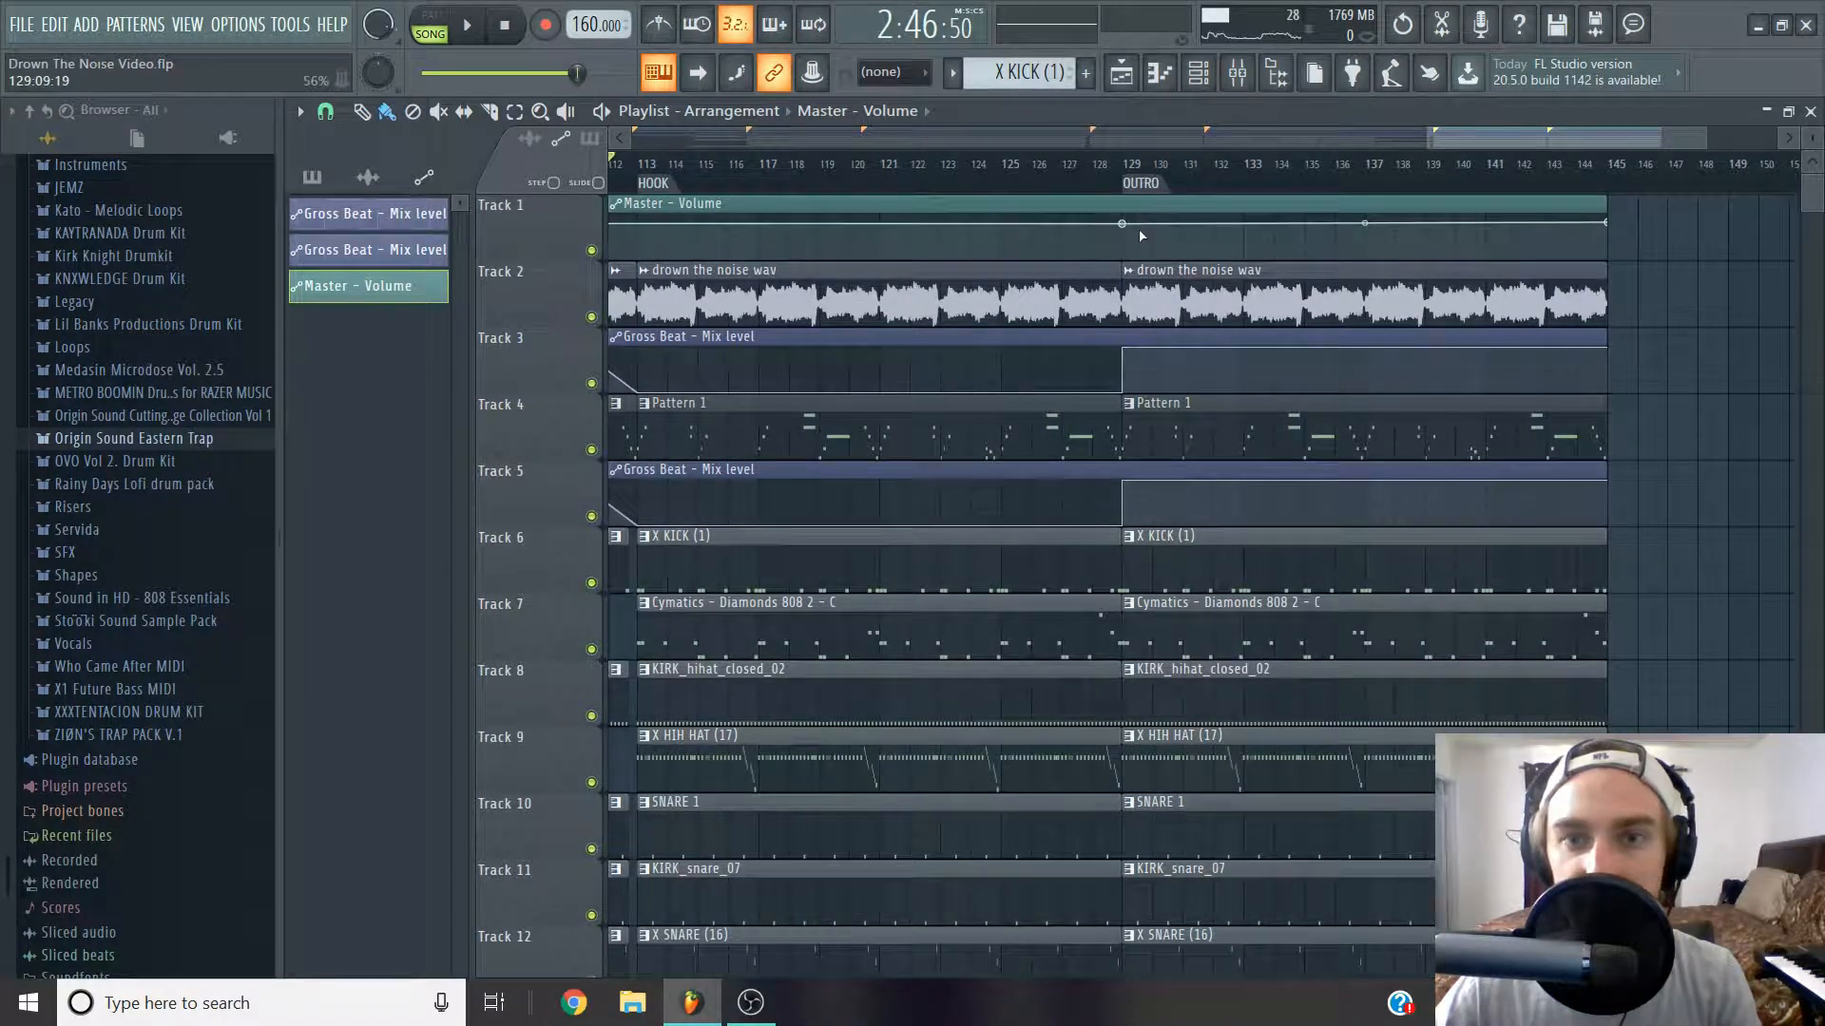
pyautogui.rightClick(1122, 225)
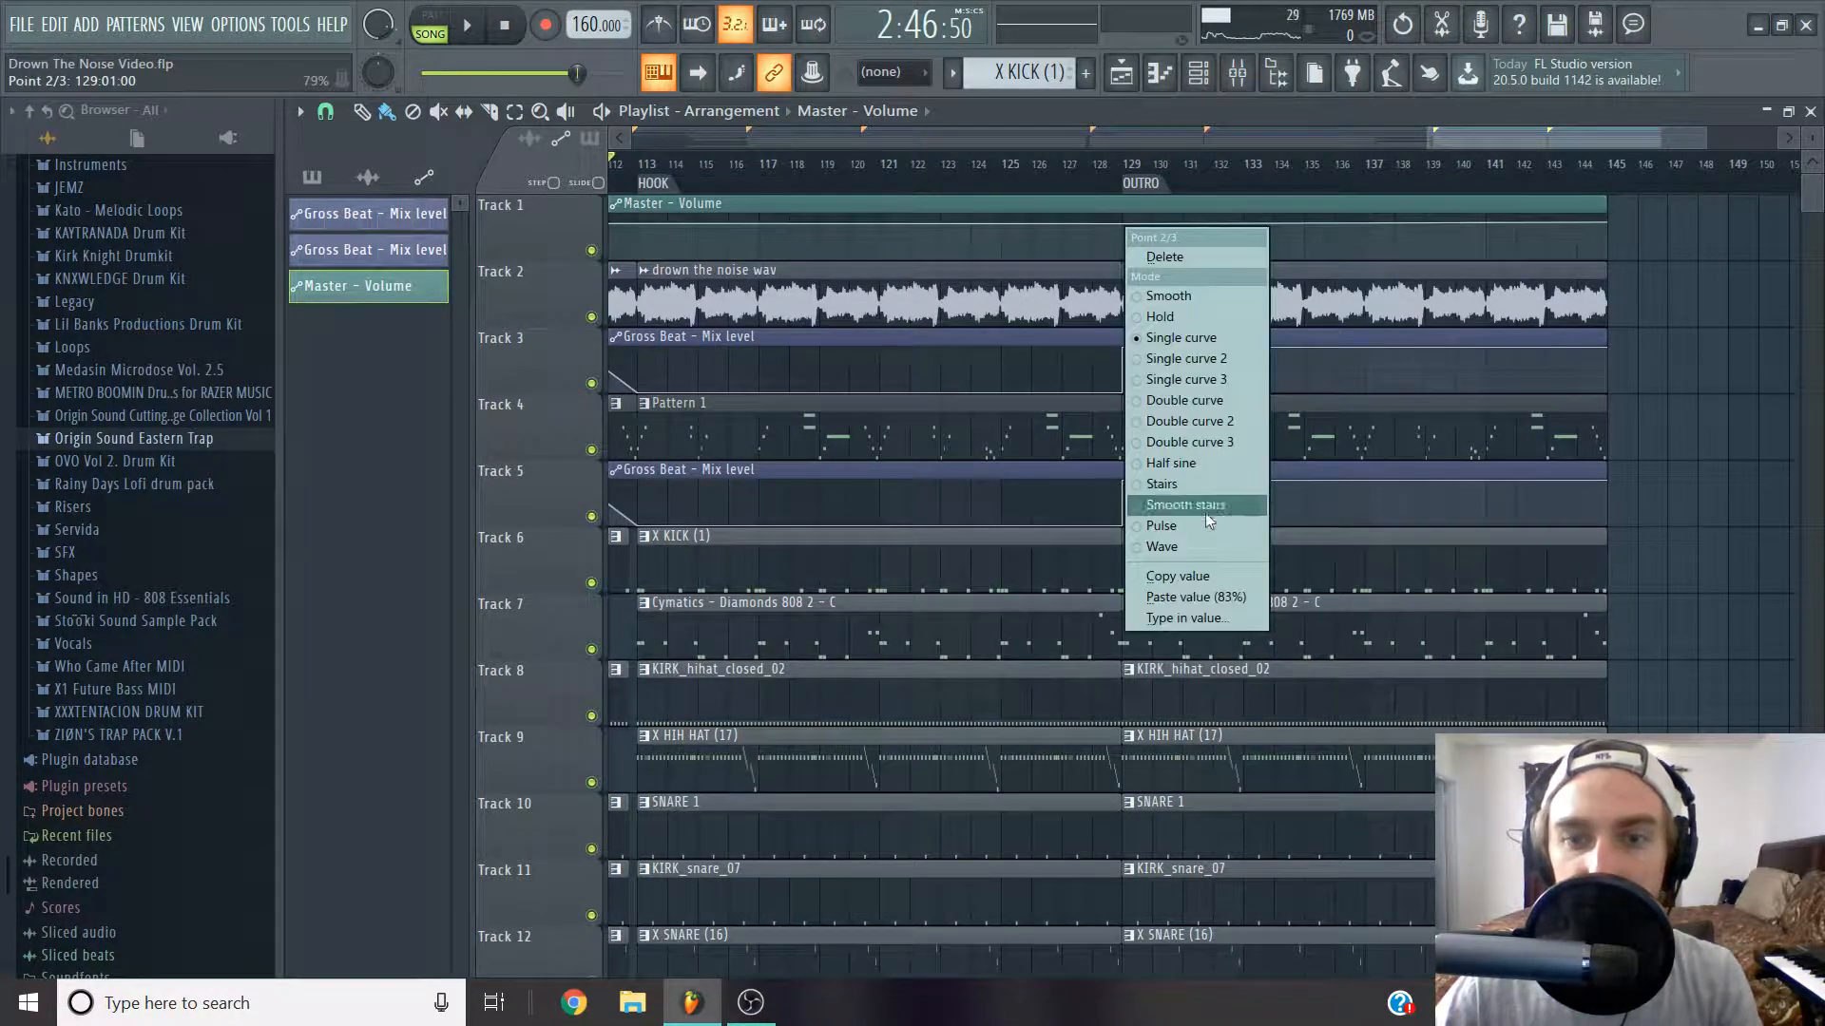
pyautogui.click(1212, 596)
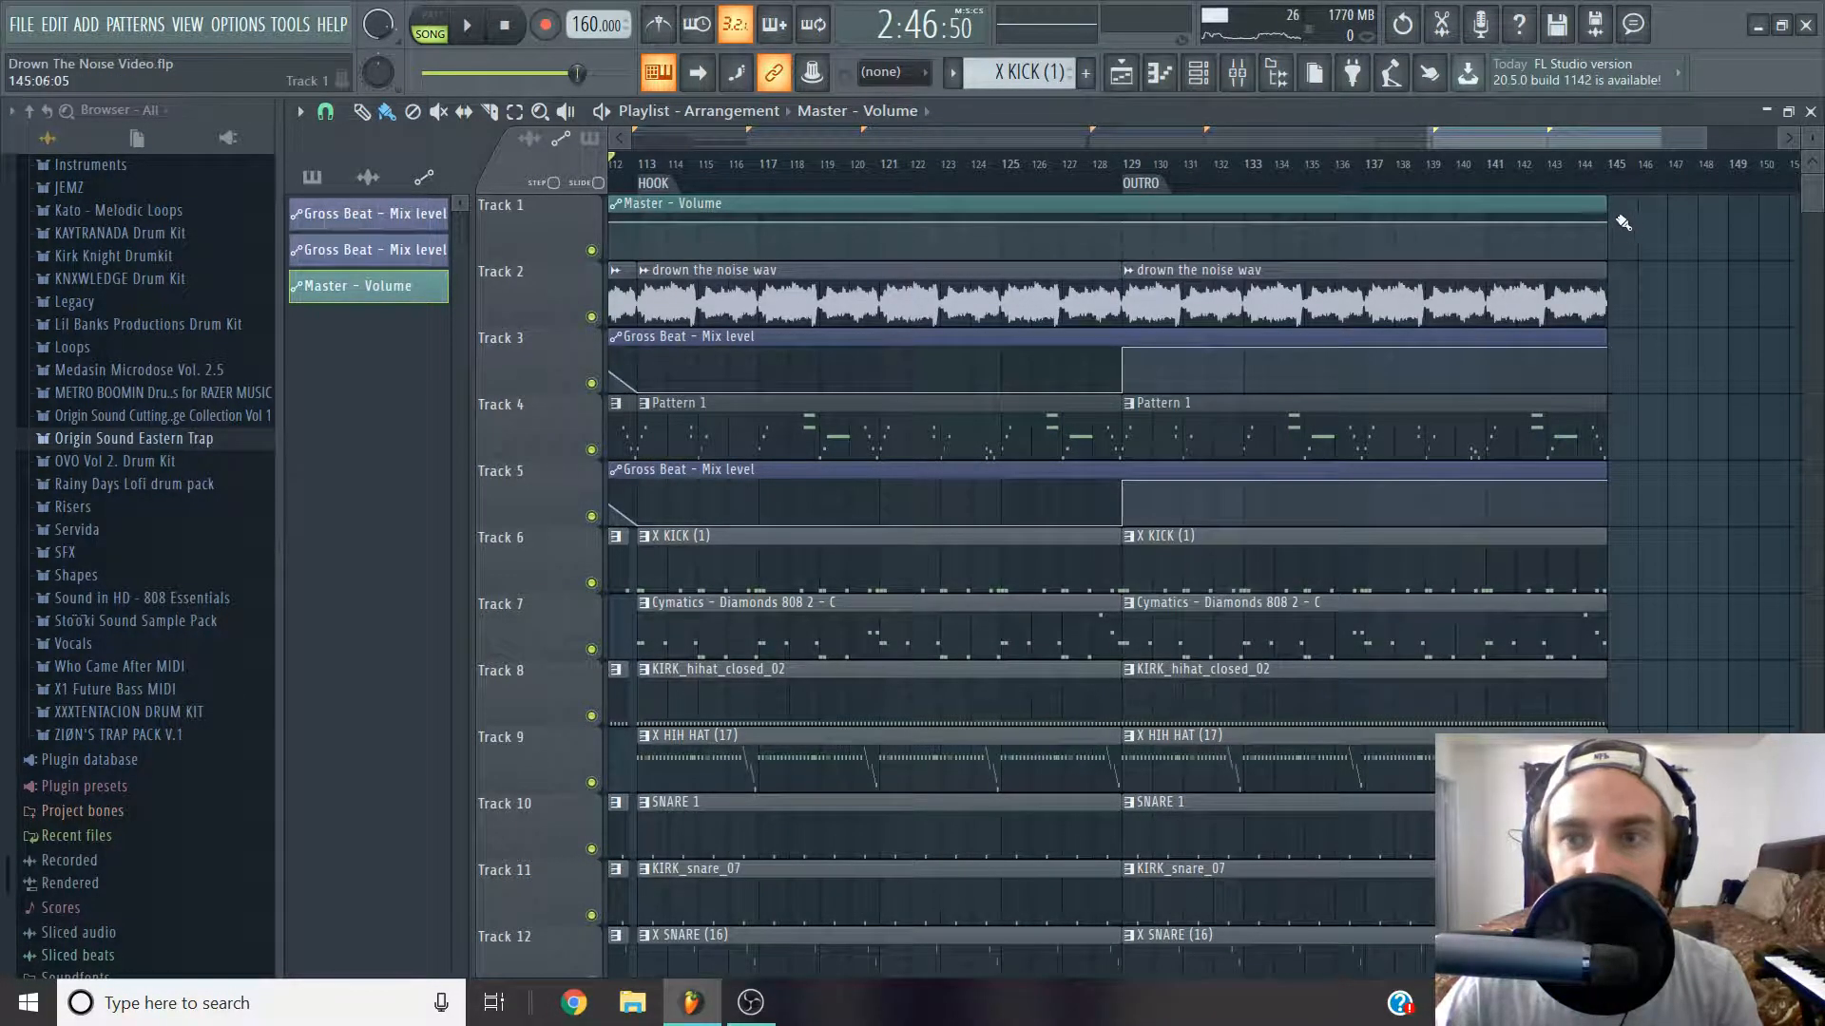
# Lower the Master - Volume end point to zero and move it to about bar 136, and audition the fade from bar 133.
pyautogui.moveTo(1606, 222); pyautogui.dragTo(1602, 277)
pyautogui.moveTo(1600, 350); pyautogui.dragTo(1378, 408)
pyautogui.press('space')
pyautogui.click(1332, 163)
pyautogui.click(1253, 163)
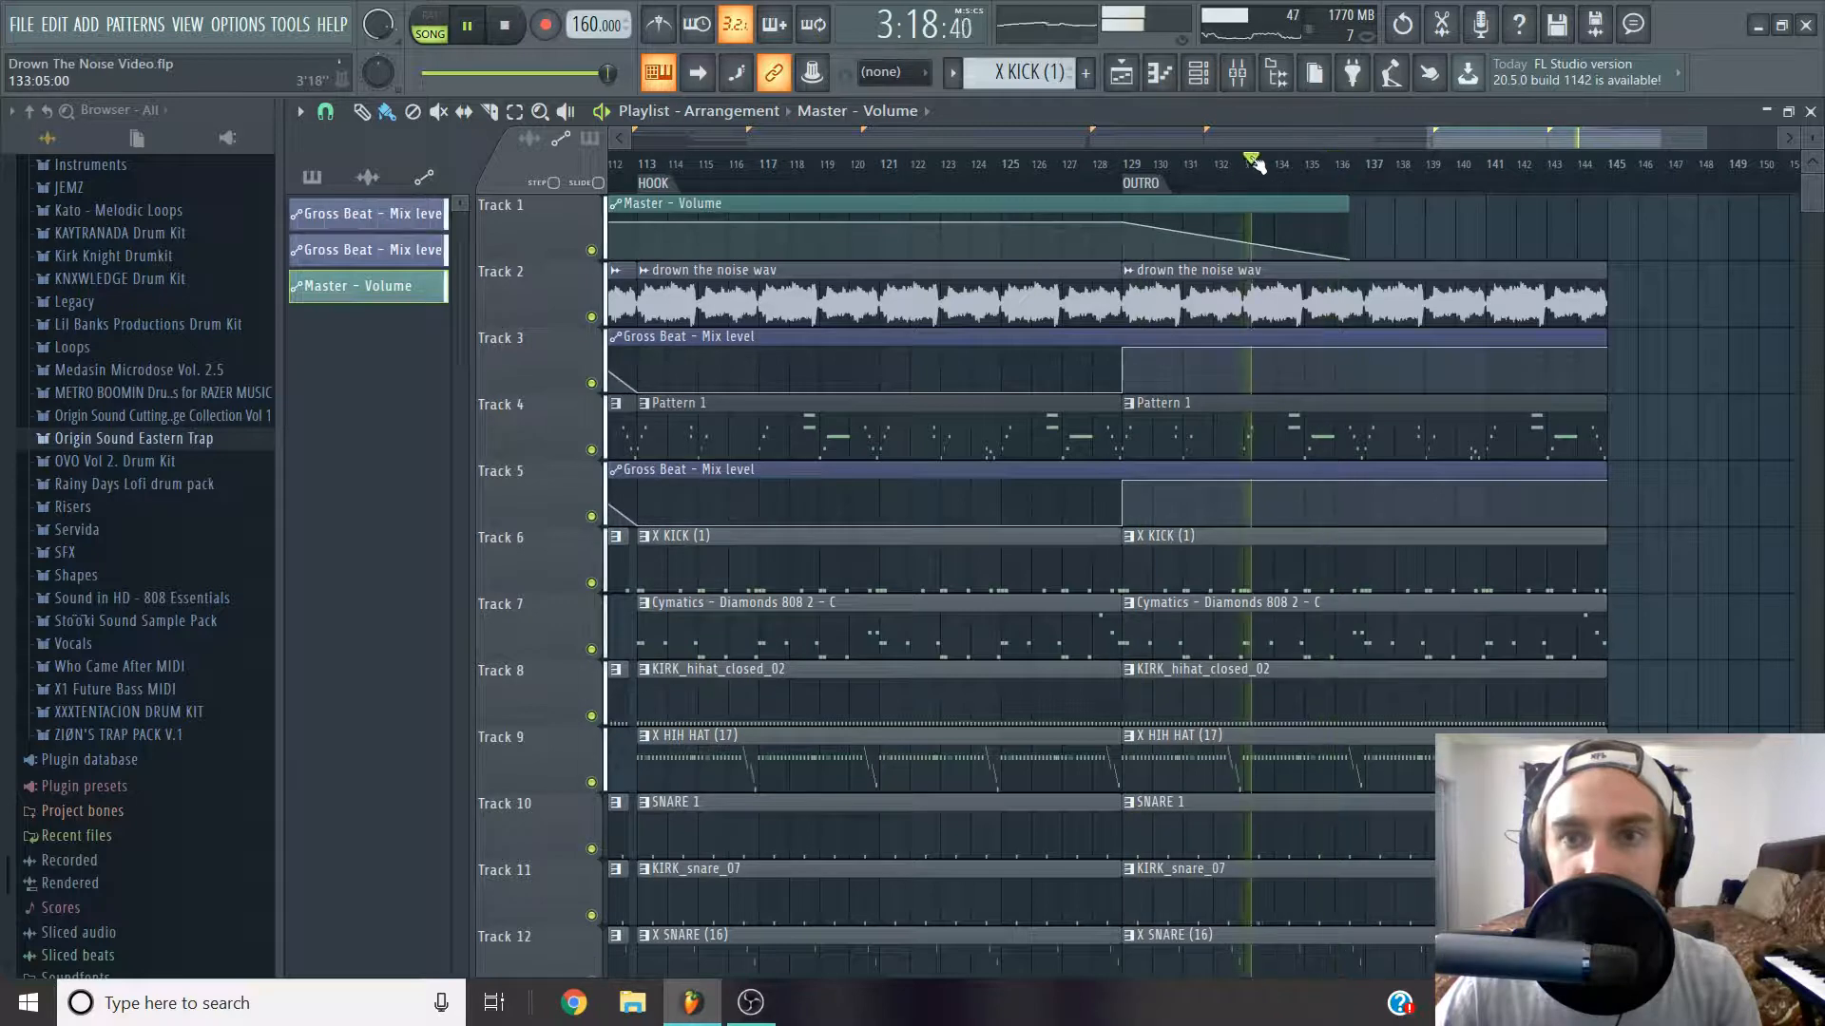
pyautogui.scroll(-3, 1580, 217)
pyautogui.press('space')
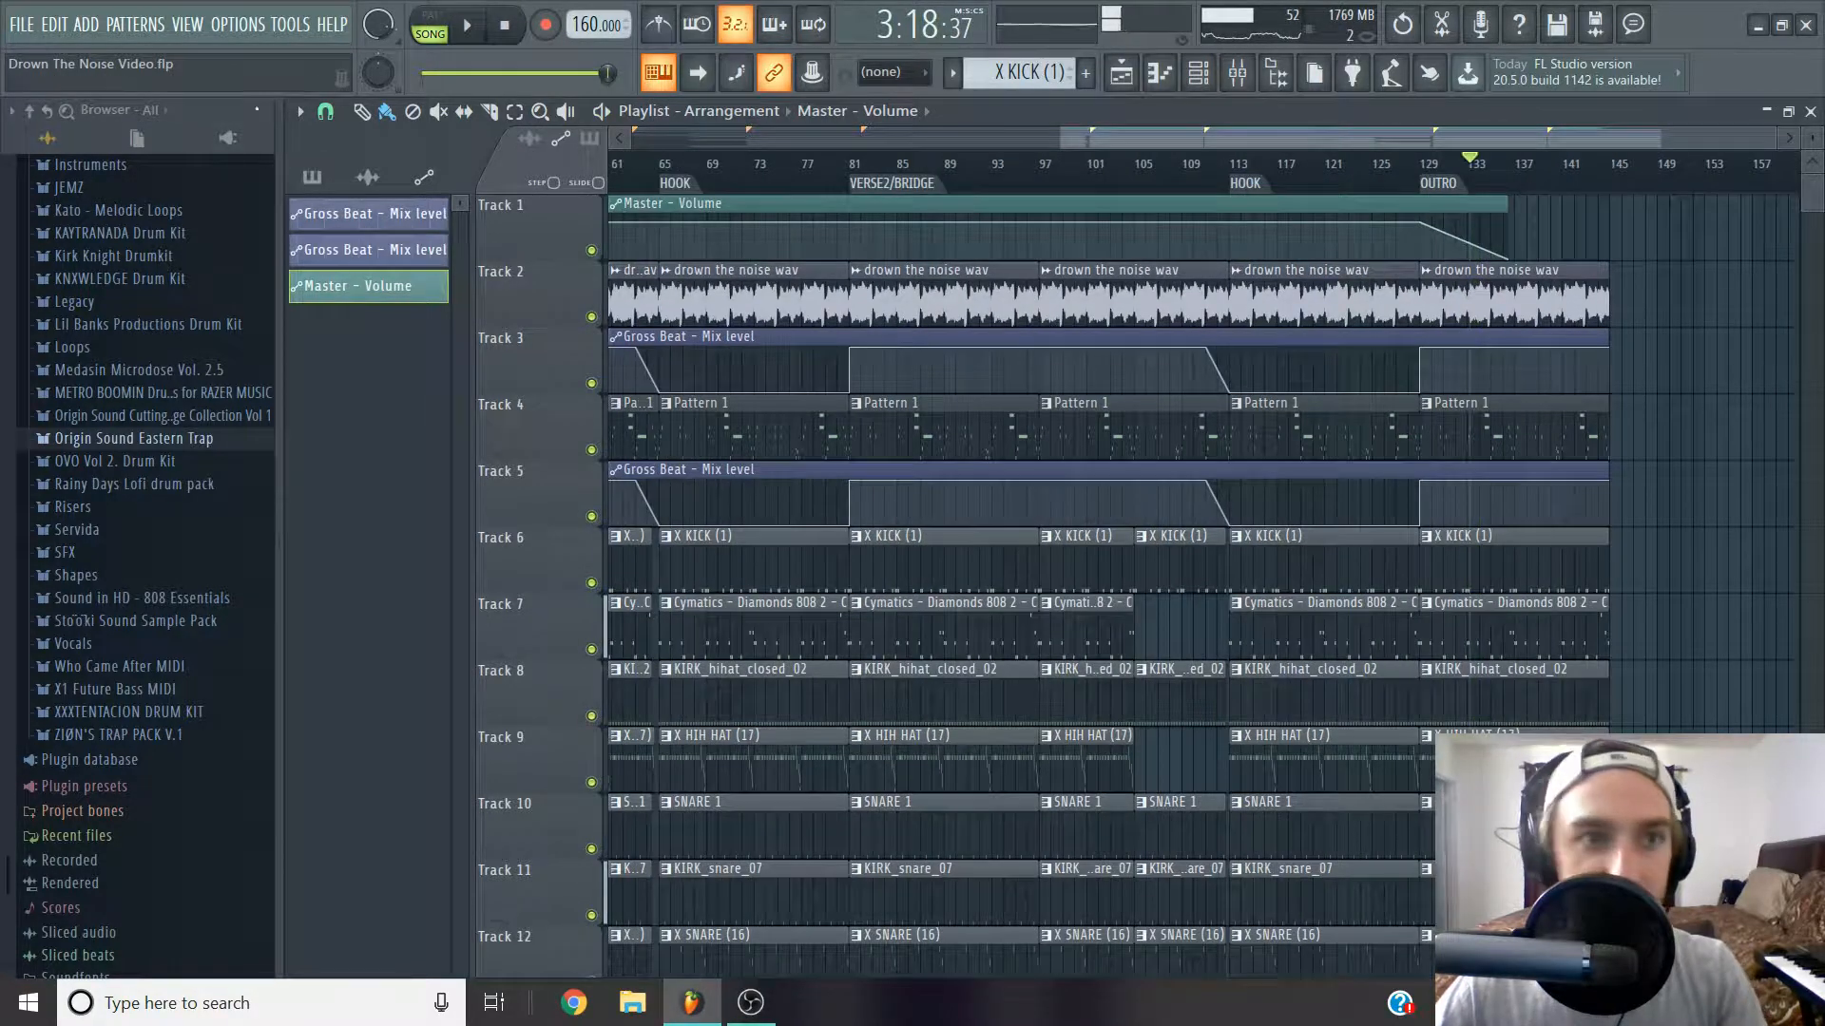
pyautogui.click(510, 26)
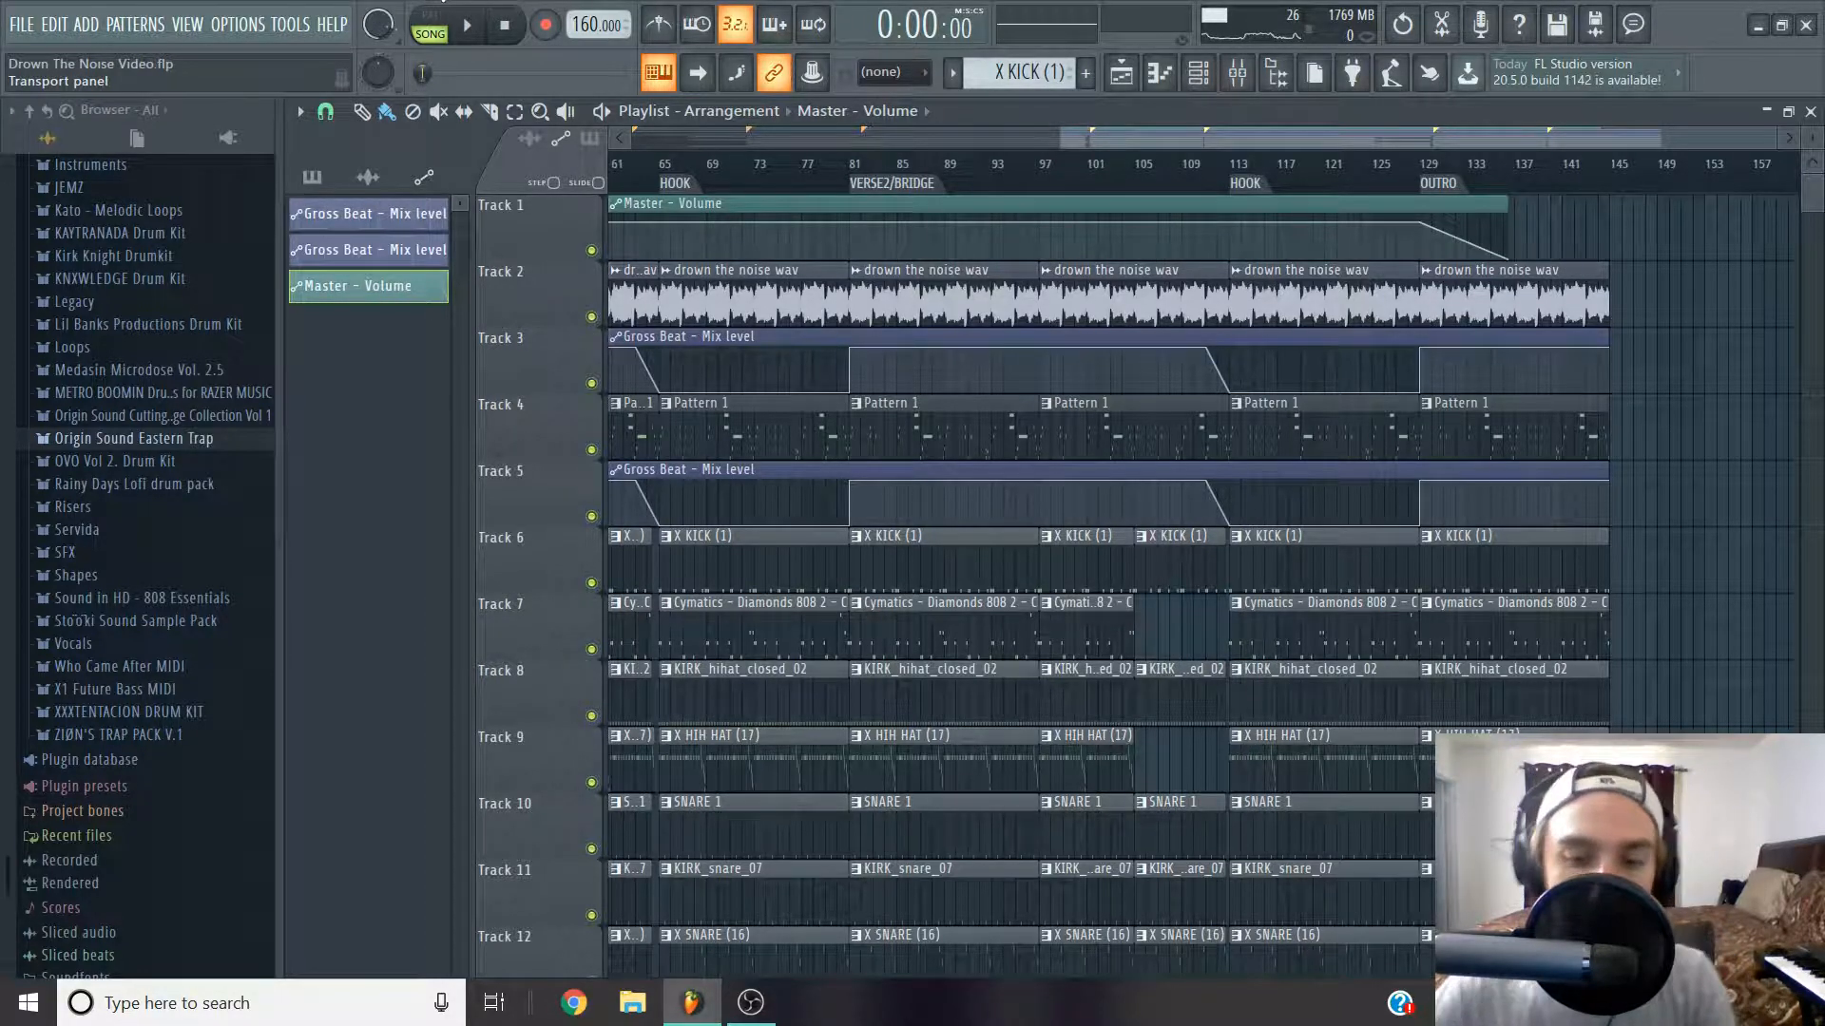
# Review the full arrangement from the Master - Volume automation down to the X SNARE (16) track.
pyautogui.scroll(-3, 736, 178)
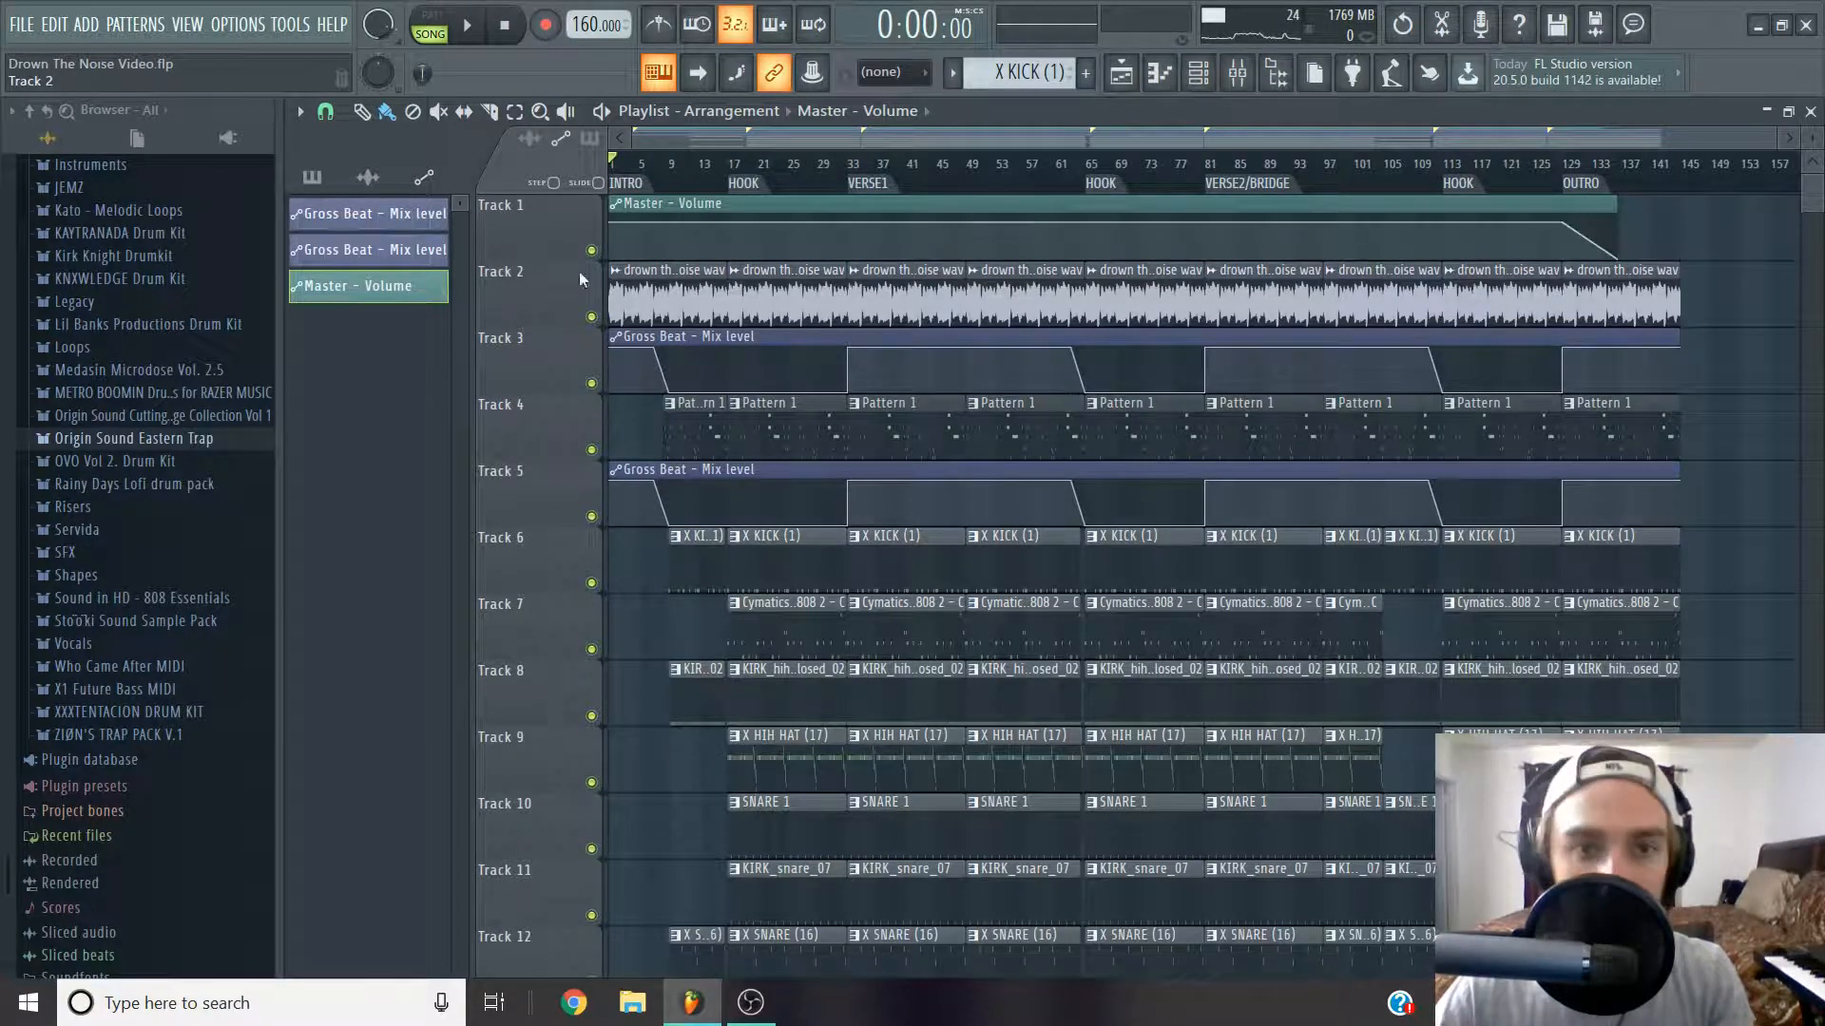
pyautogui.scroll(-5, 699, 668)
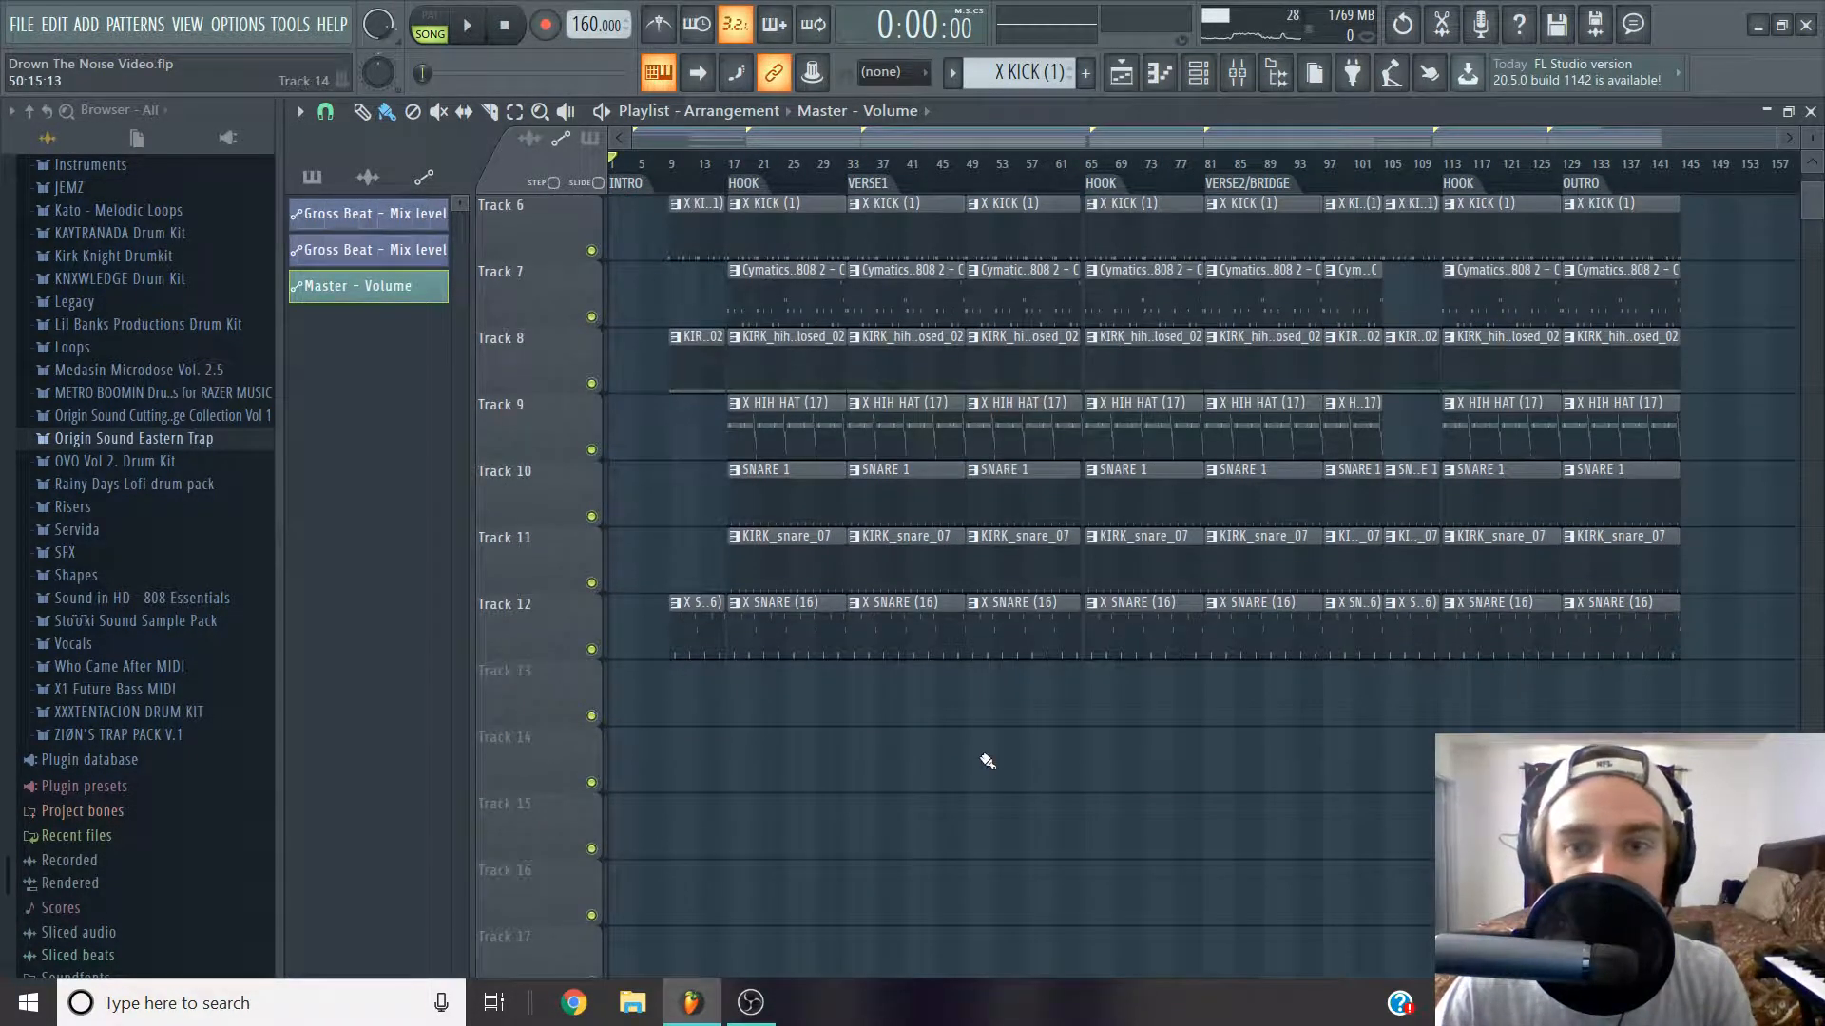
pyautogui.scroll(5, 967, 784)
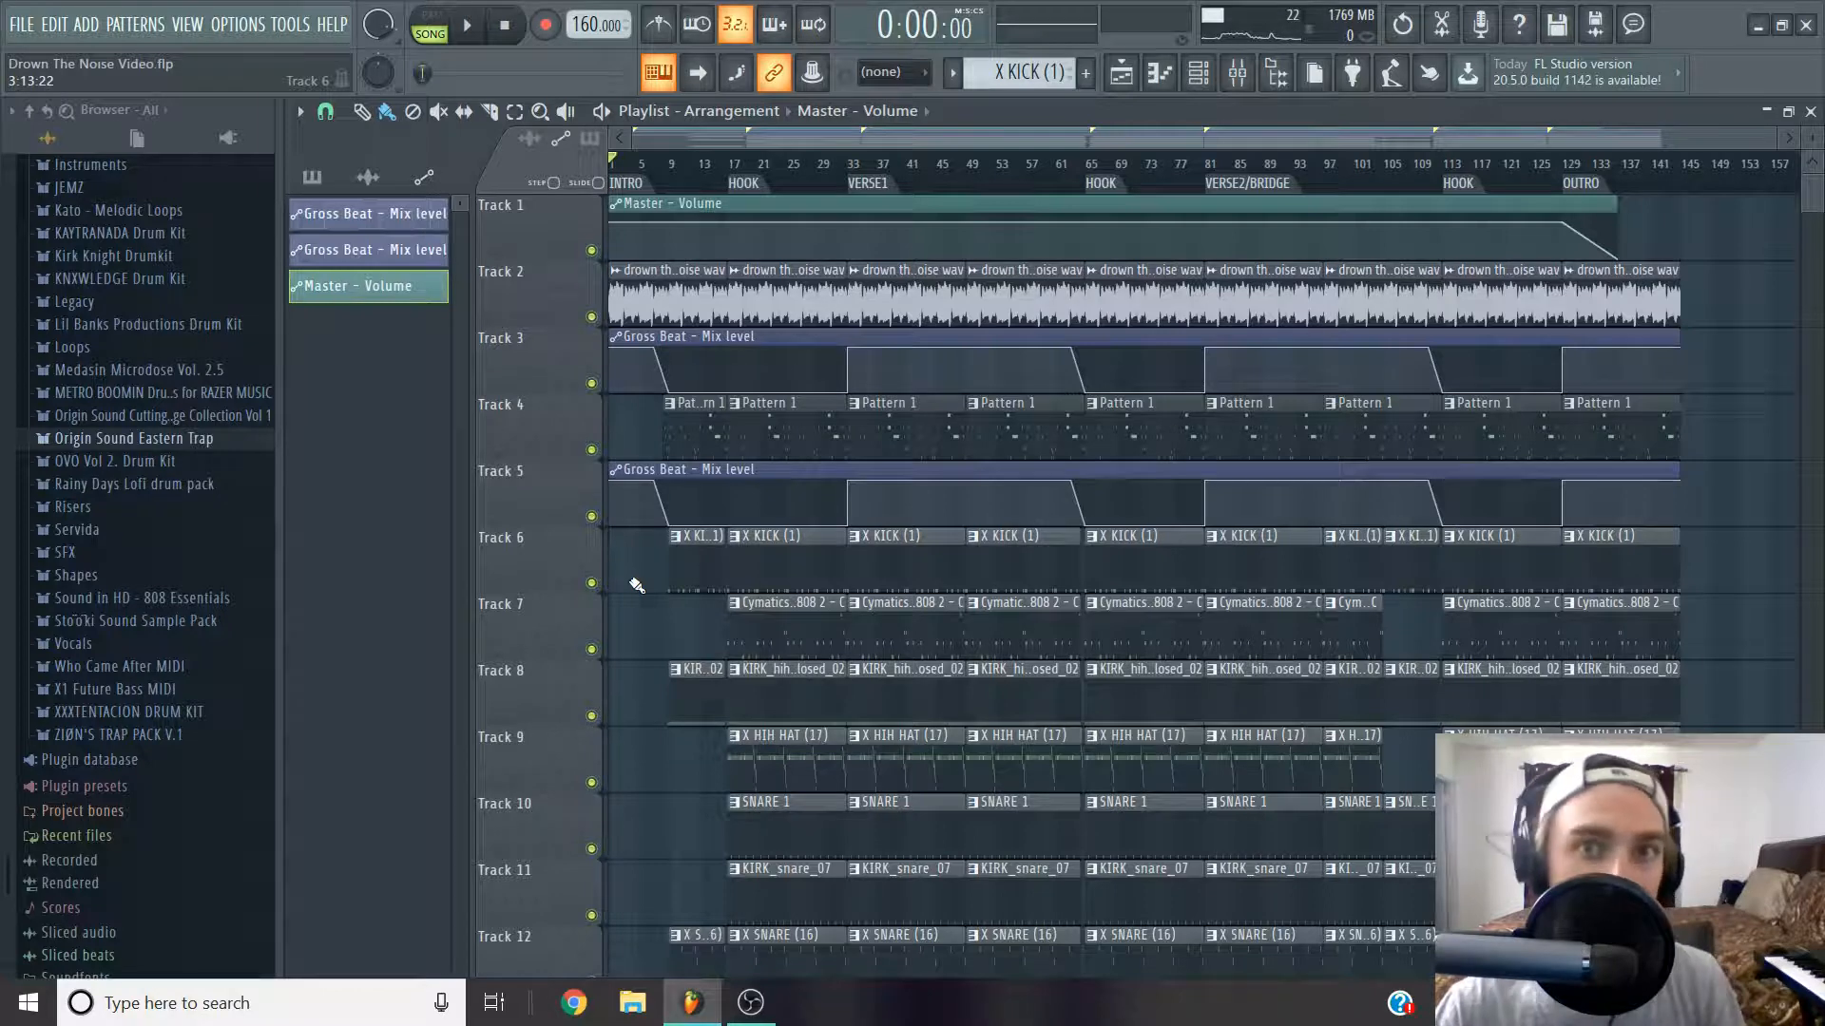
pyautogui.scroll(-1, 637, 586)
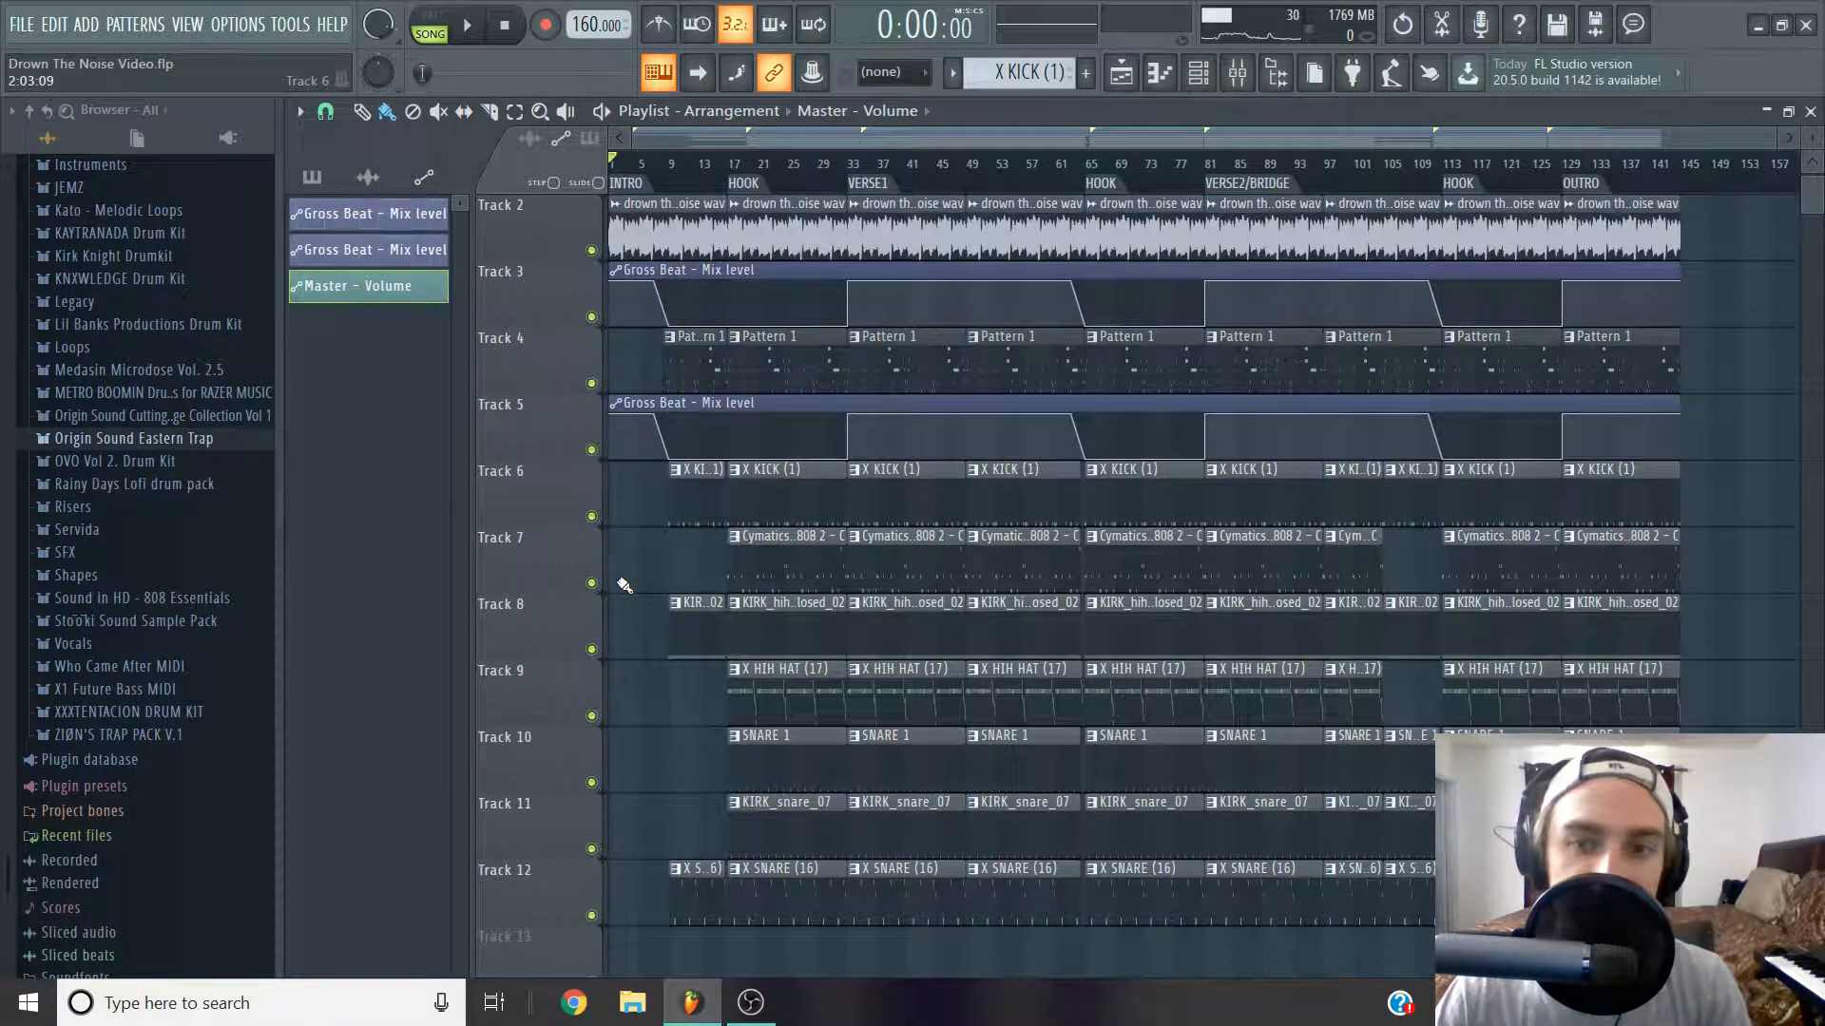
pyautogui.scroll(1, 617, 580)
pyautogui.scroll(-4, 625, 579)
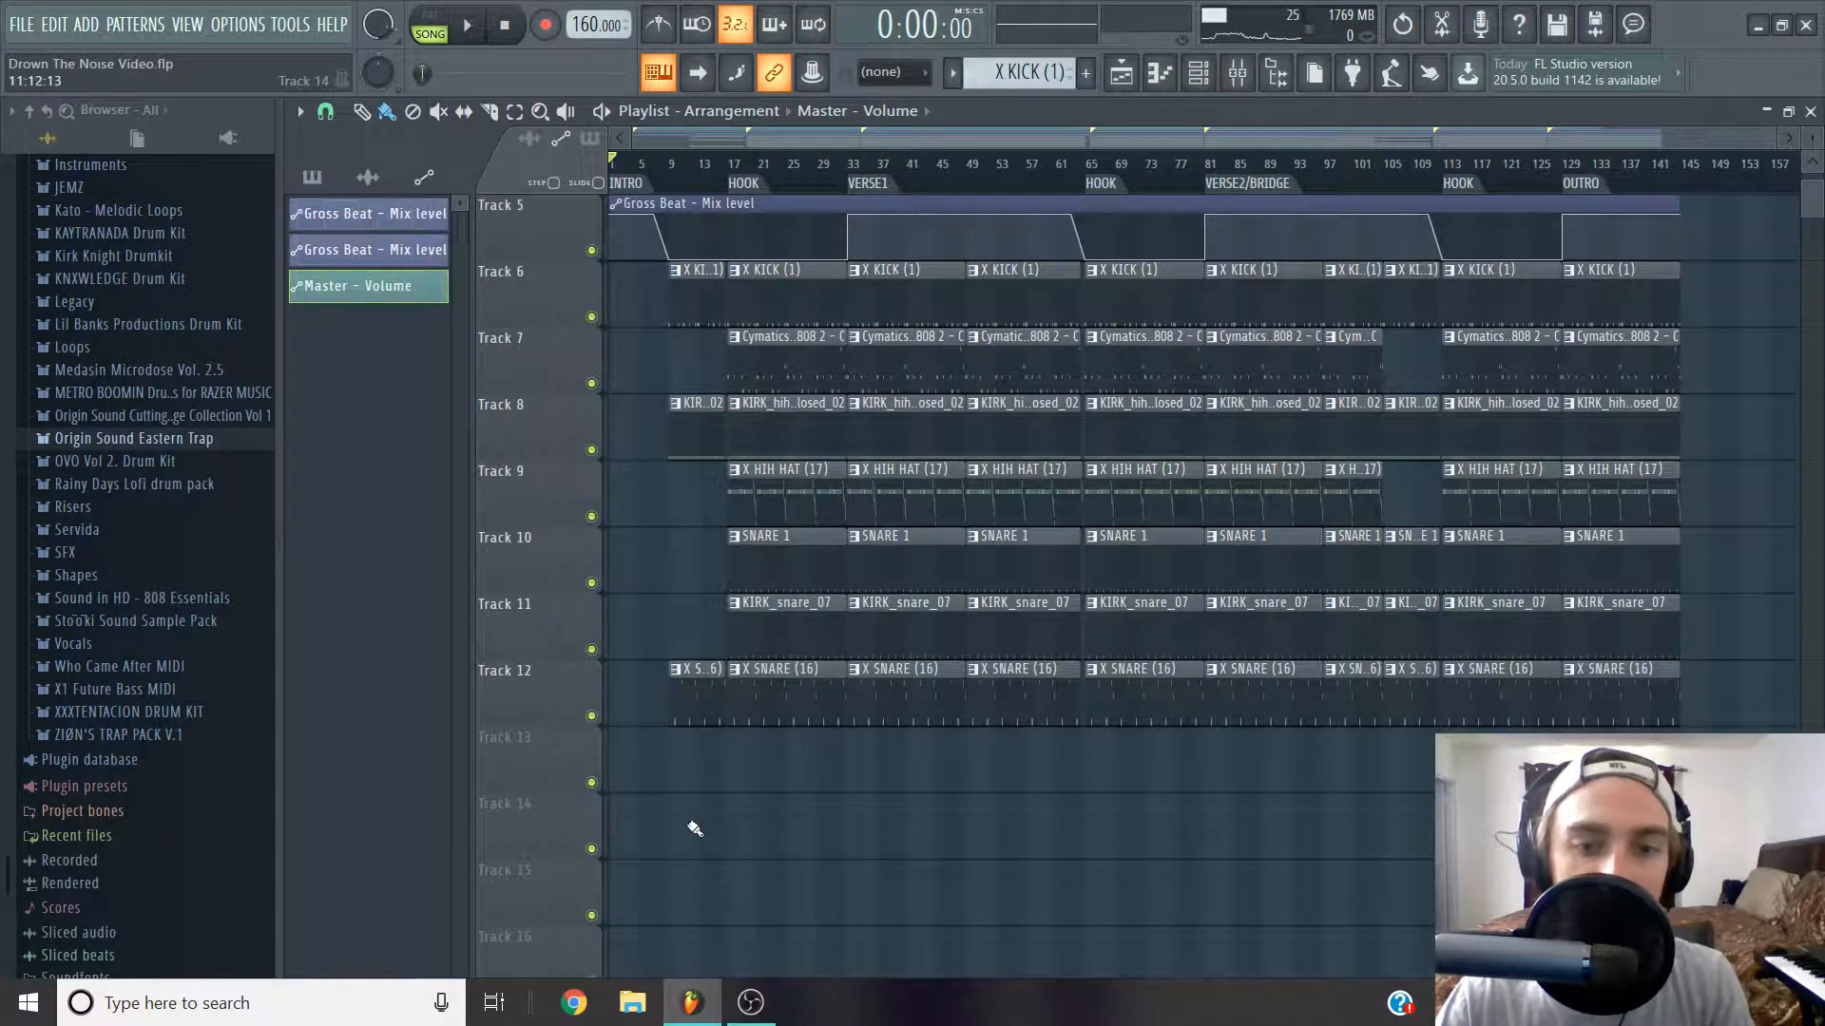
pyautogui.scroll(3, 694, 829)
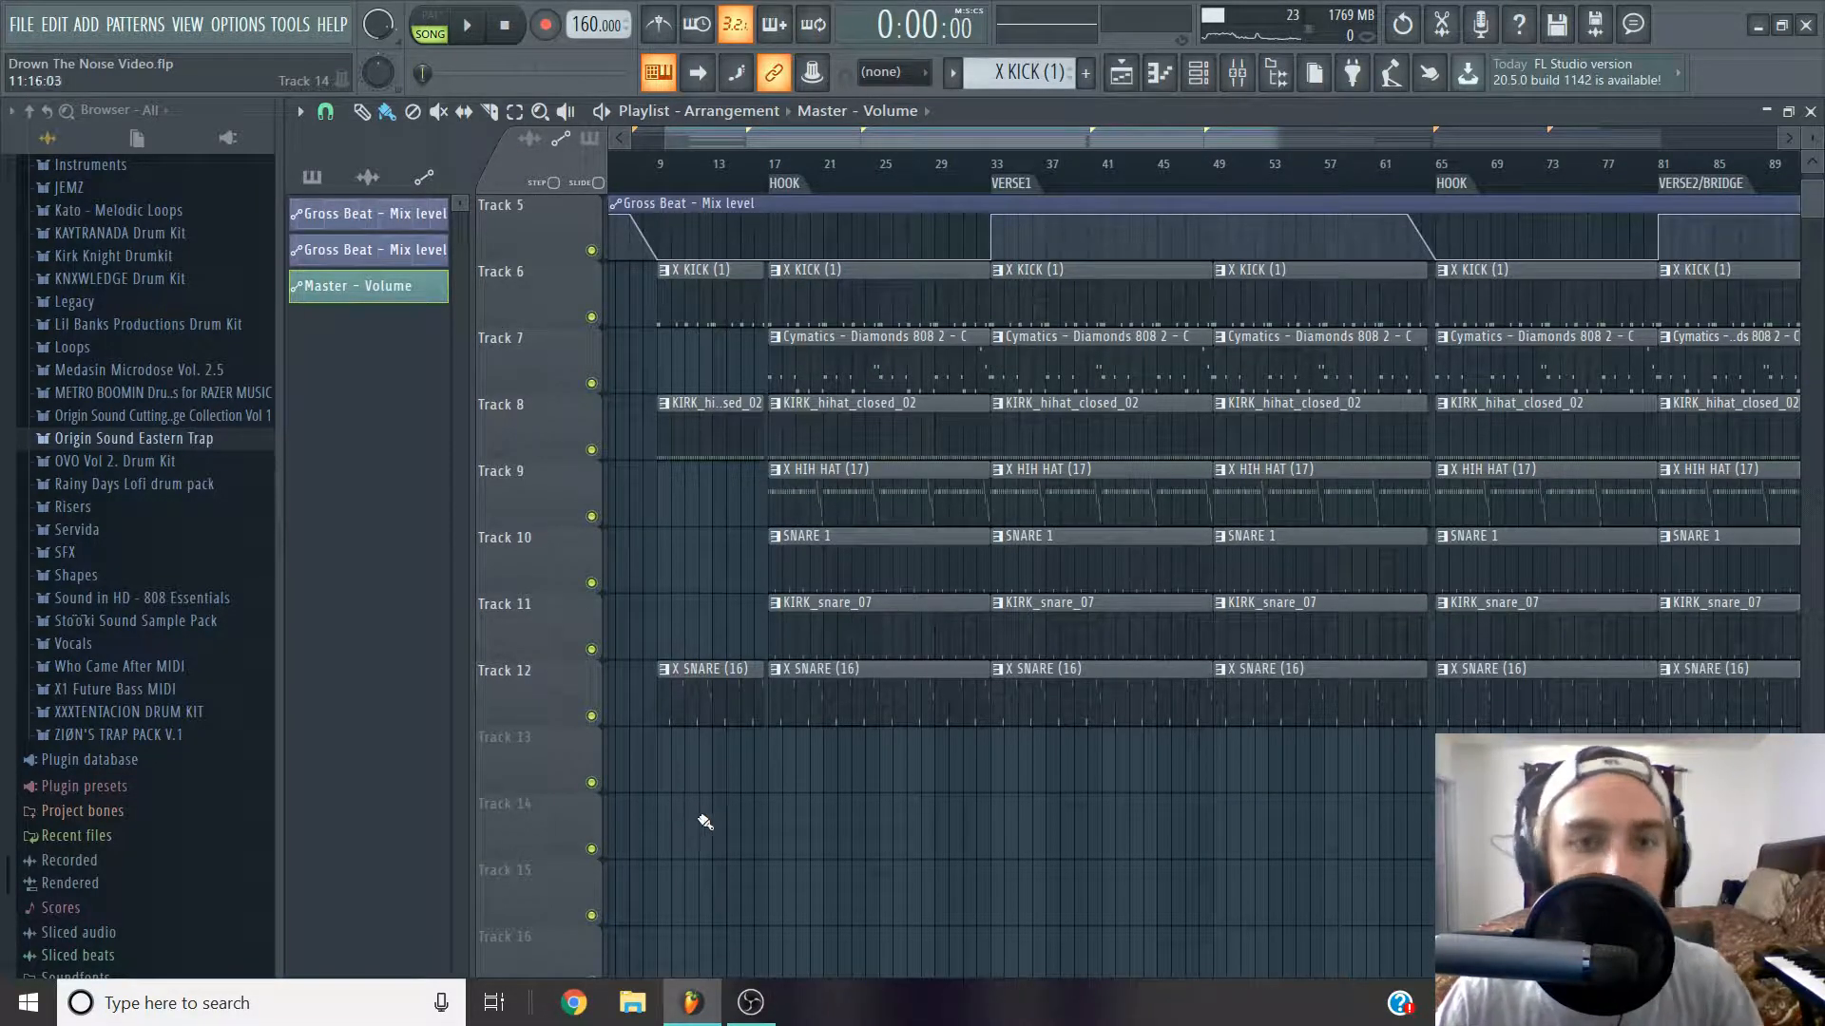
pyautogui.scroll(-3, 704, 822)
pyautogui.scroll(5, 711, 813)
pyautogui.scroll(-1, 639, 773)
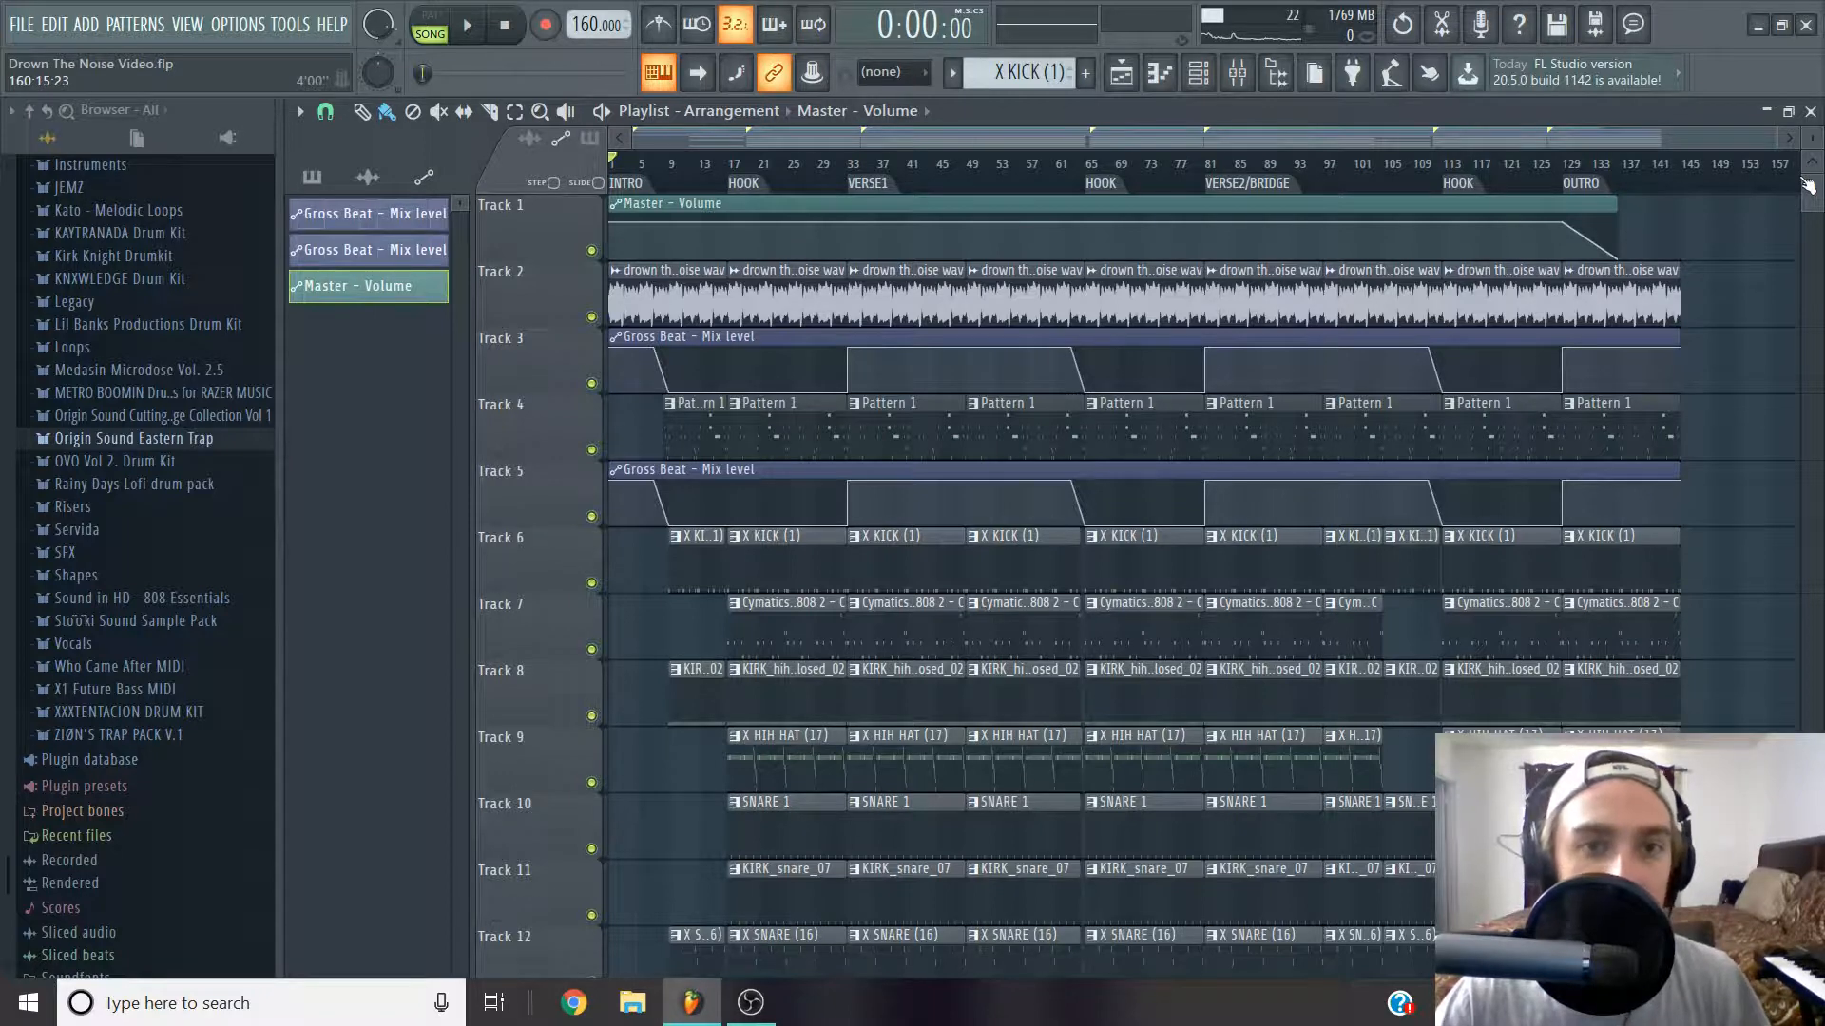
# Highlight the VERSE1 section and the VERSE2/BRIDGE section in turn to compare them.
pyautogui.click(879, 182)
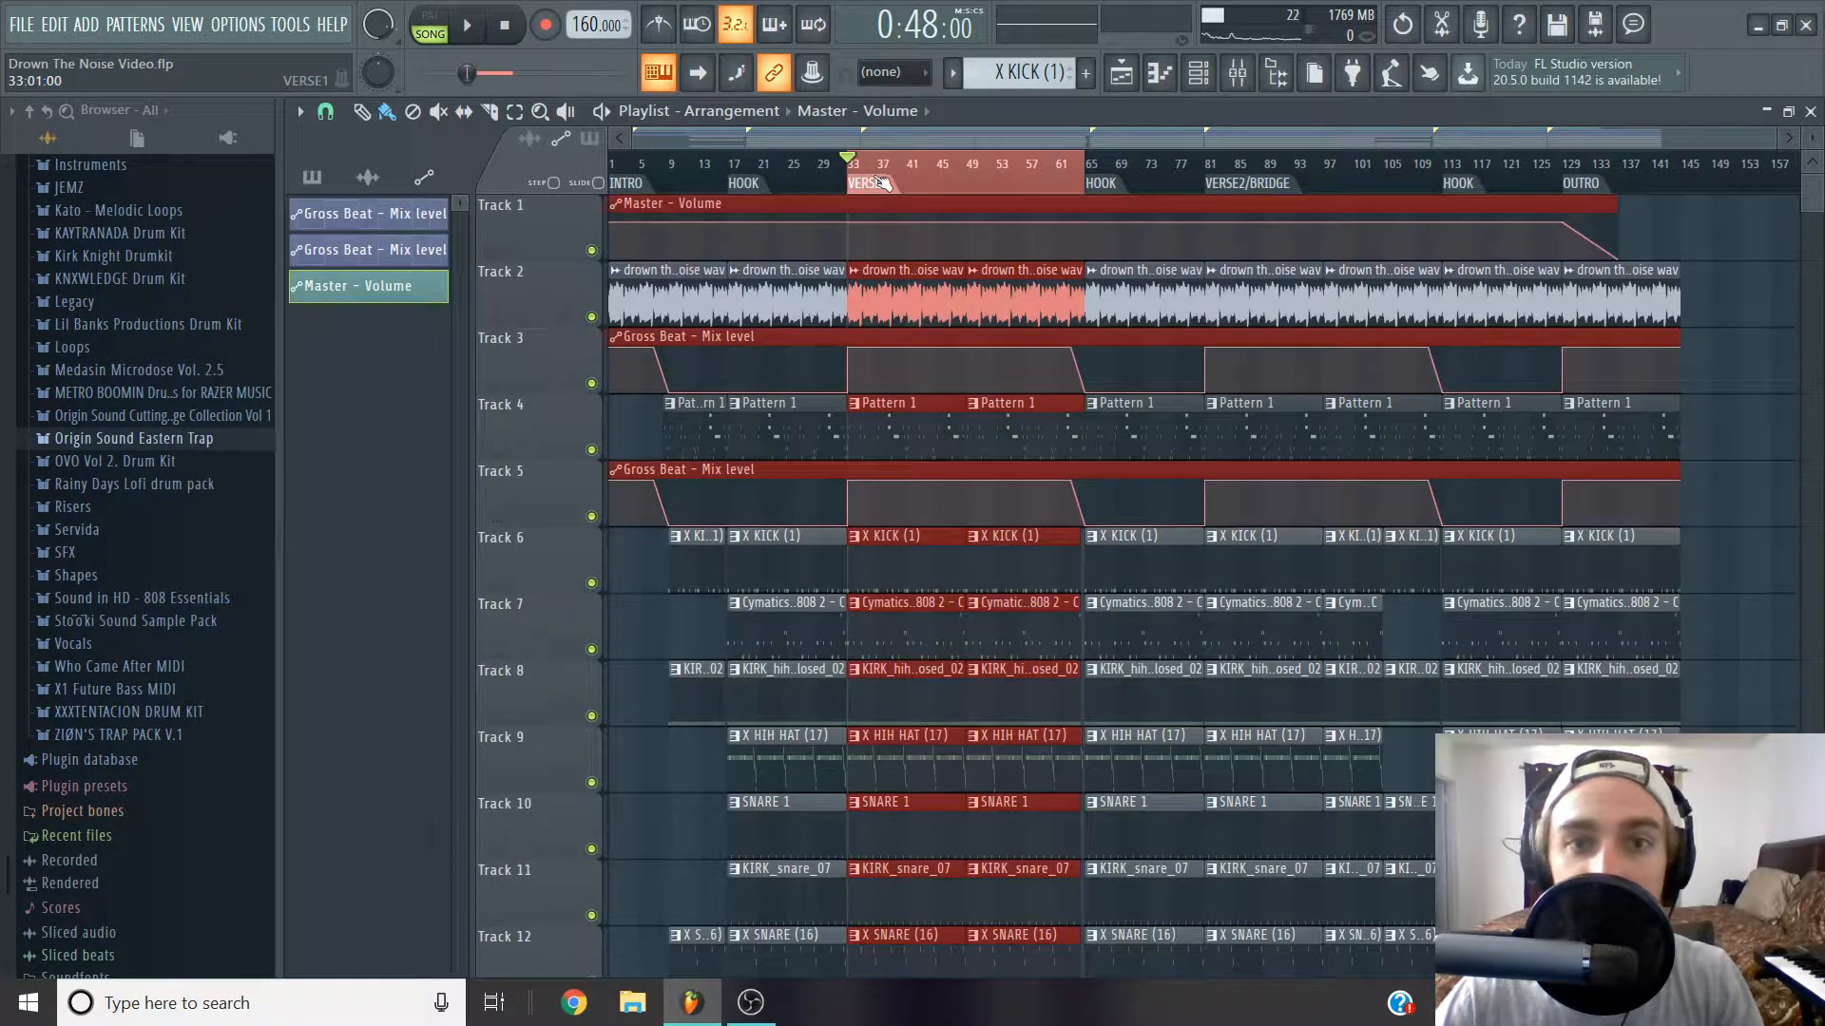
pyautogui.doubleClick(884, 183)
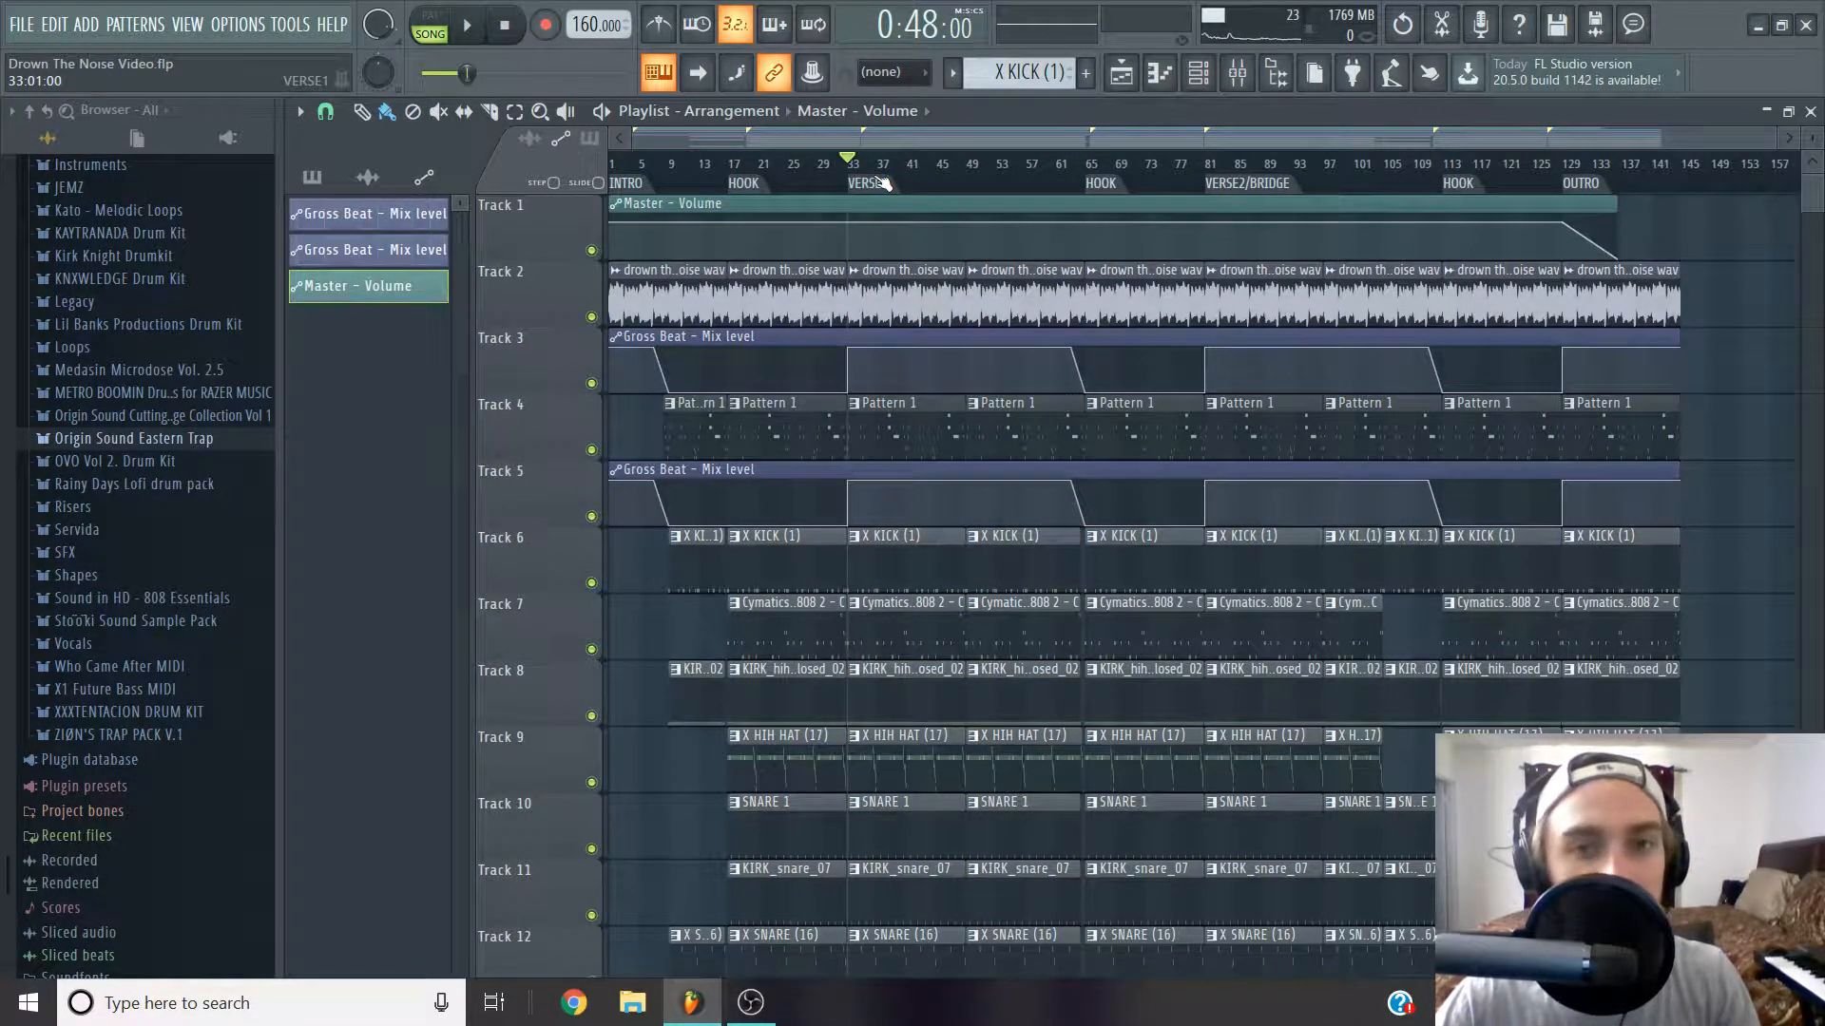
pyautogui.click(1259, 186)
pyautogui.doubleClick(1259, 185)
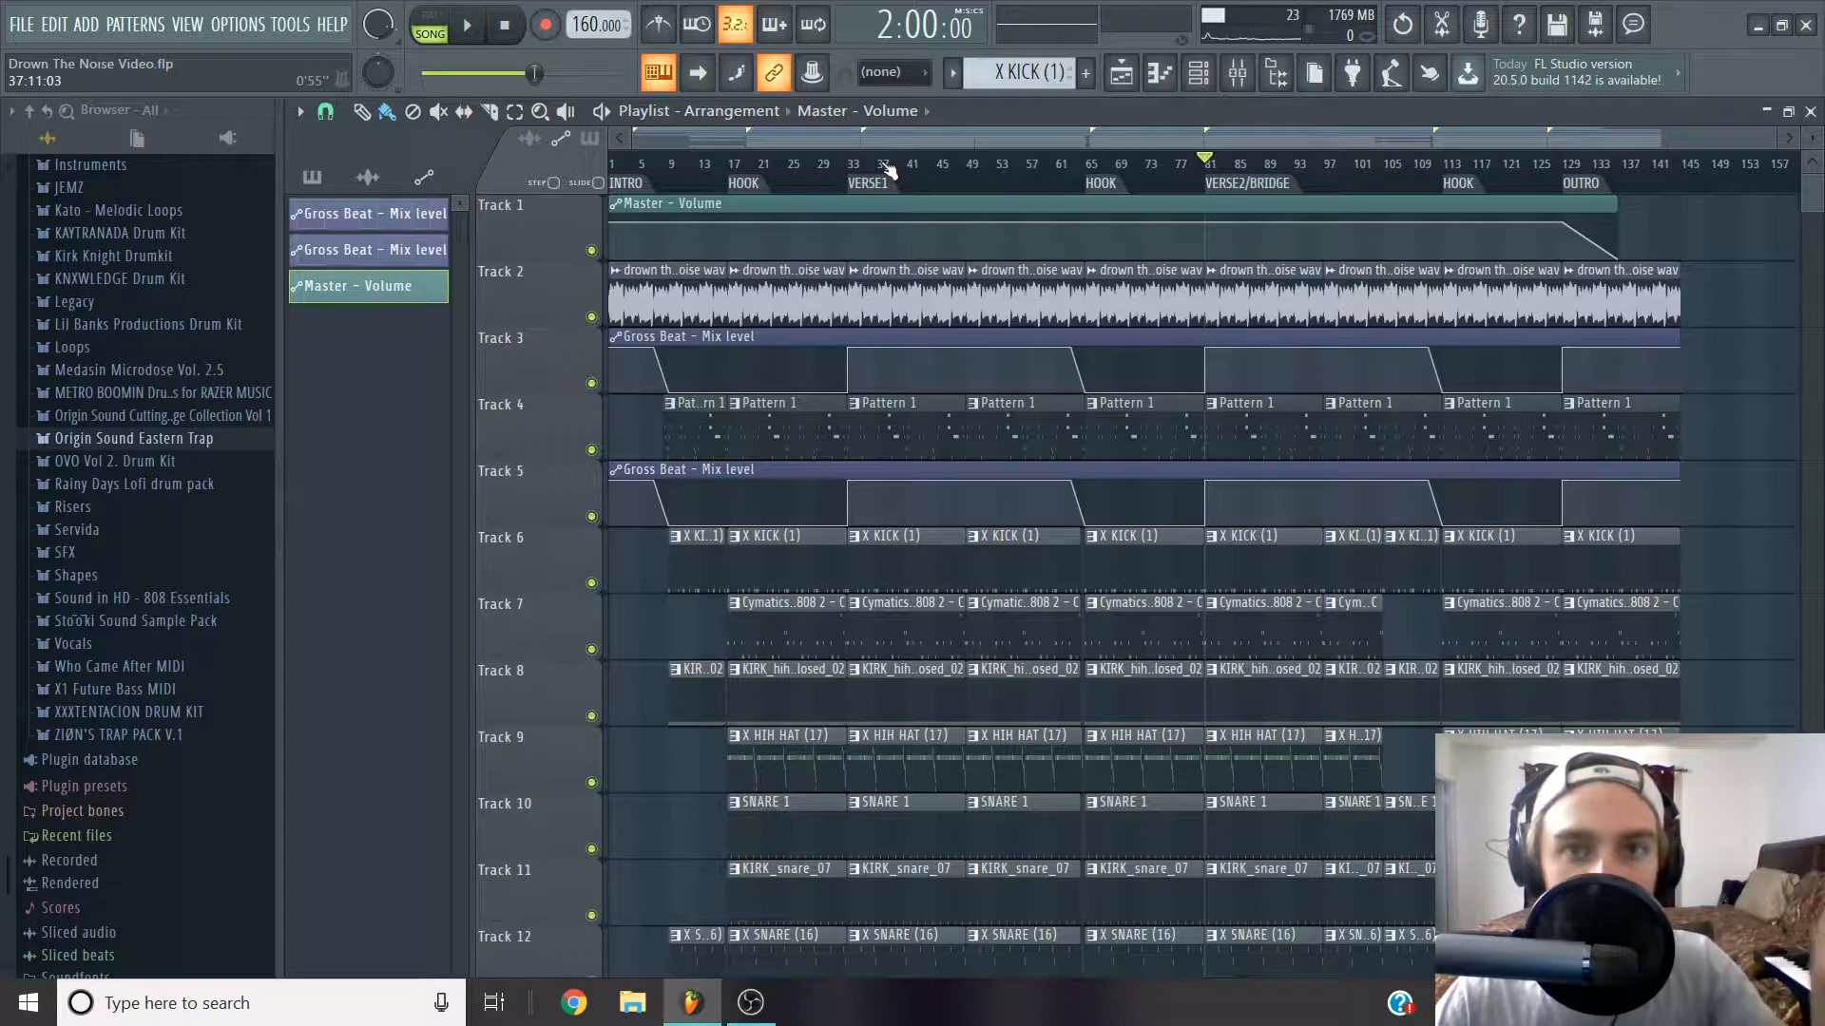
# Go through the INTRO, HOOK, VERSE1, VERSE2/BRIDGE and OUTRO sections, and place the playhead at about bar 135.
pyautogui.doubleClick(654, 187)
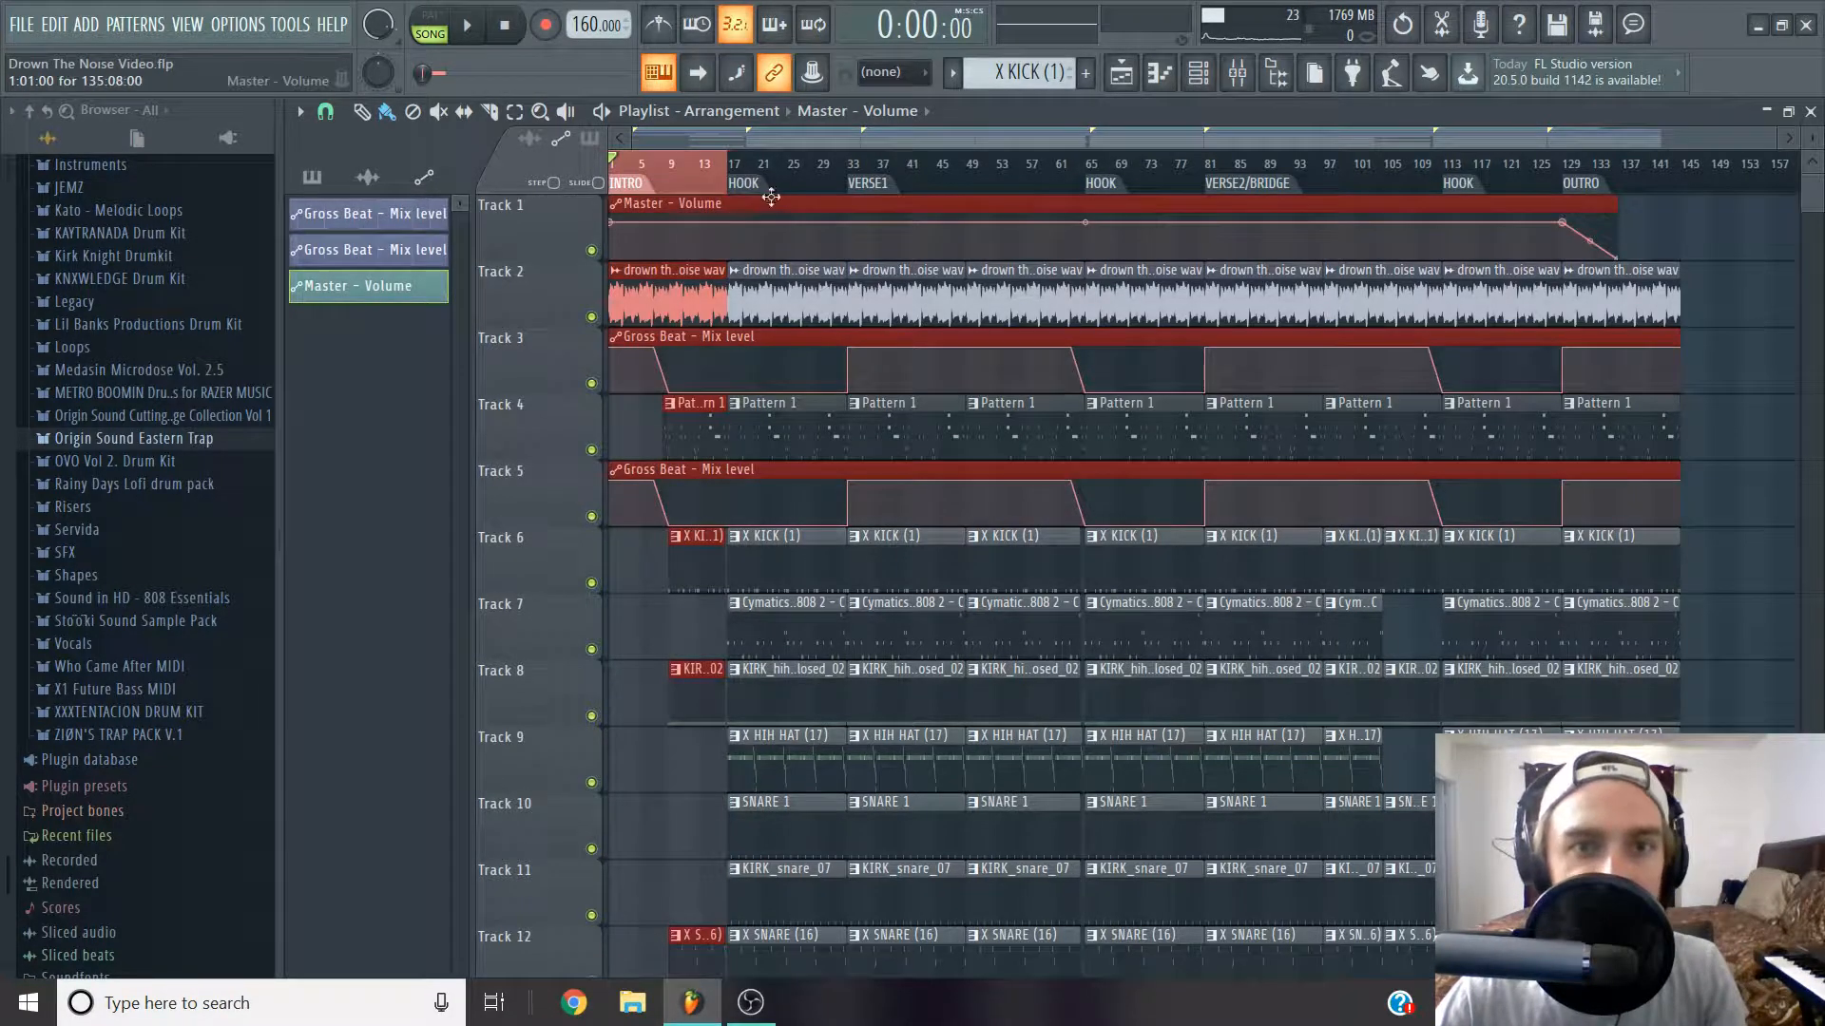
pyautogui.scroll(2, 771, 196)
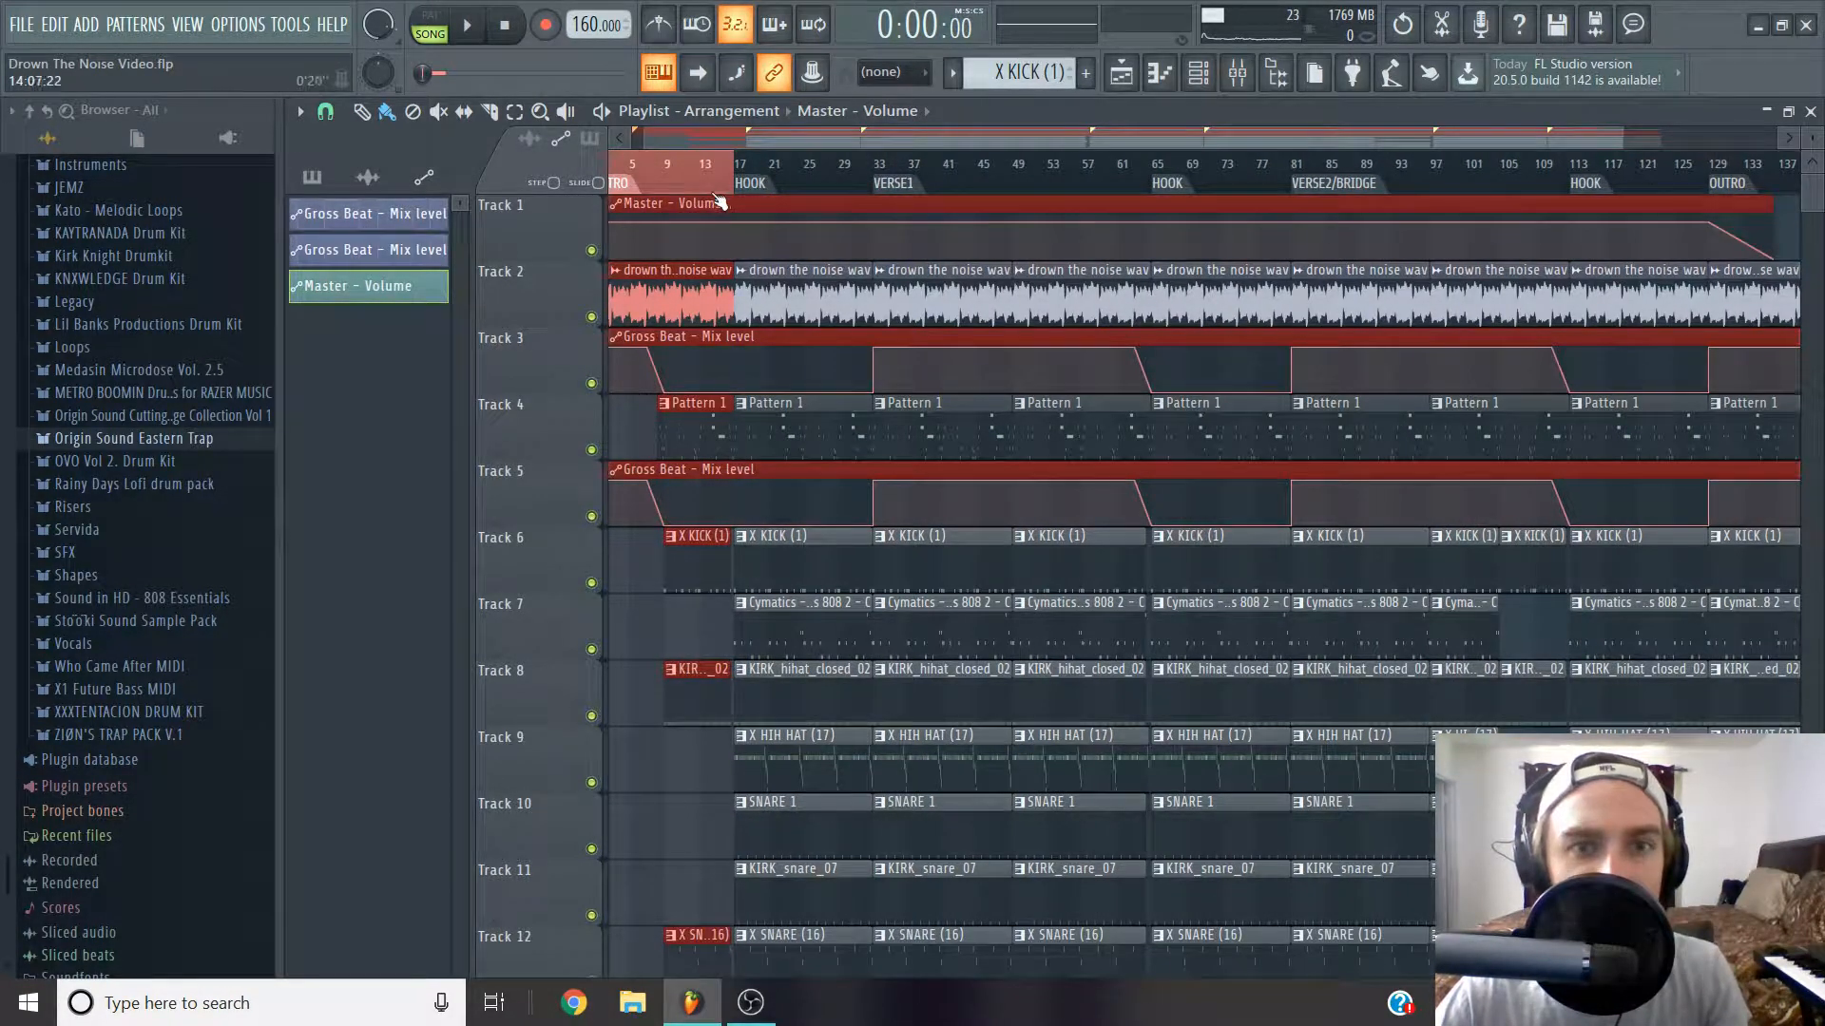
pyautogui.doubleClick(759, 190)
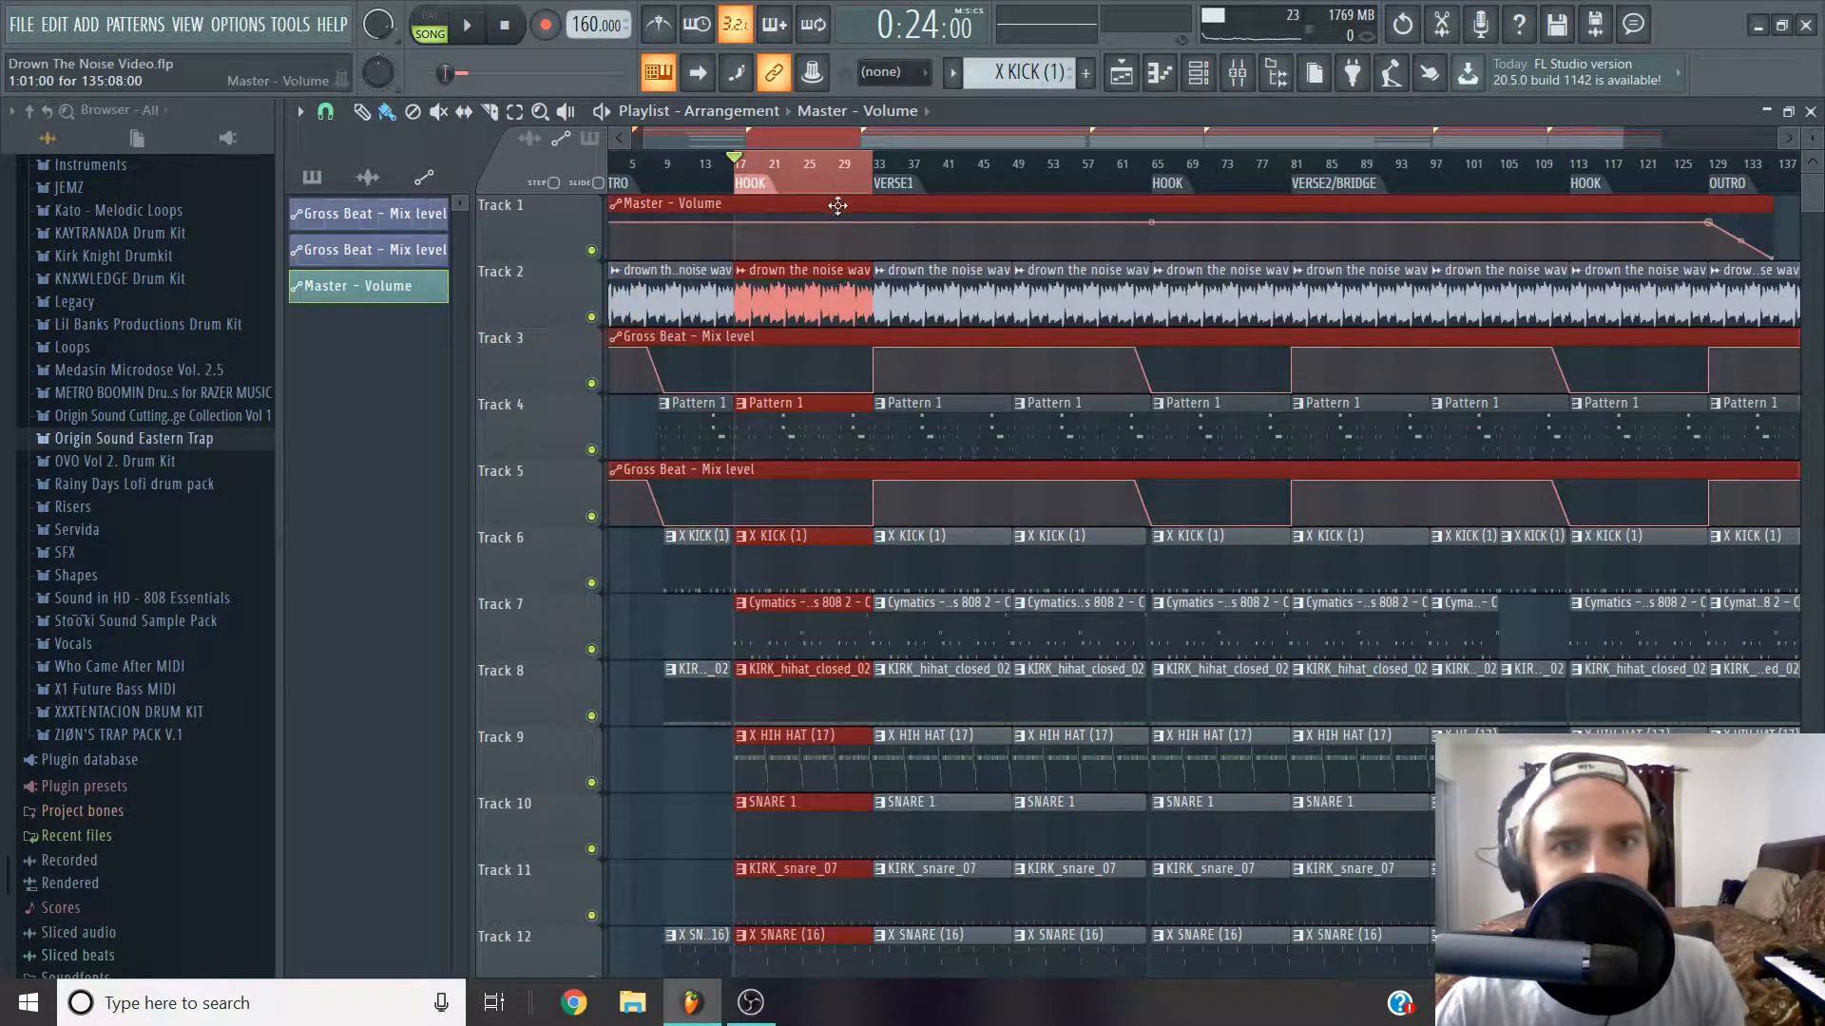
pyautogui.doubleClick(918, 190)
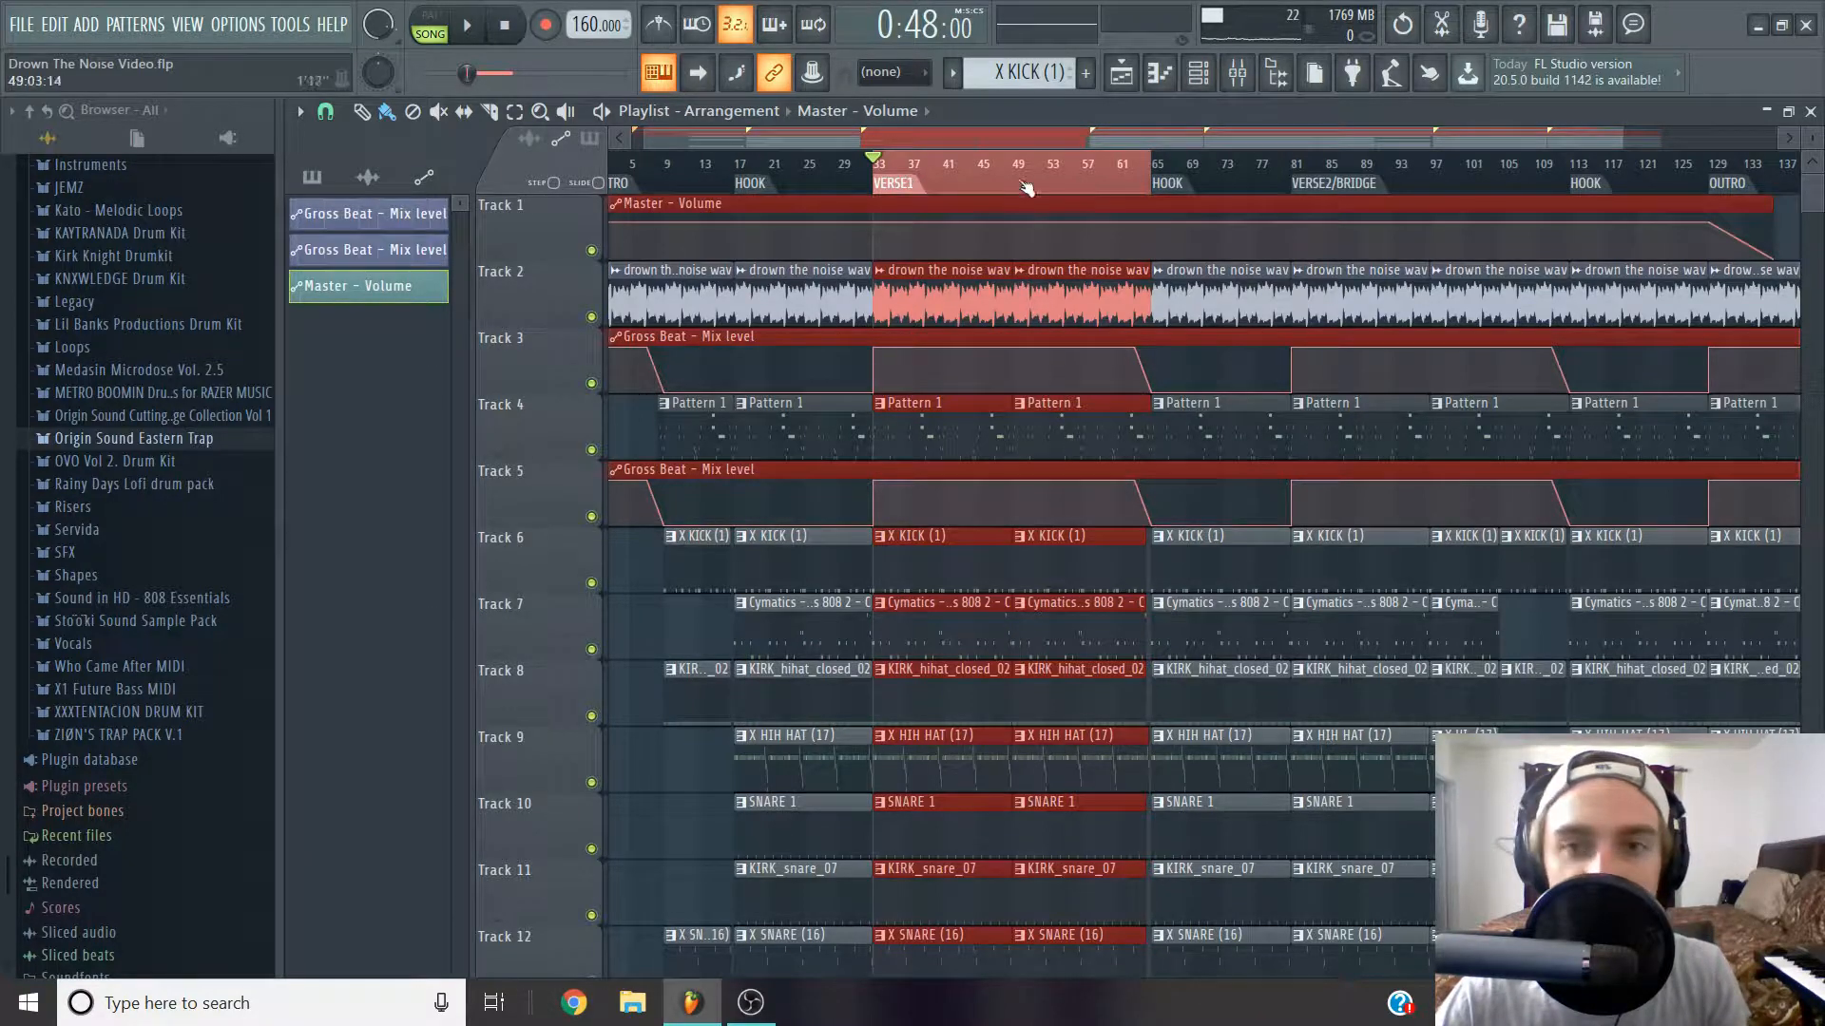
pyautogui.scroll(-2, 1103, 182)
pyautogui.doubleClick(1254, 181)
pyautogui.doubleClick(1641, 165)
pyautogui.click(1680, 188)
pyautogui.click(1613, 195)
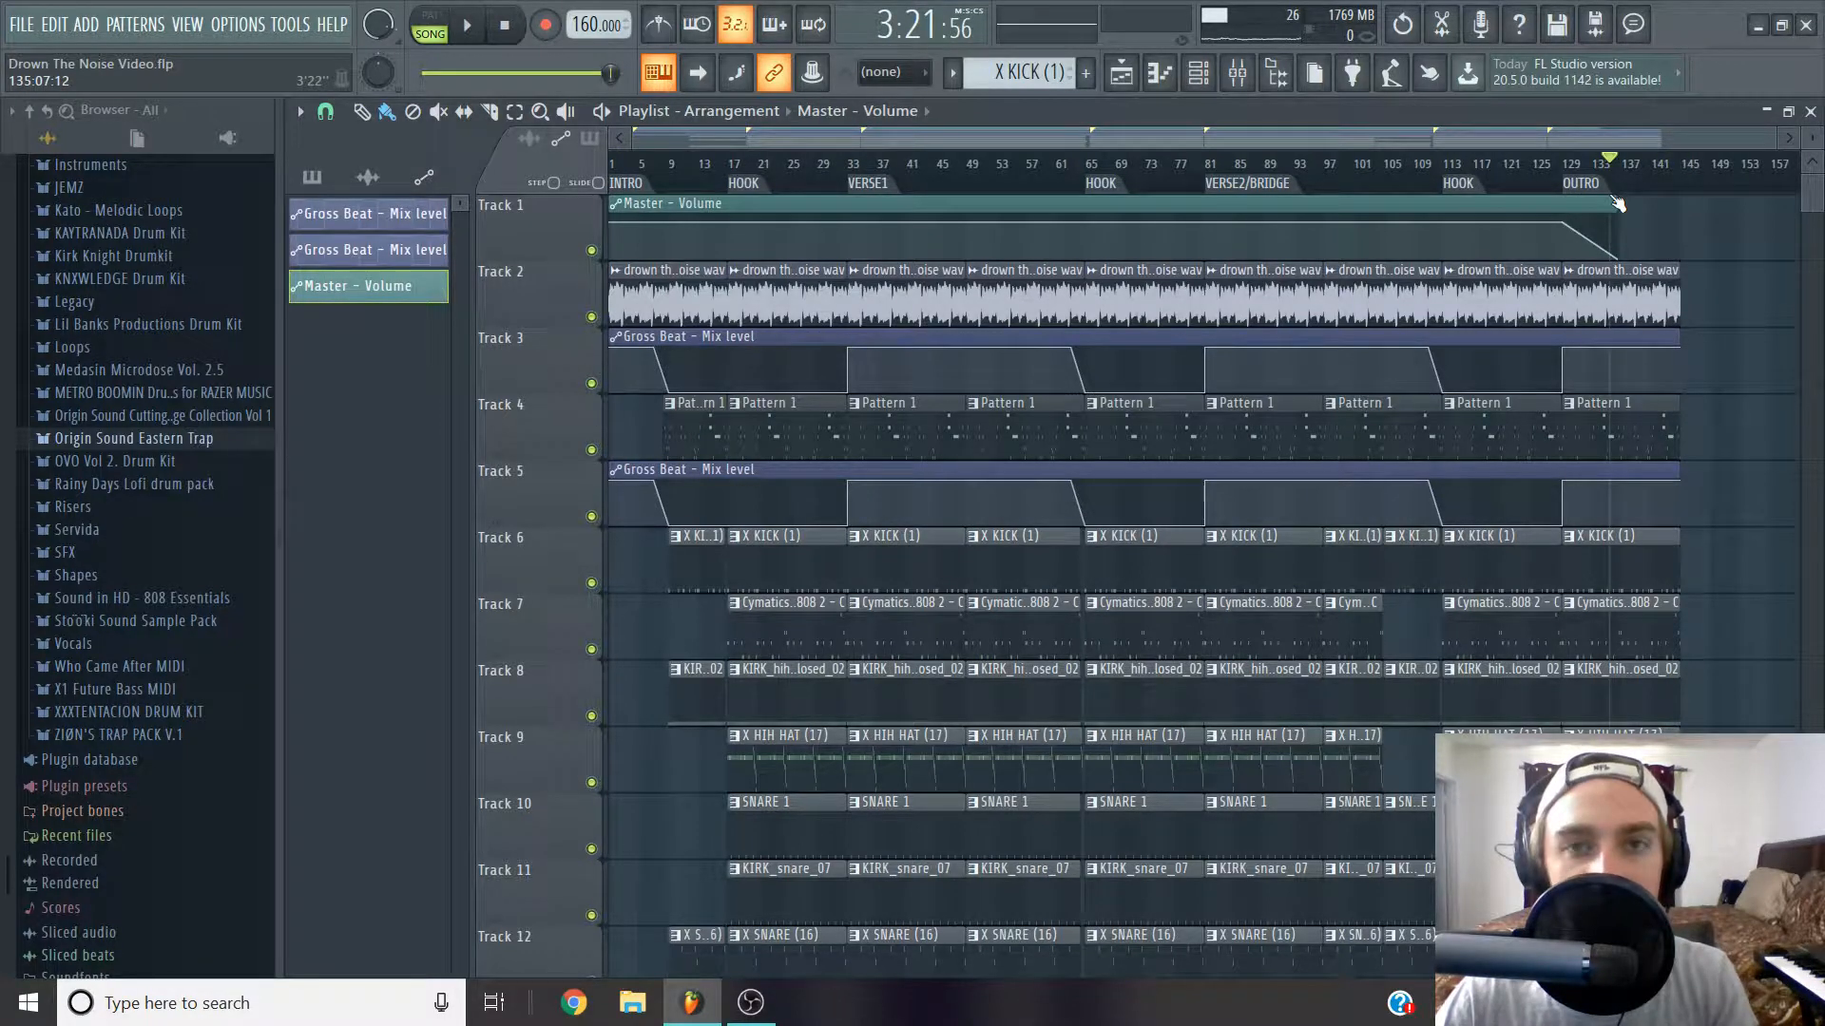